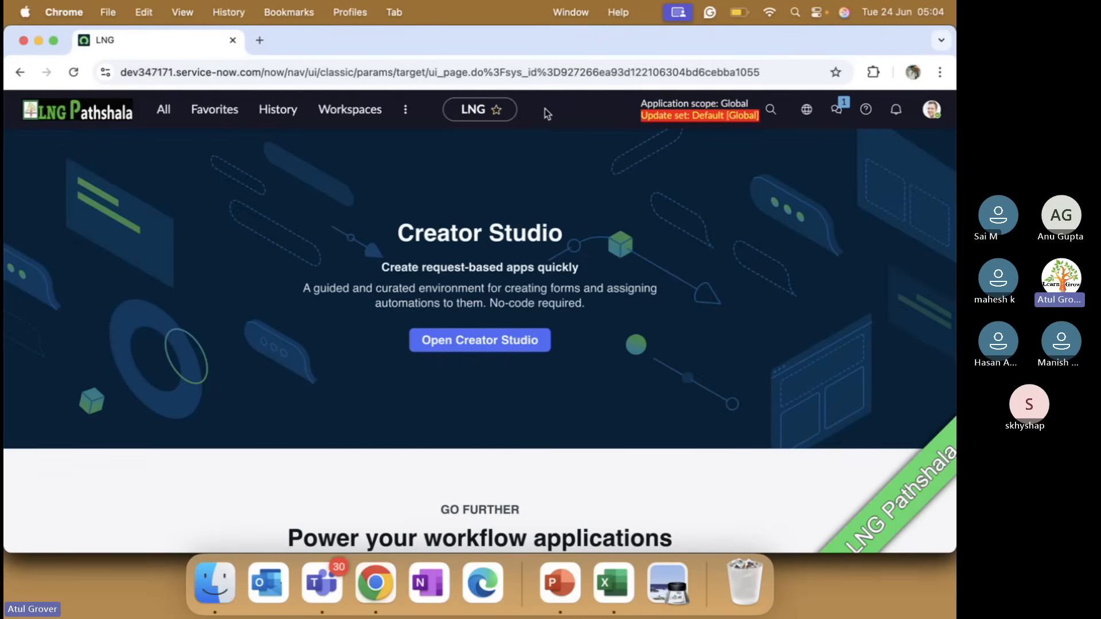
# Open the Risk Workspace and display the library's list of risk frameworks
pyautogui.click(357, 118)
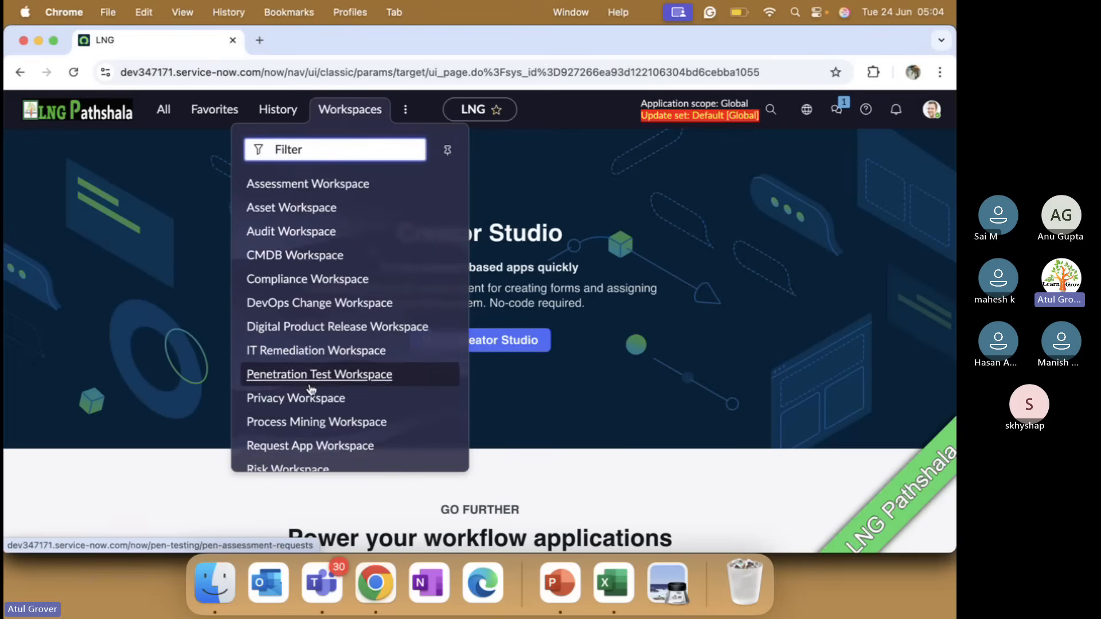
pyautogui.scroll(-3, 310, 392)
pyautogui.click(301, 403)
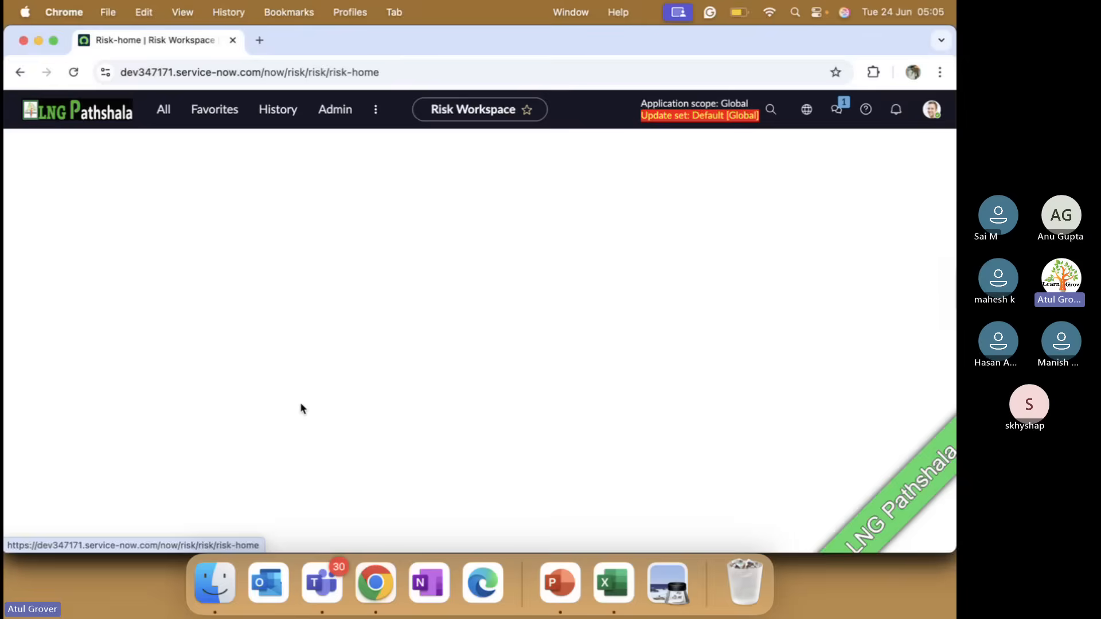
pyautogui.click(21, 325)
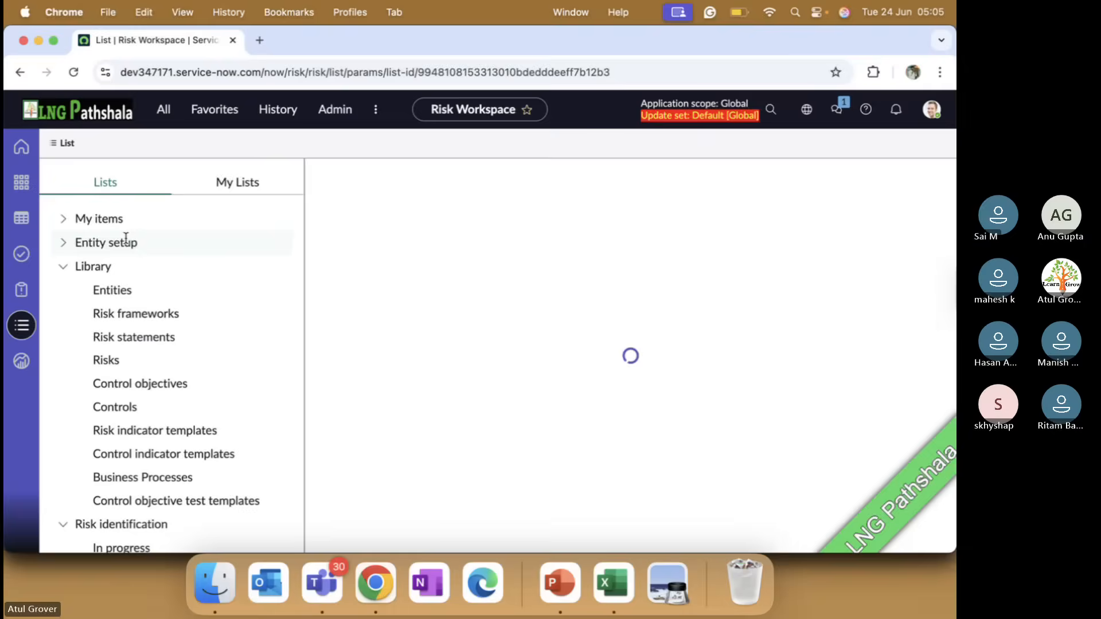
pyautogui.click(109, 312)
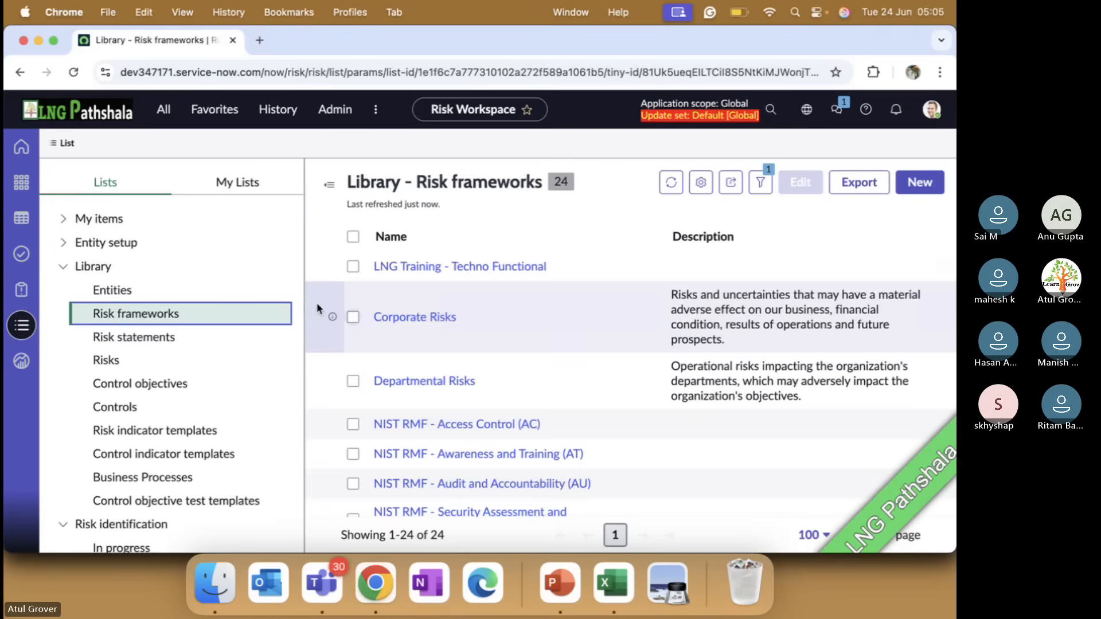
# View the risks of the Delay in Joining Class risk statement within the LNG Training - Techno Functional framework
pyautogui.click(393, 277)
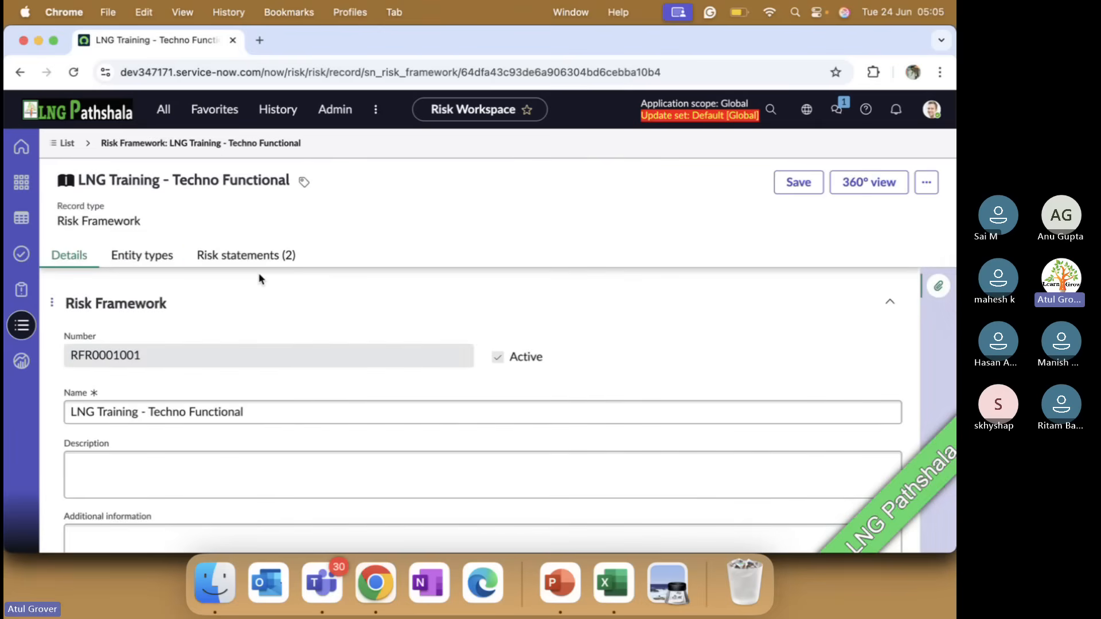
pyautogui.click(246, 255)
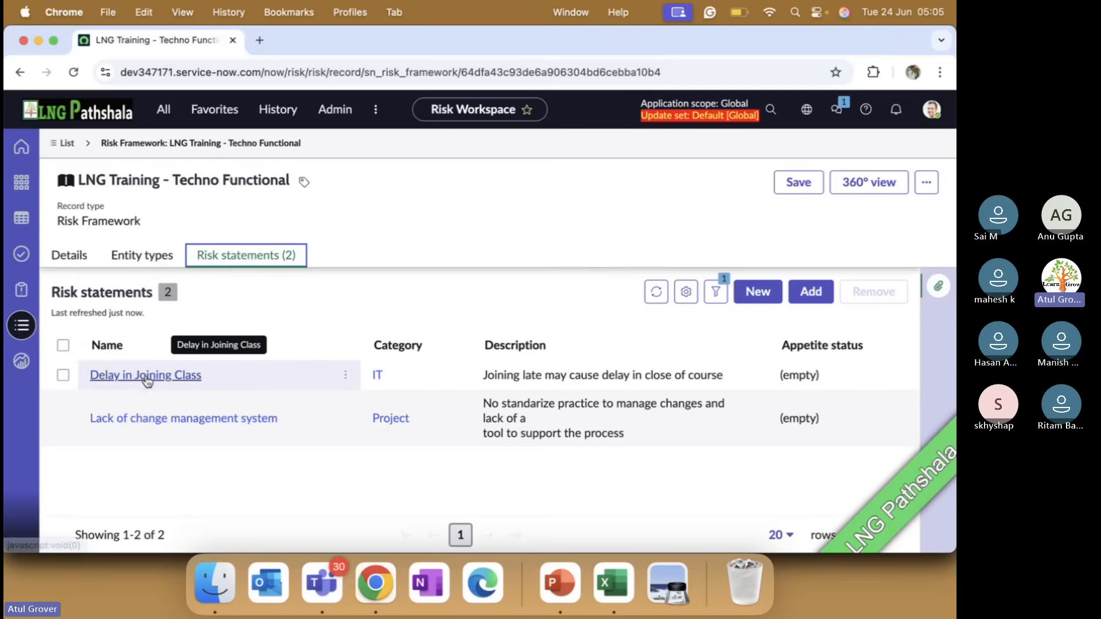
pyautogui.click(146, 376)
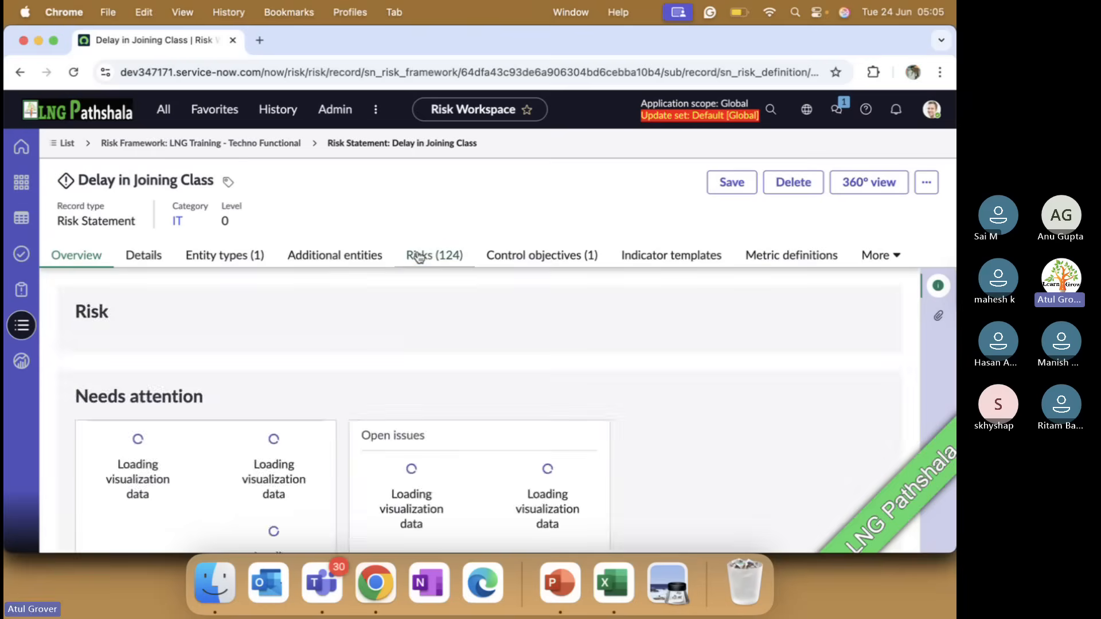
pyautogui.click(420, 257)
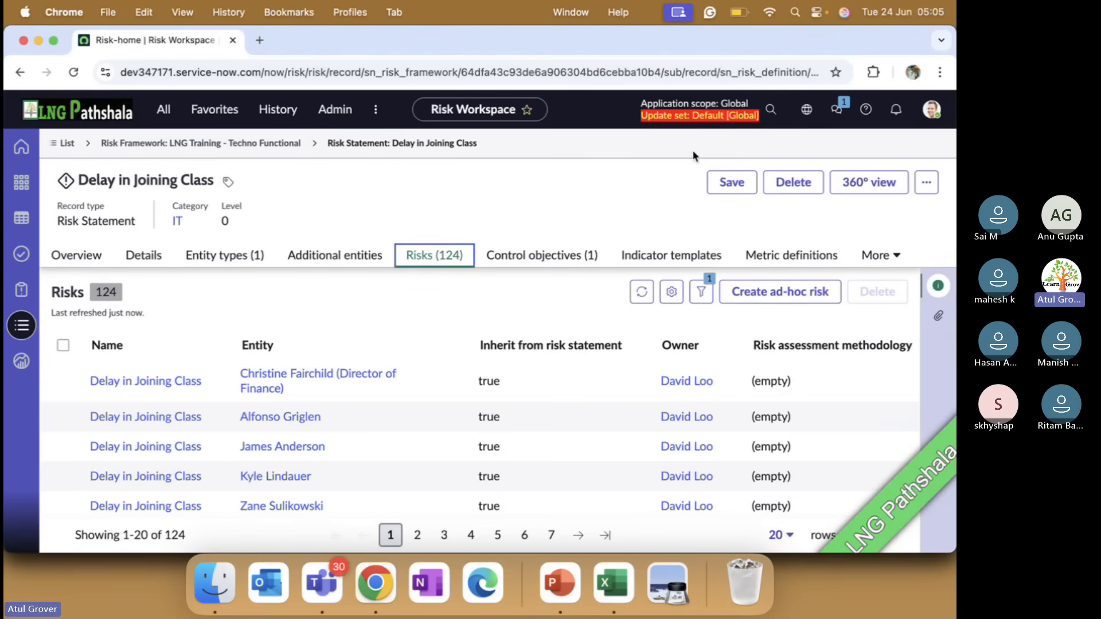
pyautogui.click(164, 113)
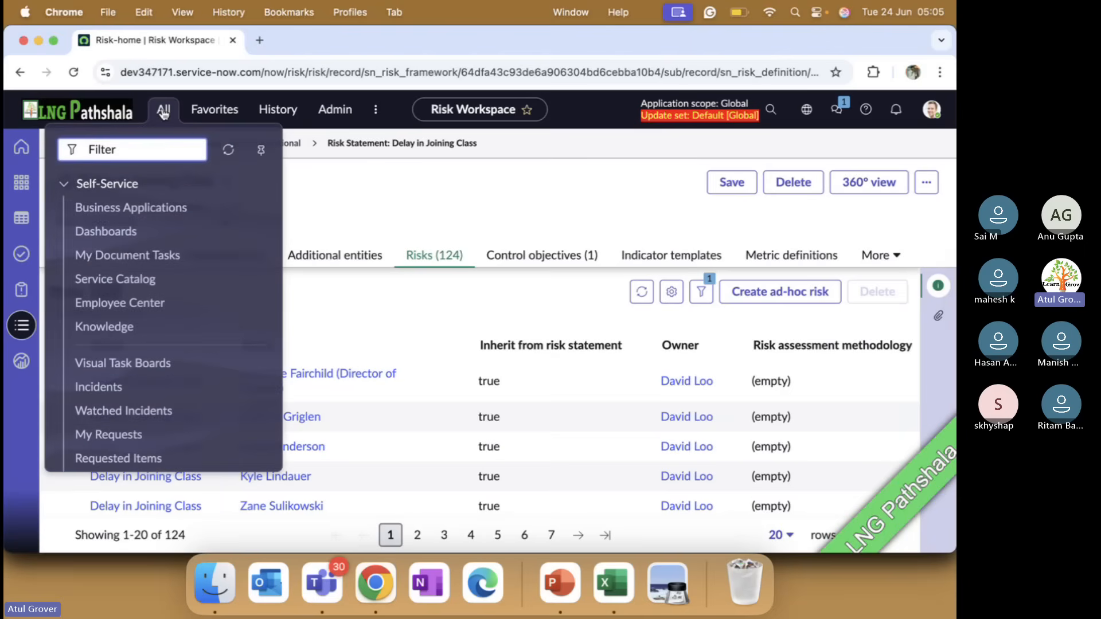
pyautogui.press('super+Tab')
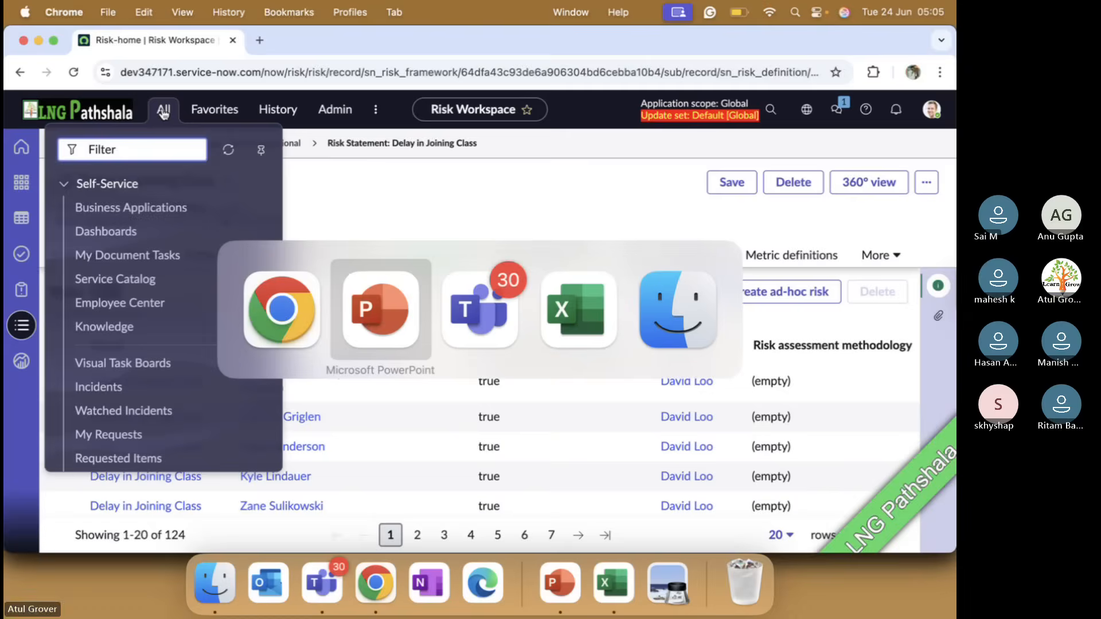
pyautogui.press('super+Tab')
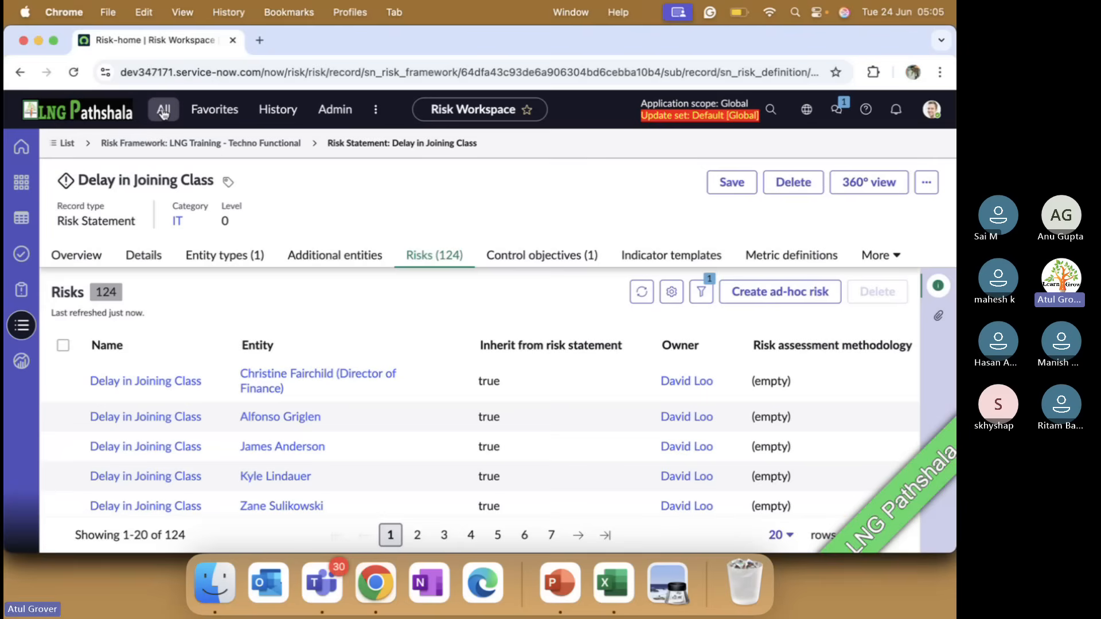
# Find the Risk Register by filtering for "risk regis" and open a new risk record from it in a separate browser tab
pyautogui.click(163, 110)
pyautogui.write('risk r')
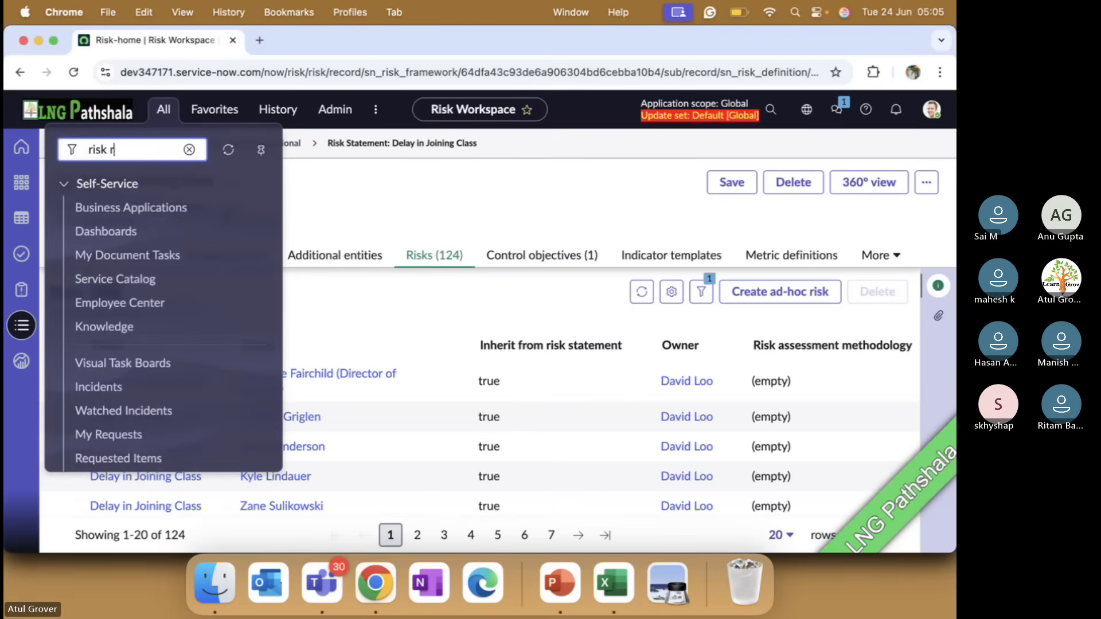
pyautogui.write('egis')
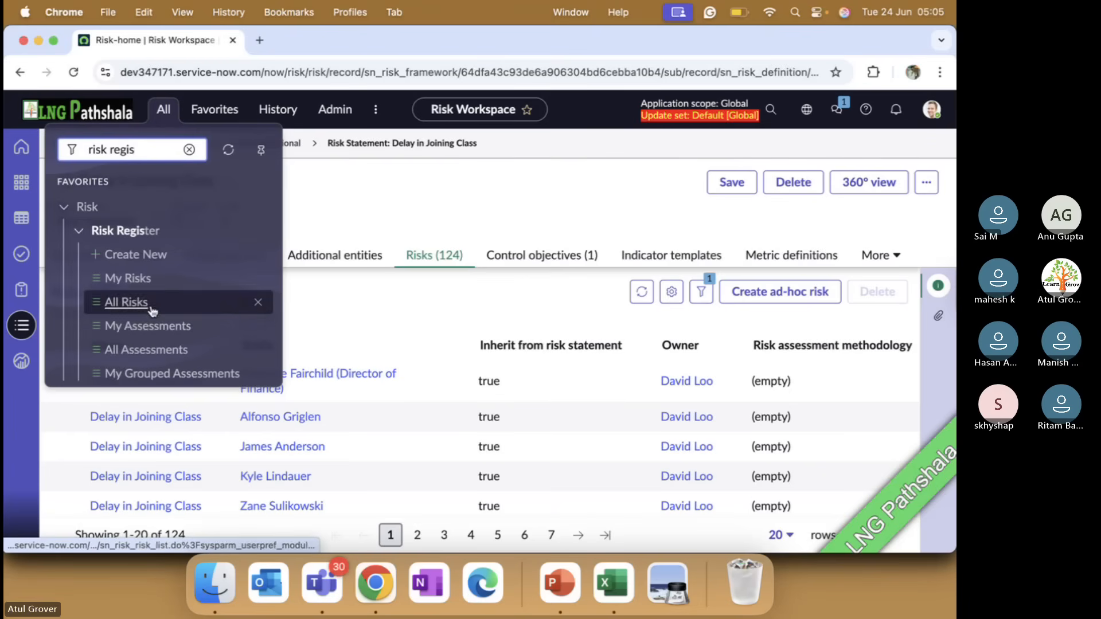
pyautogui.scroll(-1, 153, 310)
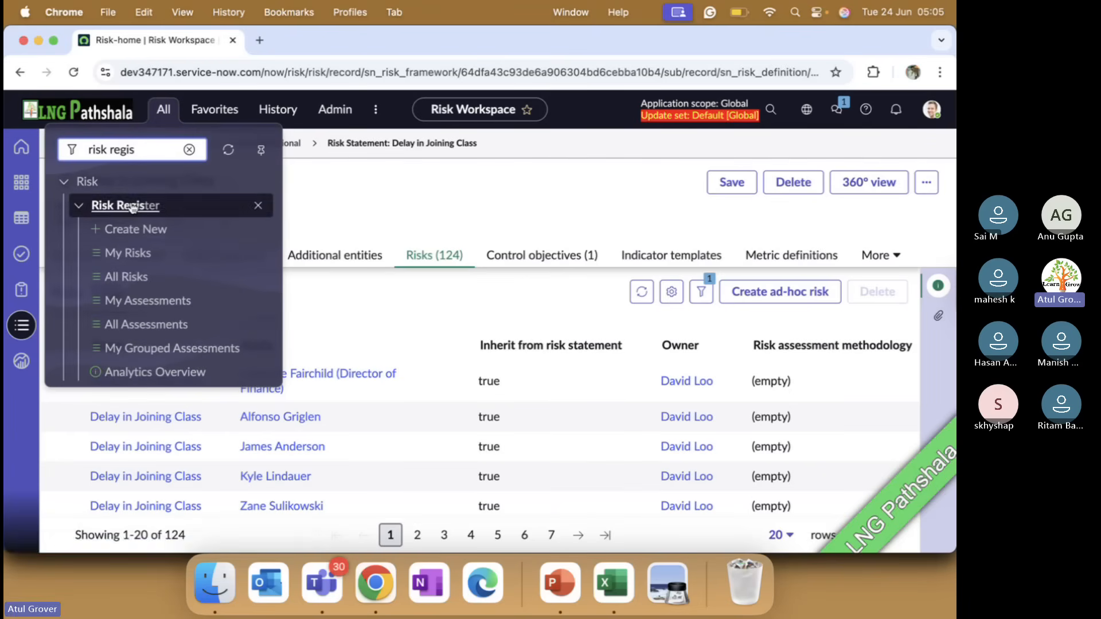
pyautogui.keyDown('super'); pyautogui.click(139, 240); pyautogui.keyUp('super')
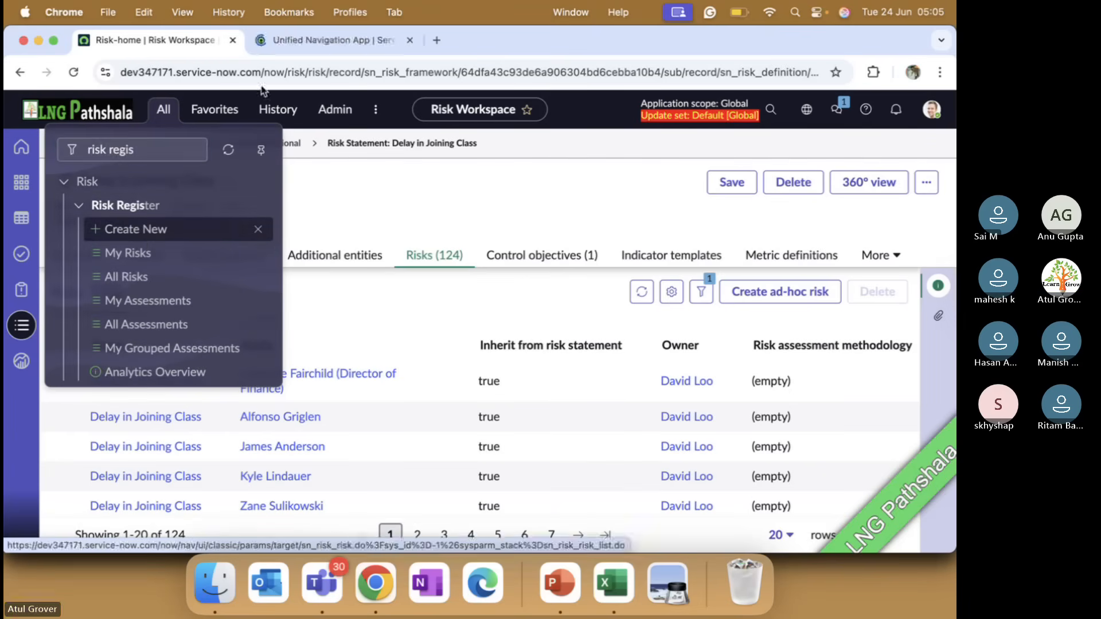
pyautogui.click(288, 43)
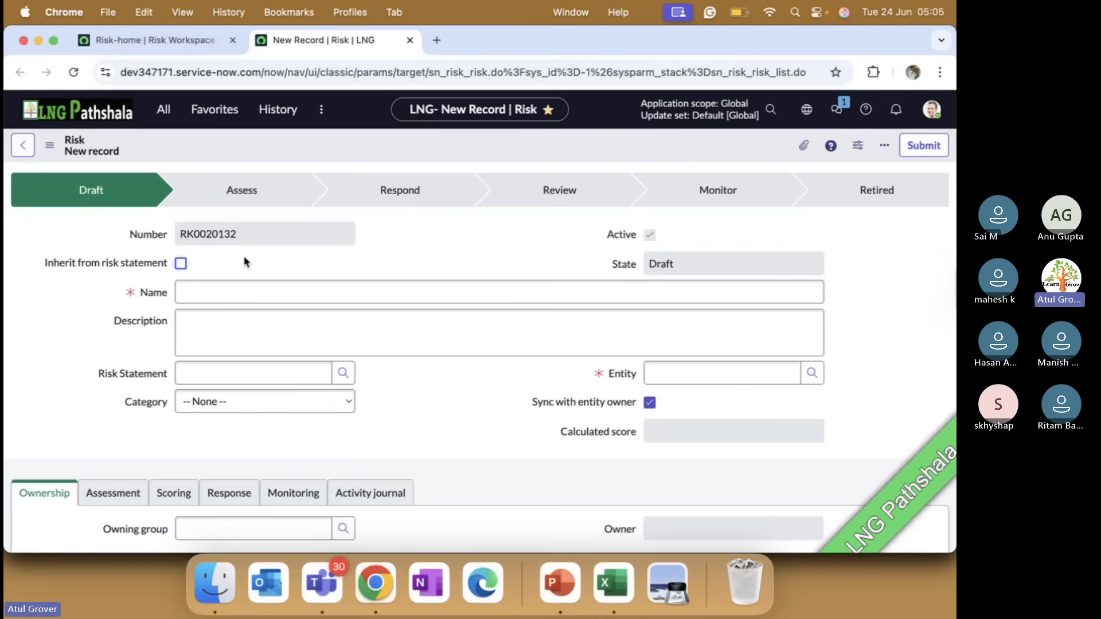
# Try enabling Inherit from risk statement on the new risk record
pyautogui.click(182, 263)
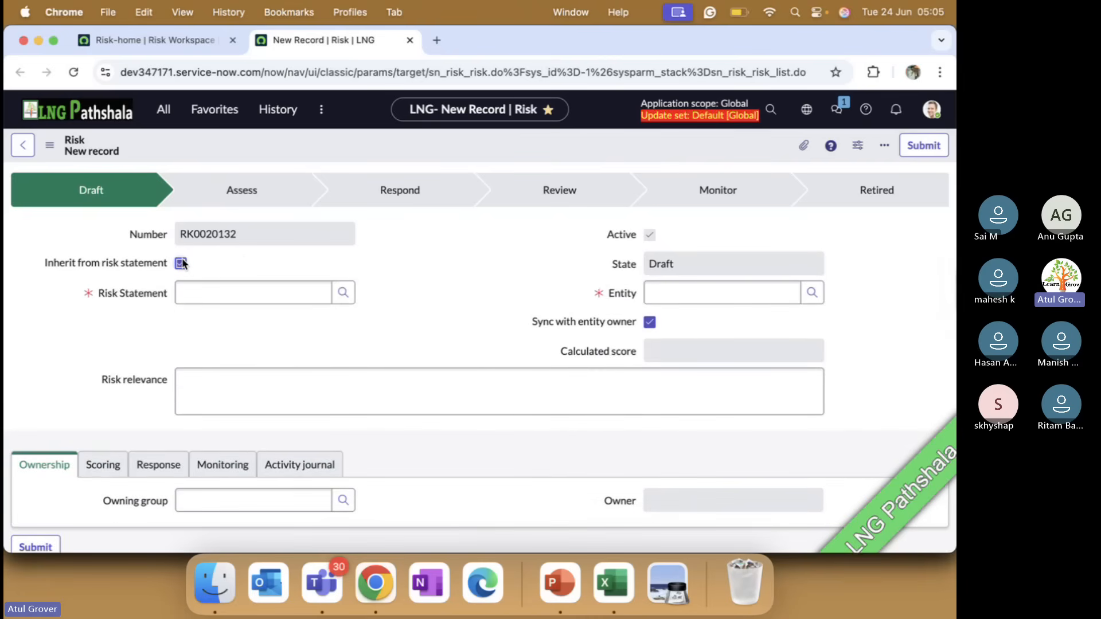
pyautogui.click(217, 291)
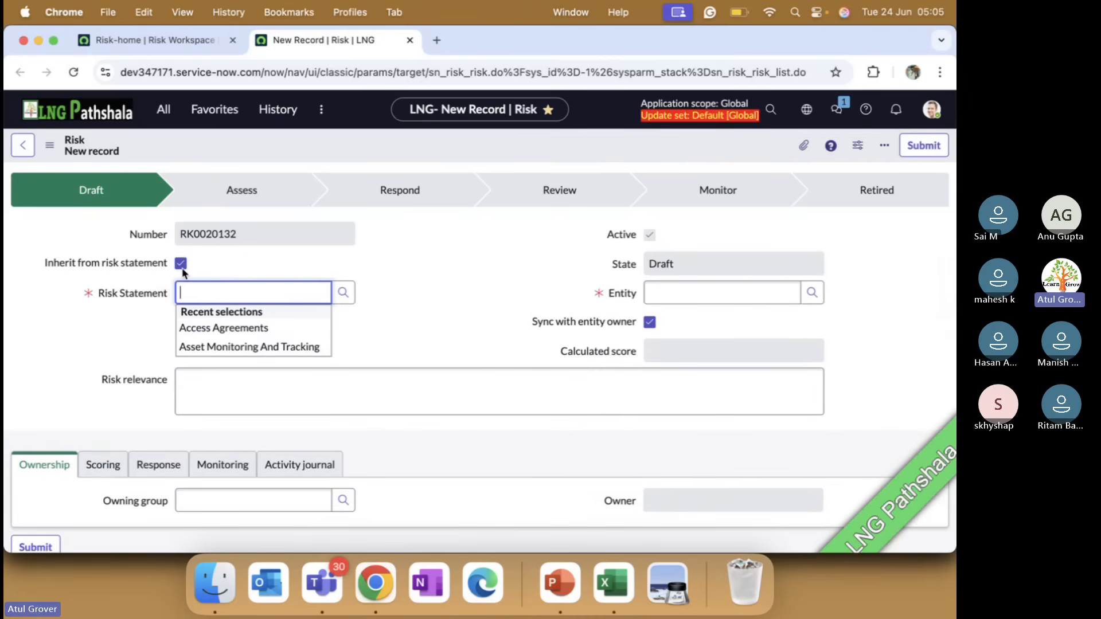
pyautogui.click(182, 264)
# Name the new risk "LNG Class Together Bunk"
pyautogui.click(191, 290)
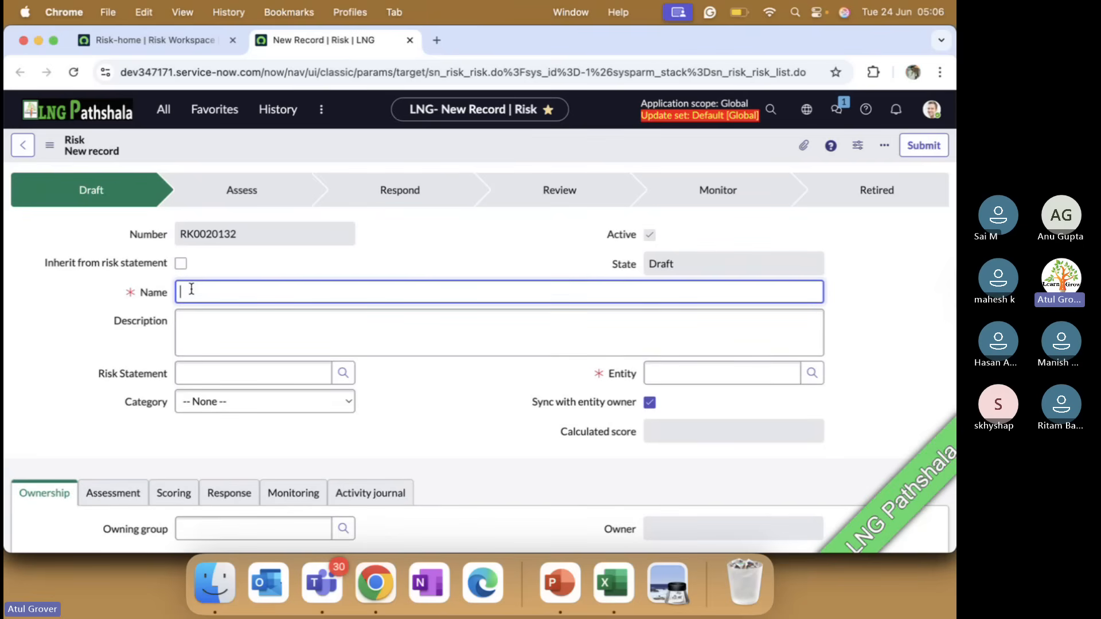
pyautogui.write('LNG')
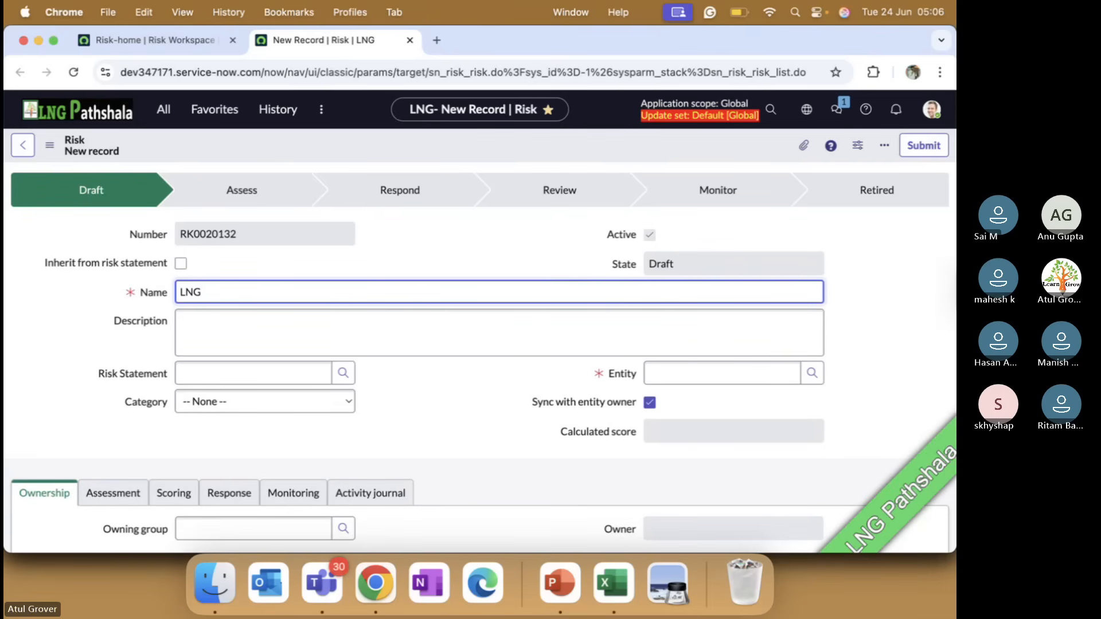
pyautogui.write(' ClassTes')
pyautogui.press('BackSpace')
pyautogui.write('ogether')
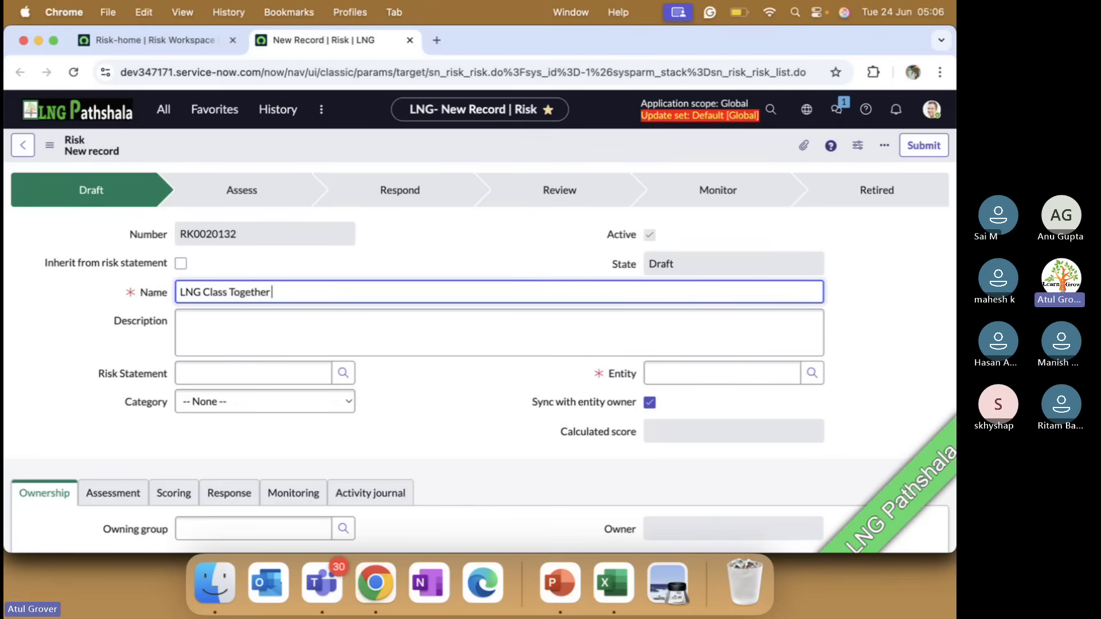
pyautogui.write('Ele')
pyautogui.press('BackSpace')
pyautogui.press('BackSpace')
pyautogui.press('BackSpace')
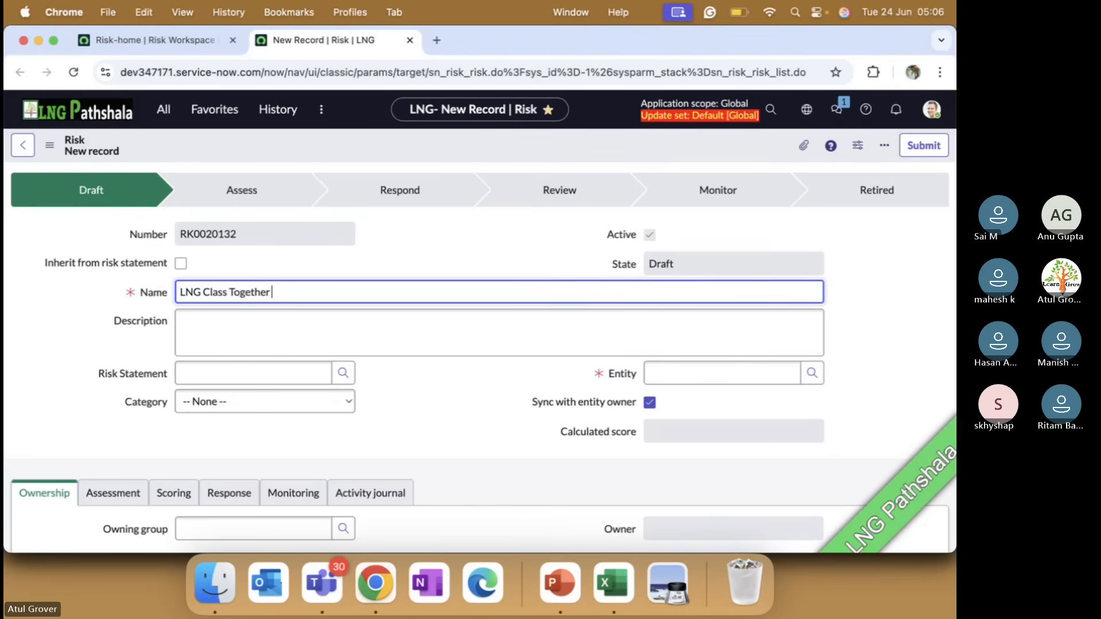
pyautogui.write('N')
pyautogui.press('BackSpace')
pyautogui.write('Bunk')
# Set the risk statement to Access Agreements, the category to Legal/Regulatory and the entity to LNG Together
pyautogui.click(232, 371)
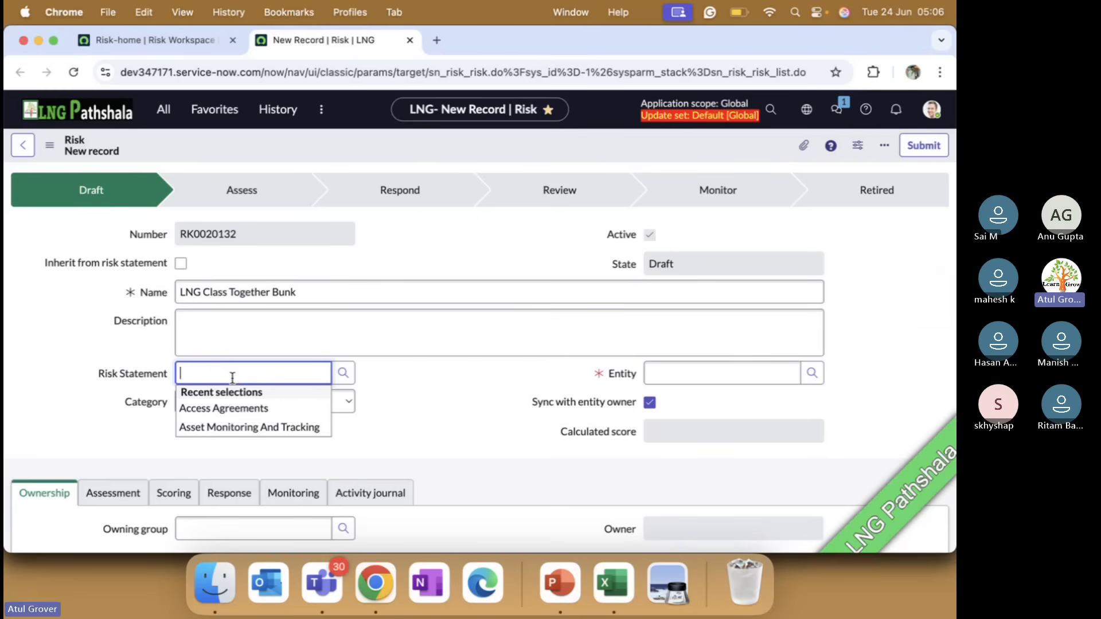
pyautogui.click(240, 409)
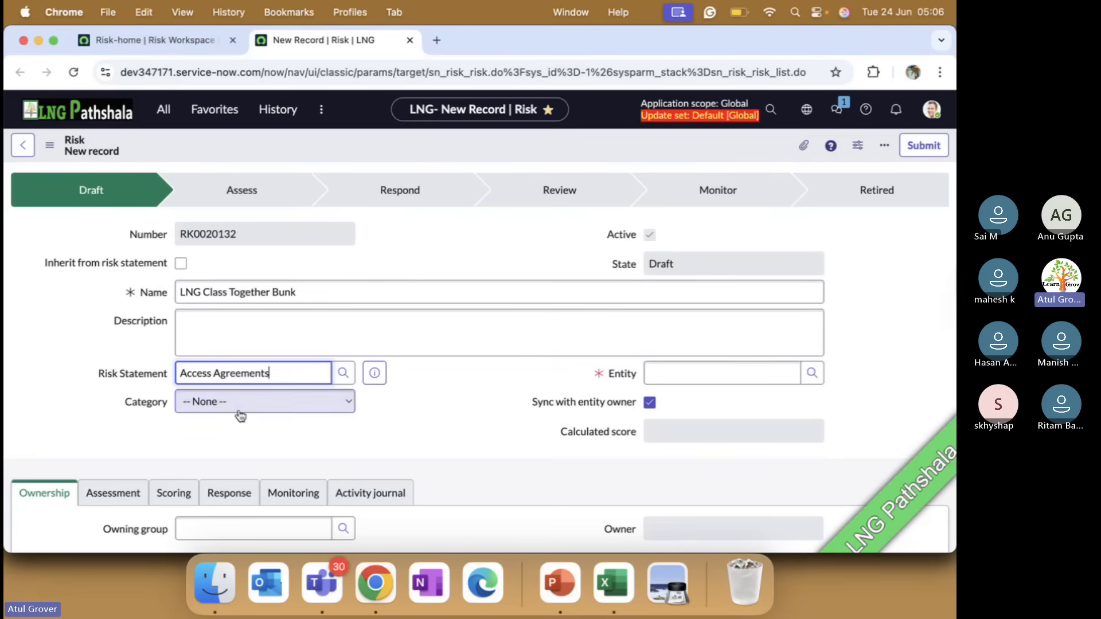
pyautogui.click(299, 408)
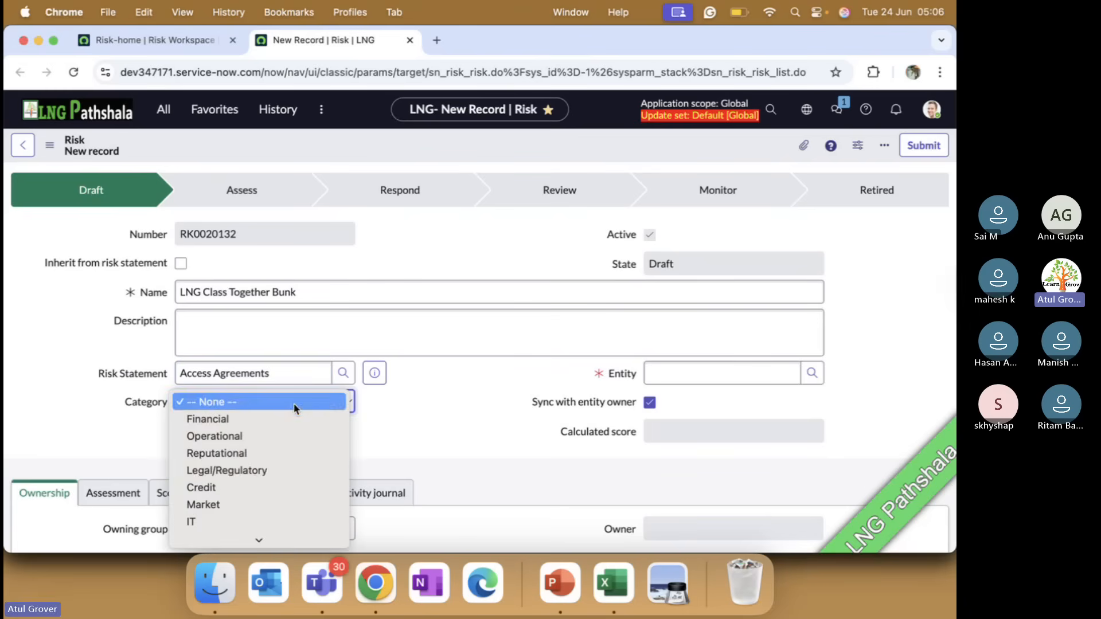
pyautogui.click(251, 471)
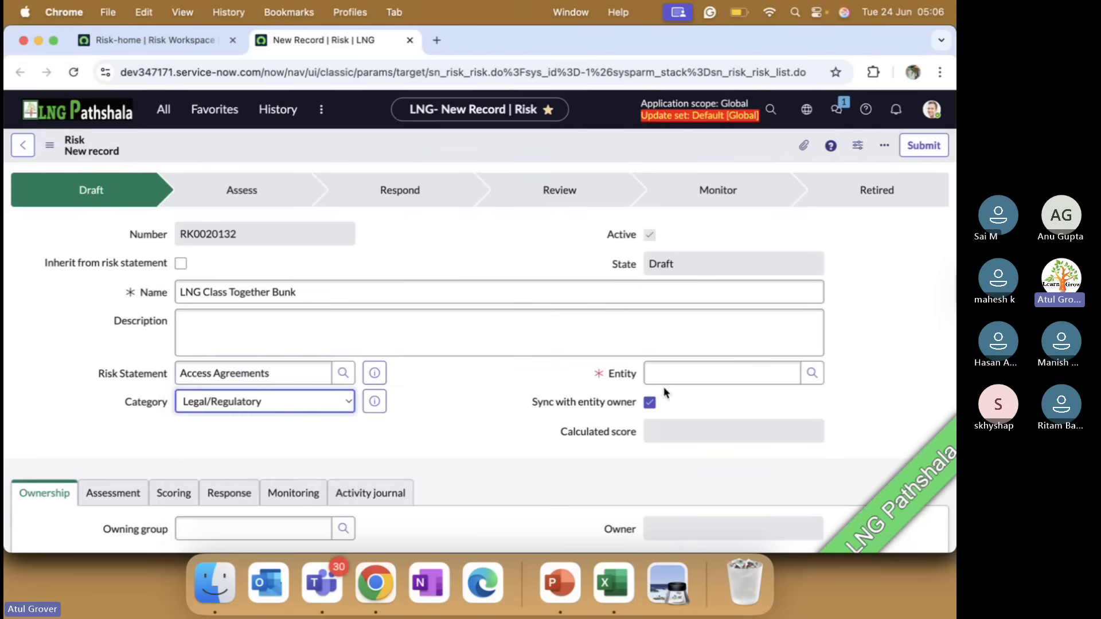
pyautogui.click(701, 371)
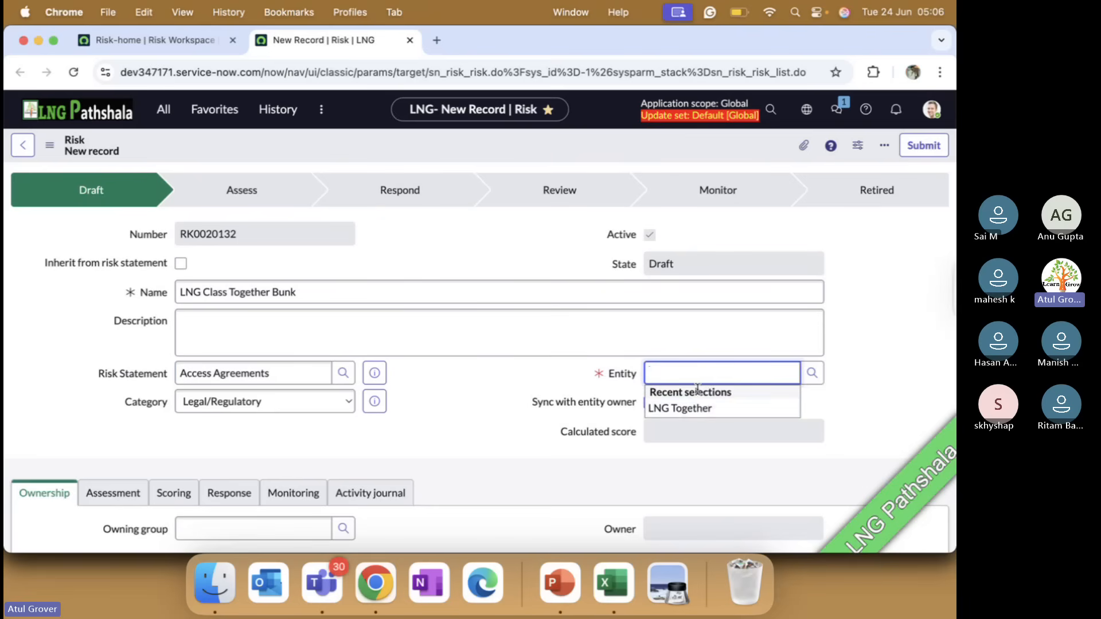
pyautogui.click(701, 408)
# List the assessments available for the new risk with the wildcard search "**"
pyautogui.scroll(-3, 540, 430)
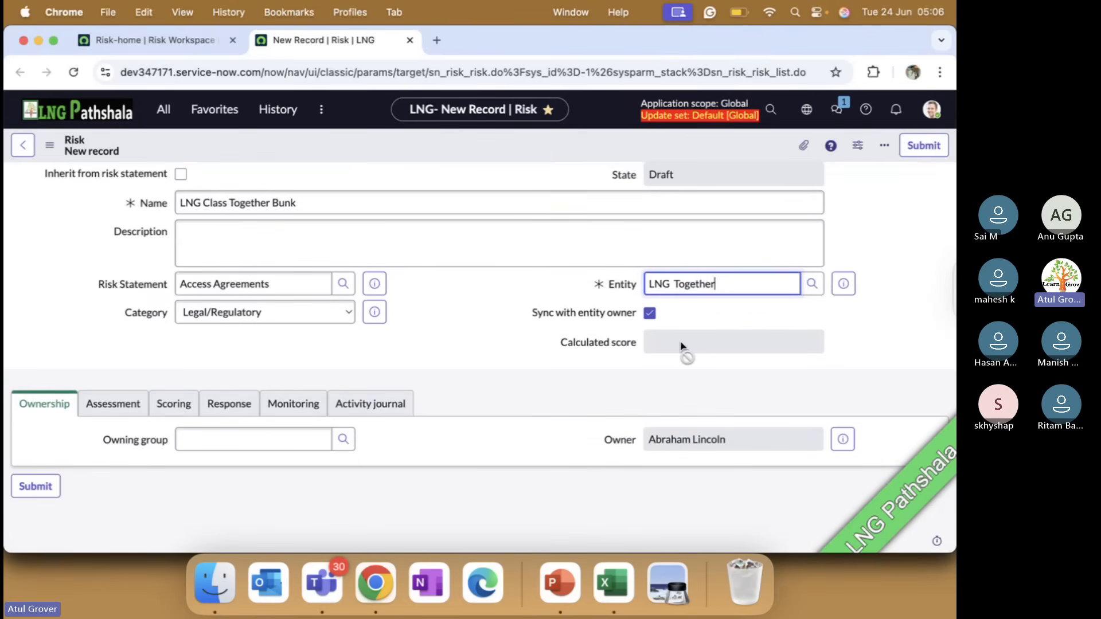
pyautogui.click(114, 405)
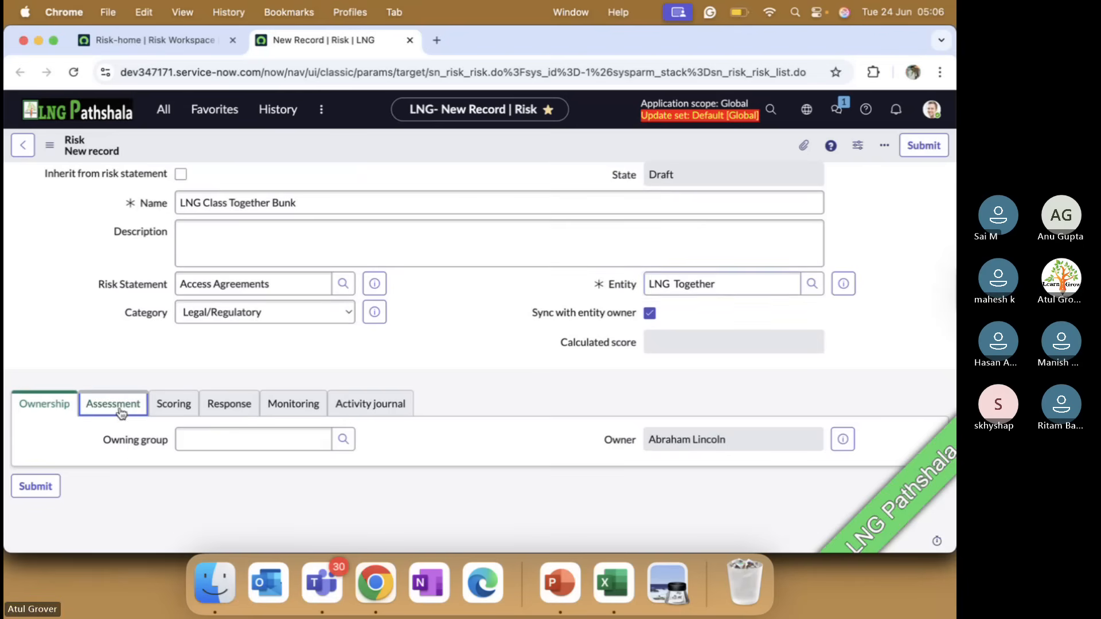
pyautogui.click(218, 440)
pyautogui.click(219, 440)
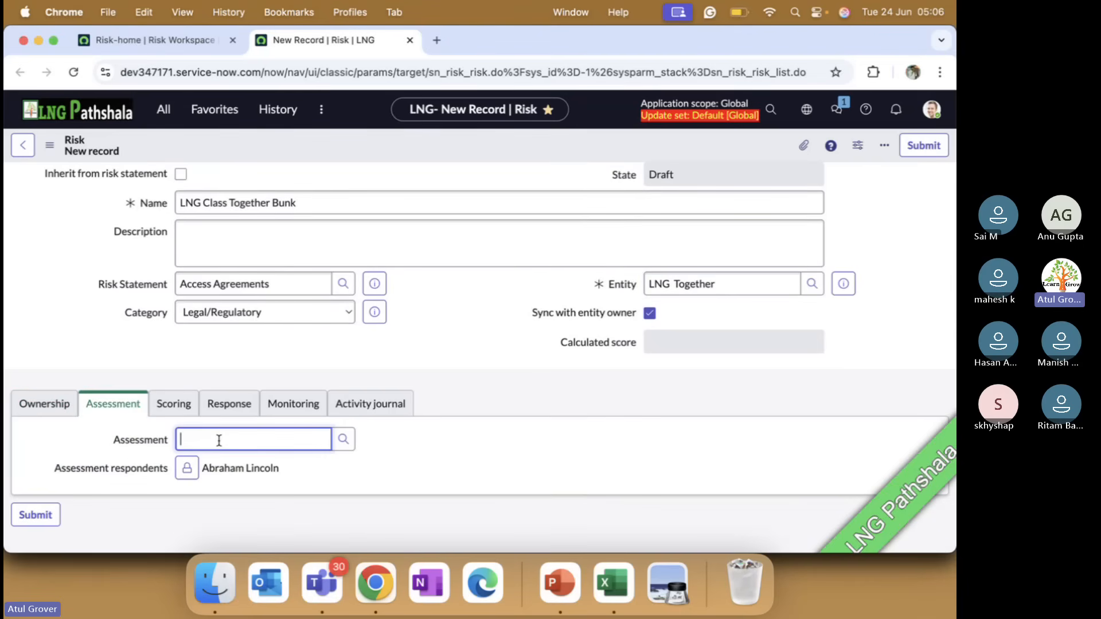
pyautogui.write('**')
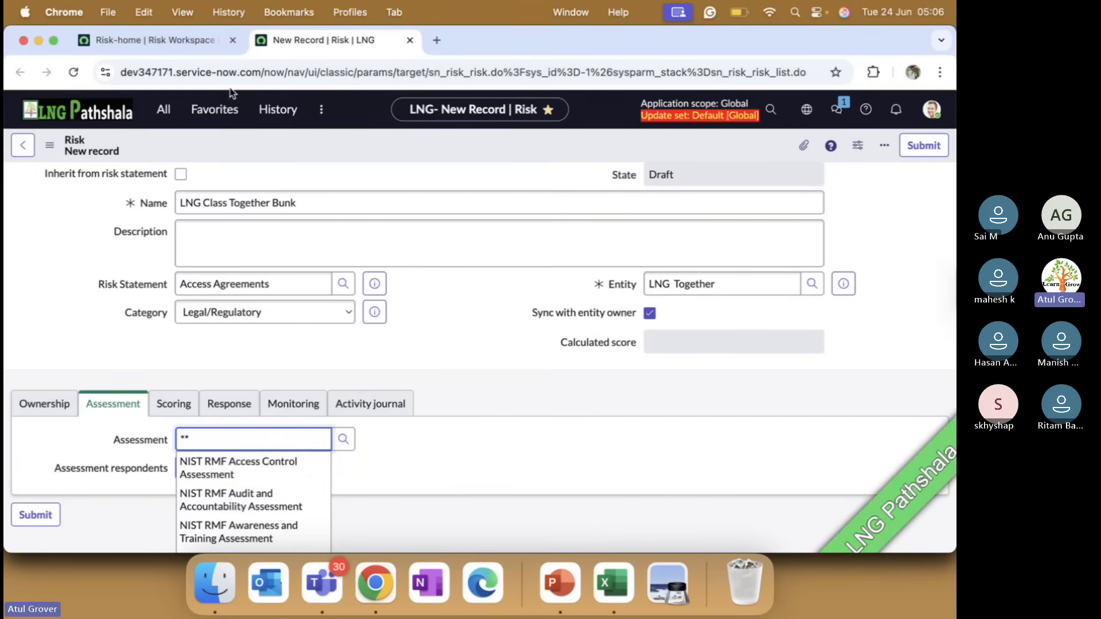
# Review the library's risk frameworks in the Risk Workspace and return to the new risk record
pyautogui.click(185, 40)
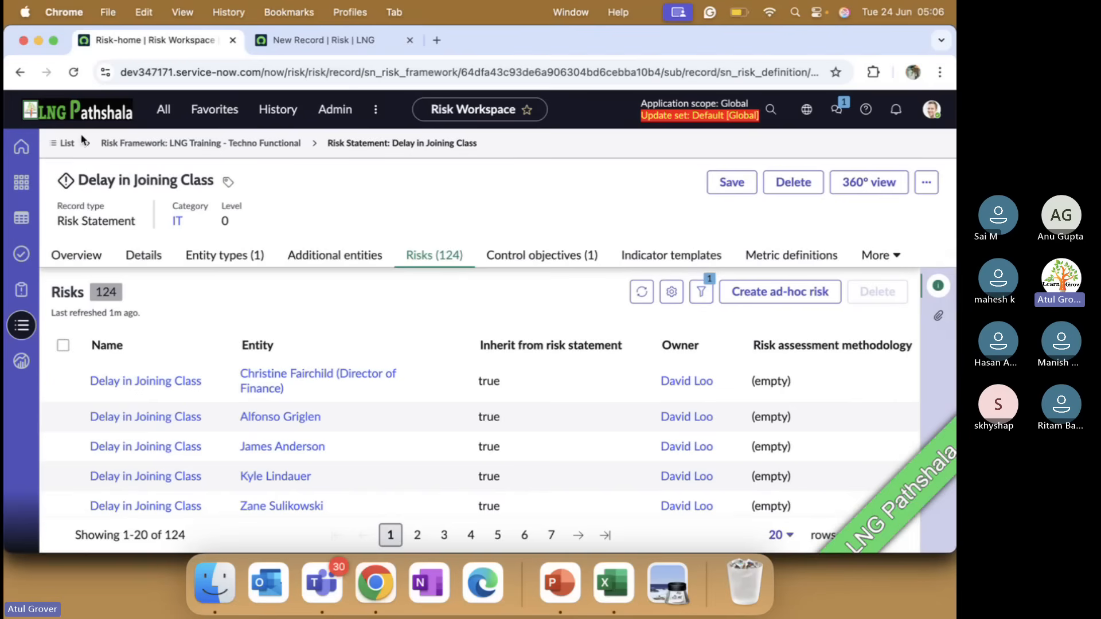
pyautogui.click(67, 144)
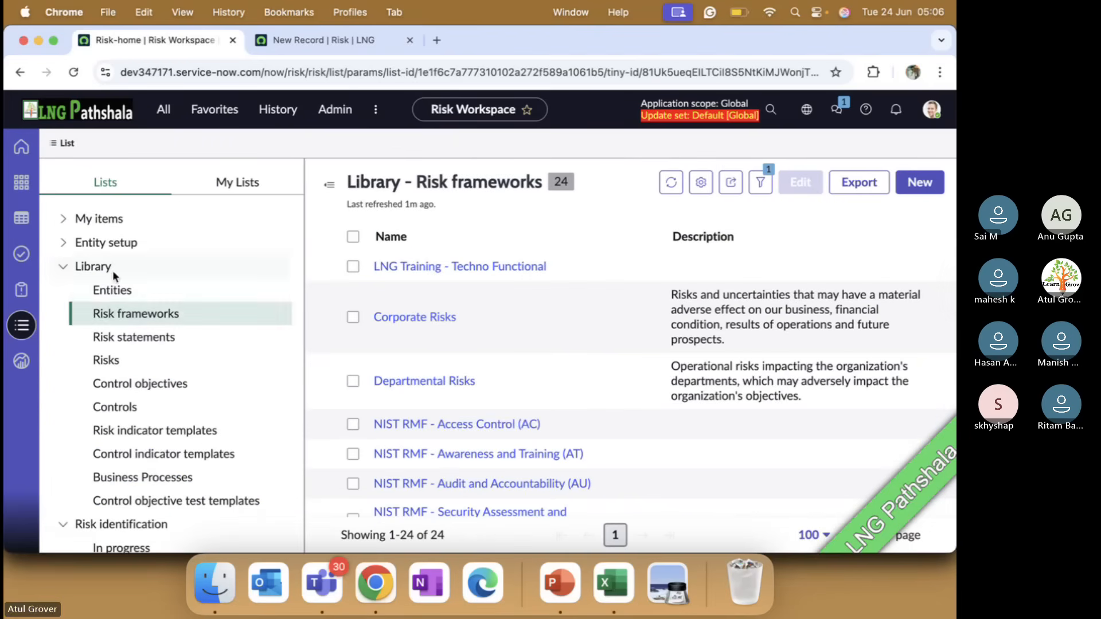
pyautogui.click(120, 310)
pyautogui.scroll(-2, 480, 423)
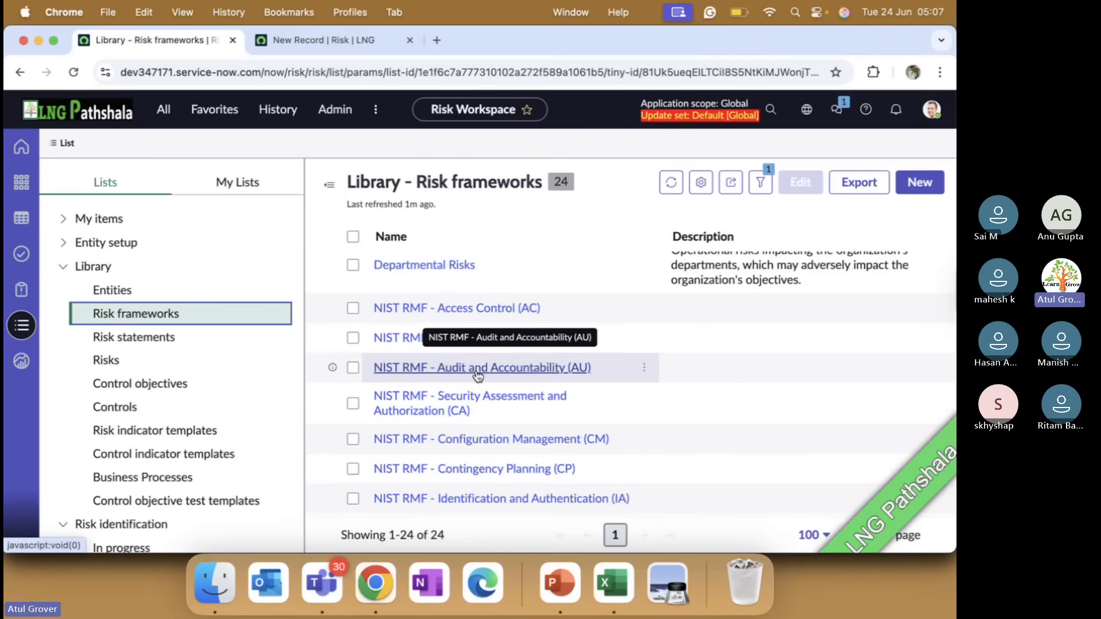
pyautogui.click(291, 39)
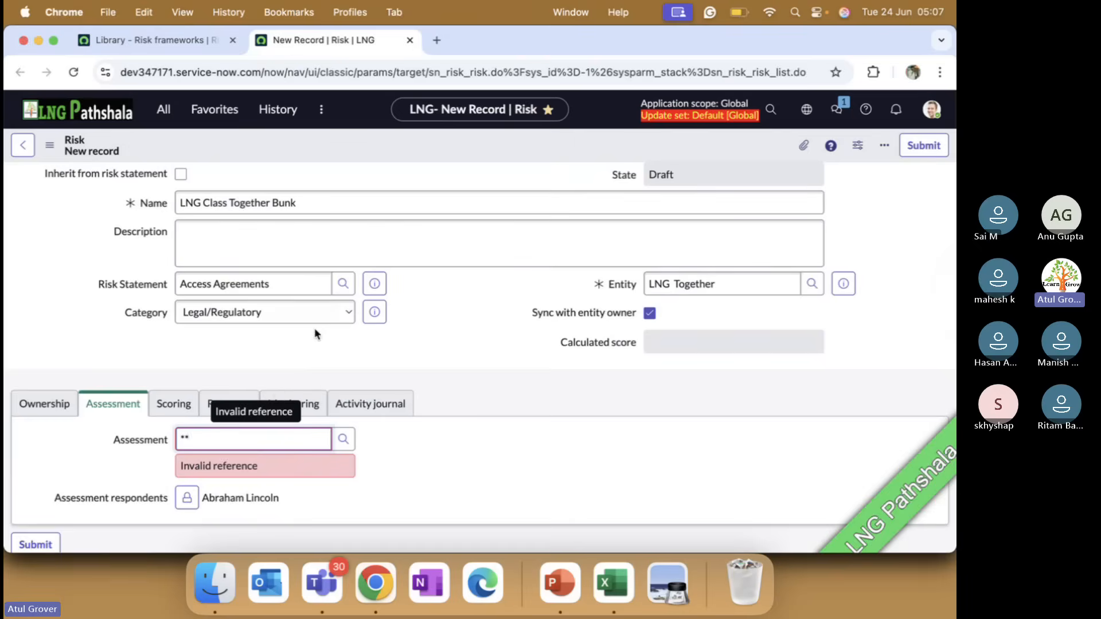
# Set the new risk's assessment to Risk Assessment
pyautogui.click(280, 262)
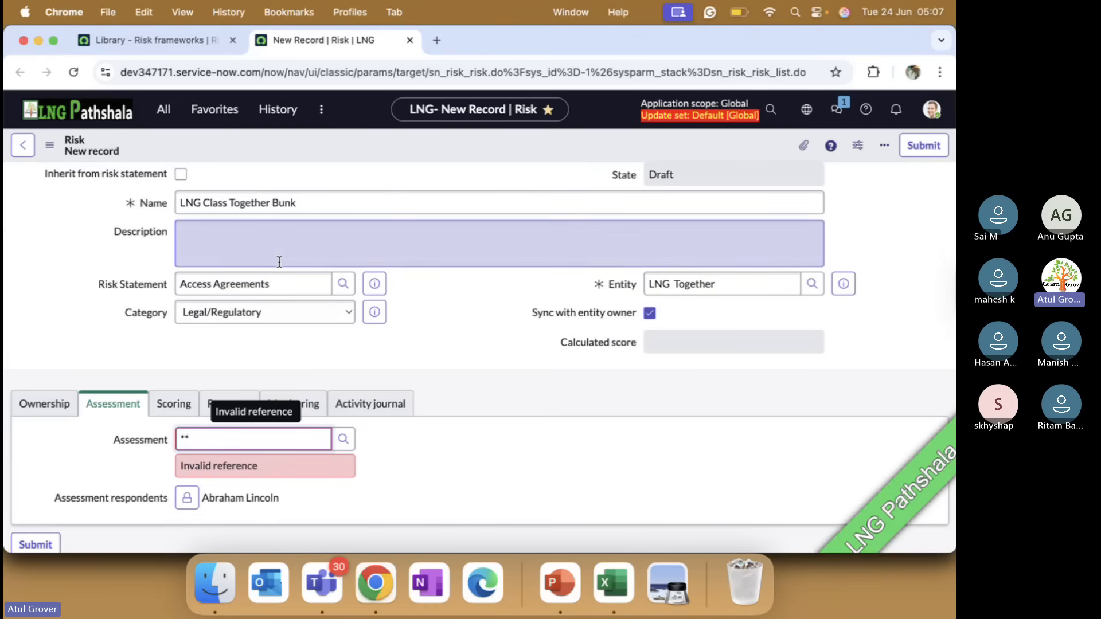
pyautogui.press('BackSpace')
pyautogui.write('Risk')
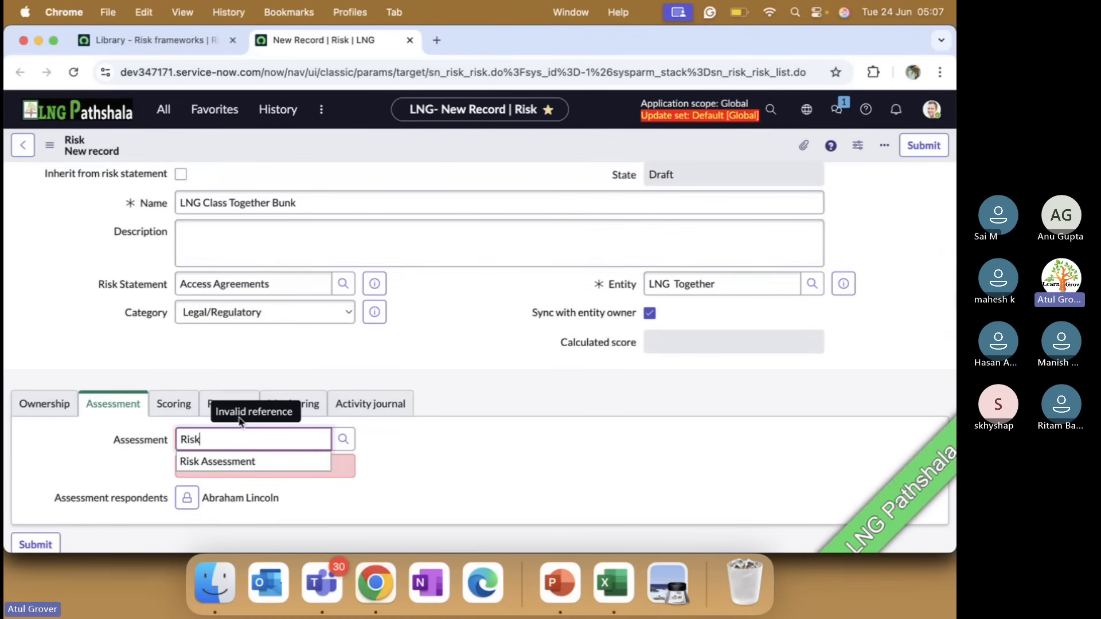
pyautogui.click(236, 463)
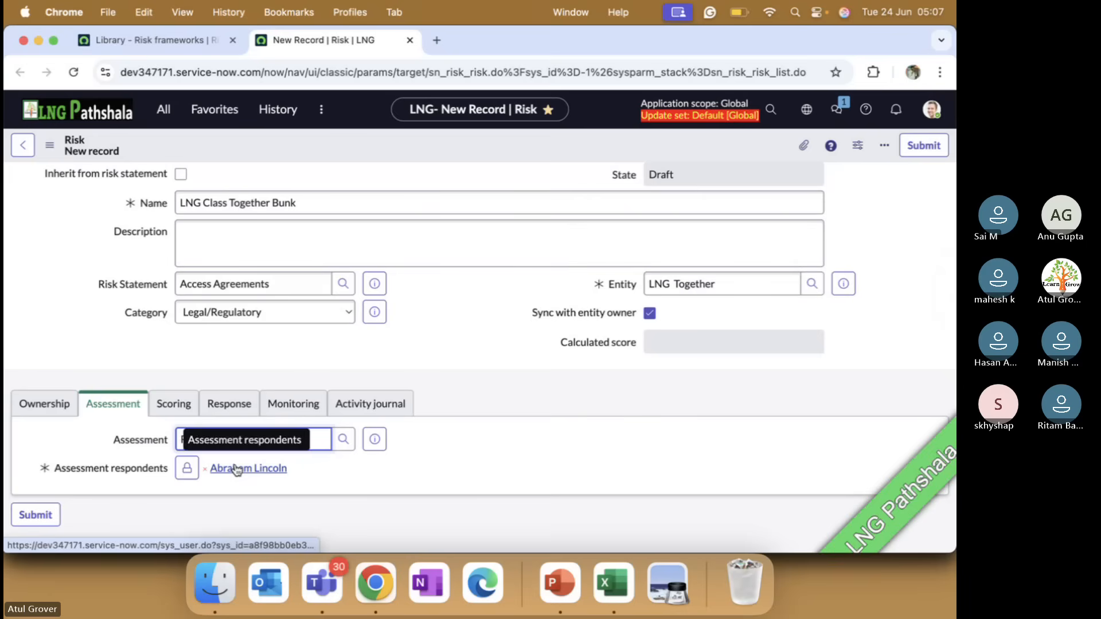
# In the risk's scoring, set the Inherent SLE to $20.00 and the Residual SLE to $10.00
pyautogui.click(172, 404)
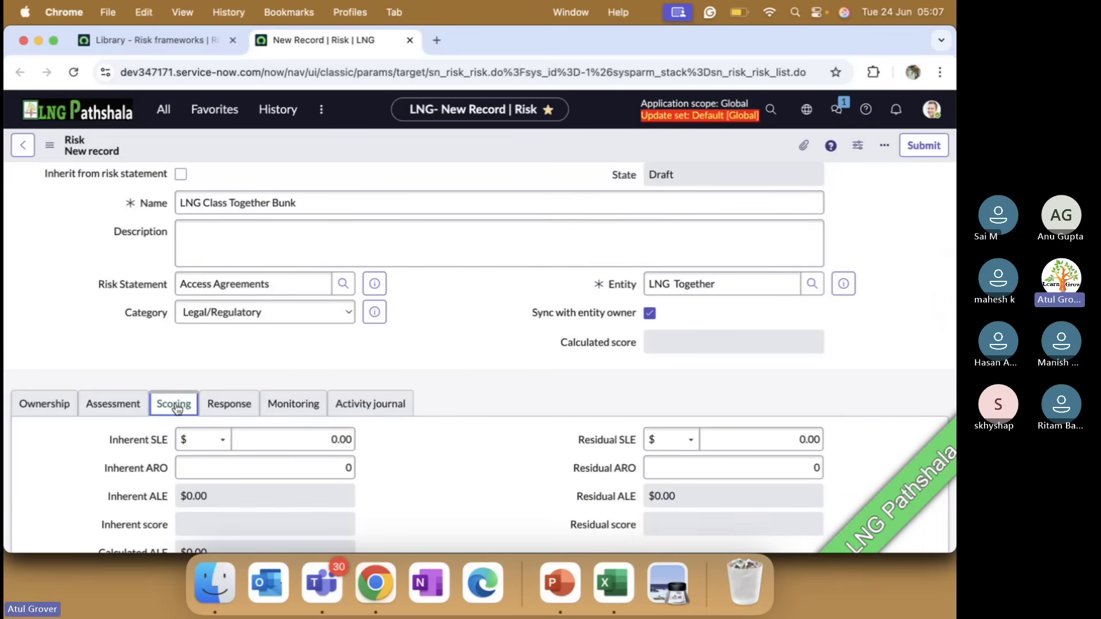
pyautogui.click(292, 437)
pyautogui.scroll(-5, 535, 473)
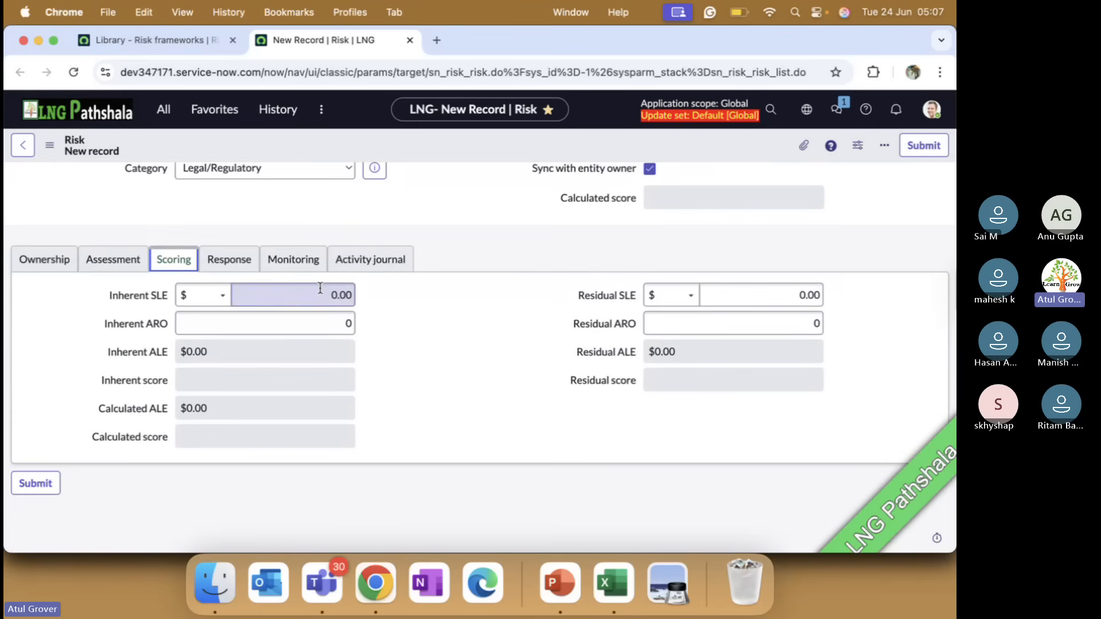
pyautogui.click(320, 288)
pyautogui.write('2')
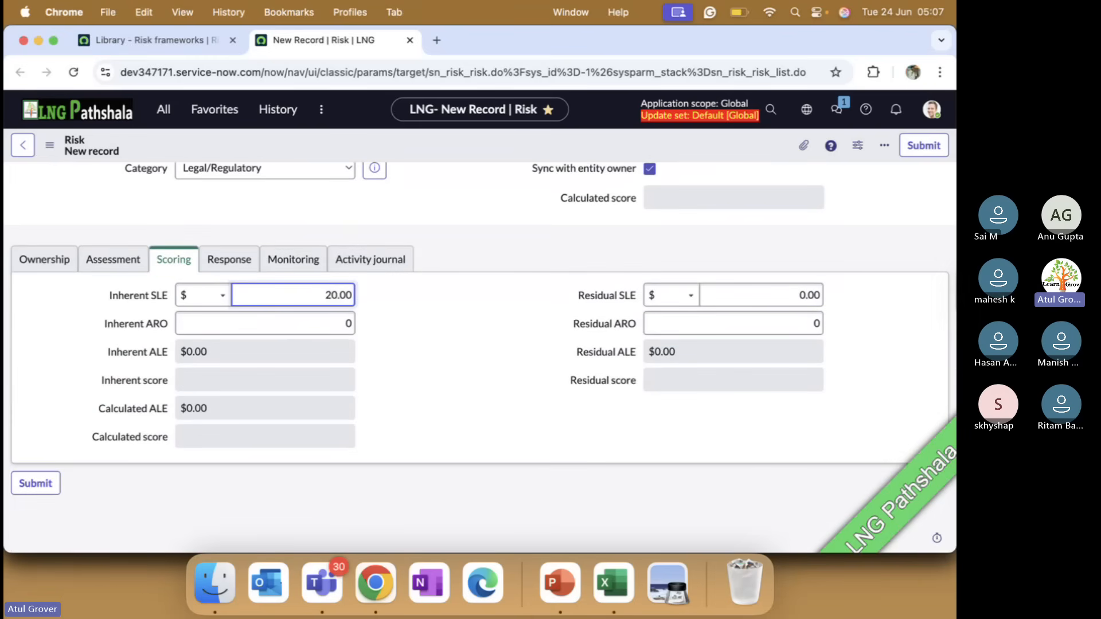
pyautogui.click(788, 296)
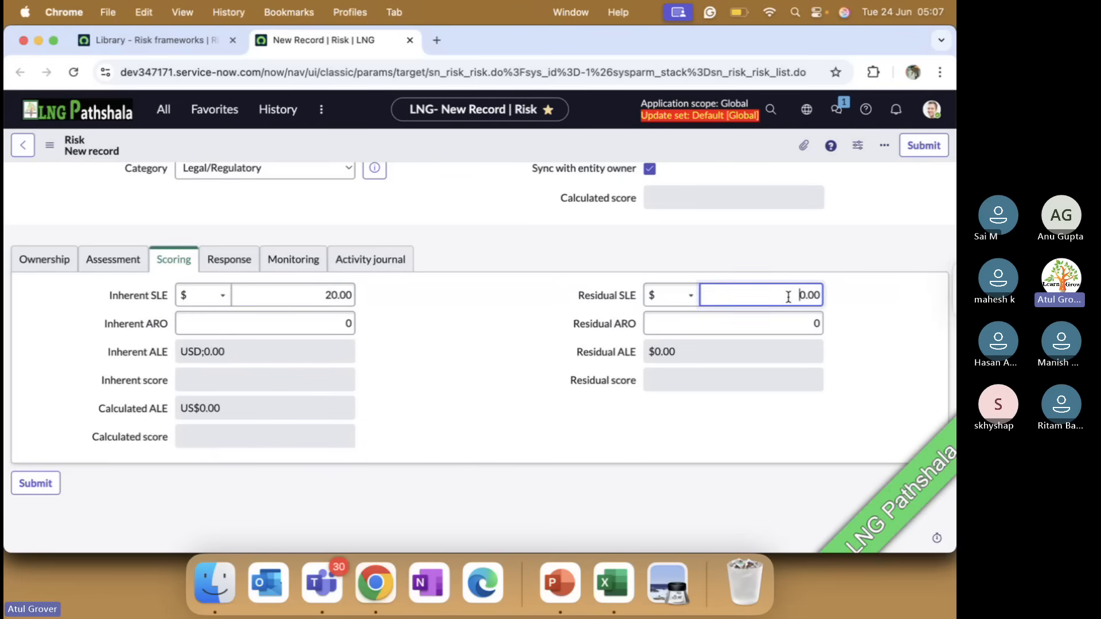
pyautogui.write('1')
# Set the Inherent ARO to 3 and the Residual ARO to 2 in the risk's scoring
pyautogui.click(351, 320)
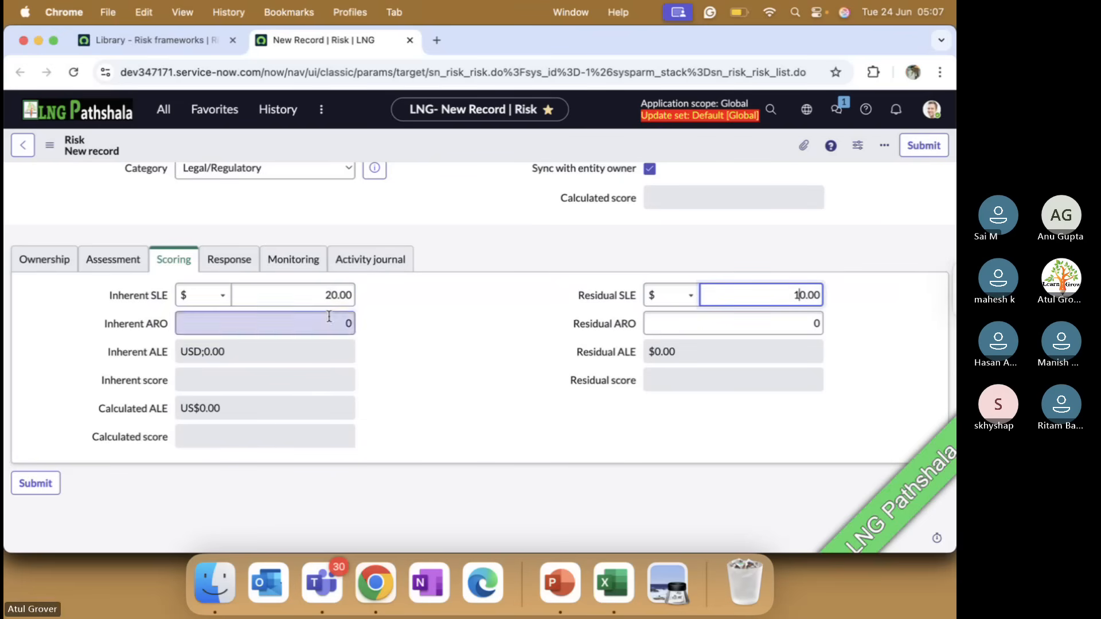
pyautogui.write('2')
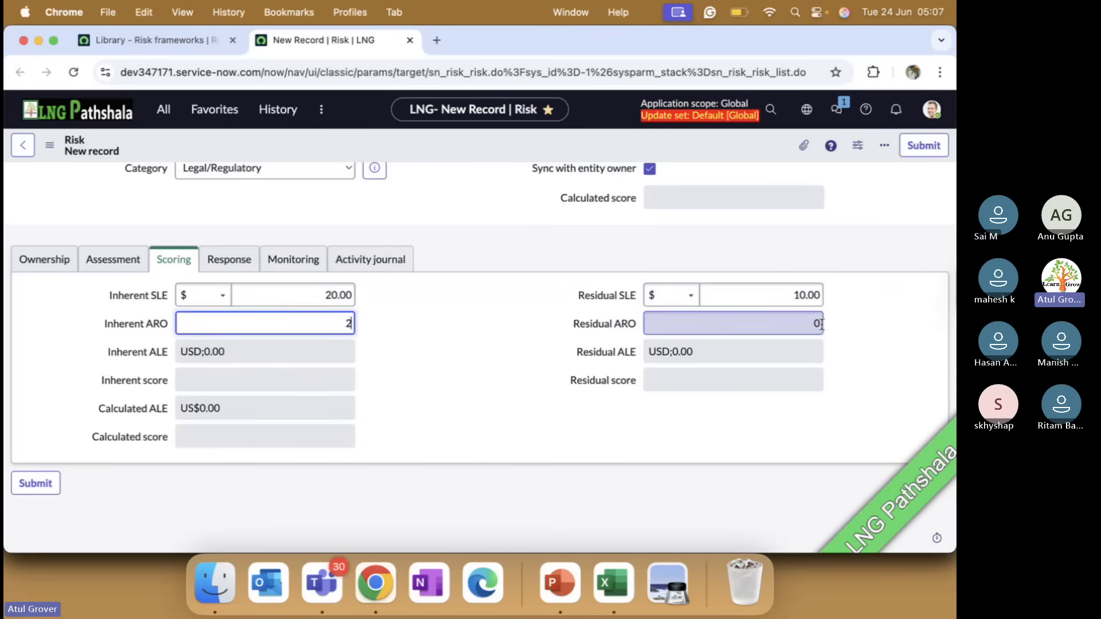
pyautogui.click(818, 324)
pyautogui.moveTo(819, 325); pyautogui.dragTo(798, 328)
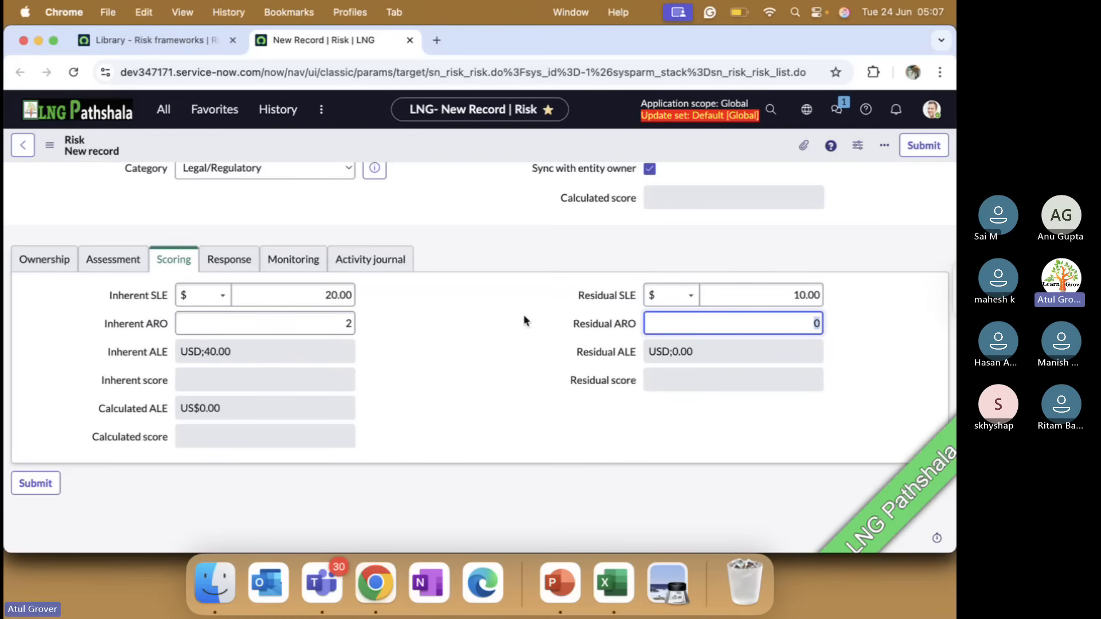
pyautogui.moveTo(346, 320); pyautogui.dragTo(351, 321)
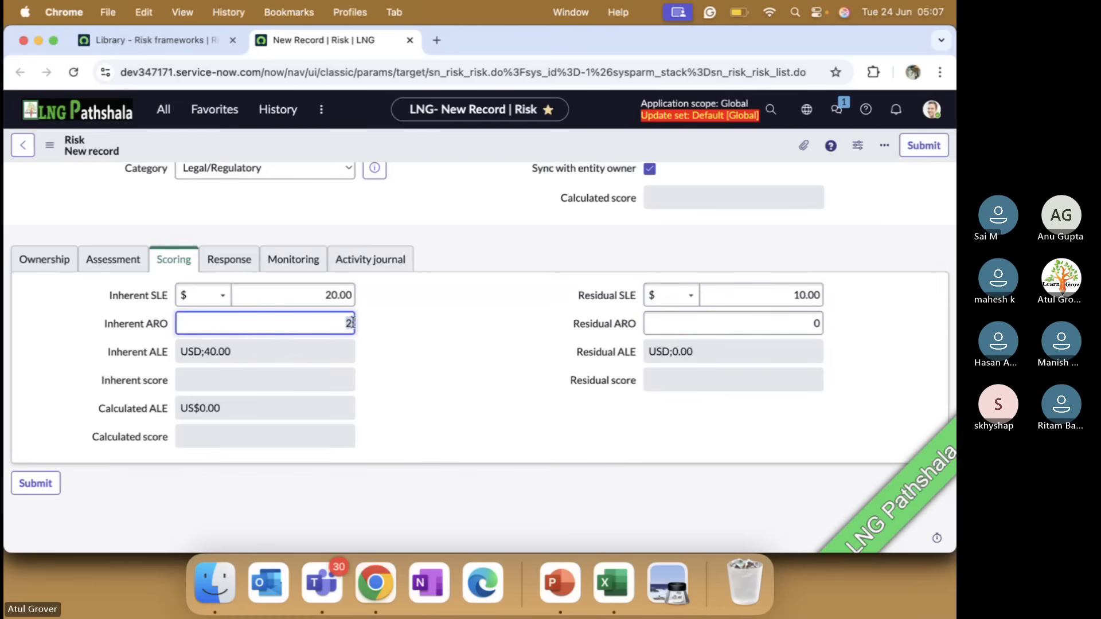
pyautogui.write('3')
pyautogui.doubleClick(812, 325)
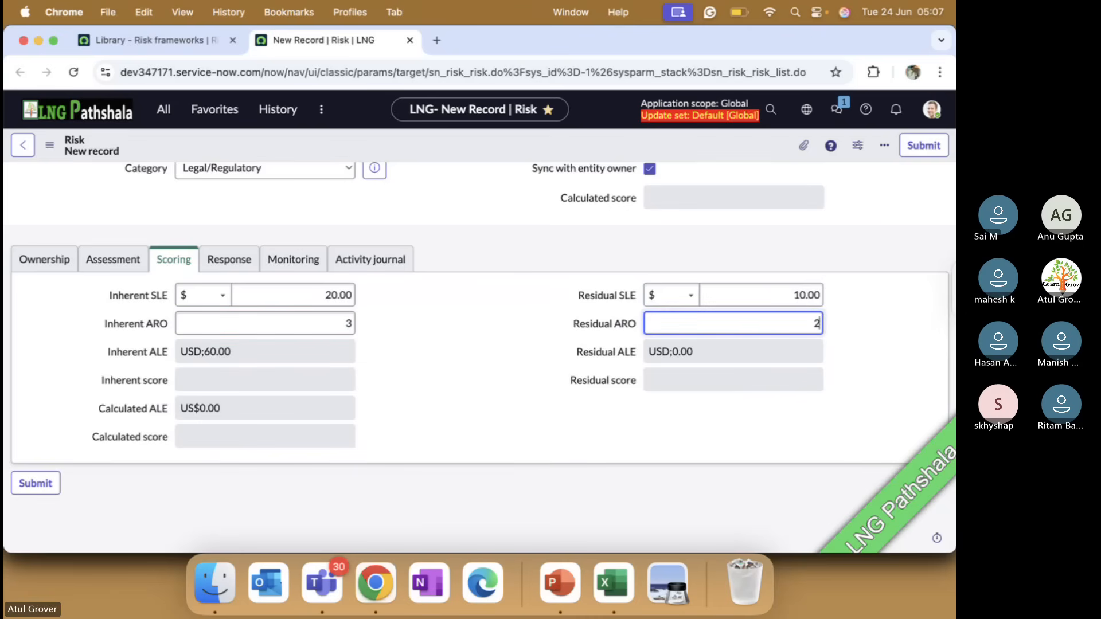
pyautogui.write('2')
pyautogui.click(464, 342)
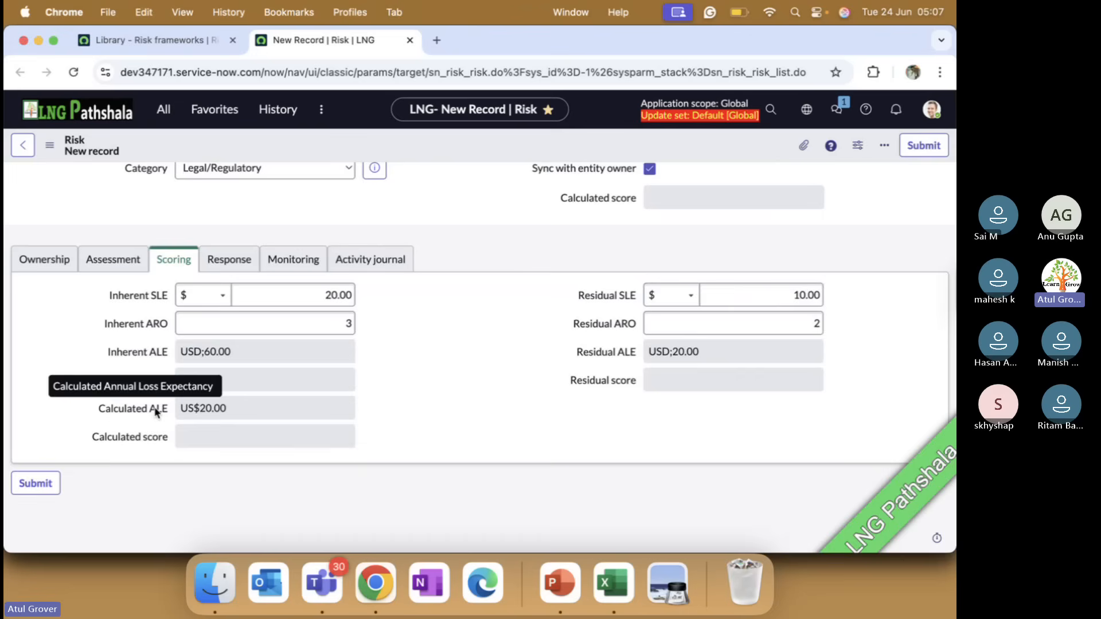
# Check the risk's response, monitoring and activity journal sections, and save the new risk without leaving the record
pyautogui.click(225, 266)
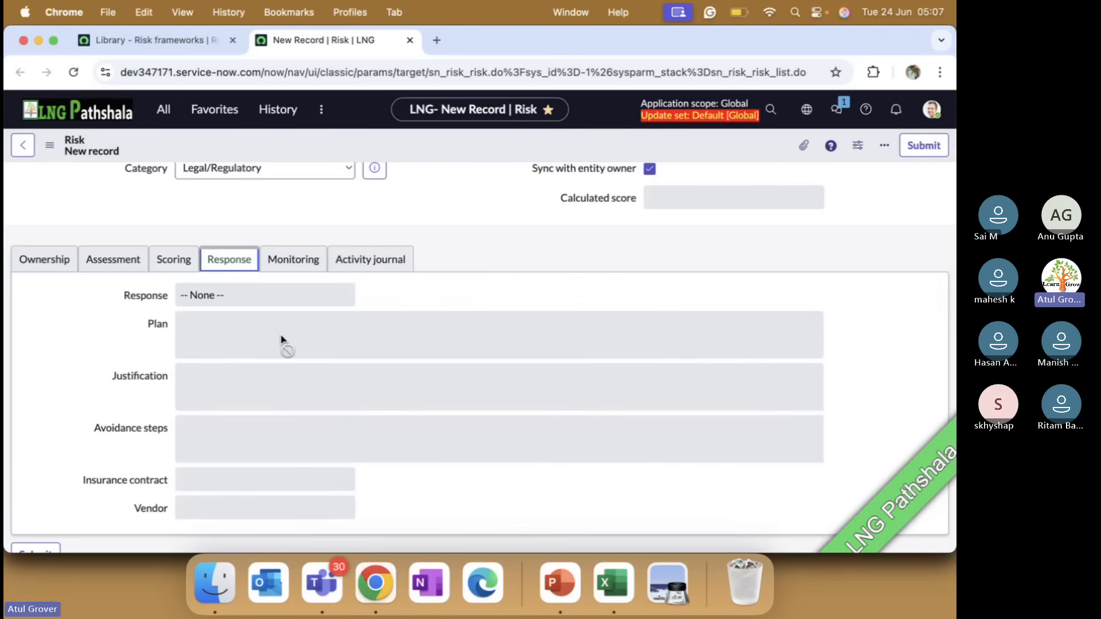
pyautogui.click(277, 266)
pyautogui.click(368, 354)
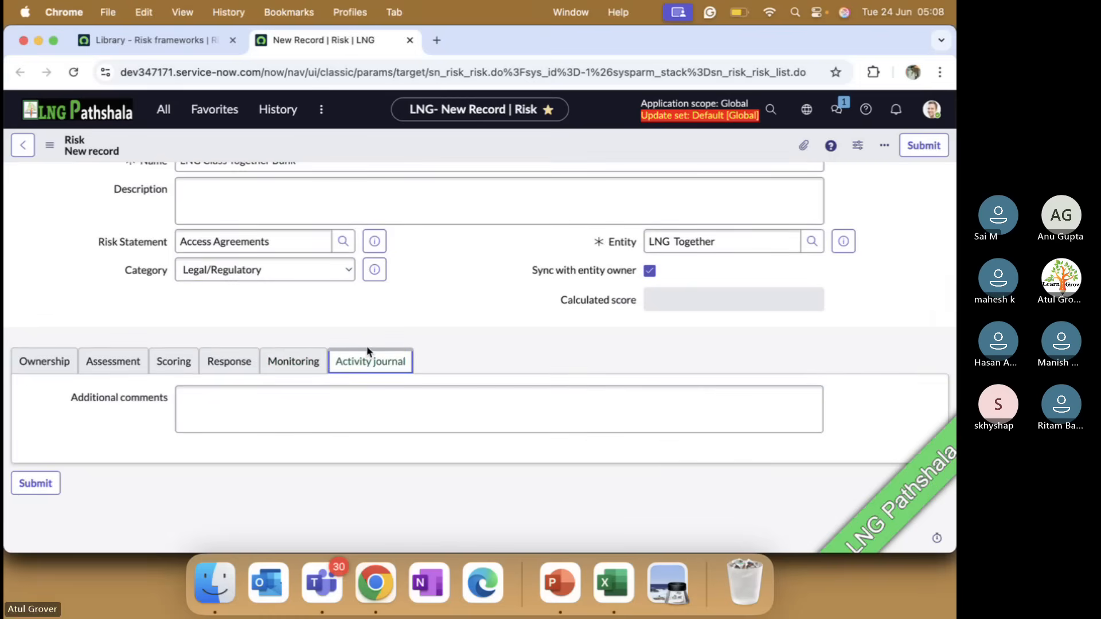
pyautogui.scroll(3, 368, 356)
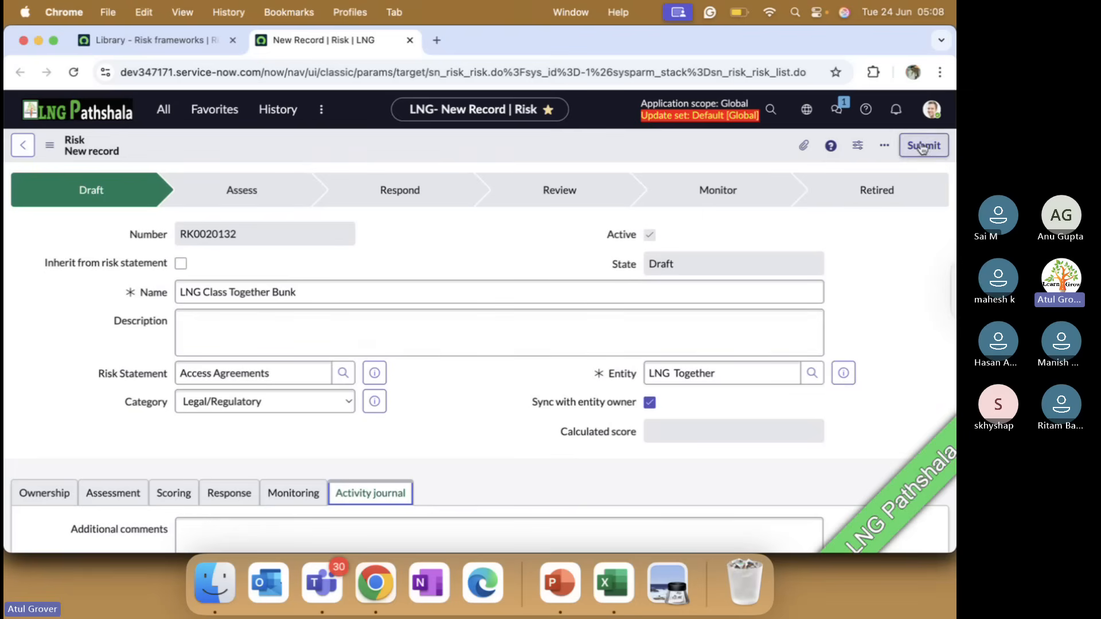
pyautogui.rightClick(715, 147)
pyautogui.click(733, 159)
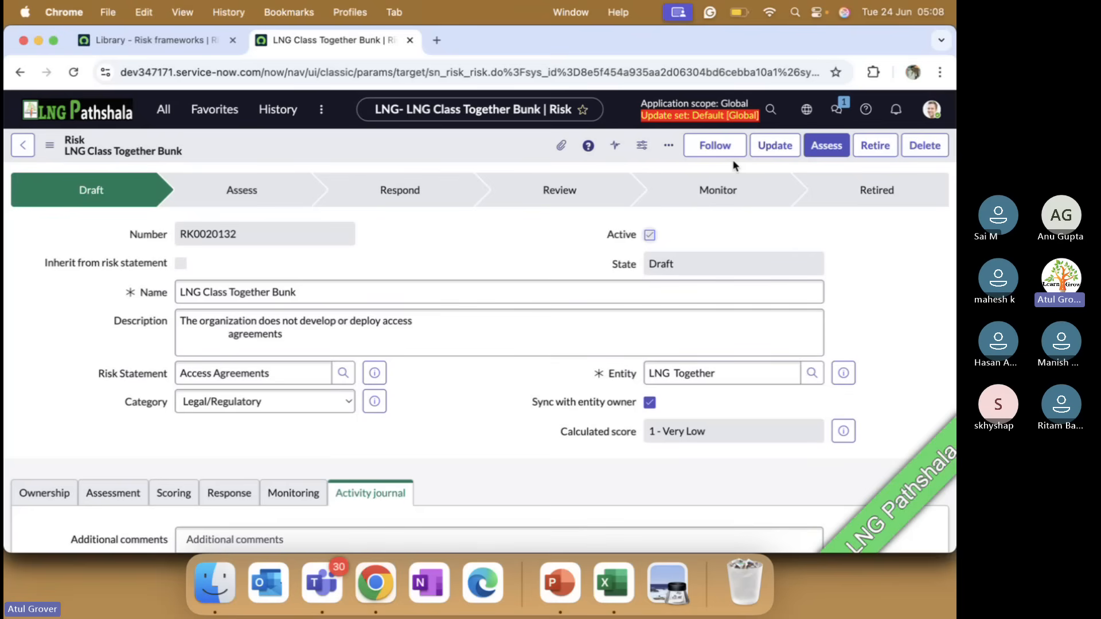
# In the Risk Workspace, open the Delay in Joining Class risk statement from the LNG Training - Techno Functional framework
pyautogui.click(184, 45)
pyautogui.scroll(-5, 172, 356)
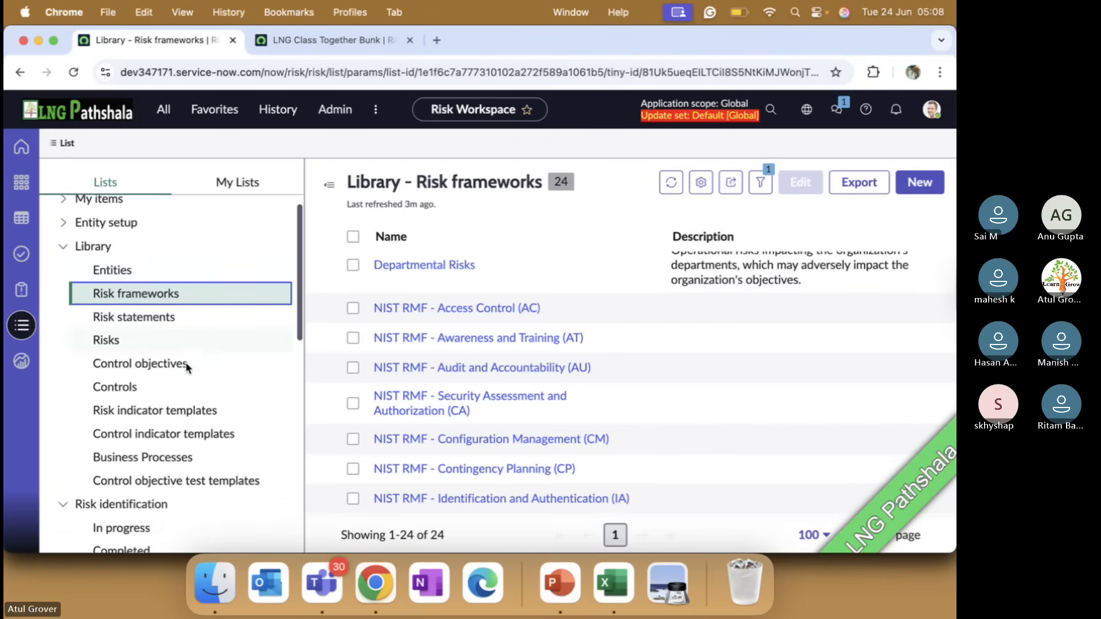
pyautogui.scroll(-8, 148, 350)
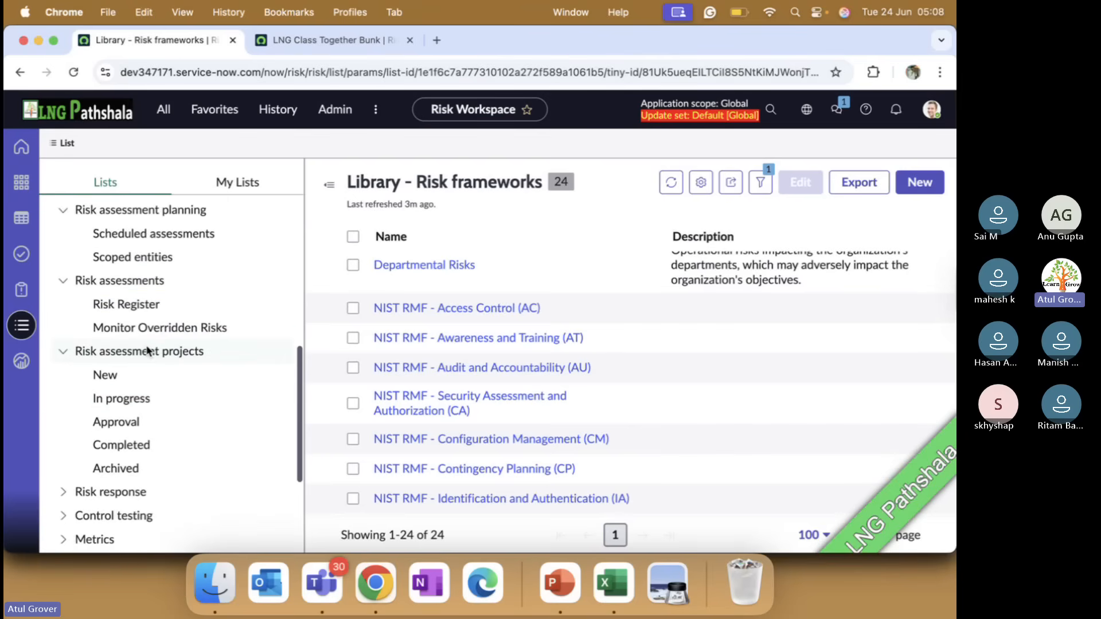
pyautogui.scroll(12, 147, 351)
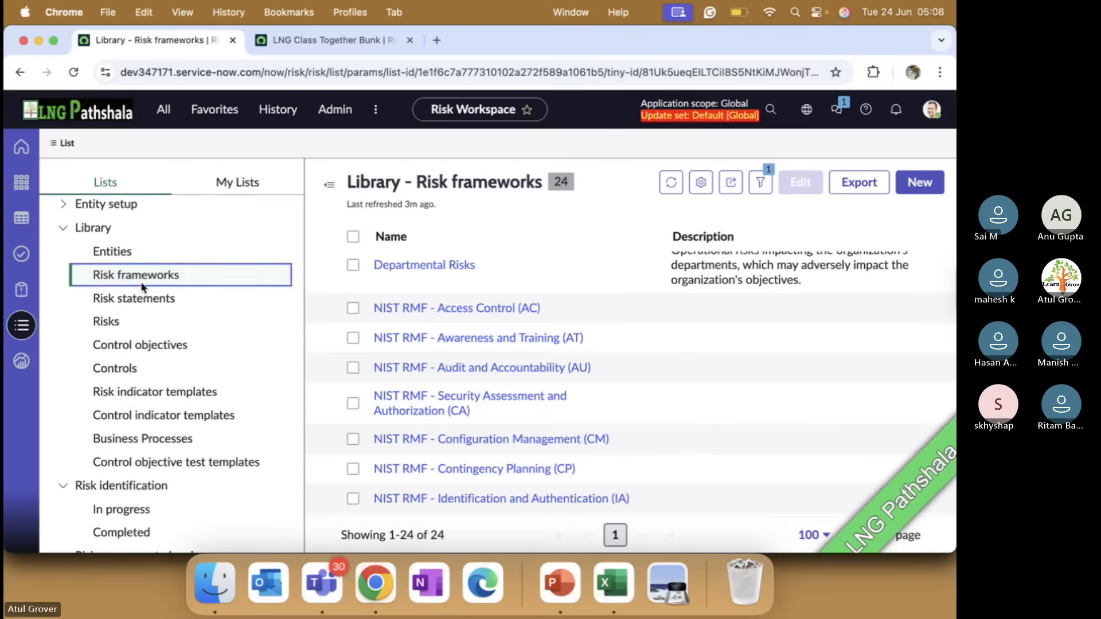
pyautogui.scroll(3, 424, 298)
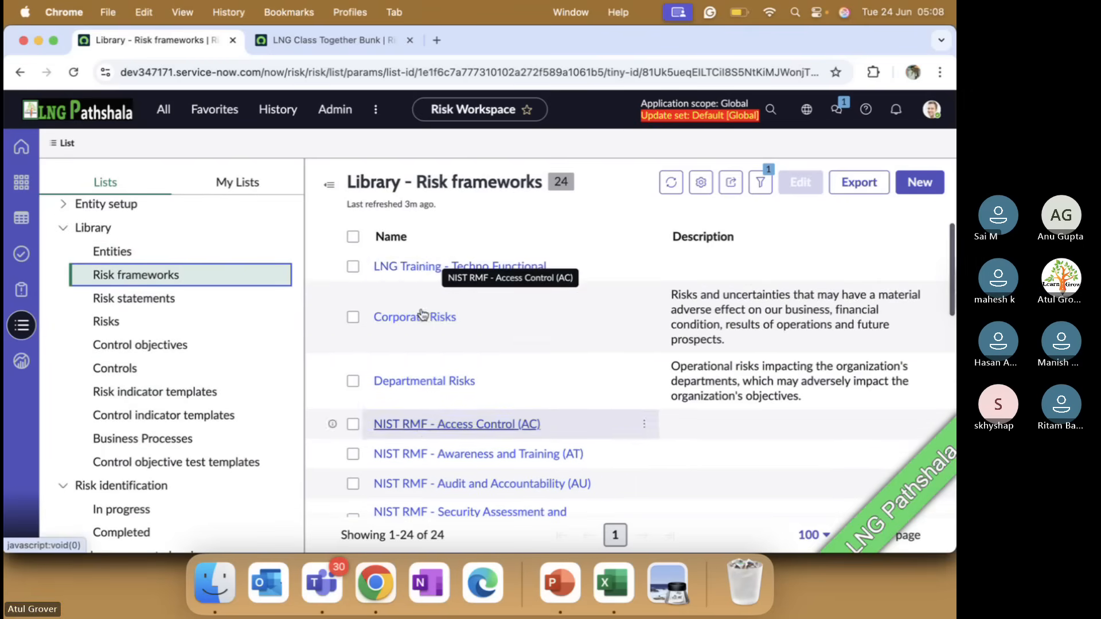
pyautogui.click(425, 265)
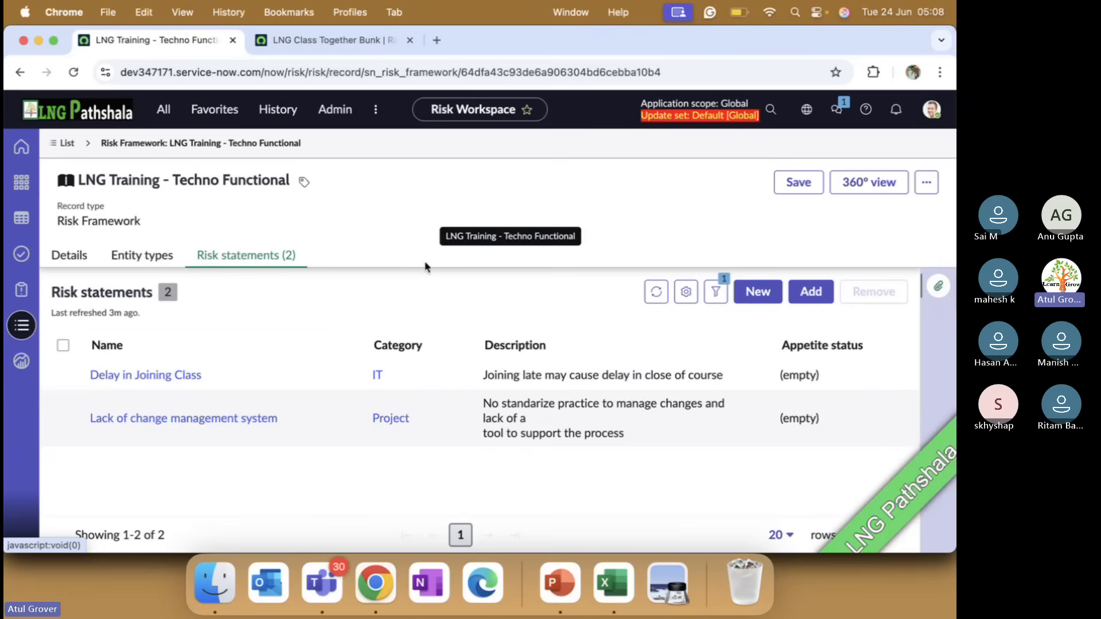
pyautogui.click(163, 376)
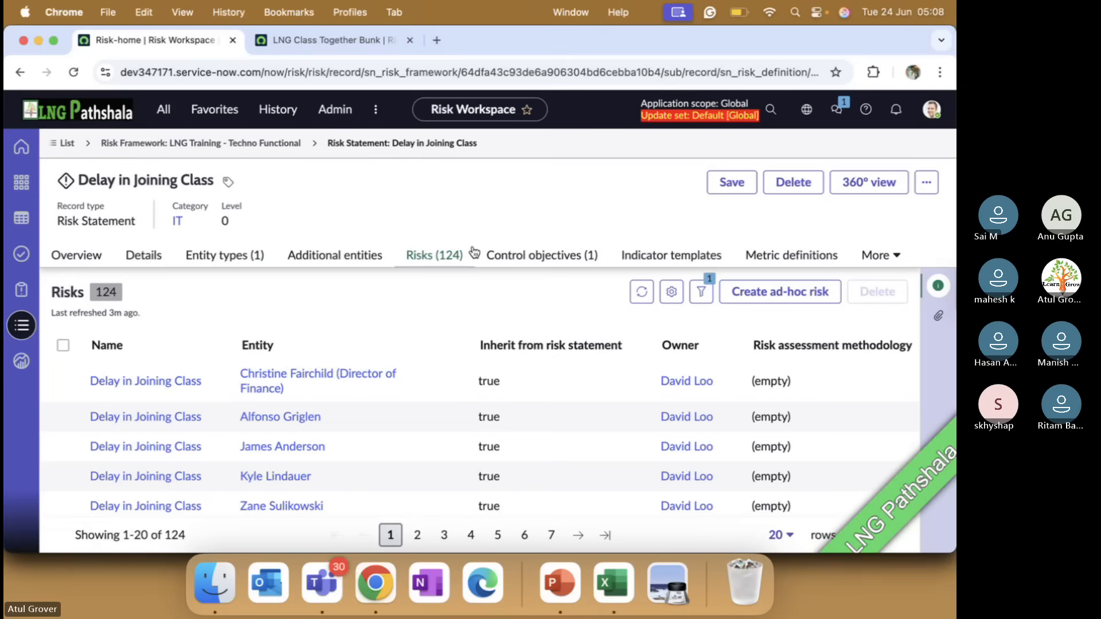
# Switch to Microsoft Teams, dismiss the recording and transcription notice, and return to the risk statement in Chrome
pyautogui.press('super+Tab')
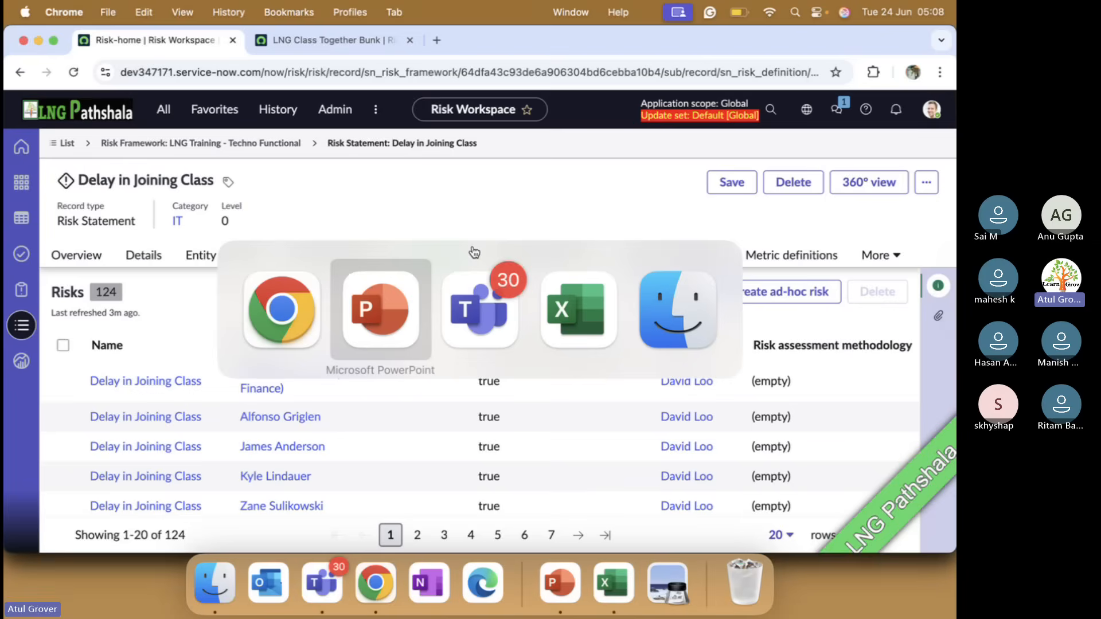
pyautogui.press('super+Tab')
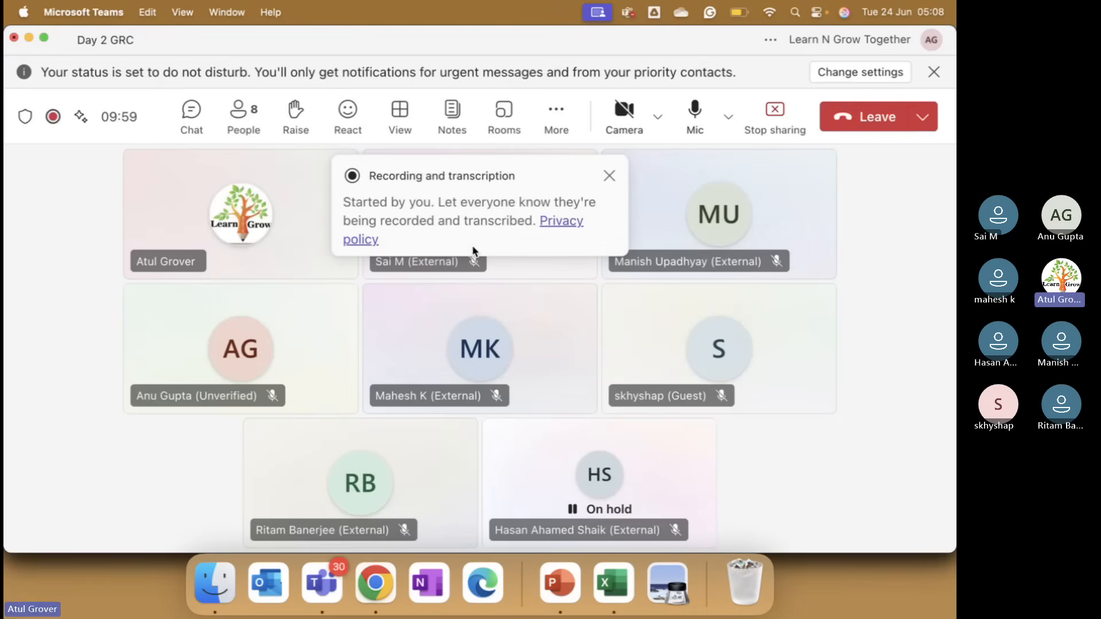
pyautogui.click(610, 176)
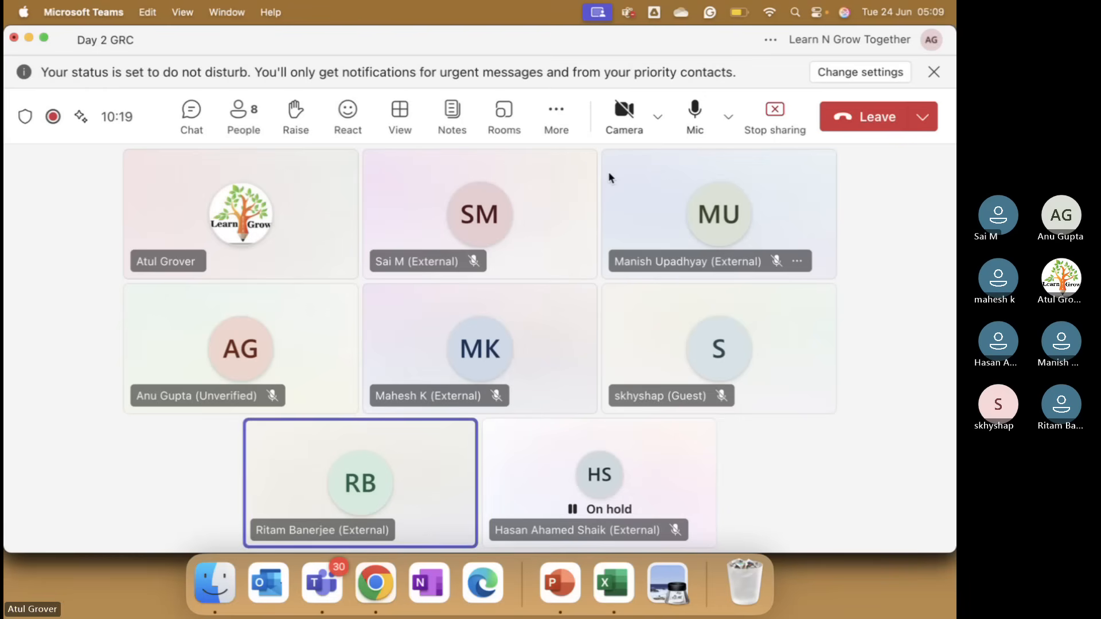
pyautogui.press('super+Tab')
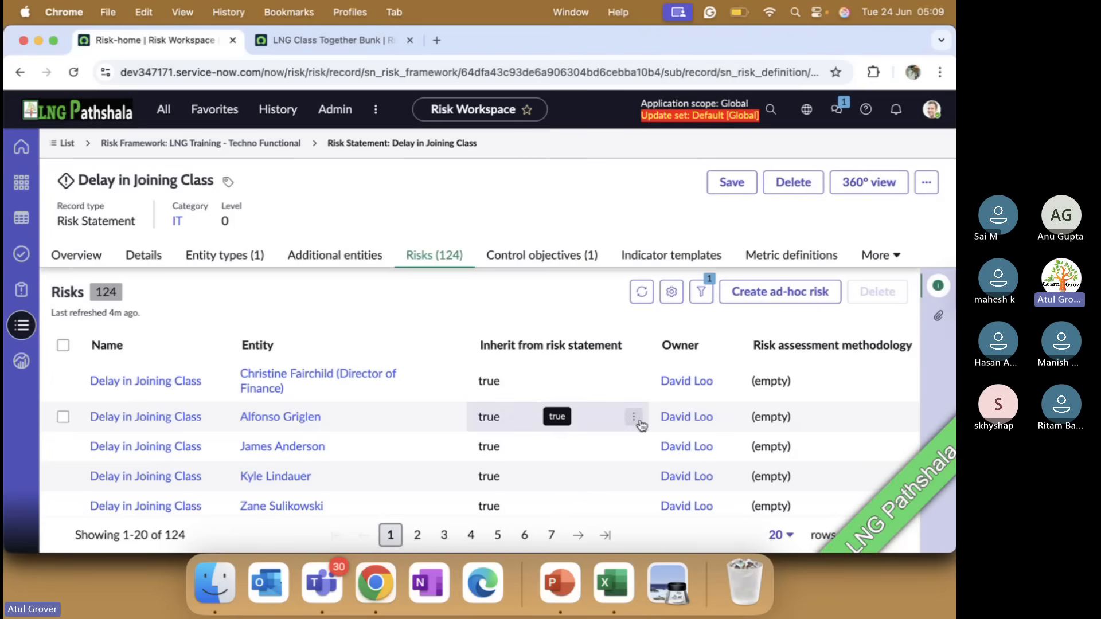
# Open the details of the third Delay in Joining Class risk listed under the risk statement
pyautogui.scroll(-5, 687, 398)
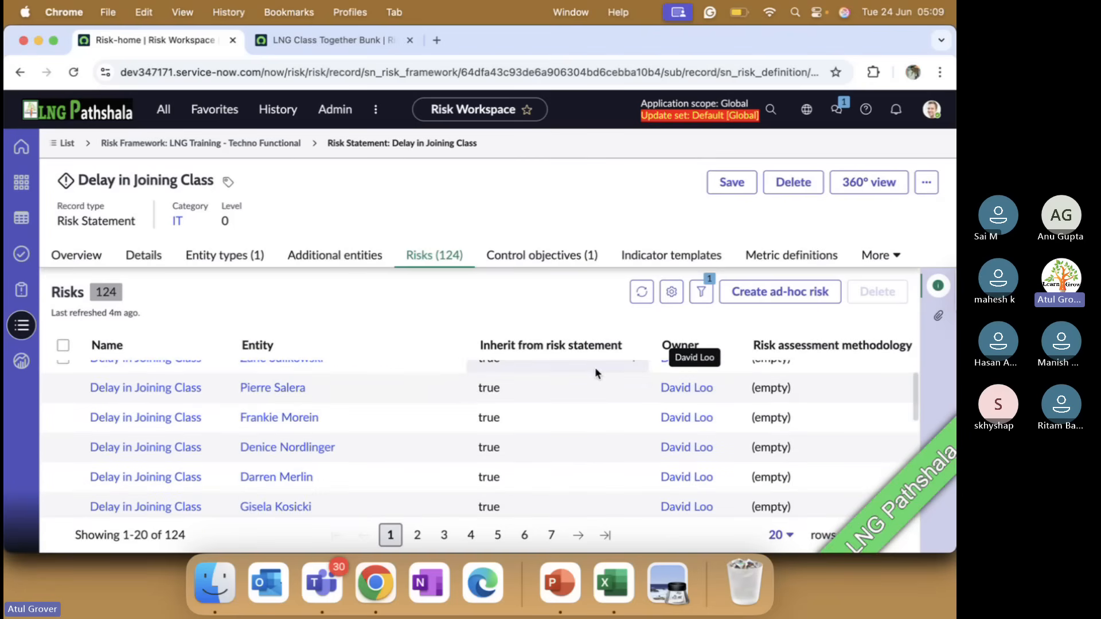
pyautogui.scroll(5, 213, 451)
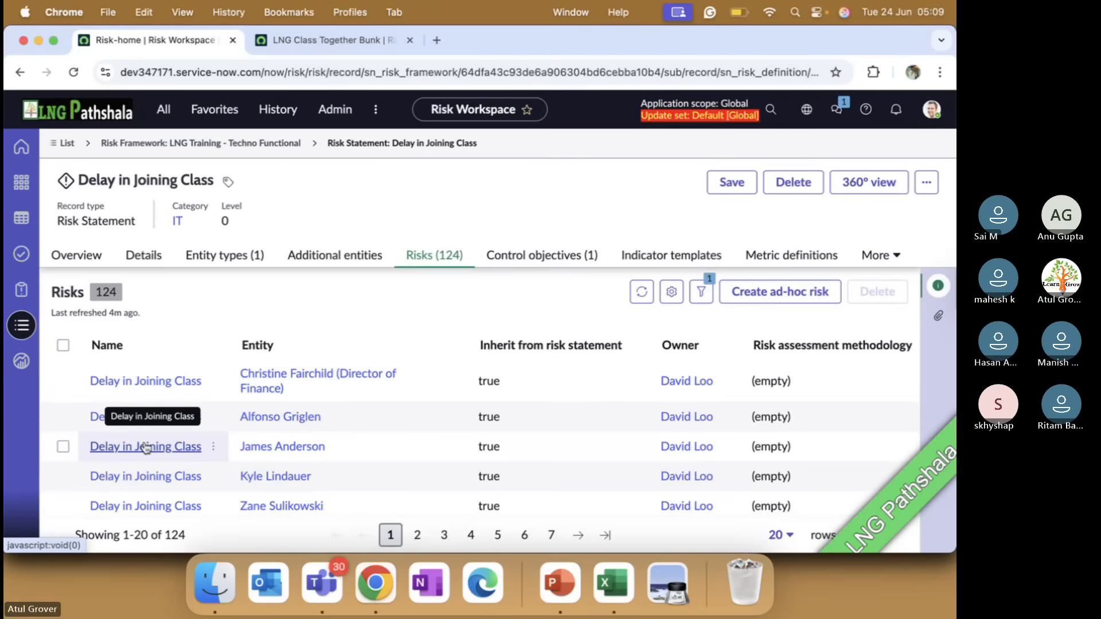
pyautogui.click(143, 449)
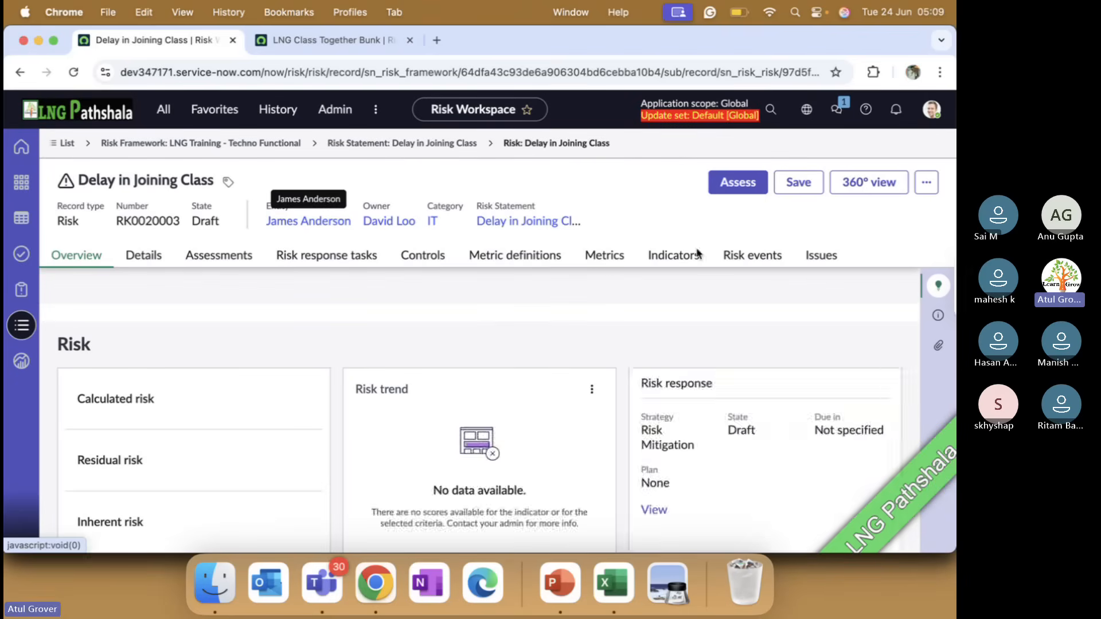
pyautogui.click(143, 256)
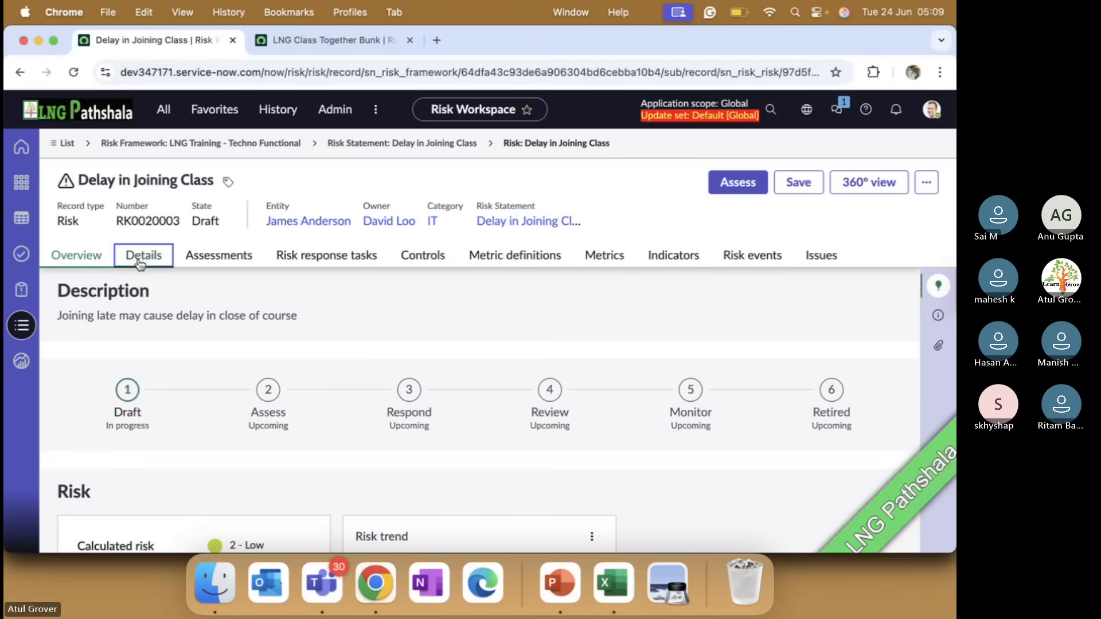
# Set the inherent SLE to 40.00 USD in the scoring section of the Delay in Joining Class risk
pyautogui.scroll(-10, 316, 428)
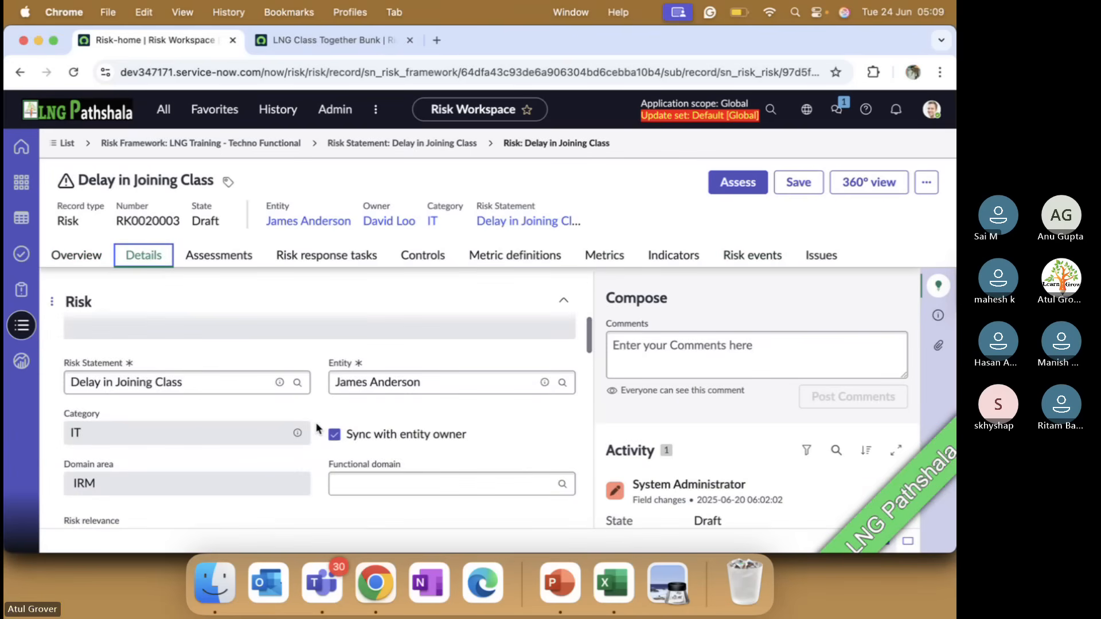
pyautogui.scroll(-5, 317, 426)
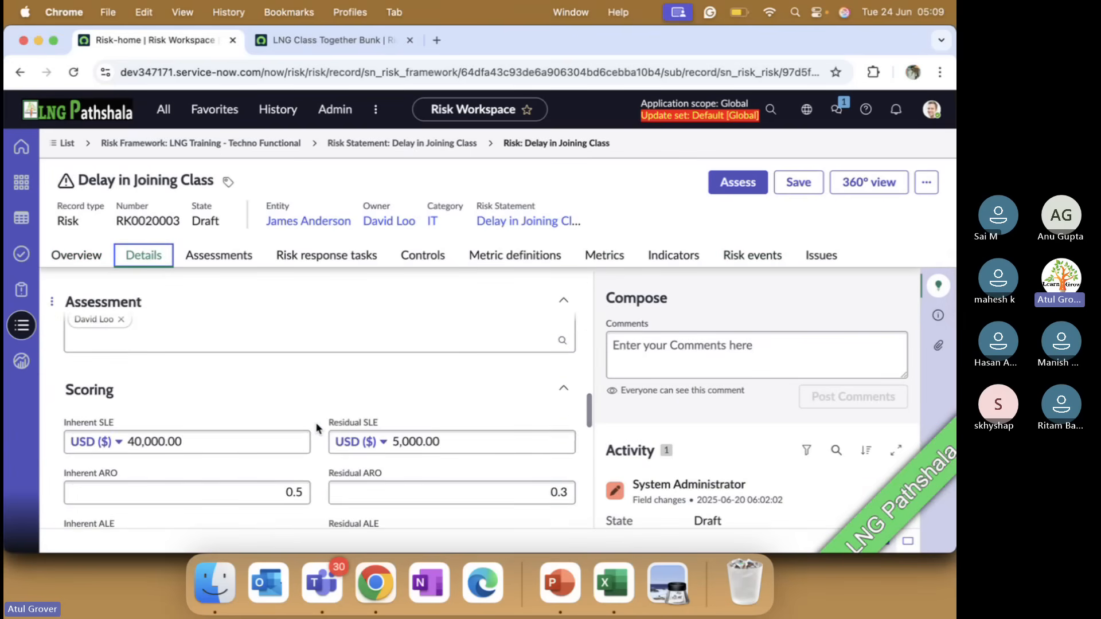
pyautogui.click(156, 442)
pyautogui.moveTo(136, 440); pyautogui.dragTo(194, 441)
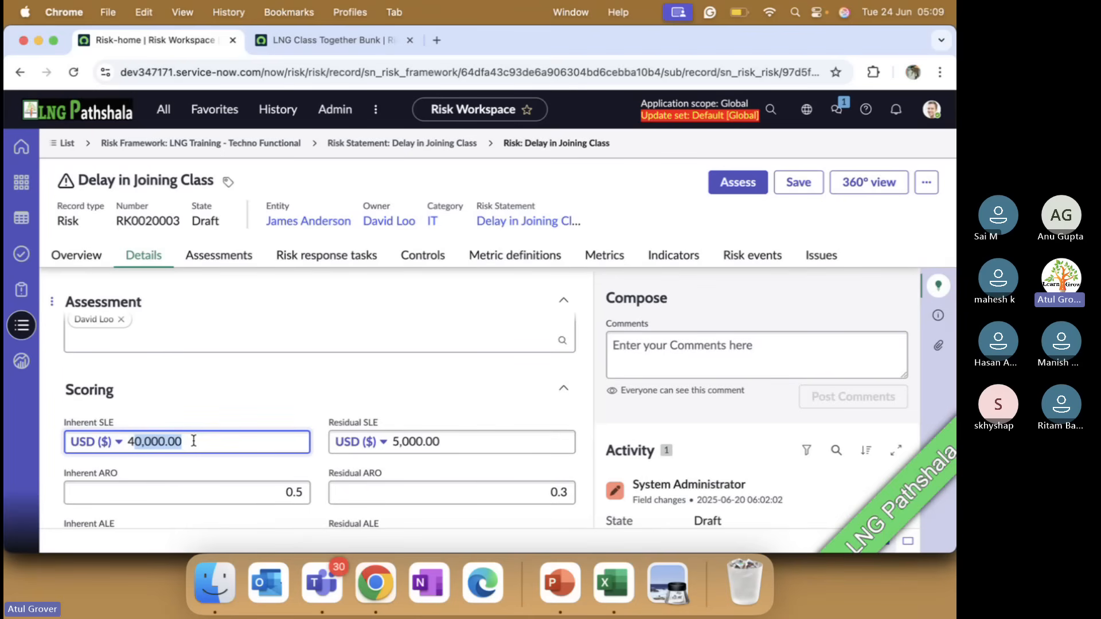
pyautogui.press('BackSpace')
pyautogui.press('BackSpace')
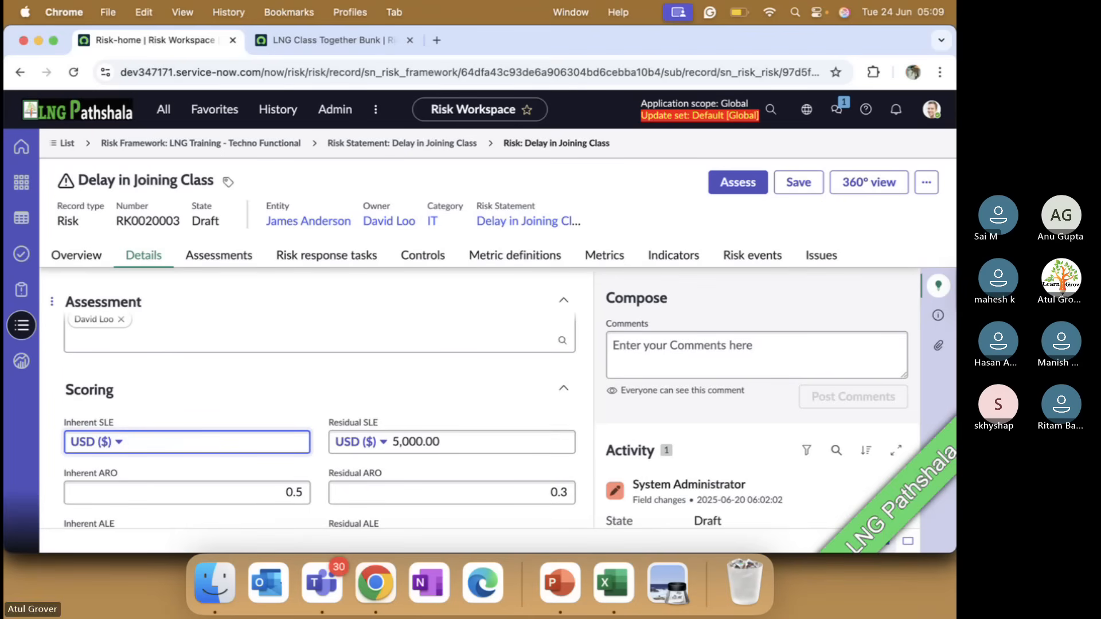
pyautogui.write('40')
pyautogui.press('Tab')
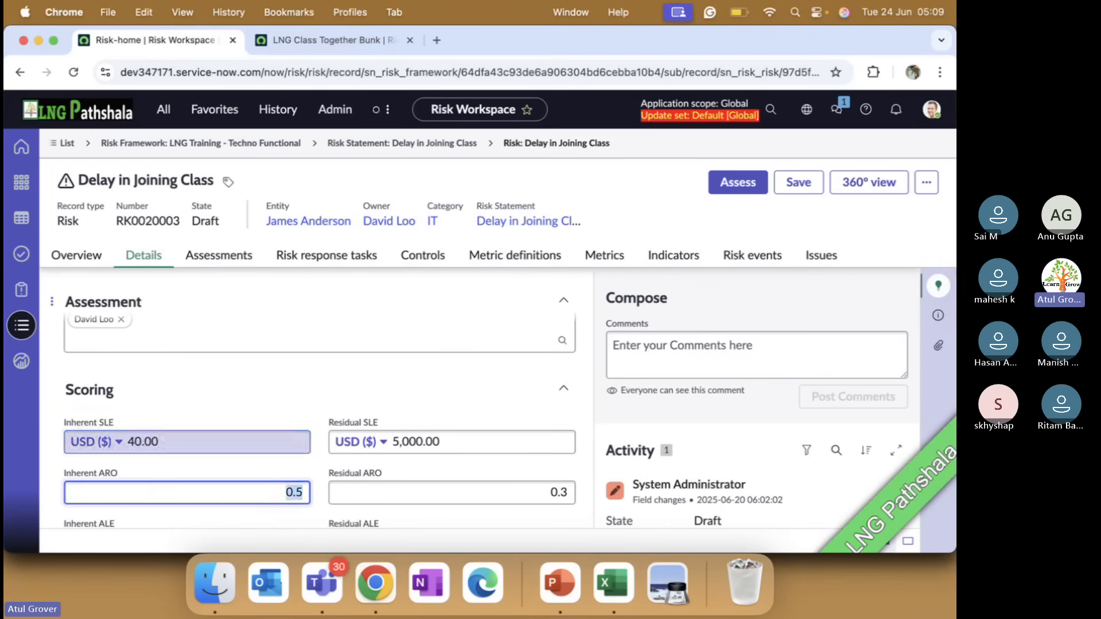
# Set the residual SLE of the Delay in Joining Class risk to 50.00 USD
pyautogui.moveTo(410, 443); pyautogui.dragTo(559, 433)
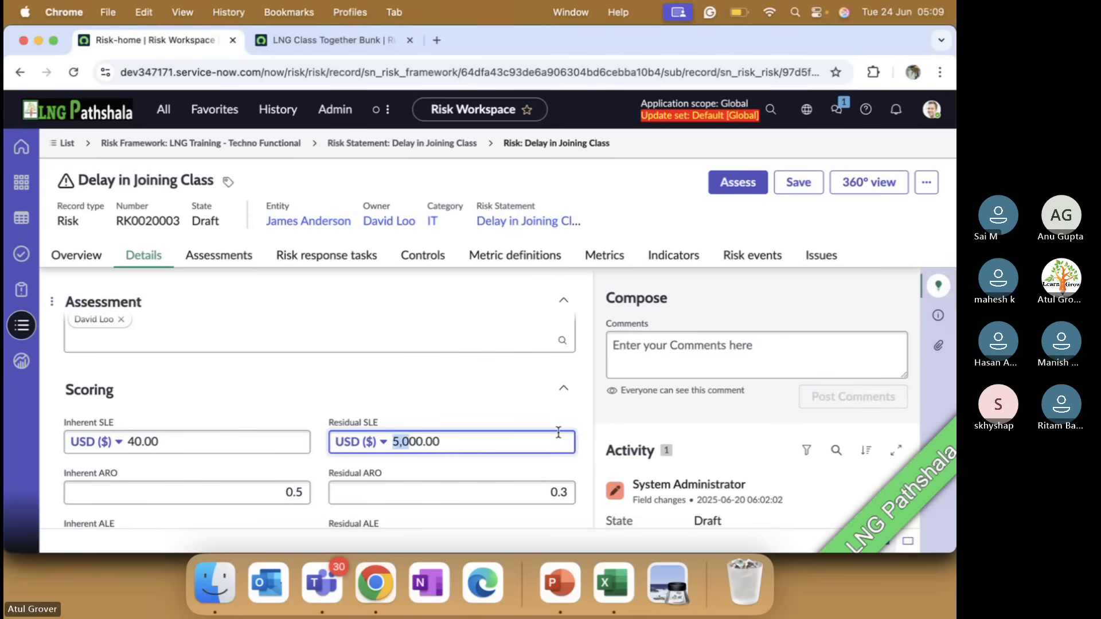
pyautogui.press('BackSpace')
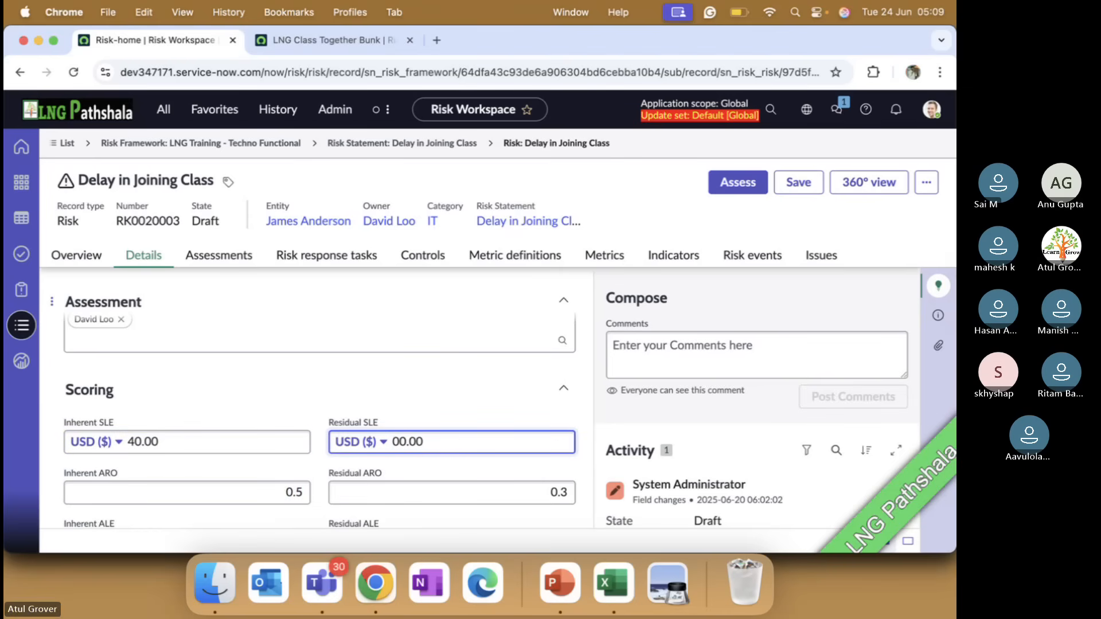
pyautogui.write('5')
pyautogui.press('Tab')
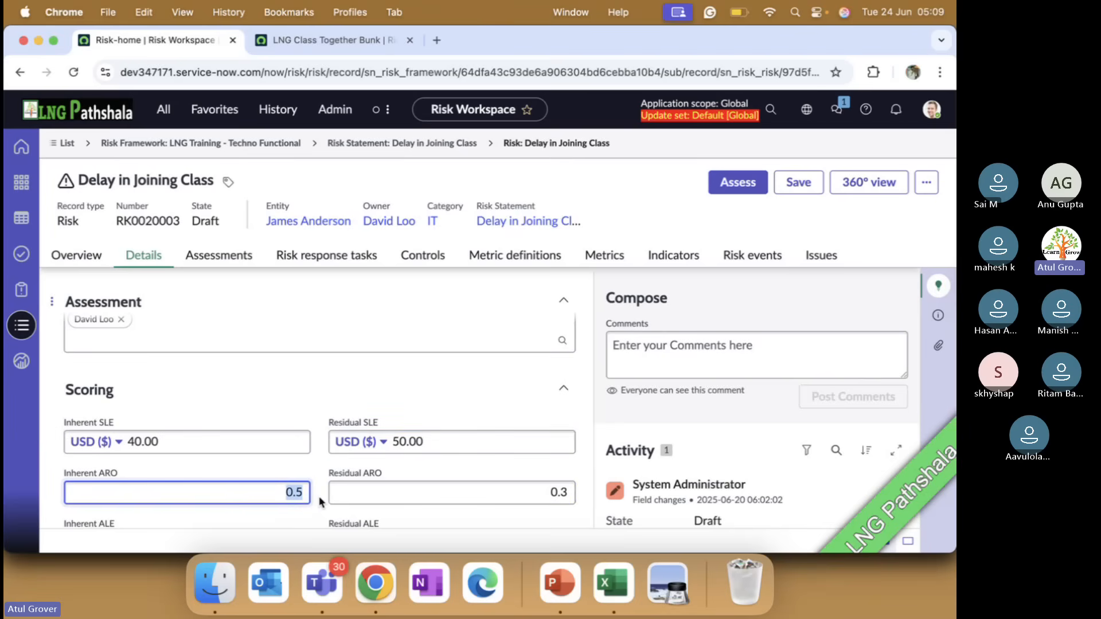
# Set the inherent ARO to 4 and the residual ARO to 3, and try to save the risk
pyautogui.write('4')
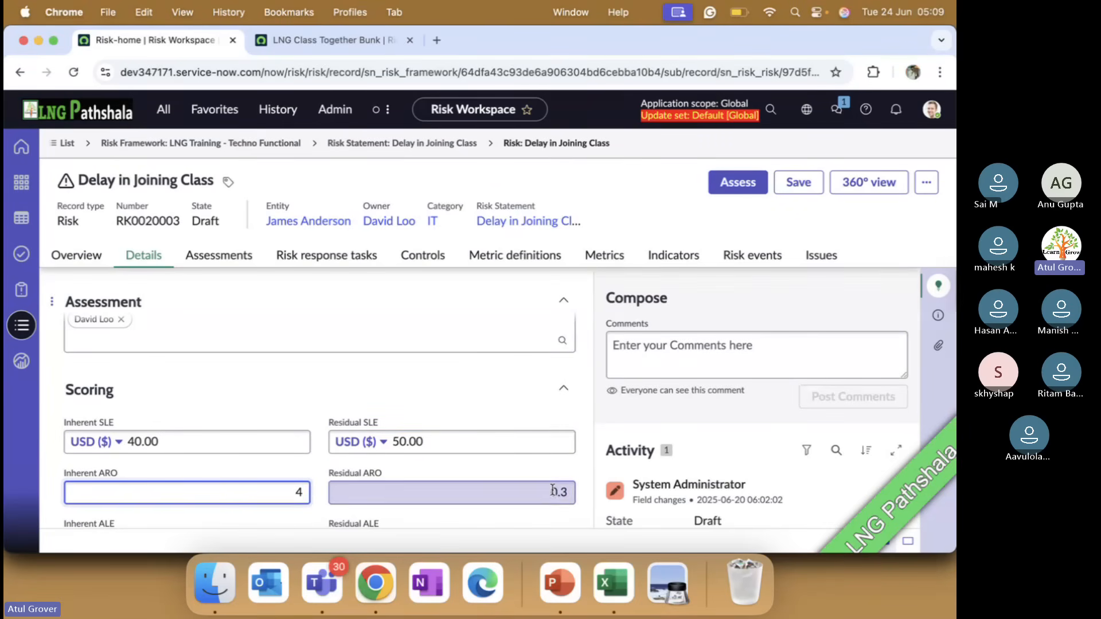
pyautogui.press('Tab')
pyautogui.write('3')
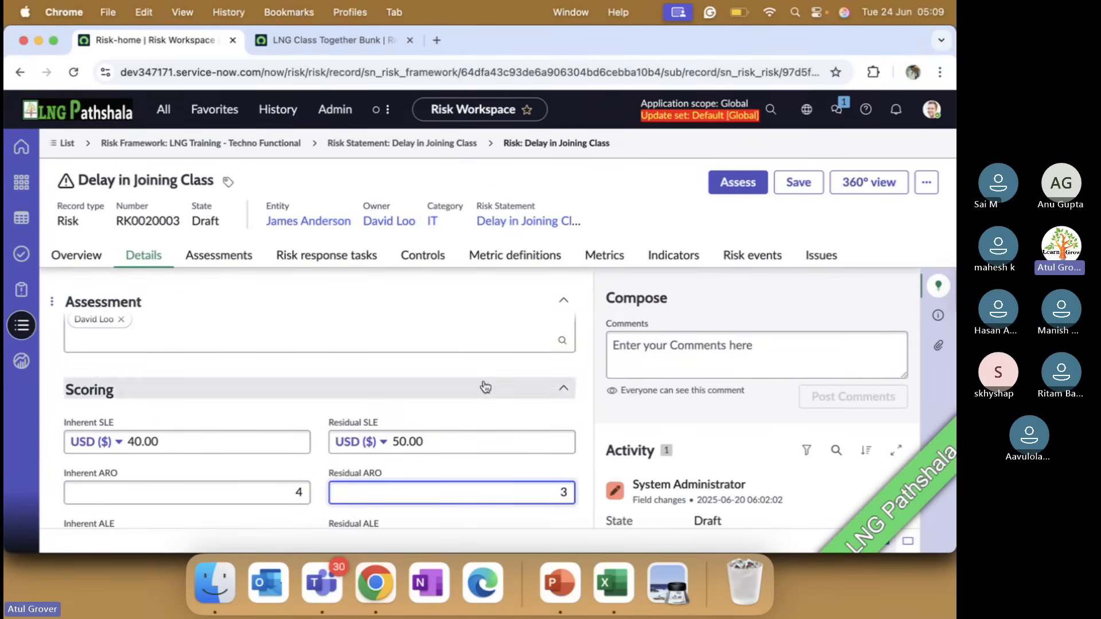
pyautogui.scroll(-4, 484, 408)
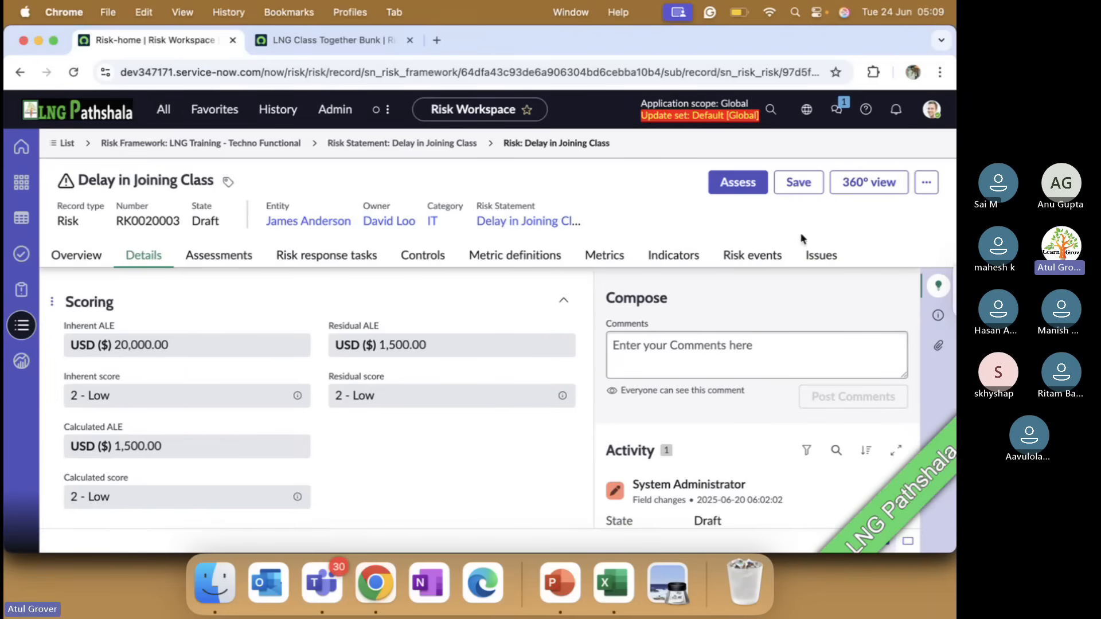
pyautogui.click(796, 184)
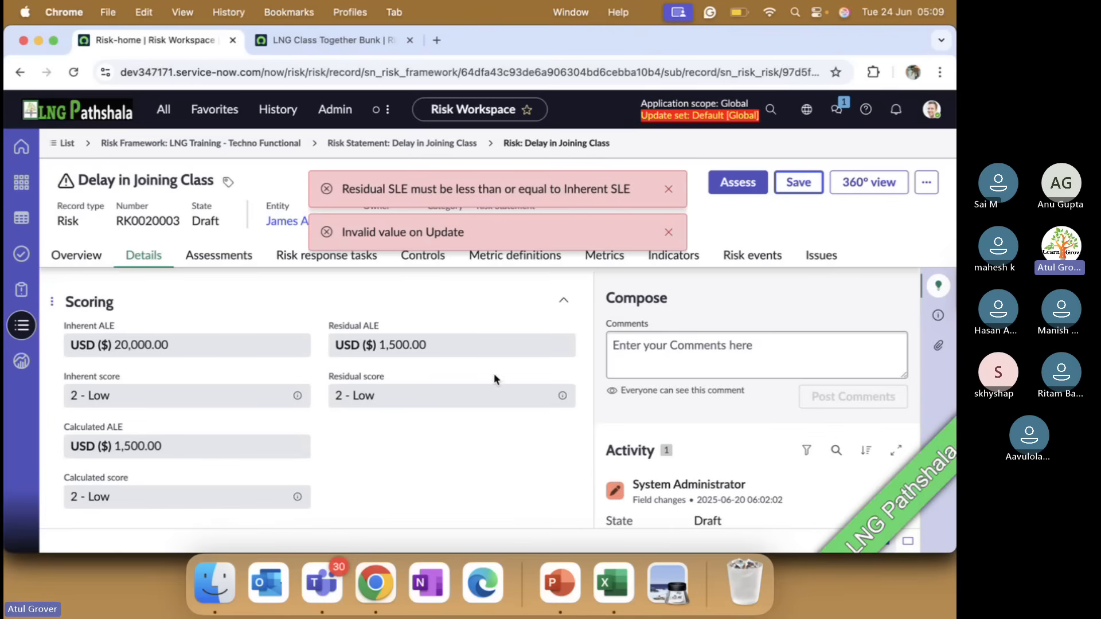
# Set the residual SLE to 30.00 USD, save the risk and check its recalculated ALE and score values
pyautogui.scroll(3, 496, 381)
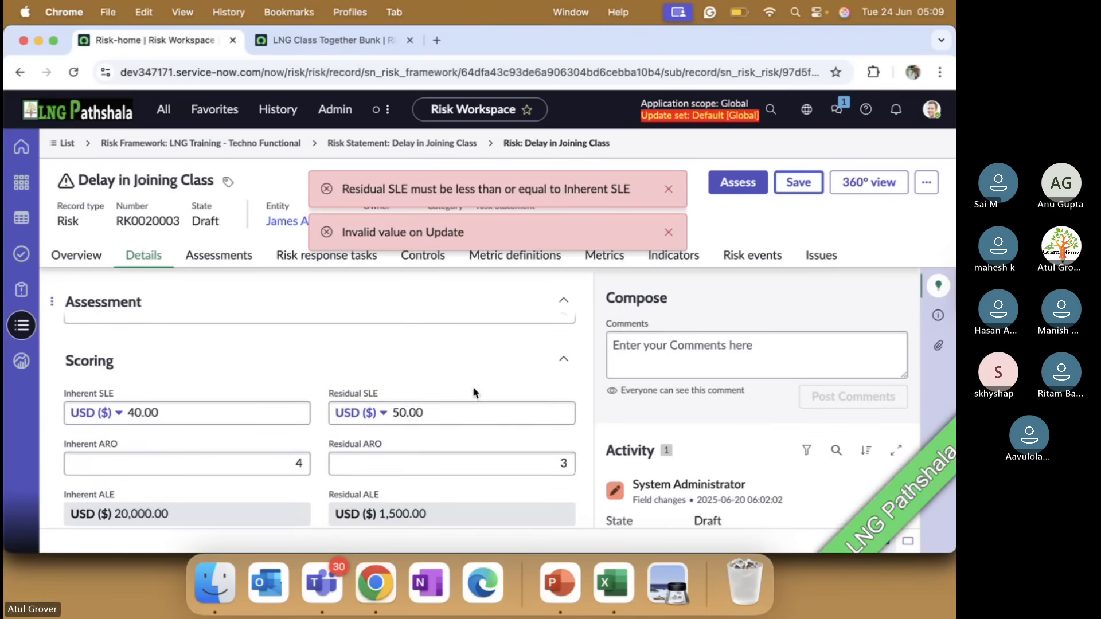
pyautogui.click(398, 413)
pyautogui.press('BackSpace')
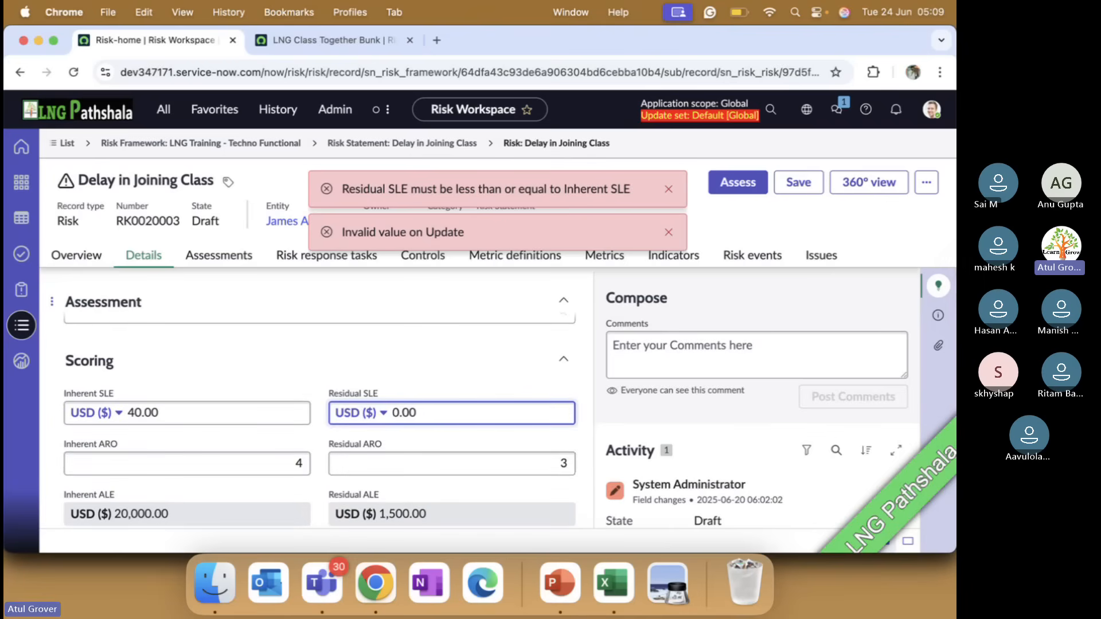
pyautogui.write('3')
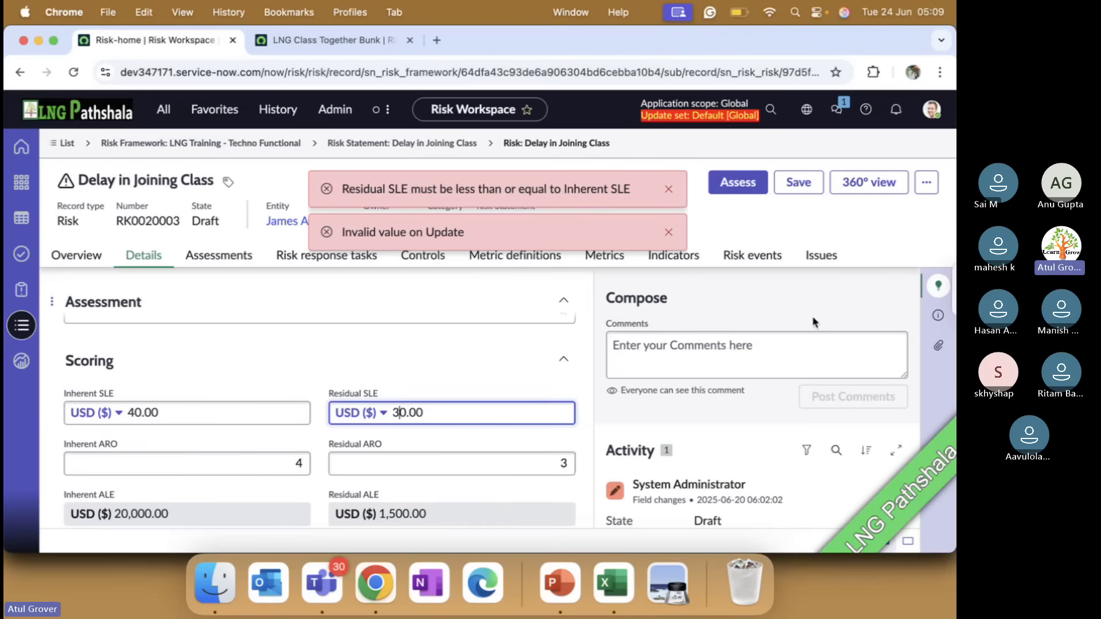
pyautogui.click(797, 187)
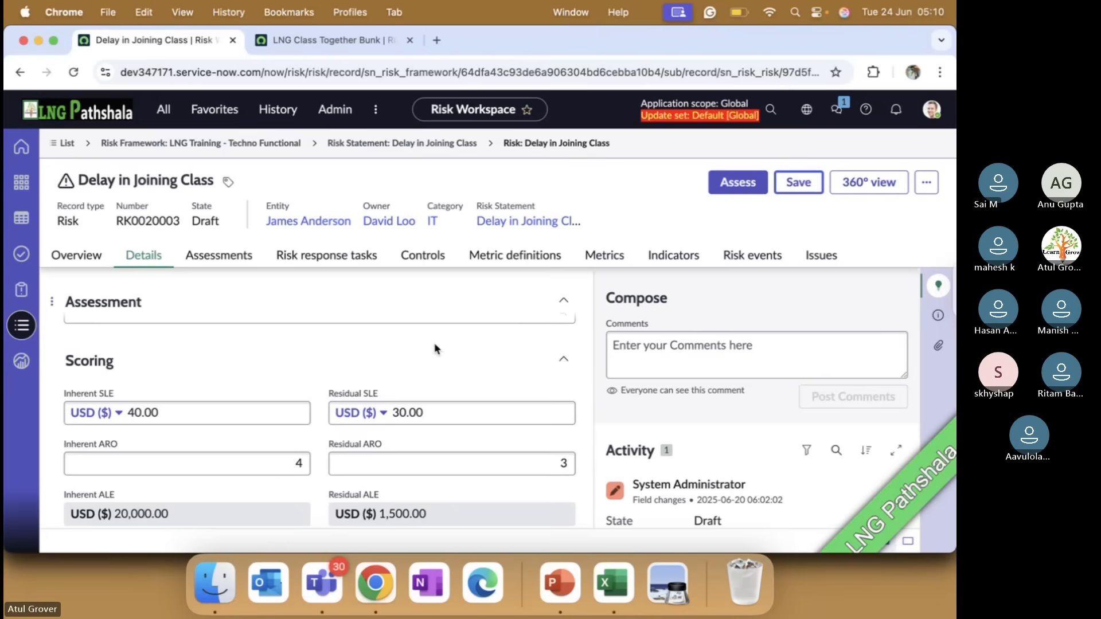
pyautogui.scroll(-3, 407, 356)
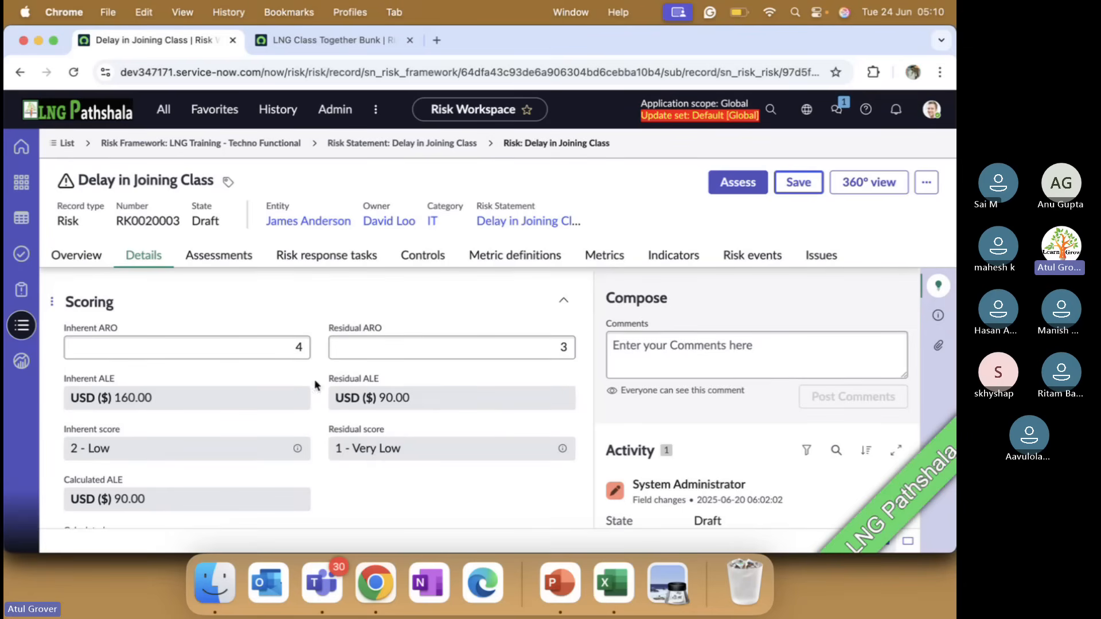
# Inspect the dictionary information of the Calculated ALE field in the scoring section of the LNG Class Together Bunk risk
pyautogui.click(299, 40)
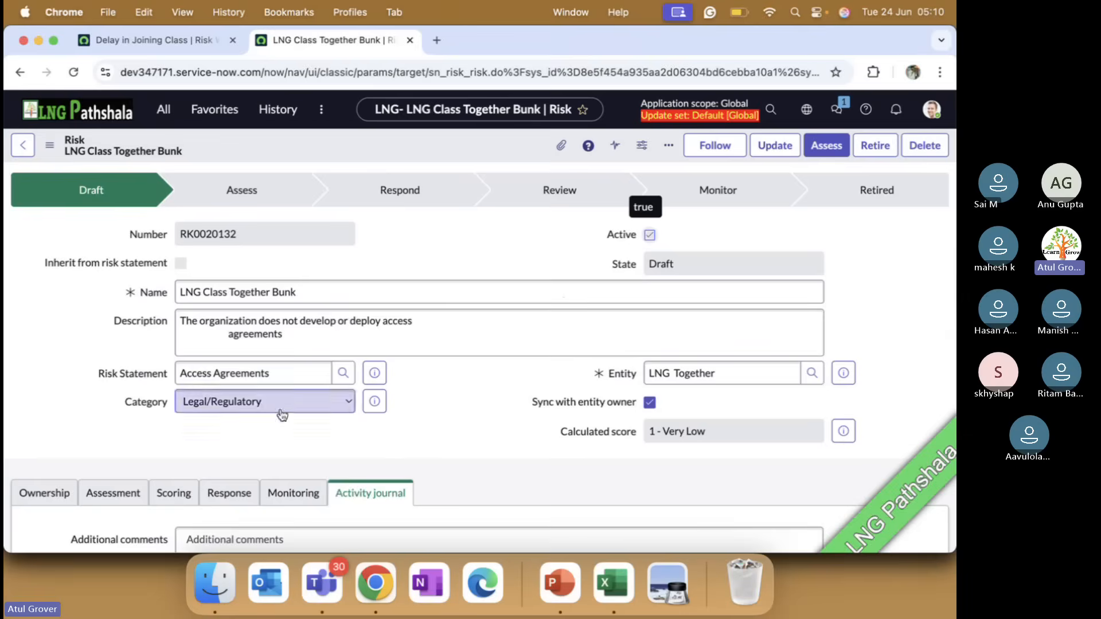
pyautogui.scroll(-10, 281, 410)
pyautogui.scroll(5, 280, 408)
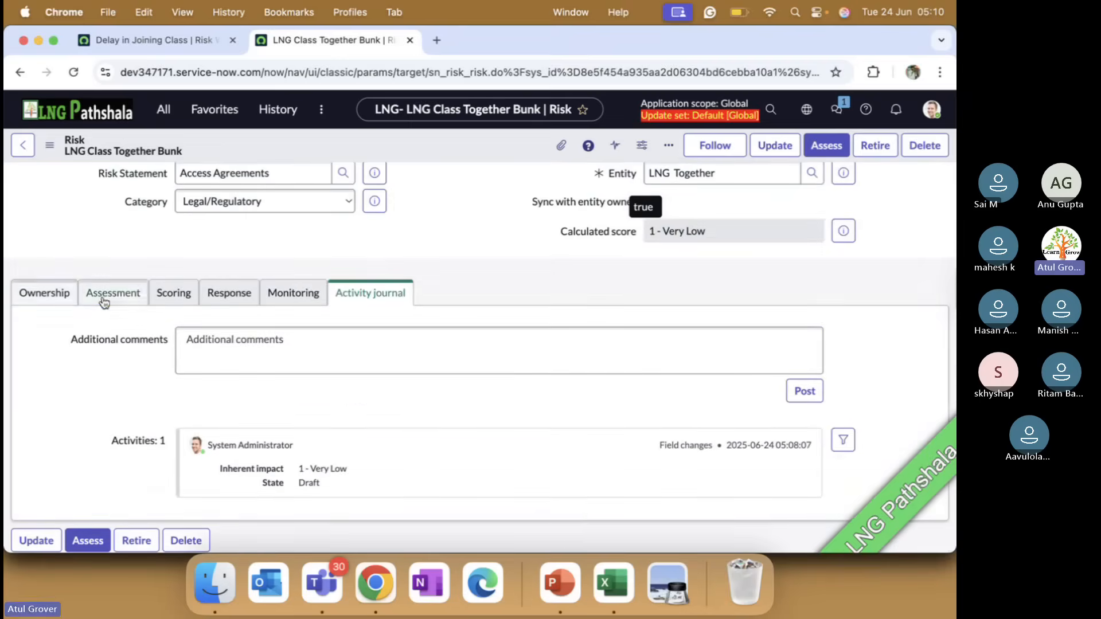
pyautogui.click(125, 295)
pyautogui.click(165, 295)
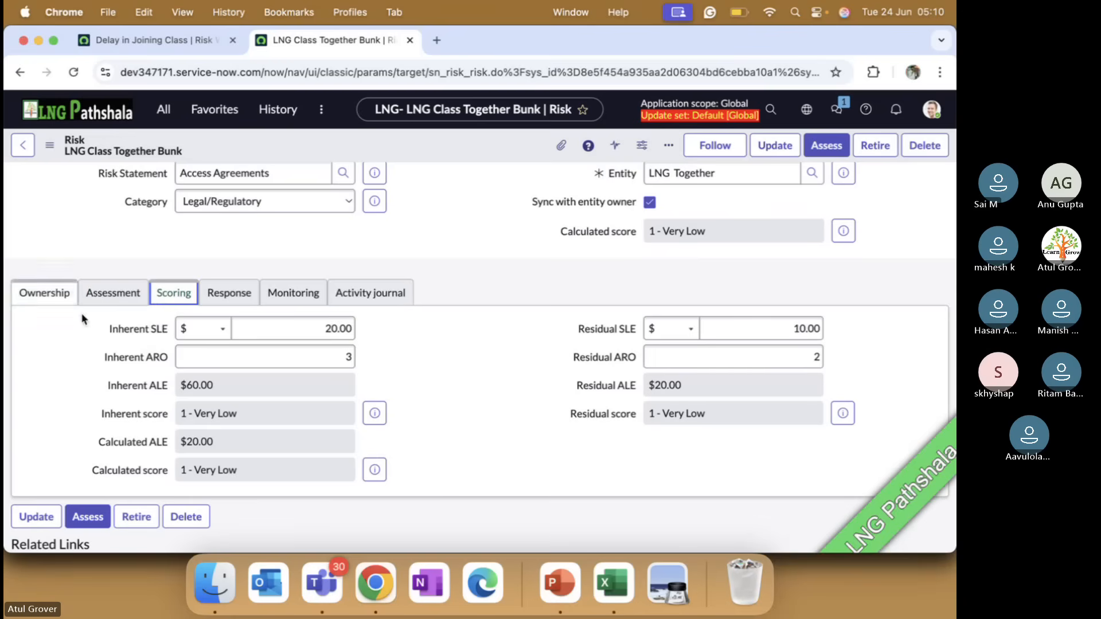
pyautogui.rightClick(144, 447)
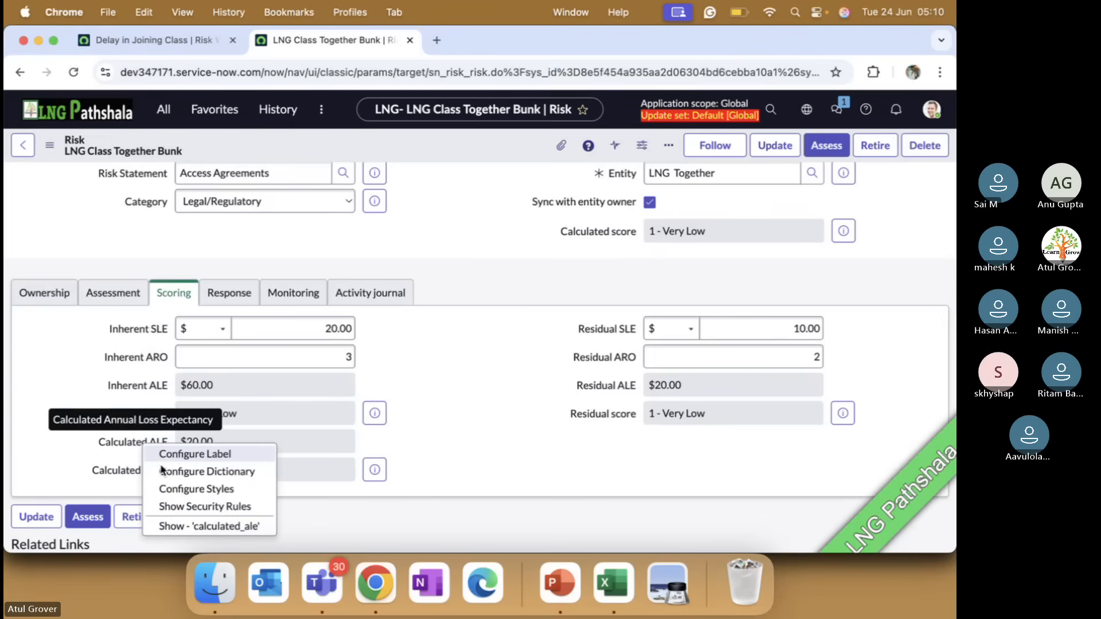
pyautogui.click(181, 524)
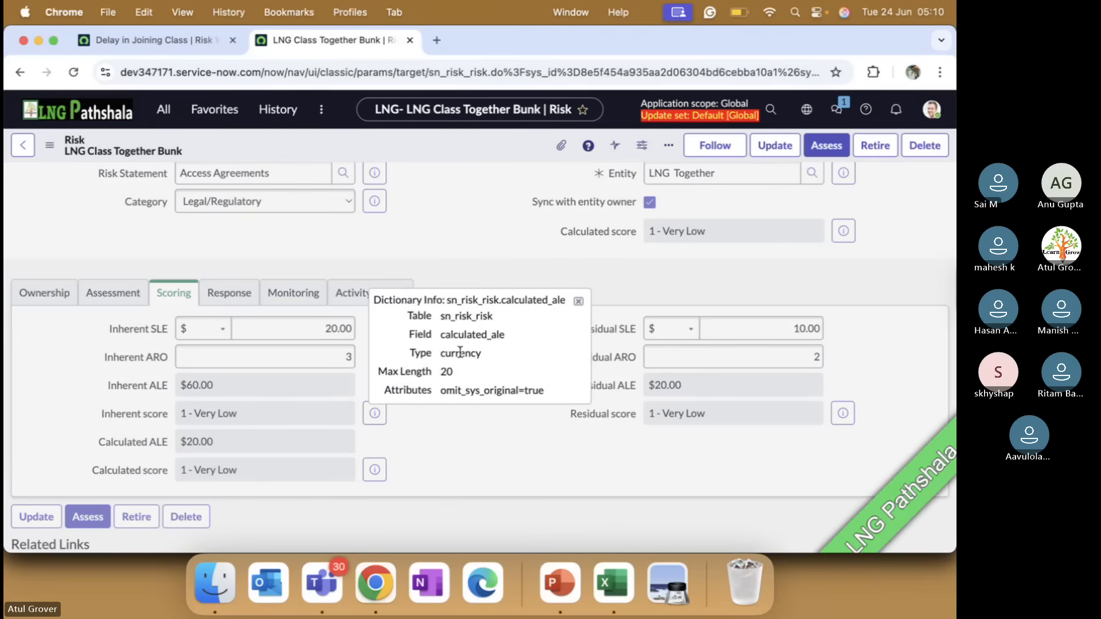
pyautogui.click(579, 301)
# Compare the Delay in Joining Class risk's assessment field with the Standard risk assessment setup slide in PowerPoint, ending back in Chrome
pyautogui.click(156, 50)
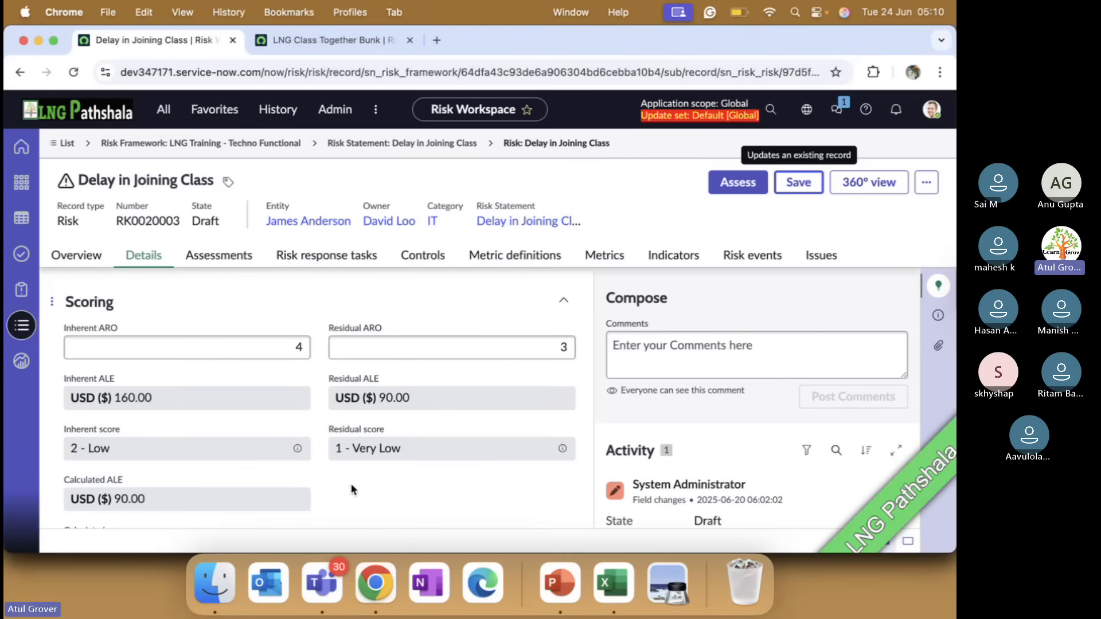
pyautogui.click(571, 588)
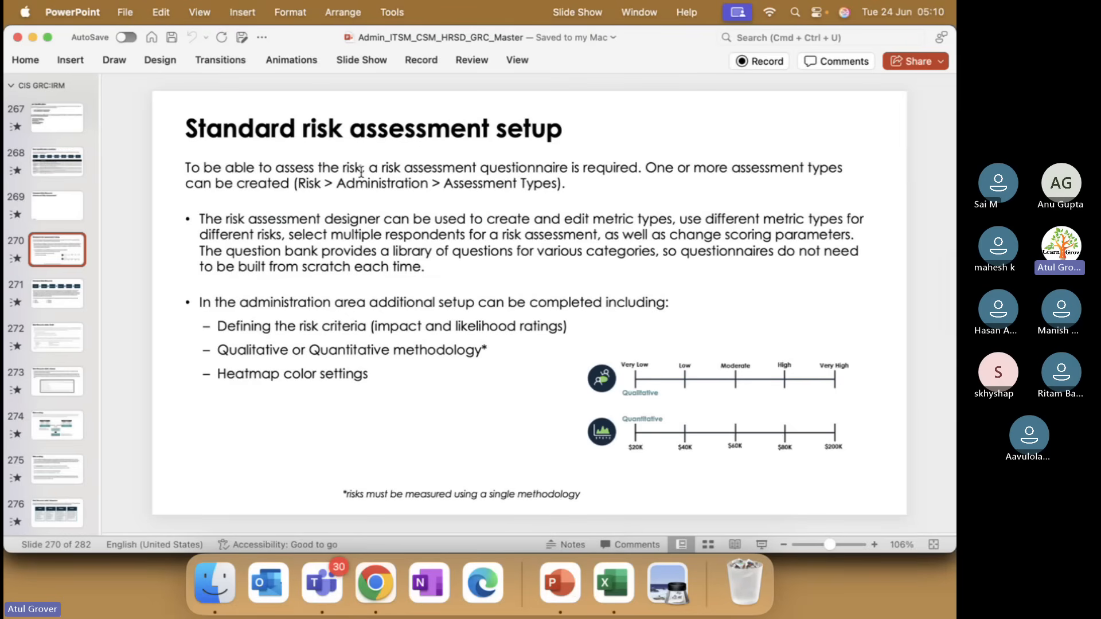
pyautogui.press('super+Tab')
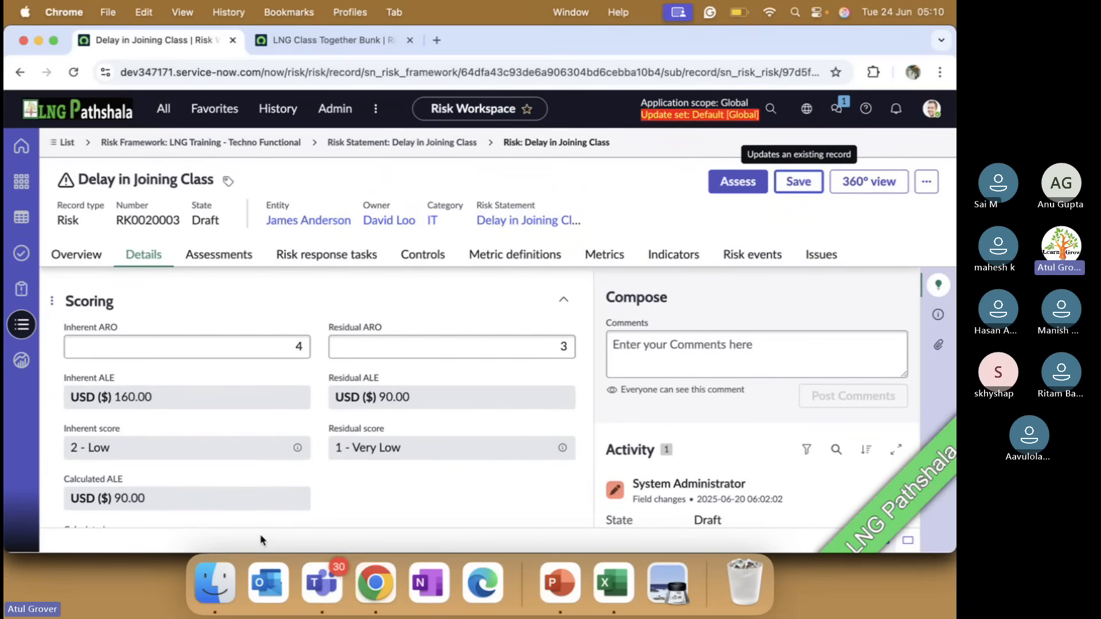
pyautogui.scroll(5, 309, 418)
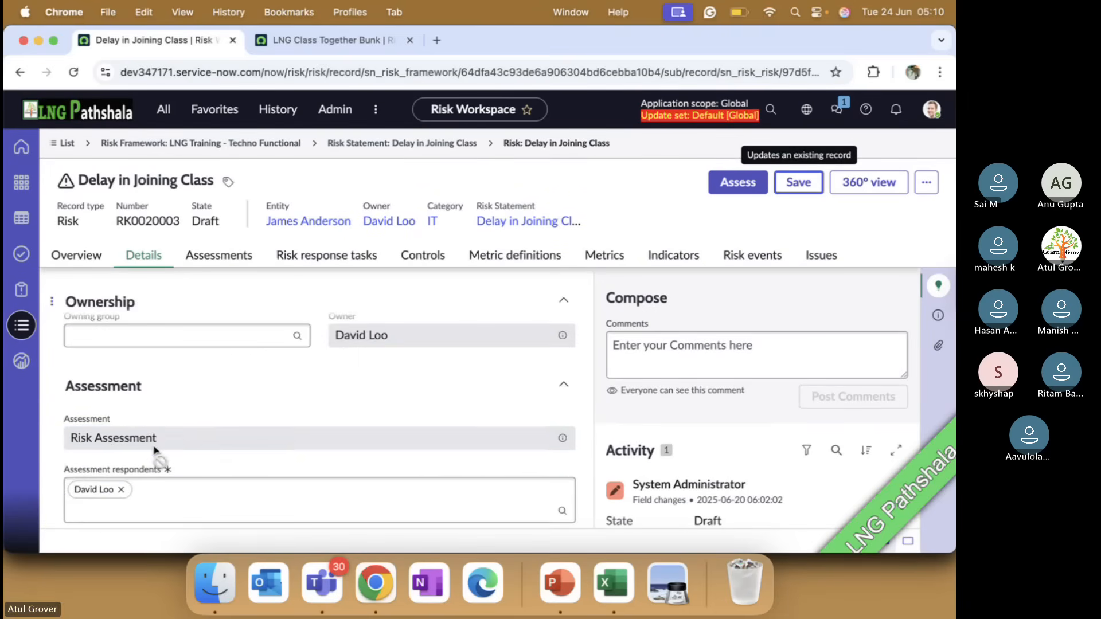
pyautogui.moveTo(160, 441); pyautogui.dragTo(72, 439)
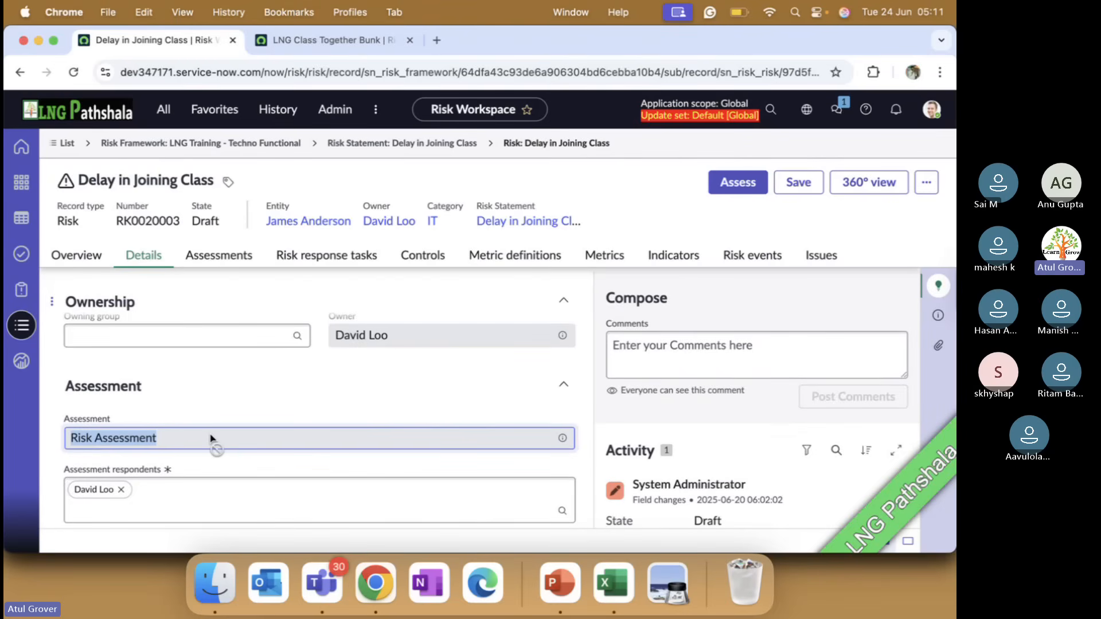
pyautogui.press('super+Tab')
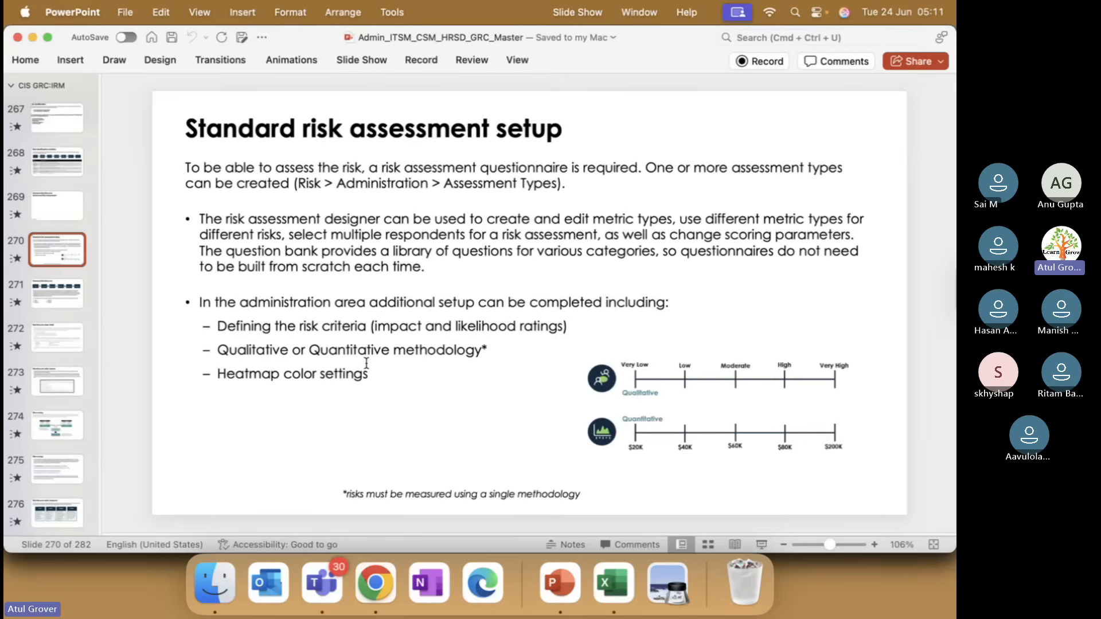
pyautogui.press('super+Tab')
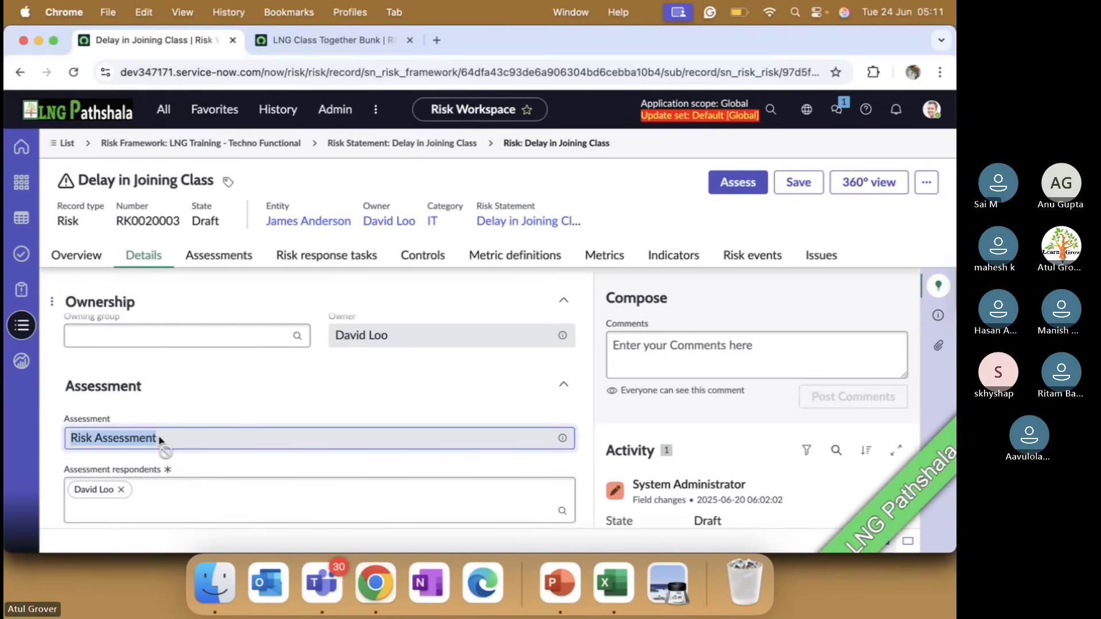
# From the favorites, open the Risk Management Properties and check which assessment metric type is named for risk assessment
pyautogui.click(308, 44)
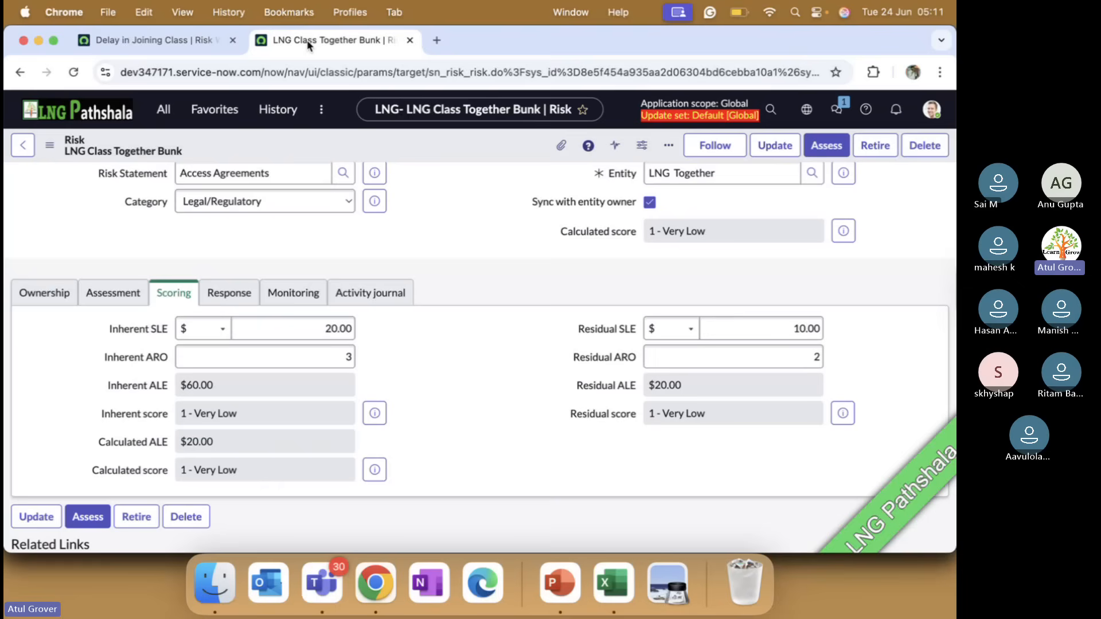
pyautogui.click(213, 114)
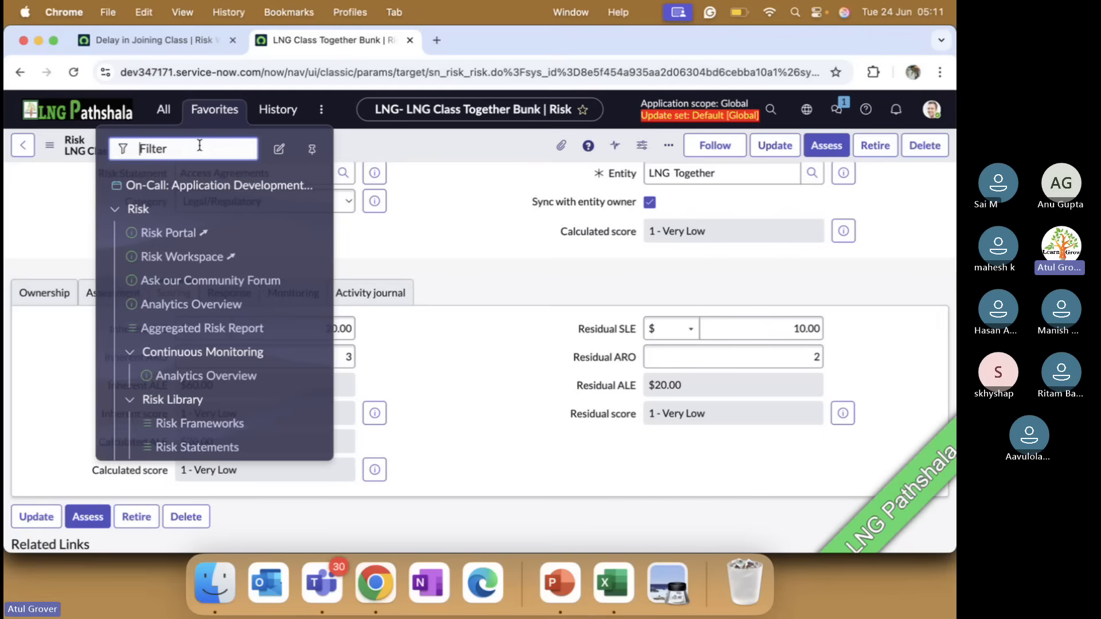
pyautogui.scroll(-5, 175, 264)
pyautogui.scroll(-8, 174, 269)
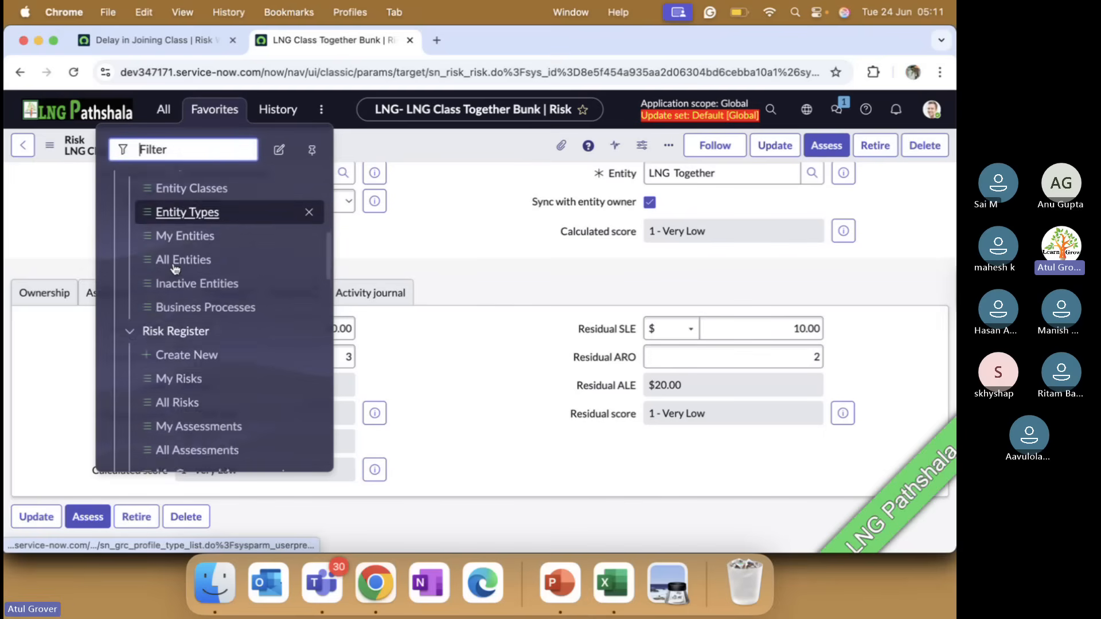
pyautogui.scroll(-8, 175, 267)
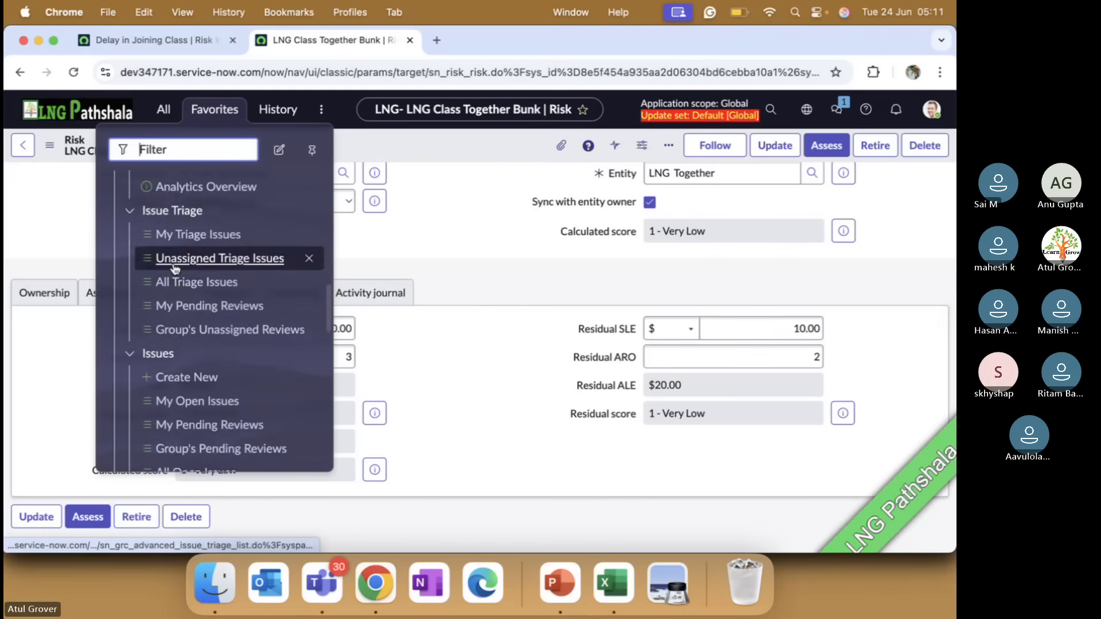
pyautogui.scroll(-8, 175, 268)
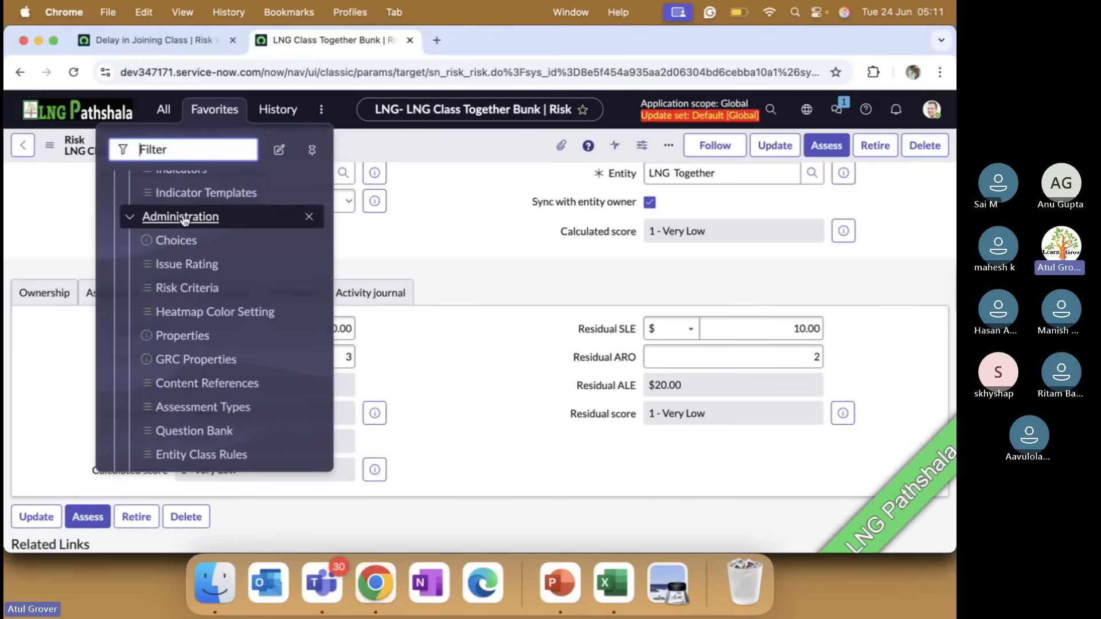
pyautogui.rightClick(193, 309)
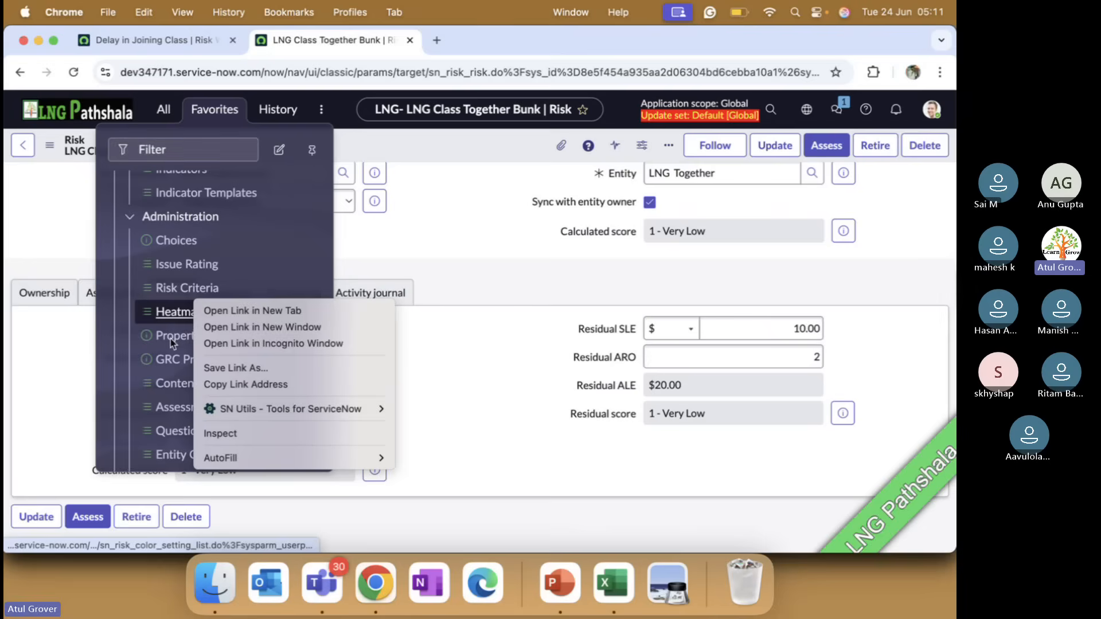
pyautogui.click(172, 338)
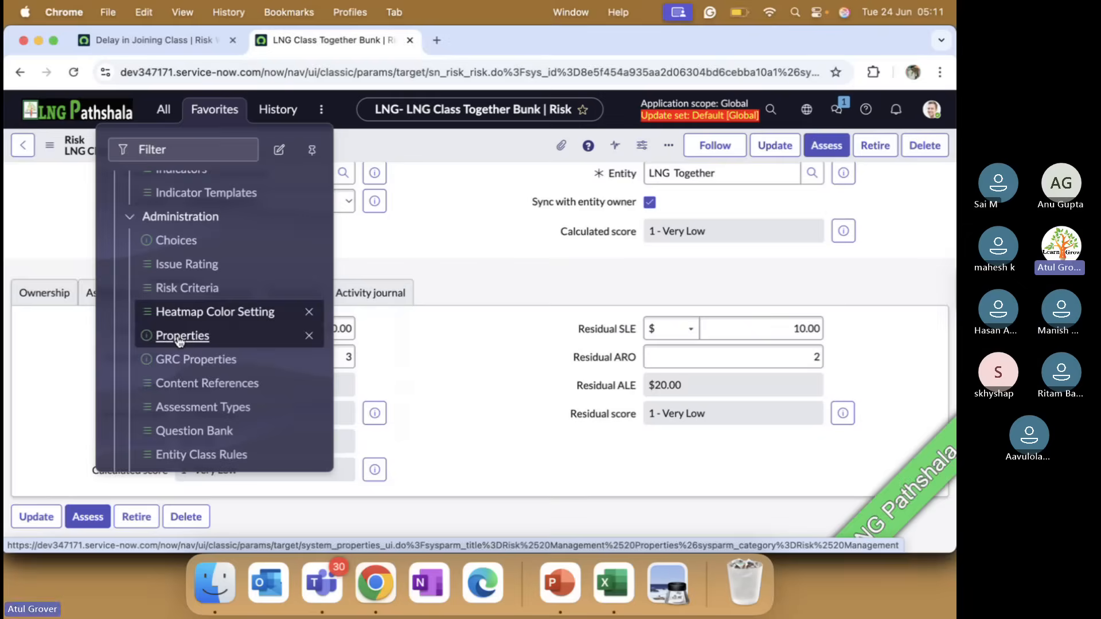
pyautogui.click(180, 338)
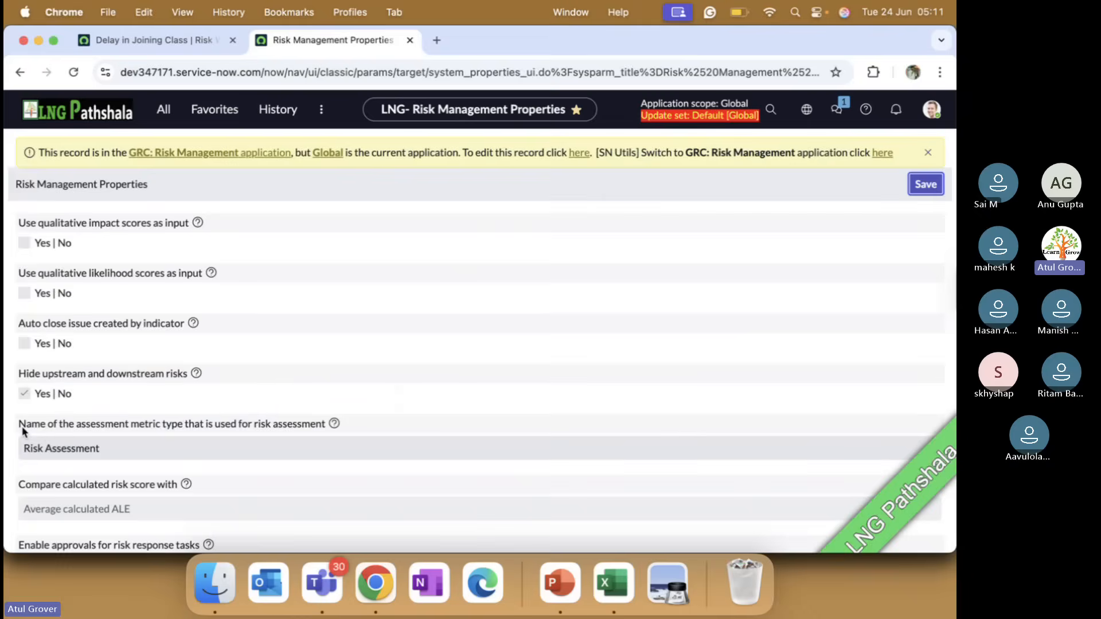
pyautogui.moveTo(20, 425); pyautogui.dragTo(184, 427)
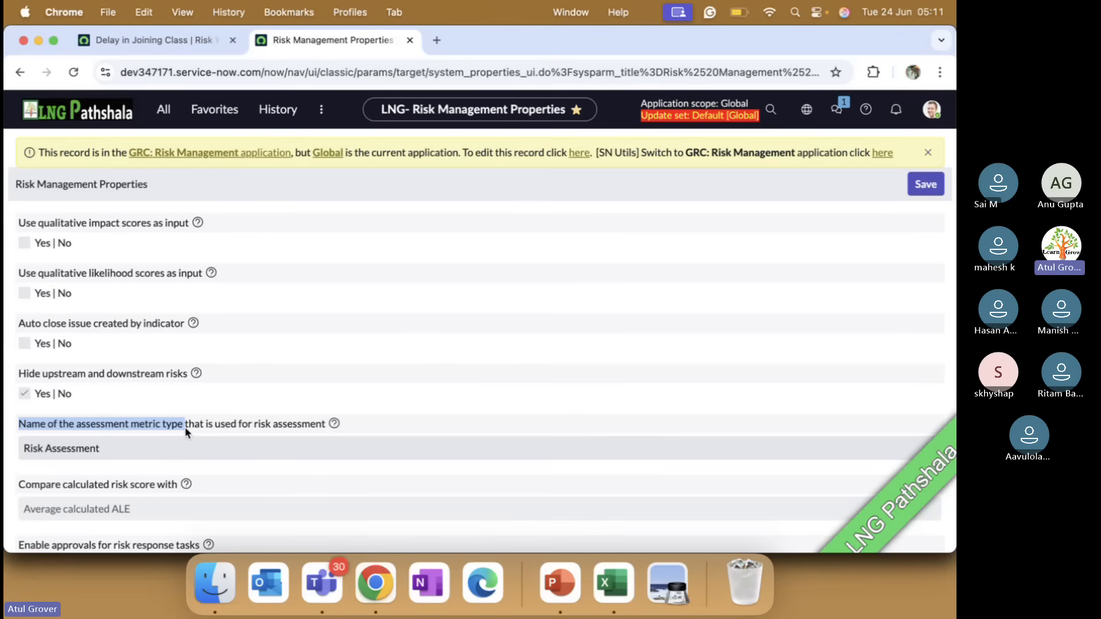
pyautogui.moveTo(184, 427); pyautogui.dragTo(49, 456)
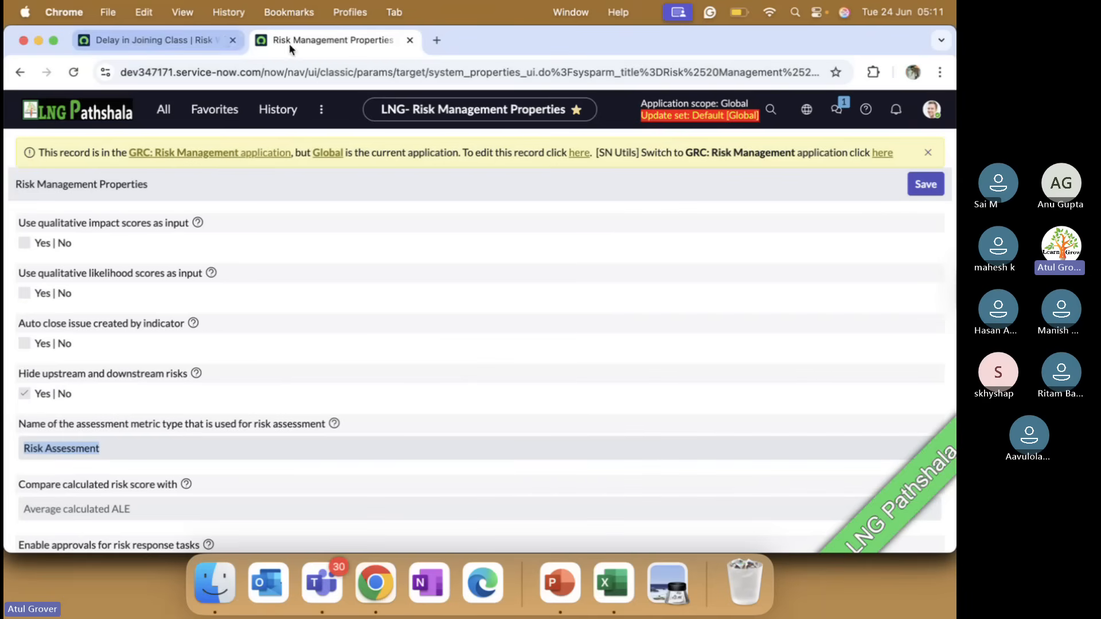
# Duplicate the Risk Management Properties page in a new browser tab and open its favorites list
pyautogui.rightClick(319, 42)
pyautogui.click(359, 136)
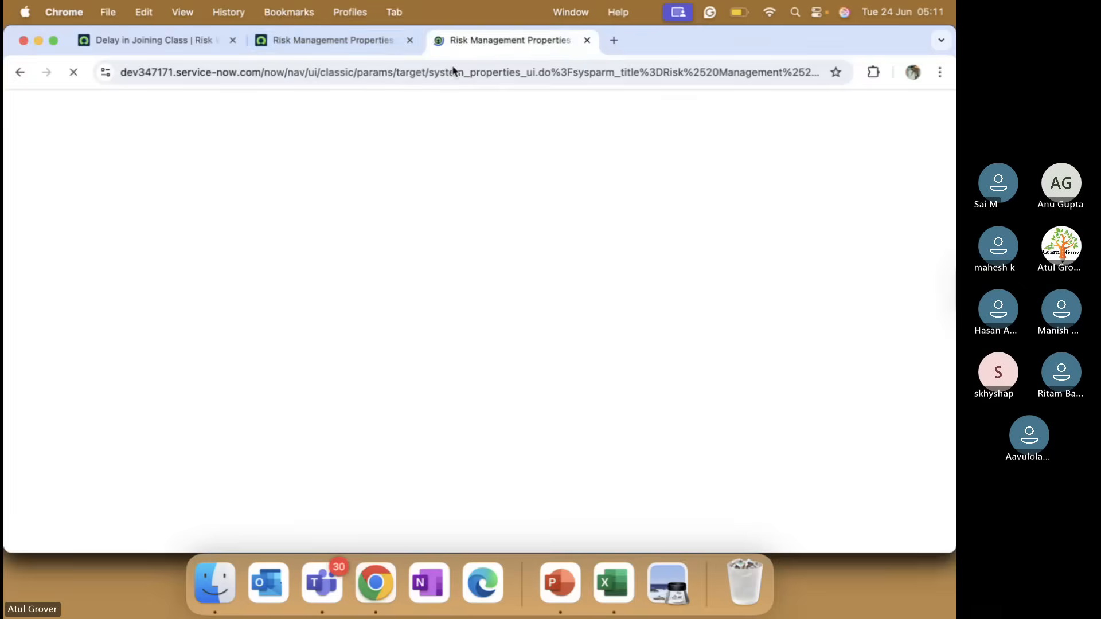
pyautogui.click(215, 109)
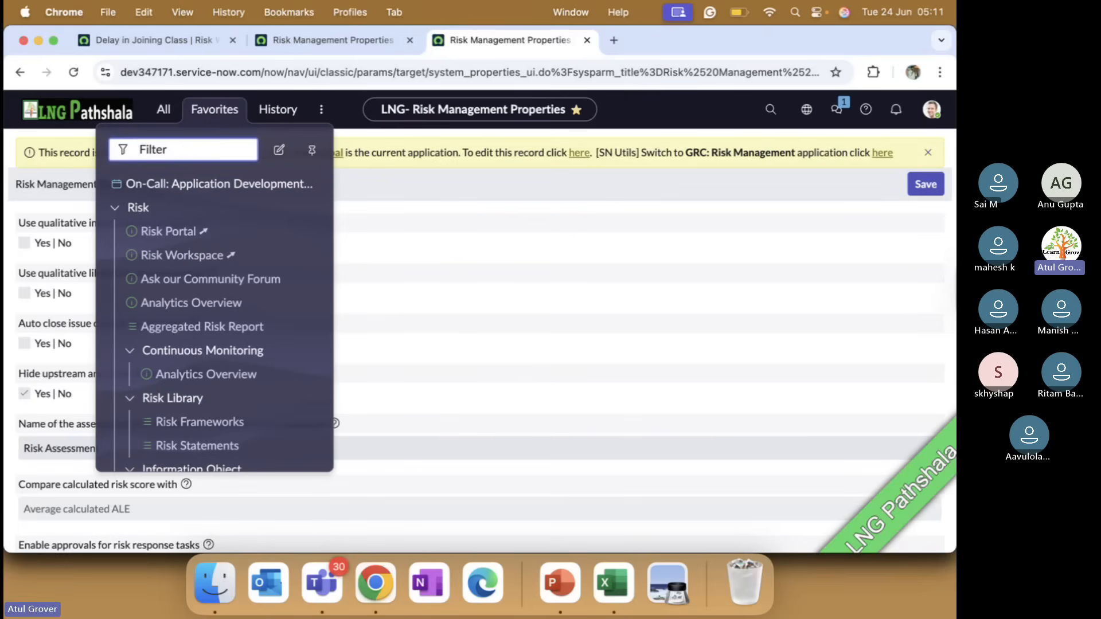
pyautogui.write('risdk')
pyautogui.press('BackSpace')
pyautogui.press('BackSpace')
pyautogui.press('BackSpace')
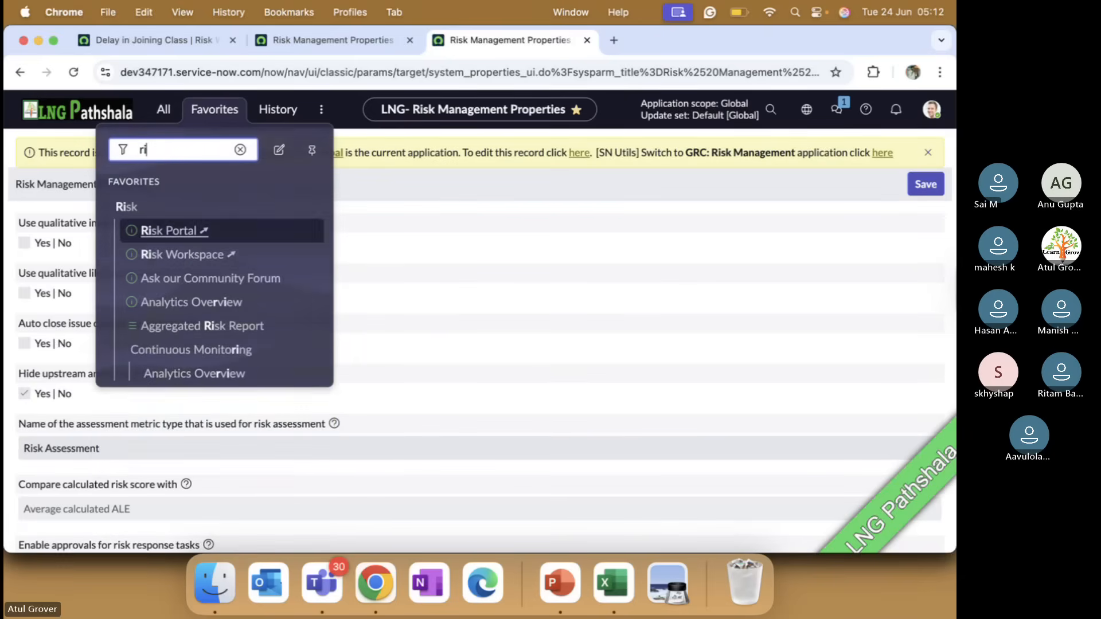
pyautogui.write('sk ass')
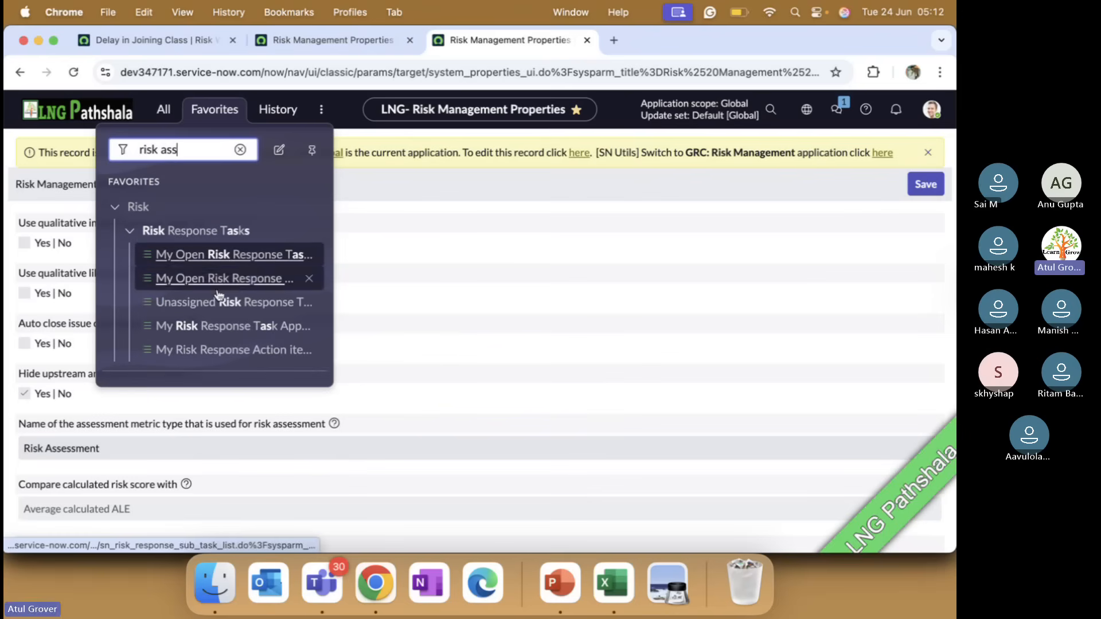
pyautogui.press('BackSpace')
pyautogui.press('BackSpace')
pyautogui.press('BackSpace')
pyautogui.press('BackSpace')
pyautogui.press('BackSpace')
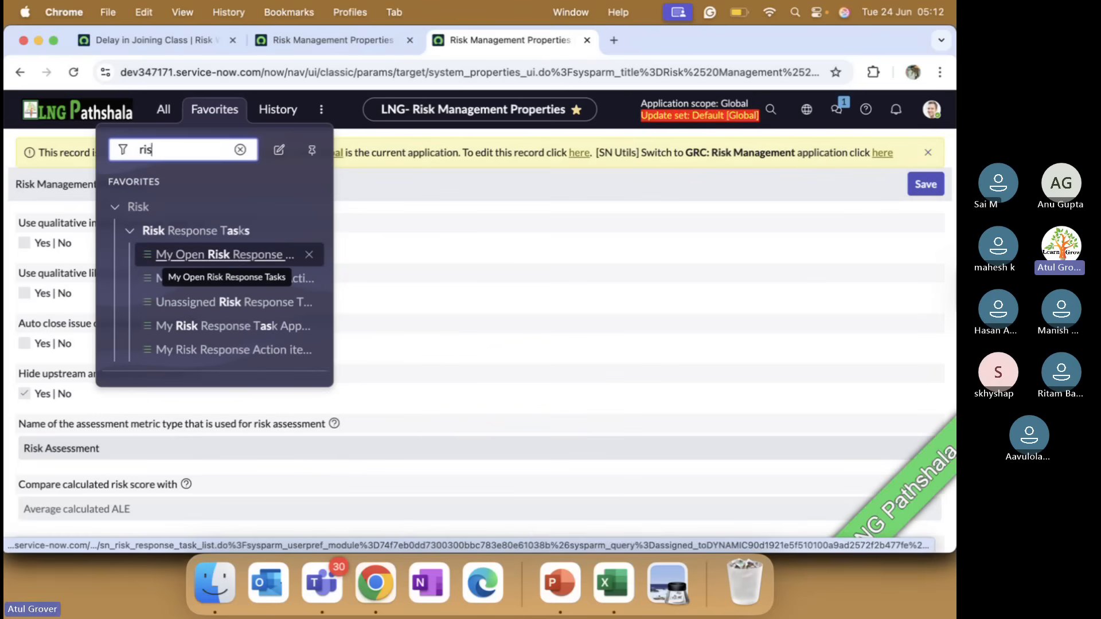
pyautogui.press('BackSpace')
pyautogui.press('BackSpace')
pyautogui.press('BackSpace')
# Filter the favorites by "Assessment t" and open the Assessment Types list
pyautogui.write('Asses')
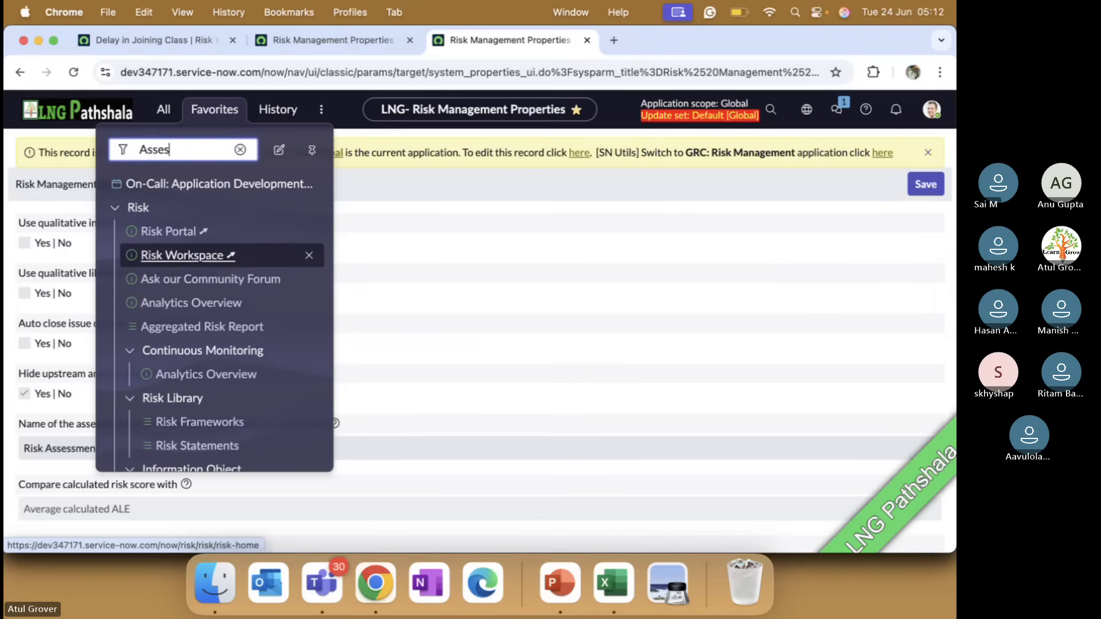
pyautogui.write('sment t')
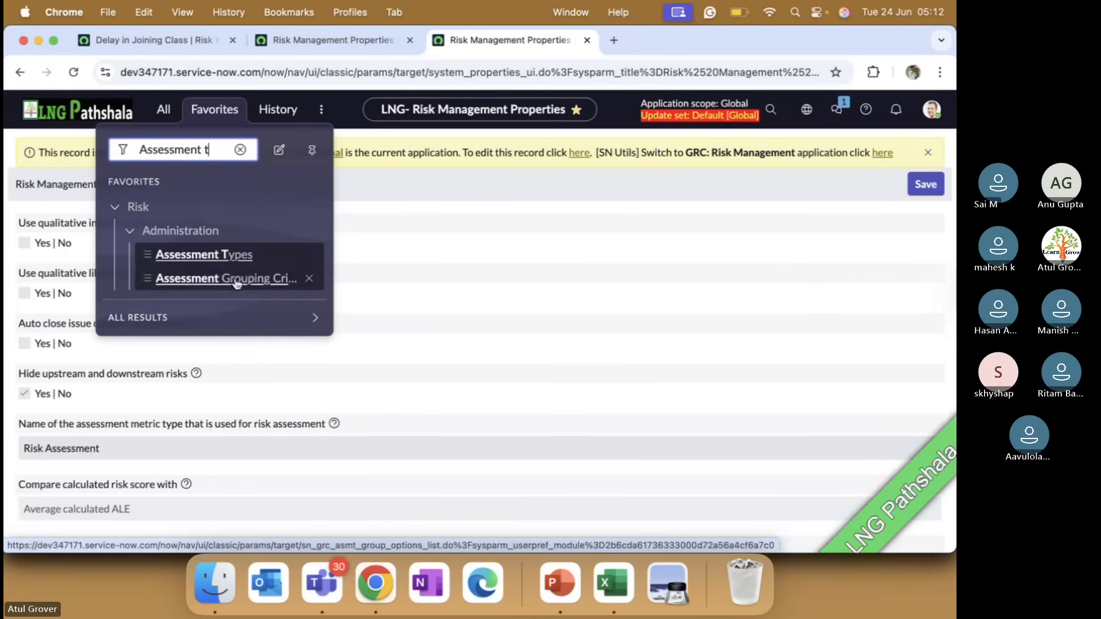
pyautogui.click(216, 258)
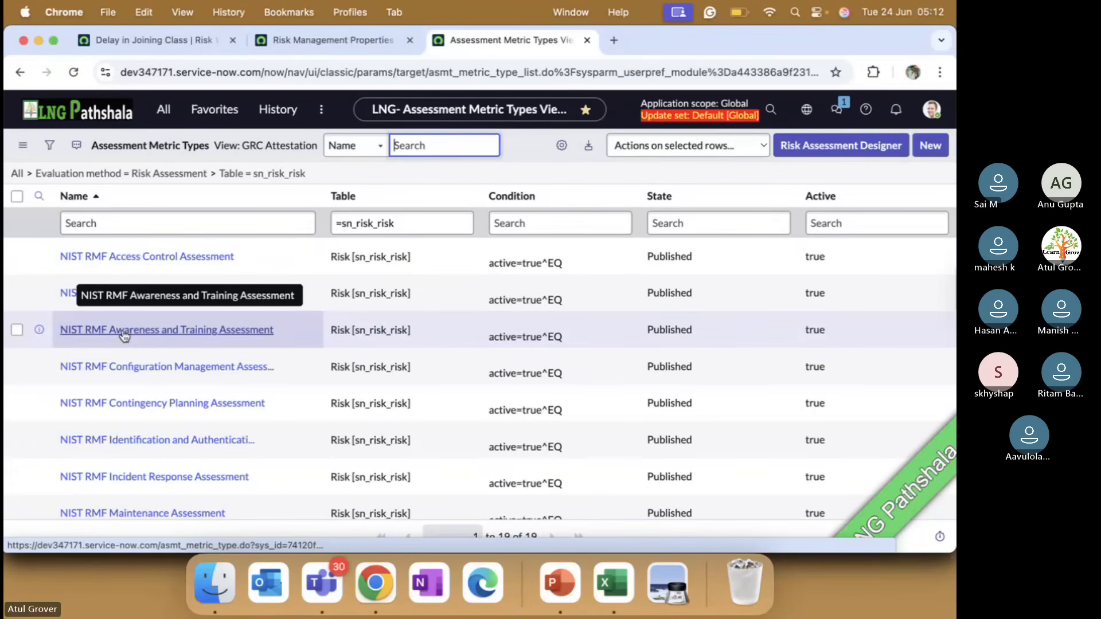
# Filter the assessment metric types by names starting with "Risk" and open the Risk Assessment record
pyautogui.click(157, 225)
pyautogui.write('Risk')
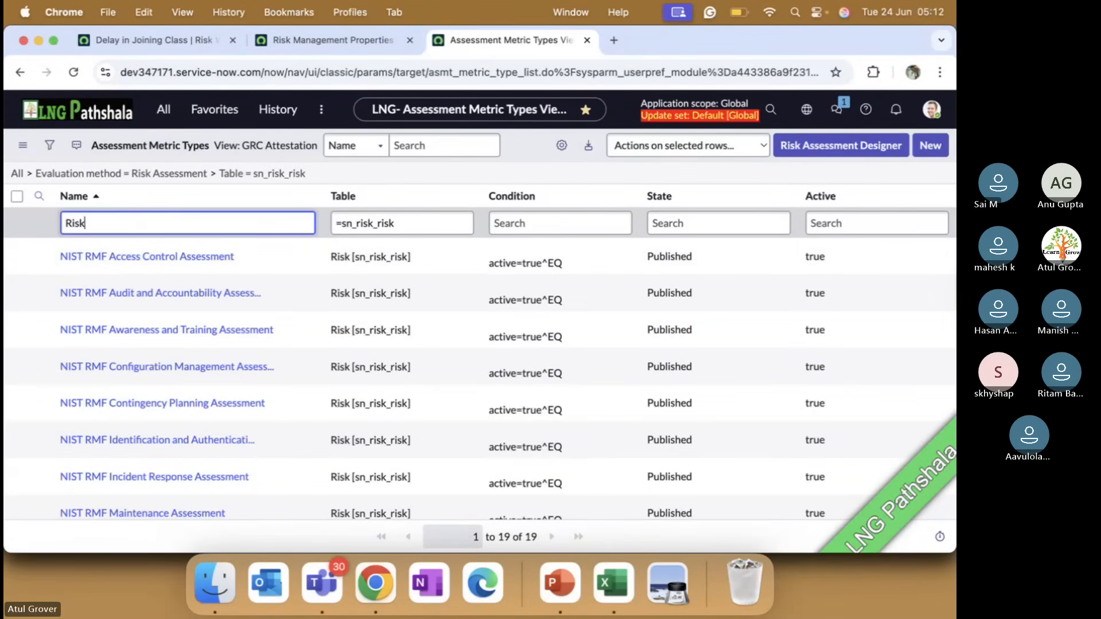
pyautogui.press('Return')
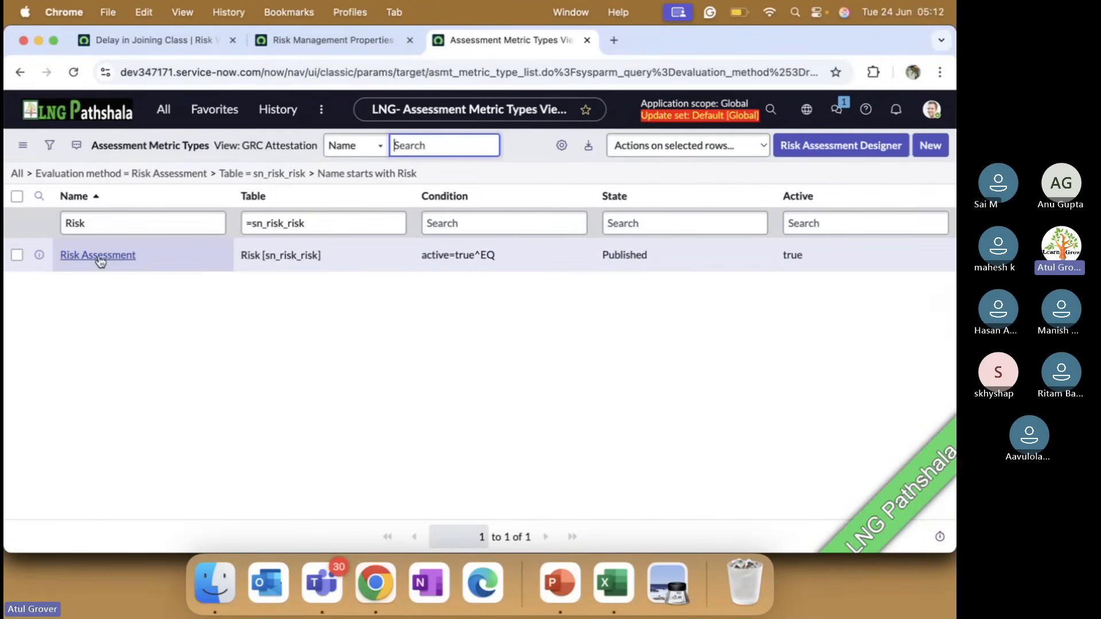
pyautogui.click(102, 261)
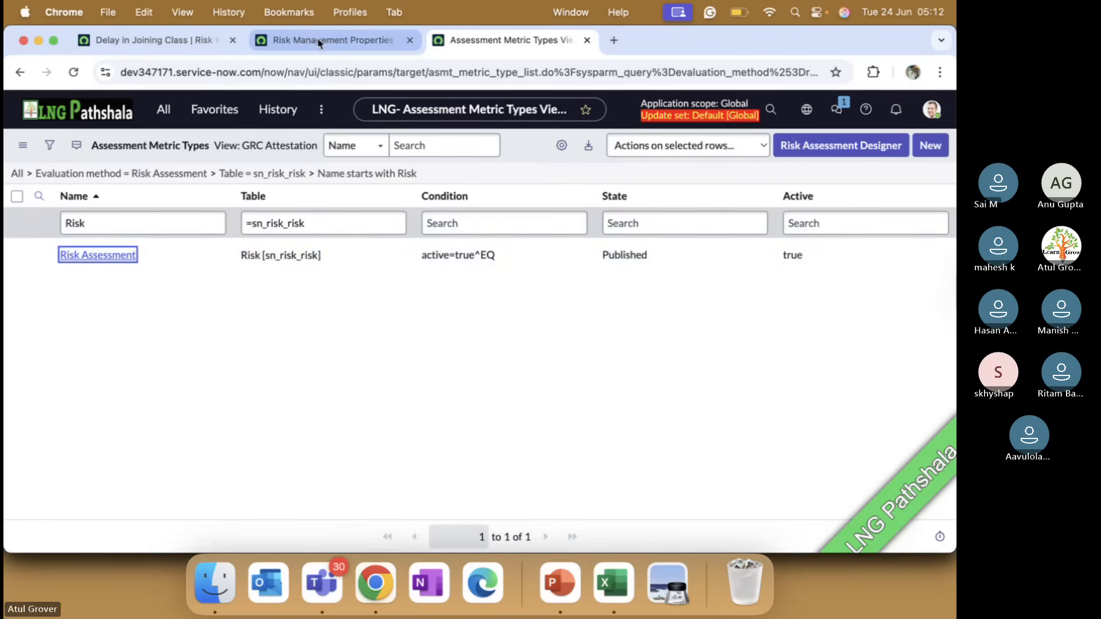
# Review the assessment and scoring fields of the Delay in Joining Class risk, ending on the Risk Management Properties page
pyautogui.click(193, 41)
pyautogui.scroll(-5, 225, 414)
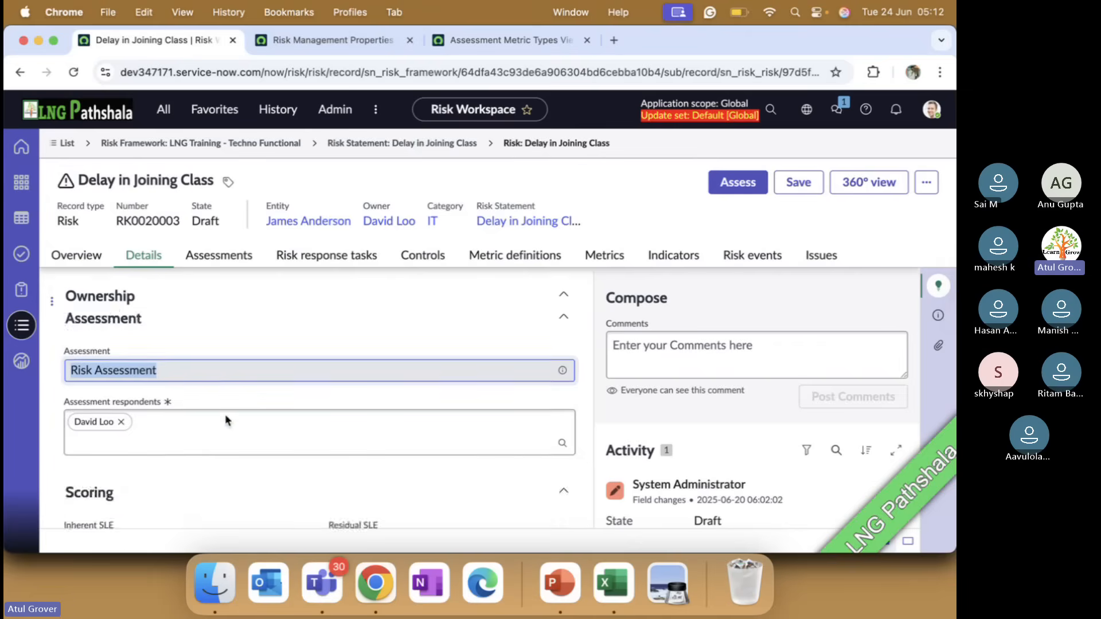
pyautogui.scroll(-3, 222, 443)
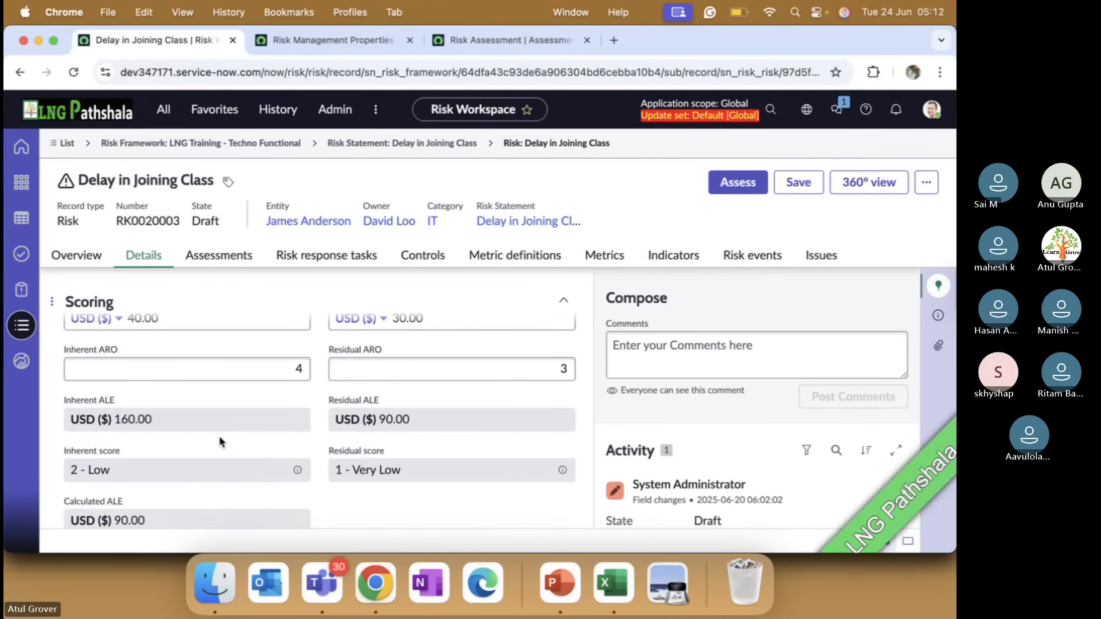
pyautogui.scroll(2, 221, 443)
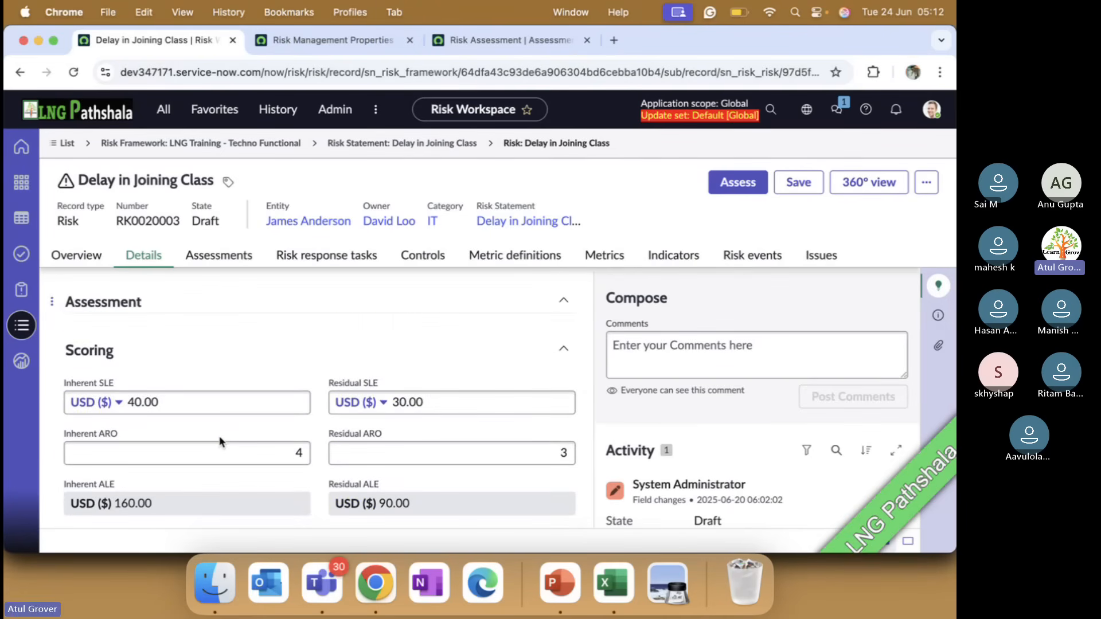
pyautogui.scroll(-3, 221, 440)
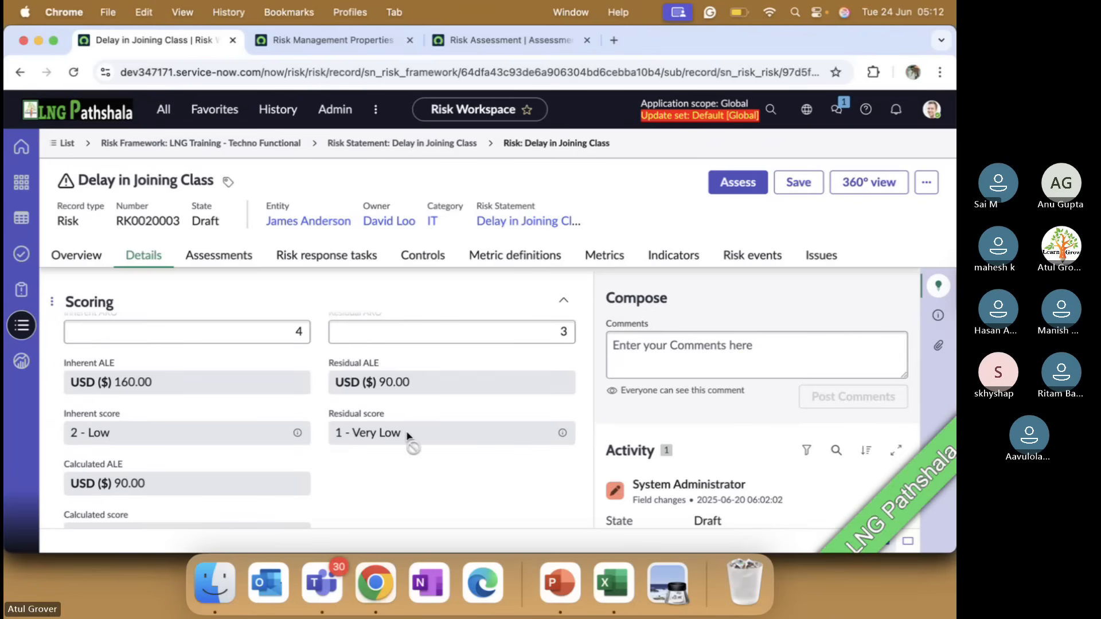
pyautogui.click(338, 45)
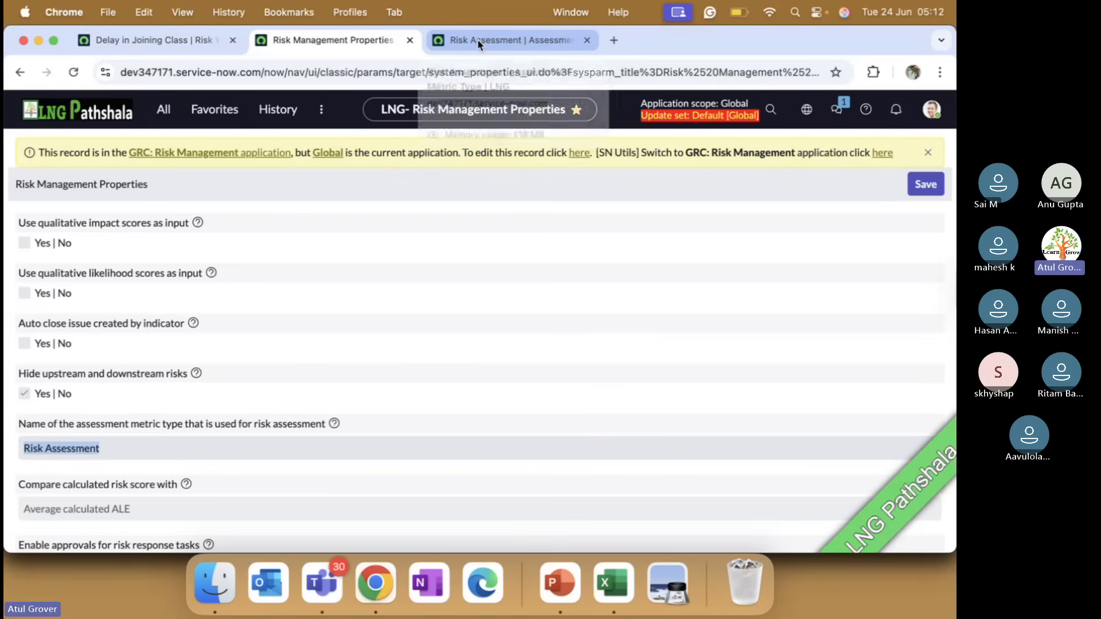
pyautogui.press('super+Tab')
pyautogui.press('super+Tab')
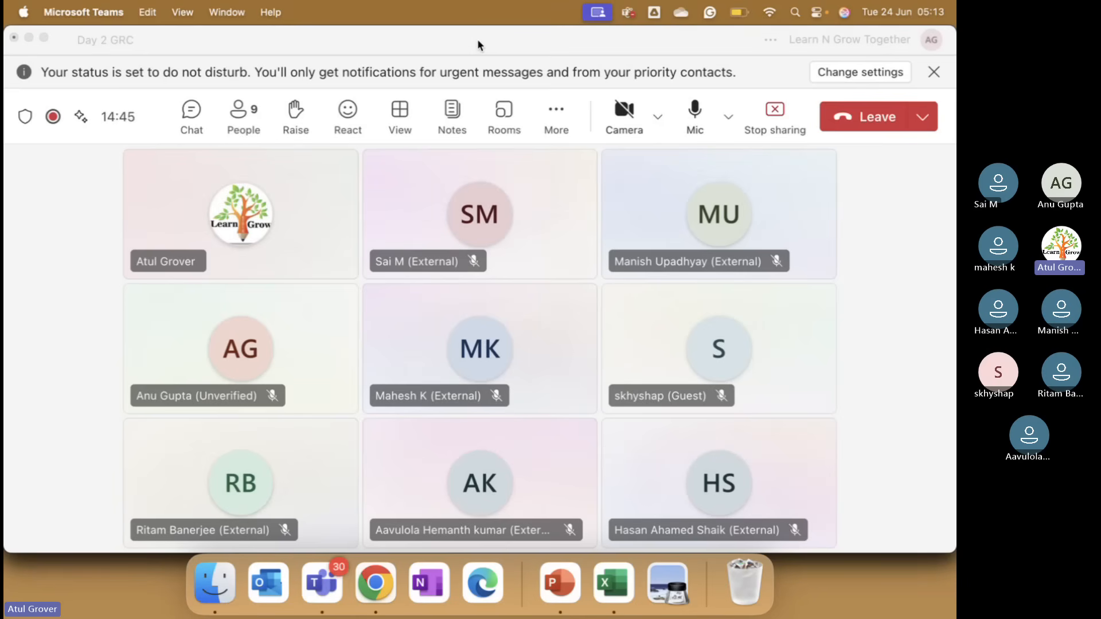
pyautogui.press('super+Tab')
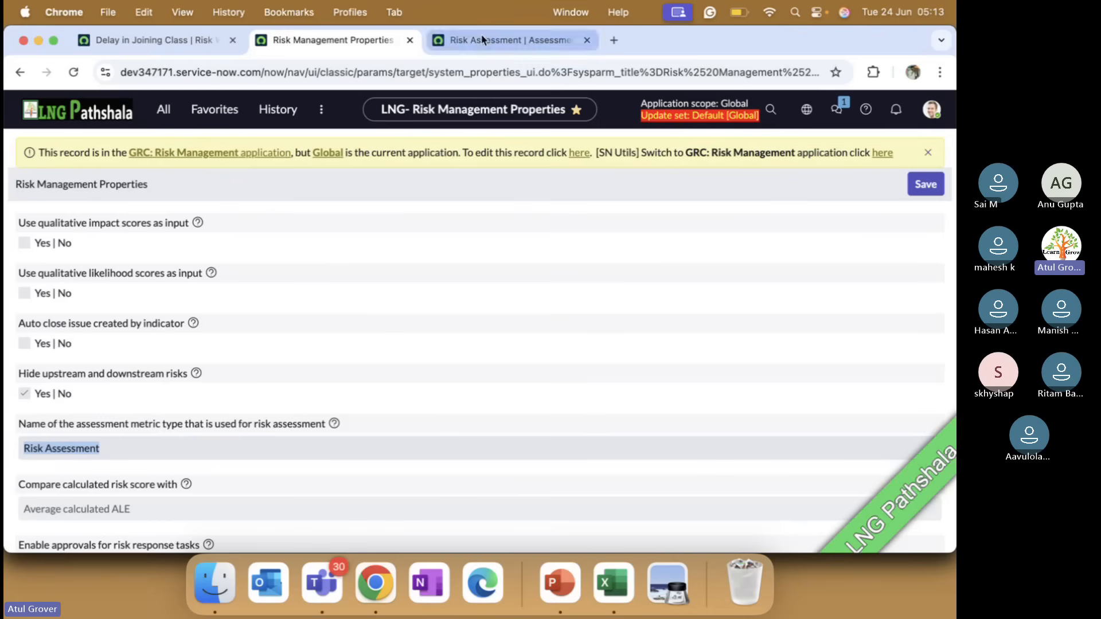
# In the Risk Assessment metric type, expand the Inherent Risk and Residual Risk categories to inspect their assessment metrics
pyautogui.scroll(-2, 152, 435)
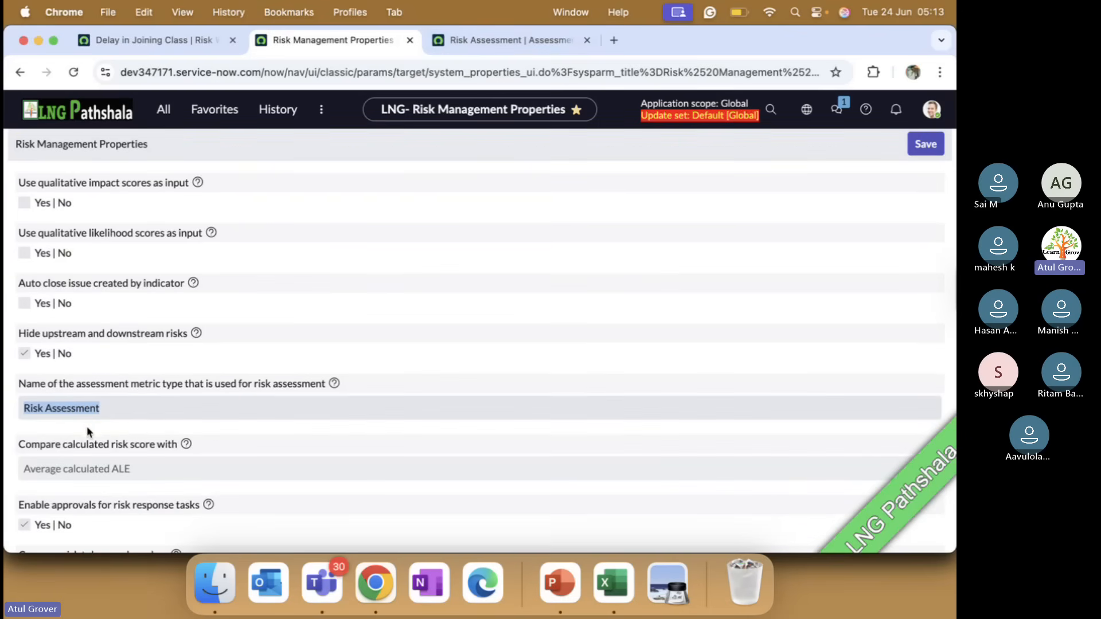
pyautogui.scroll(-5, 126, 414)
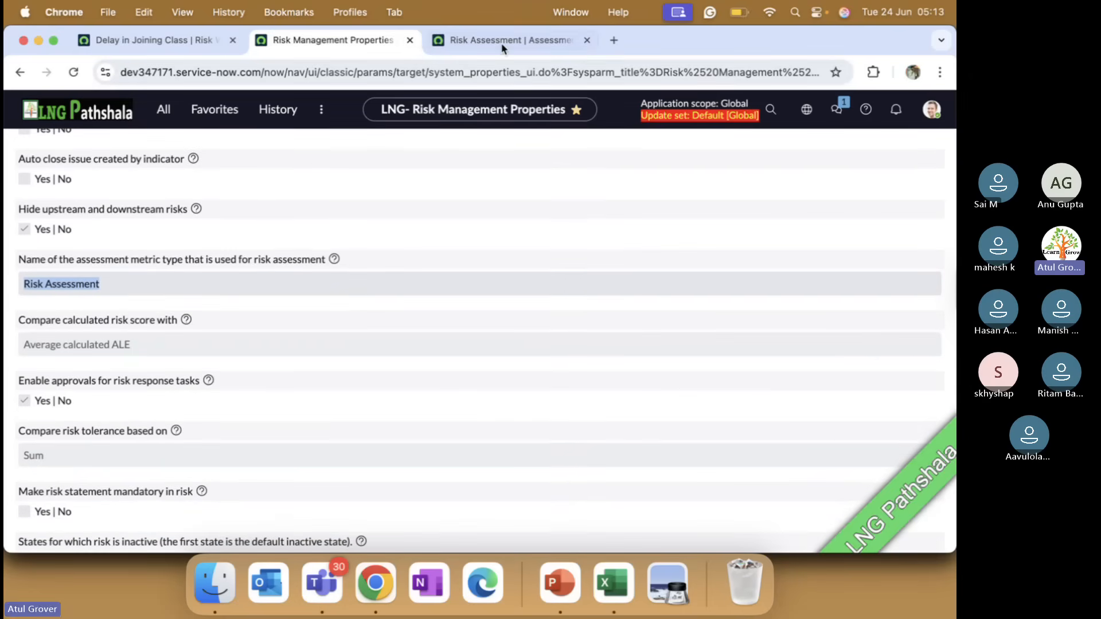
pyautogui.click(524, 39)
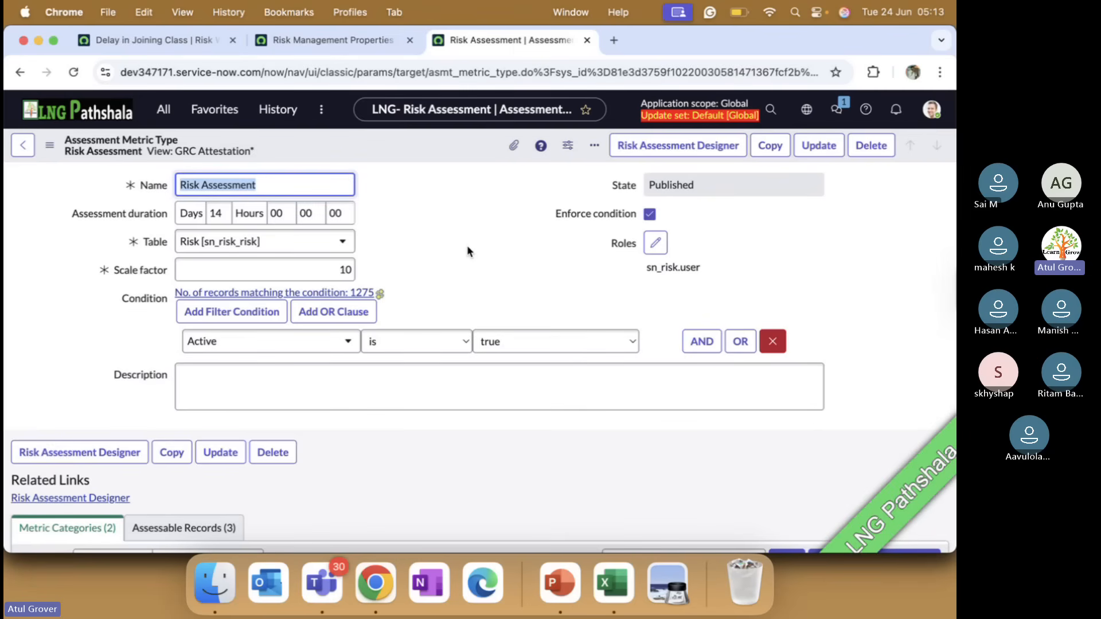
pyautogui.scroll(-5, 467, 251)
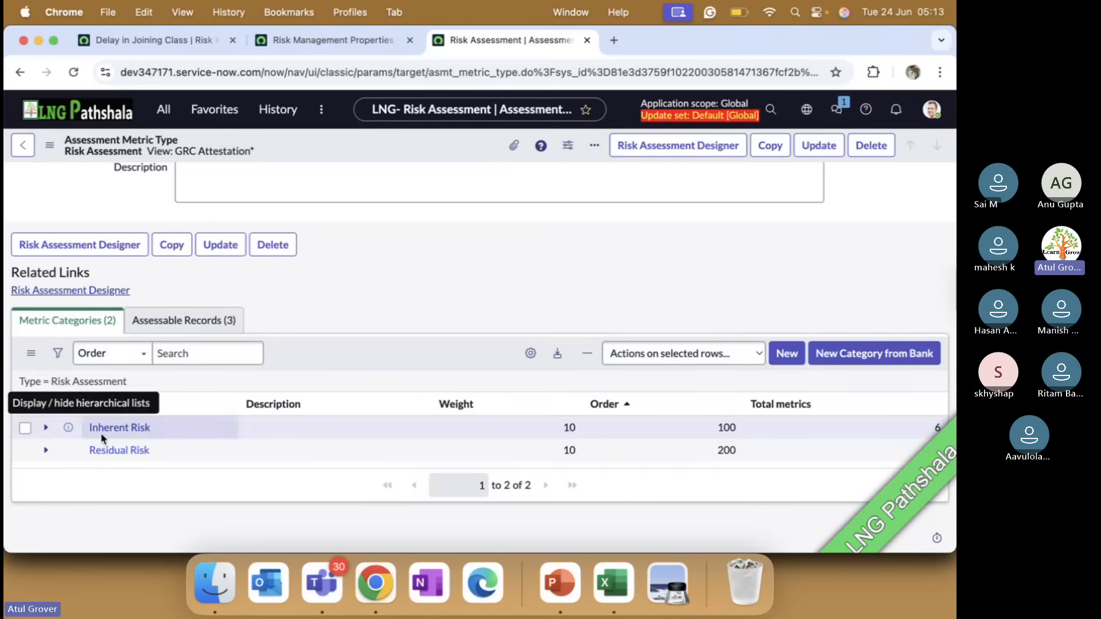
pyautogui.click(46, 428)
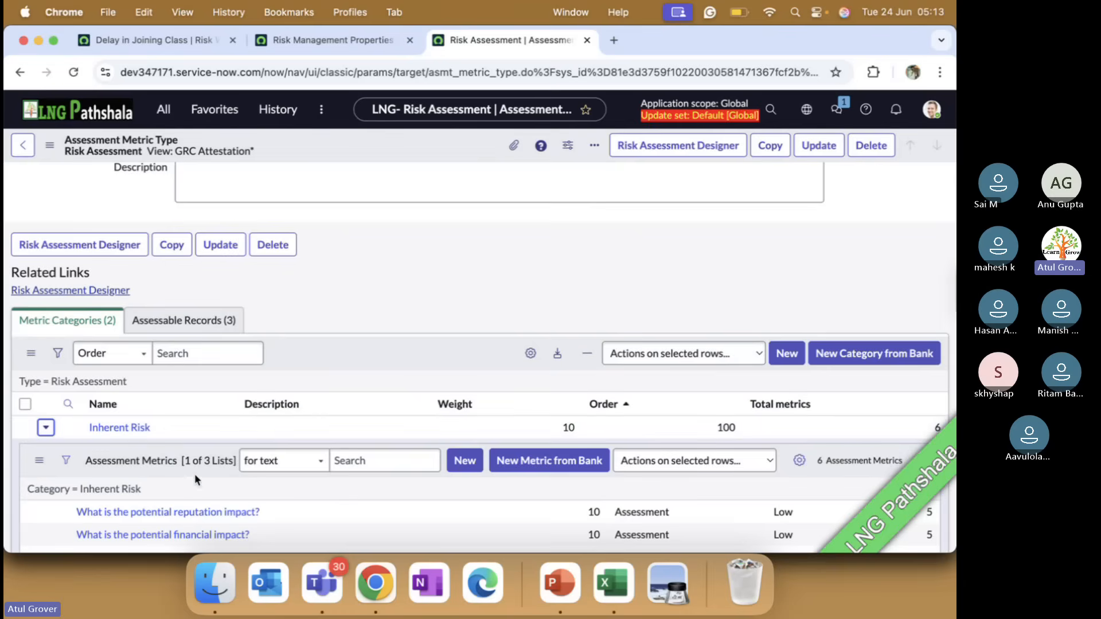
pyautogui.scroll(-4, 195, 474)
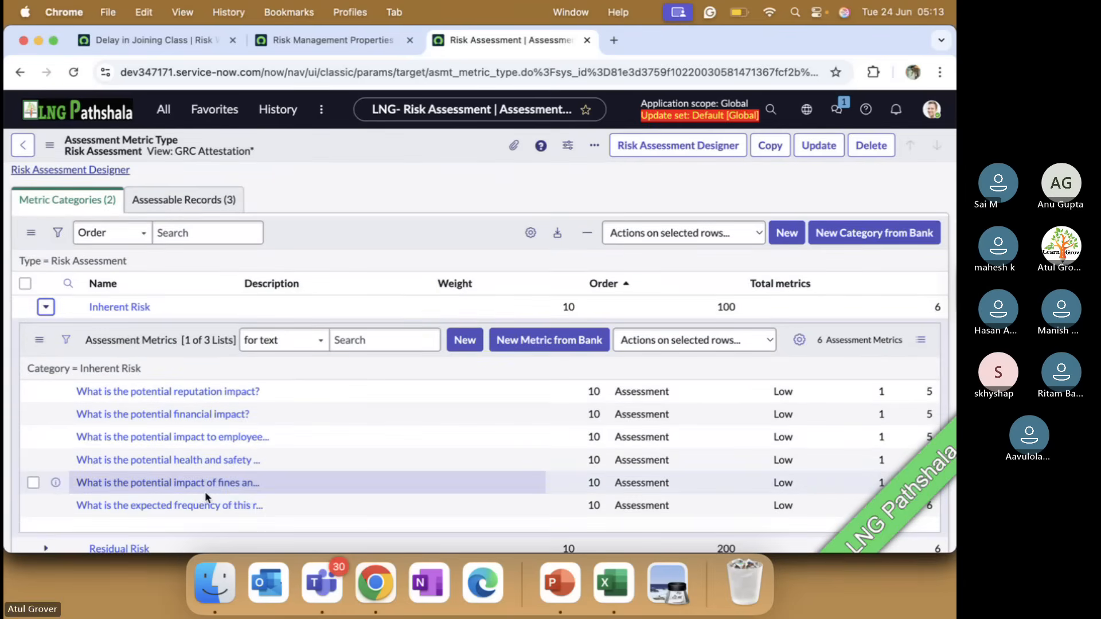
pyautogui.scroll(-3, 205, 491)
pyautogui.click(46, 450)
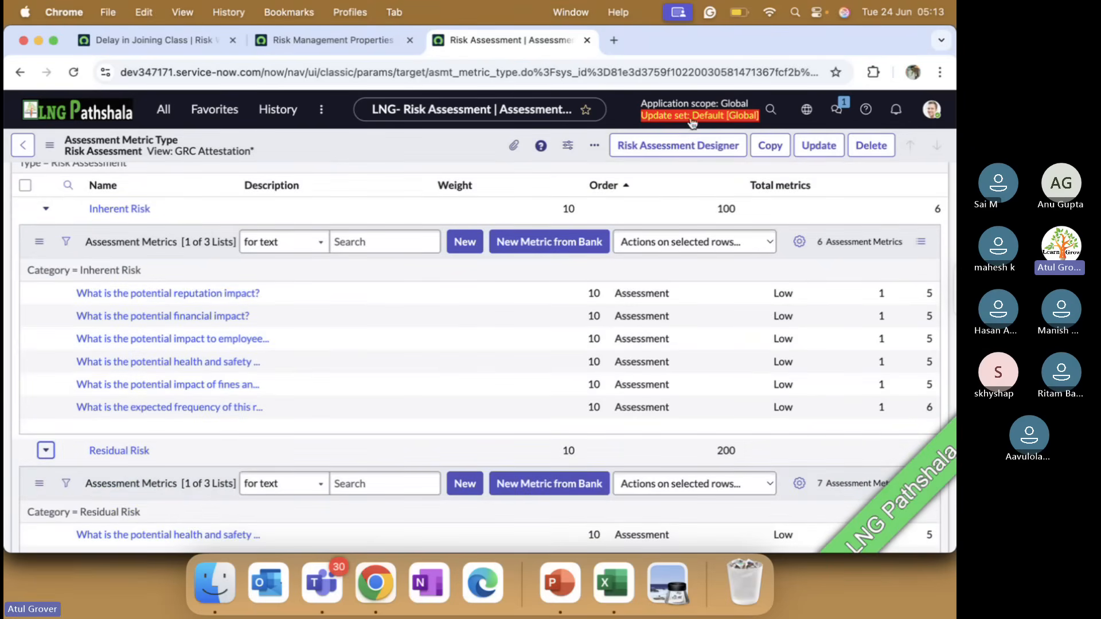
# Open the Risk Assessment in the Risk Assessment Designer and review its Inherent Risk and Residual Risk questions
pyautogui.click(661, 154)
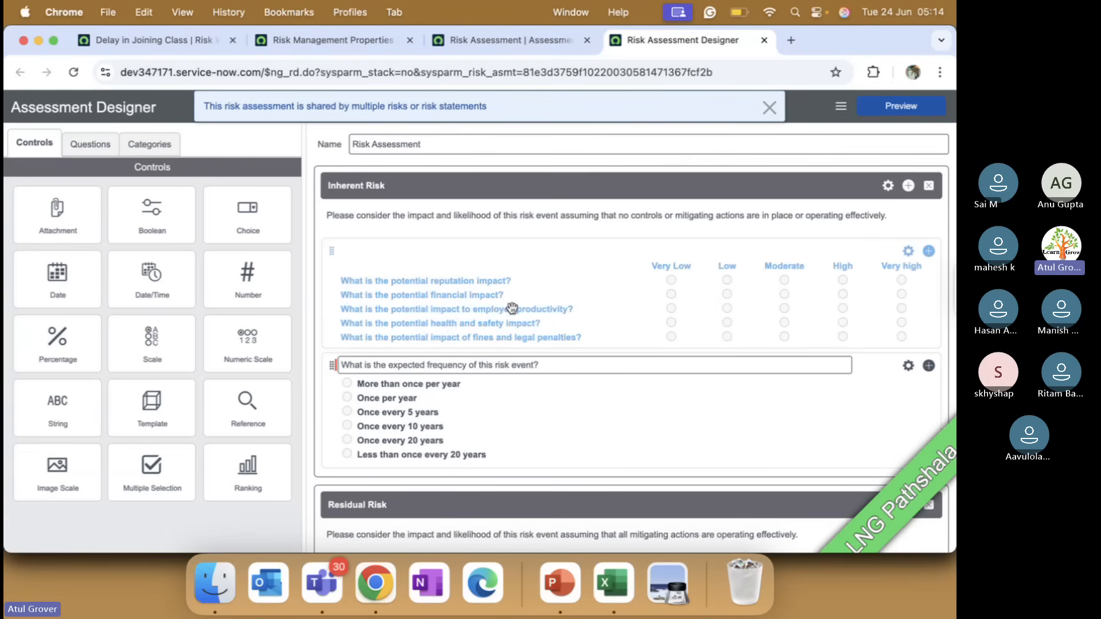
pyautogui.scroll(-2, 512, 309)
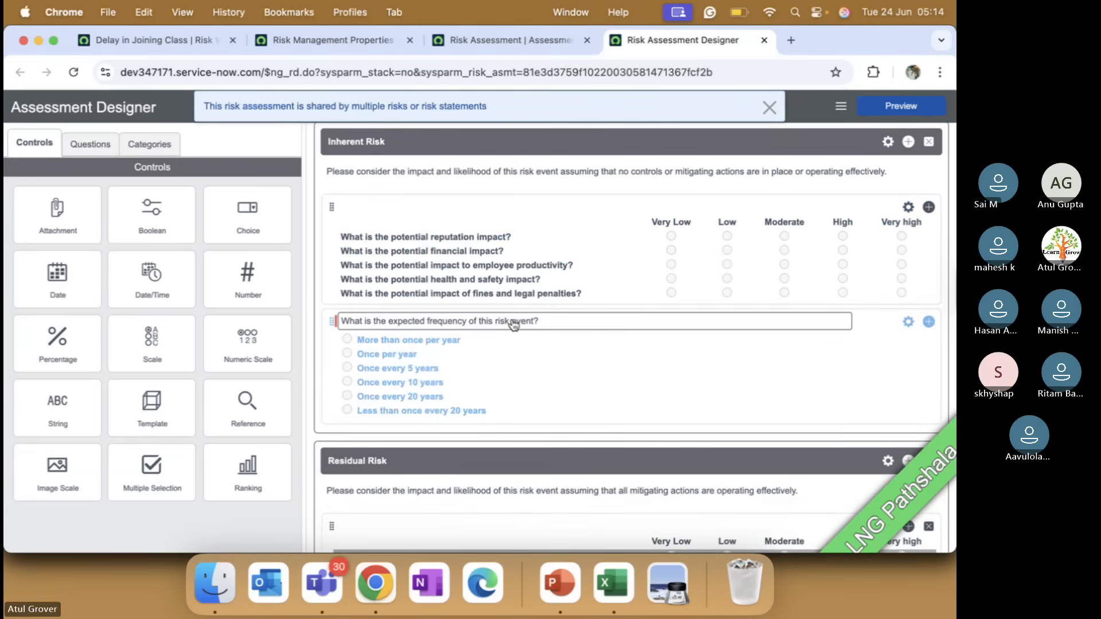
pyautogui.scroll(-10, 513, 325)
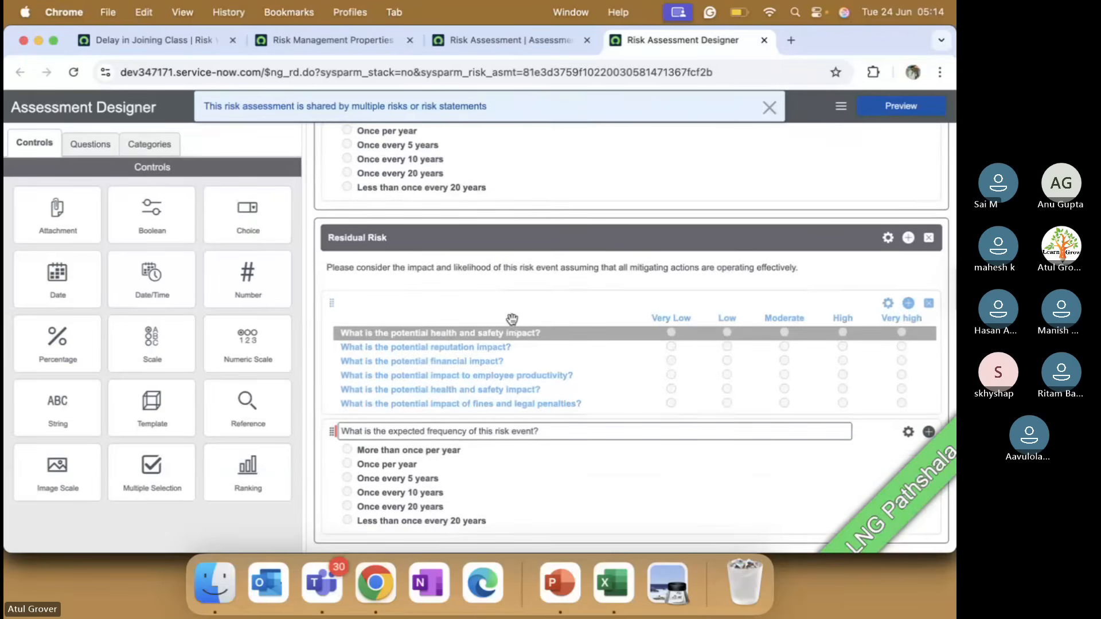
pyautogui.scroll(-1, 512, 319)
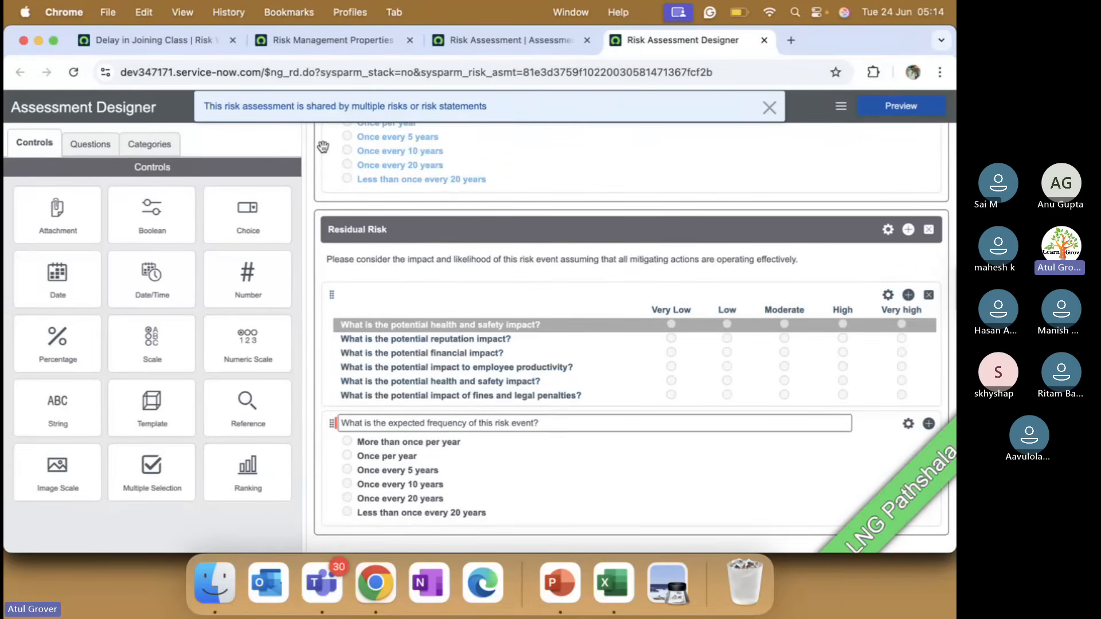
# In the Delay in Joining Class risk, replace the assessment respondent with the architect user and save the record
pyautogui.click(164, 37)
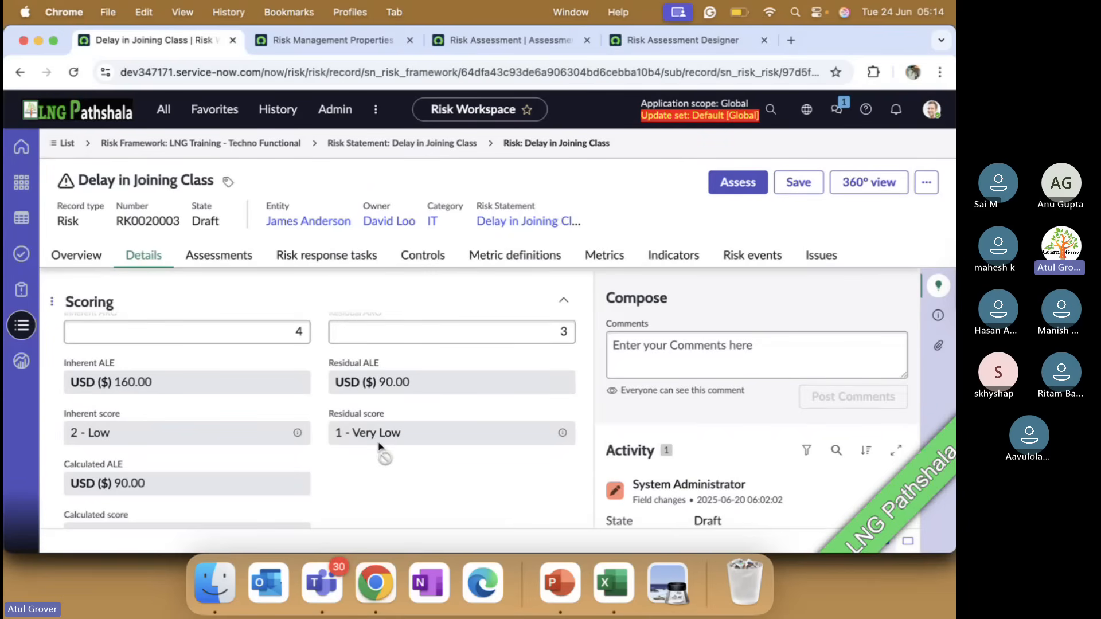
pyautogui.scroll(-5, 189, 454)
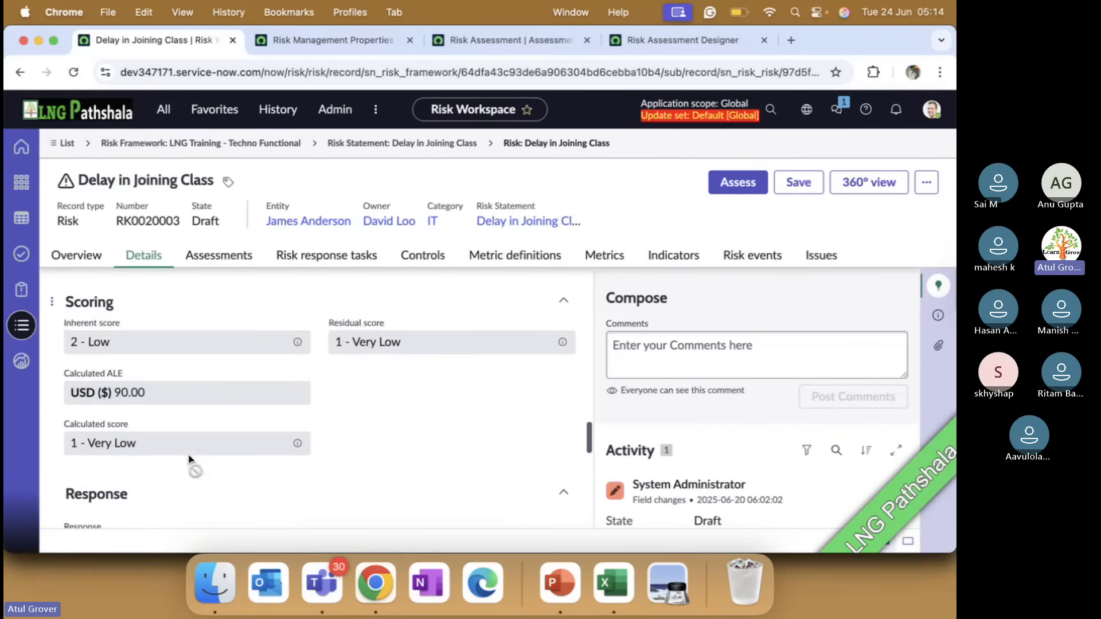
pyautogui.scroll(6, 189, 457)
pyautogui.scroll(3, 190, 407)
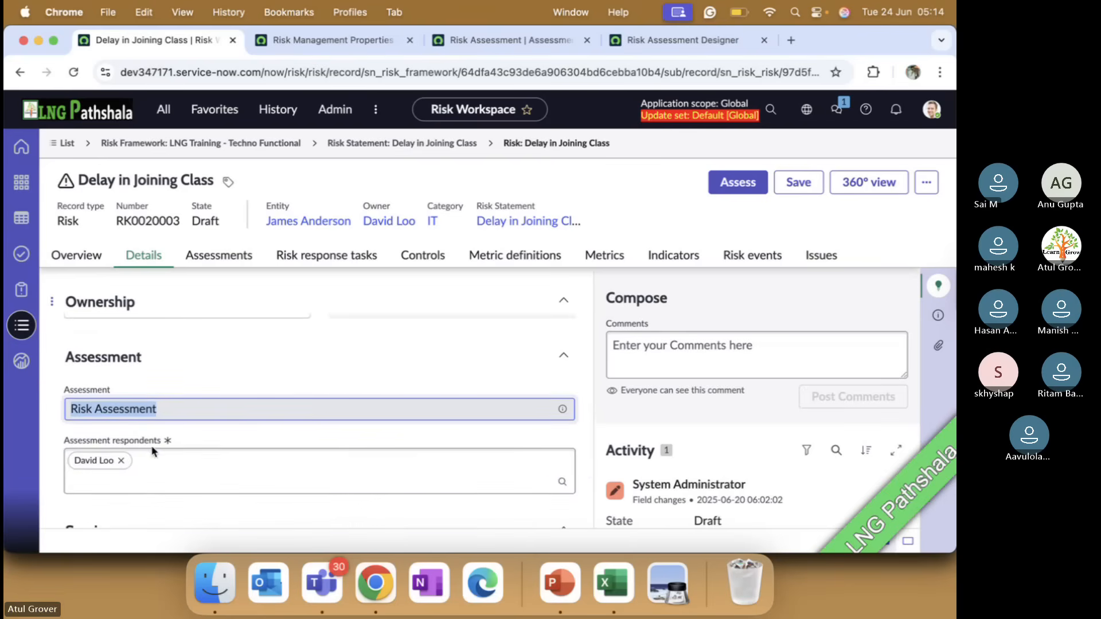
pyautogui.click(121, 461)
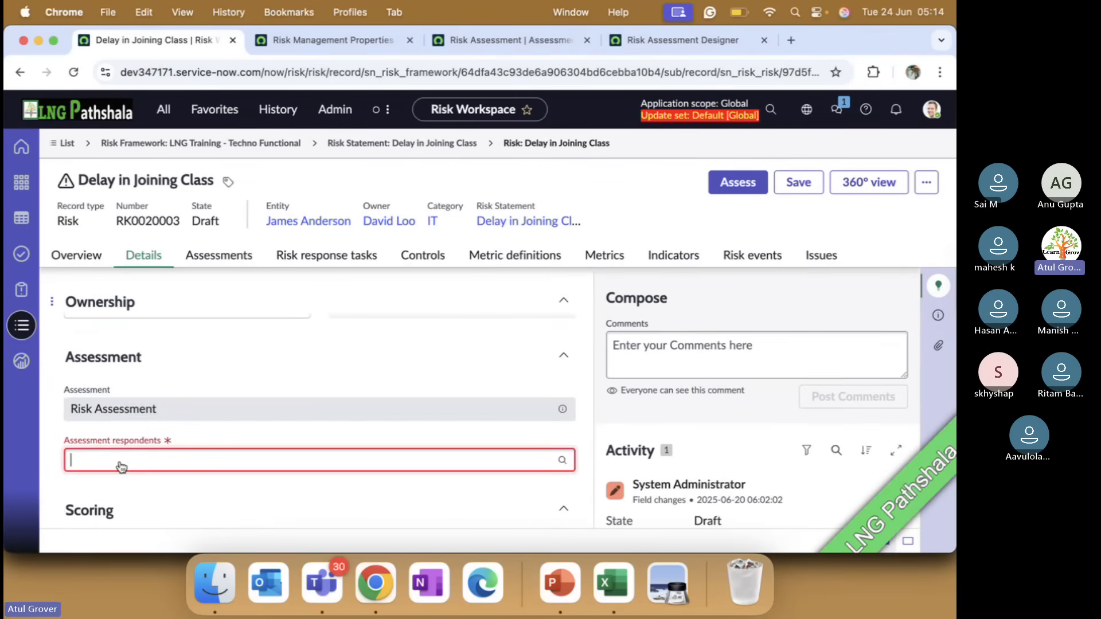
pyautogui.click(129, 462)
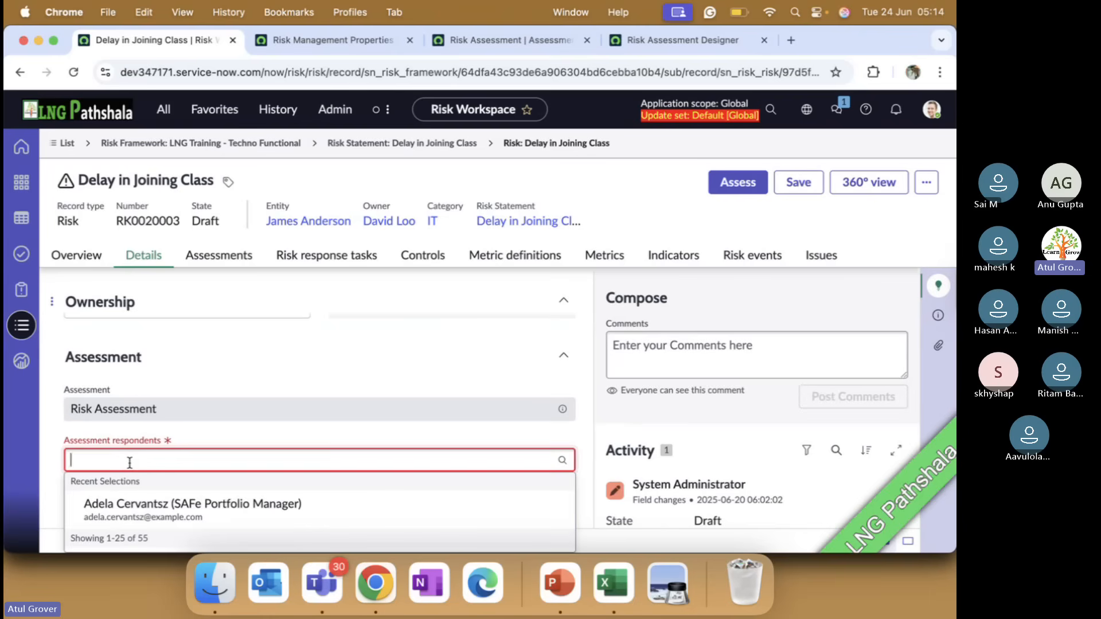
pyautogui.write('abe')
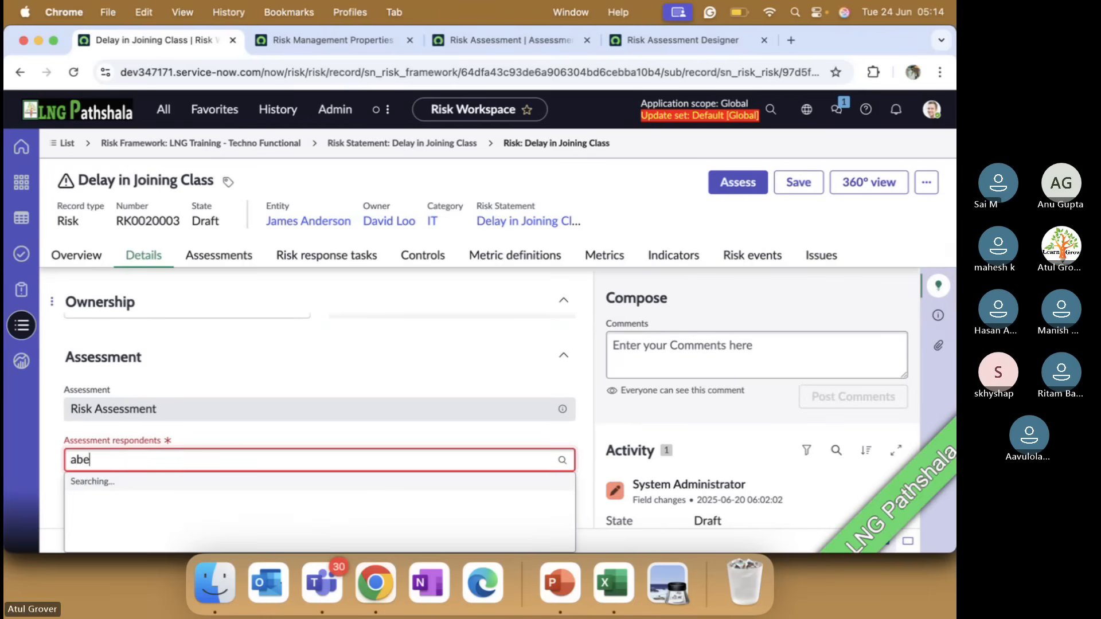
pyautogui.click(119, 497)
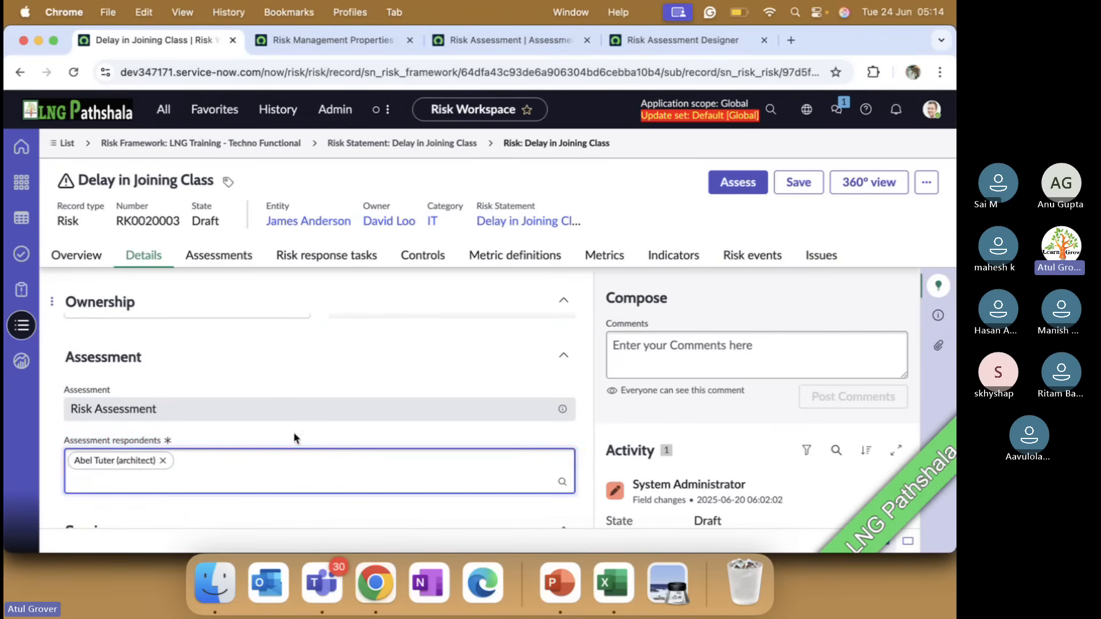
pyautogui.click(797, 183)
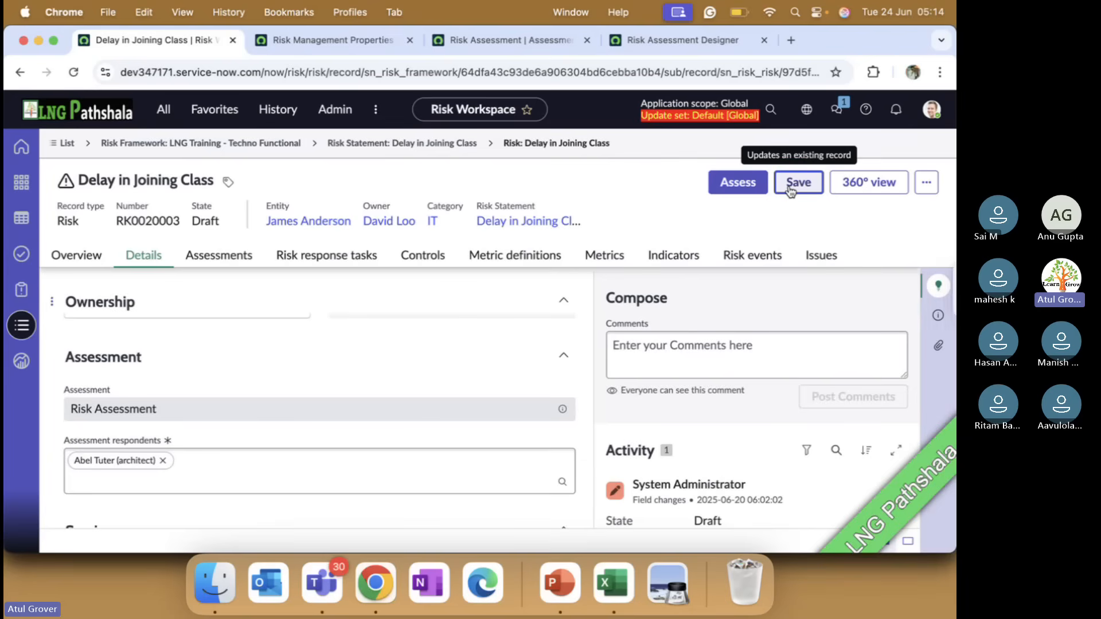
# Check the risk's scoring fields and open the Risk Criteria list from the favorites filtered by "risk"
pyautogui.scroll(-8, 411, 407)
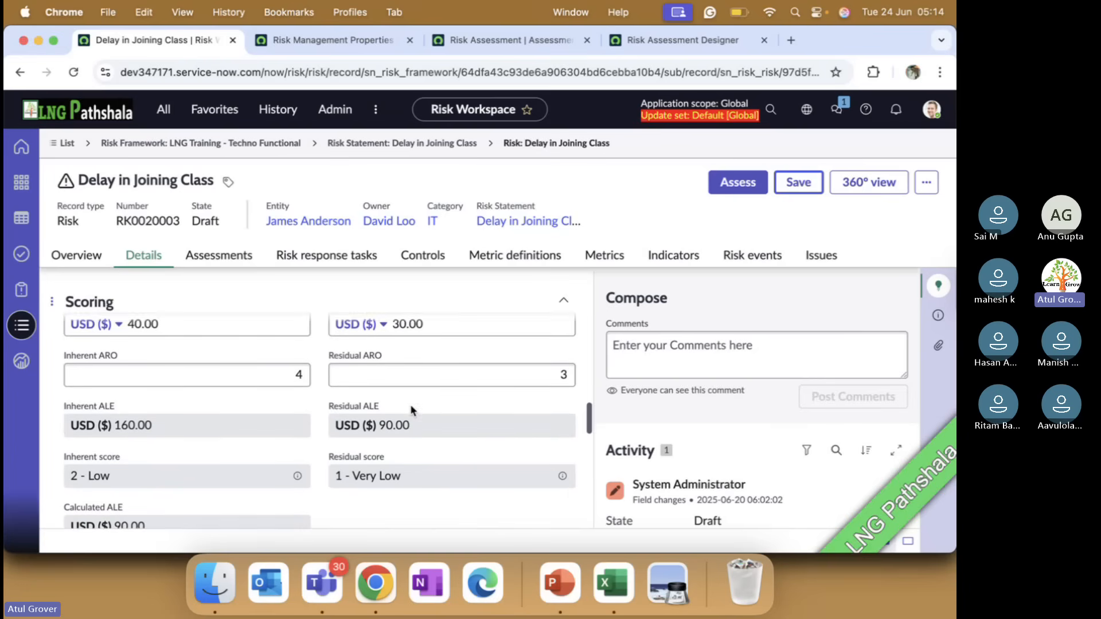
pyautogui.scroll(-1, 411, 404)
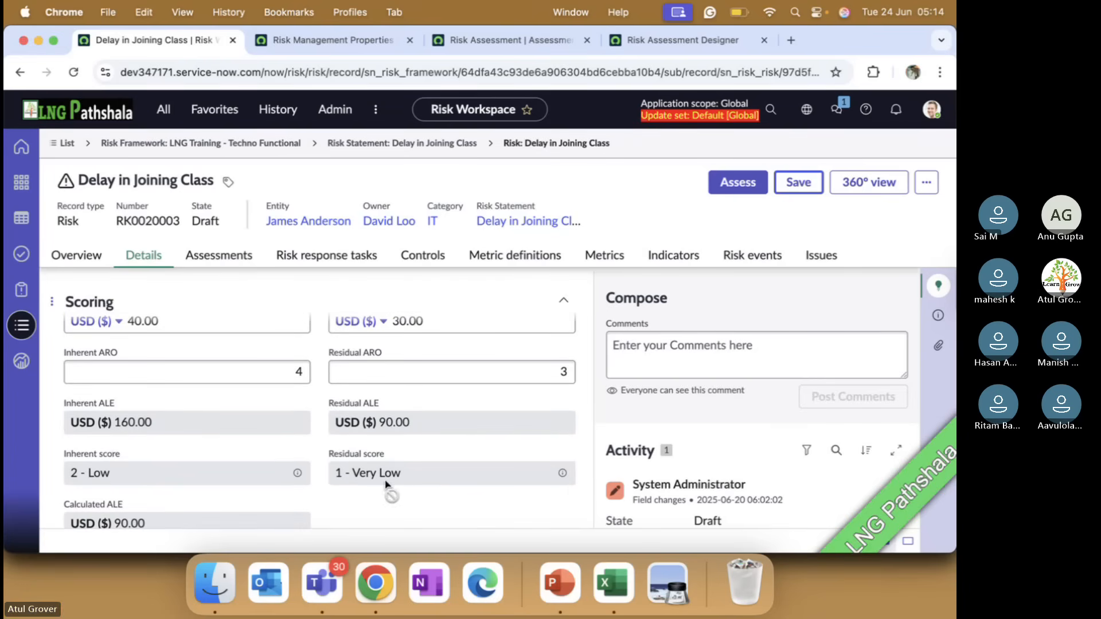
pyautogui.click(315, 47)
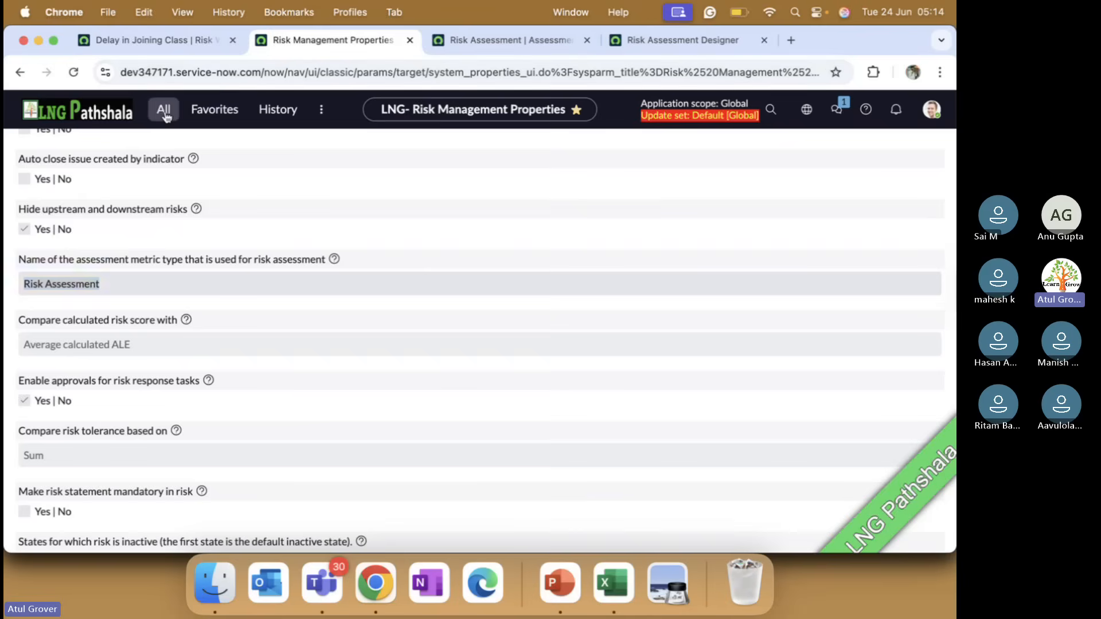
pyautogui.click(210, 115)
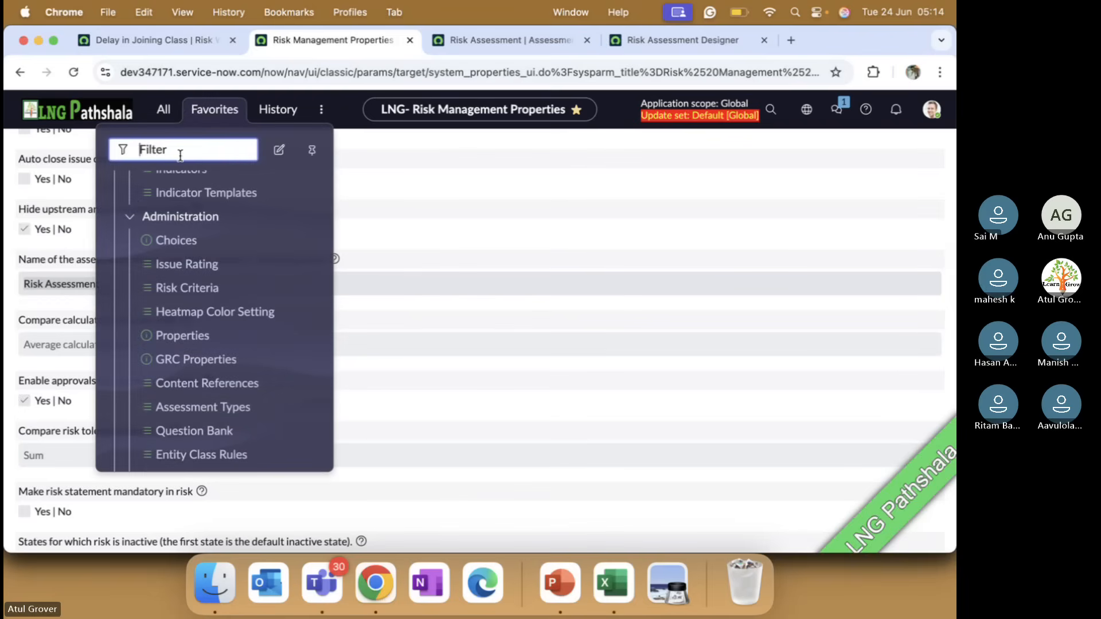
pyautogui.write('risk')
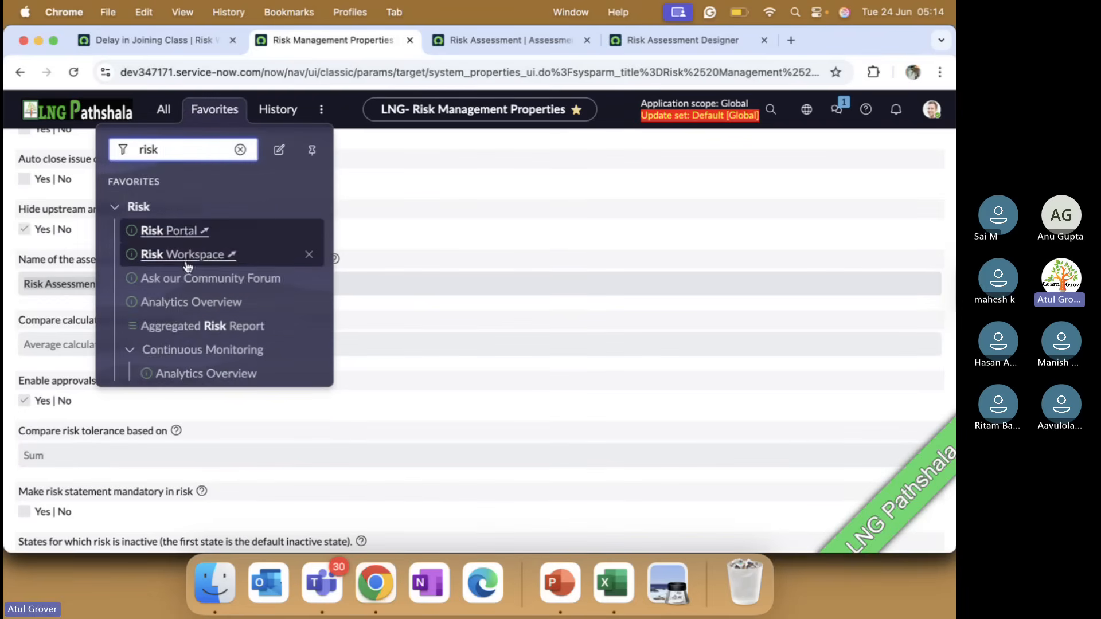
pyautogui.scroll(-5, 186, 293)
pyautogui.scroll(-5, 187, 294)
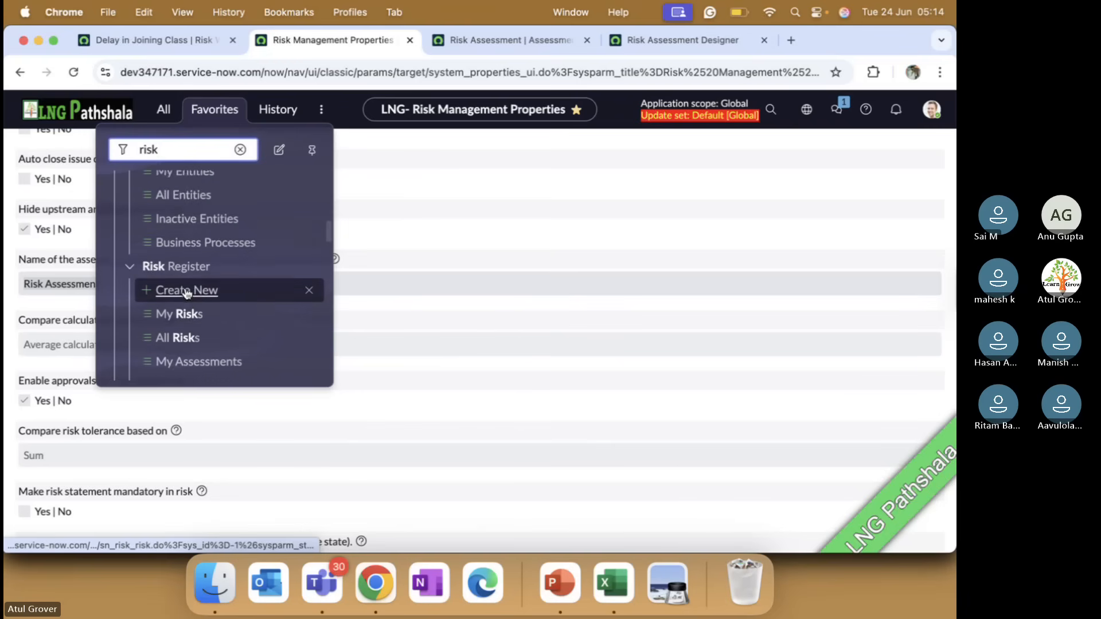
pyautogui.scroll(-5, 187, 294)
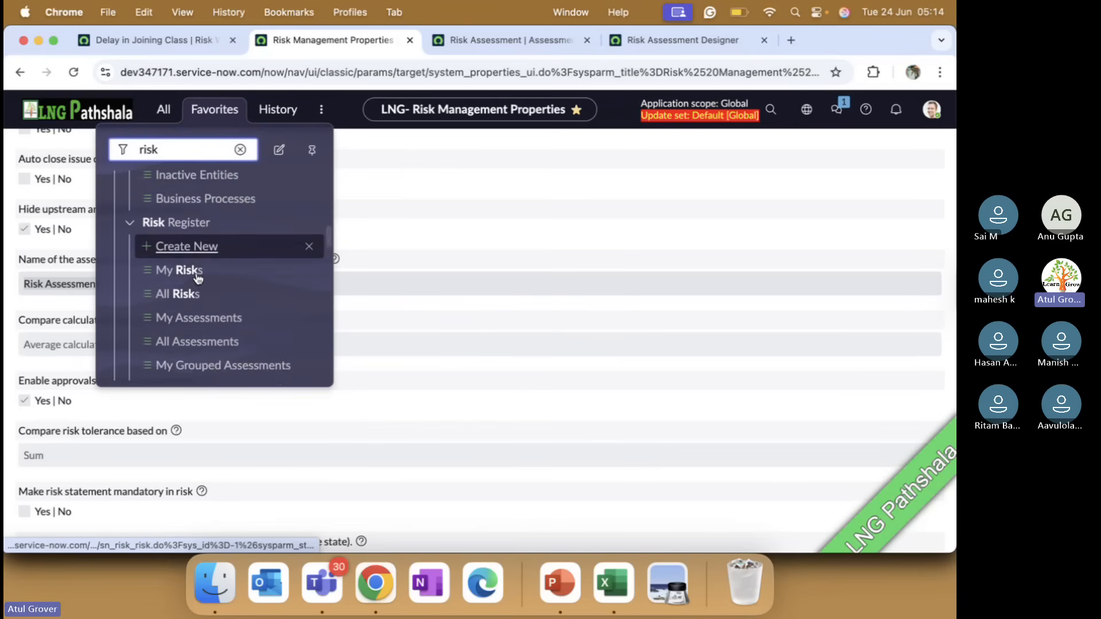
pyautogui.scroll(-5, 198, 278)
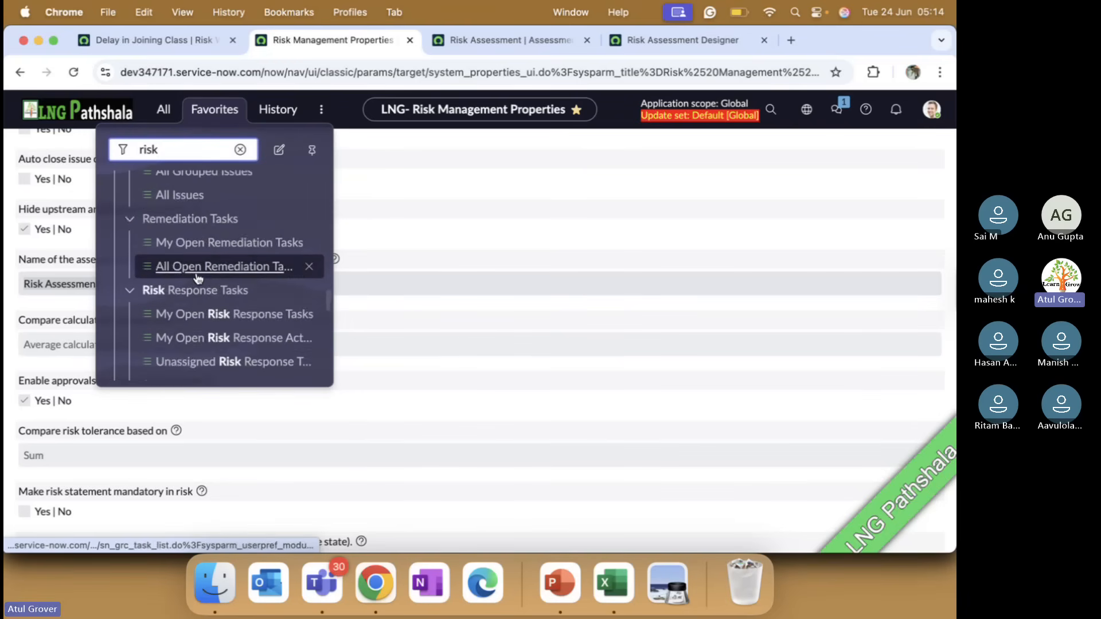
pyautogui.scroll(-5, 198, 279)
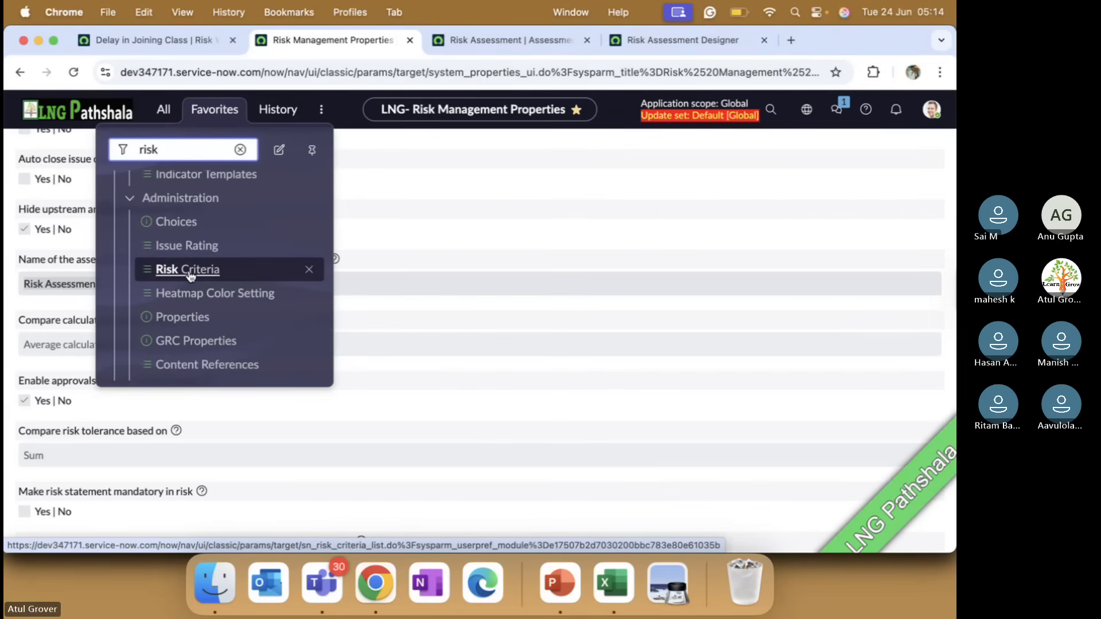
pyautogui.click(189, 275)
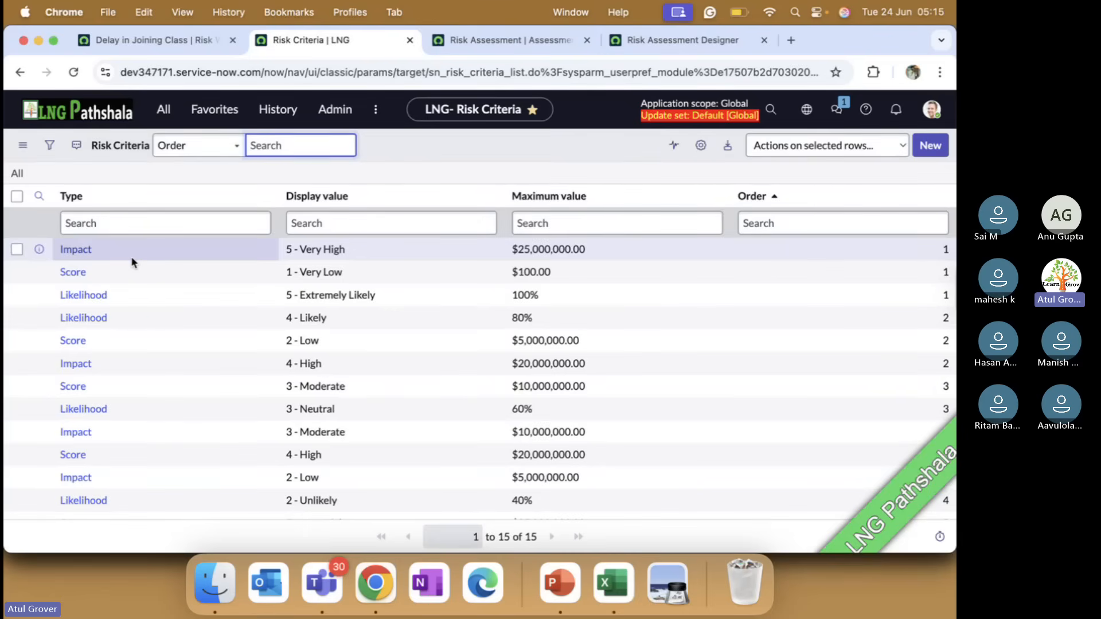
# Switch to PowerPoint and enlarge and reposition the qualitative and quantitative scale picture on the Standard risk assessment setup slide
pyautogui.press('super+Tab')
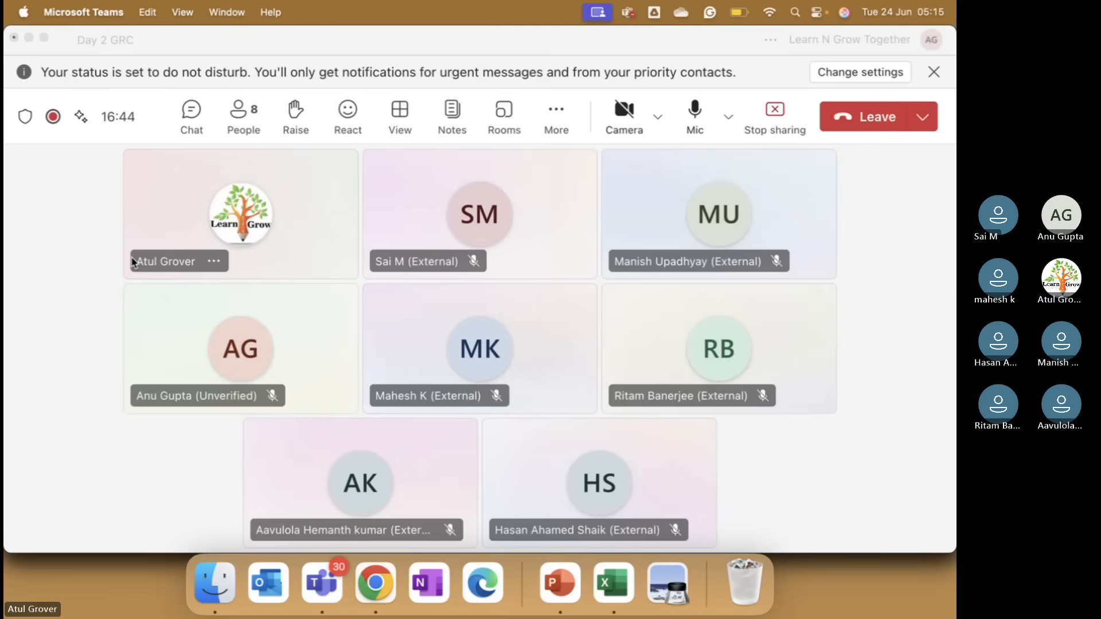
pyautogui.press('super+Tab')
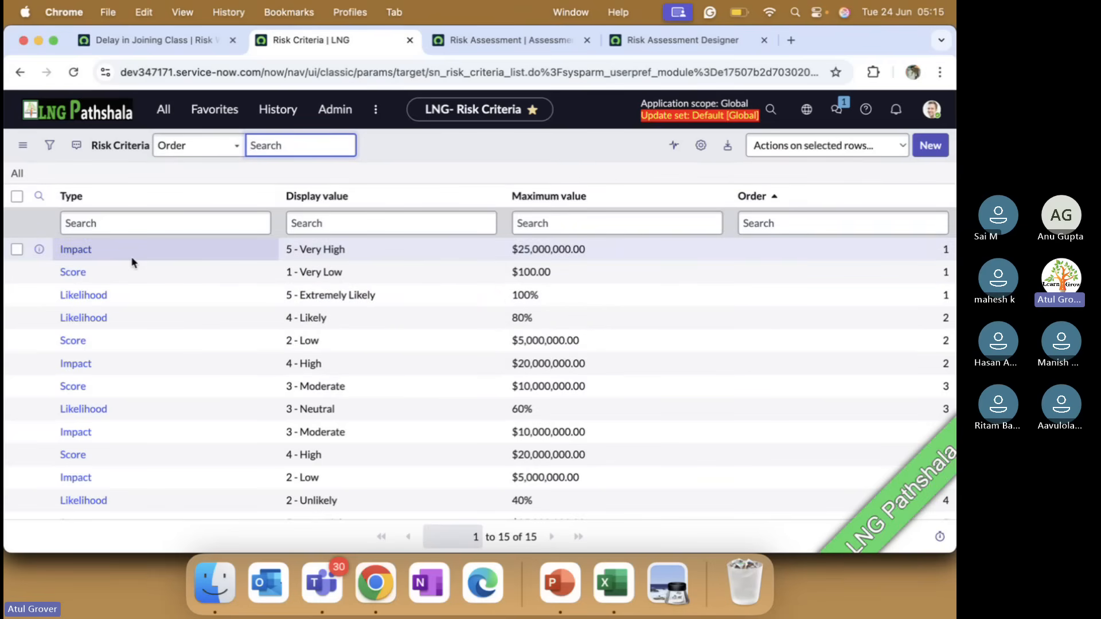
pyautogui.press('super+Tab')
pyautogui.press('super+Tab')
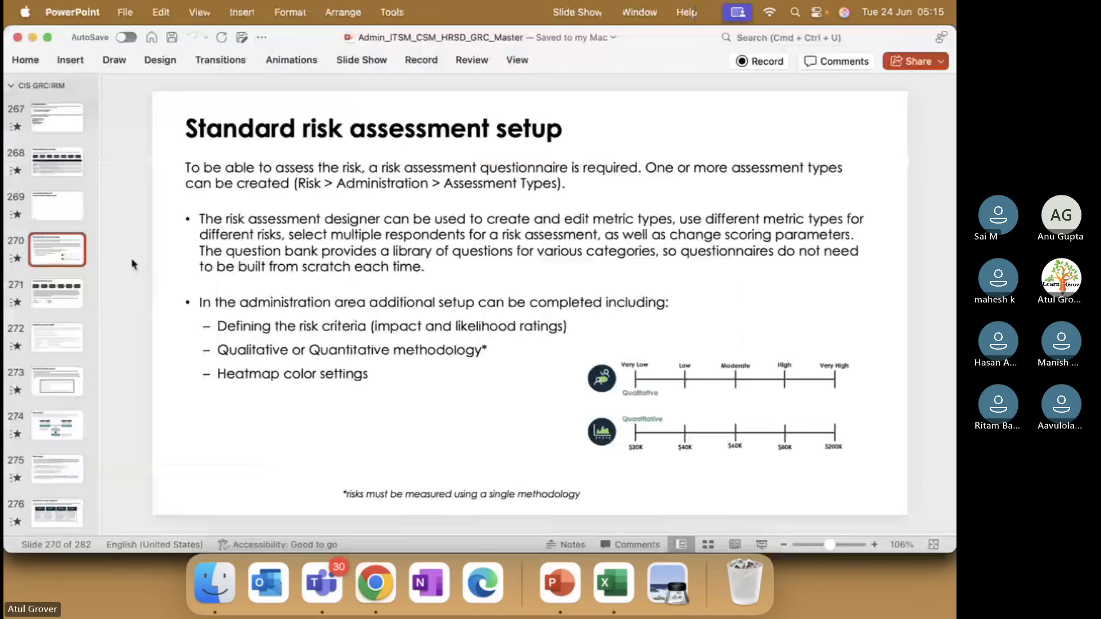
pyautogui.click(657, 383)
pyautogui.moveTo(718, 357); pyautogui.dragTo(723, 244)
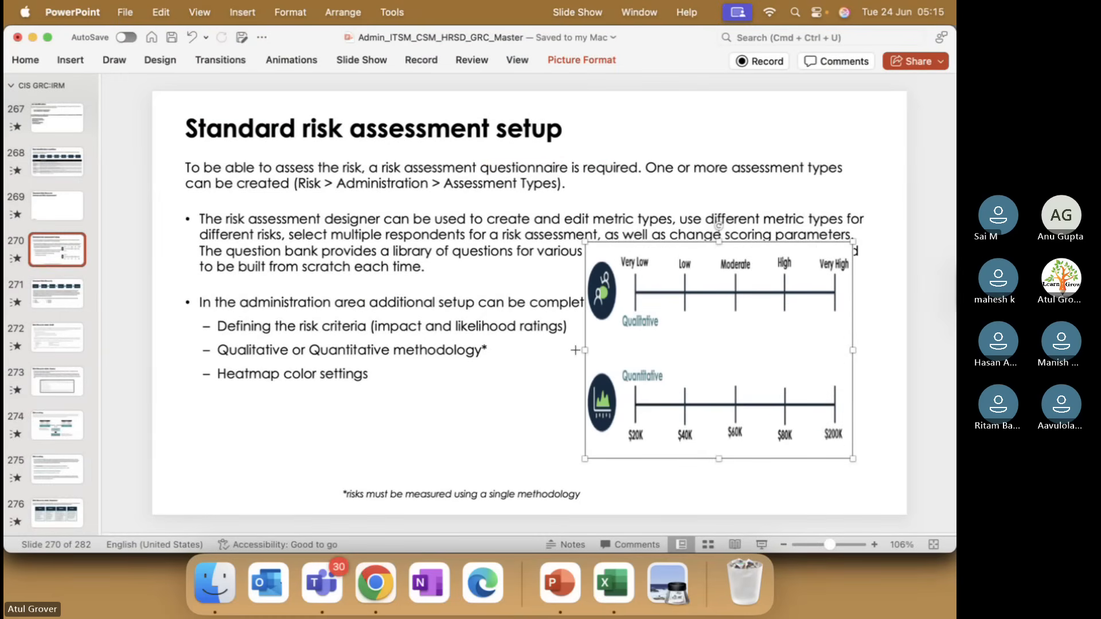
pyautogui.moveTo(574, 350); pyautogui.dragTo(299, 350)
pyautogui.moveTo(631, 294); pyautogui.dragTo(691, 350)
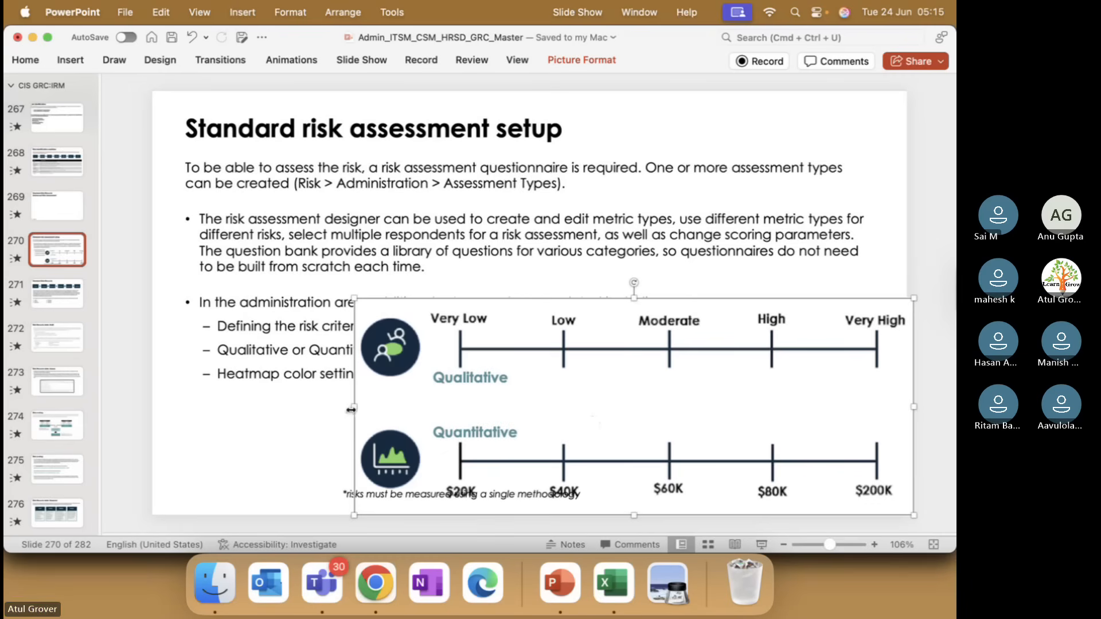
pyautogui.moveTo(354, 406); pyautogui.dragTo(586, 408)
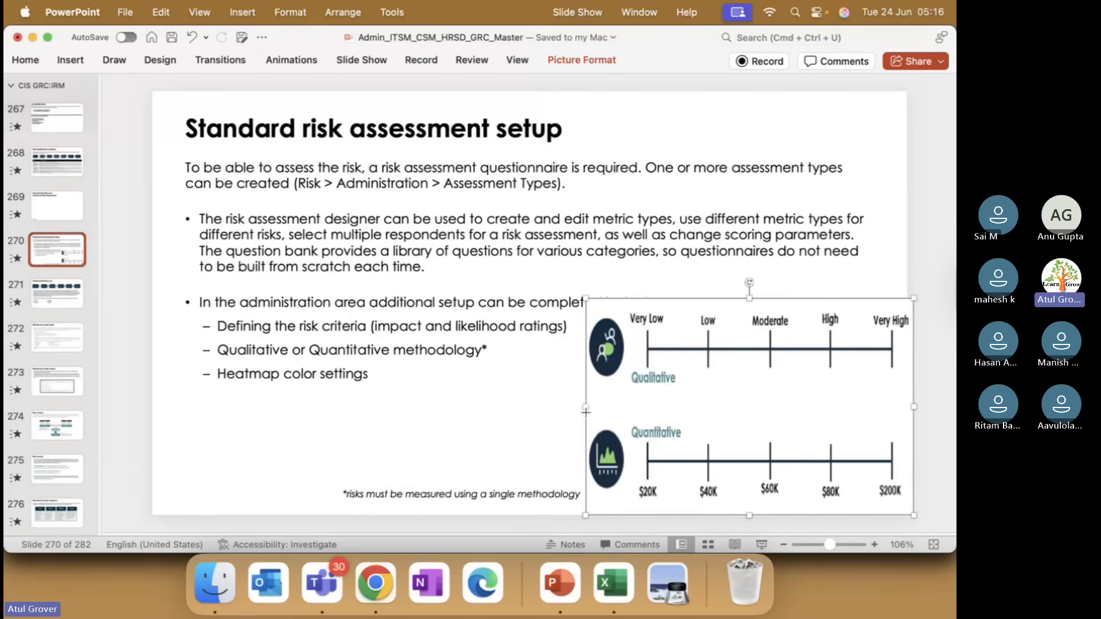
# Switch back to Chrome and examine the maximum values of the Impact, Score and Likelihood entries in the Risk Criteria list
pyautogui.press('super+Tab')
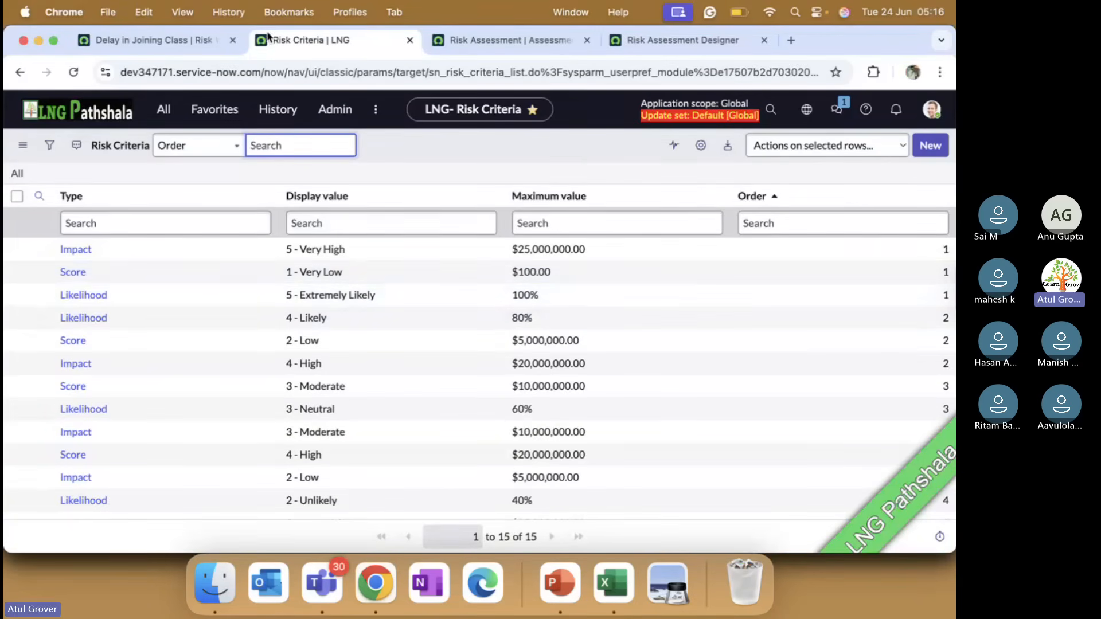
pyautogui.click(166, 40)
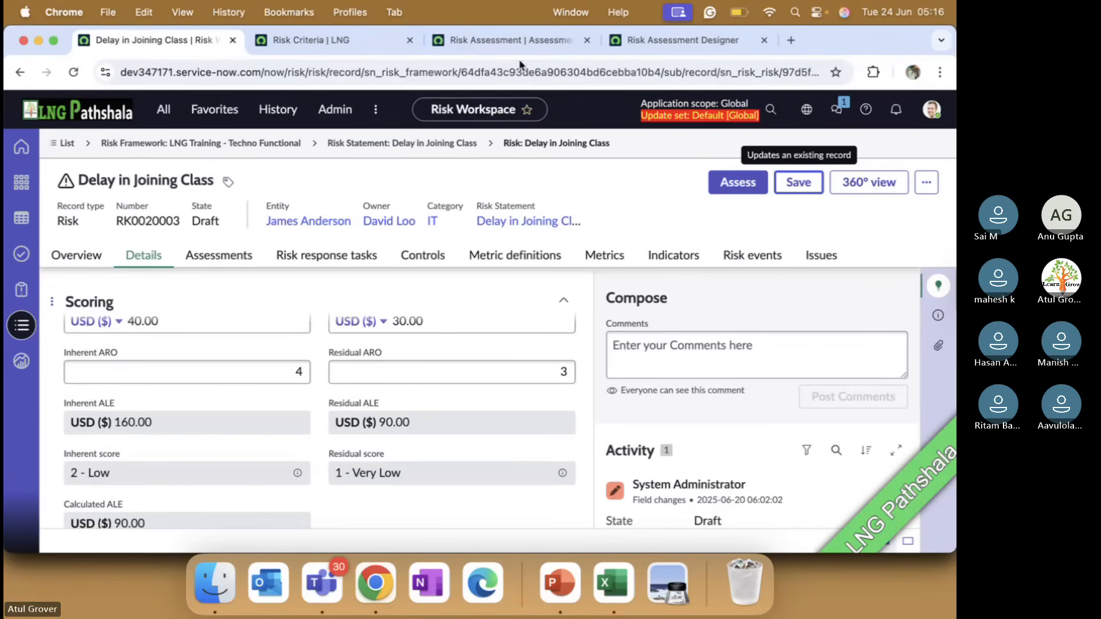
pyautogui.click(657, 41)
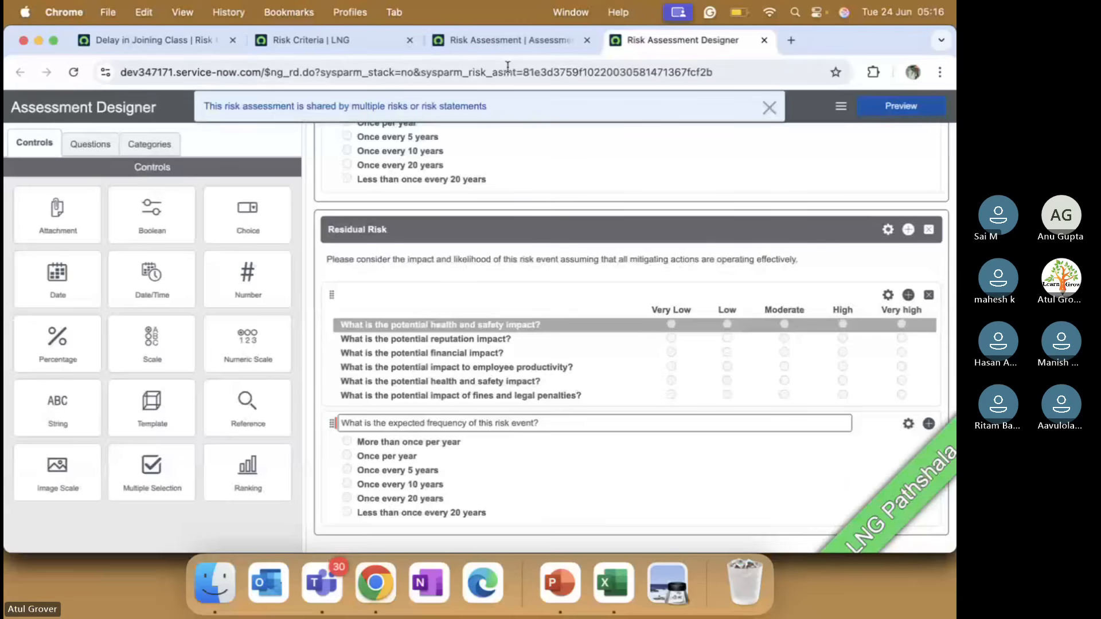
pyautogui.click(498, 40)
pyautogui.click(324, 40)
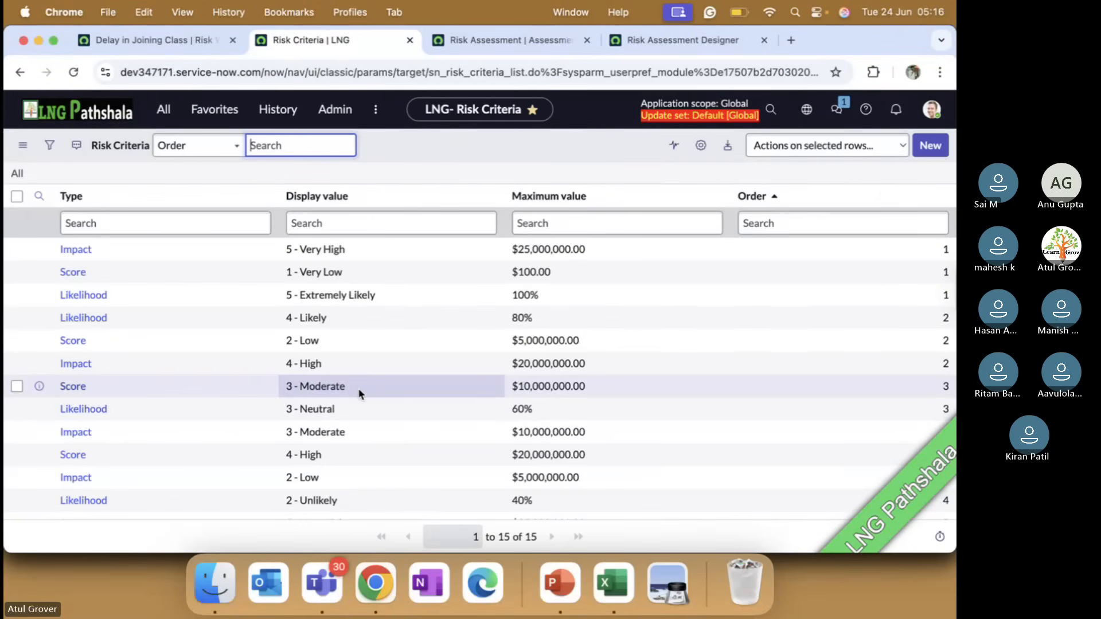
pyautogui.scroll(-2, 359, 393)
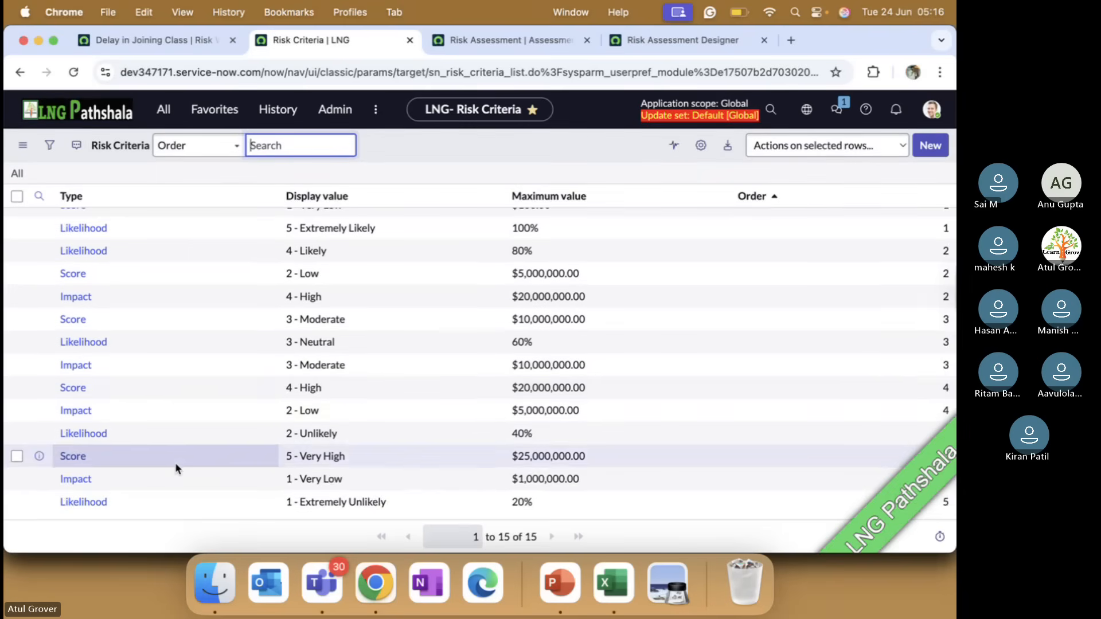
pyautogui.scroll(2, 174, 463)
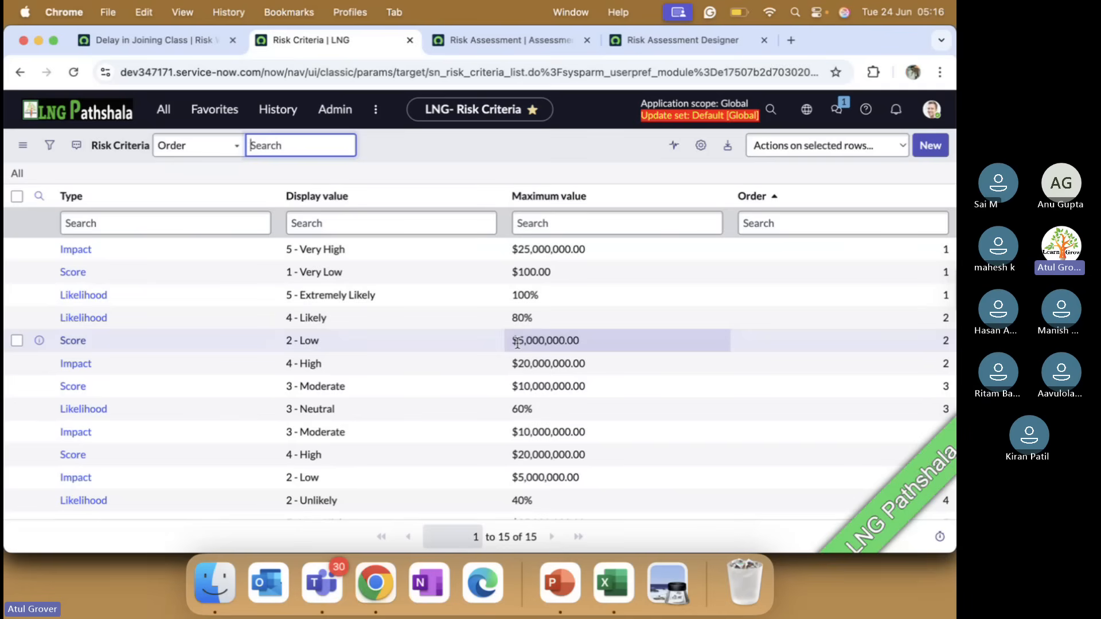
pyautogui.moveTo(512, 318); pyautogui.dragTo(533, 323)
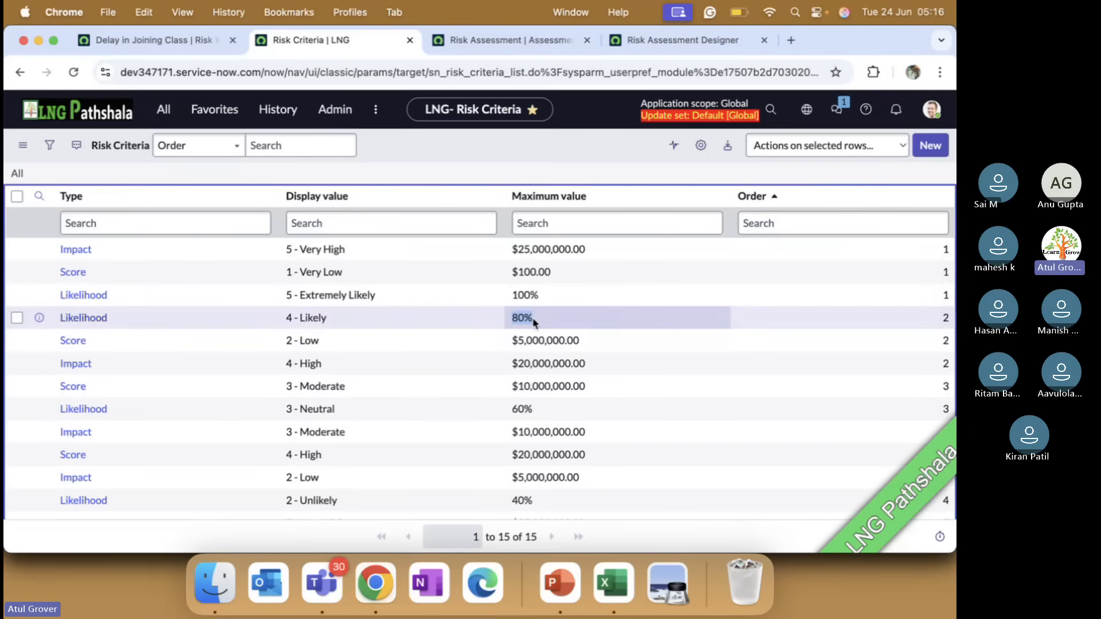
# Compare the maximum values in the Risk Criteria list with the qualitative and quantitative scales on the PowerPoint slide
pyautogui.click(534, 322)
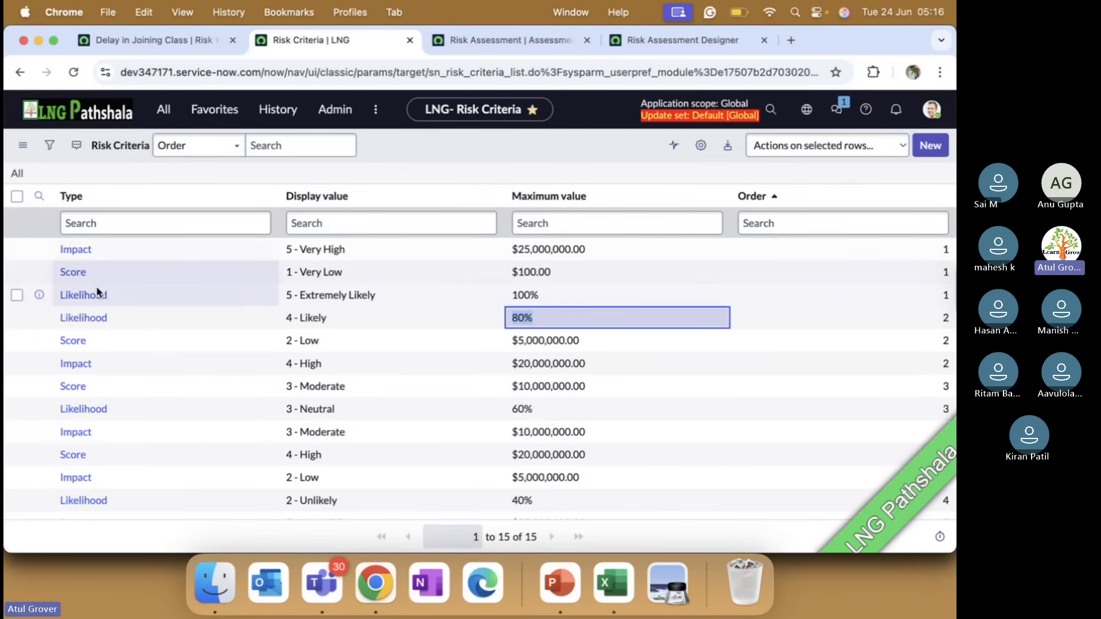
pyautogui.press('super+Tab')
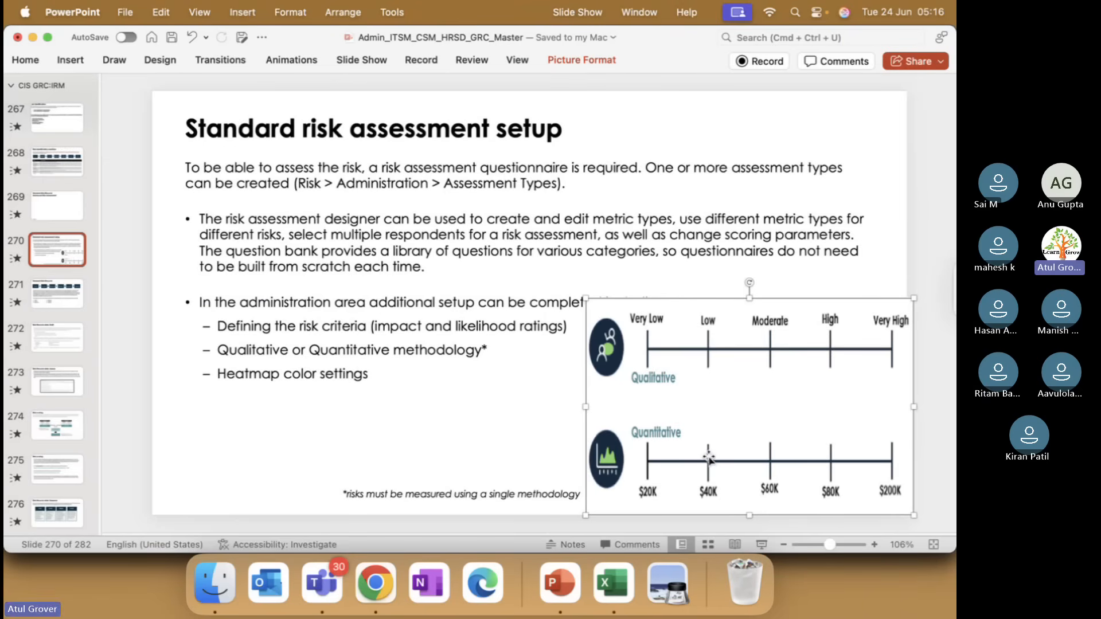
pyautogui.press('super+Tab')
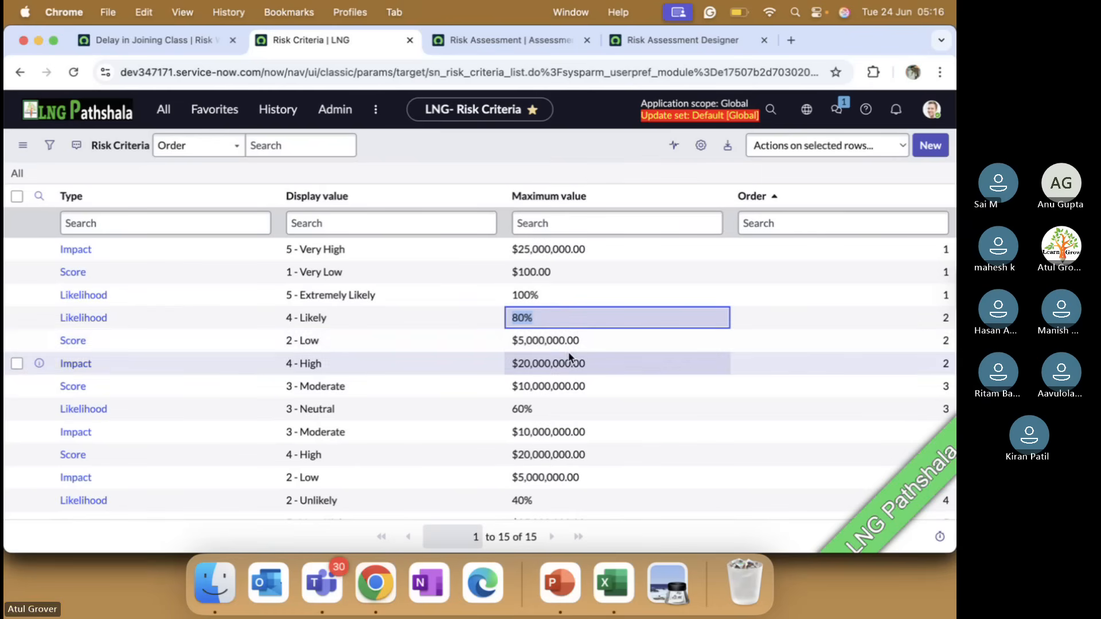
pyautogui.click(593, 343)
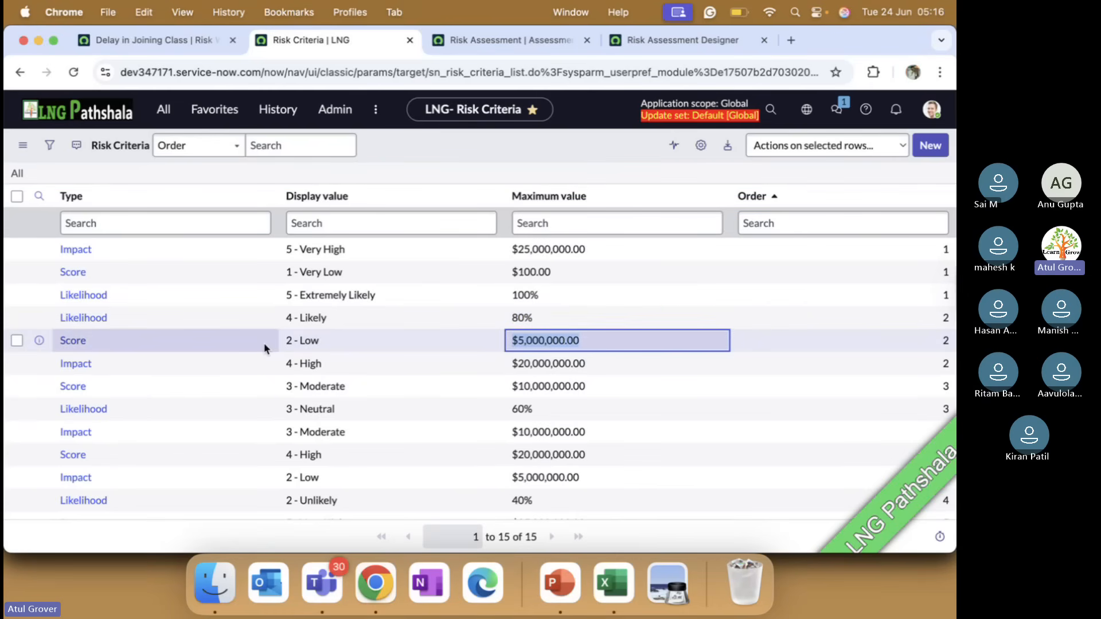
pyautogui.press('super+Tab')
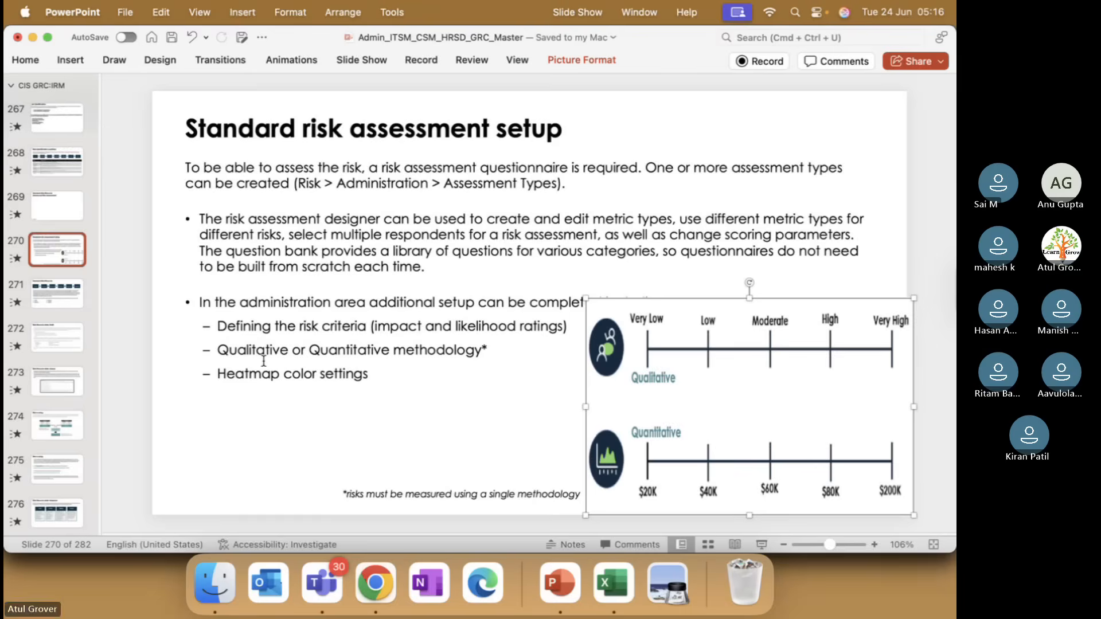
pyautogui.press('super+Tab')
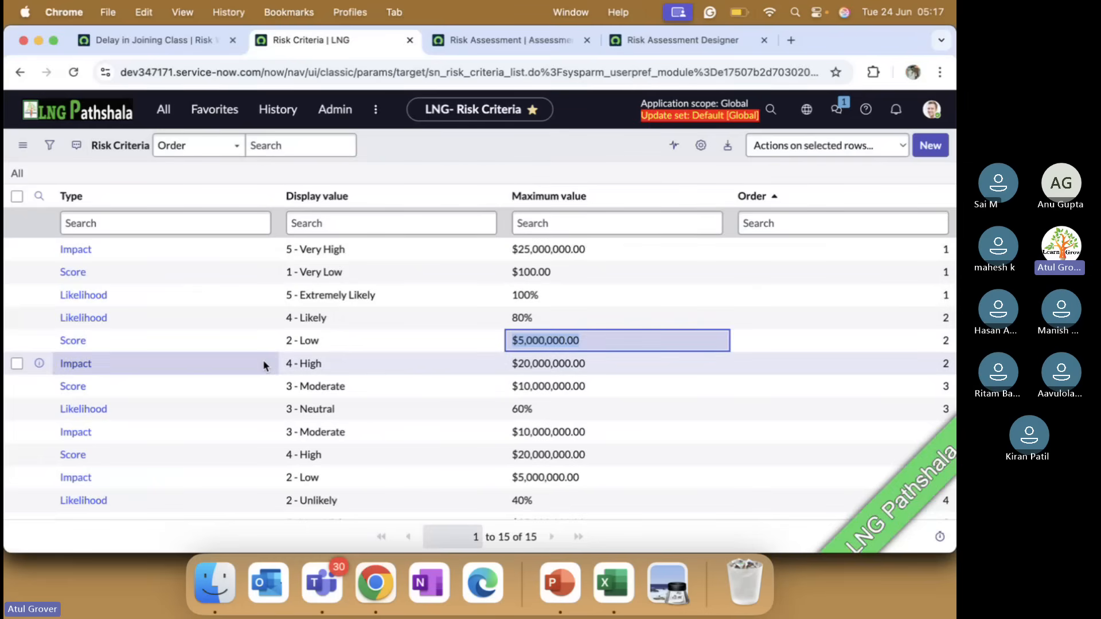
# From the Delay in Joining Class risk, open the inherent score's criteria record and inspect its currency max value
pyautogui.click(152, 40)
pyautogui.click(298, 473)
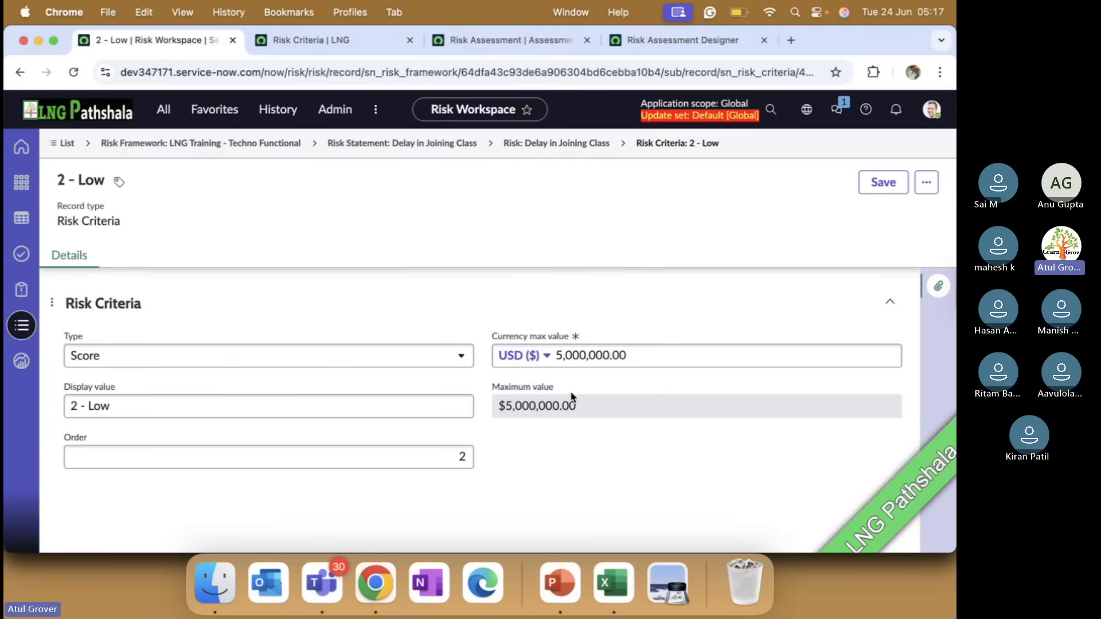
pyautogui.moveTo(559, 350); pyautogui.dragTo(654, 356)
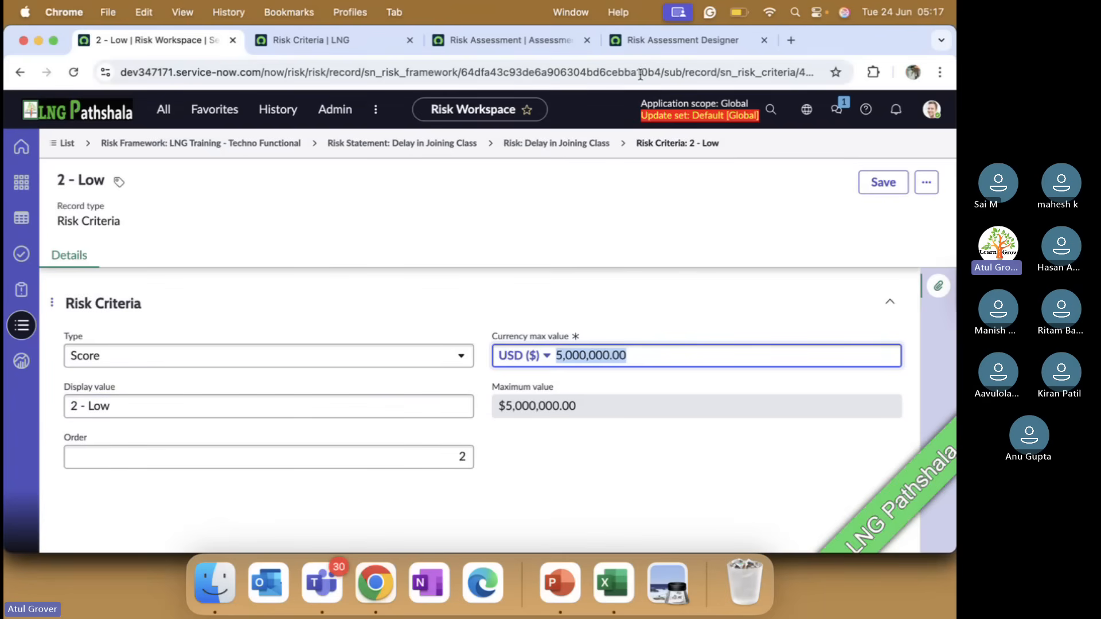
# Copy the maximum value of the 2 - Low score from the Risk Criteria list and return to the Delay in Joining Class risk
pyautogui.click(663, 40)
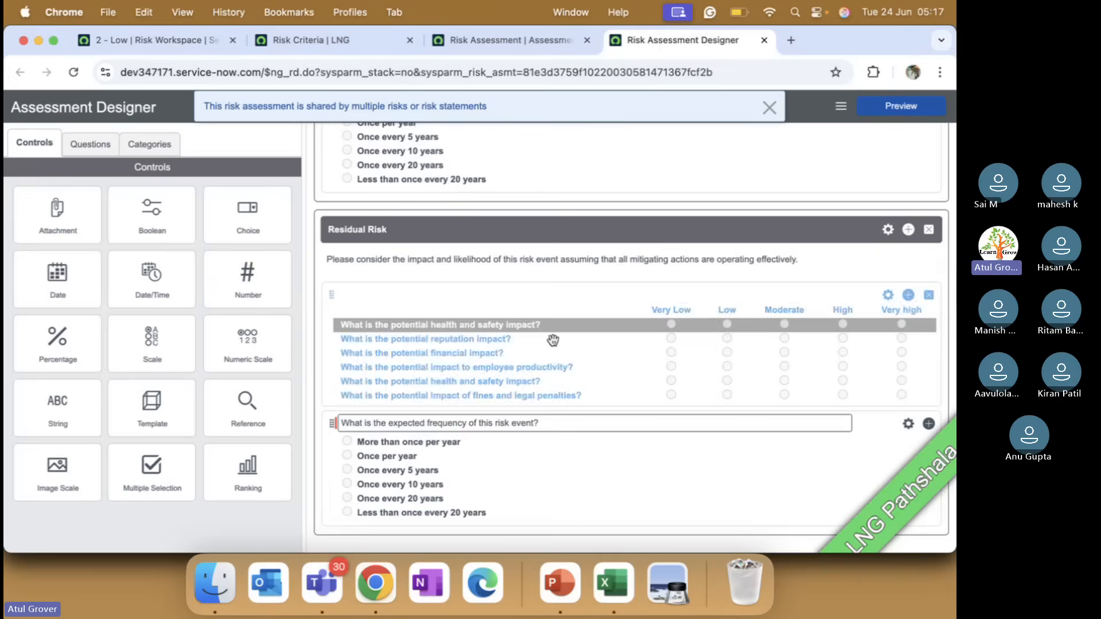
pyautogui.click(510, 40)
pyautogui.click(362, 40)
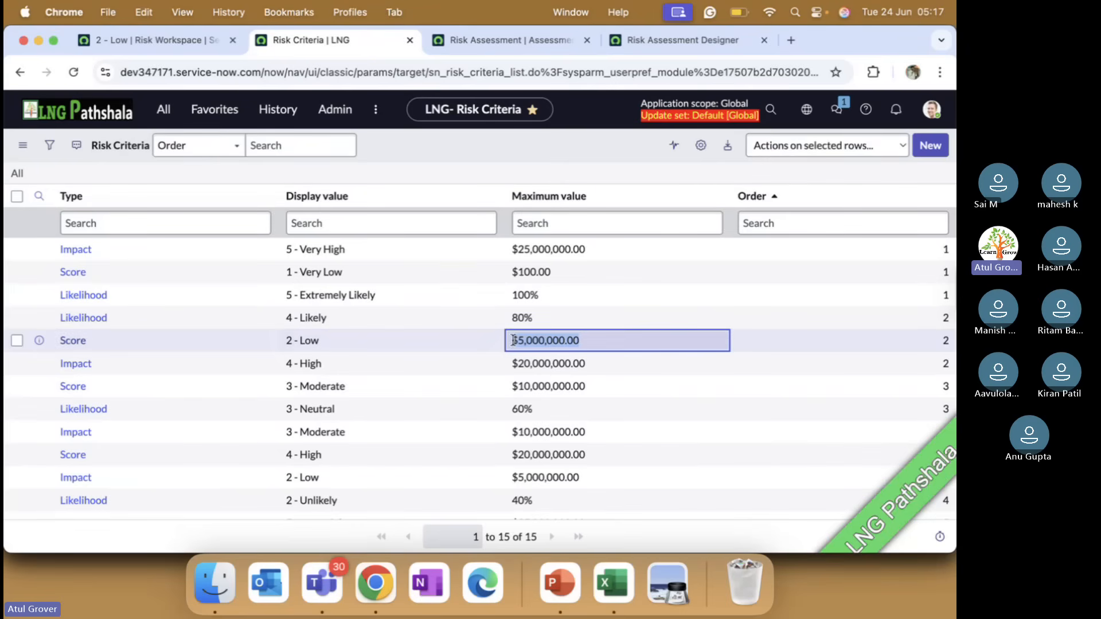
pyautogui.click(147, 40)
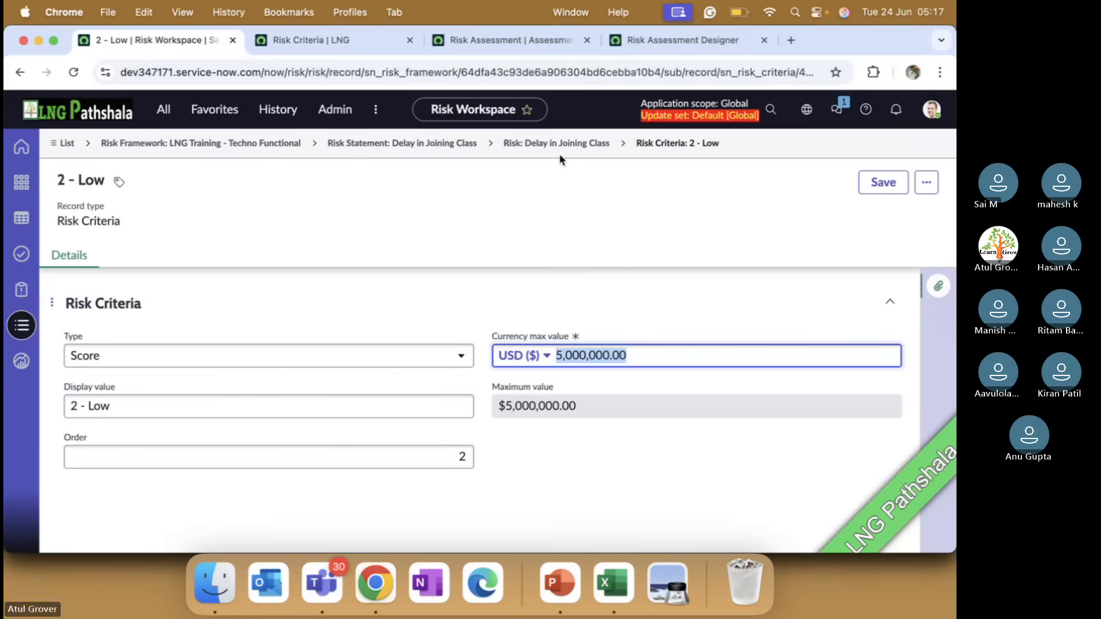
pyautogui.click(558, 143)
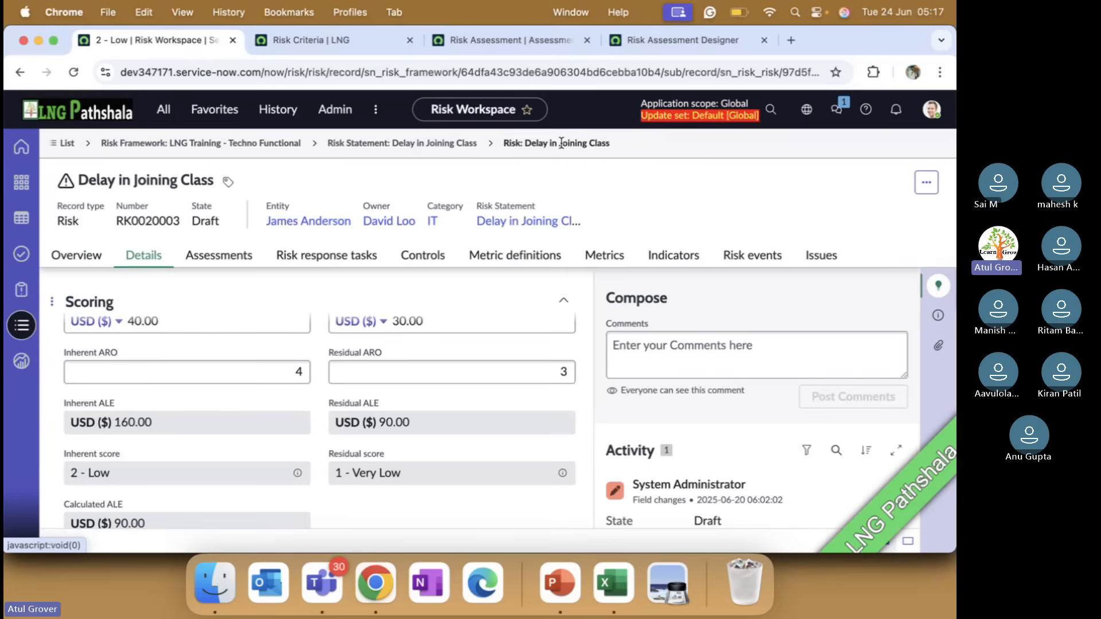
# Try to replace the risk's Inherent SLE with the copied $5,000,000.00 plus an extra zero
pyautogui.scroll(2, 409, 404)
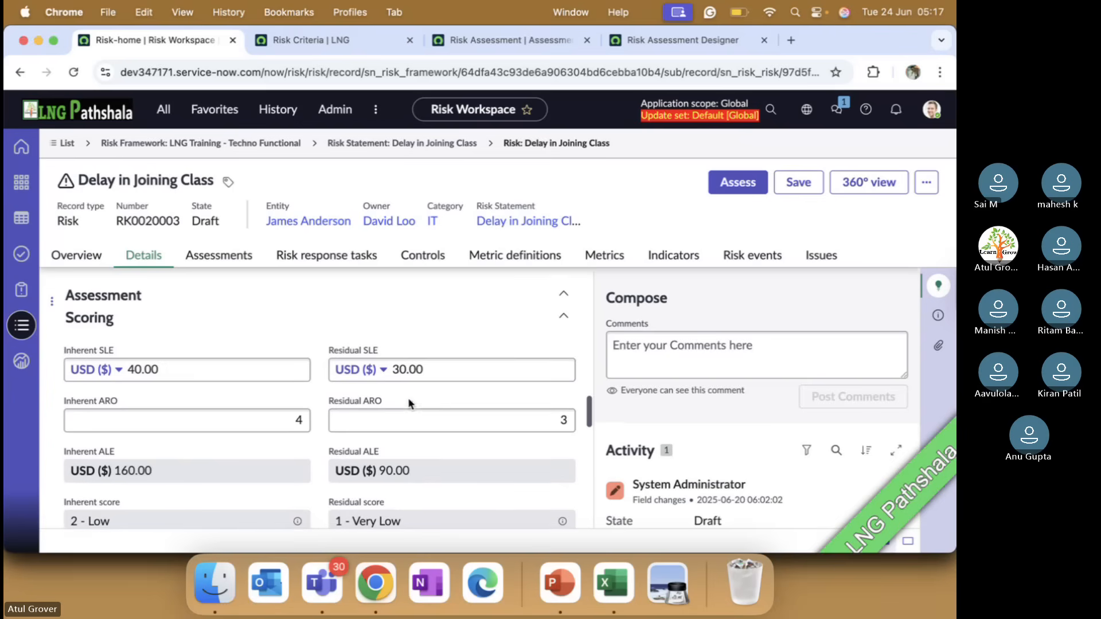
pyautogui.click(172, 370)
pyautogui.moveTo(172, 370); pyautogui.dragTo(135, 368)
pyautogui.write('$5,000,000.00')
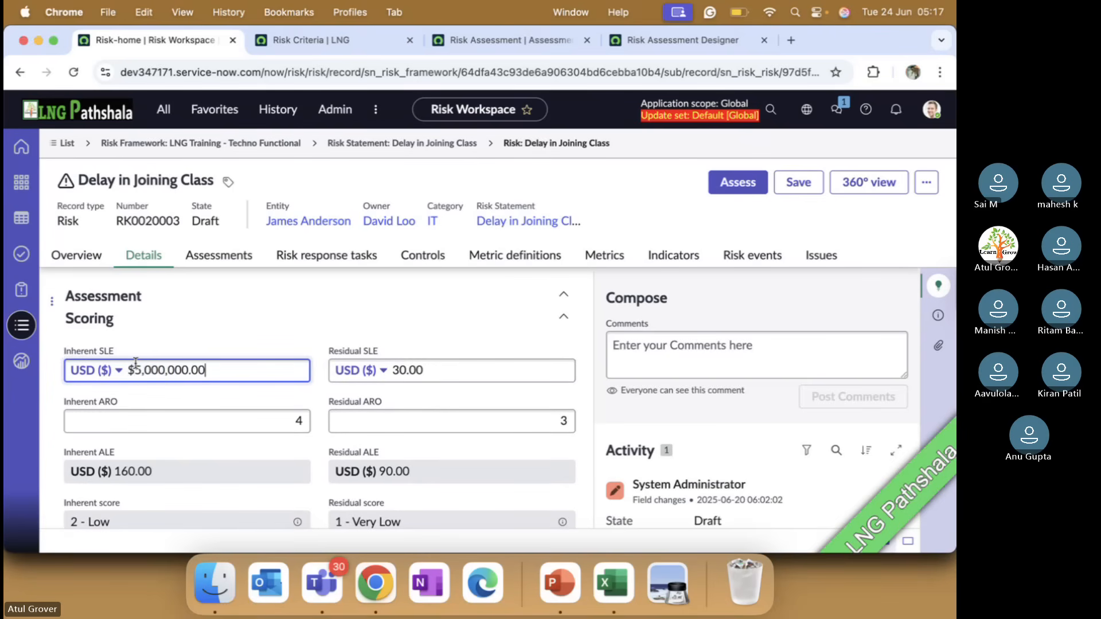
pyautogui.click(174, 370)
pyautogui.write('0')
pyautogui.click(398, 371)
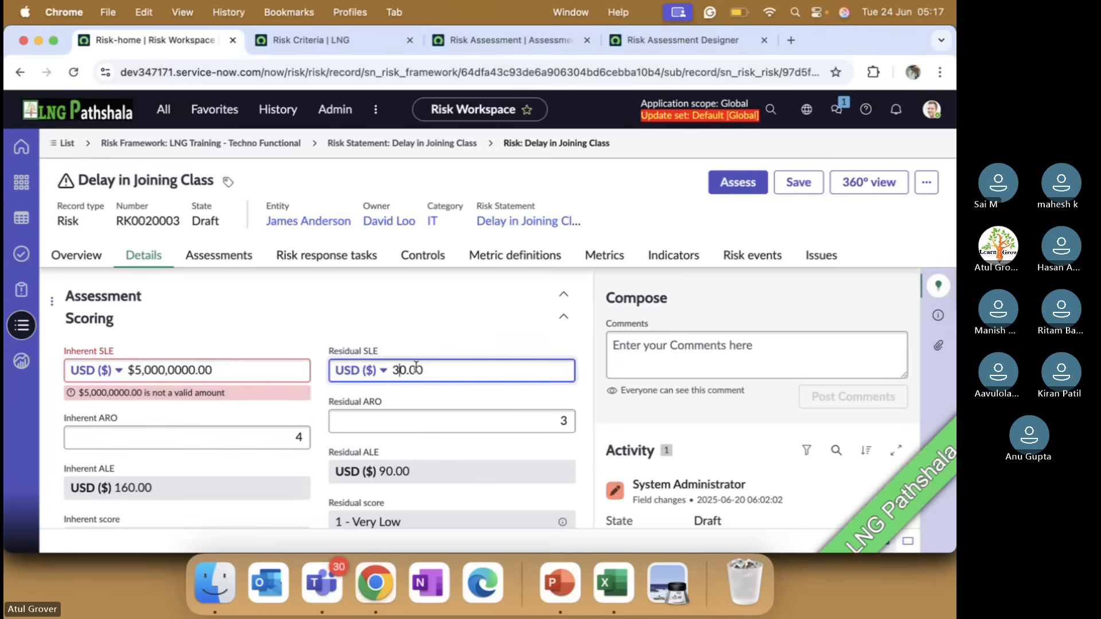
pyautogui.click(440, 368)
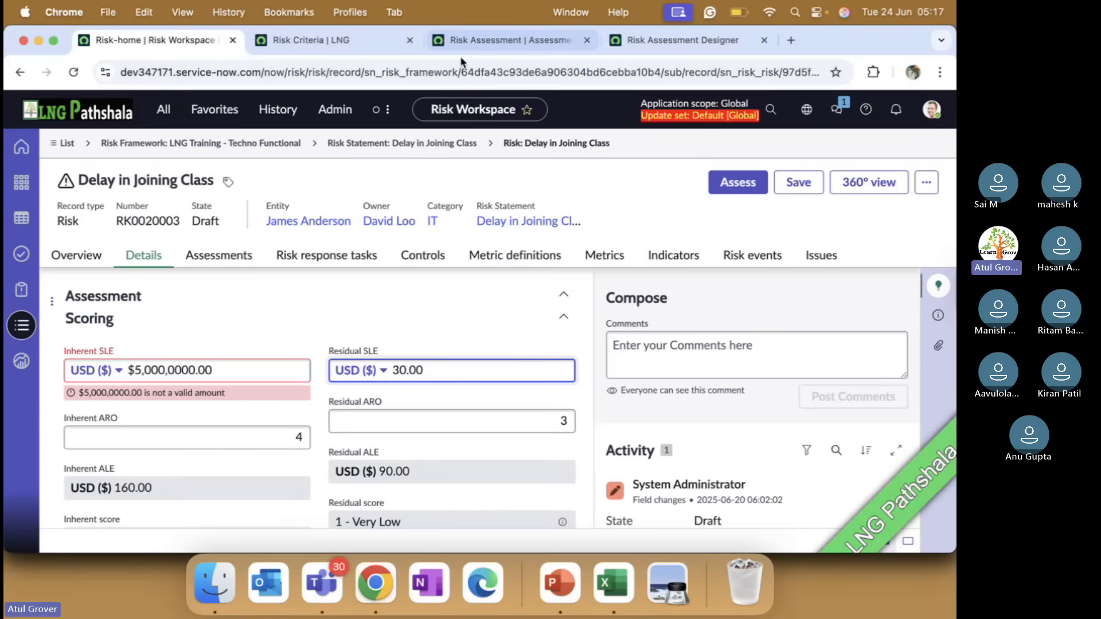
# Recheck the Risk Criteria maximum values and remove the extra zero from the risk's Inherent SLE, making it $5,000,000.00
pyautogui.click(363, 41)
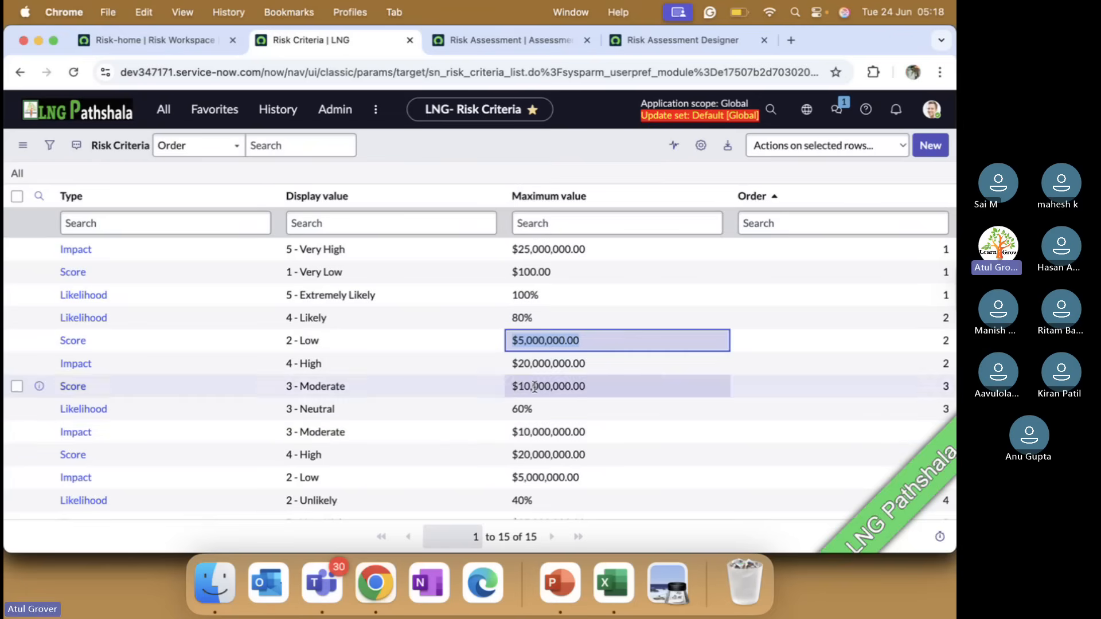
pyautogui.click(167, 41)
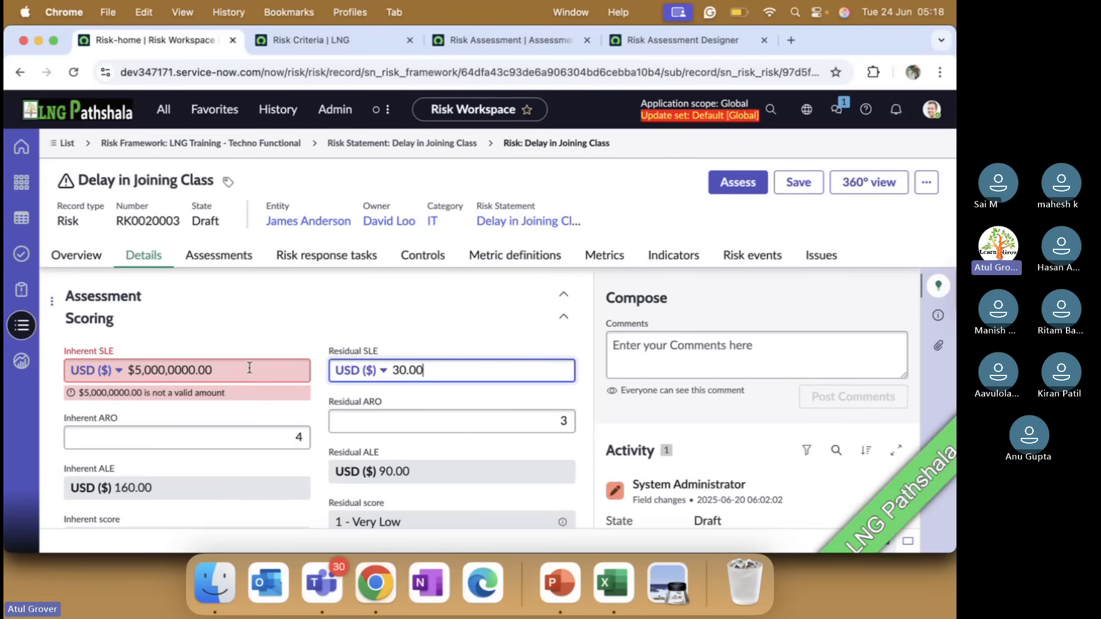
pyautogui.click(189, 370)
pyautogui.press('BackSpace')
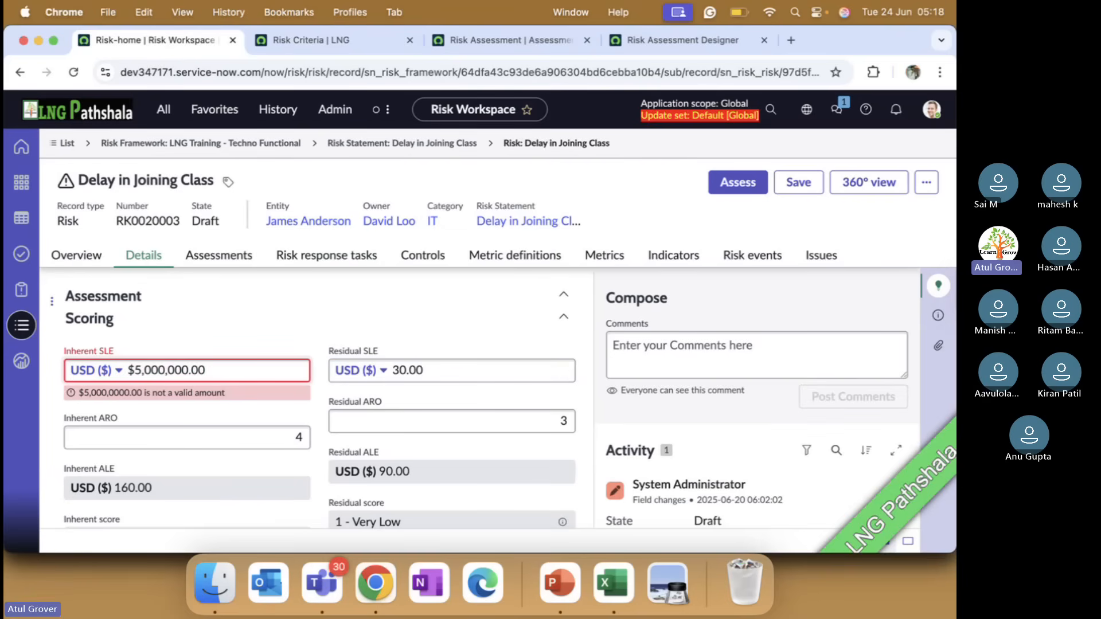
pyautogui.click(274, 333)
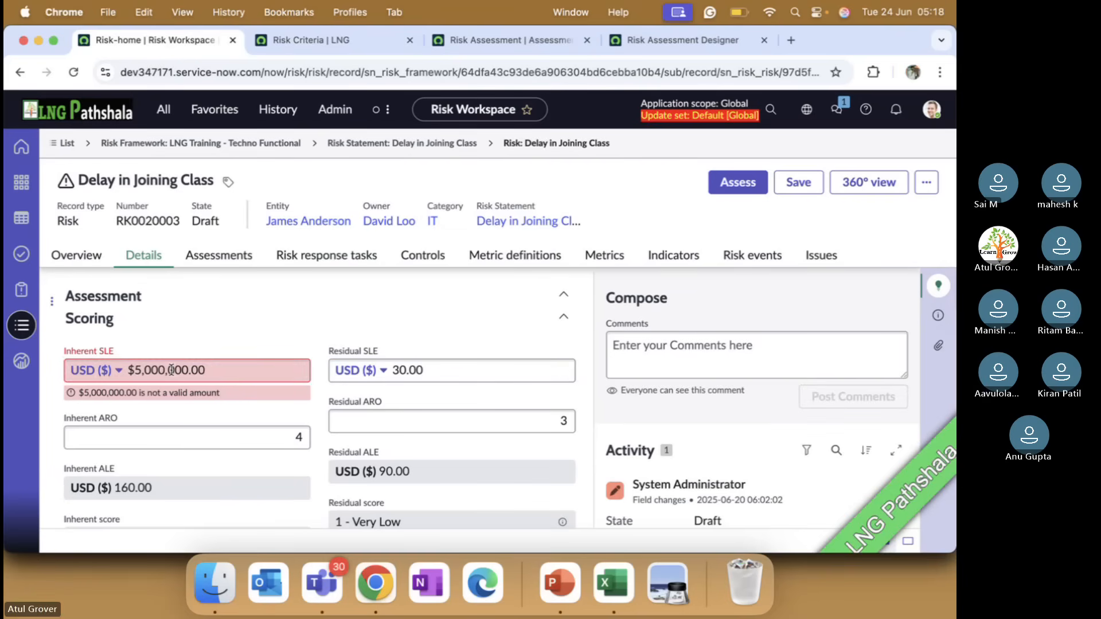
# Set the Inherent SLE of the Delay in Joining Class risk to 60,000,000.00 USD
pyautogui.moveTo(229, 371); pyautogui.dragTo(129, 376)
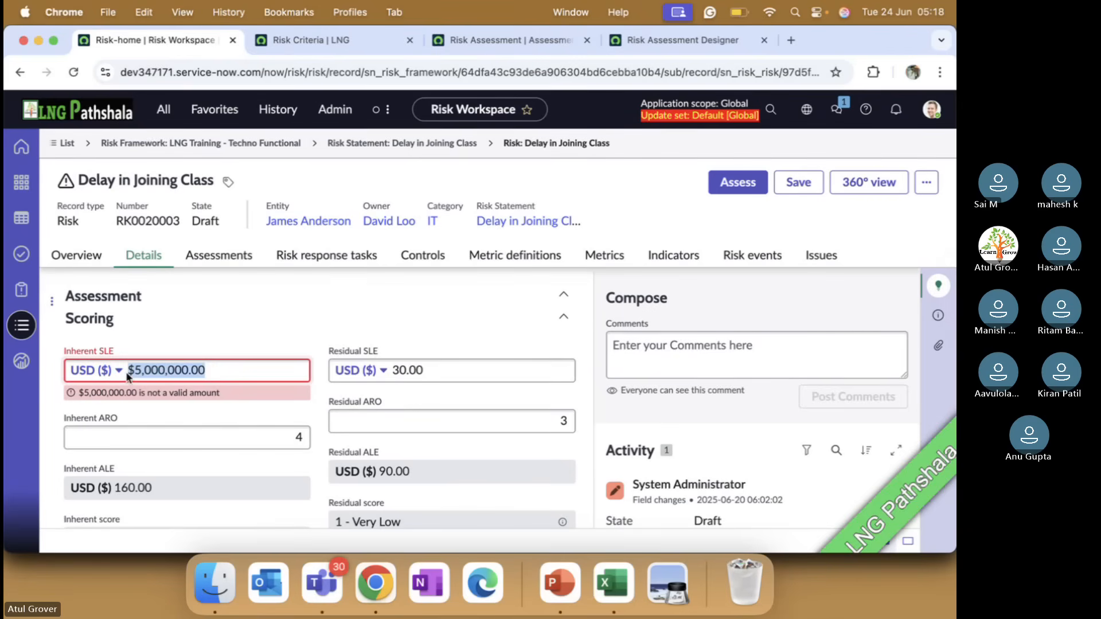
pyautogui.write('60,000,0')
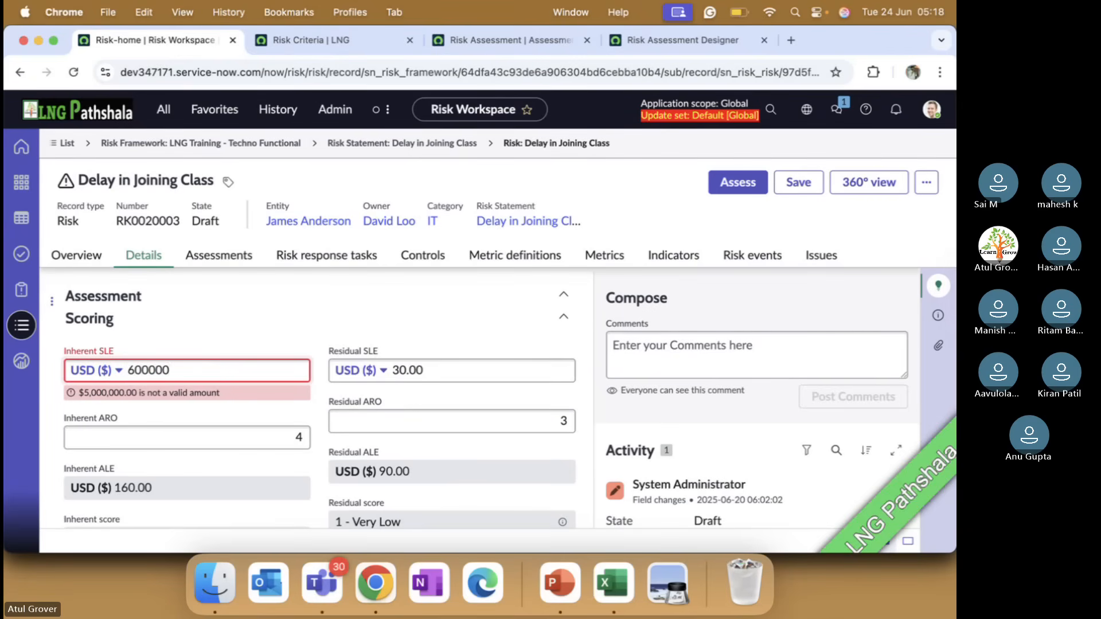
pyautogui.write('000')
pyautogui.click(221, 326)
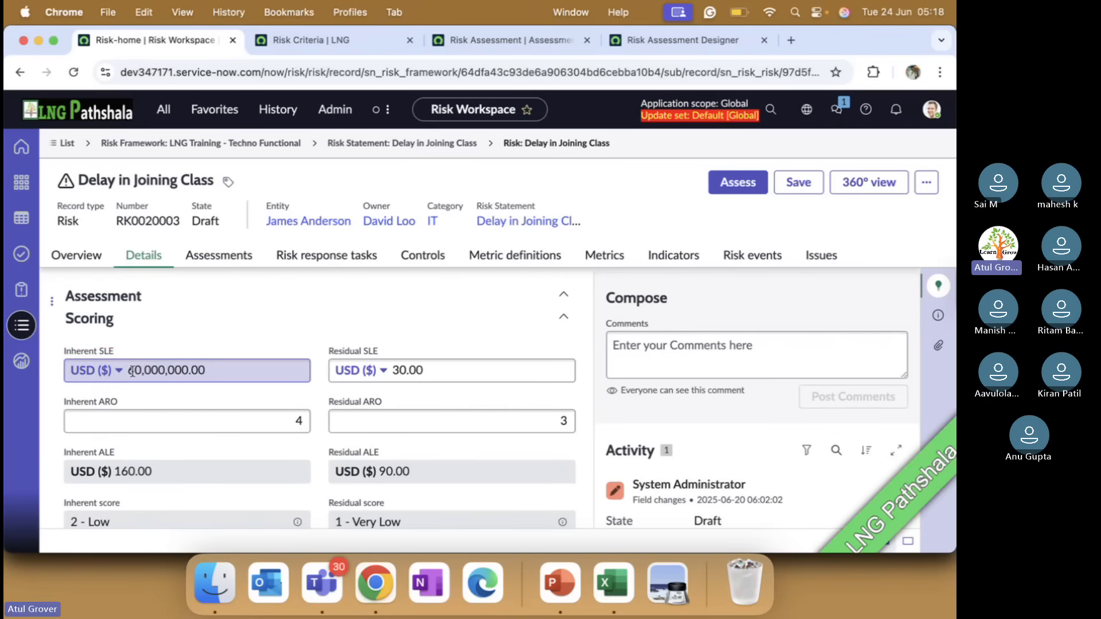
pyautogui.moveTo(130, 372); pyautogui.dragTo(204, 368)
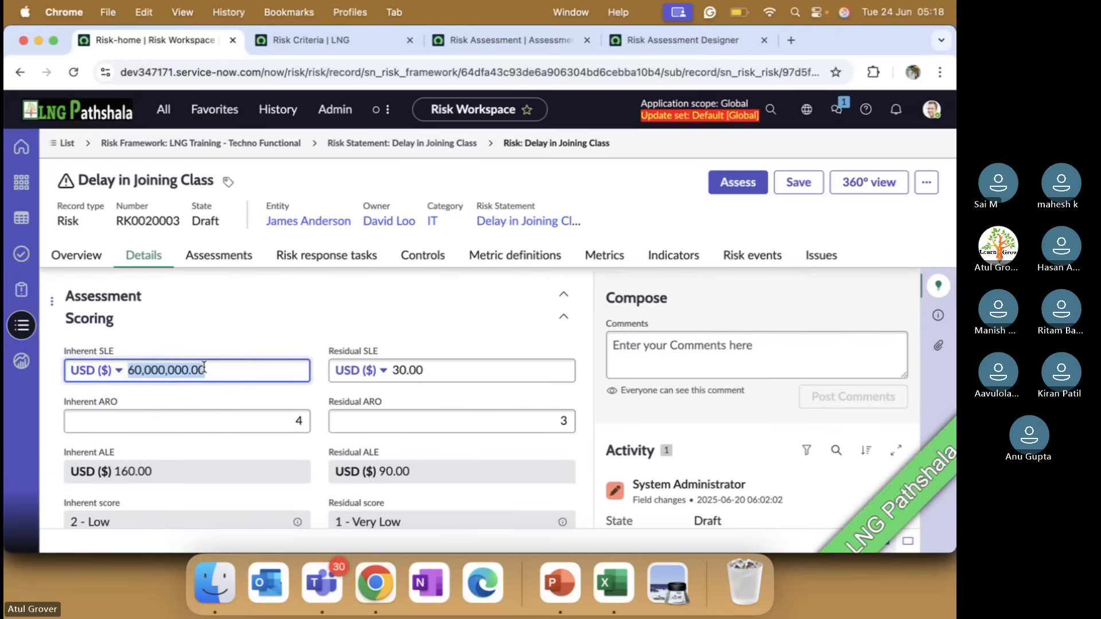
# Set the Residual SLE to 50,000,000.00 USD and save the risk
pyautogui.click(401, 371)
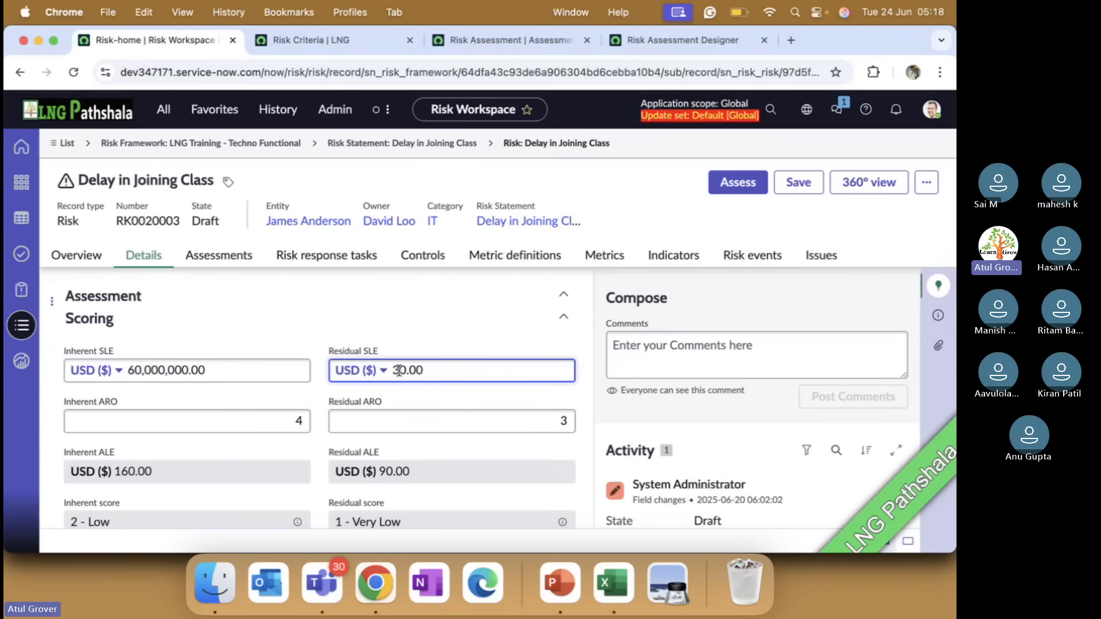
pyautogui.press('BackSpace')
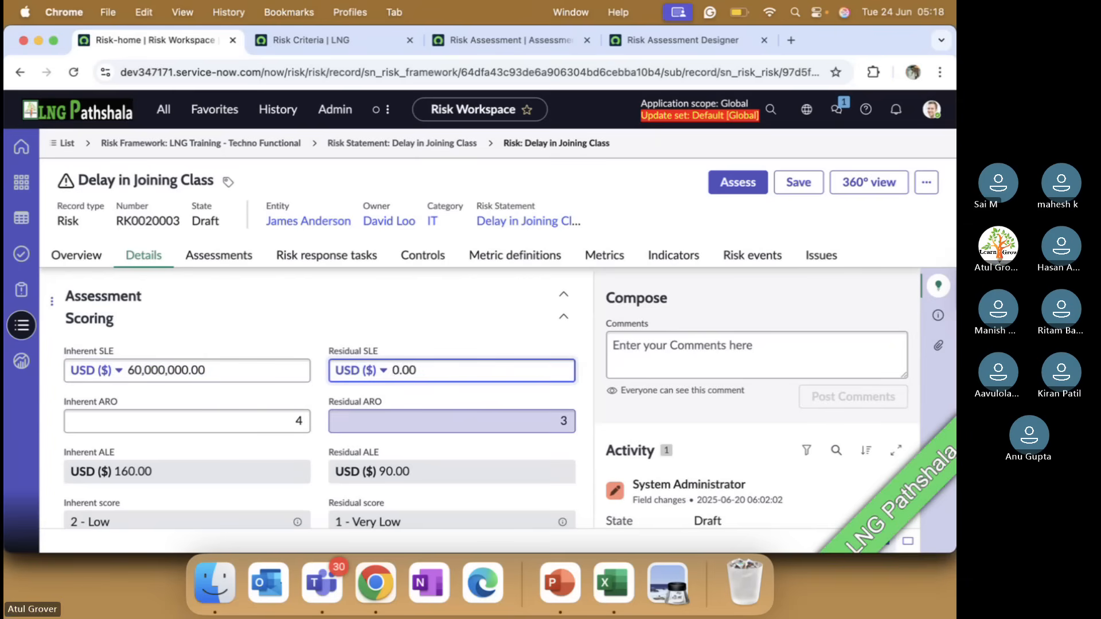
pyautogui.write('5000000')
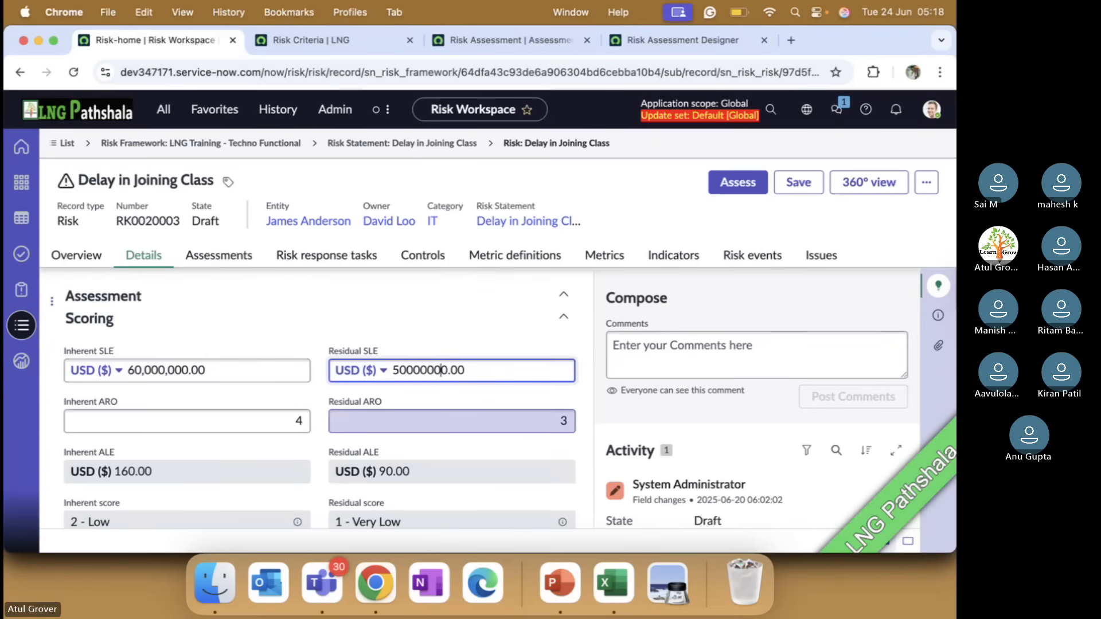
pyautogui.click(422, 425)
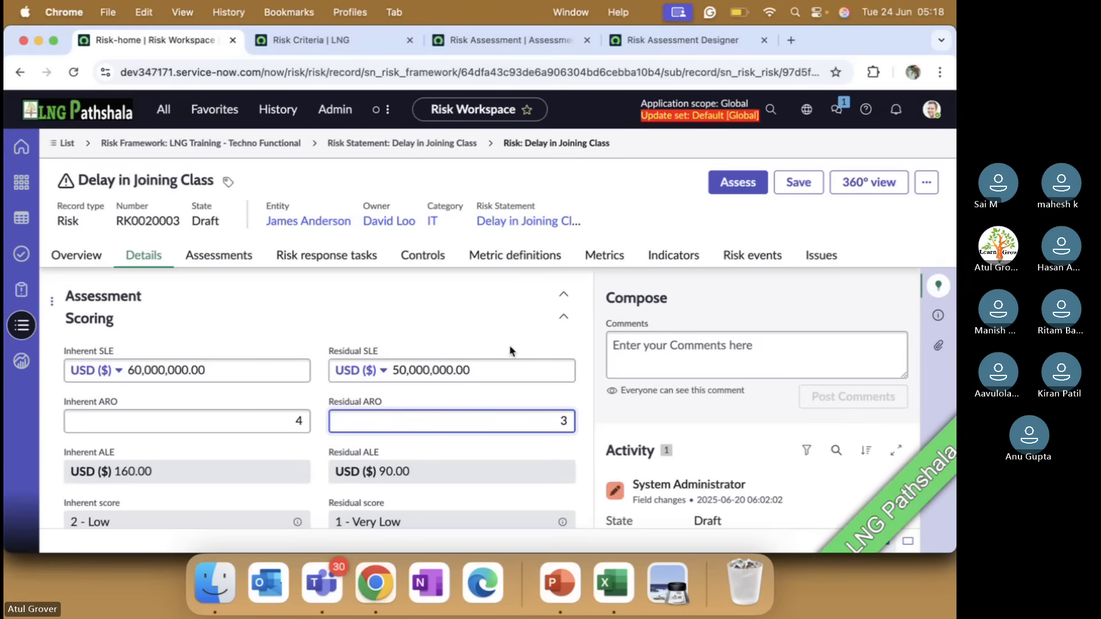
pyautogui.click(799, 185)
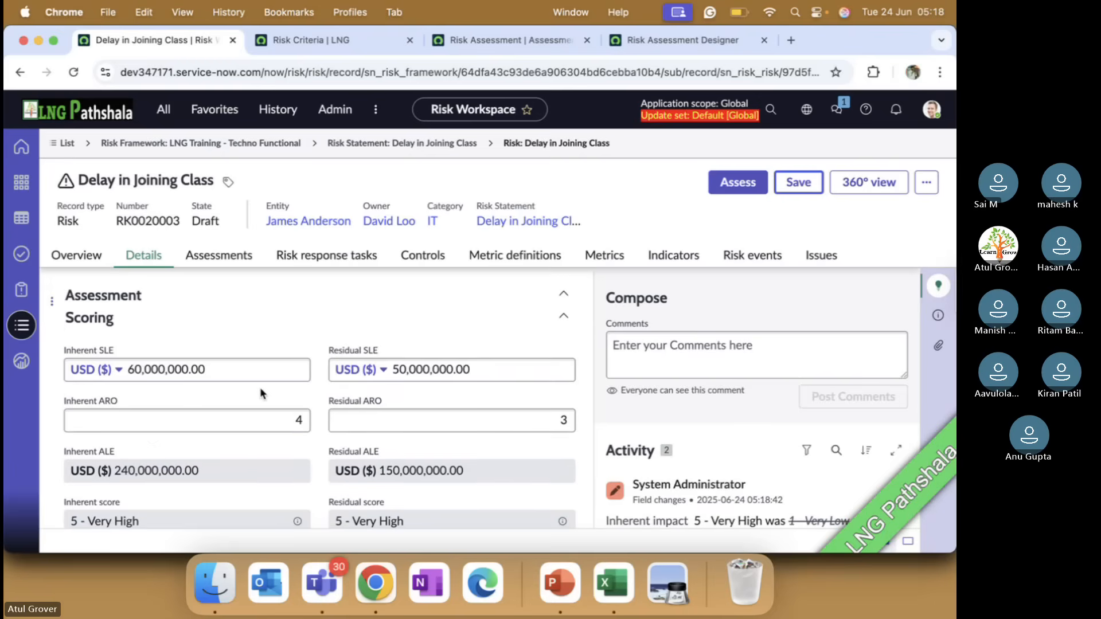
# Check the recalculated inherent and residual scores in the risk's Scoring section
pyautogui.scroll(-2, 259, 394)
pyautogui.moveTo(142, 417); pyautogui.dragTo(118, 418)
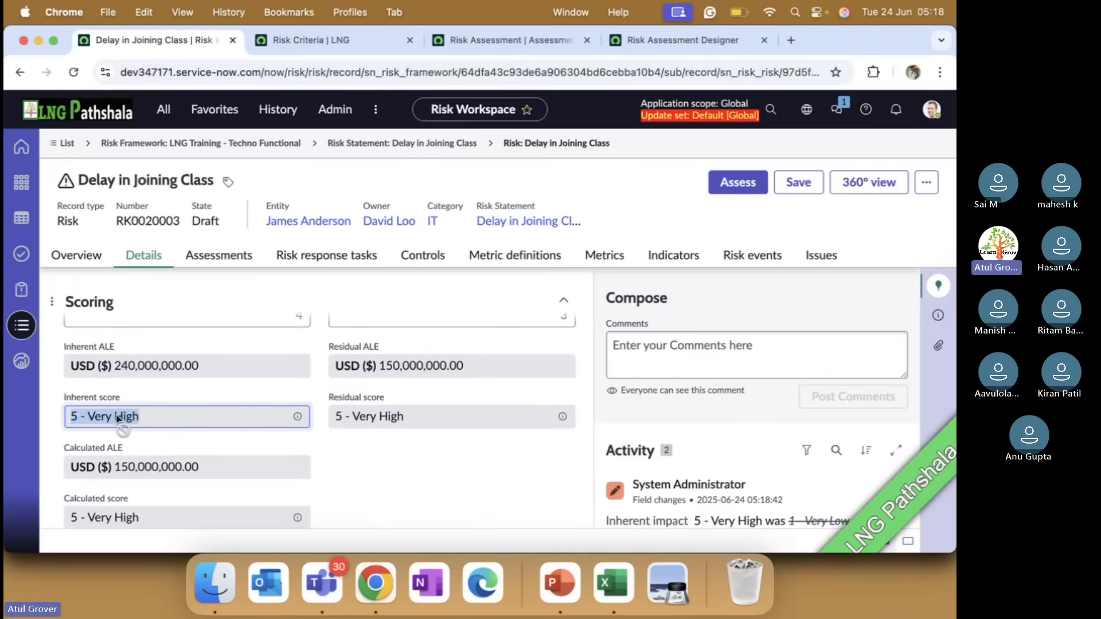
pyautogui.moveTo(427, 421); pyautogui.dragTo(326, 427)
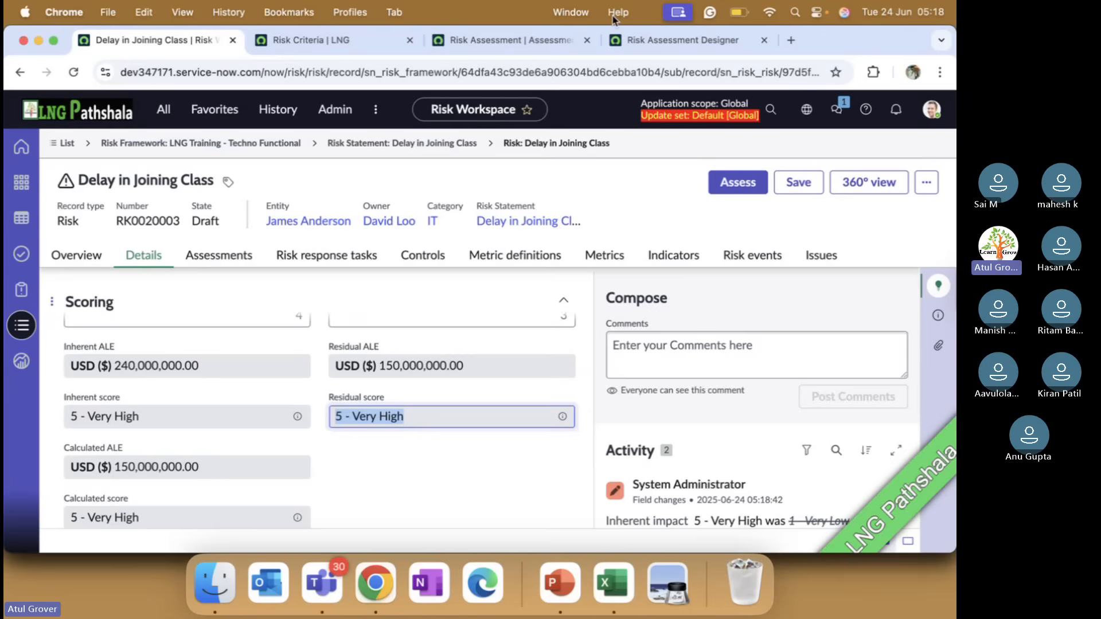
# Filter the Risk Criteria list to show only entries of type Score
pyautogui.click(349, 37)
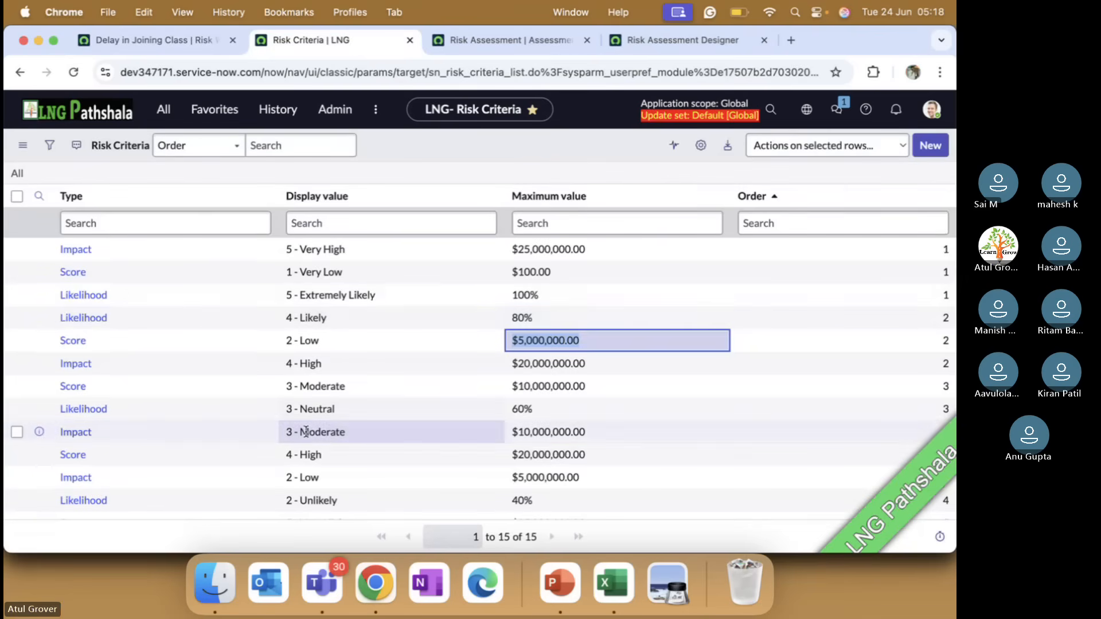
pyautogui.scroll(-1, 316, 431)
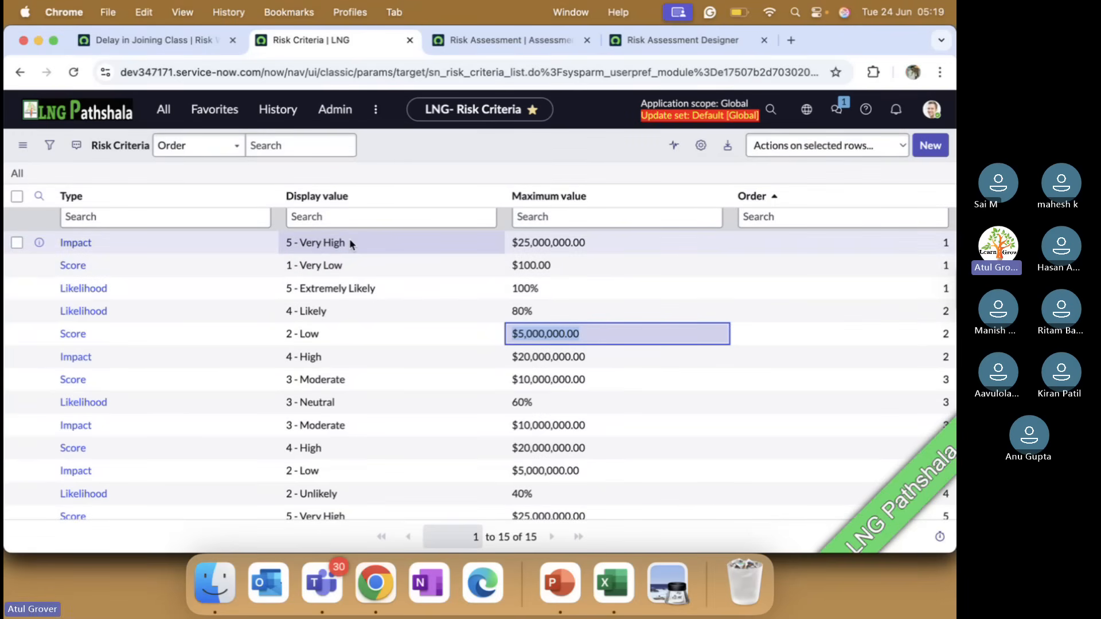
pyautogui.rightClick(75, 270)
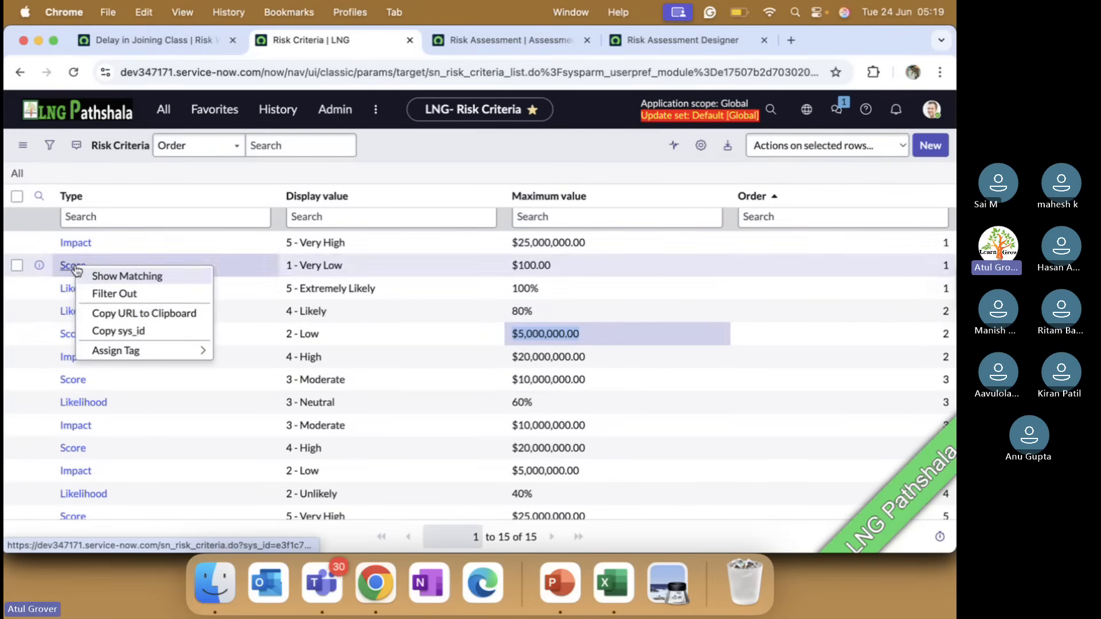
pyautogui.click(98, 274)
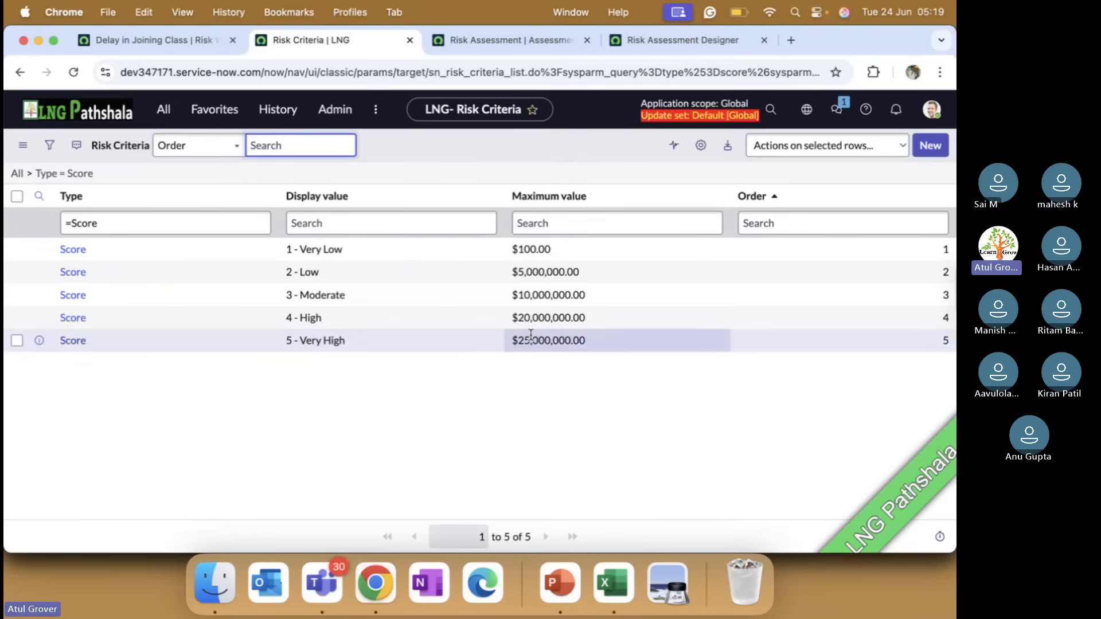
# Switch to PowerPoint and go to the Risk creation slide to read the ALE, SLE and ARO definitions
pyautogui.click(198, 41)
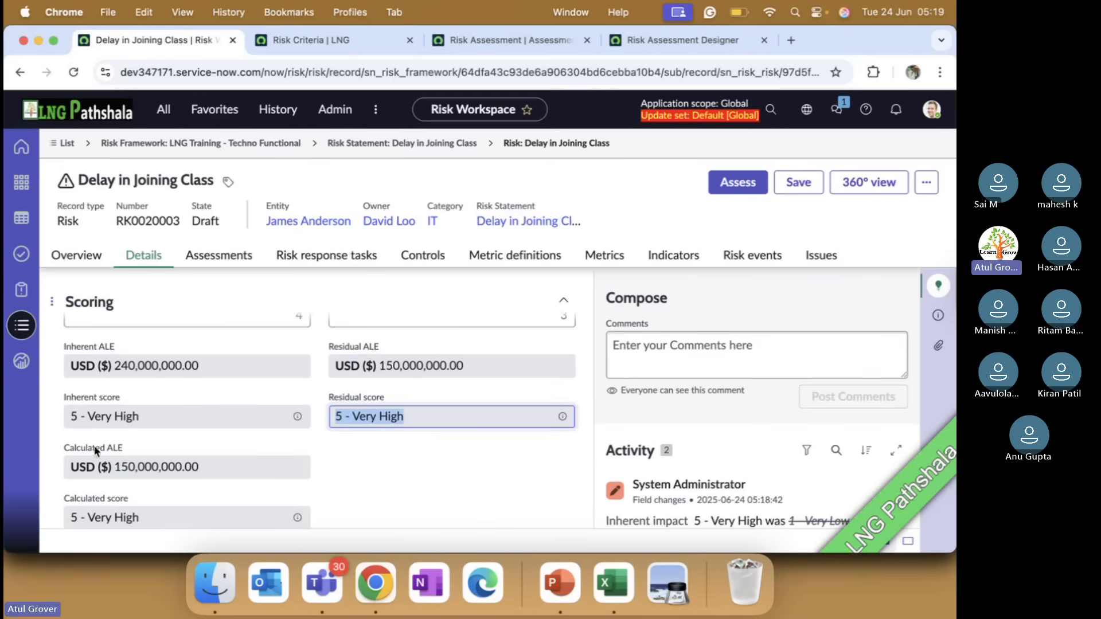
pyautogui.click(498, 41)
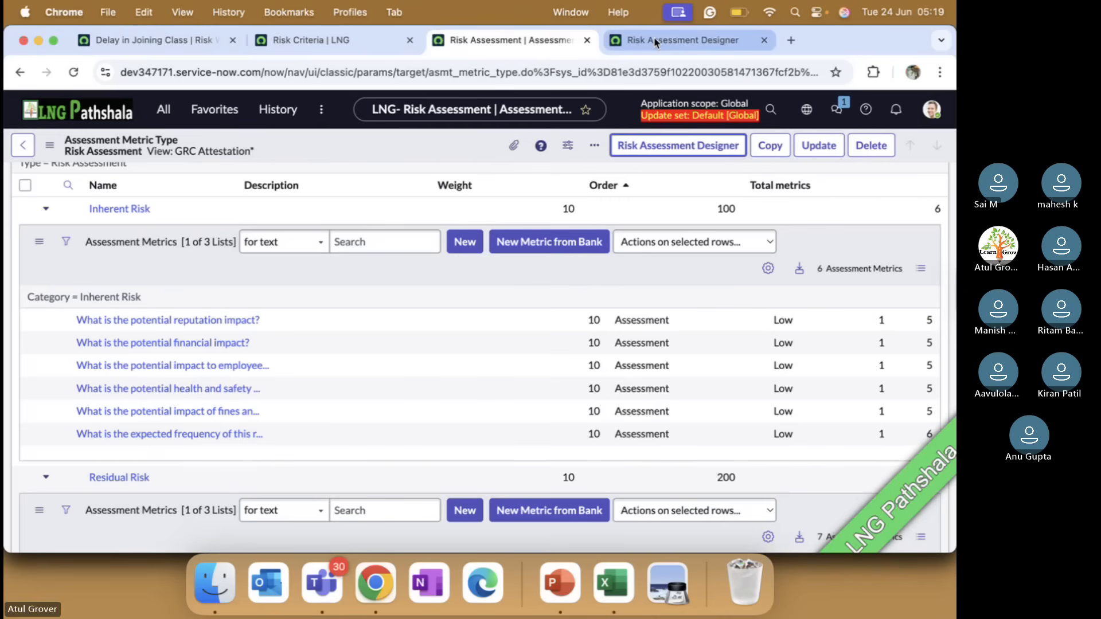
pyautogui.click(561, 593)
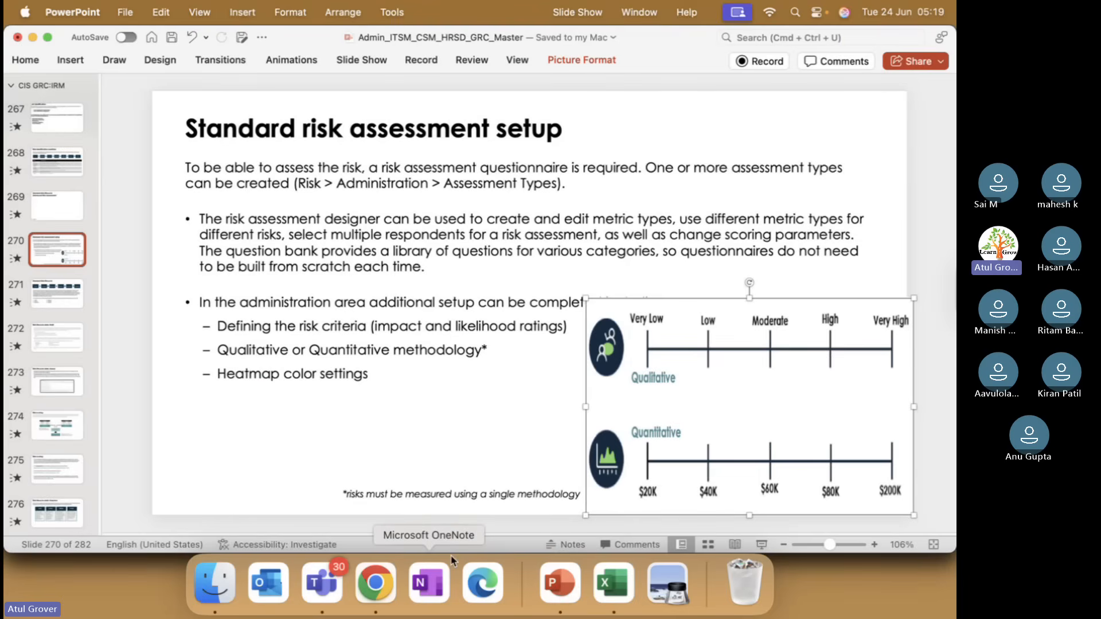
pyautogui.scroll(2, 310, 490)
pyautogui.scroll(2, 311, 489)
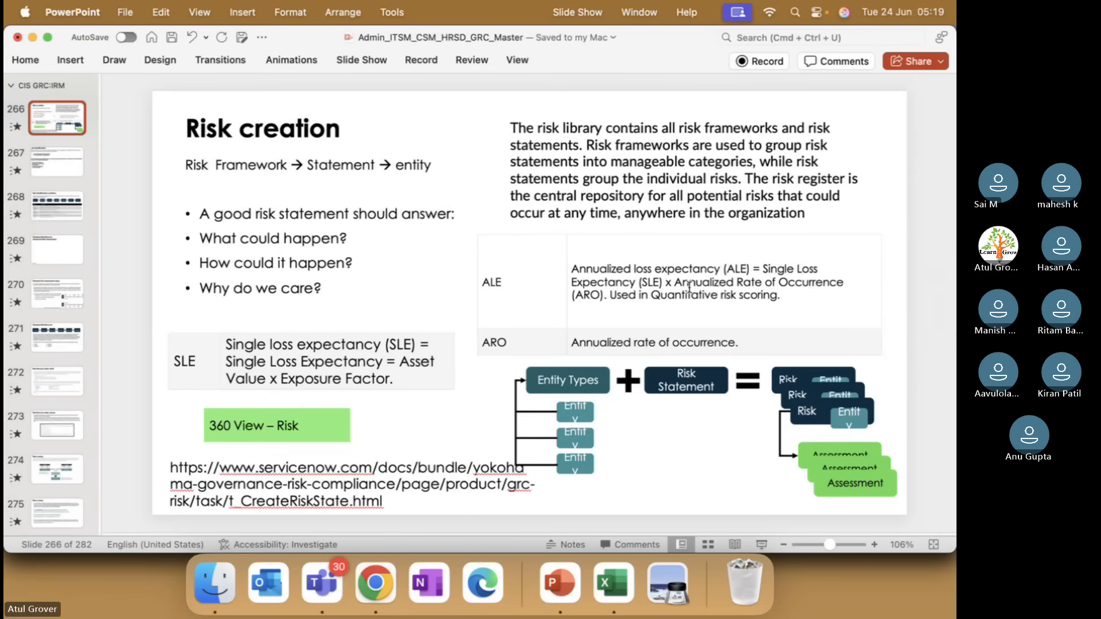
# Return to Chrome and compare the Delay in Joining Class risk's SLE, ARO and ALE fields with the slide's ALE formula
pyautogui.press('super+Tab')
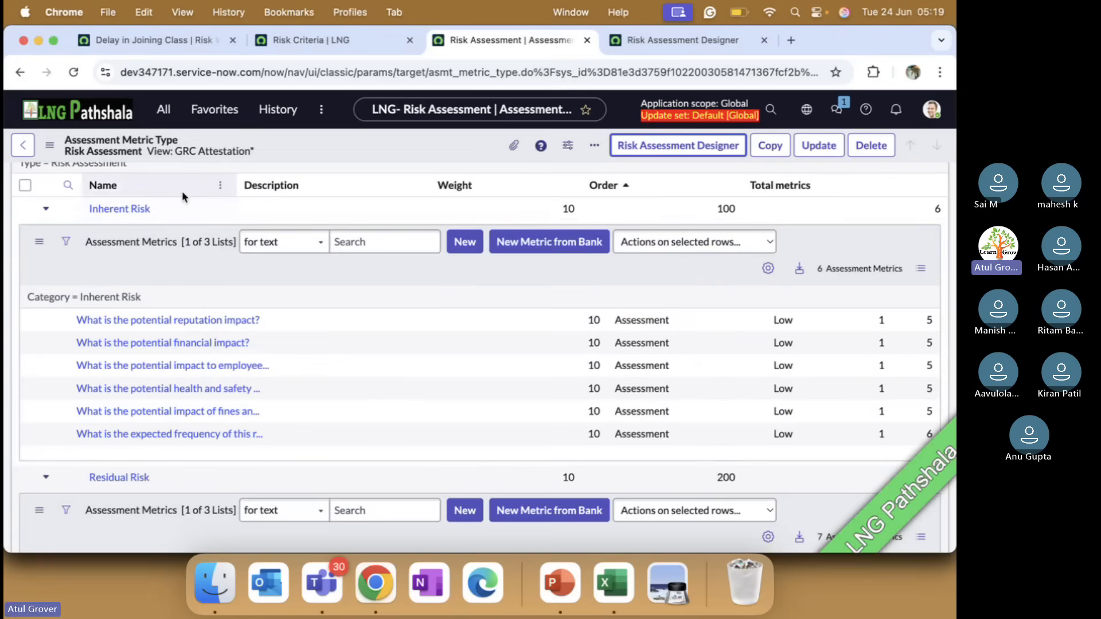
pyautogui.click(157, 40)
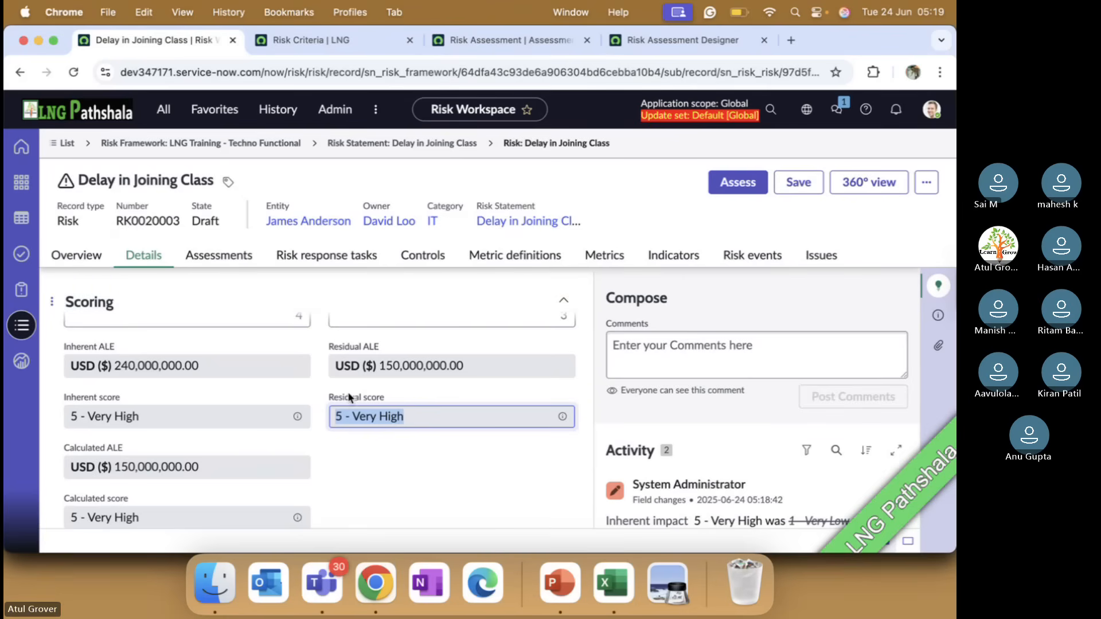
pyautogui.scroll(1, 350, 397)
pyautogui.scroll(5, 349, 397)
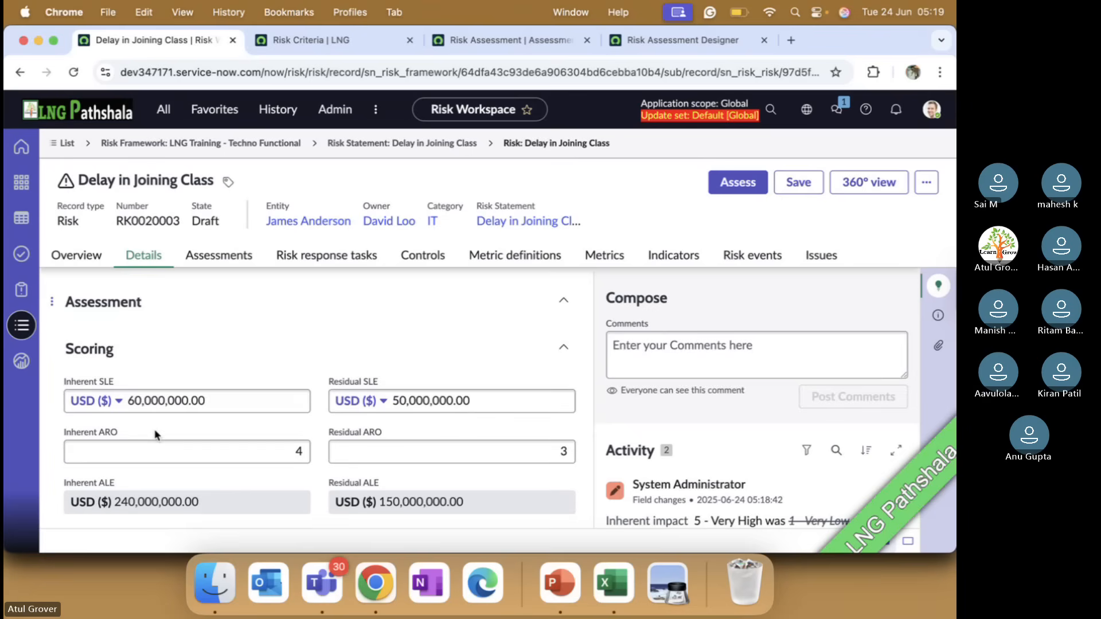
pyautogui.scroll(-2, 155, 436)
pyautogui.scroll(1, 155, 435)
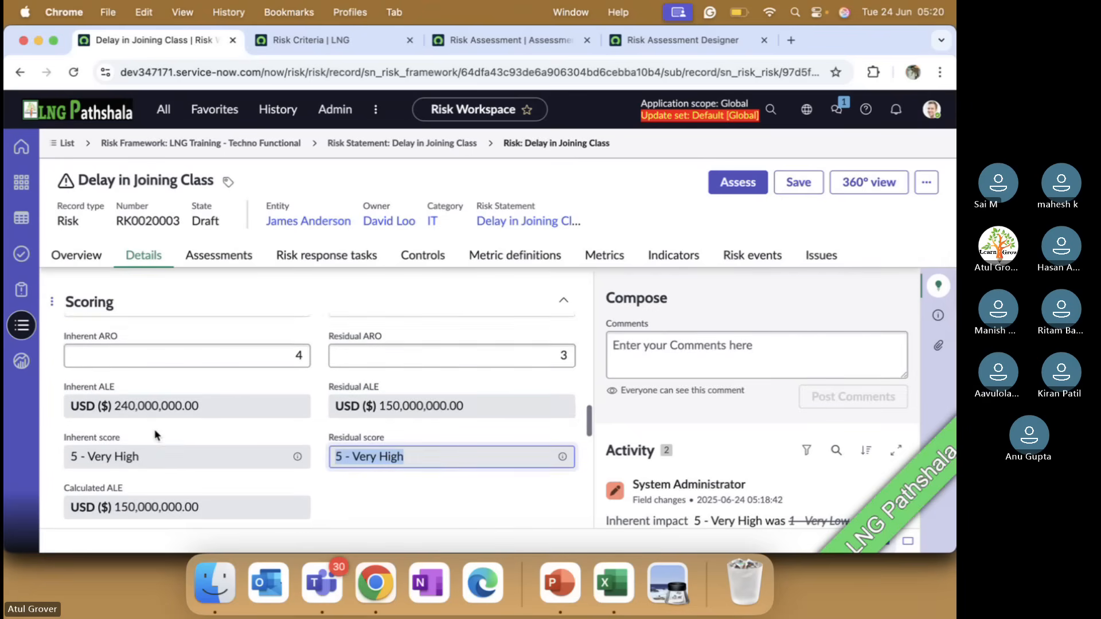
pyautogui.scroll(1, 155, 436)
pyautogui.scroll(2, 167, 435)
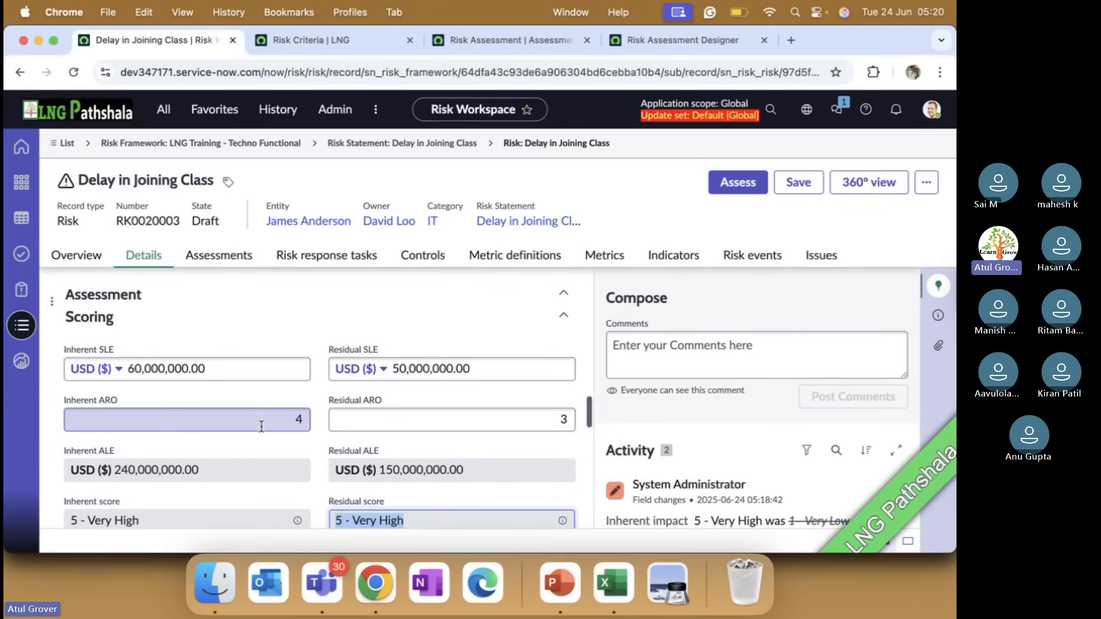
pyautogui.press('super+Tab')
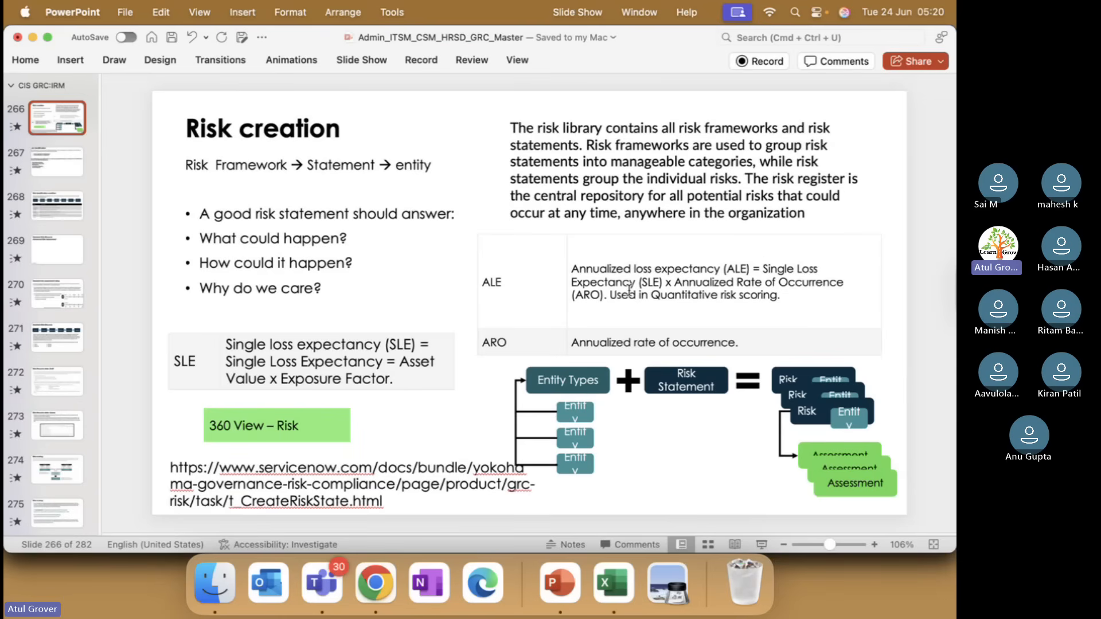
pyautogui.press('super+Tab')
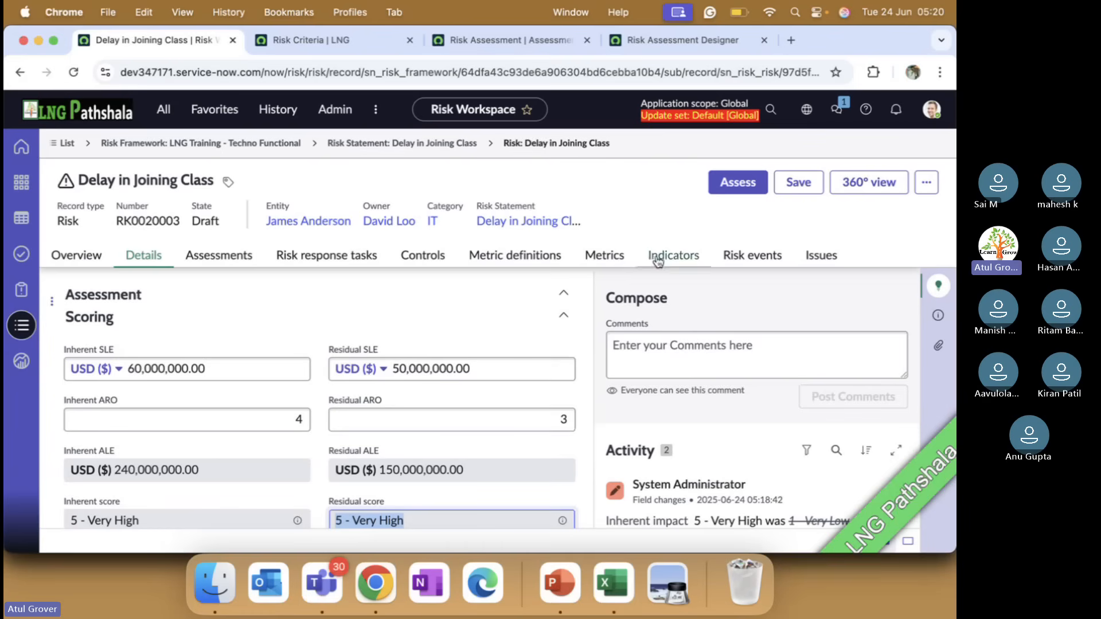
# Set the risk's Inherent SLE to 6.00 USD and Residual SLE to 5.00 USD, and save the risk
pyautogui.doubleClick(211, 367)
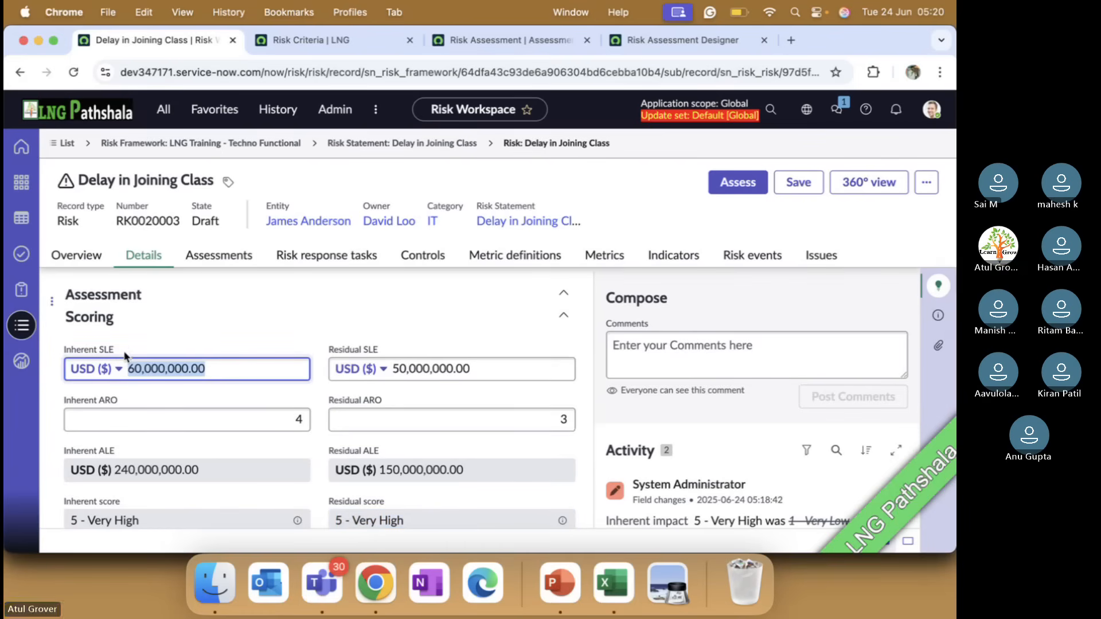
pyautogui.write('6')
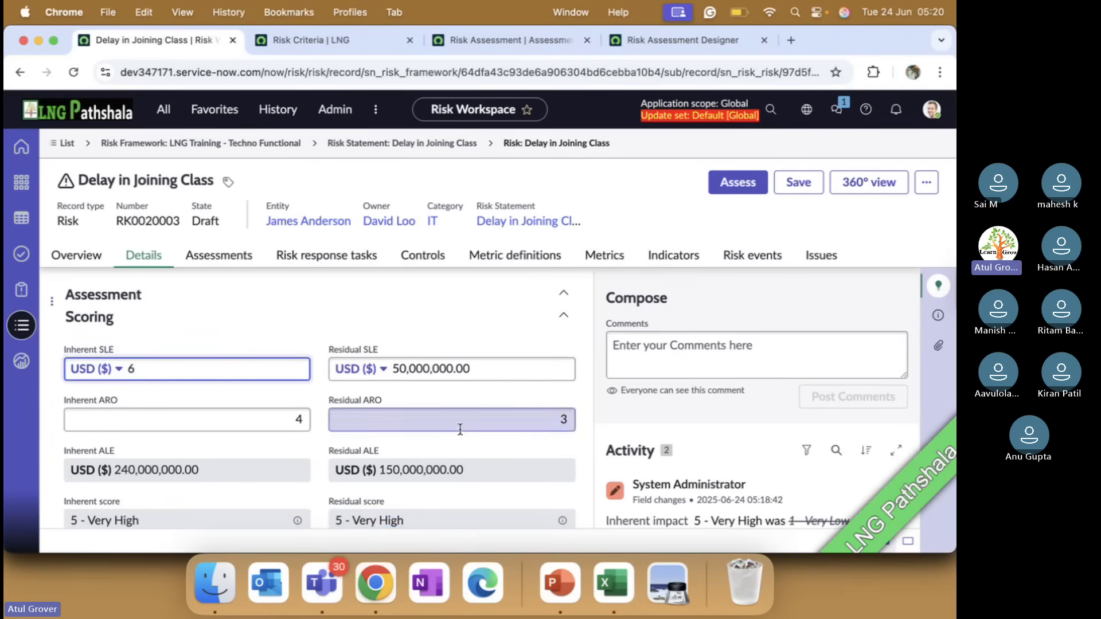
pyautogui.moveTo(400, 367); pyautogui.dragTo(556, 364)
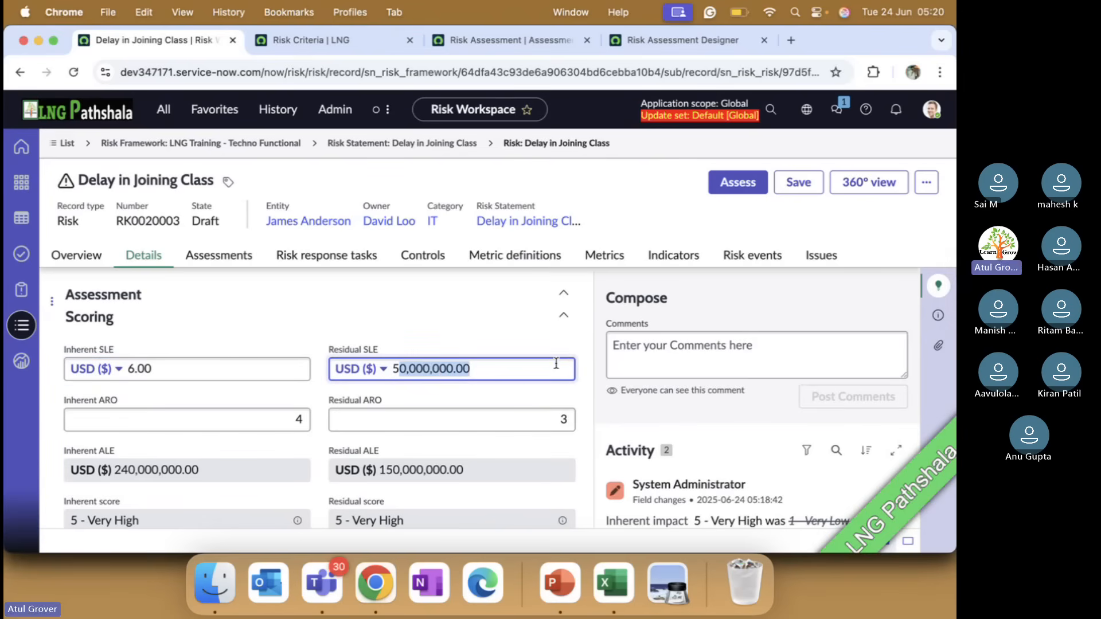
pyautogui.write('55')
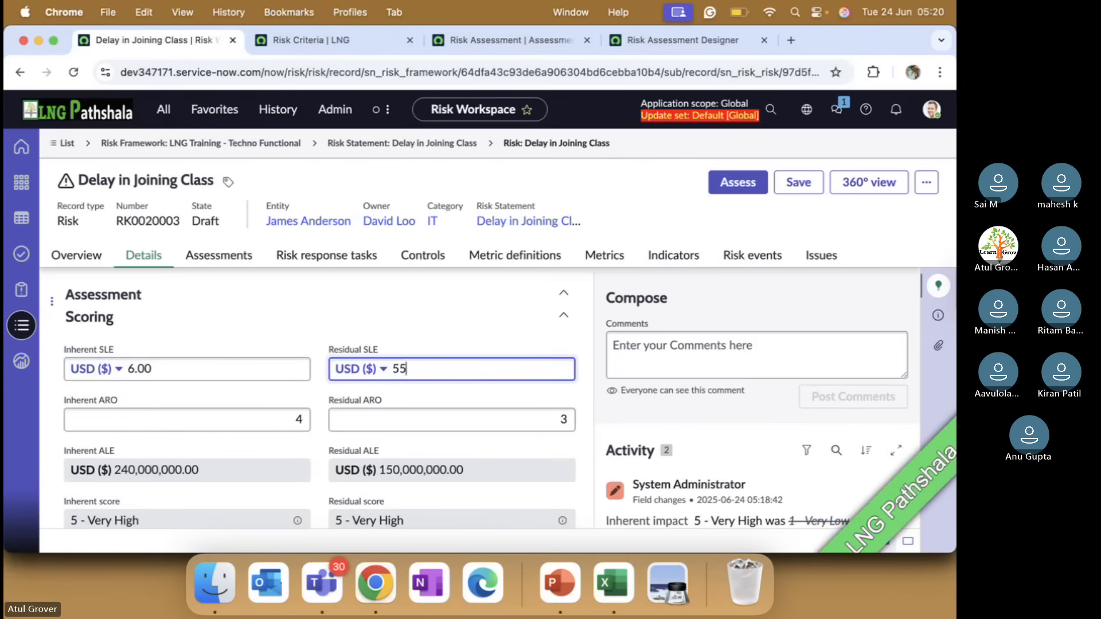
pyautogui.press('BackSpace')
pyautogui.click(798, 183)
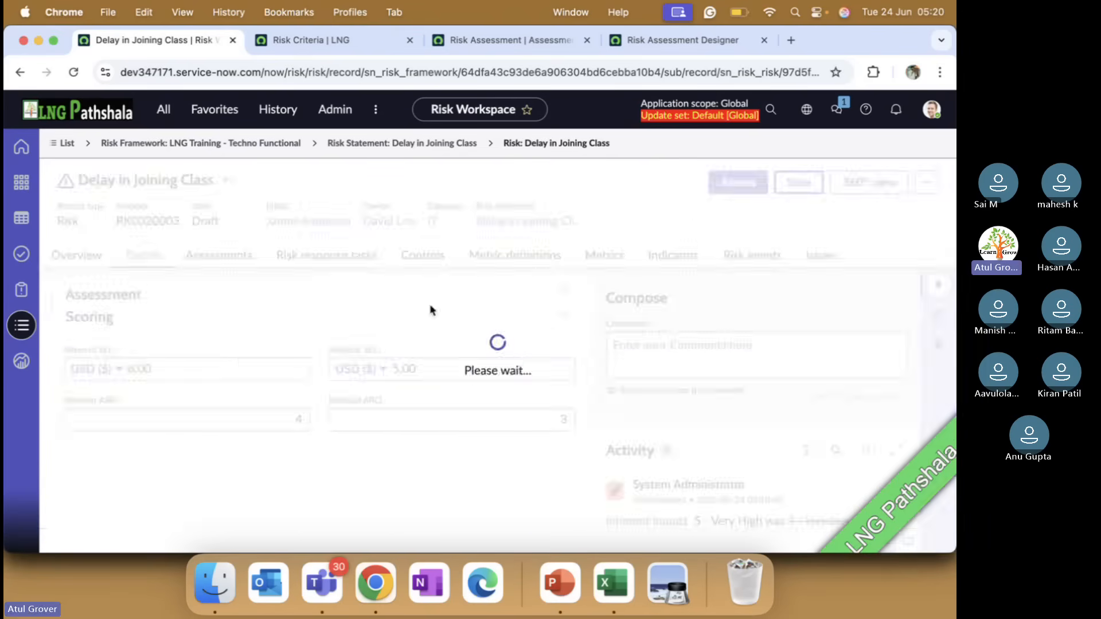
# Compare the recalculated ALE values and scores of the risk with the maximum values in the Score criteria list
pyautogui.scroll(-2, 436, 311)
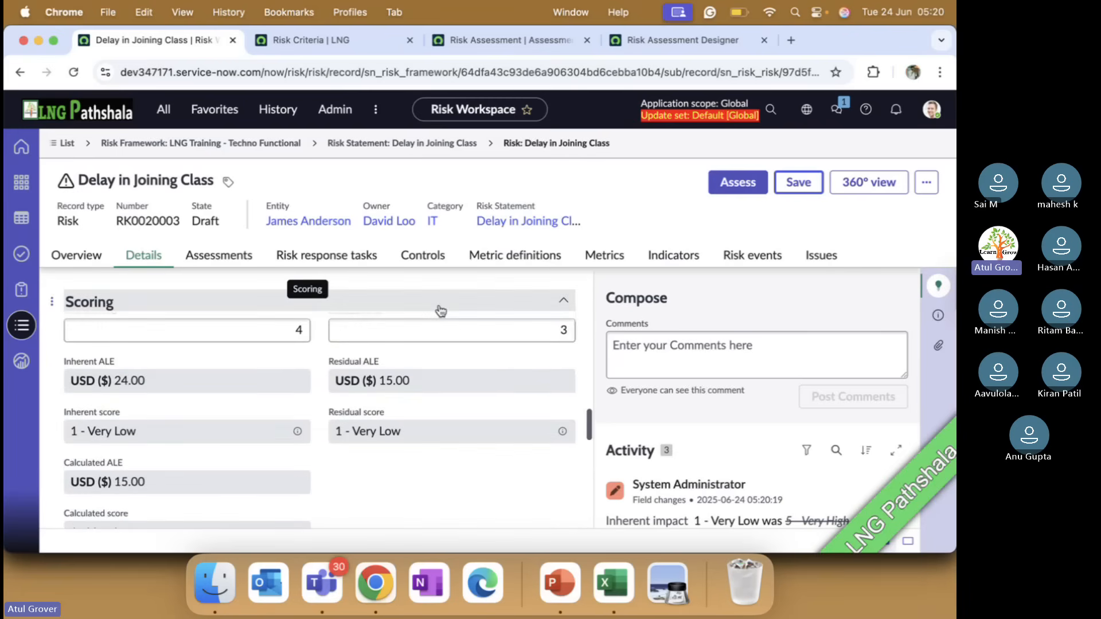
pyautogui.scroll(-1, 440, 311)
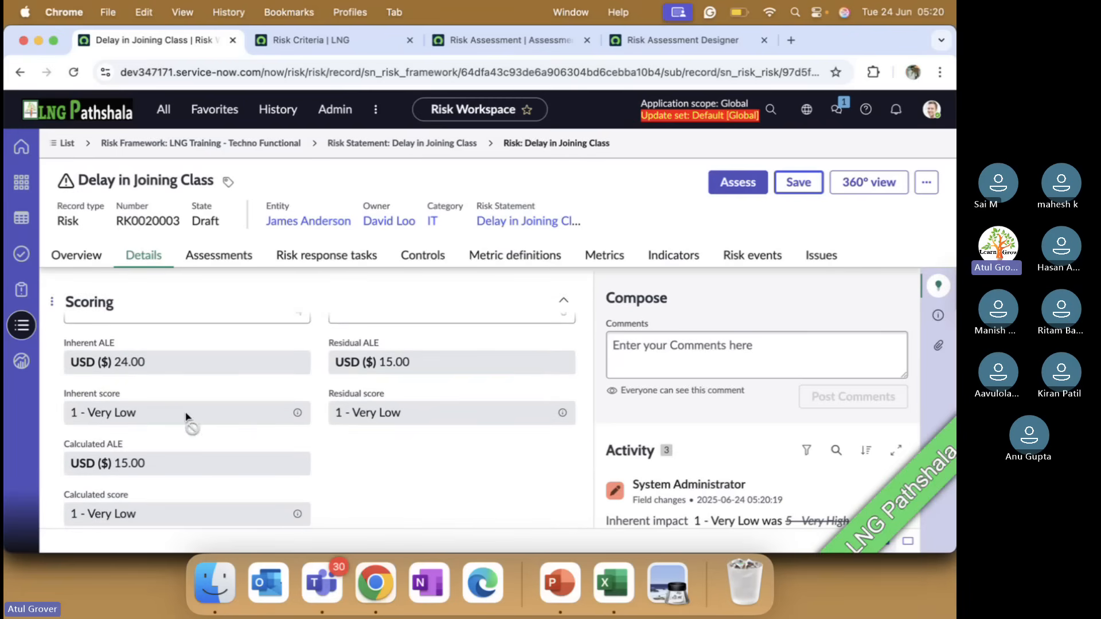
pyautogui.click(340, 42)
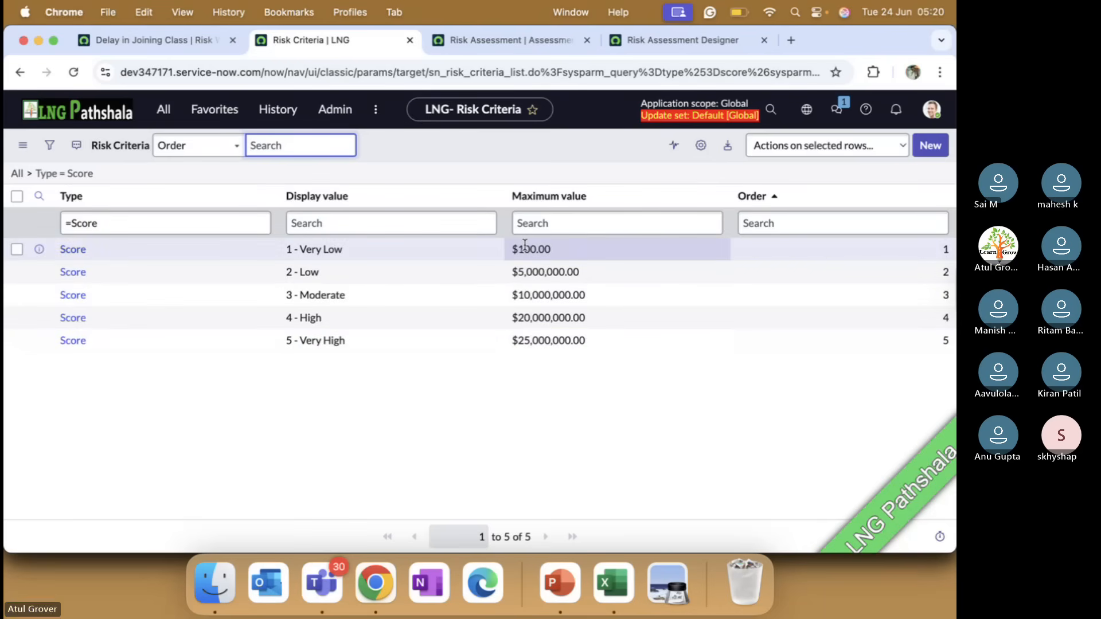
# Switch to PowerPoint and show the Standard risk assessment setup slide to review the additional administration setup
pyautogui.press('super+Tab')
pyautogui.press('super+Tab')
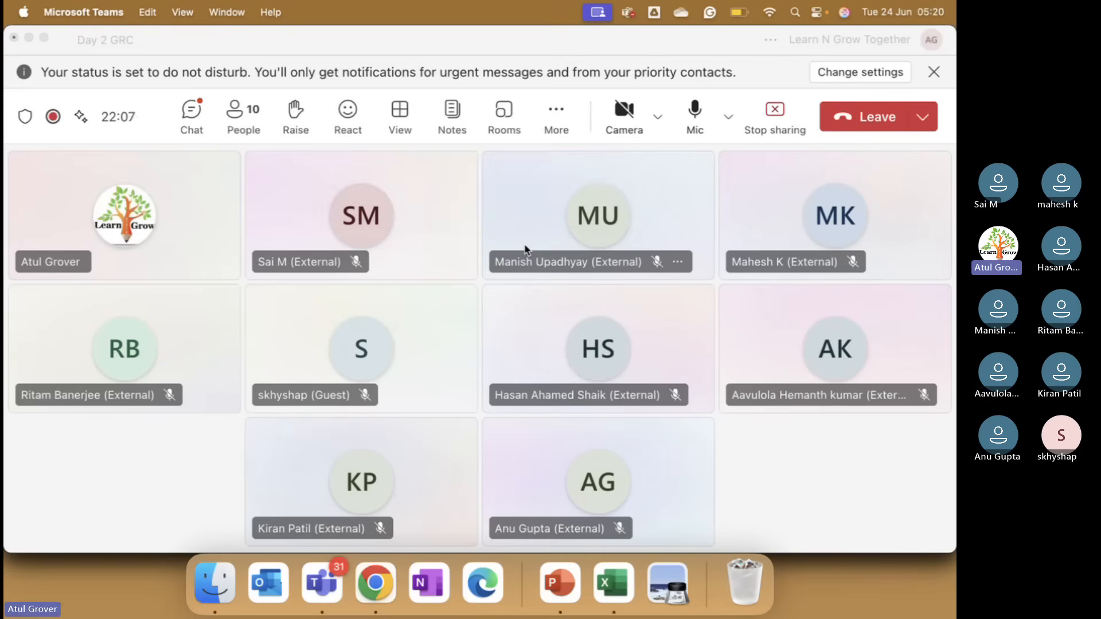
pyautogui.press('super+Tab')
pyautogui.press('super+Tab')
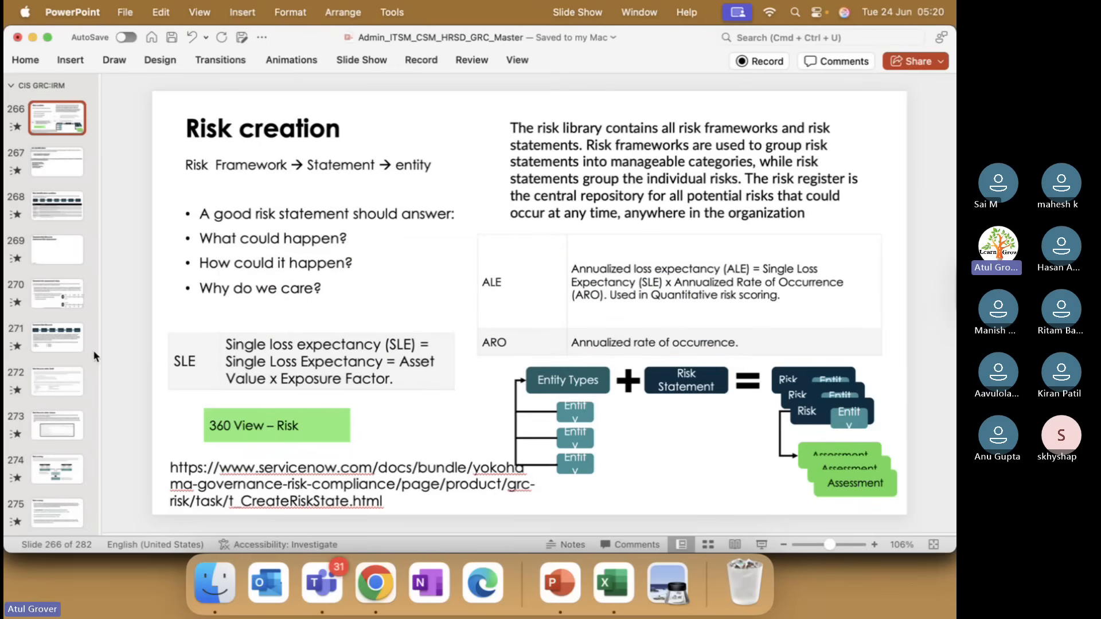
pyautogui.click(59, 305)
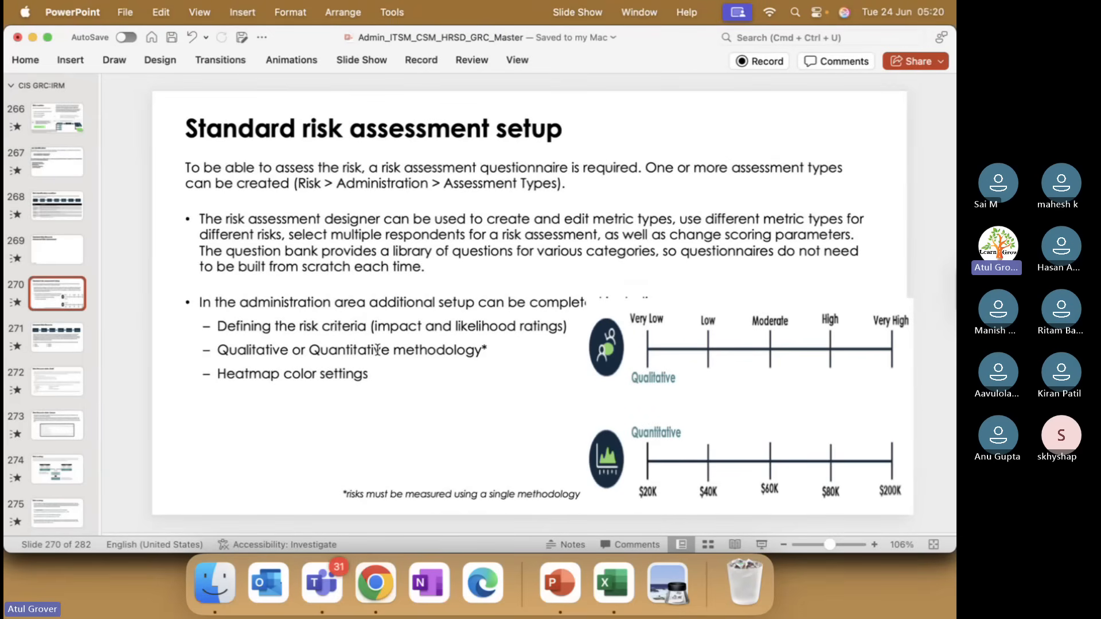
# Return to Chrome and open the Heatmap Color Setting list from the favorited risk administration modules
pyautogui.press('super+Tab')
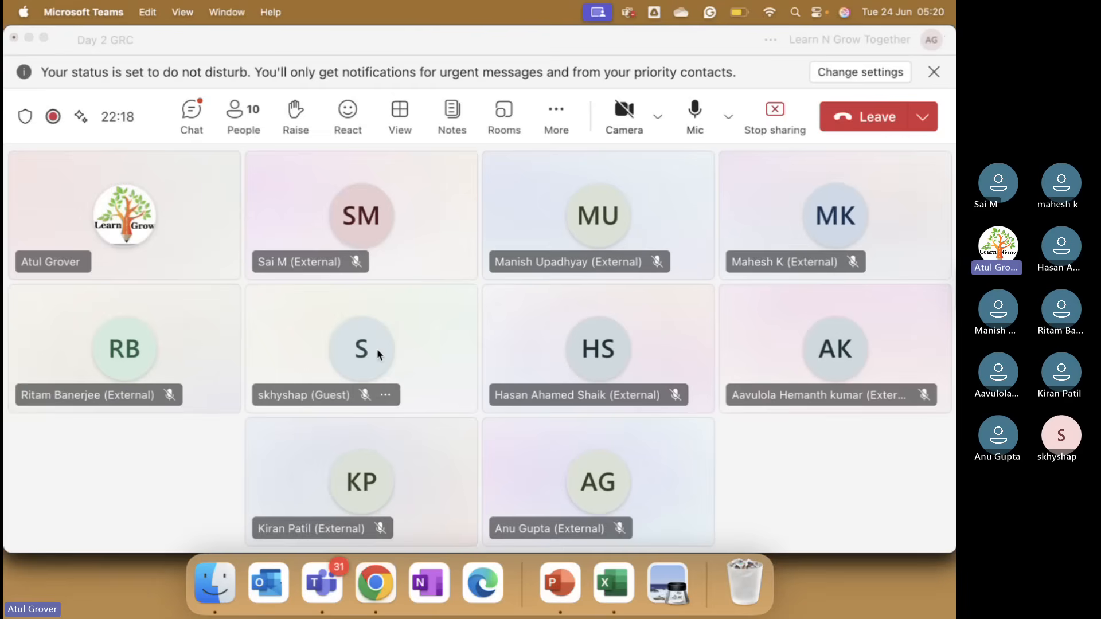
pyautogui.click(374, 587)
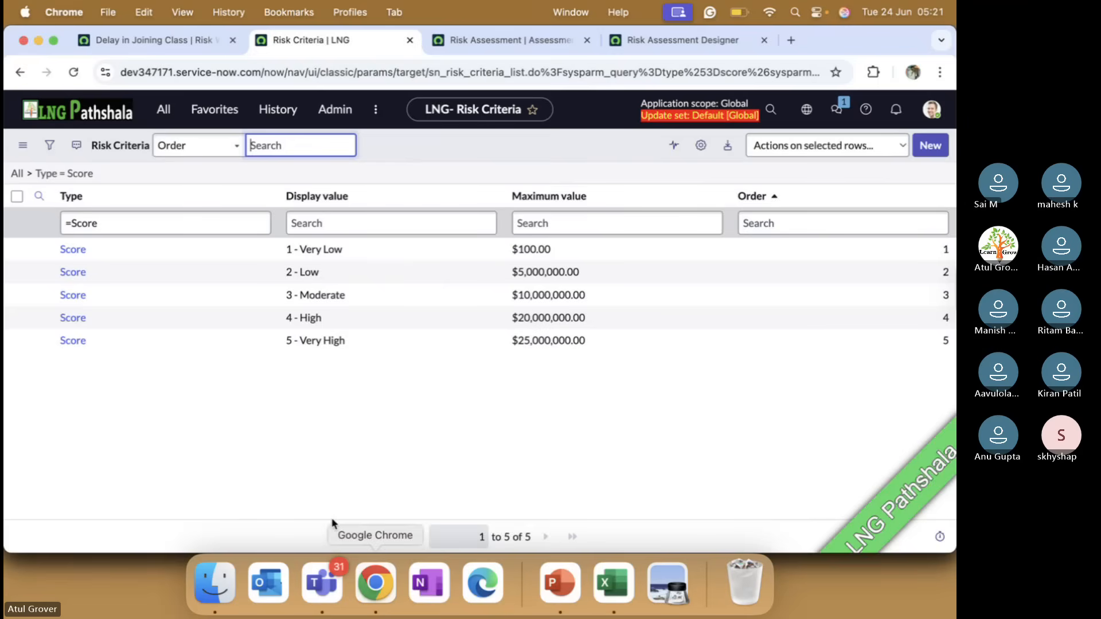
pyautogui.click(166, 114)
pyautogui.click(223, 108)
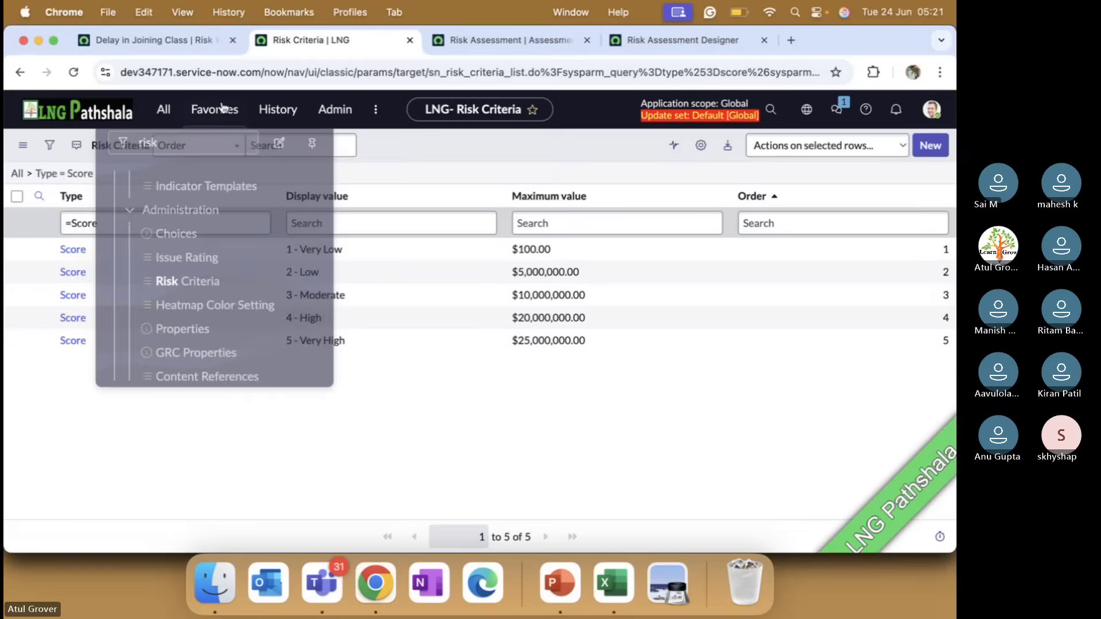
pyautogui.scroll(-1, 218, 290)
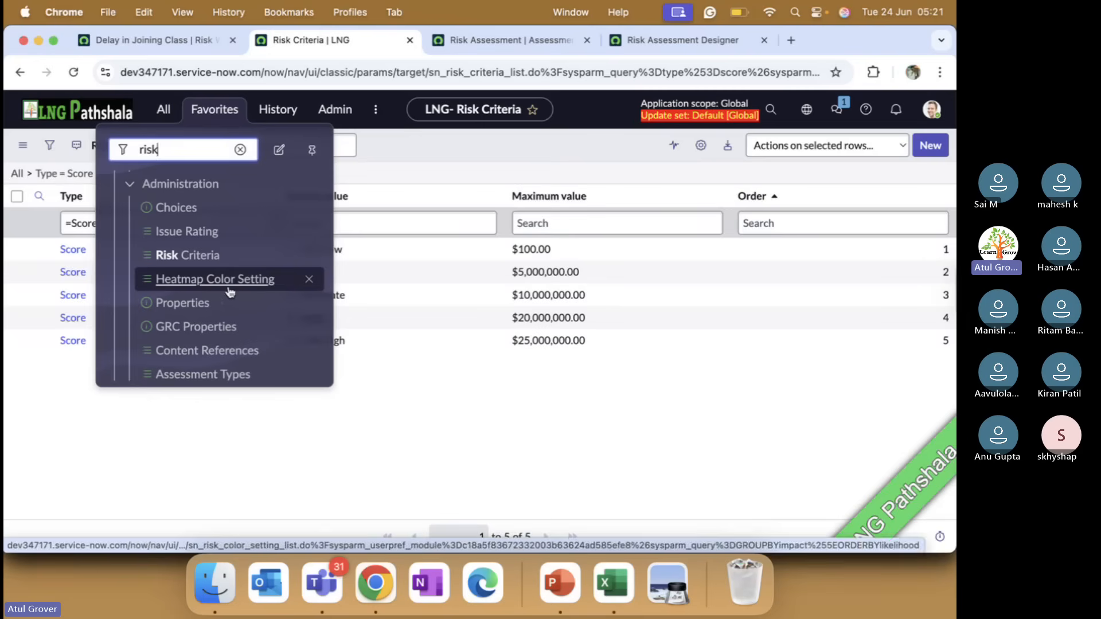
pyautogui.click(227, 288)
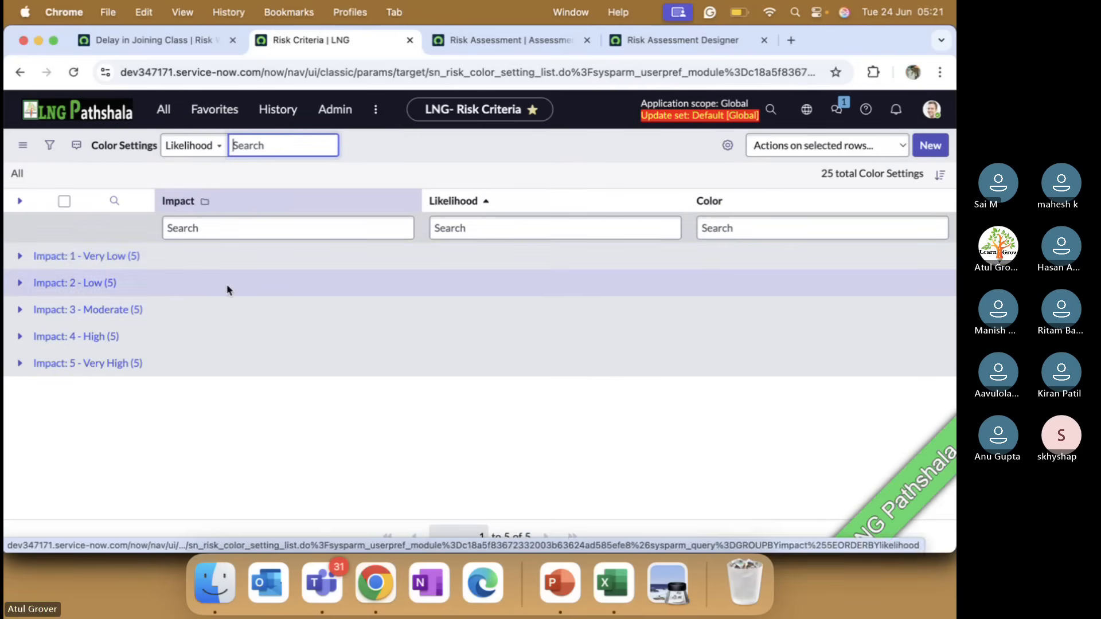
# Expand the 1 - Very Low, 2 - Low and 3 - Moderate impact groups to examine their likelihood and color combinations
pyautogui.click(20, 256)
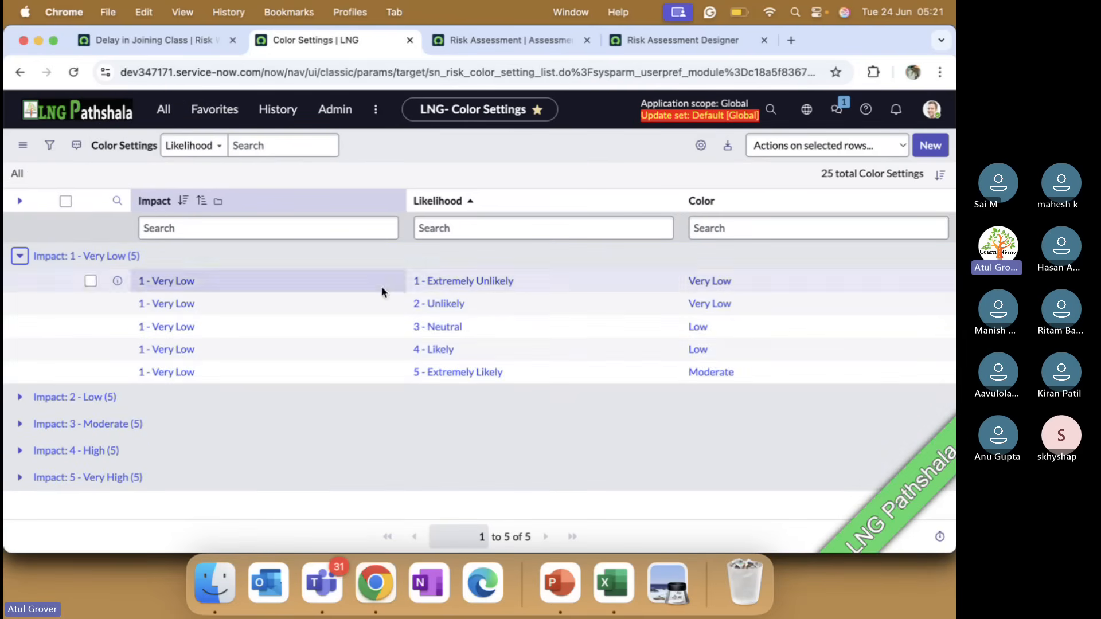
pyautogui.click(19, 397)
pyautogui.scroll(-3, 301, 373)
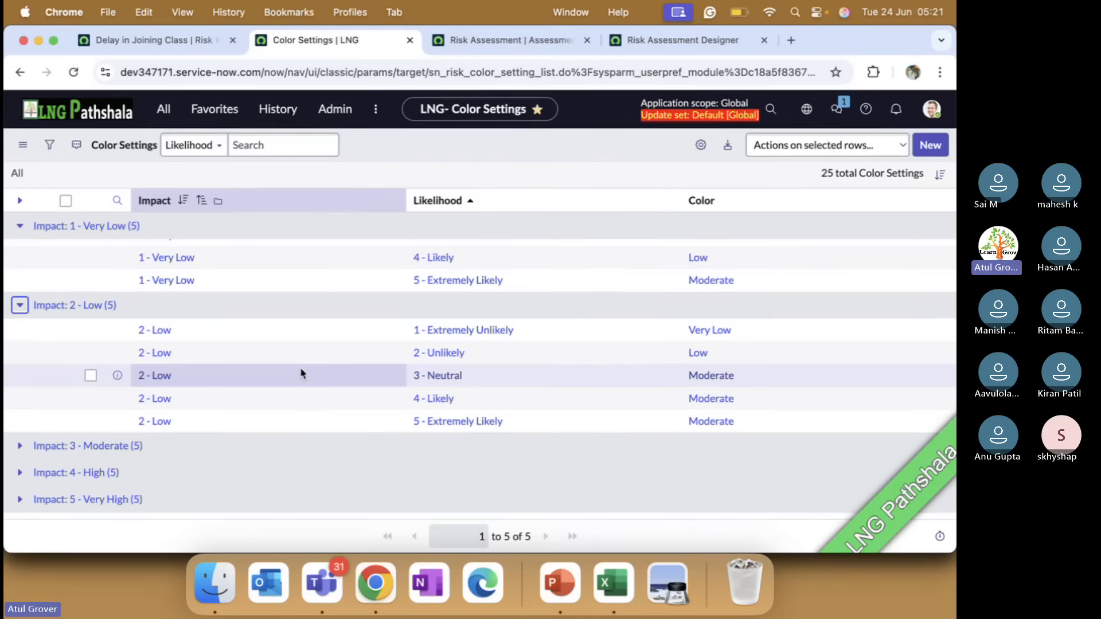
pyautogui.click(20, 446)
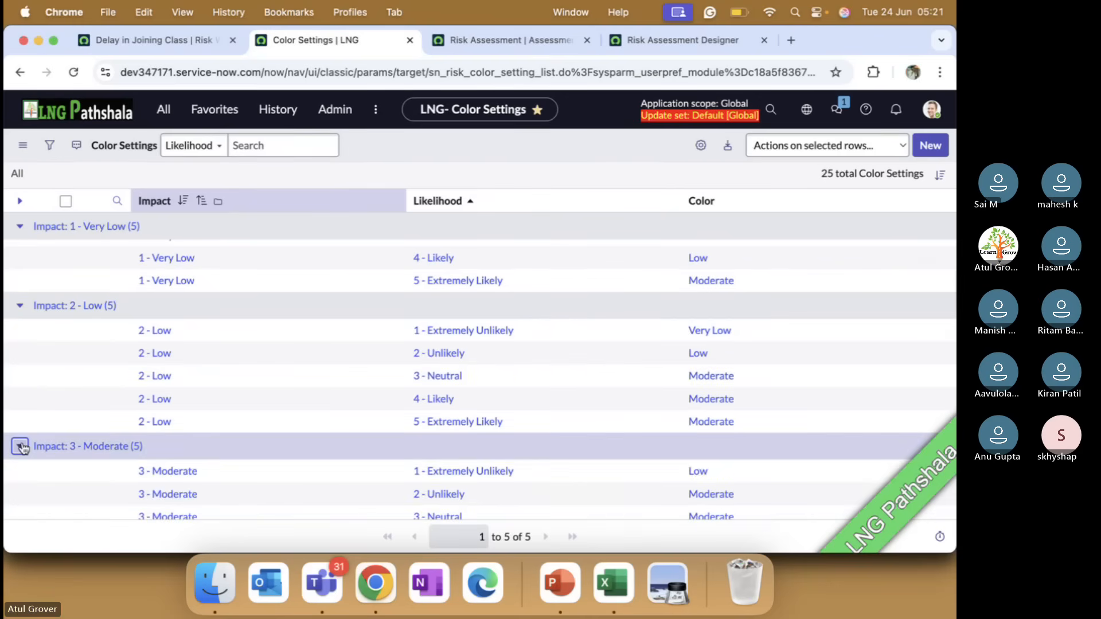
# Open GRC Properties from the favorited risk administration modules and review the available settings
pyautogui.click(167, 110)
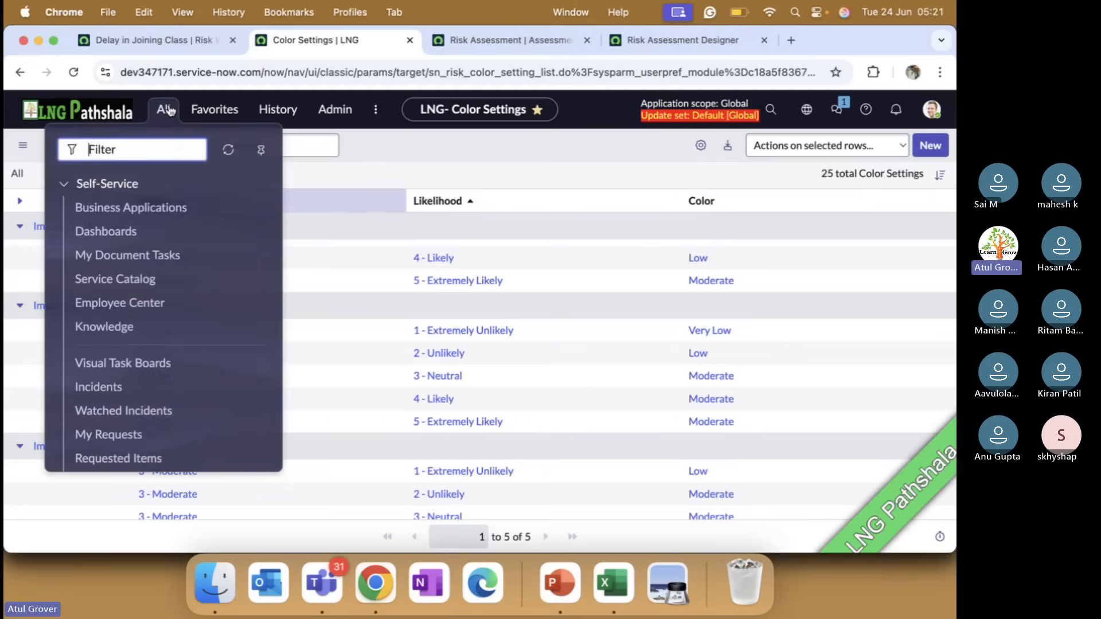
pyautogui.click(214, 110)
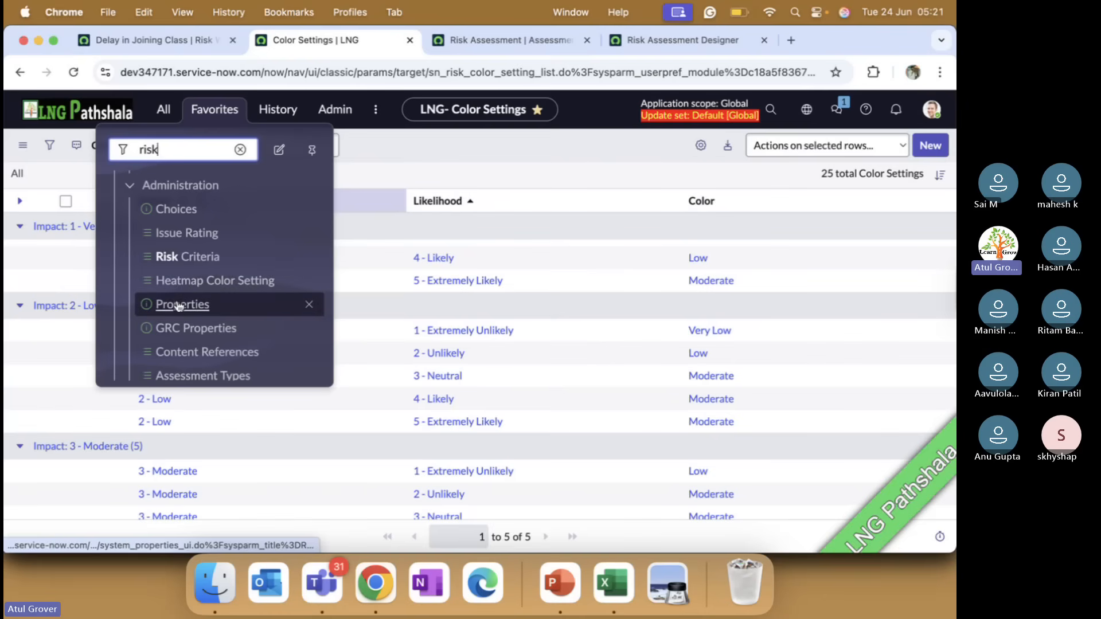
pyautogui.click(181, 329)
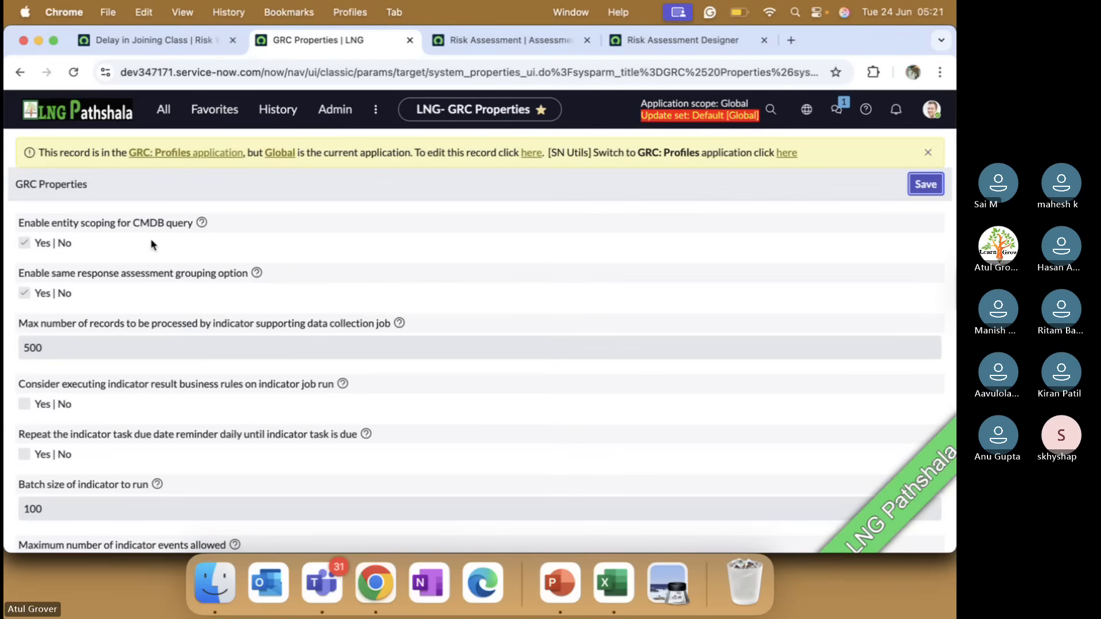
pyautogui.scroll(-6, 168, 241)
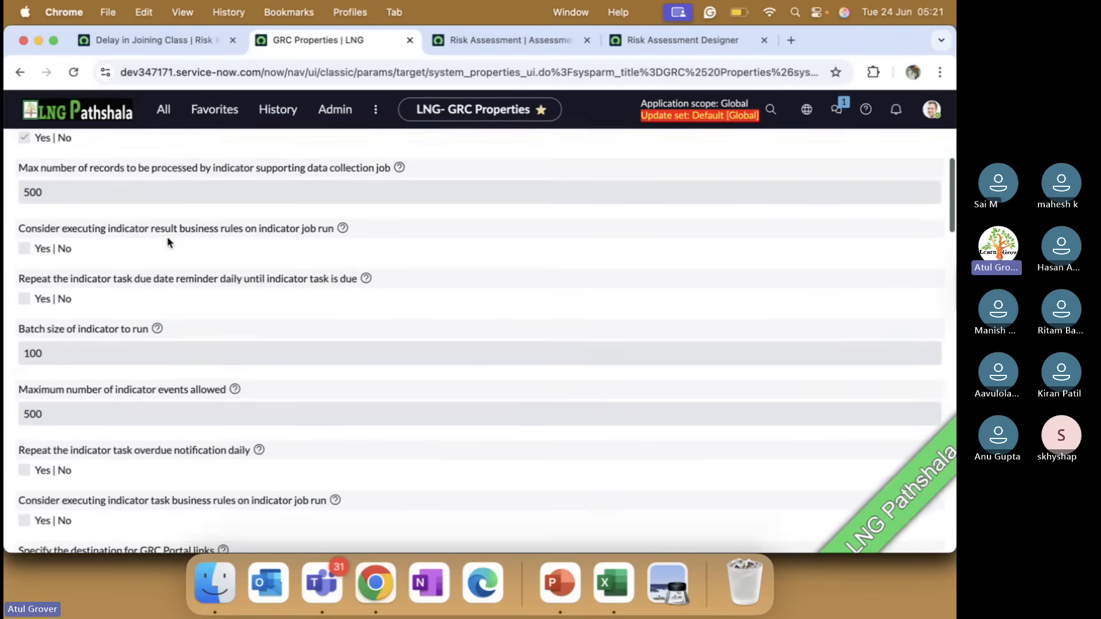
pyautogui.scroll(-5, 168, 241)
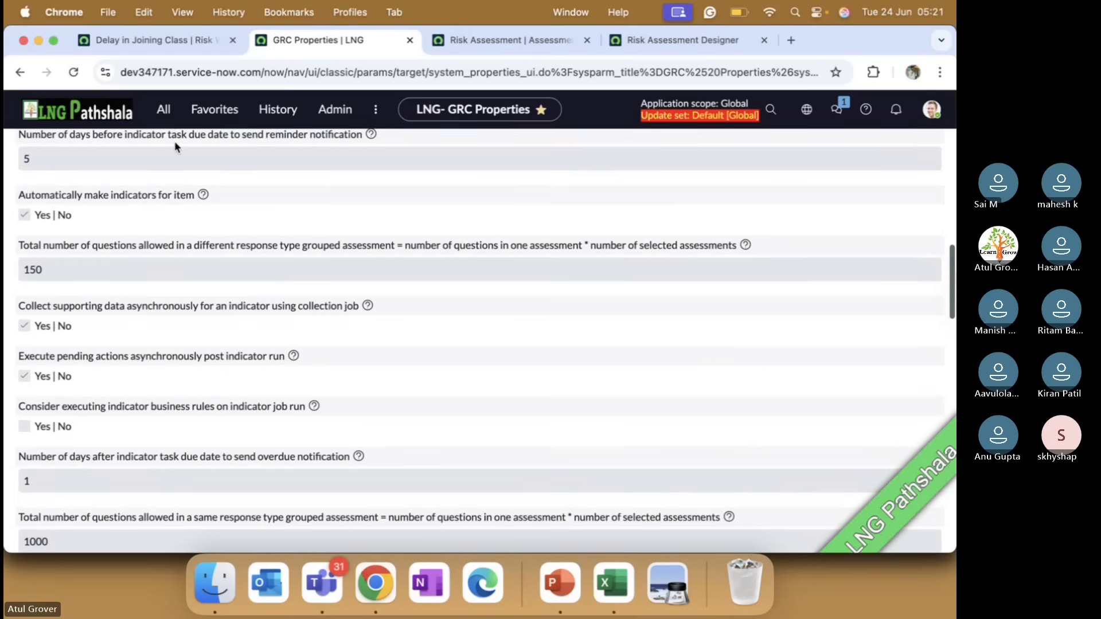
# Browse the favorited risk administration modules, from Issue Rating through Bulk Update Entity Class, to review the remaining setup options
pyautogui.click(215, 109)
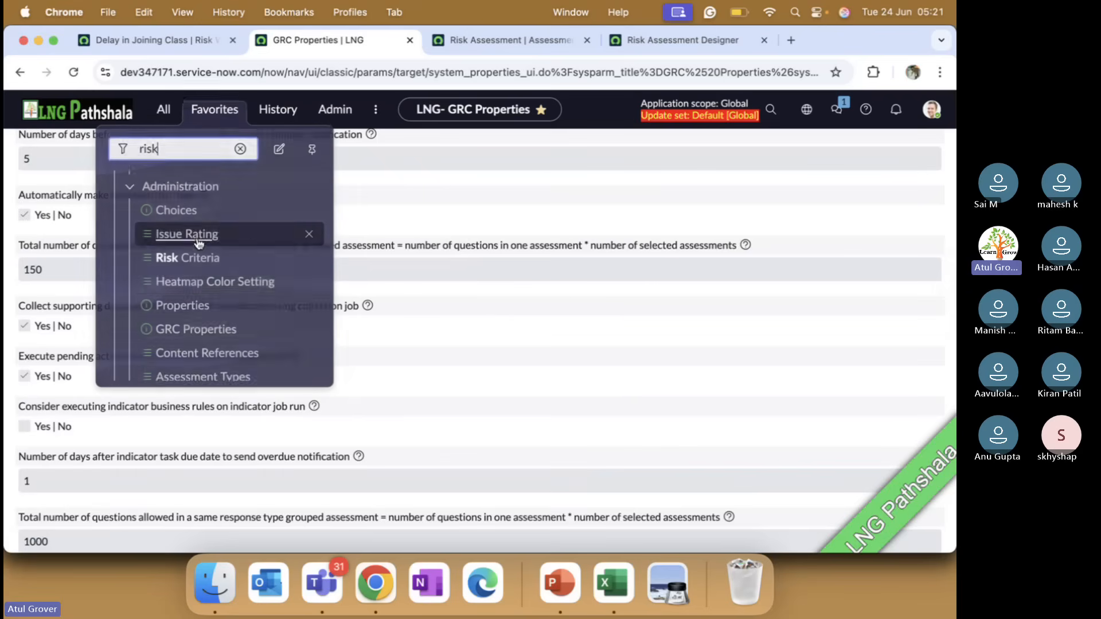
pyautogui.scroll(-3, 198, 290)
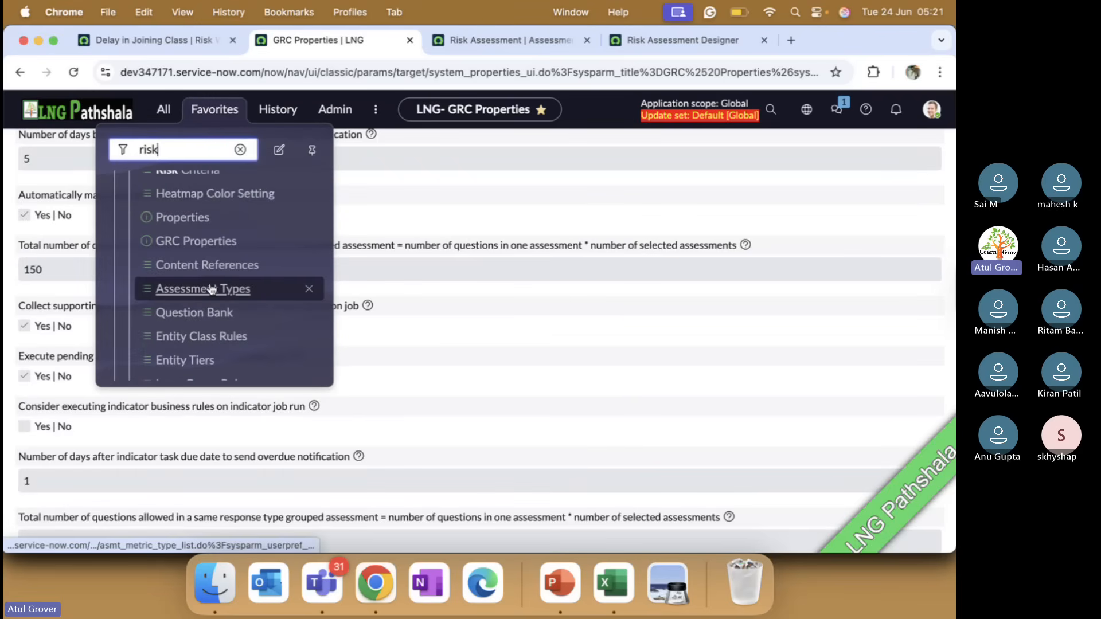
pyautogui.scroll(-3, 213, 288)
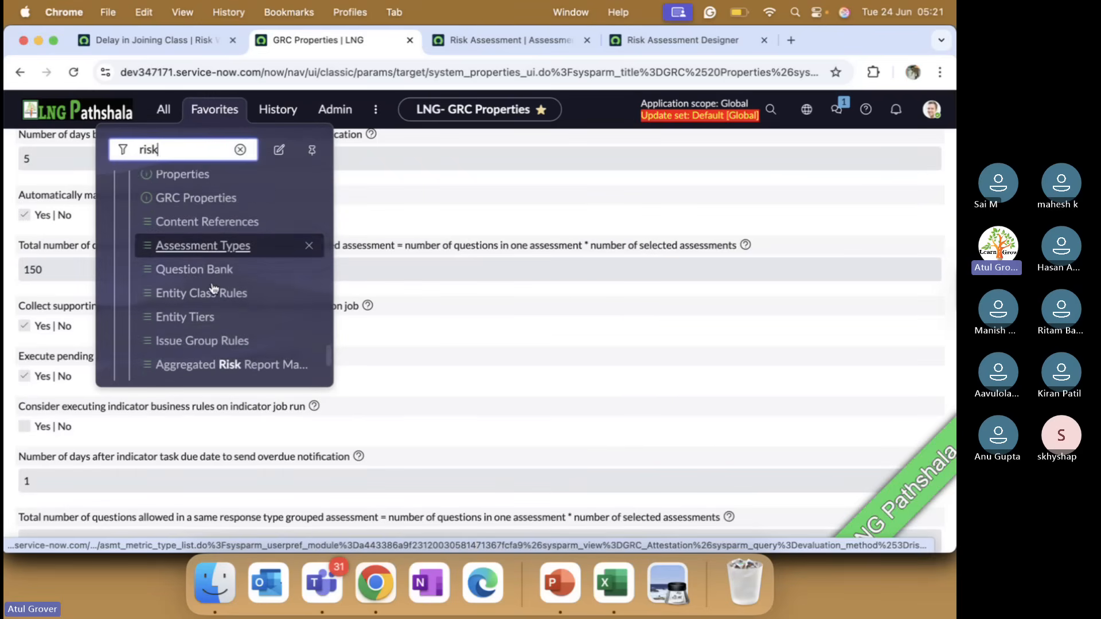
pyautogui.scroll(-3, 213, 288)
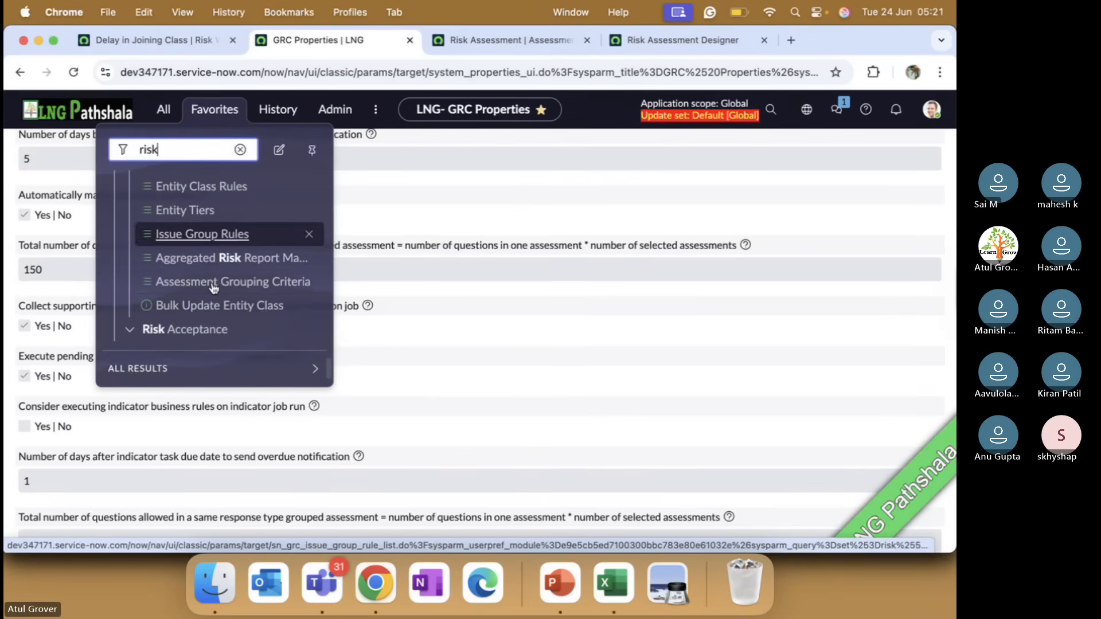
pyautogui.scroll(3, 213, 288)
pyautogui.scroll(5, 214, 288)
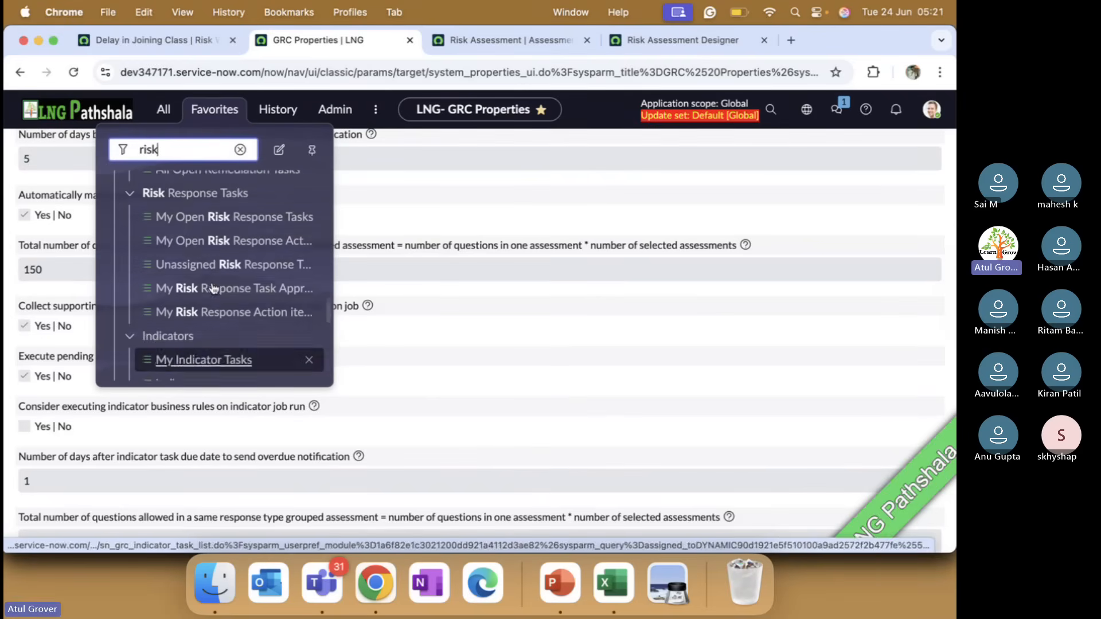
# Return to the Delay in Joining Class risk, review its scoring, and send the risk for assessment
pyautogui.click(179, 42)
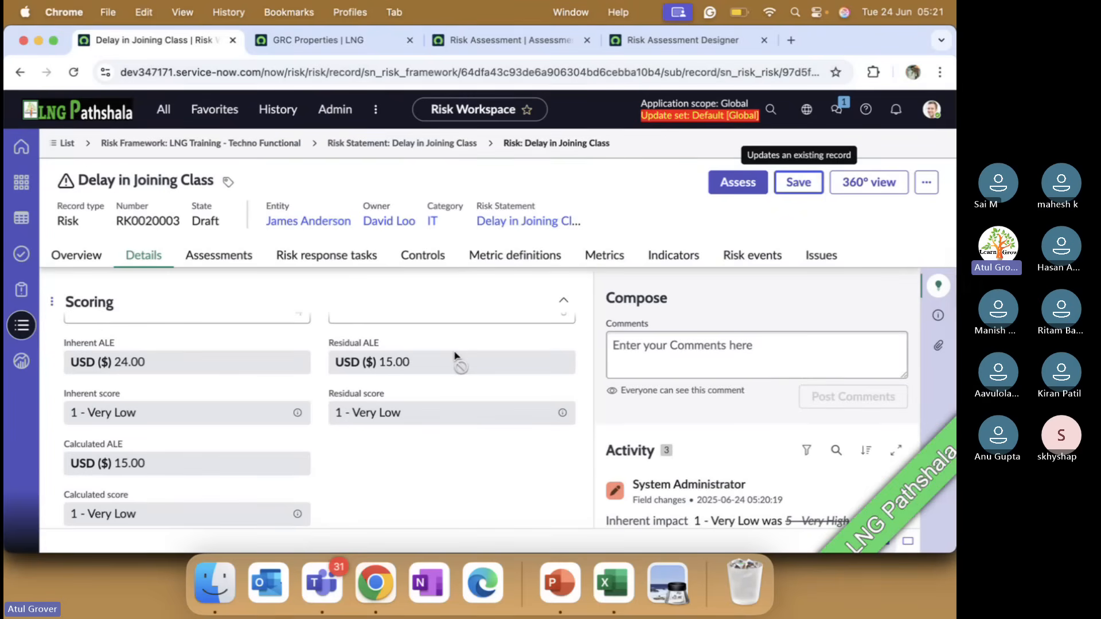
pyautogui.scroll(-4, 458, 356)
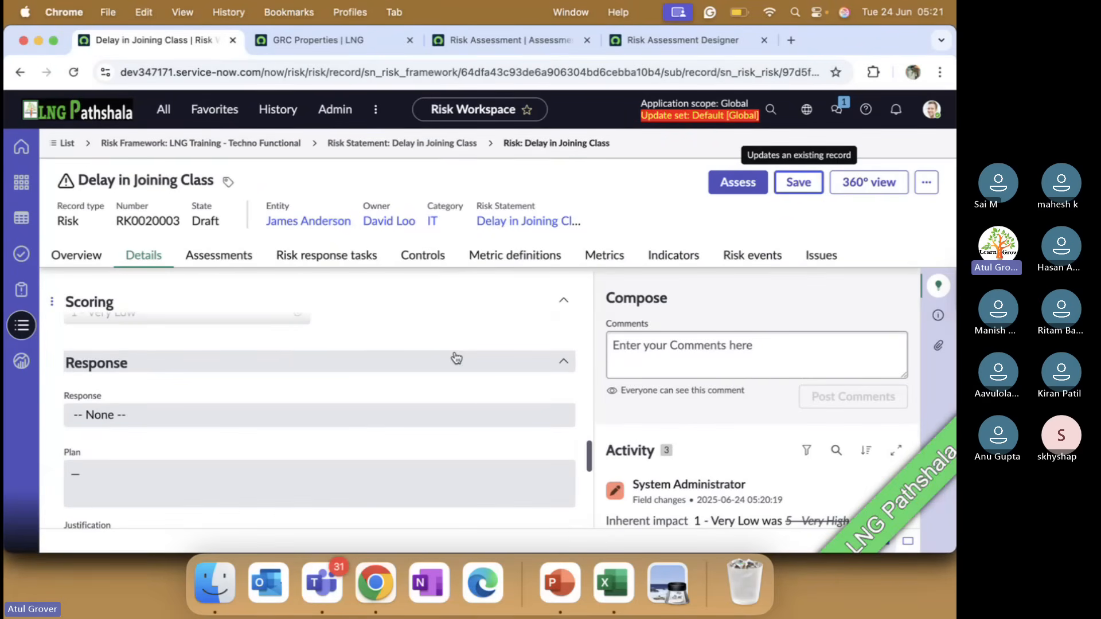
pyautogui.scroll(3, 413, 359)
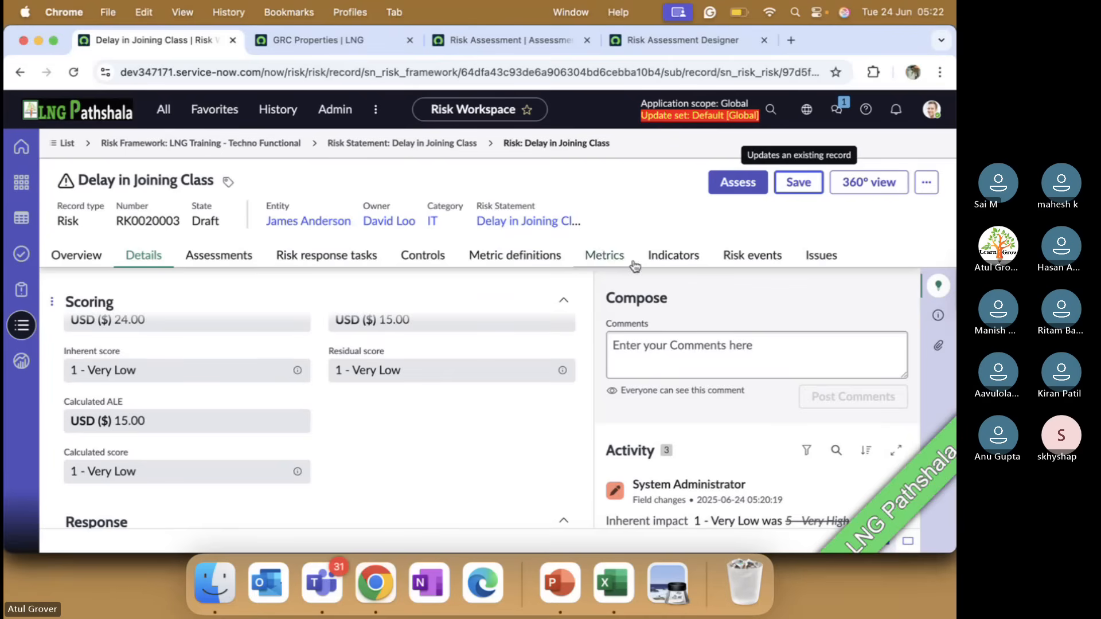
pyautogui.click(732, 184)
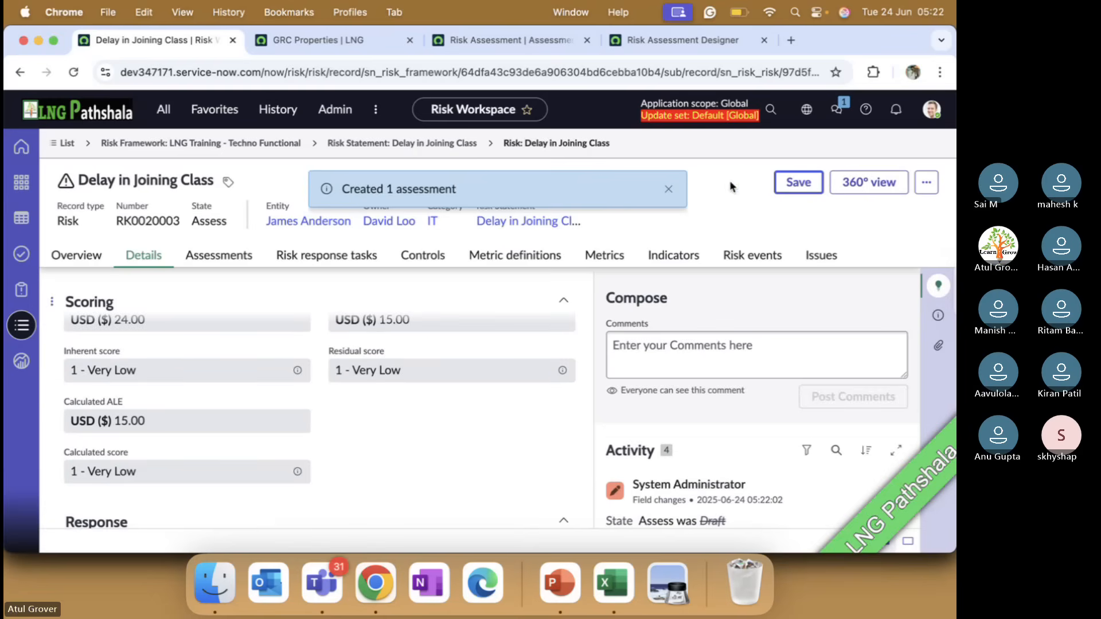
pyautogui.click(669, 190)
# Check the risk's Assessments list and the assessment respondent named in the Assessment section of its details
pyautogui.click(237, 256)
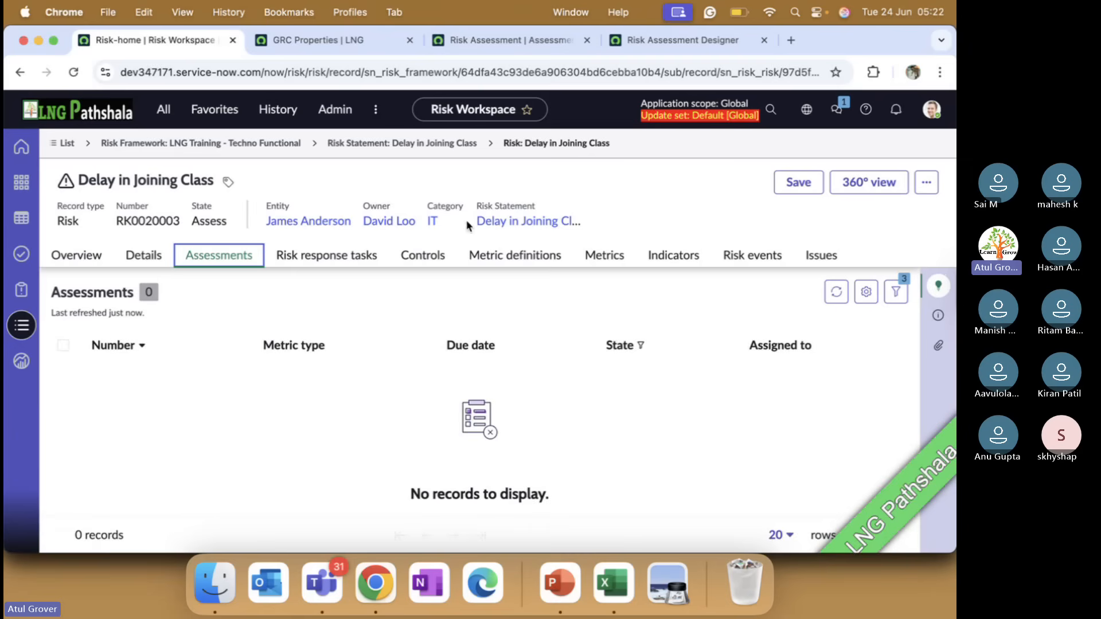
pyautogui.click(144, 258)
pyautogui.scroll(-10, 240, 443)
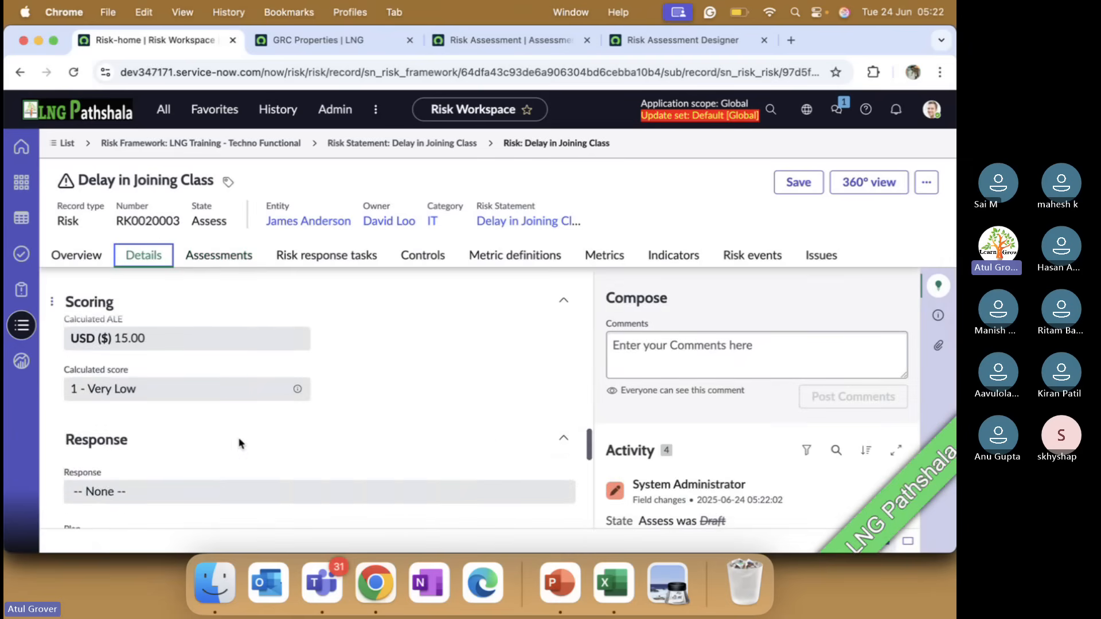
pyautogui.scroll(10, 239, 443)
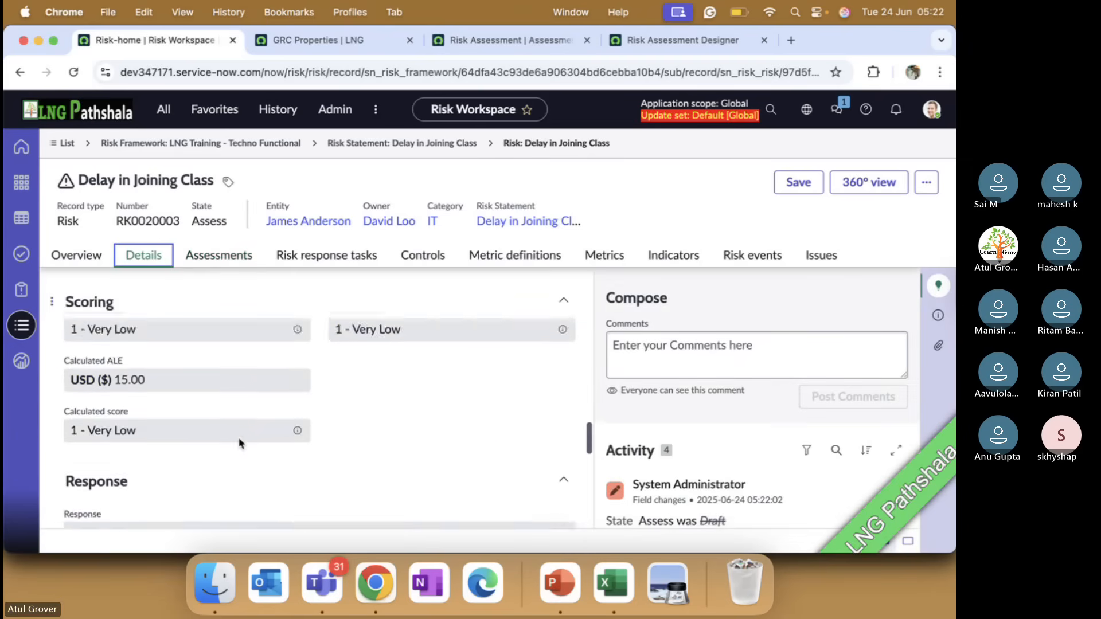
pyautogui.scroll(2, 240, 443)
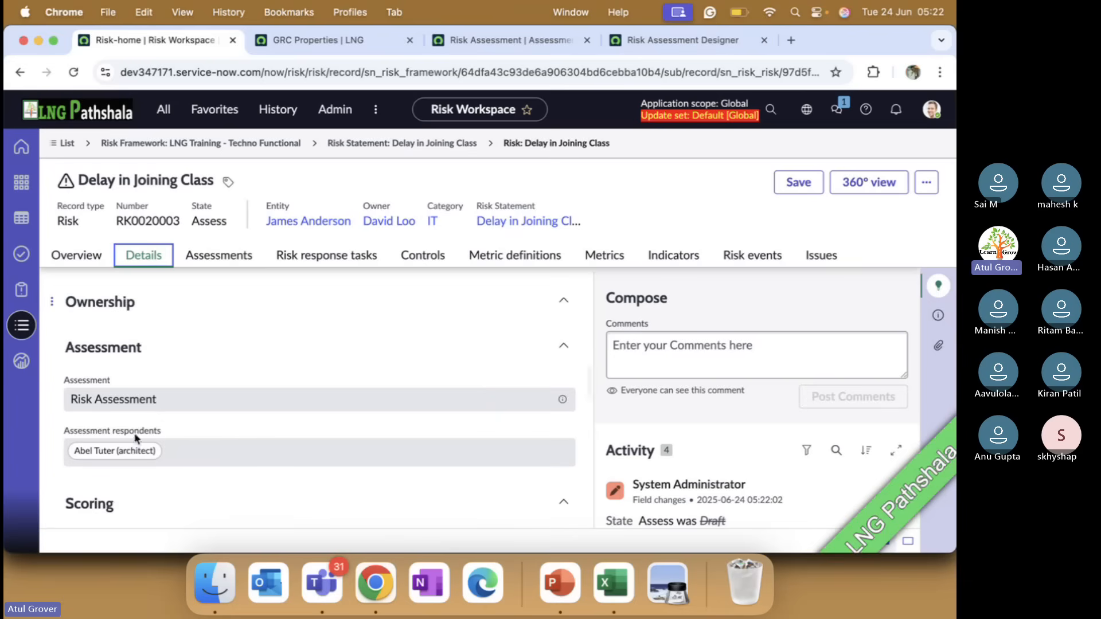
# Impersonate the user who is assigned as the risk's assessment respondent
pyautogui.click(932, 109)
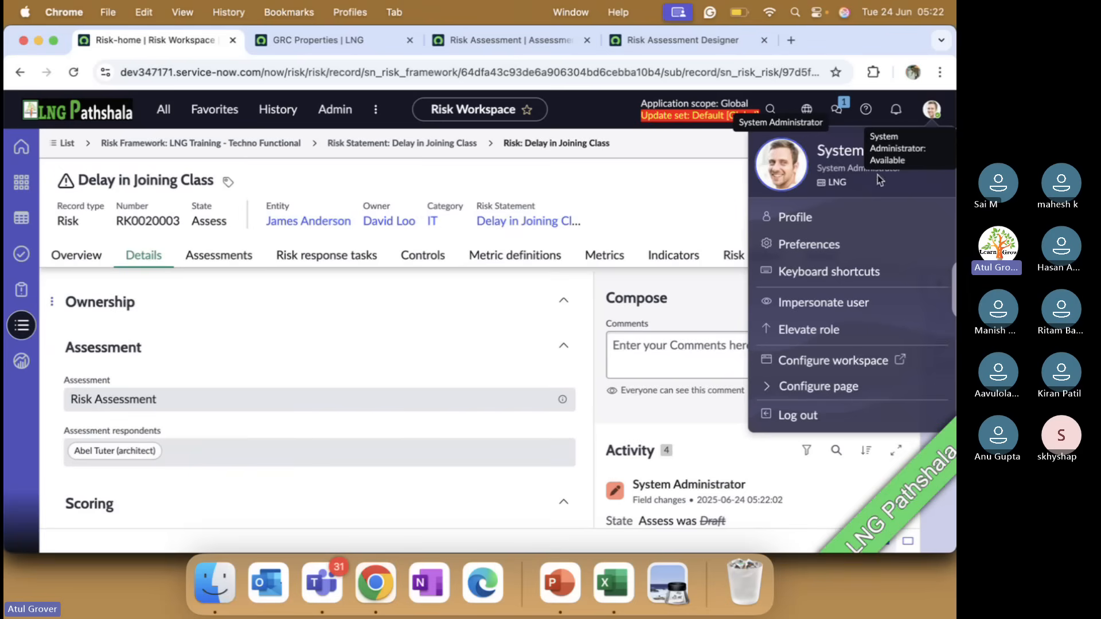
pyautogui.click(815, 304)
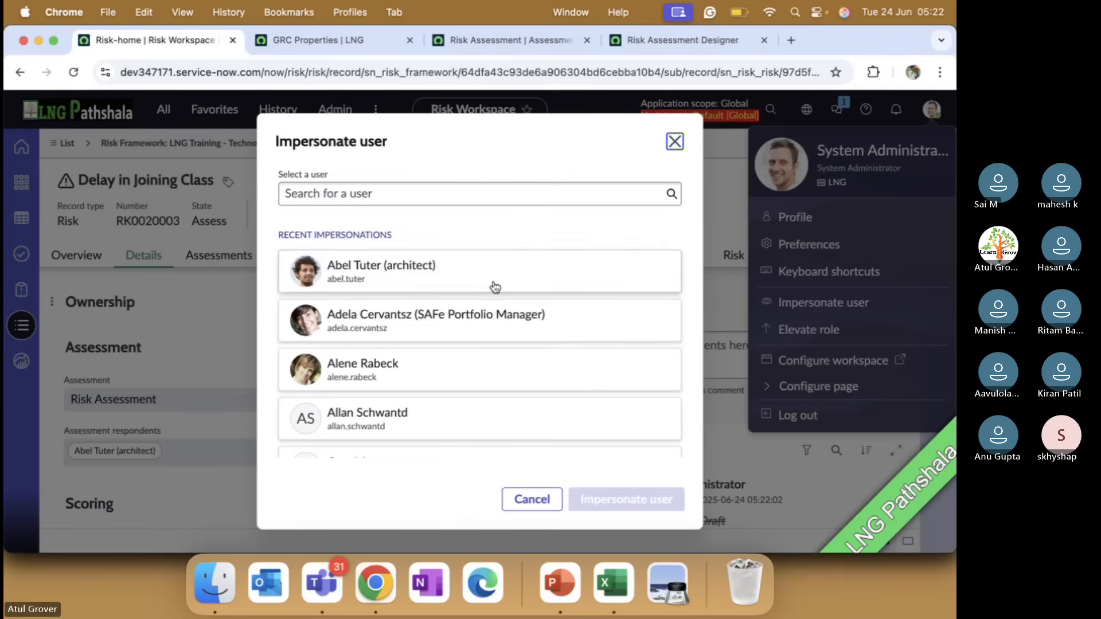
pyautogui.click(408, 289)
pyautogui.click(602, 498)
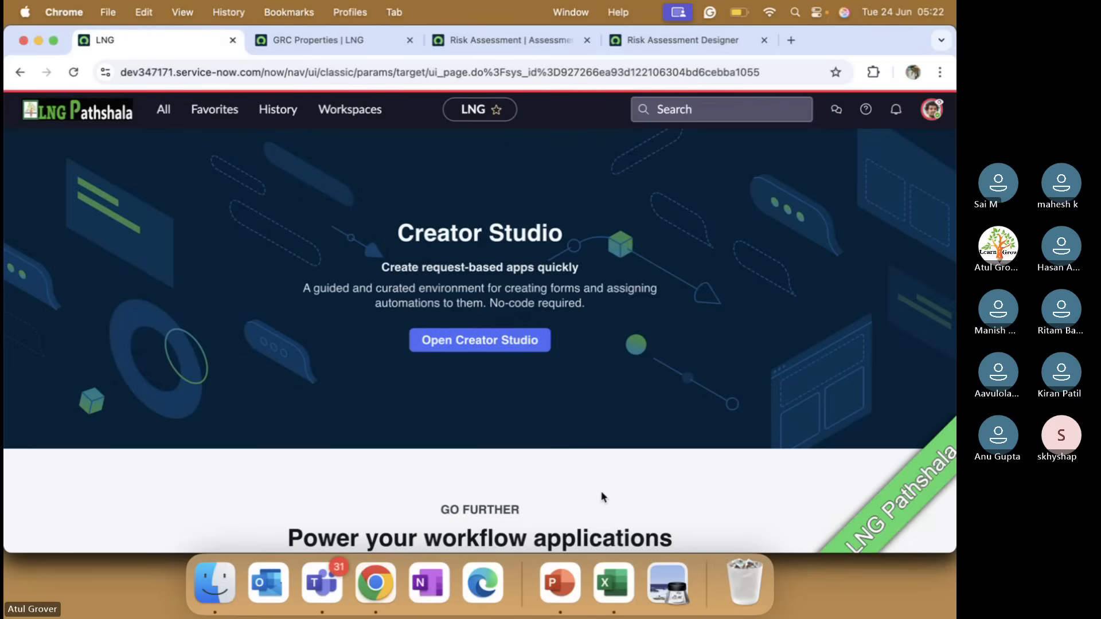
# Filter all available modules by "risk" and look through the results for the respondent's assessment entries
pyautogui.click(173, 115)
pyautogui.write('risk')
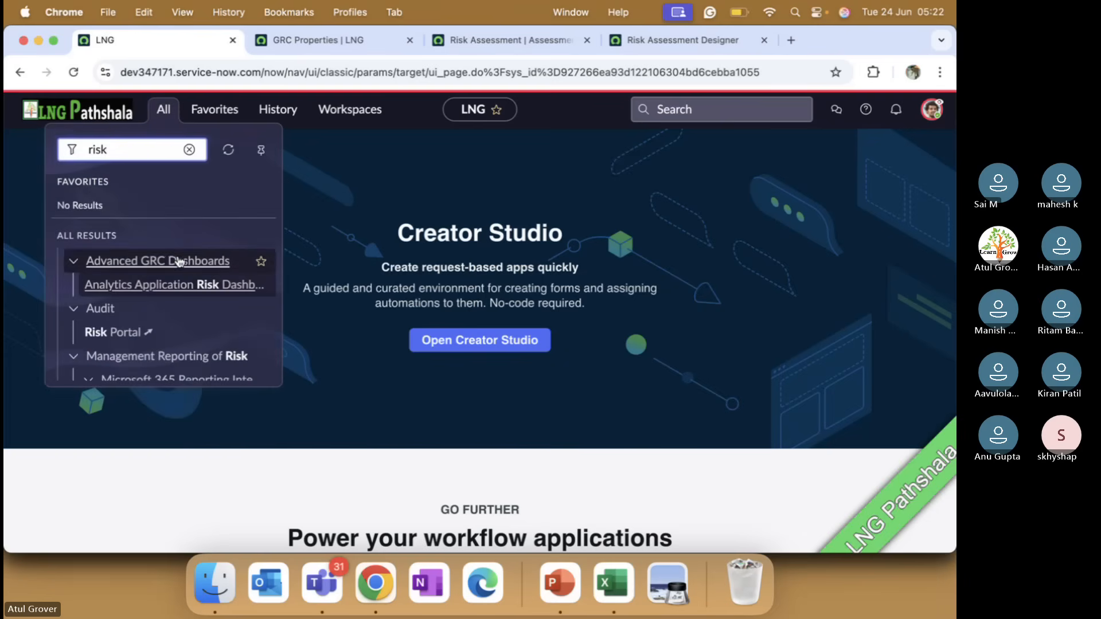
pyautogui.scroll(-3, 147, 255)
pyautogui.scroll(-4, 179, 261)
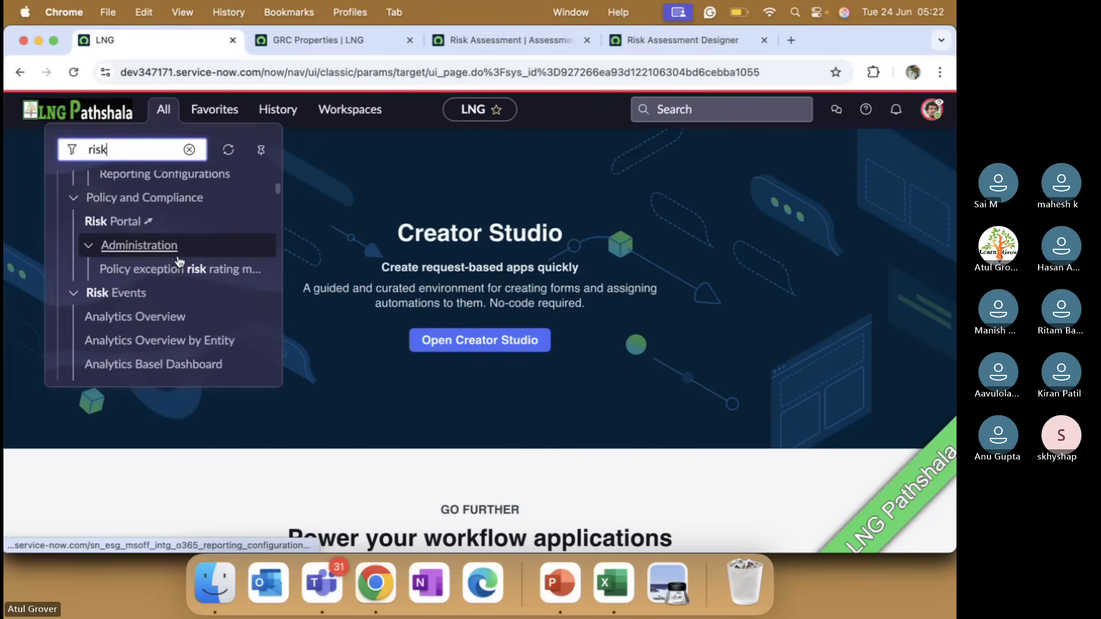
pyautogui.scroll(-6, 179, 261)
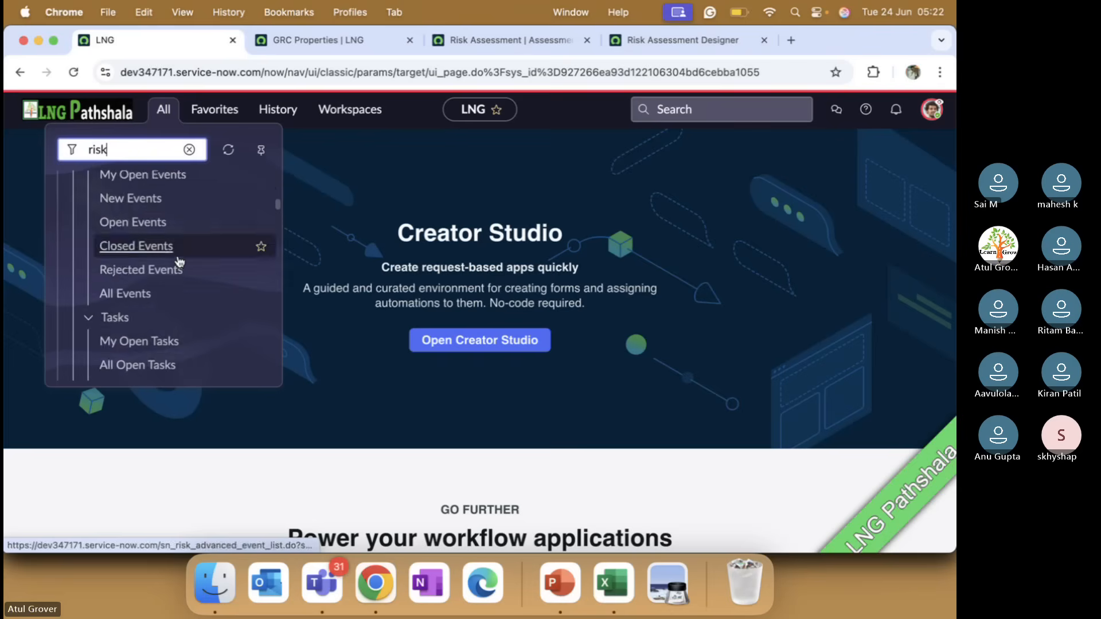
pyautogui.scroll(-4, 180, 262)
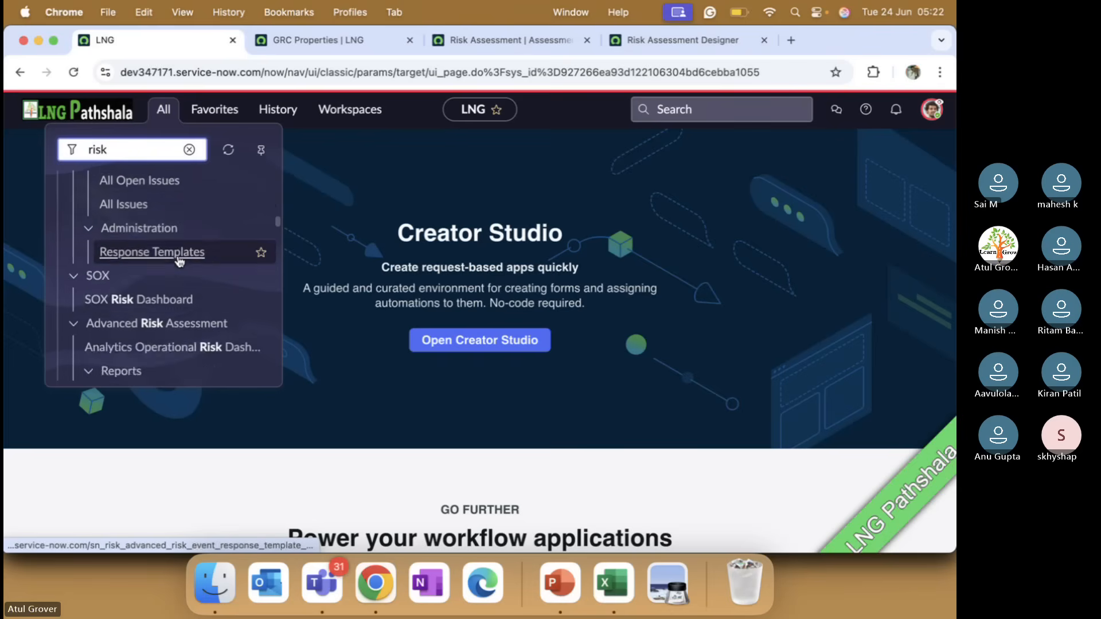
pyautogui.scroll(-3, 179, 262)
pyautogui.scroll(-6, 180, 262)
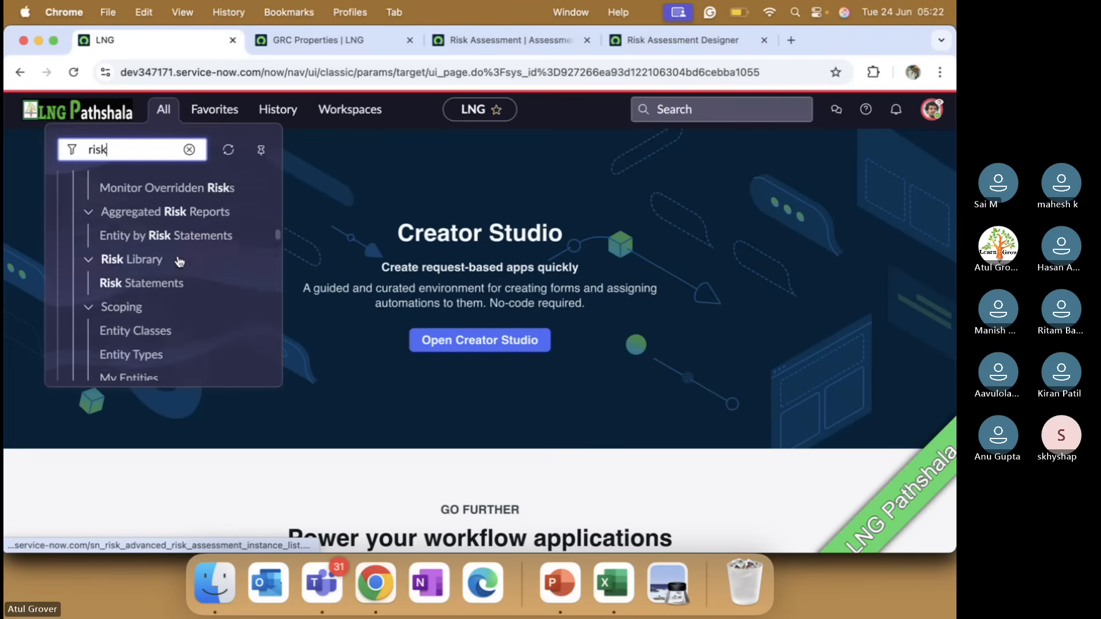
pyautogui.scroll(-6, 179, 264)
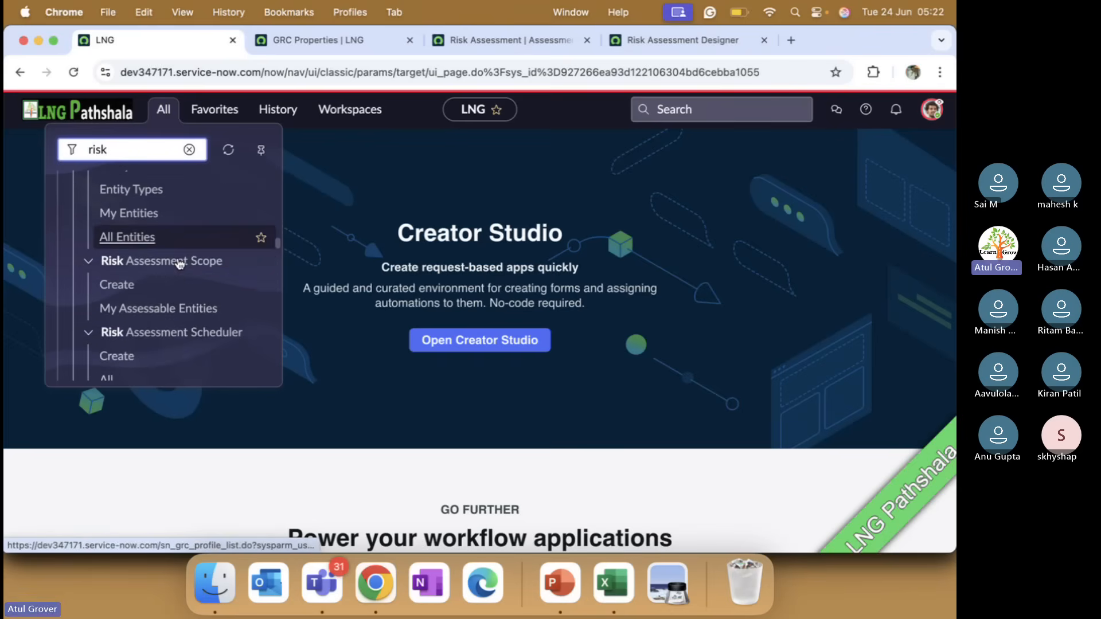
pyautogui.scroll(-3, 180, 264)
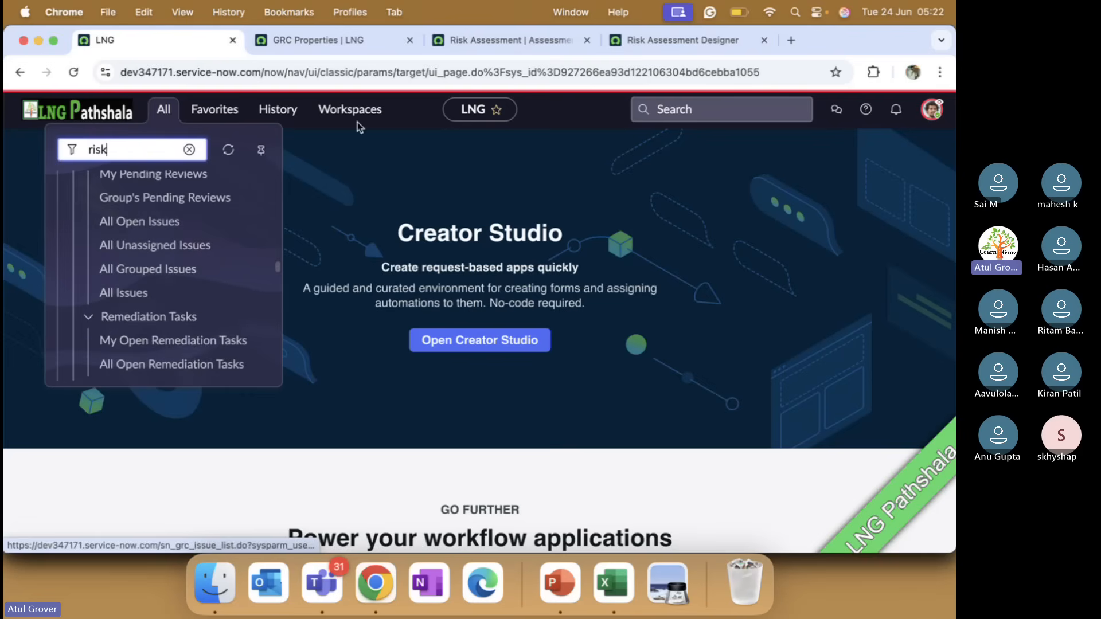
# Open the Risk Workspace as the impersonated respondent and show its Tasks page
pyautogui.click(353, 110)
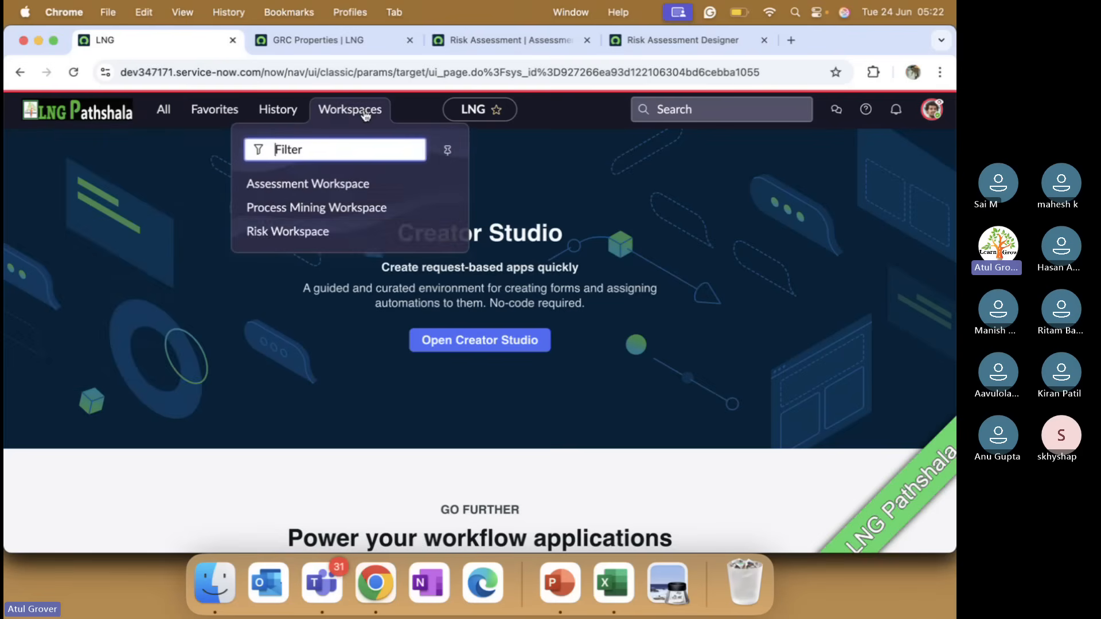
pyautogui.click(286, 231)
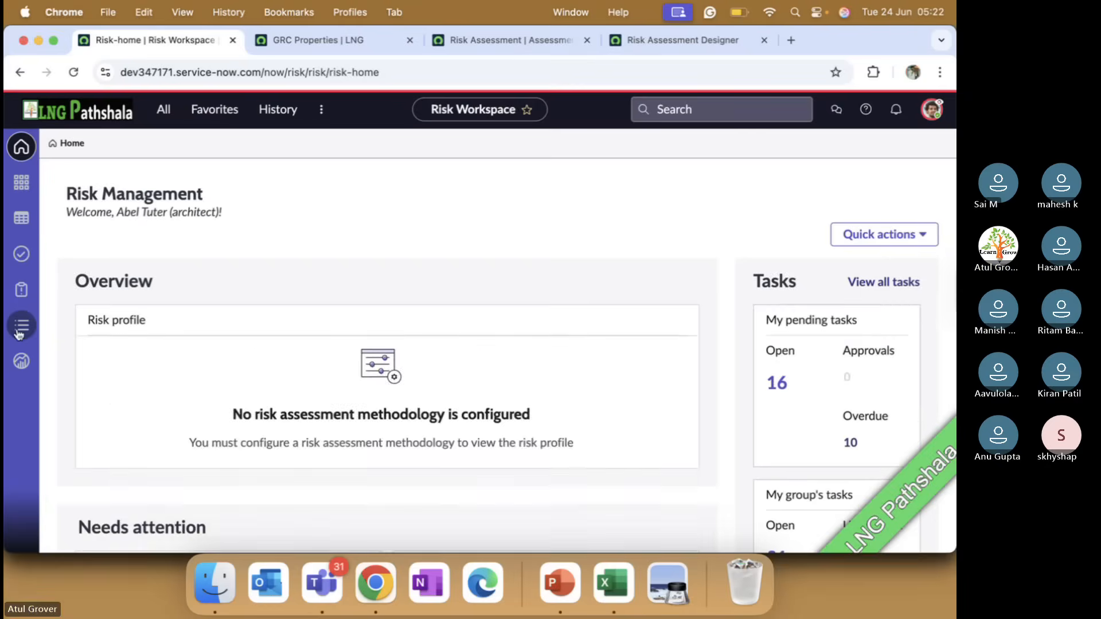
pyautogui.click(25, 256)
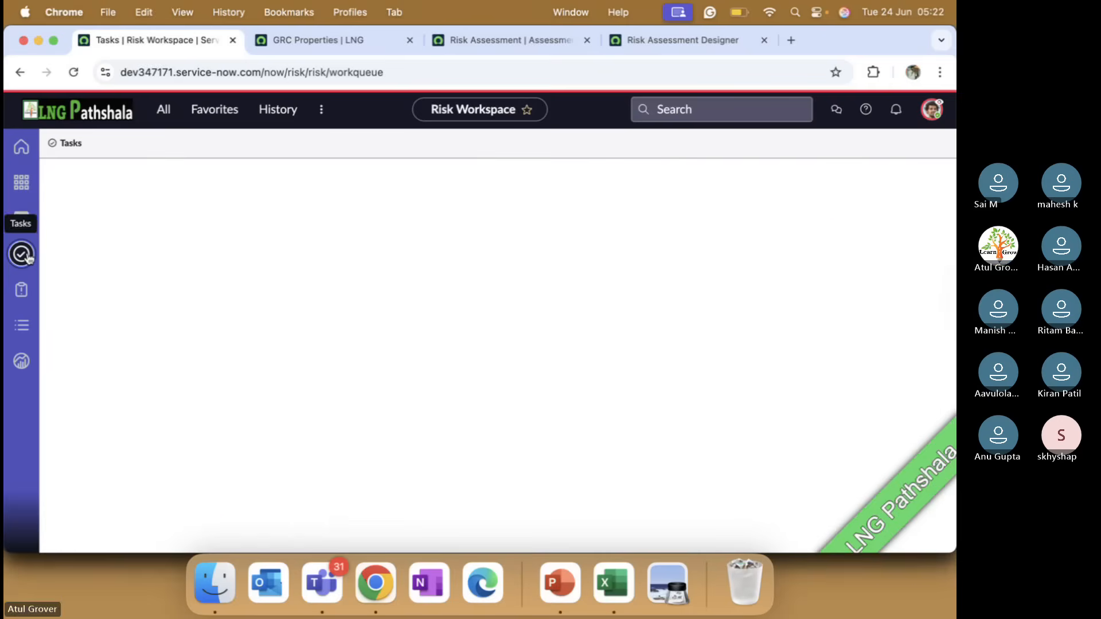
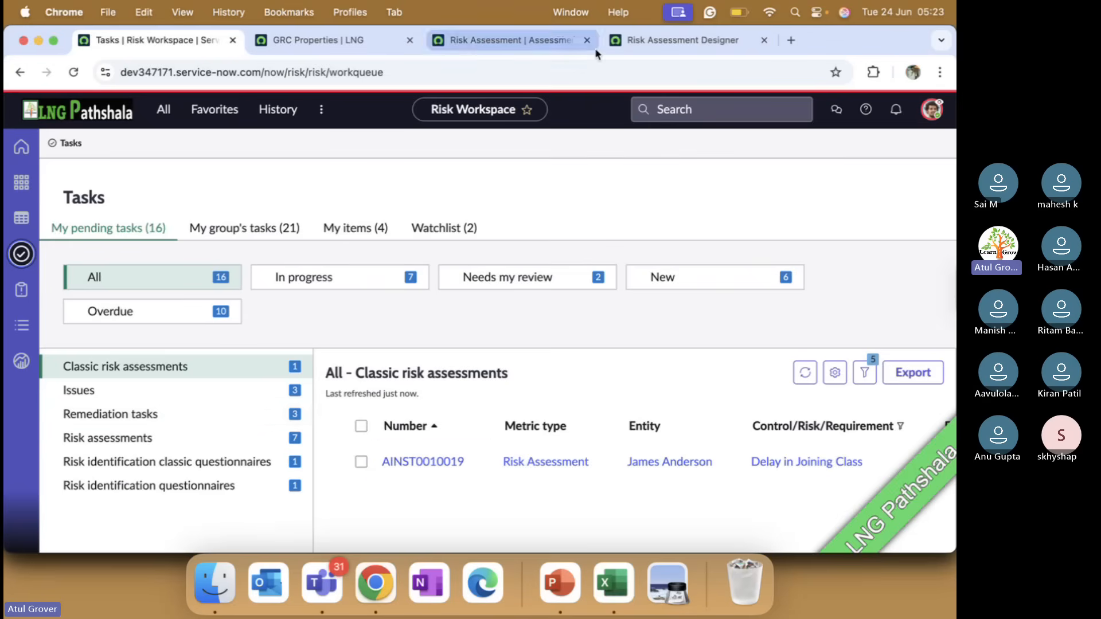
# Open the instance's Employee Center portal at /esc in a new browser tab
pyautogui.click(794, 39)
pyautogui.write('de')
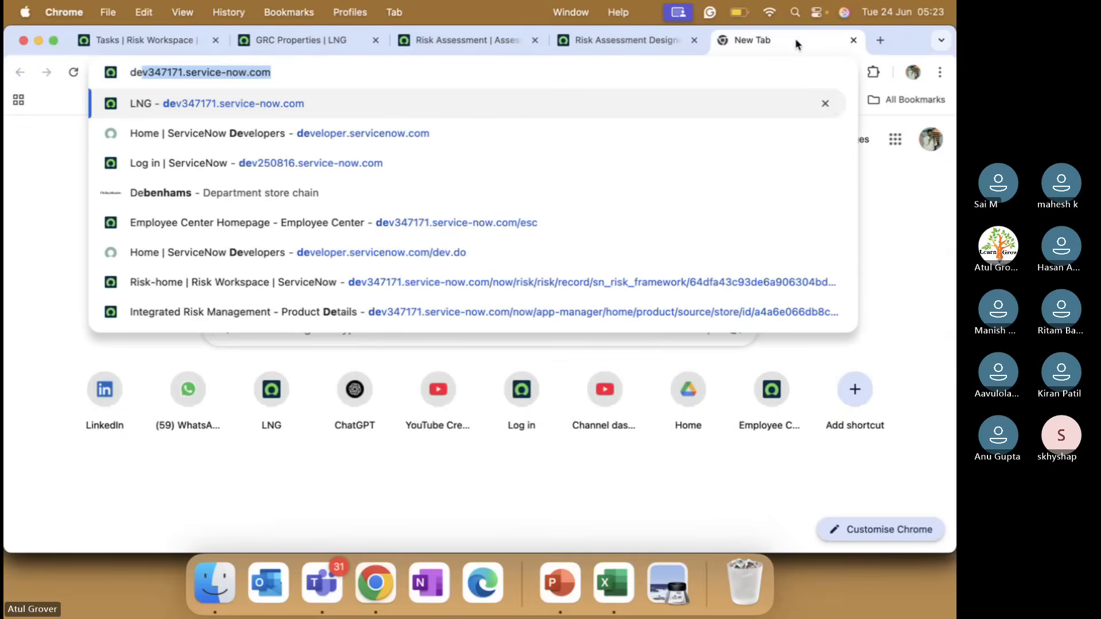
pyautogui.press('Right')
pyautogui.write('/e')
pyautogui.press('Return')
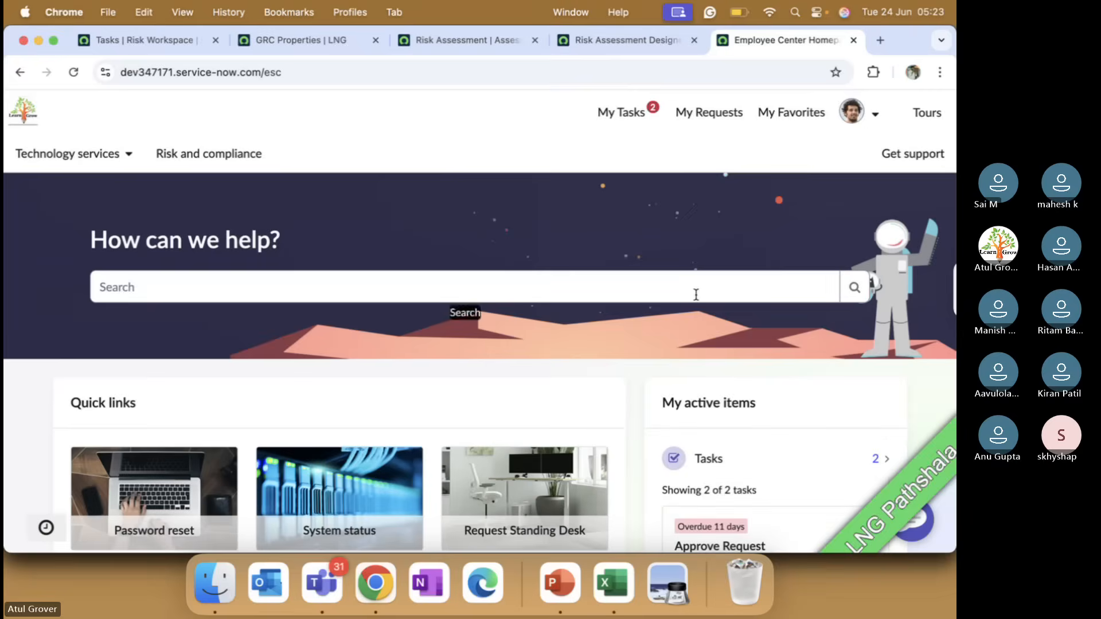
# From the portal's GRC tasks, list all open to-dos and start taking the classic risk assessment for Delay in Joining Class
pyautogui.scroll(-12, 695, 294)
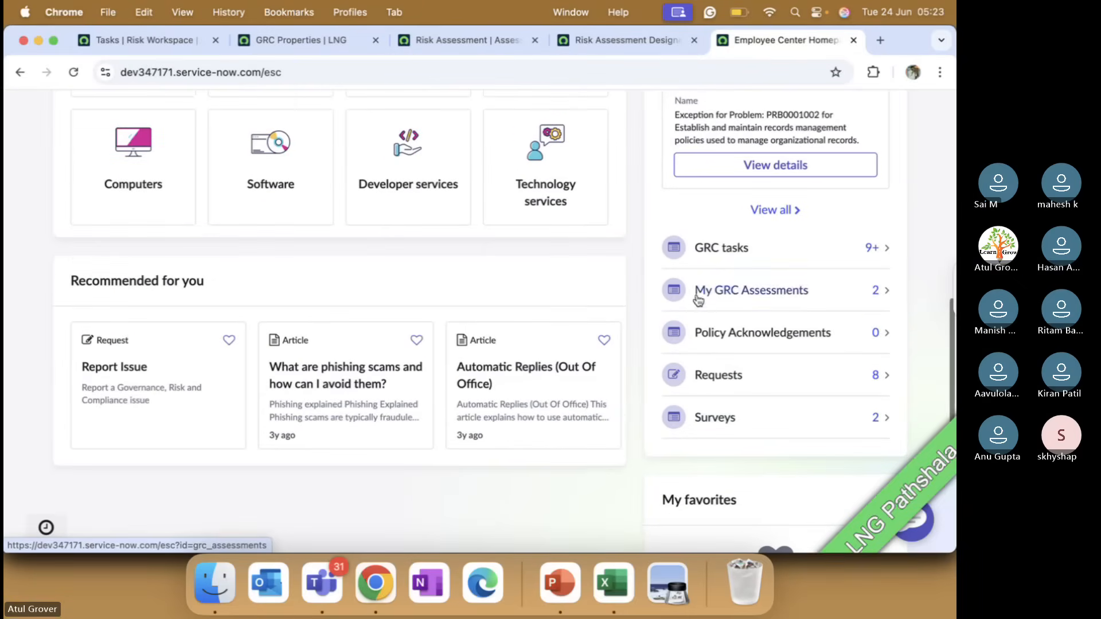
pyautogui.click(716, 263)
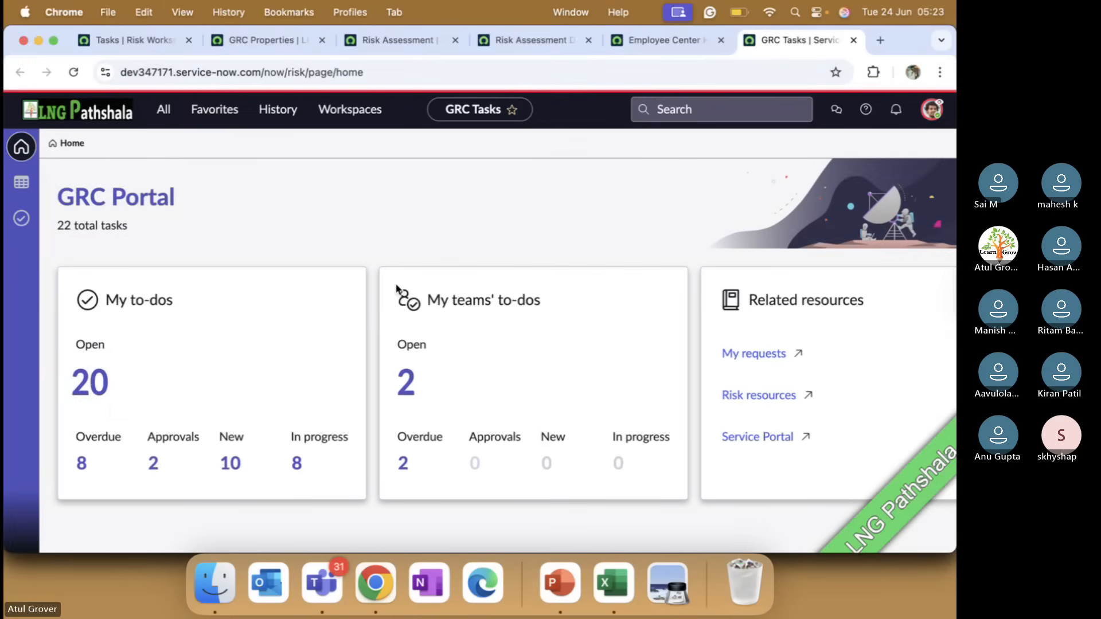
pyautogui.click(91, 382)
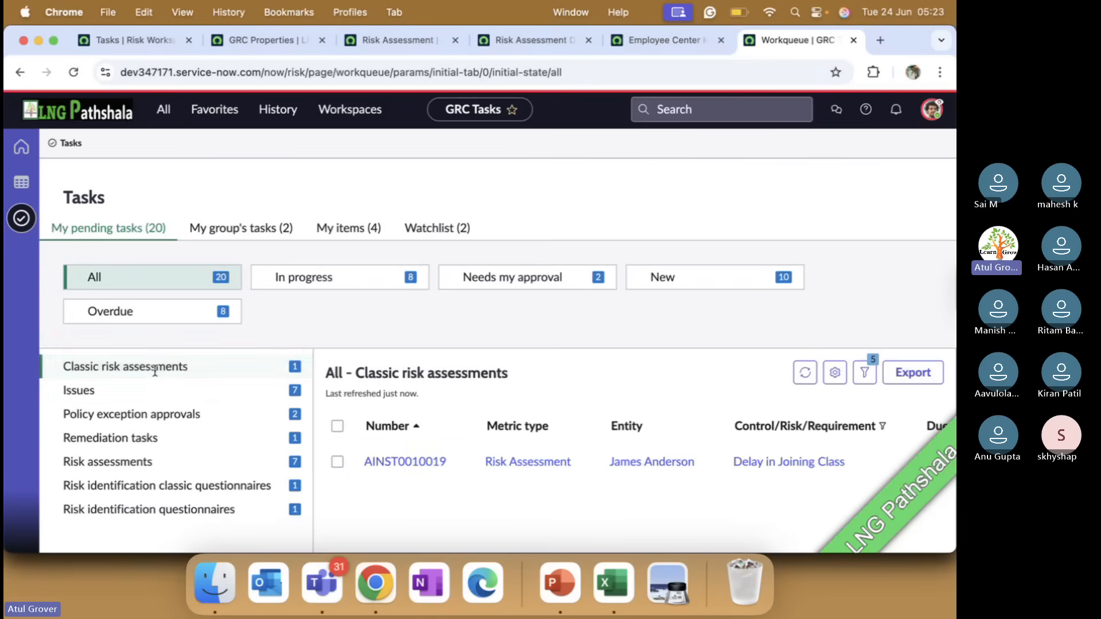
pyautogui.click(374, 462)
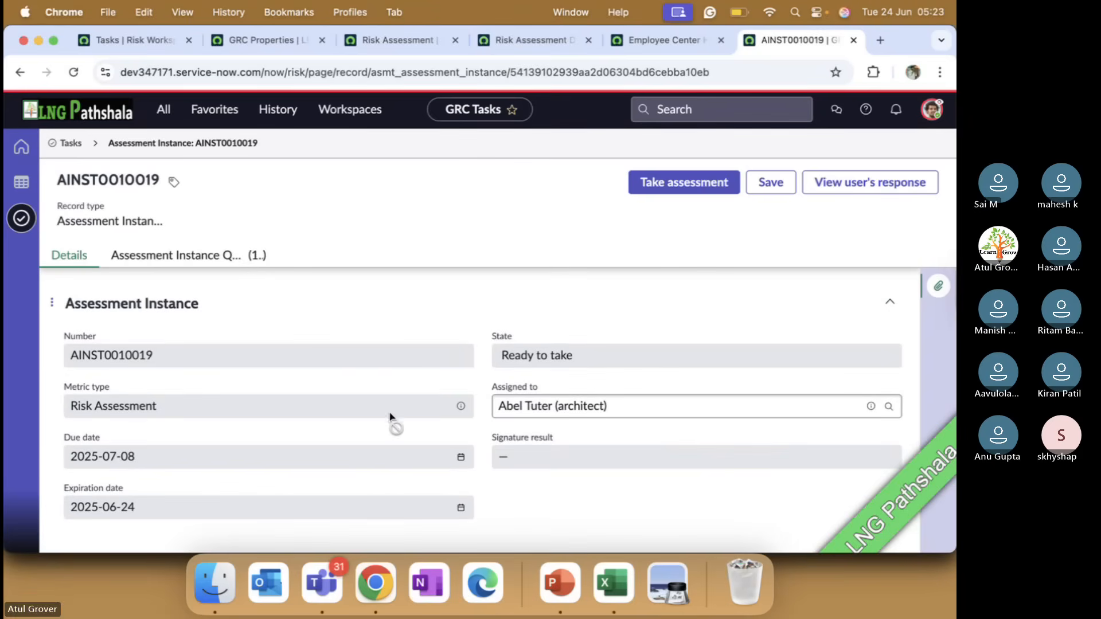
pyautogui.click(675, 184)
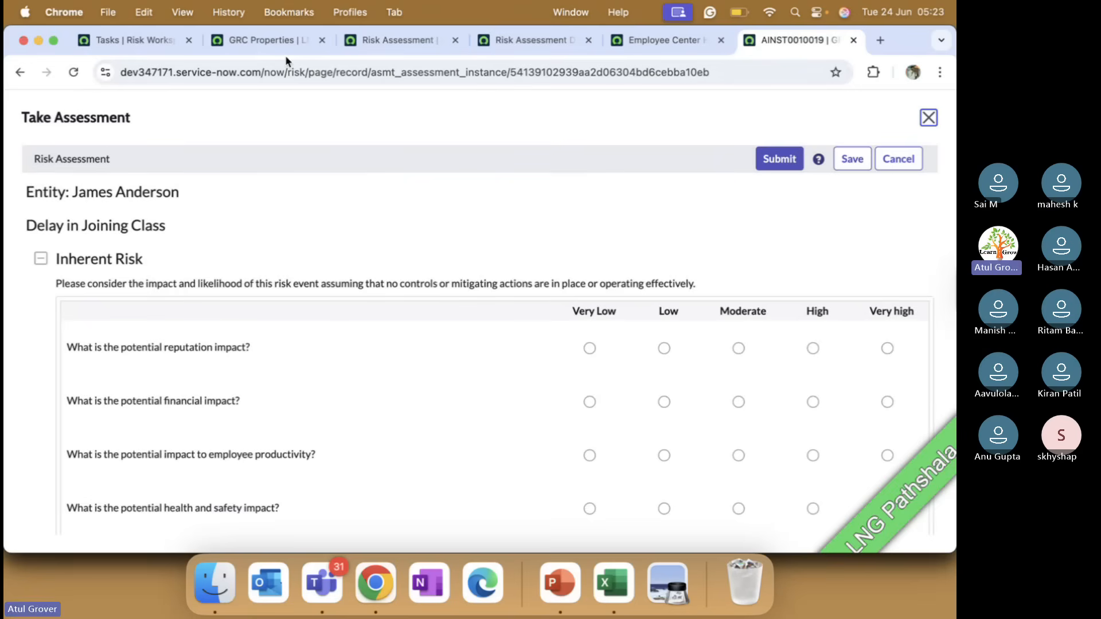
# Compare the pending classic risk assessment on the Risk Workspace Tasks page, and return to the open assessment form
pyautogui.click(159, 42)
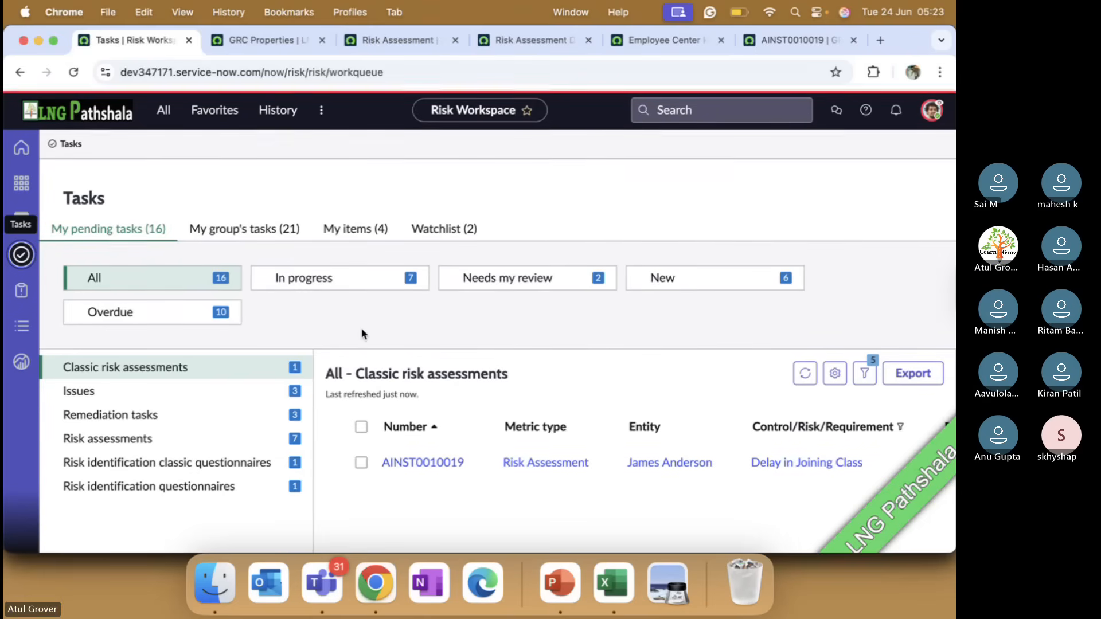
pyautogui.click(276, 42)
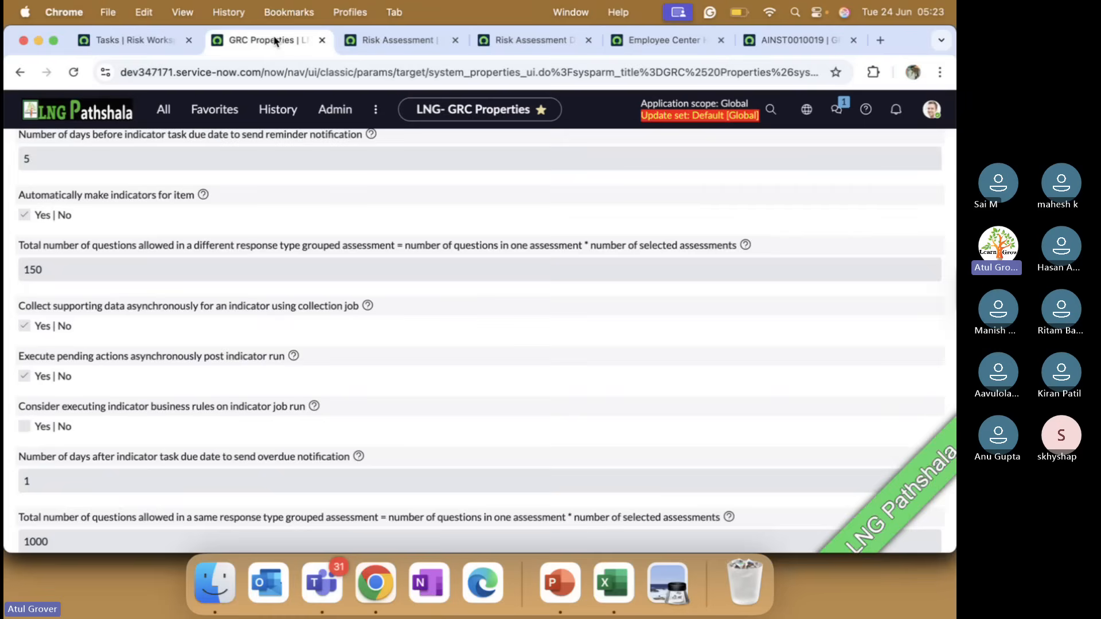
pyautogui.click(389, 40)
pyautogui.click(148, 41)
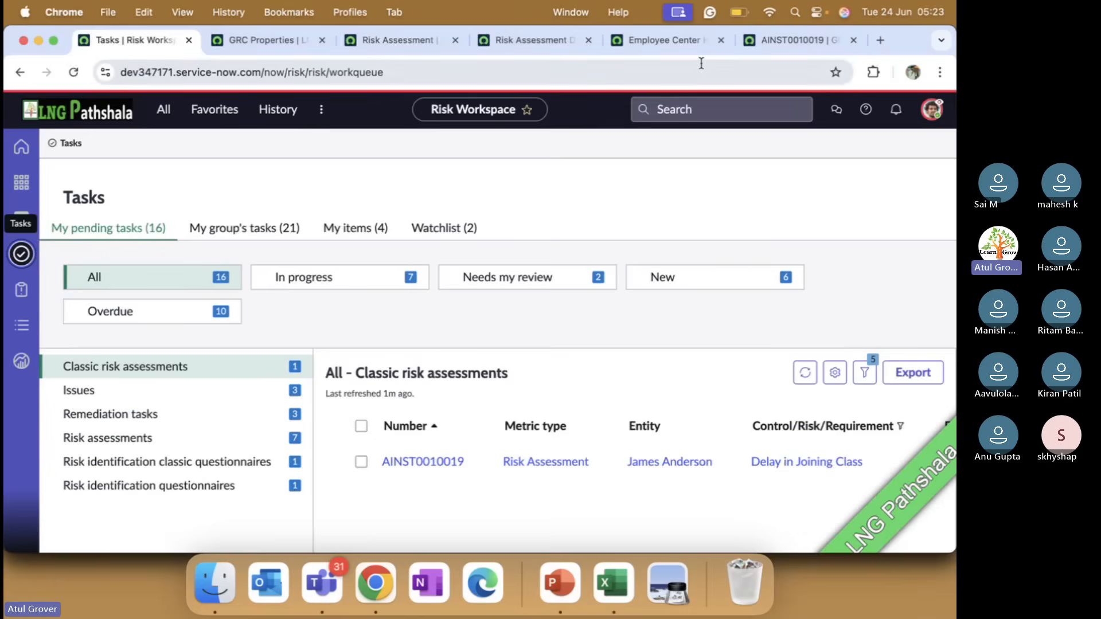
pyautogui.click(797, 40)
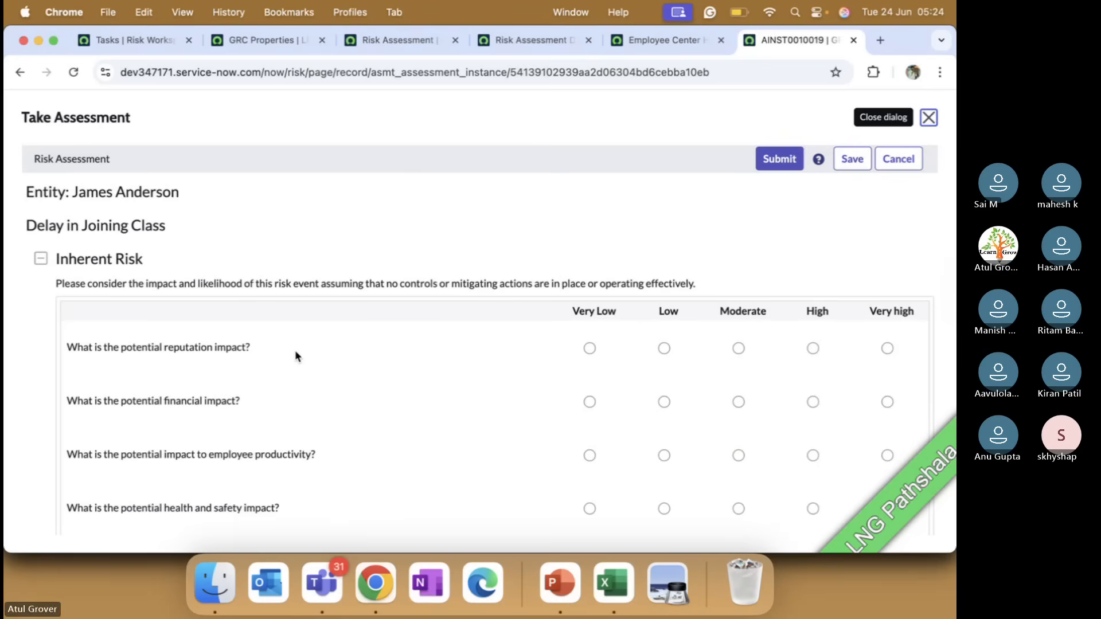
pyautogui.press('super+Tab')
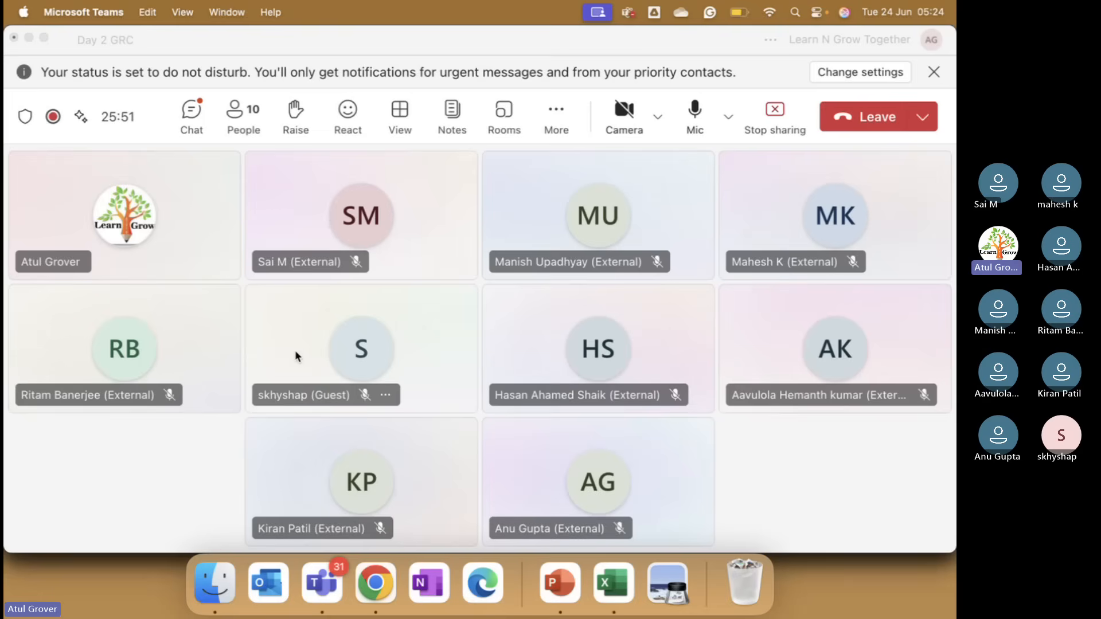
pyautogui.press('super+Tab')
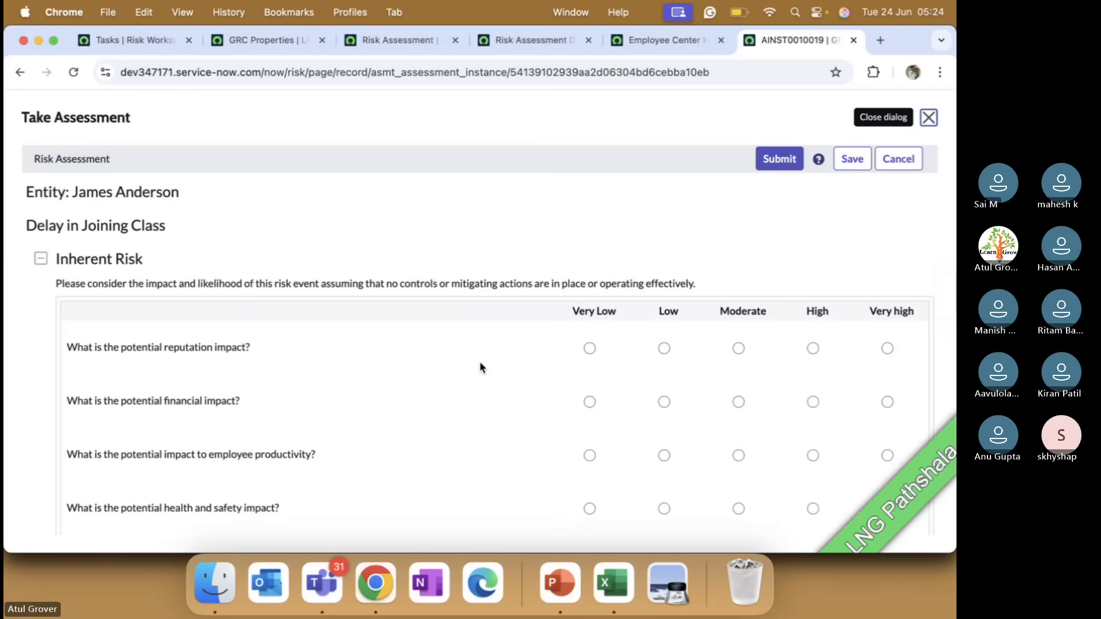
# Rate inherent reputation, financial and productivity impact Very high, health and safety High, fines and legal penalties Moderate, with frequency More than once per year
pyautogui.scroll(-3, 480, 363)
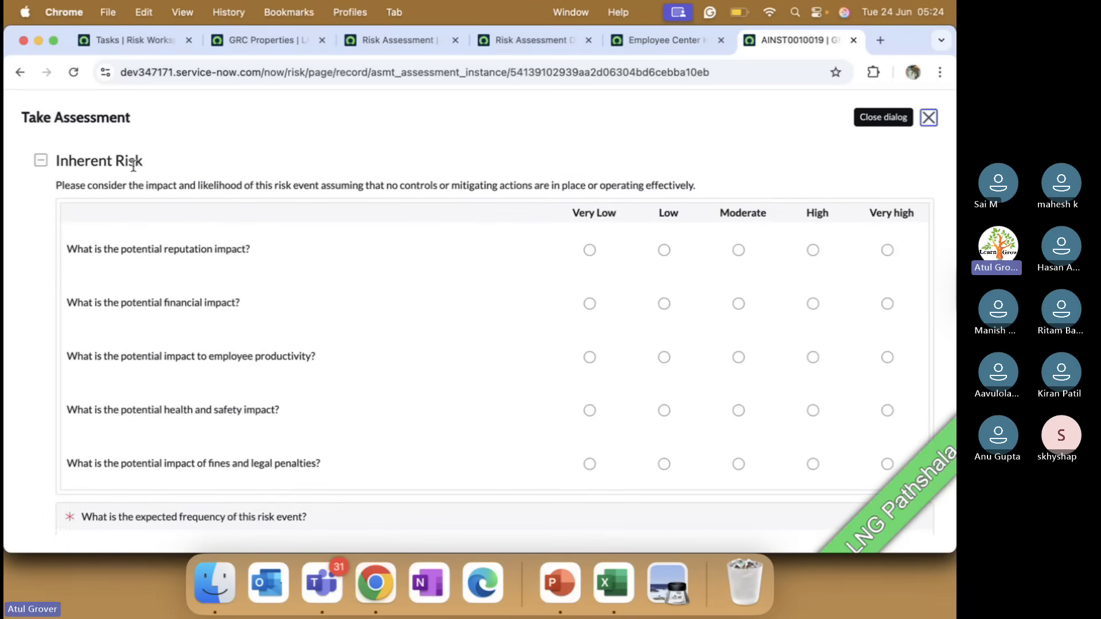
pyautogui.click(887, 250)
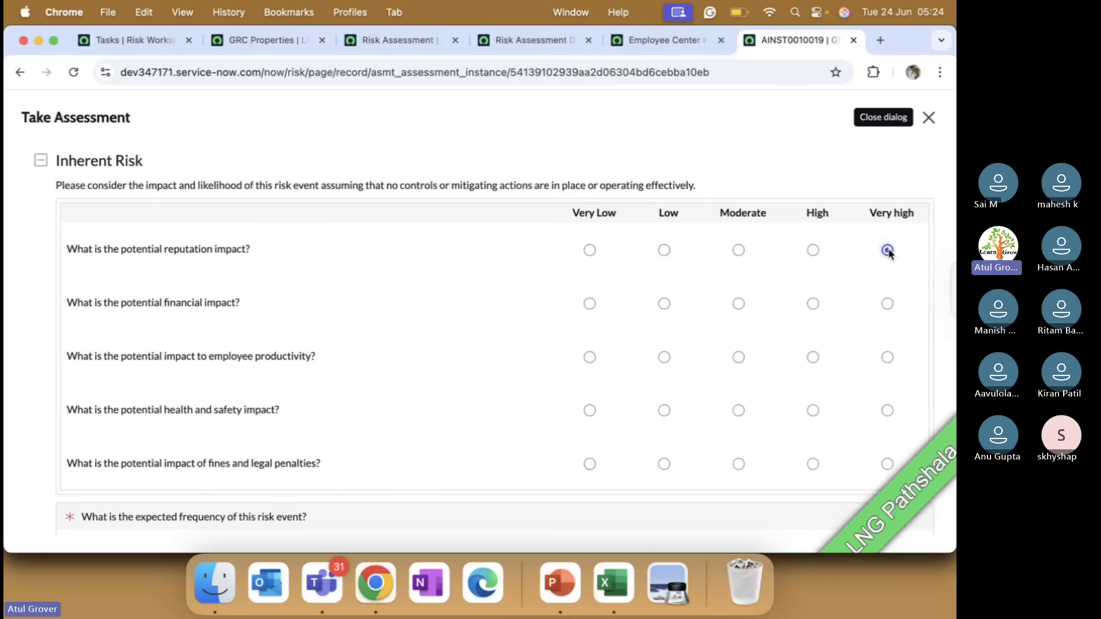
pyautogui.click(888, 303)
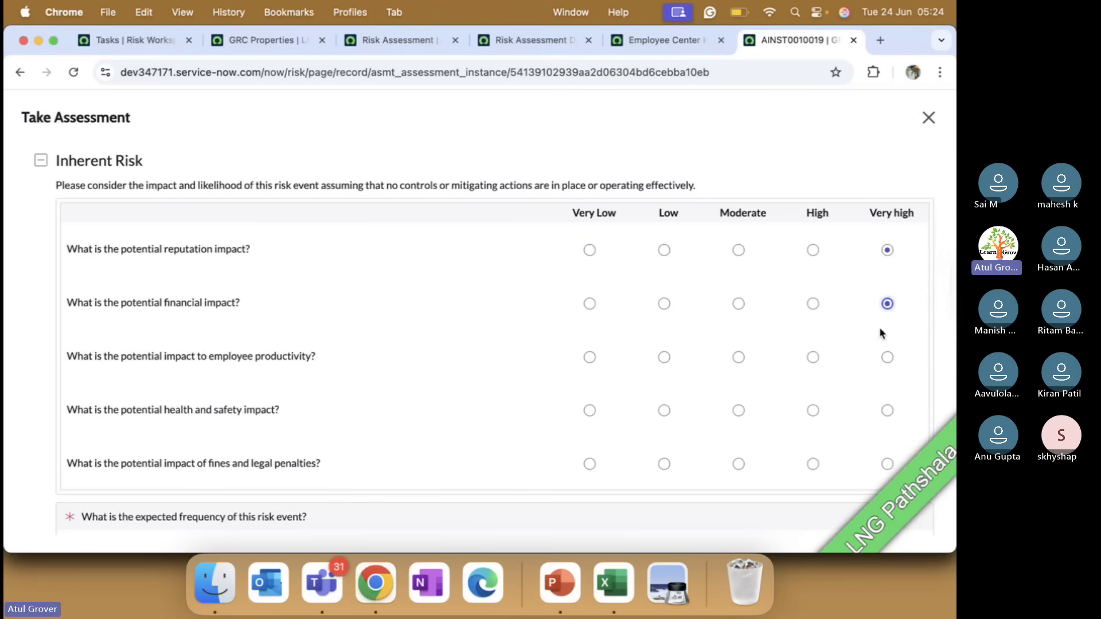
pyautogui.click(888, 358)
pyautogui.click(814, 410)
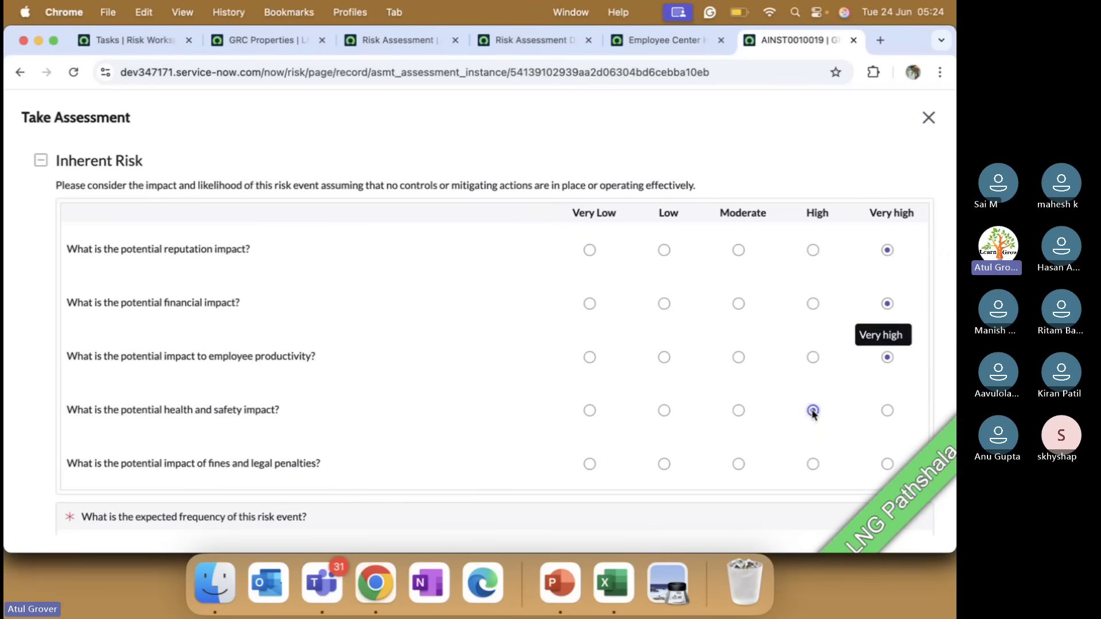
pyautogui.click(739, 464)
pyautogui.scroll(-5, 737, 466)
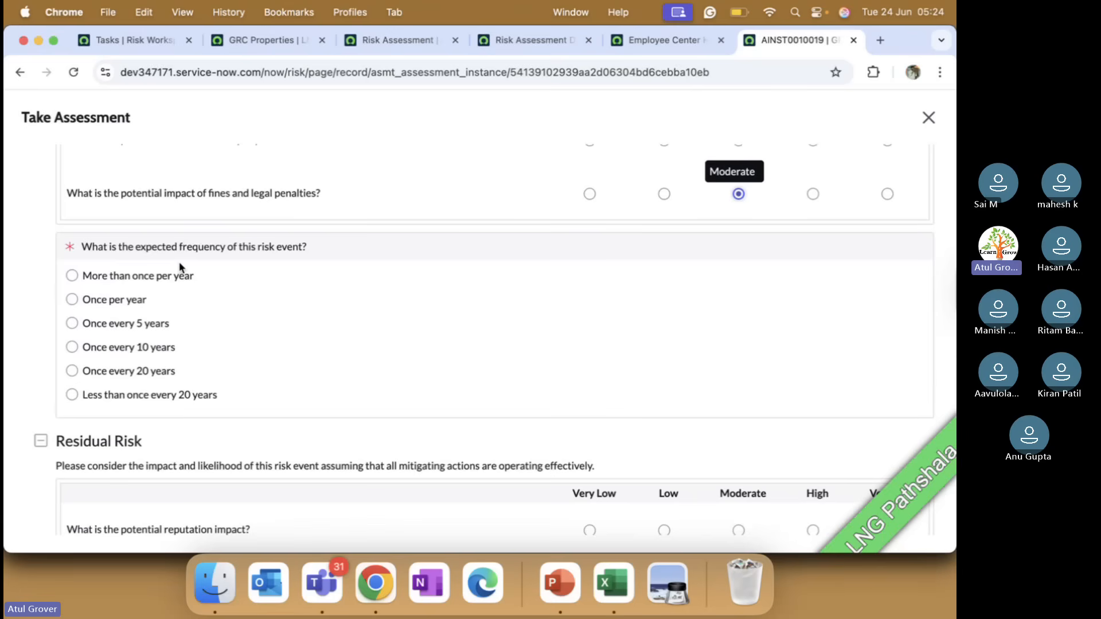
pyautogui.click(175, 277)
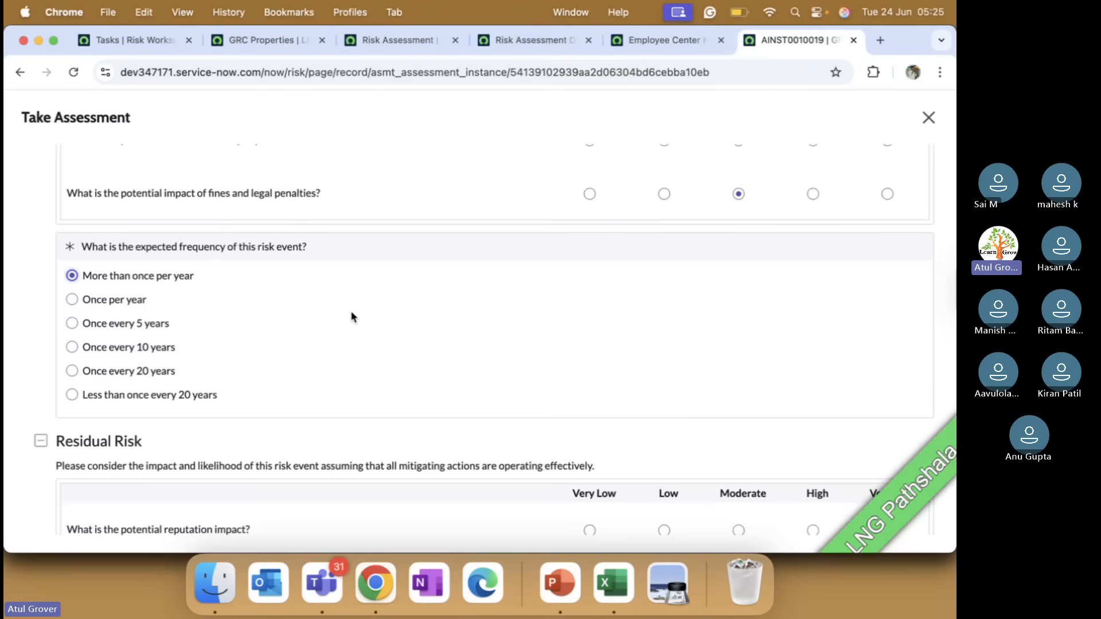
pyautogui.press('super+Tab')
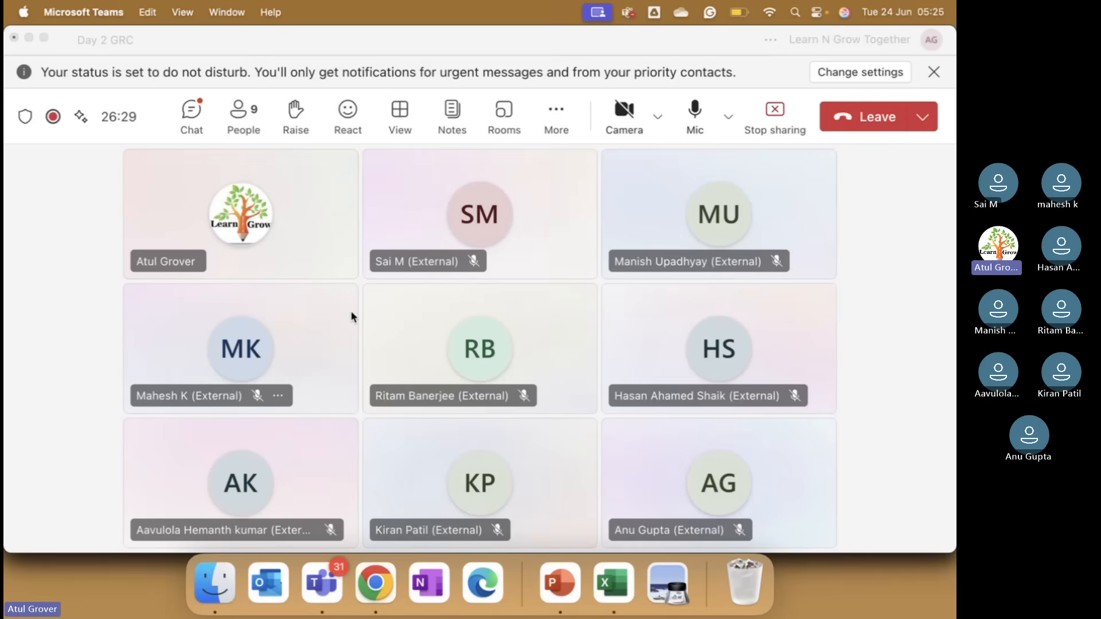
pyautogui.press('super+Tab')
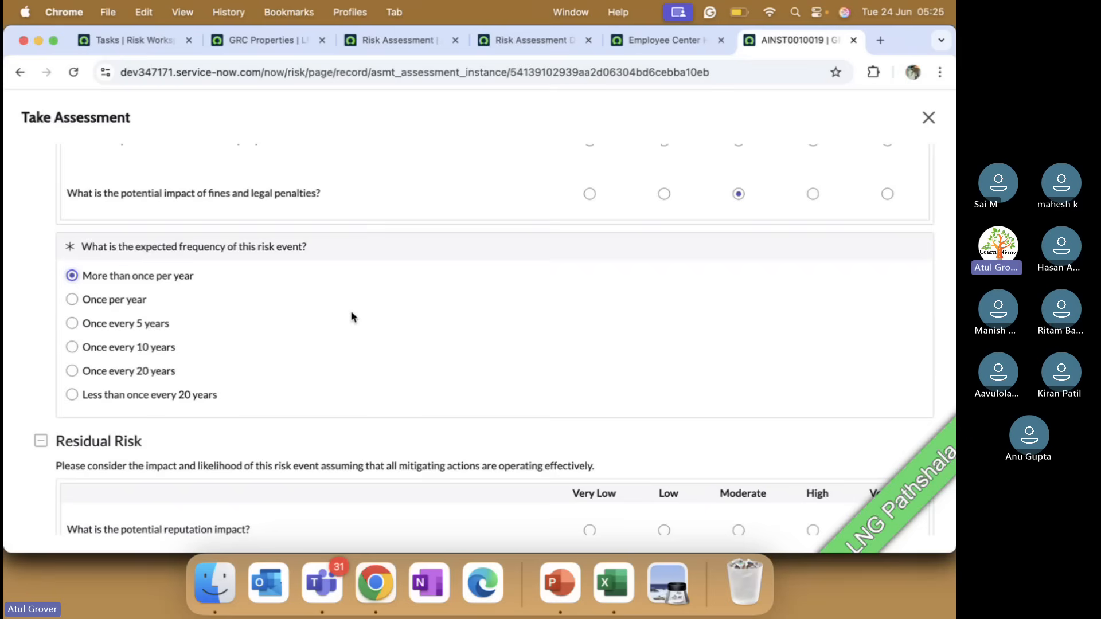
# Rate residual reputation, productivity and legal penalties impact High, financial and health and safety impact Very high, with frequency More than once per year
pyautogui.scroll(-4, 351, 317)
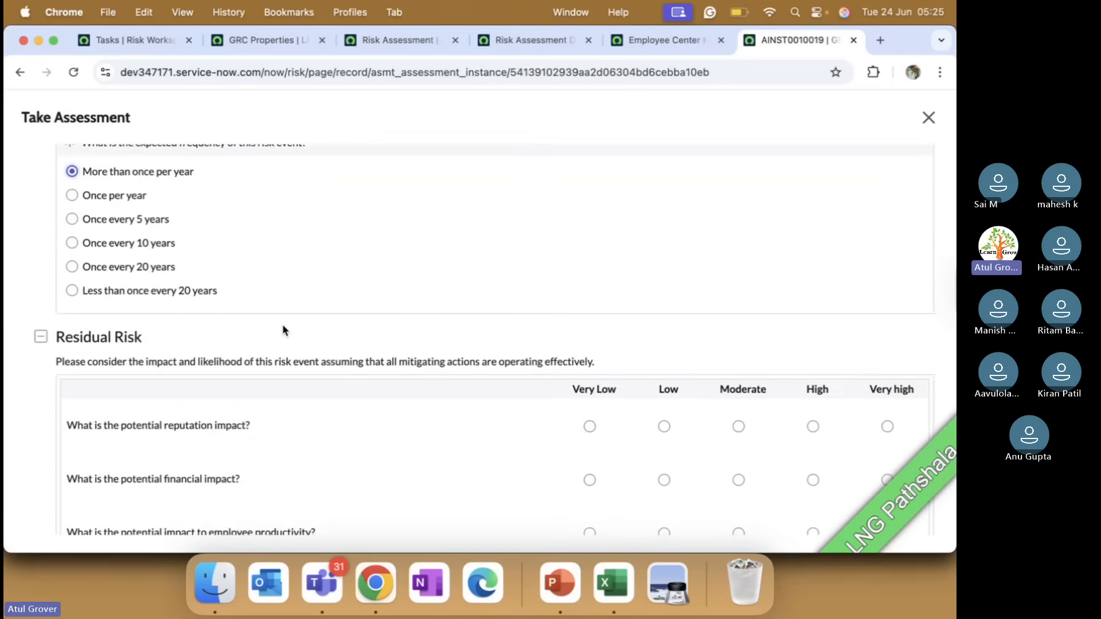
pyautogui.scroll(-3, 282, 325)
pyautogui.scroll(-3, 282, 324)
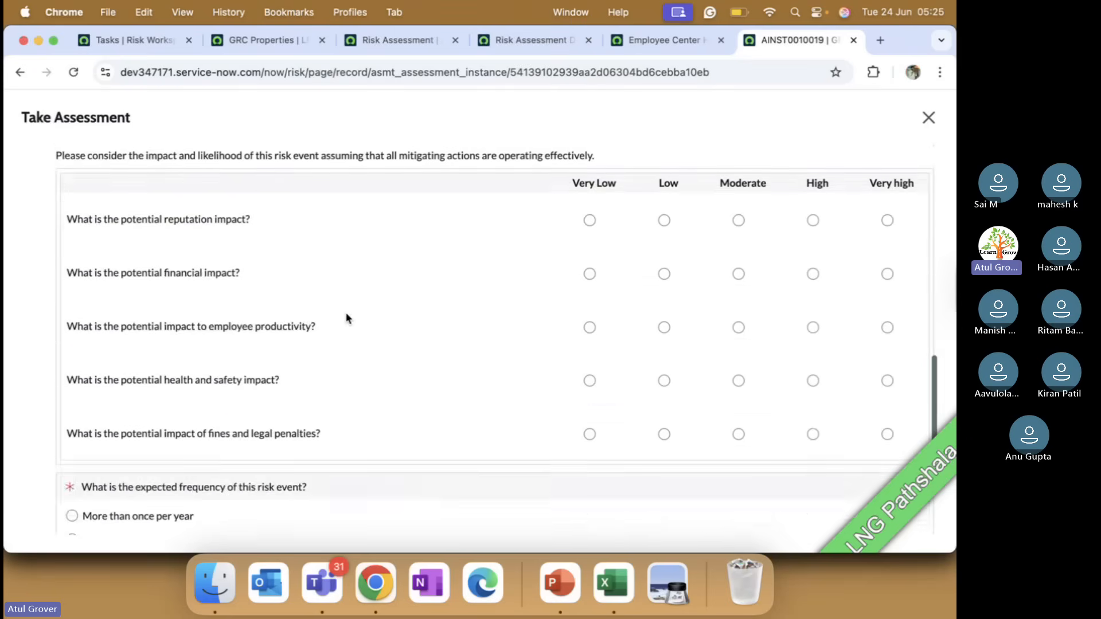
pyautogui.click(813, 221)
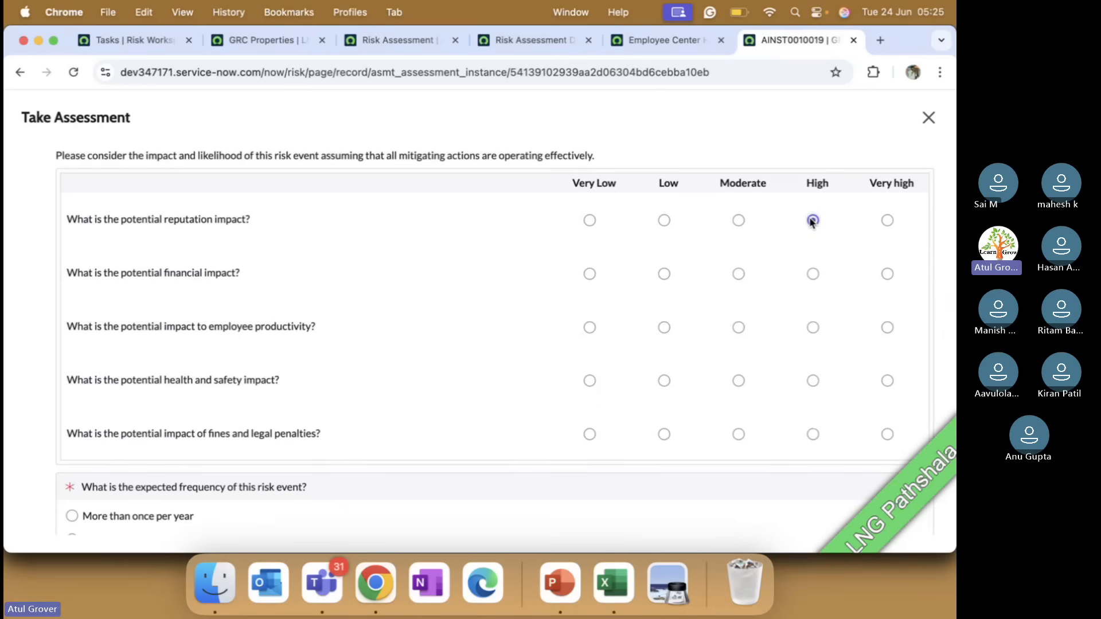
pyautogui.click(888, 275)
pyautogui.click(813, 328)
pyautogui.click(887, 381)
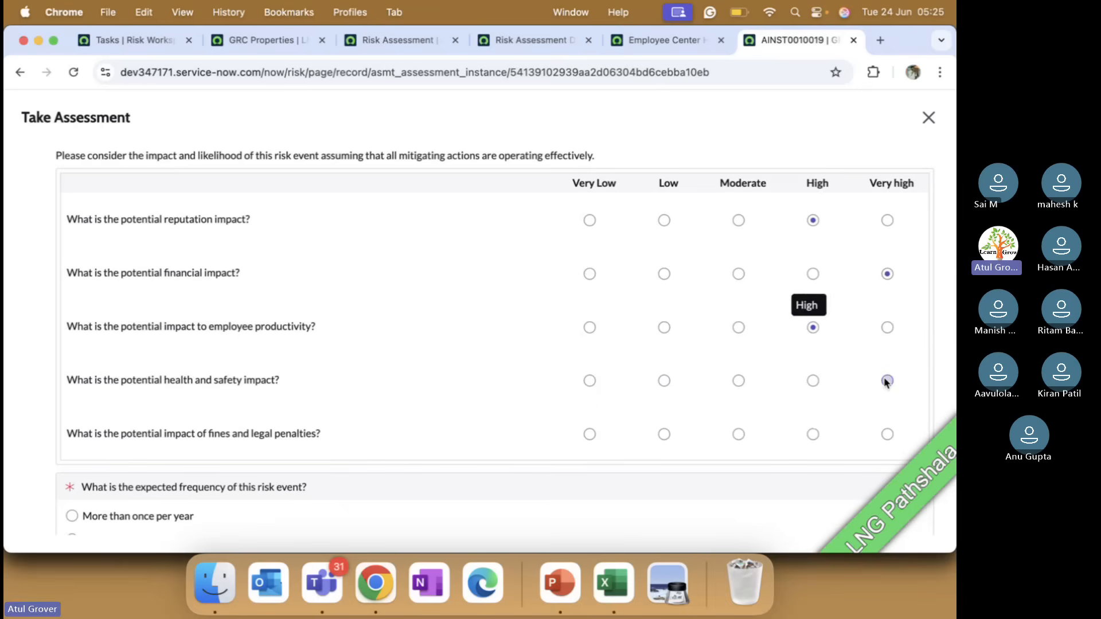
pyautogui.click(813, 434)
pyautogui.scroll(-2, 602, 382)
pyautogui.click(183, 434)
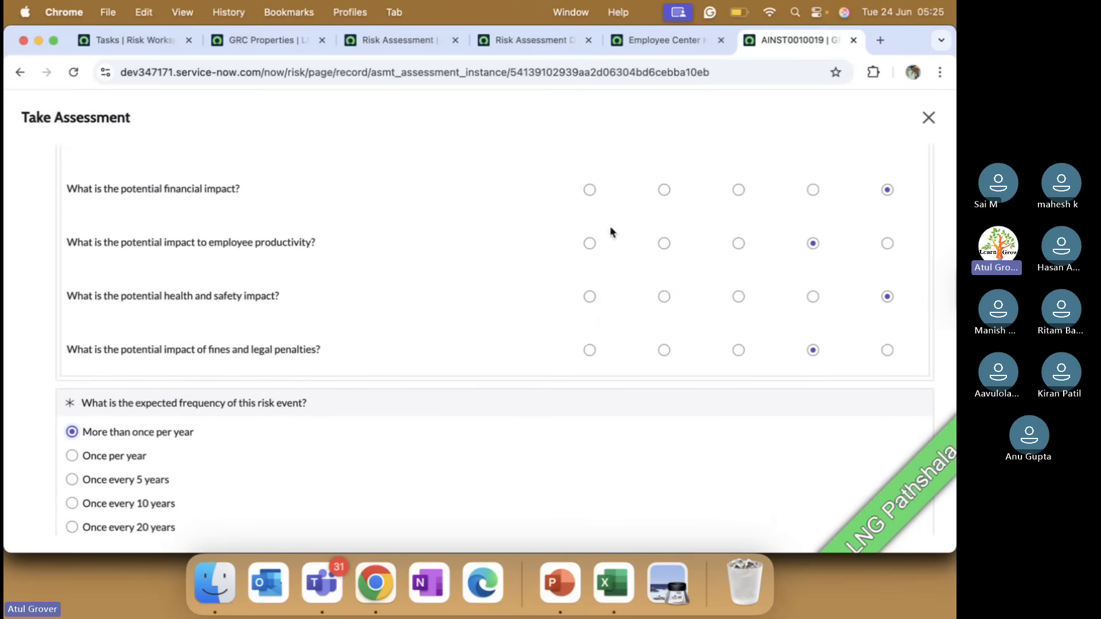
# Dismiss the notice in the Risk Assessment Designer and check the assessment duration of the Risk Assessment metric type
pyautogui.click(539, 42)
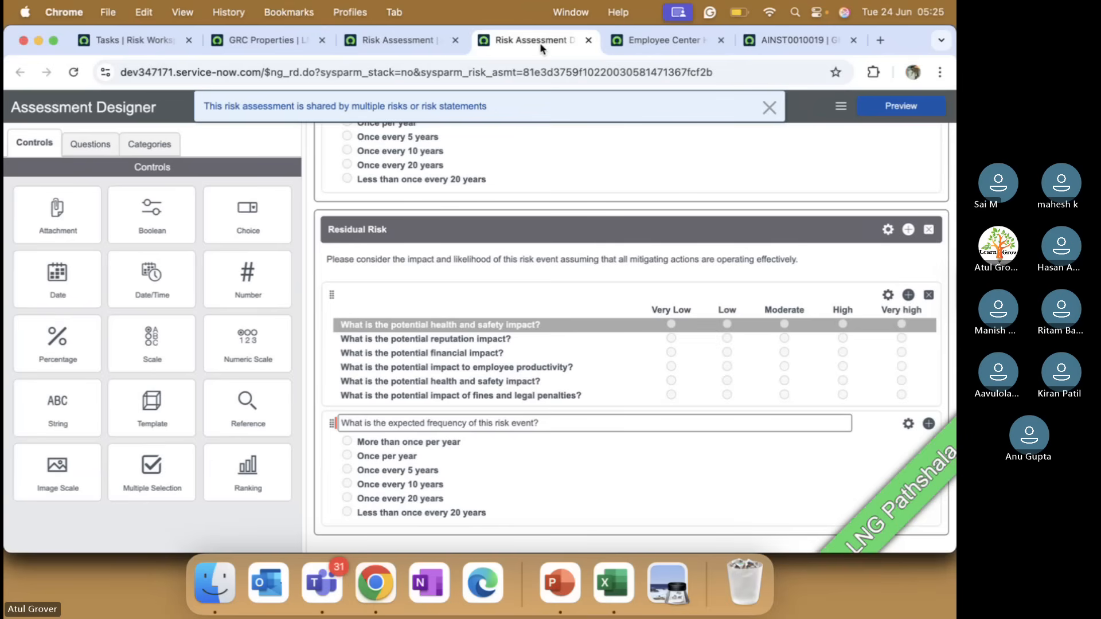
pyautogui.click(769, 107)
pyautogui.click(404, 38)
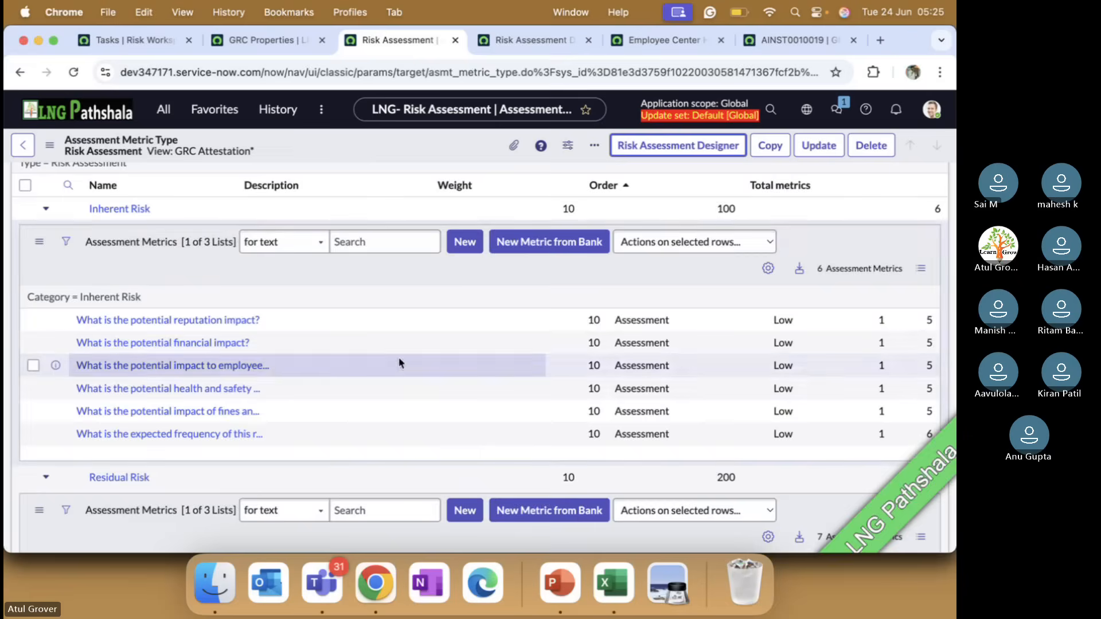
pyautogui.scroll(10, 435, 342)
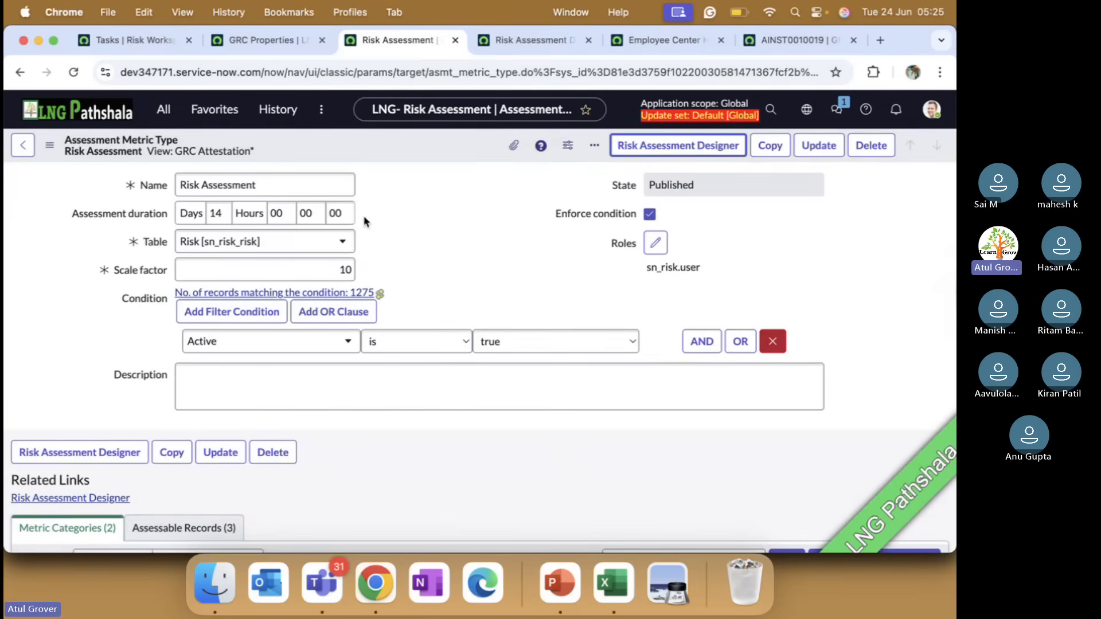
pyautogui.doubleClick(213, 214)
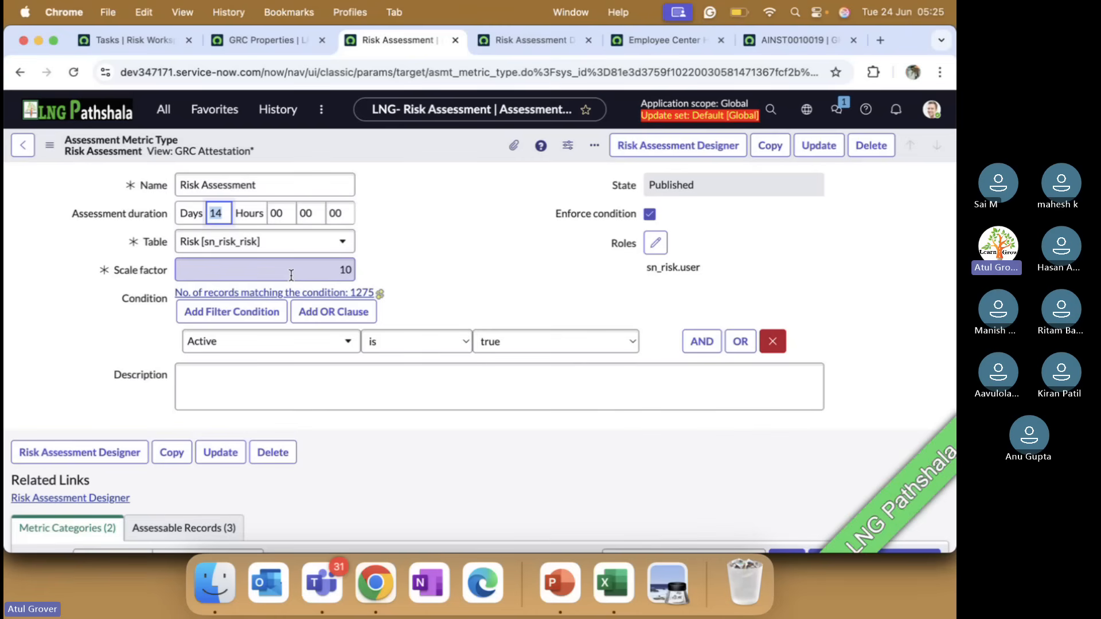
# Examine the assessment metrics listed under the Inherent Risk and Residual Risk categories of the metric type
pyautogui.scroll(-10, 292, 275)
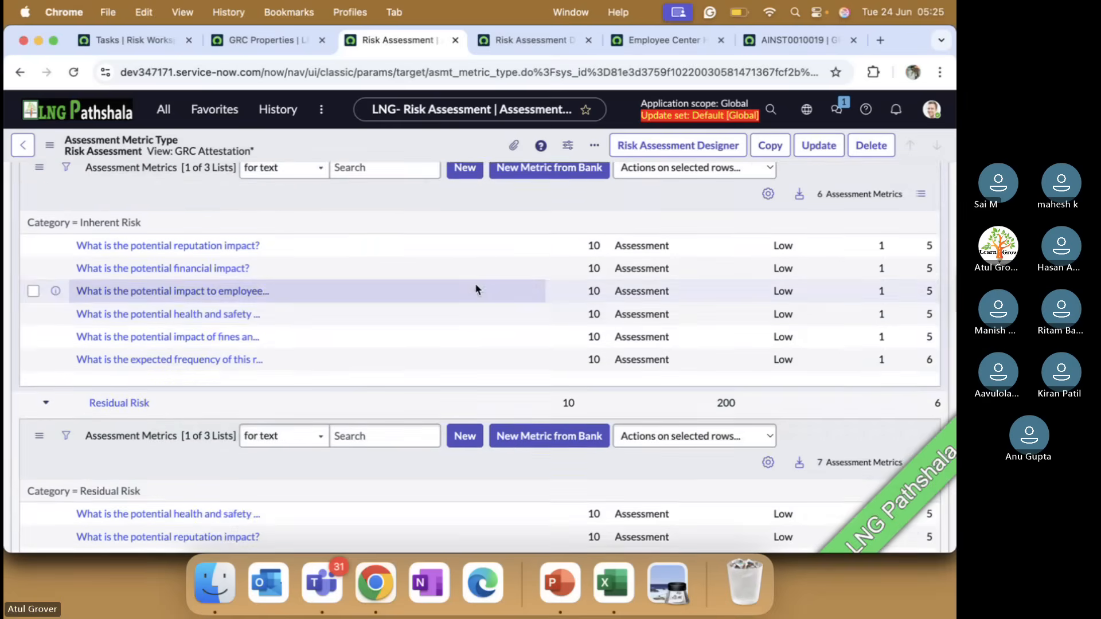
pyautogui.scroll(2, 394, 310)
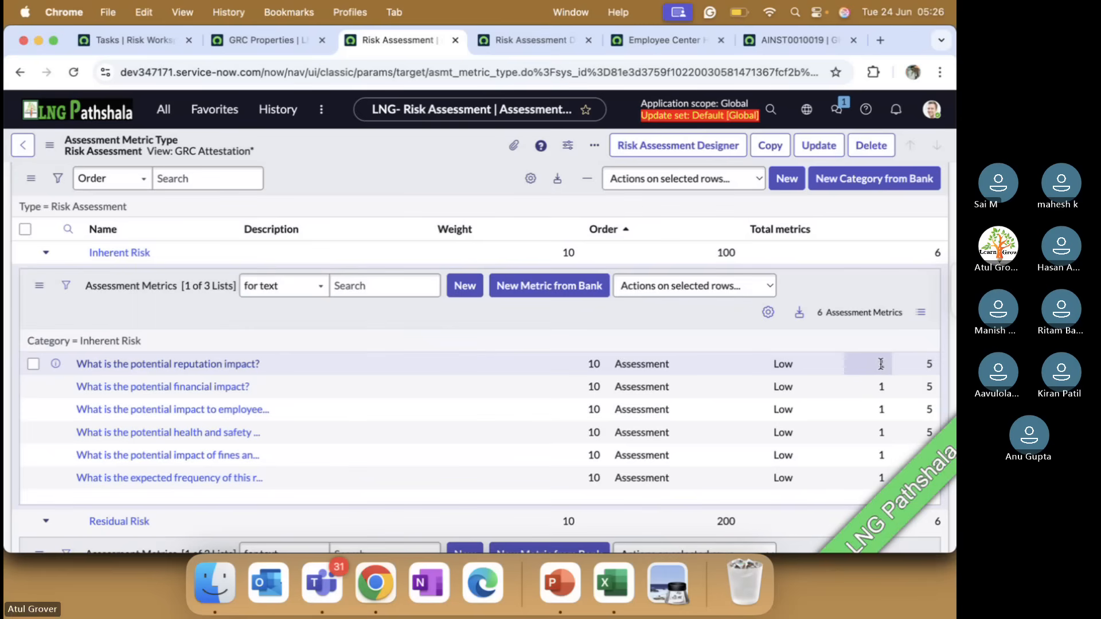
pyautogui.scroll(3, 665, 378)
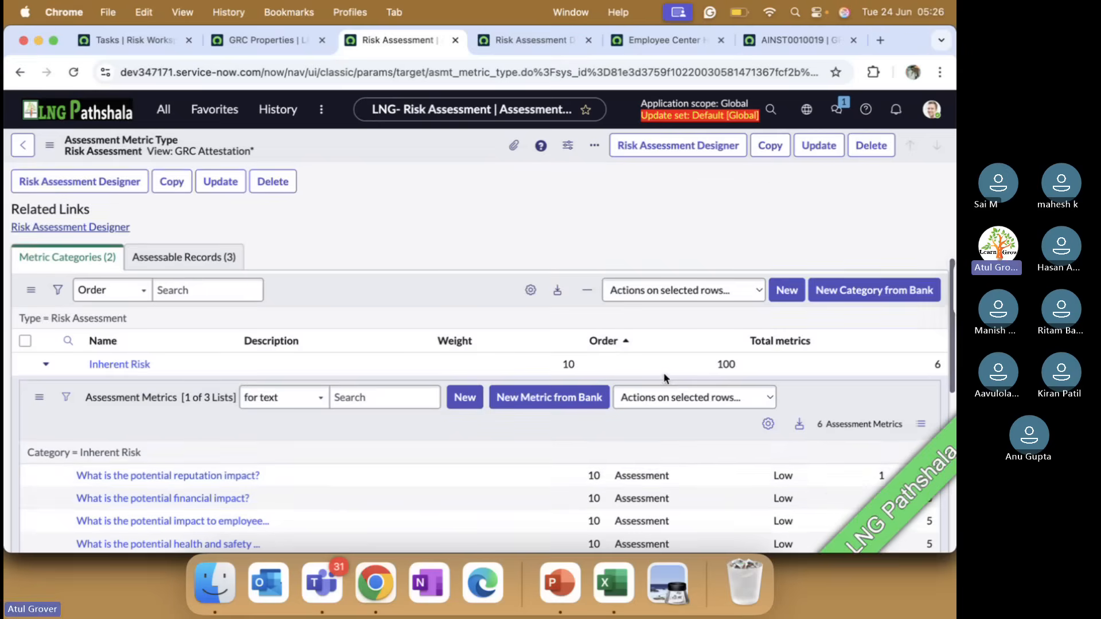
pyautogui.scroll(-5, 665, 378)
pyautogui.scroll(-3, 666, 380)
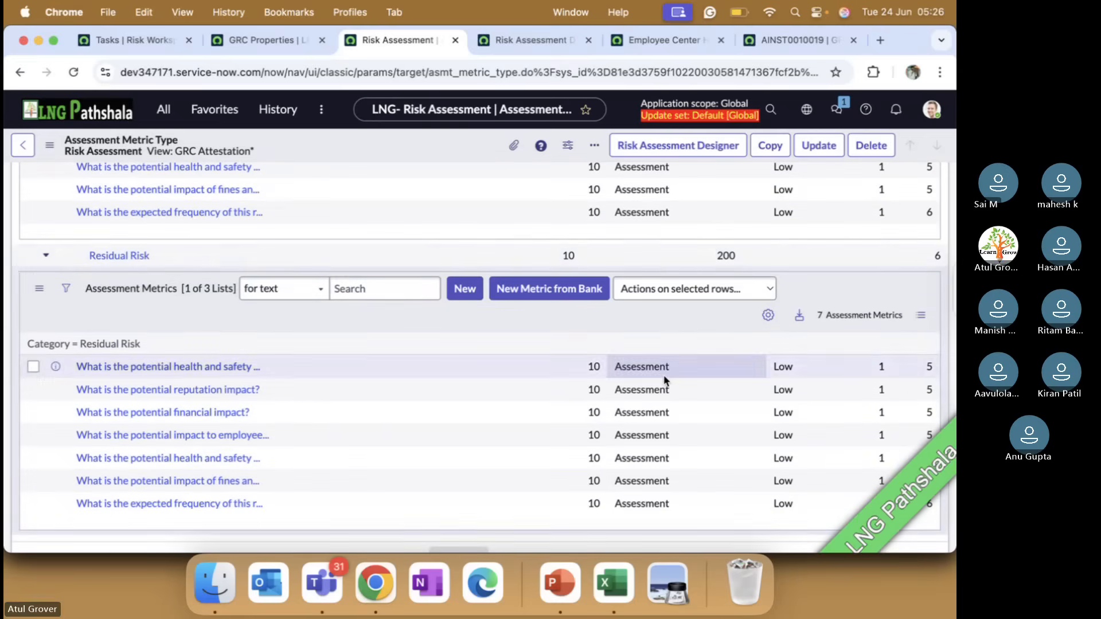
pyautogui.scroll(-2, 332, 336)
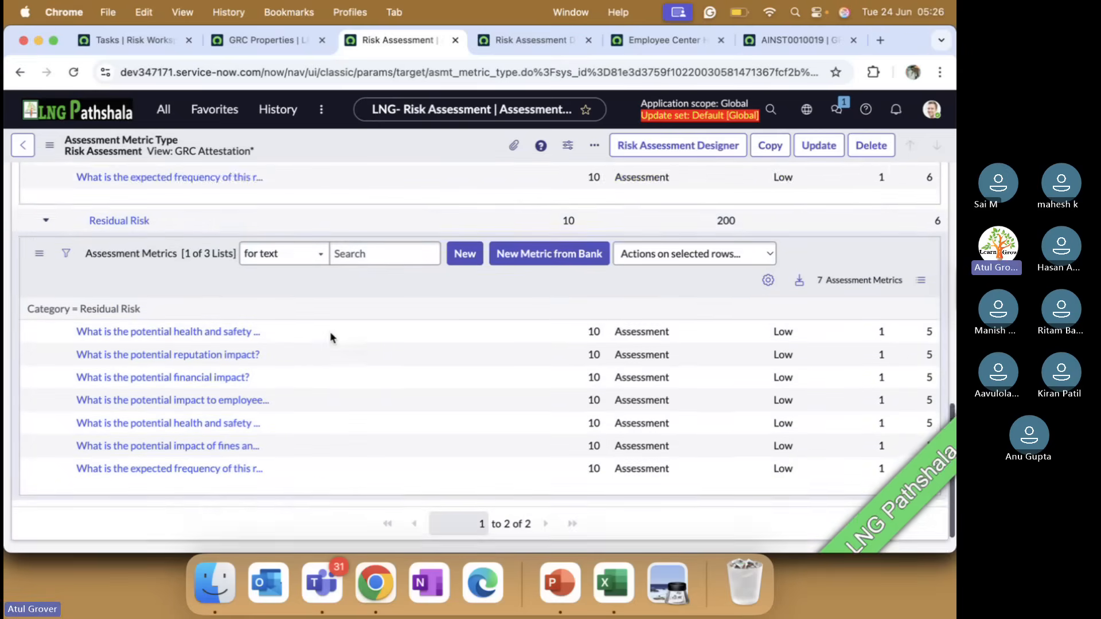
# Return to the answered questionnaire, check the responses and submit the Risk Assessment for Delay in Joining Class
pyautogui.click(797, 39)
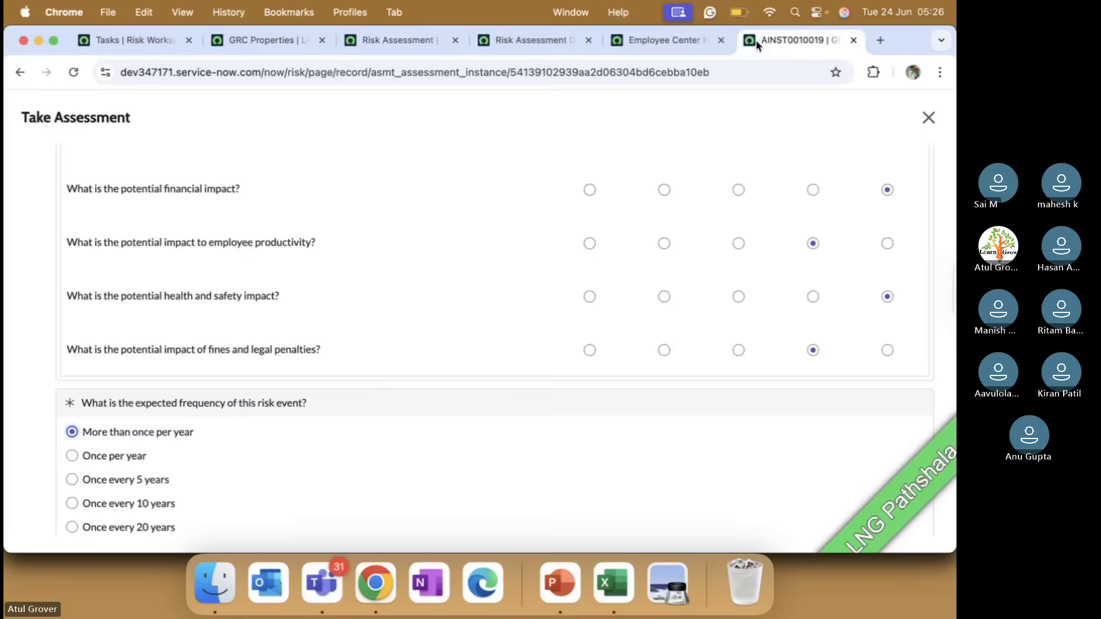
pyautogui.scroll(-2, 671, 326)
pyautogui.scroll(6, 745, 209)
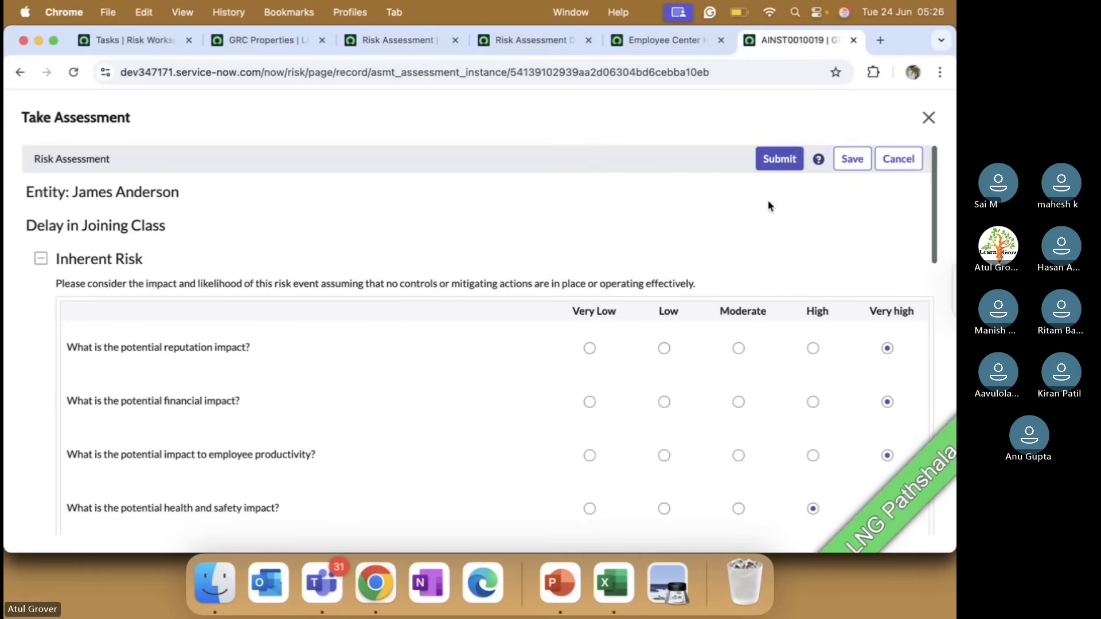
pyautogui.click(778, 155)
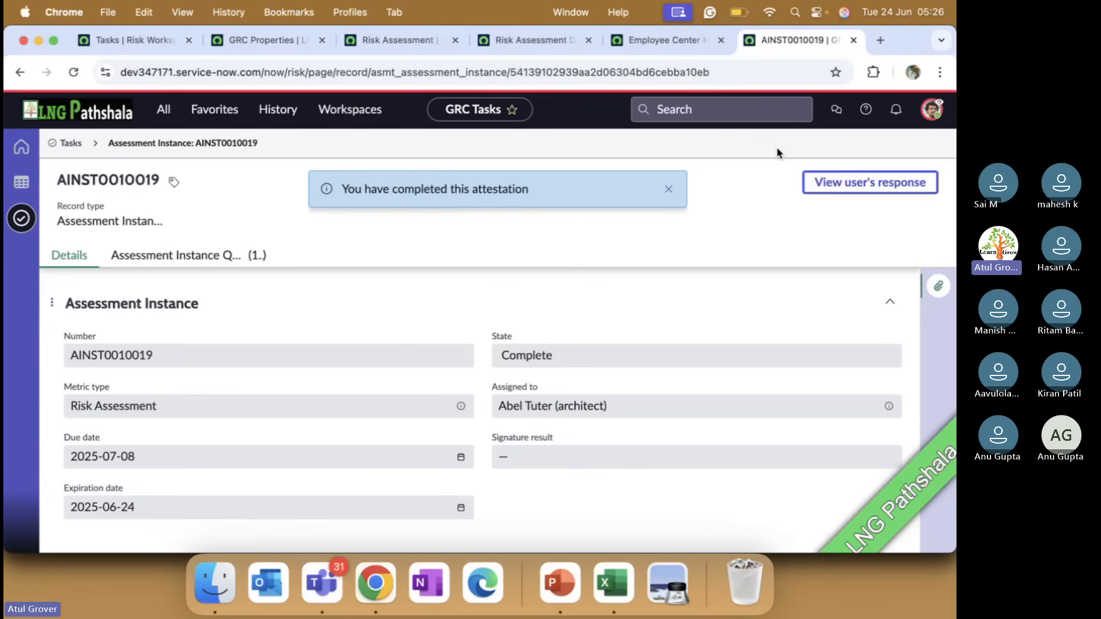
# End the user impersonation and open the Risk Workspace as the administrator
pyautogui.click(133, 40)
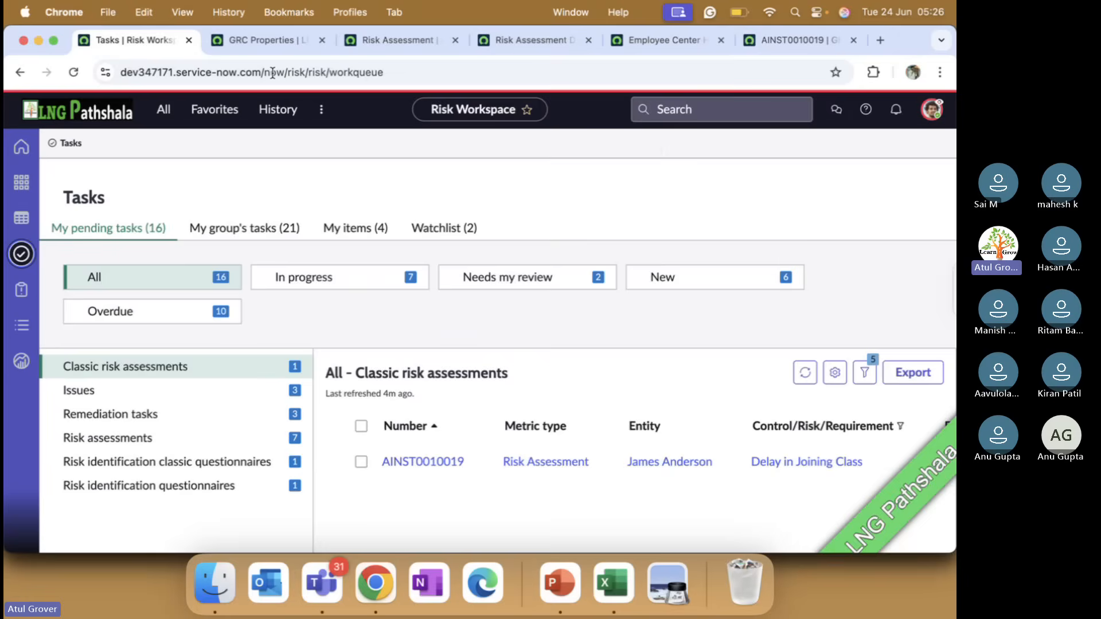
pyautogui.click(932, 110)
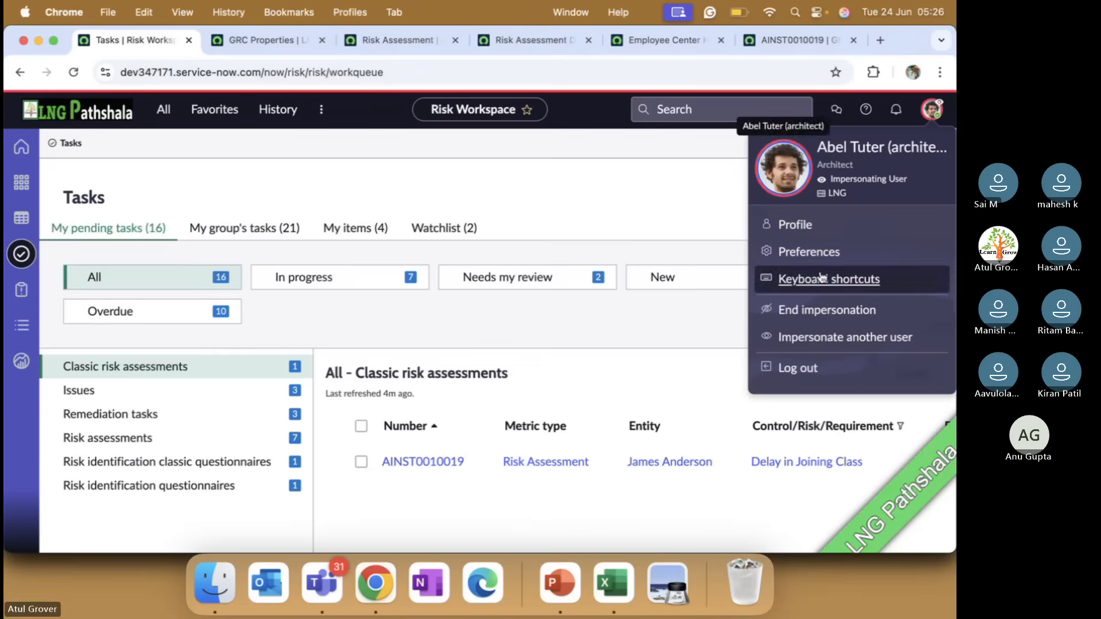
pyautogui.click(790, 310)
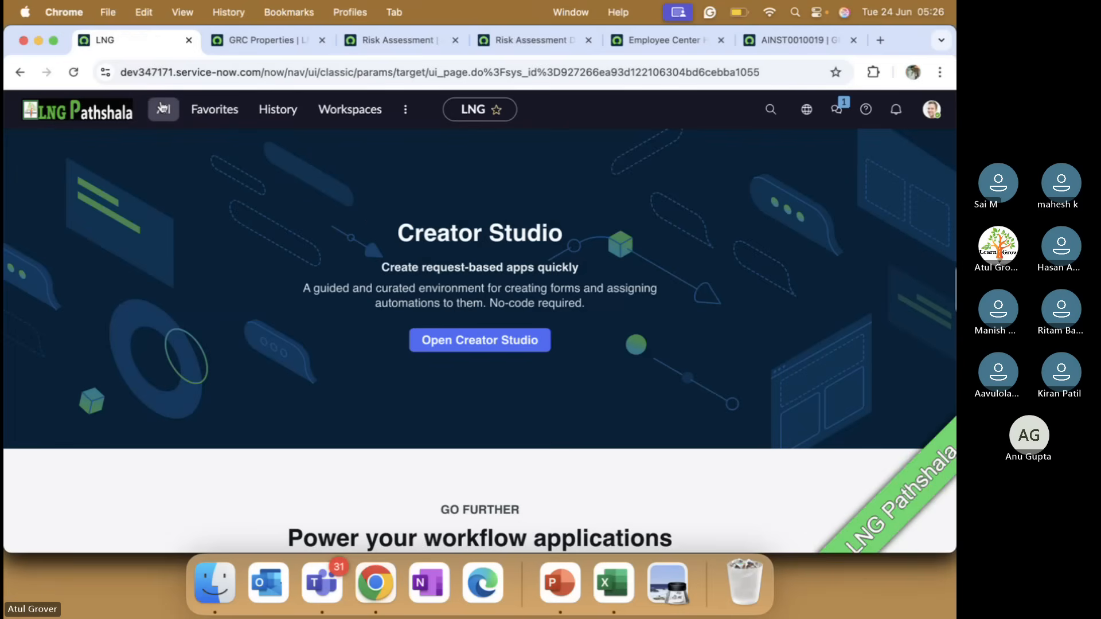
pyautogui.click(350, 109)
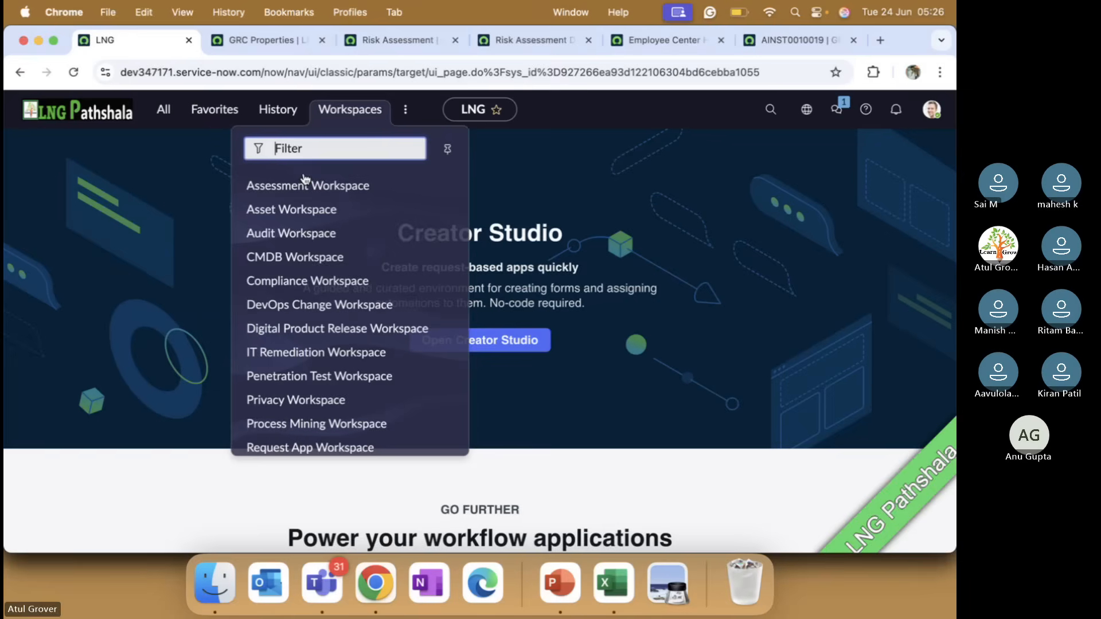
pyautogui.scroll(-3, 293, 424)
pyautogui.click(294, 420)
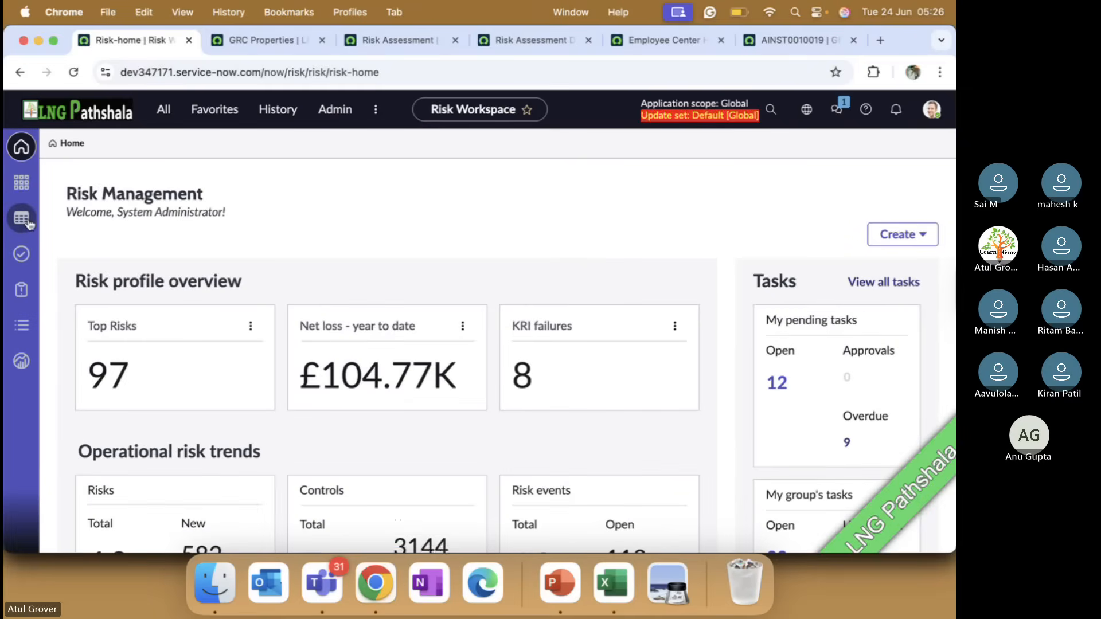
# Open the LNG Training - Techno Functional risk framework from the library and show its risk statements
pyautogui.click(23, 219)
pyautogui.click(22, 325)
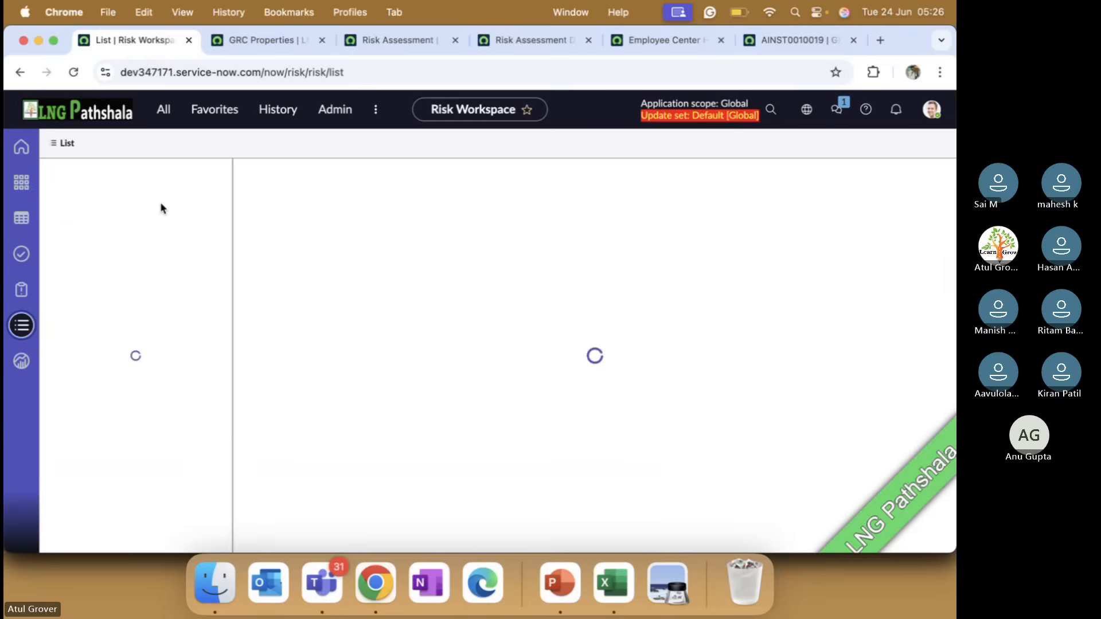
pyautogui.click(118, 308)
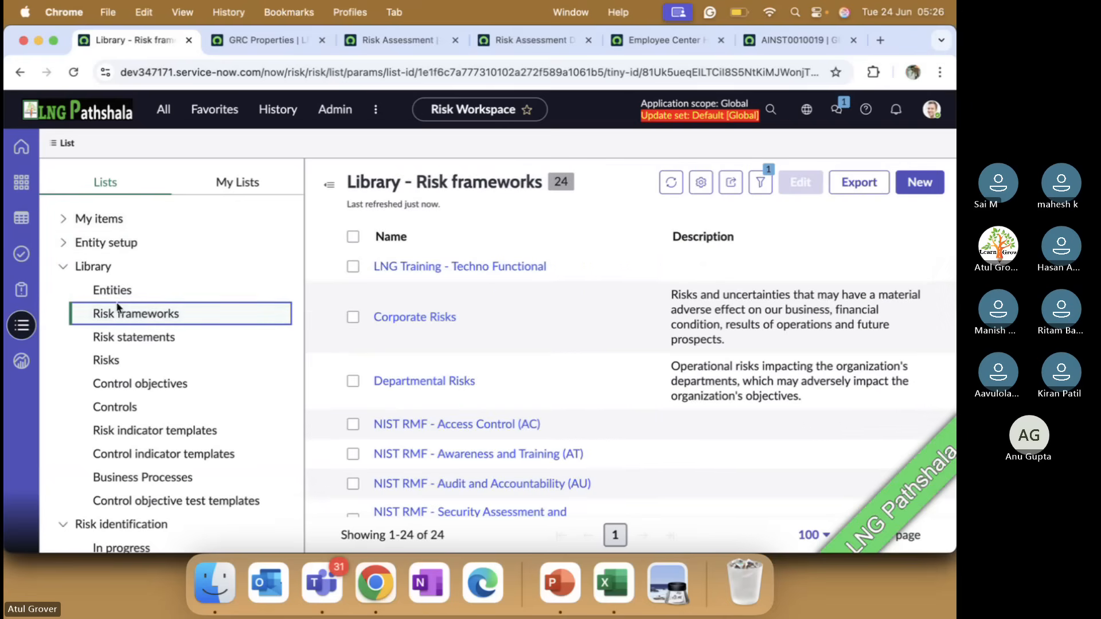
pyautogui.click(388, 268)
pyautogui.click(225, 258)
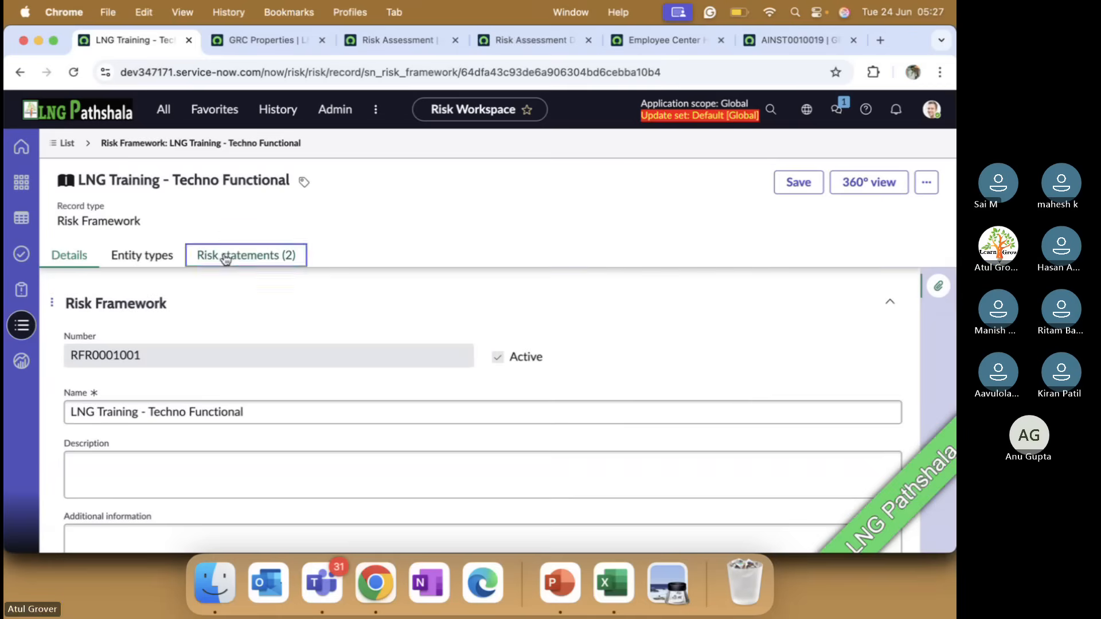
# Open the Delay in Joining Class statement, its risk for the assessed entity, and that risk's assessments
pyautogui.click(140, 379)
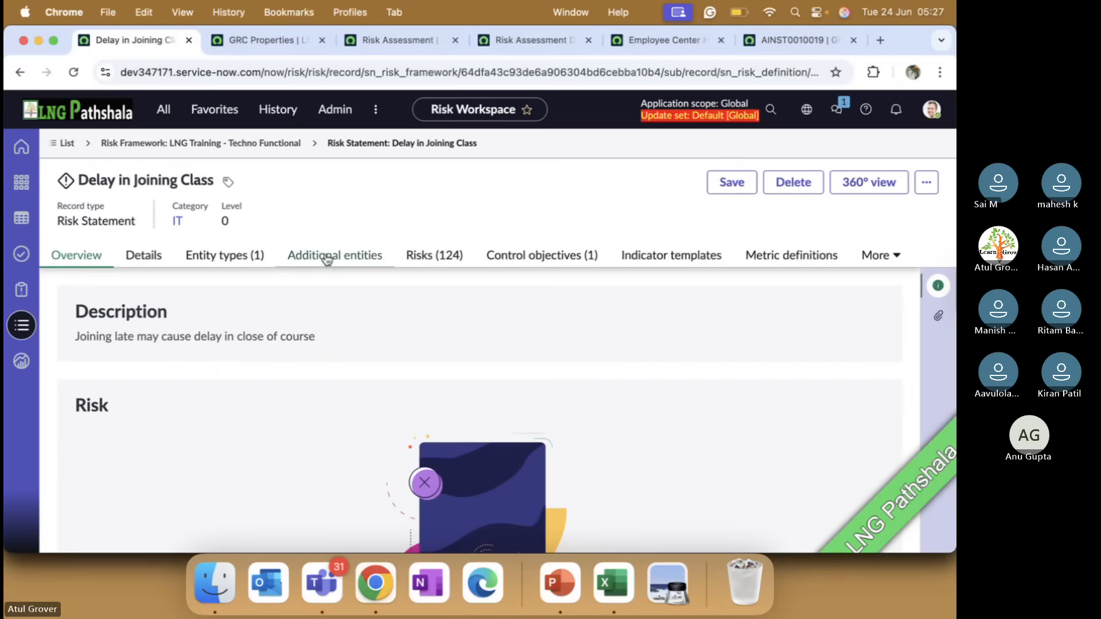
pyautogui.click(415, 256)
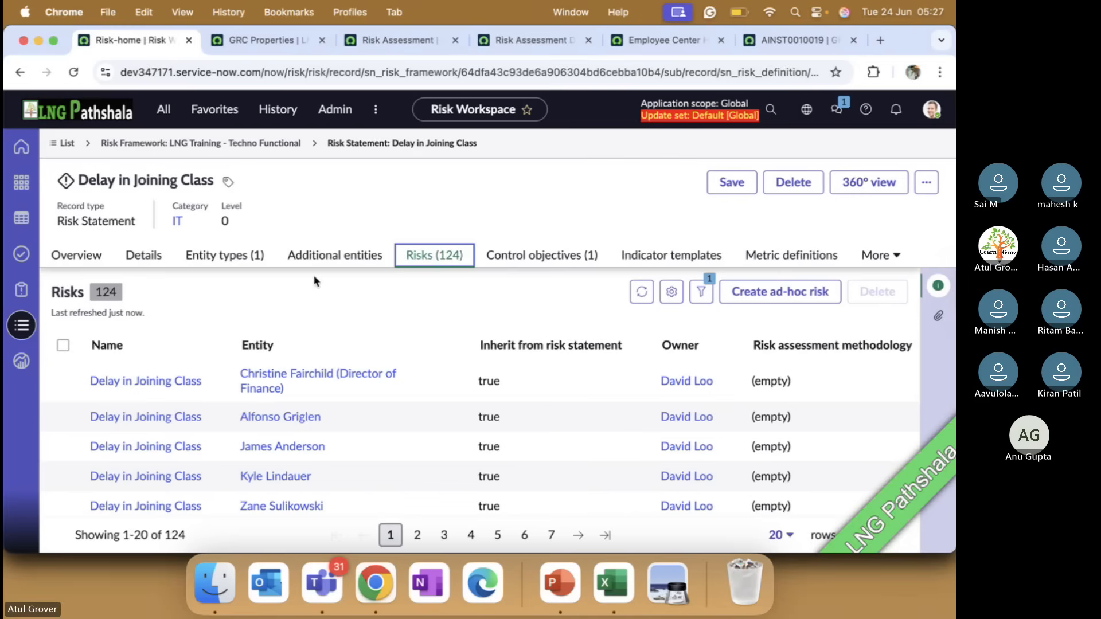
pyautogui.click(150, 446)
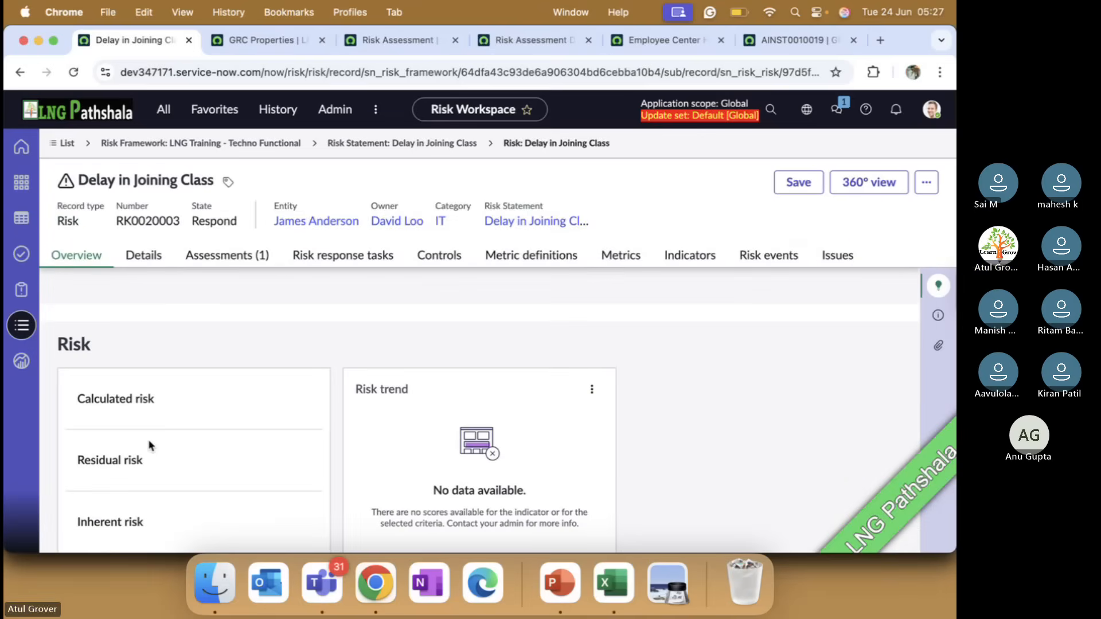
pyautogui.click(223, 263)
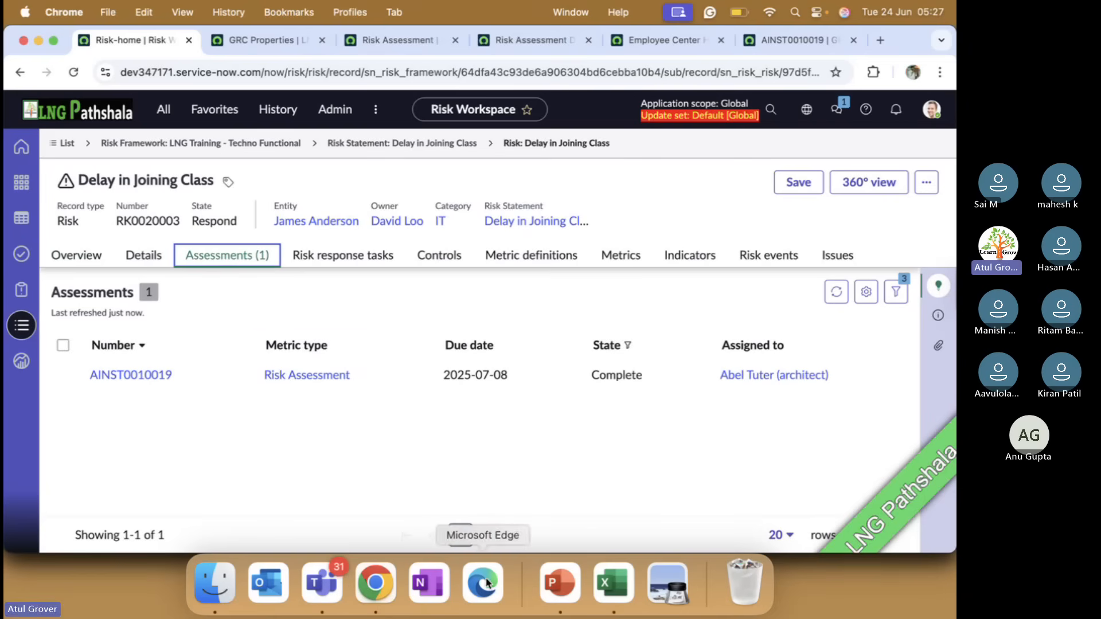
# Switch to the PowerPoint presentation and go through the Standard Risk lifecycle and Draft state slides
pyautogui.click(548, 582)
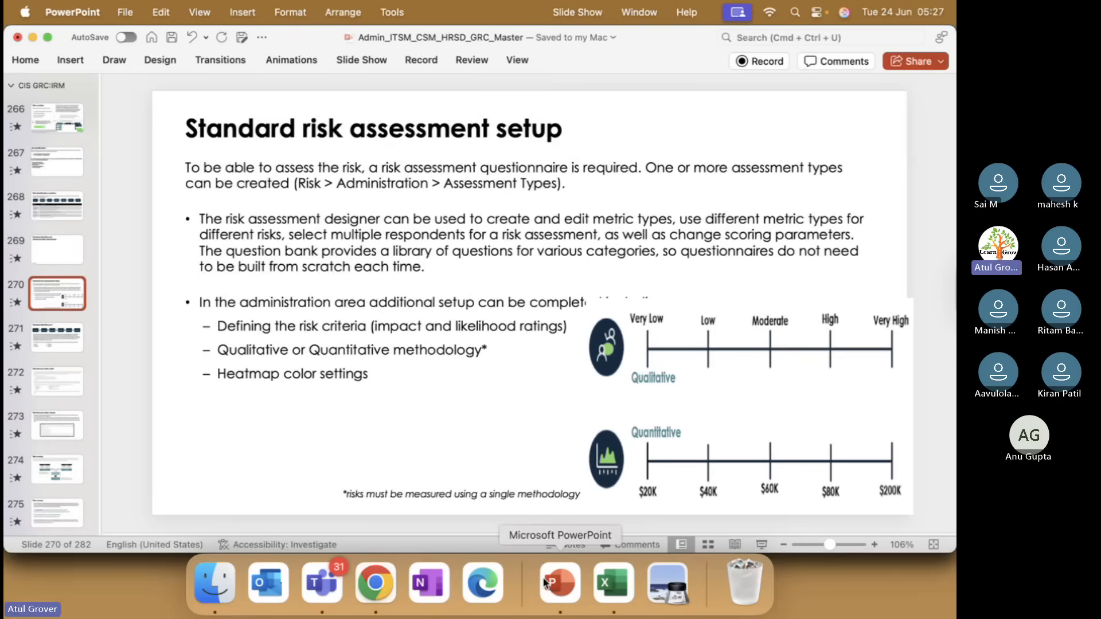
pyautogui.press('Down')
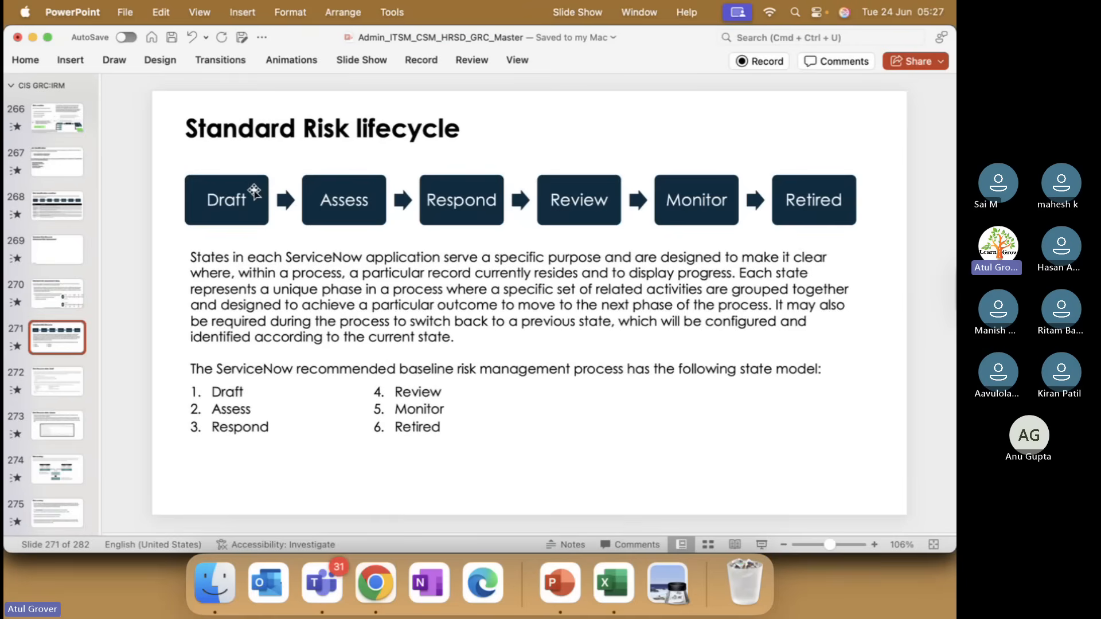
pyautogui.press('Down')
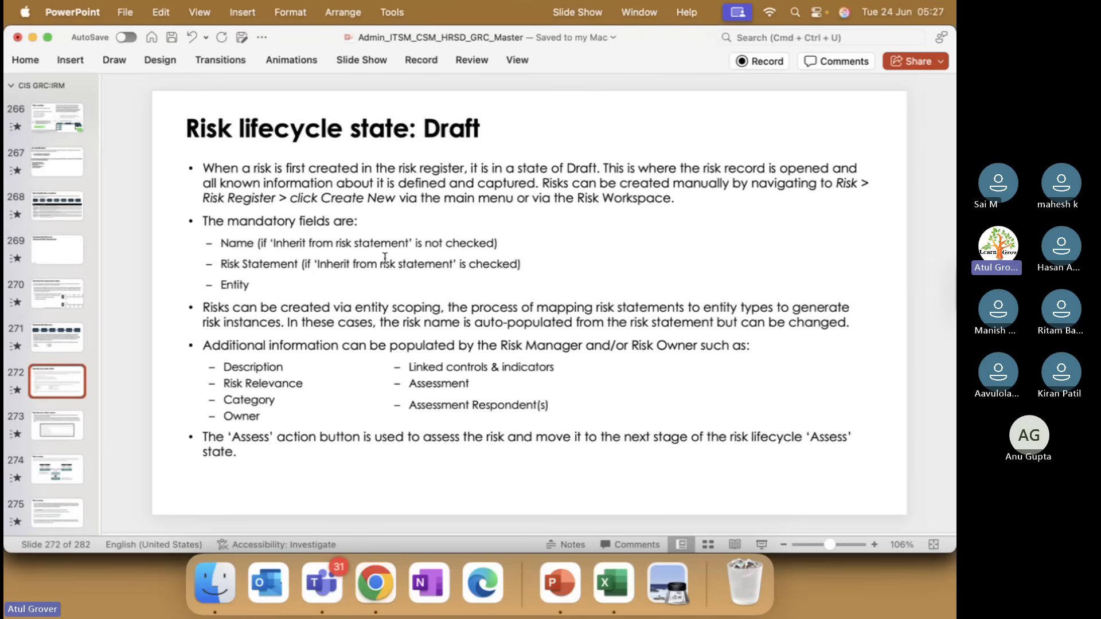
pyautogui.press('super+Tab')
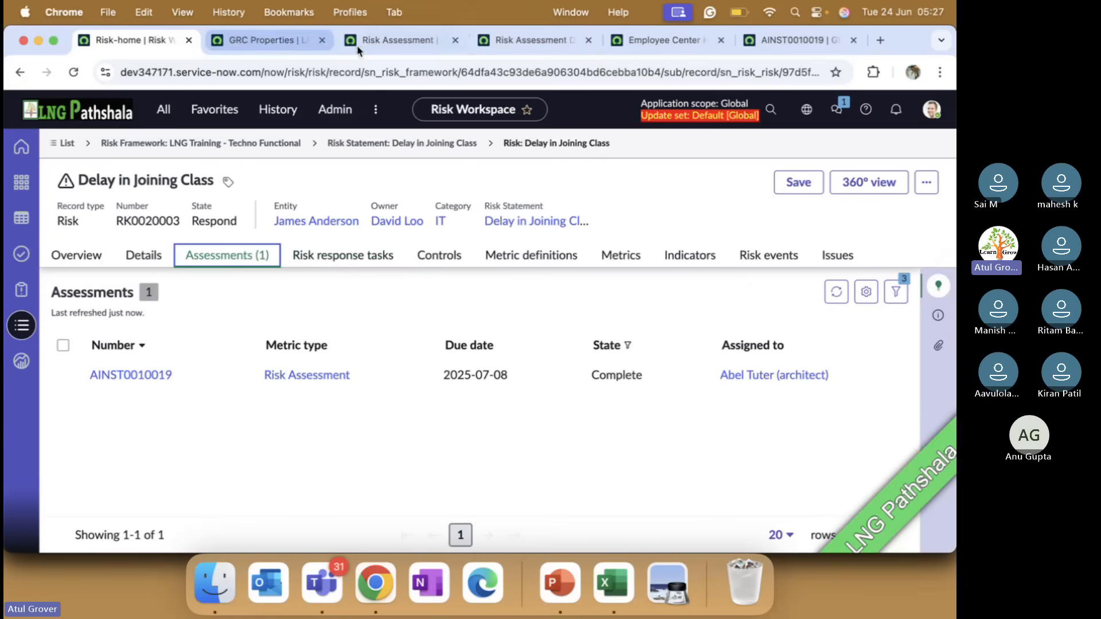
pyautogui.click(384, 41)
pyautogui.click(532, 41)
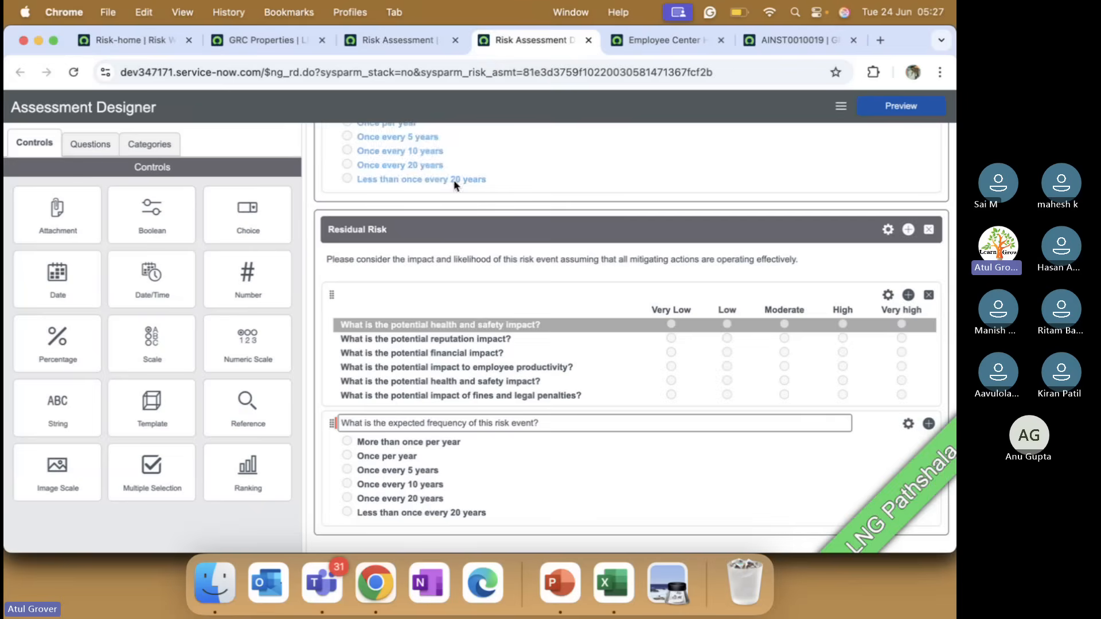
pyautogui.click(646, 43)
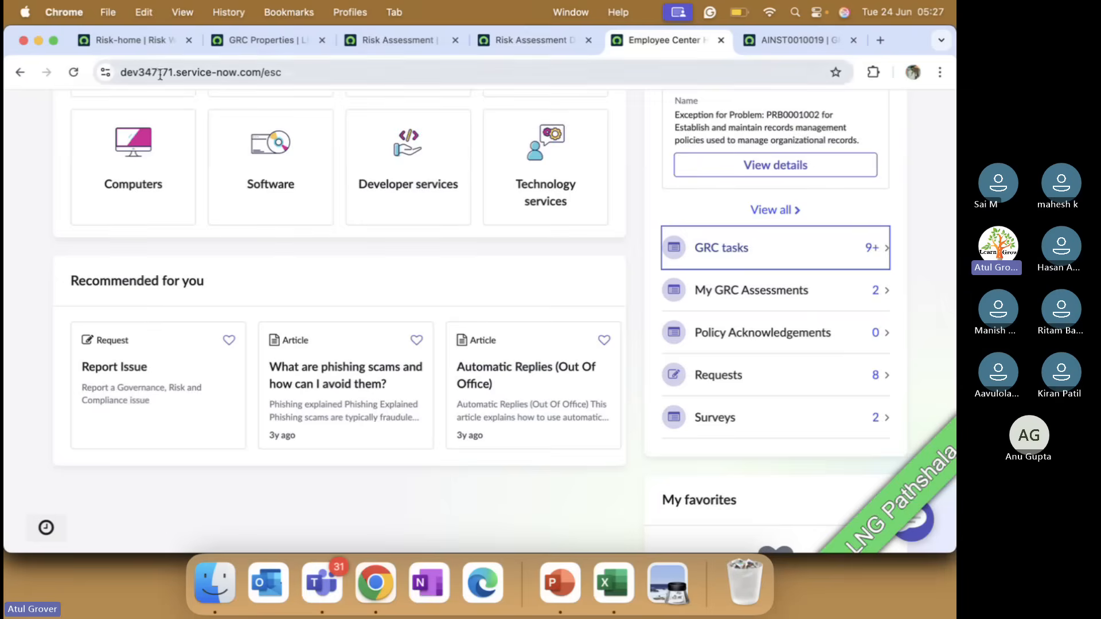
pyautogui.click(156, 41)
# Return to the PowerPoint presentation and go through the Assess state and Risk scoring slides
pyautogui.press('super+Tab')
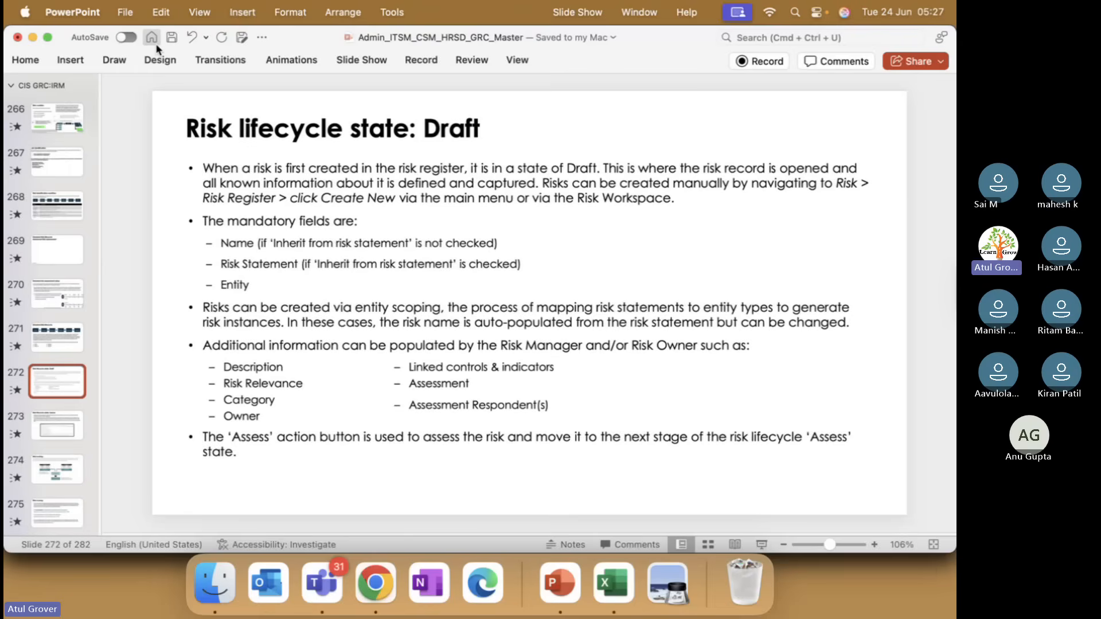
pyautogui.press('Down')
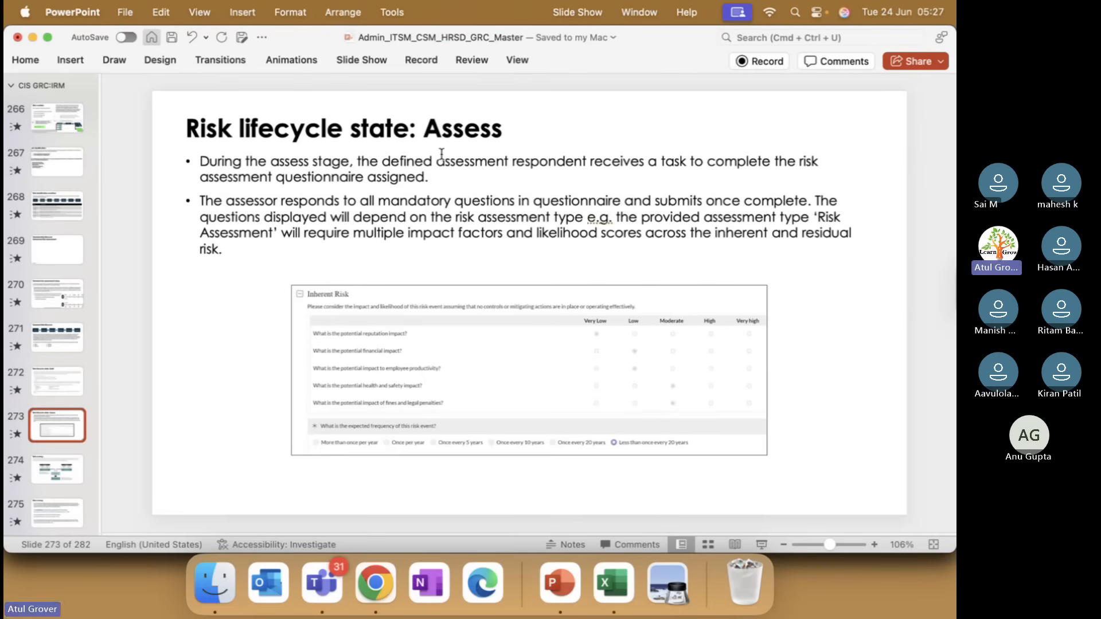
pyautogui.press('Down')
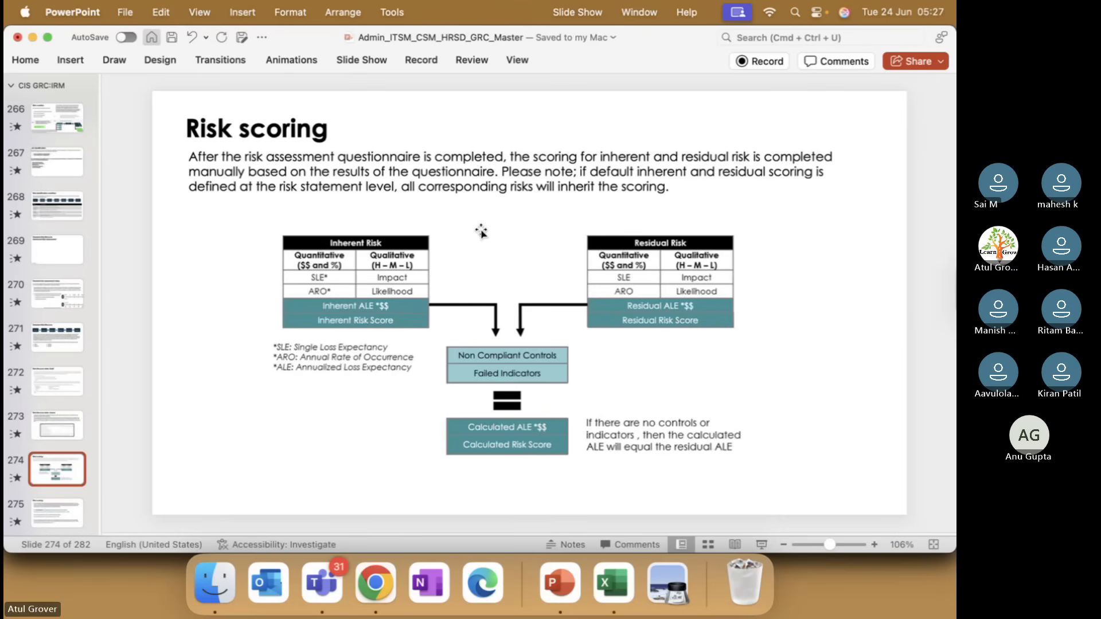
# Switch to the risk record in Chrome and examine the inherent, residual and calculated scoring in its details
pyautogui.press('super+Tab')
pyautogui.click(143, 255)
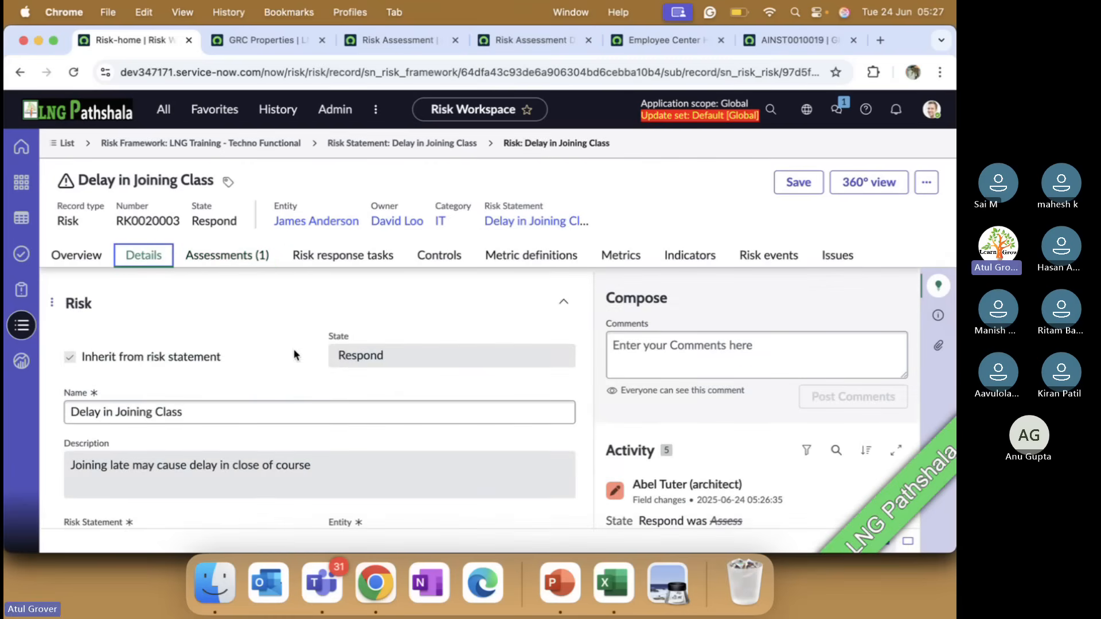
pyautogui.scroll(-3, 294, 349)
pyautogui.scroll(-10, 293, 351)
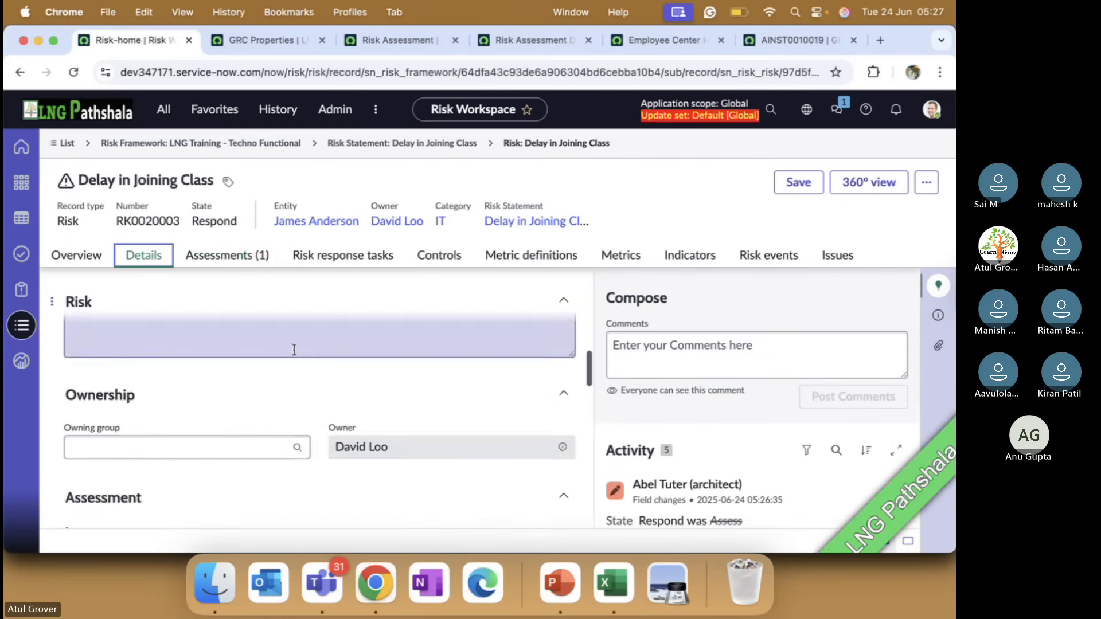
pyautogui.scroll(-5, 293, 350)
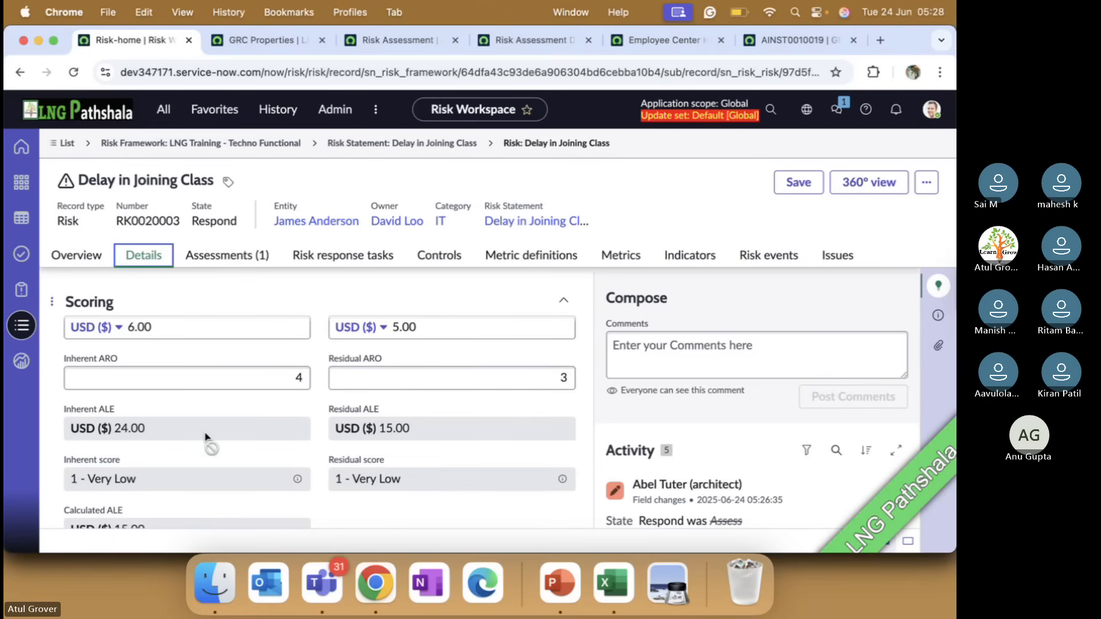
pyautogui.scroll(-2, 206, 442)
pyautogui.scroll(-1, 205, 434)
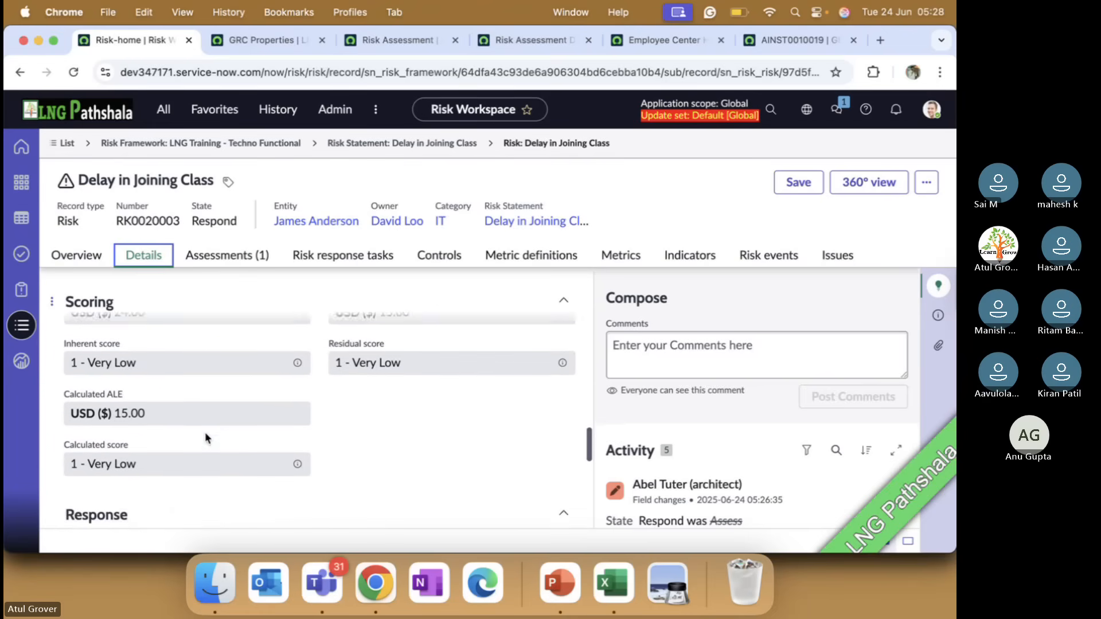
# Compare the Risk scoring slide in PowerPoint with the SLE, ARO and ALE fields of the risk in Chrome
pyautogui.press('super+Tab')
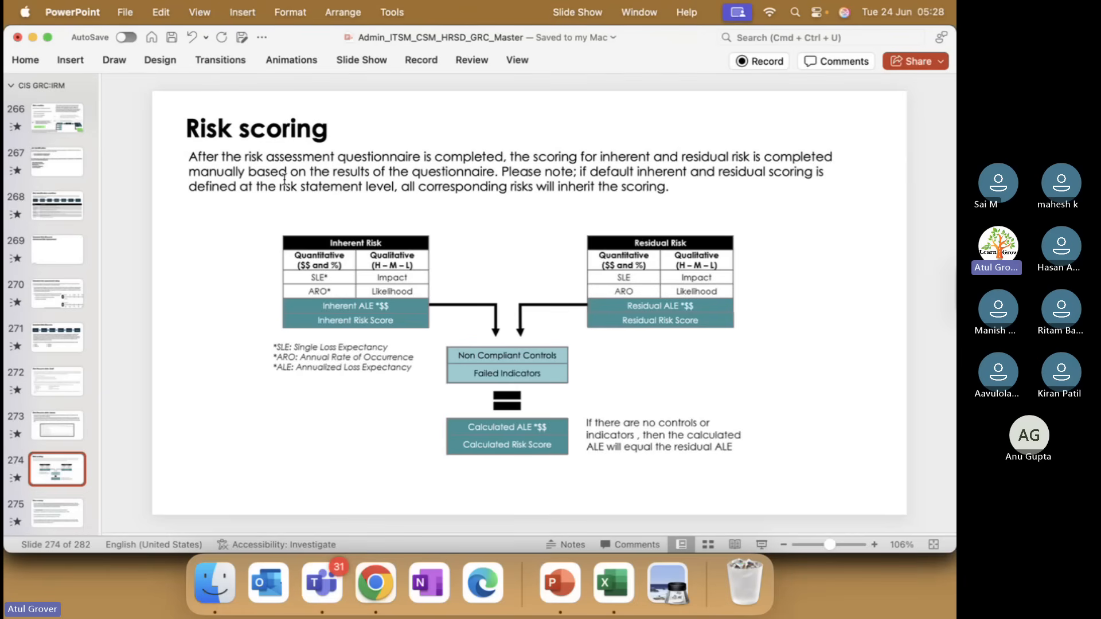
pyautogui.press('super+Tab')
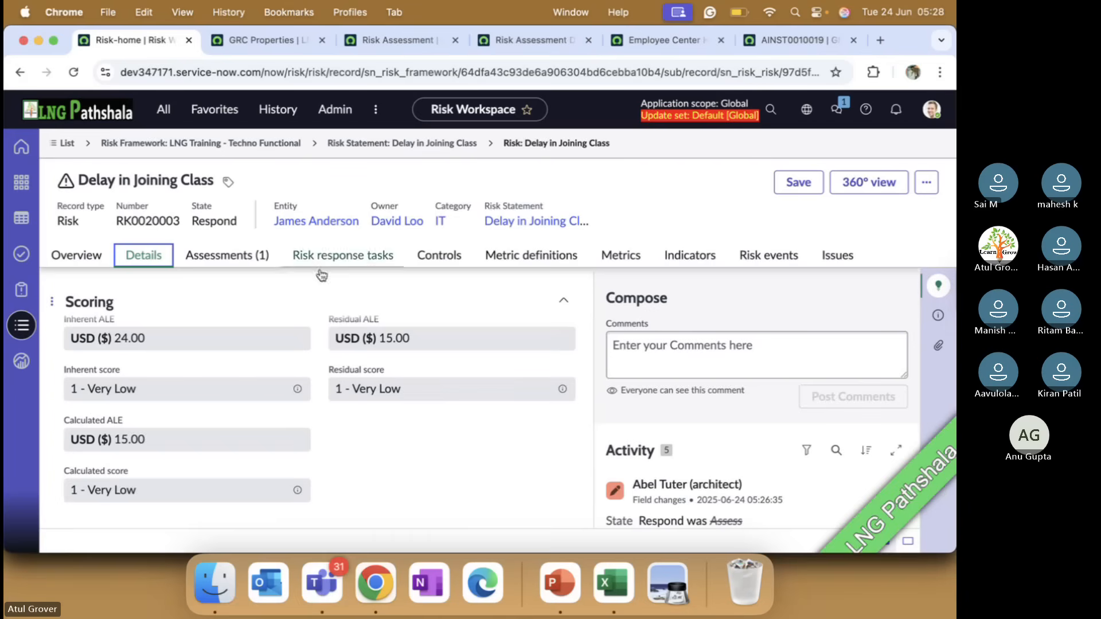
pyautogui.scroll(3, 186, 380)
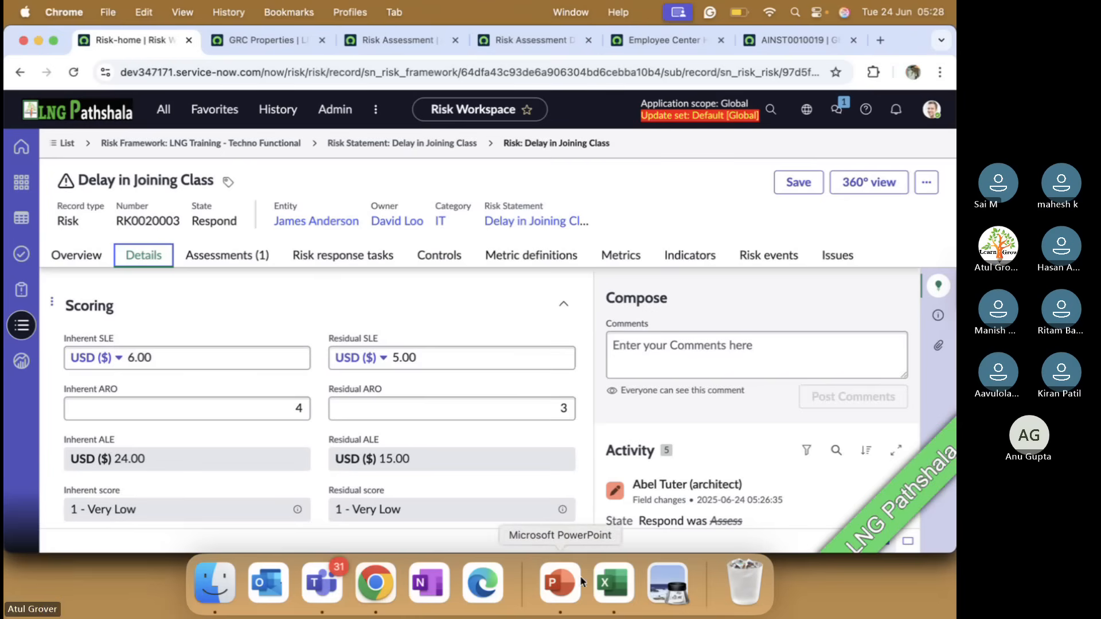
# Switch to PowerPoint and go back through the slides to the Risk creation slide with the SLE, ALE and ARO definitions
pyautogui.click(559, 580)
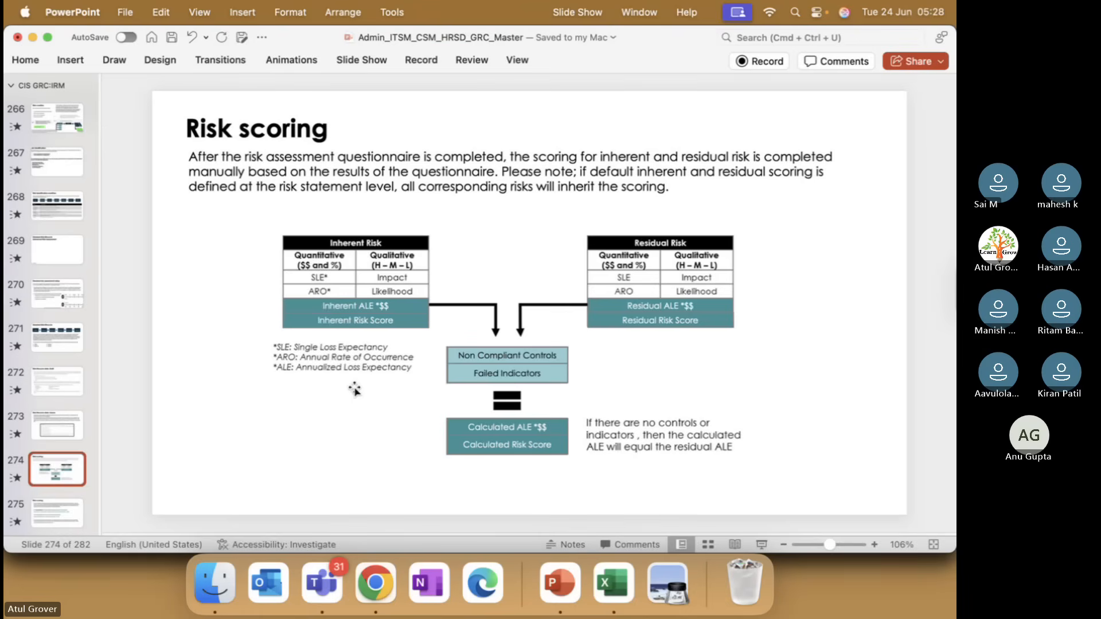
pyautogui.press('Up')
pyautogui.press('Up')
pyautogui.press('Up')
pyautogui.press('Up')
pyautogui.press('Up')
pyautogui.press('Up')
pyautogui.press('Up')
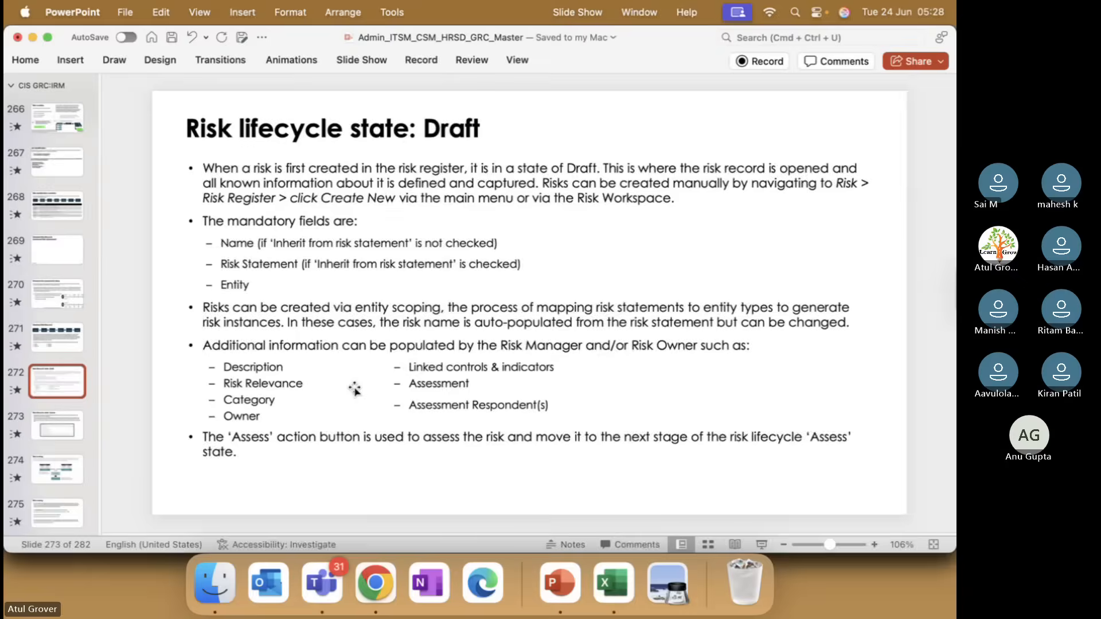
pyautogui.press('Up')
pyautogui.press('Up')
pyautogui.press('Up')
pyautogui.press('Up')
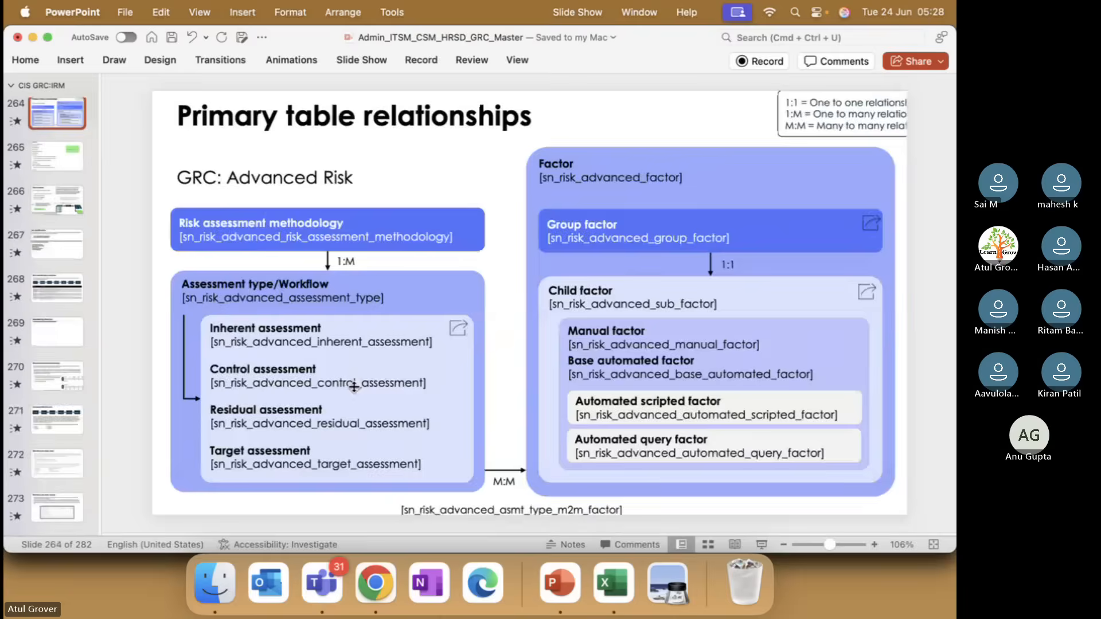
pyautogui.press('Down')
pyautogui.press('Down')
pyautogui.press('Down')
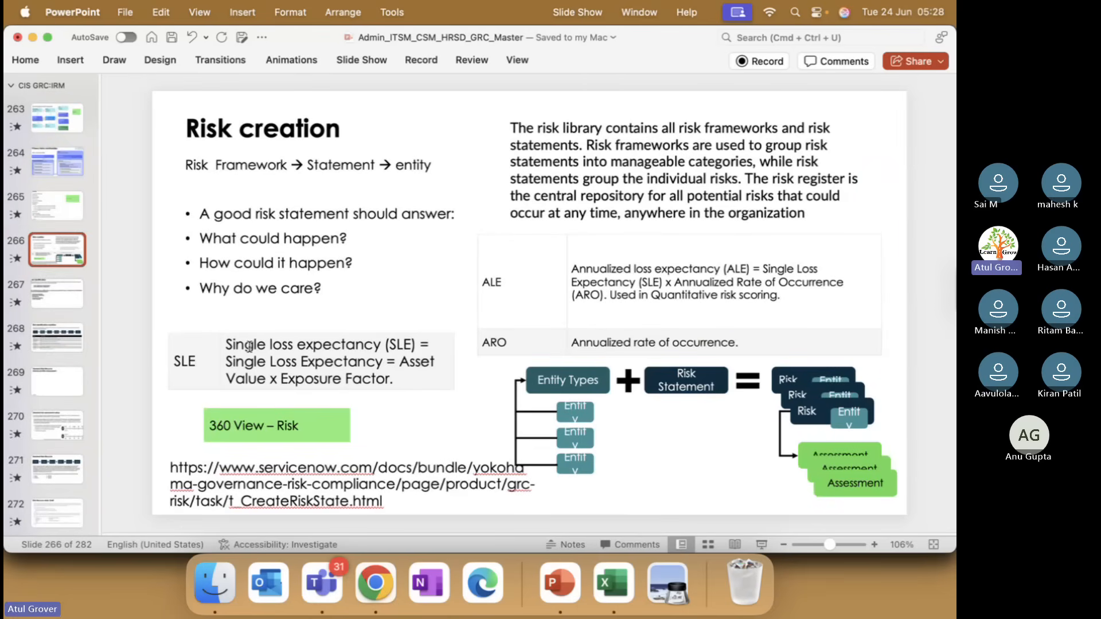
# Compare the ALE and ARO definitions on the PowerPoint Risk creation slide with the inherent, residual and calculated ALE of the risk in Chrome
pyautogui.press('super+Tab')
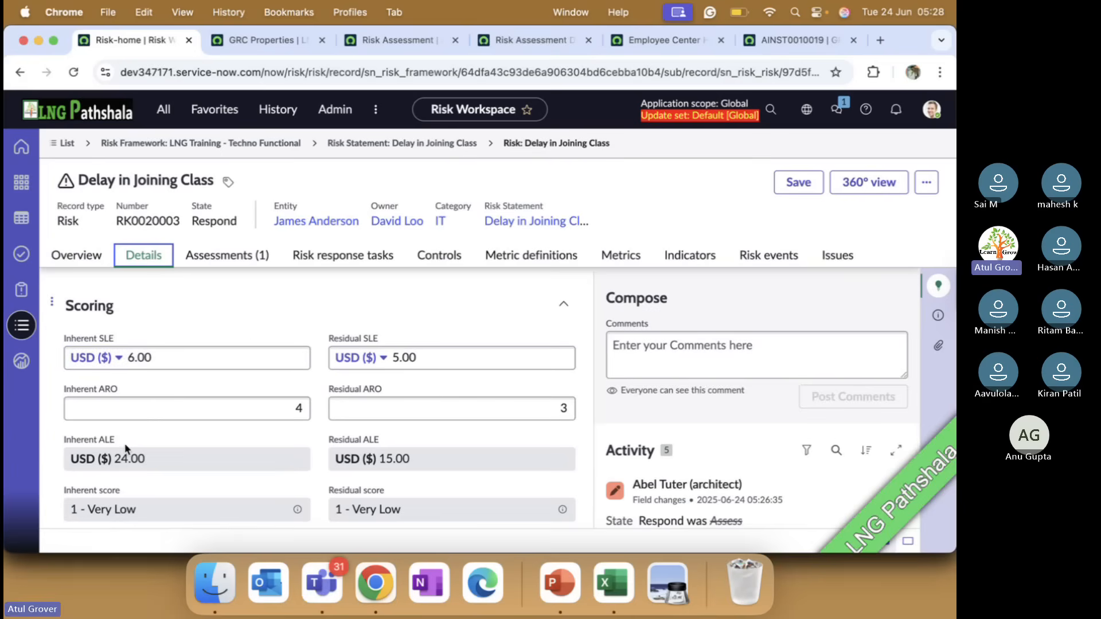
pyautogui.scroll(-1, 126, 449)
pyautogui.press('super+Tab')
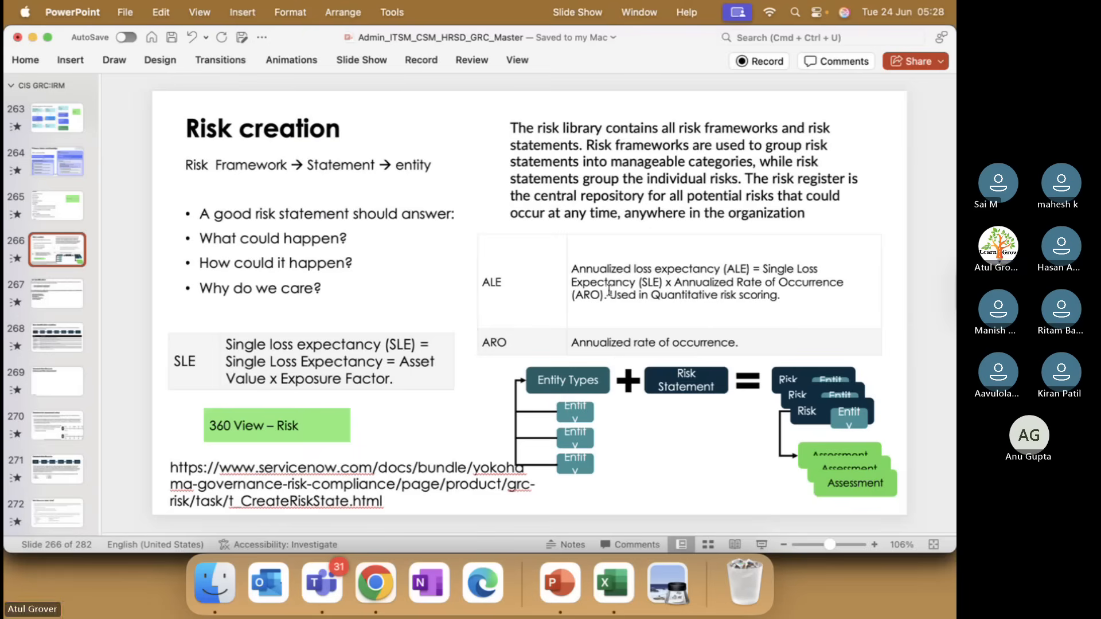
pyautogui.press('super+Tab')
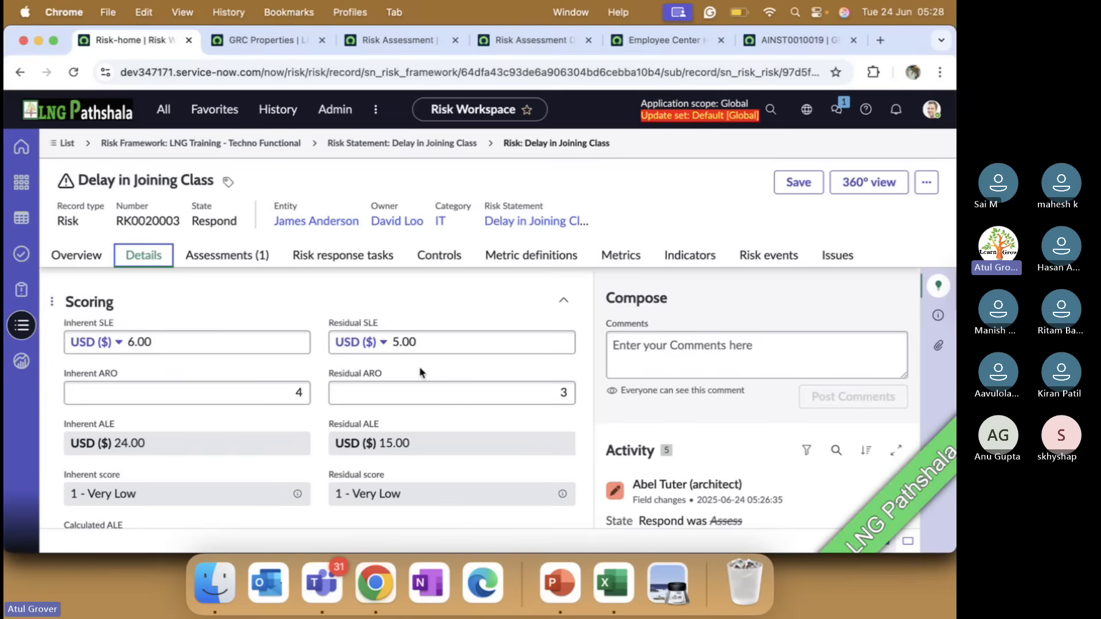
pyautogui.press('super+Tab')
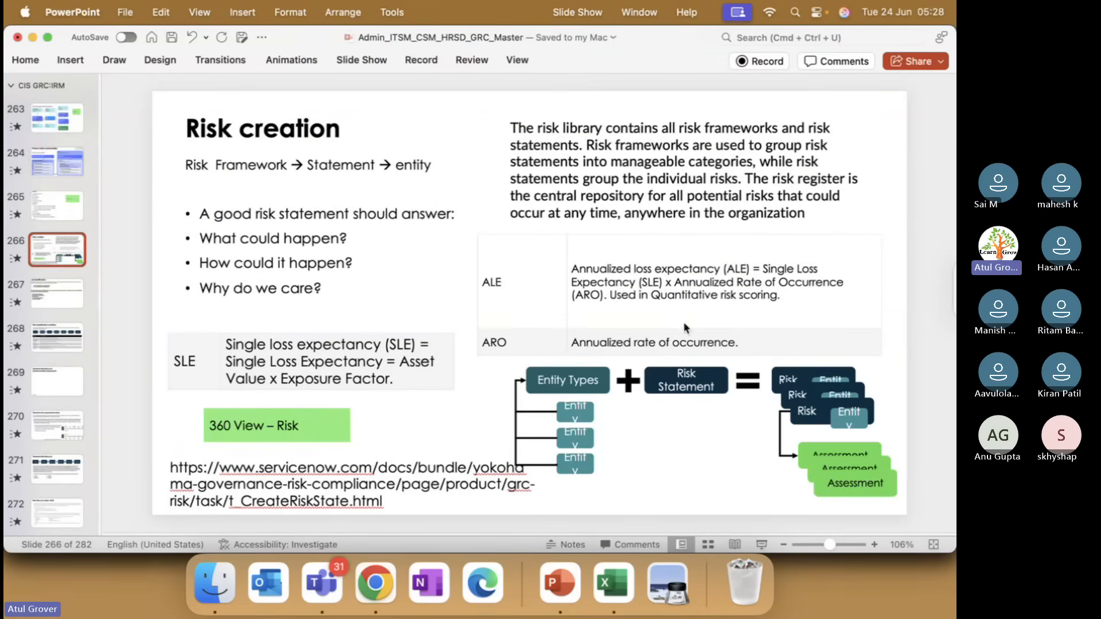
pyautogui.press('super+Tab')
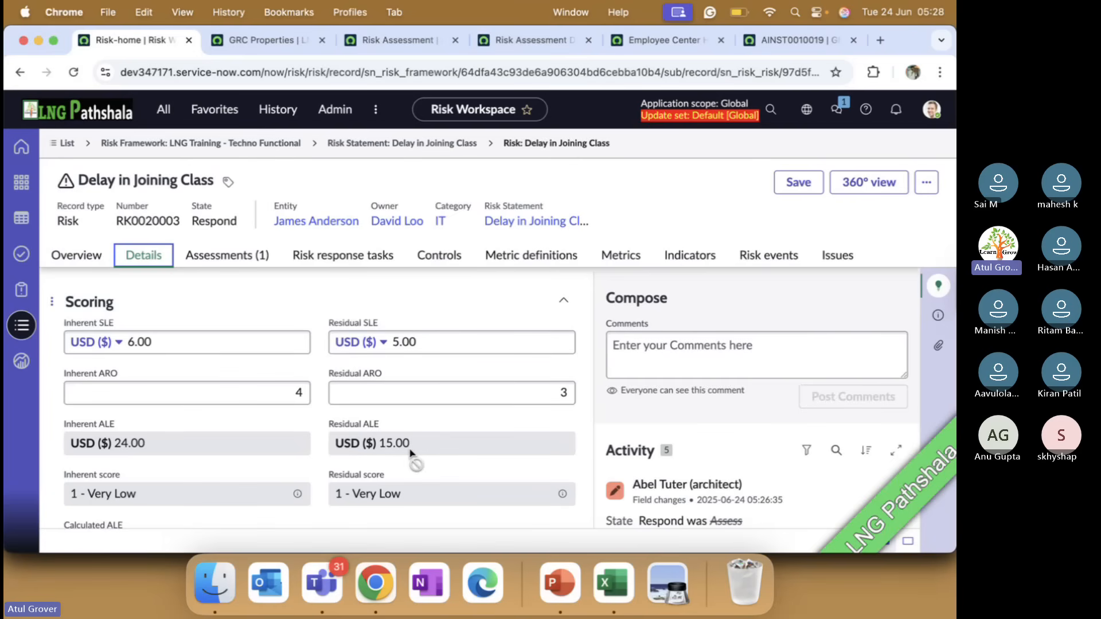
pyautogui.scroll(-4, 411, 453)
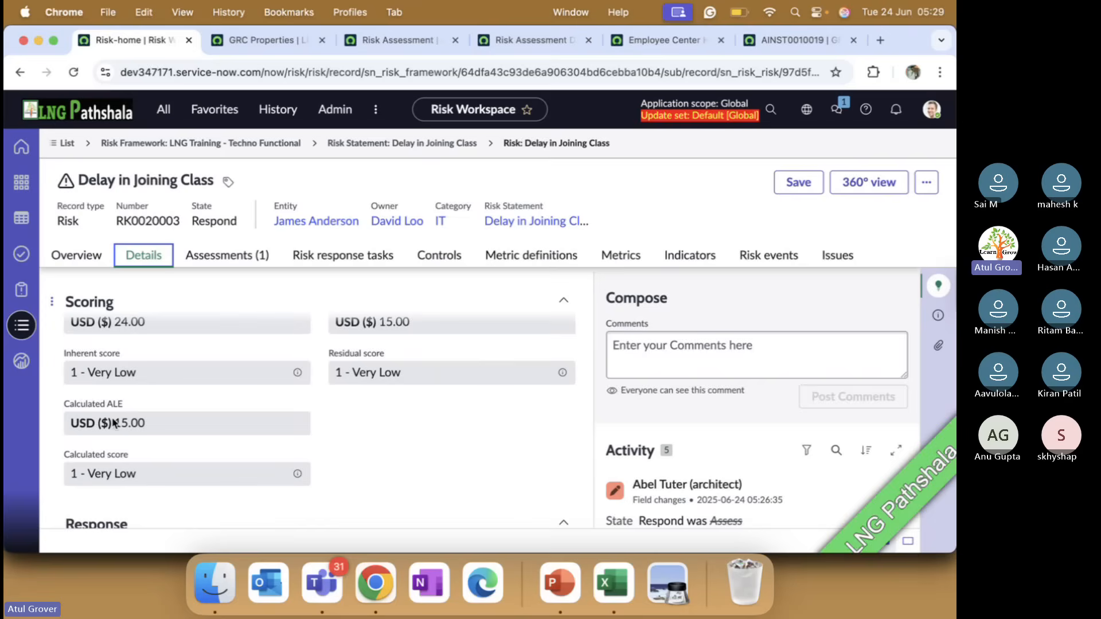
# Switch to PowerPoint and go forward through the slides to slide 274, Risk scoring, to examine its inherent and residual risk diagram
pyautogui.press('super+Tab')
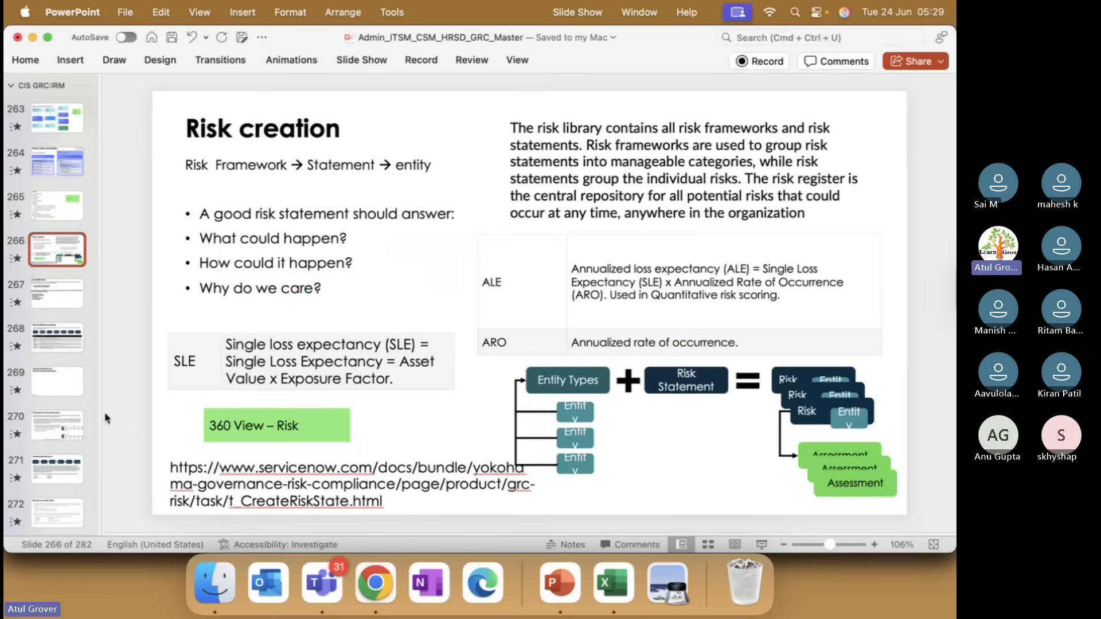
pyautogui.press('Down')
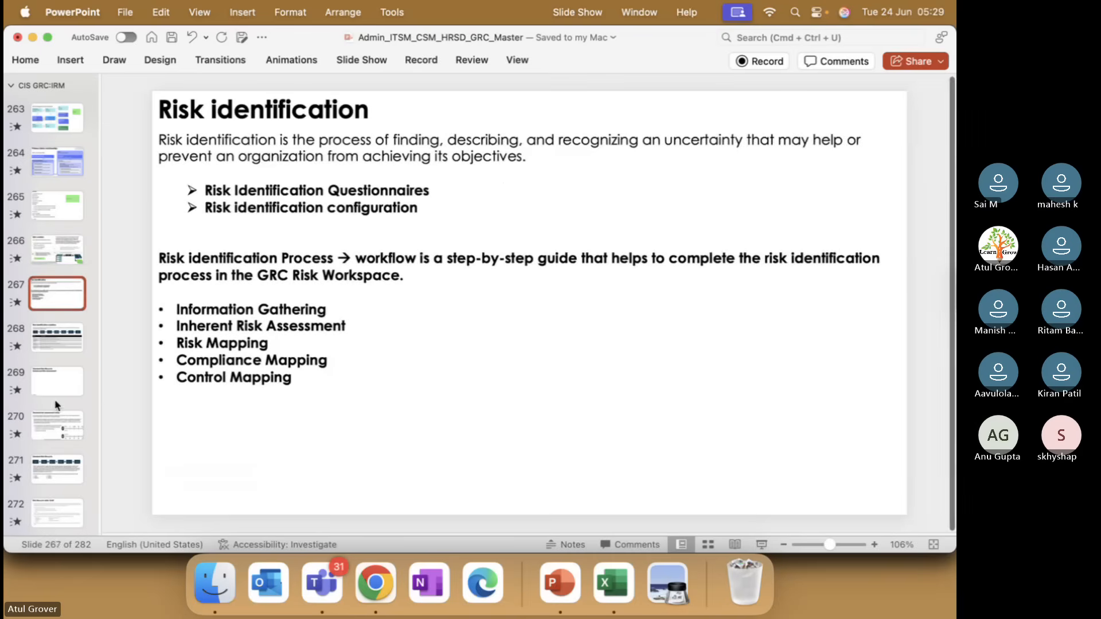
pyautogui.scroll(-1, 55, 401)
pyautogui.click(59, 527)
pyautogui.press('Down')
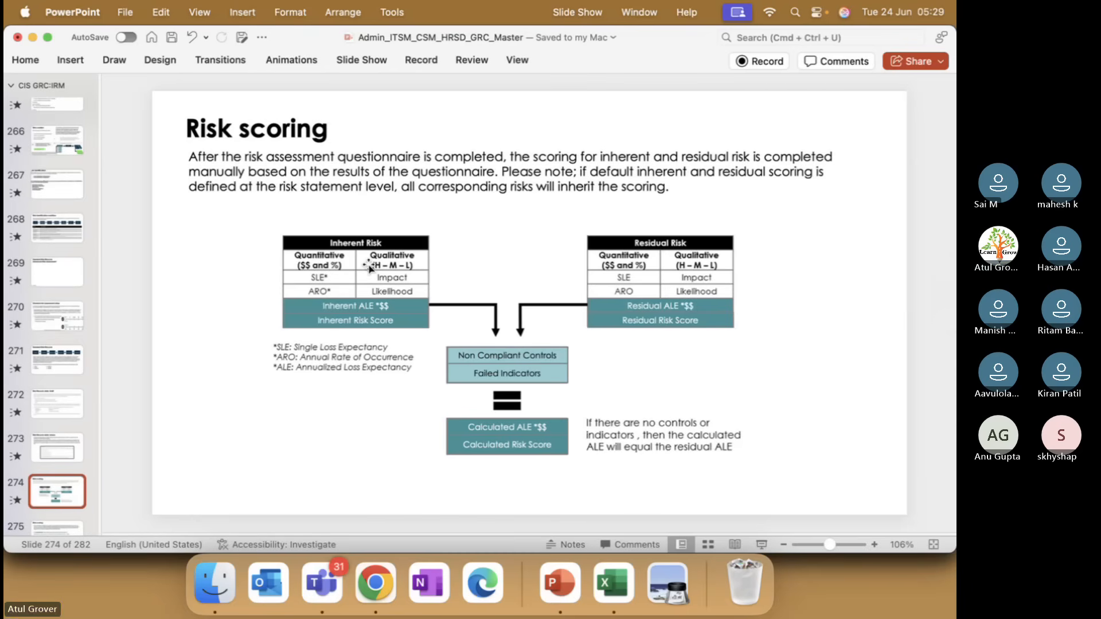
pyautogui.click(315, 259)
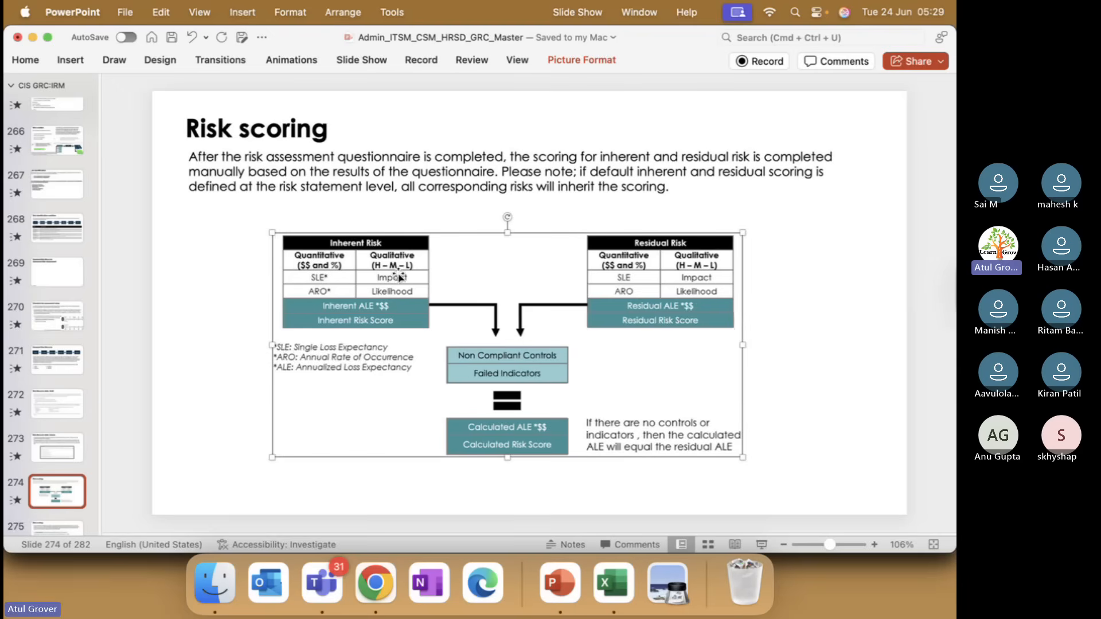
pyautogui.click(179, 313)
# Switch between the risk in Chrome and the PowerPoint slide to match its SLE, ARO, ALE and score fields with the Risk scoring diagram
pyautogui.press('super+Tab')
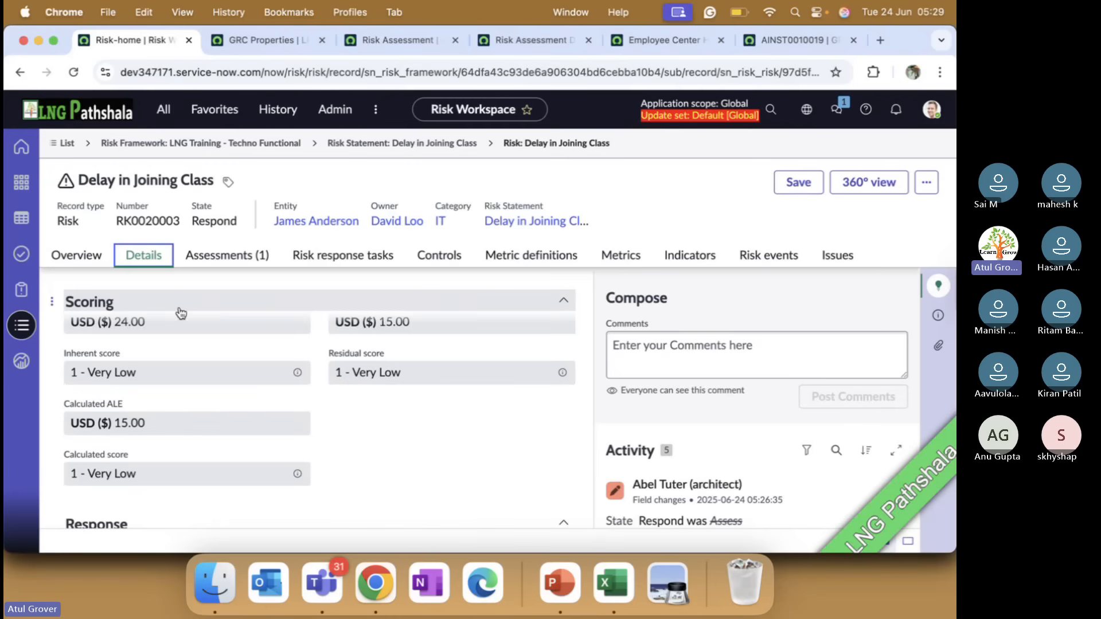
pyautogui.scroll(3, 198, 381)
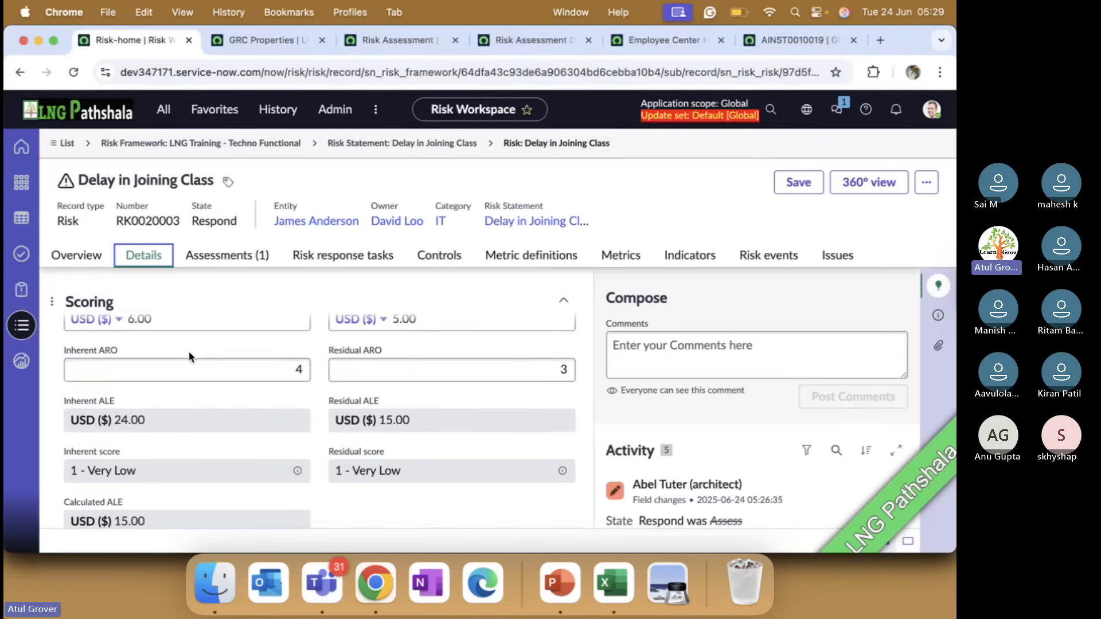
pyautogui.scroll(-2, 188, 349)
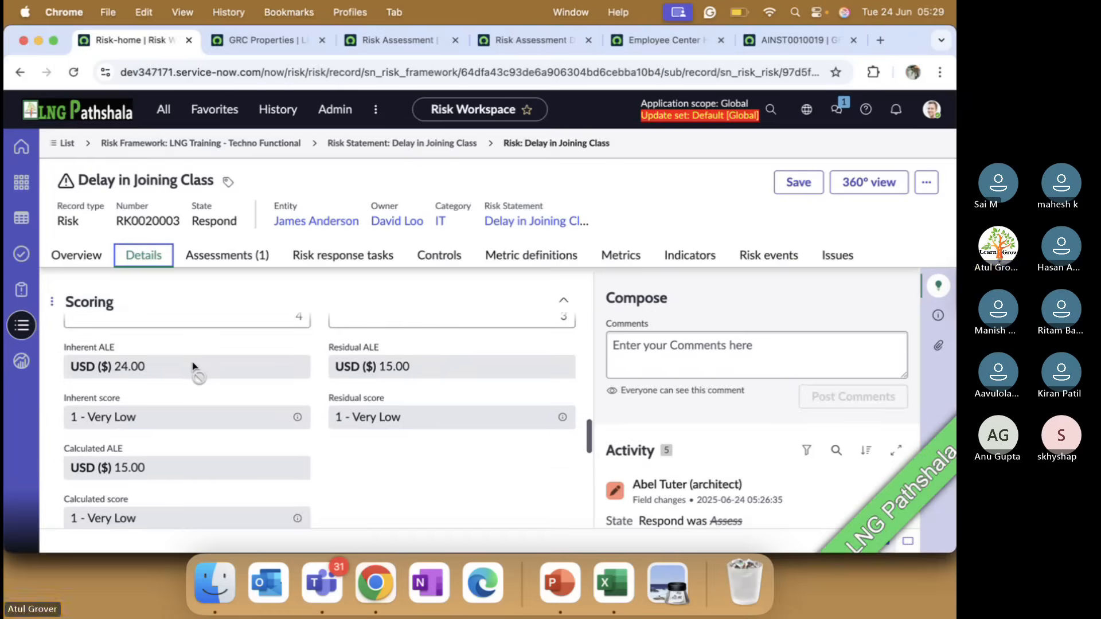
pyautogui.press('super+Tab')
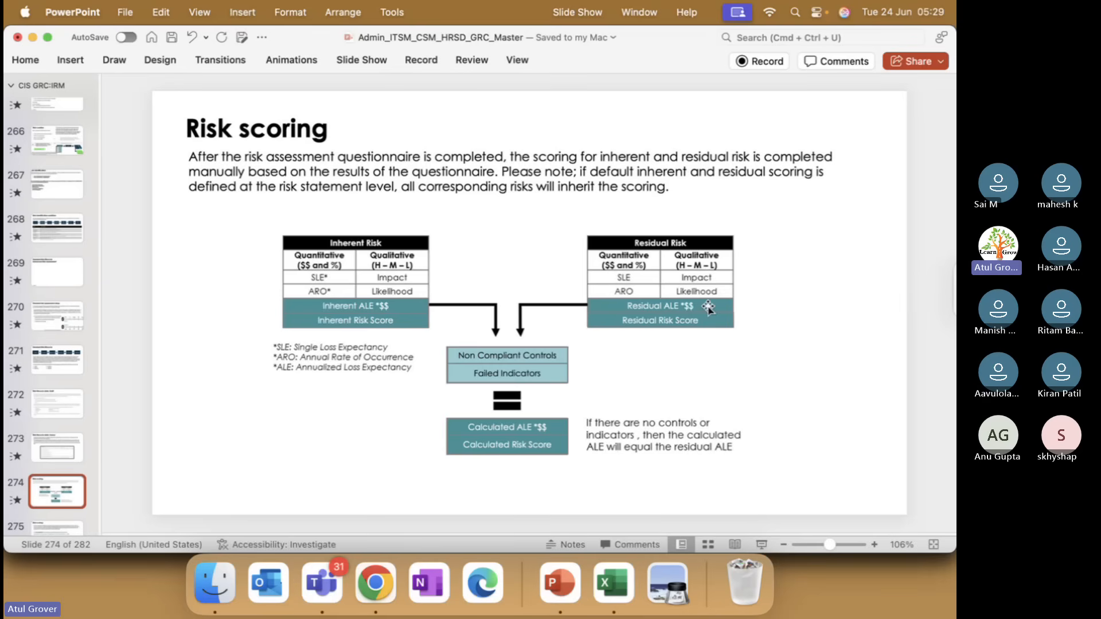
pyautogui.press('super+Tab')
pyautogui.scroll(2, 246, 377)
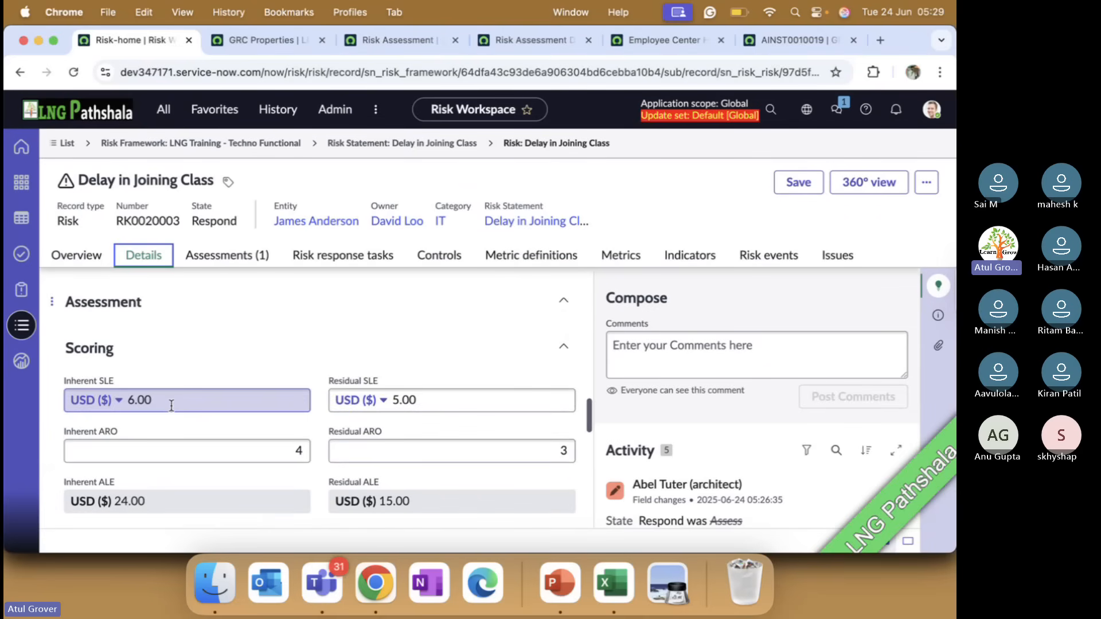
pyautogui.scroll(-3, 155, 453)
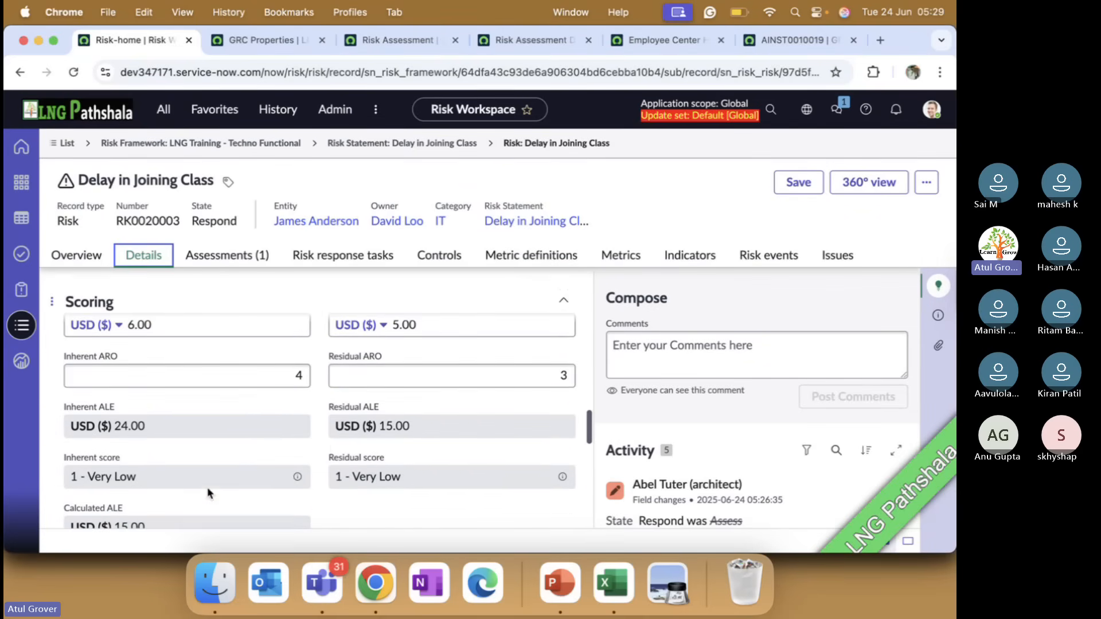
# Open the inherent score's risk criteria record and try the Impact and Likelihood types to inspect their maximum value fields without saving
pyautogui.click(297, 478)
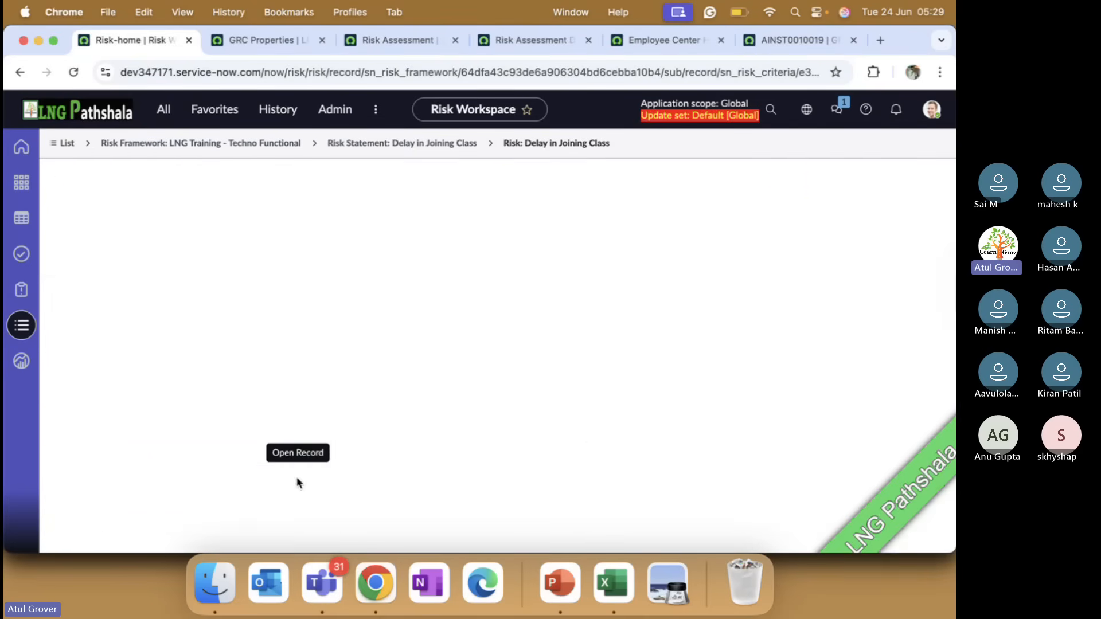
pyautogui.click(147, 355)
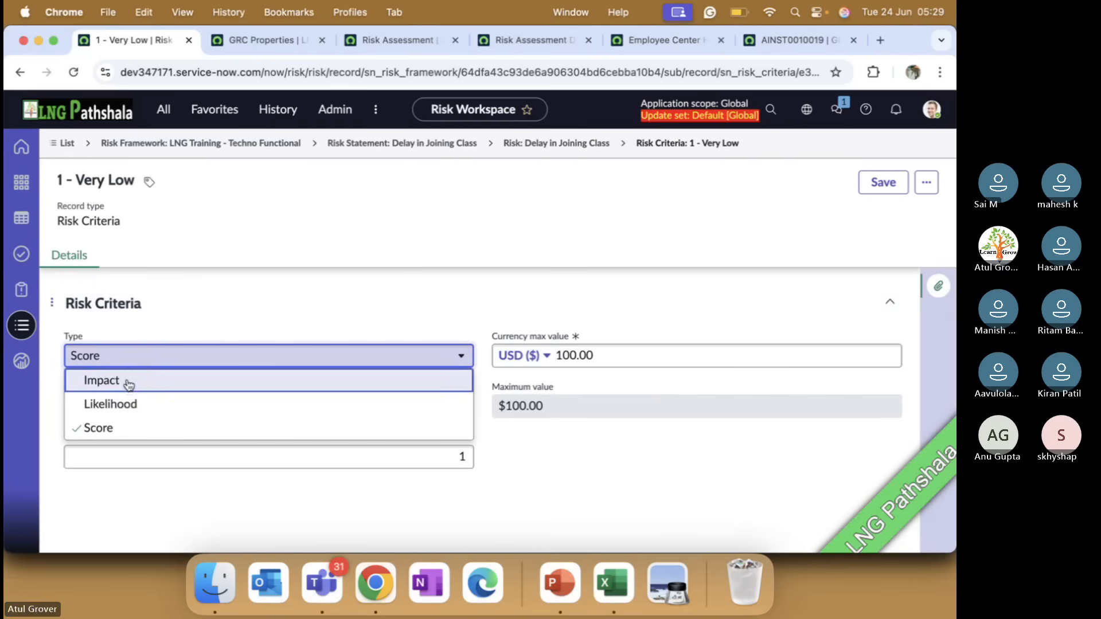
pyautogui.click(128, 382)
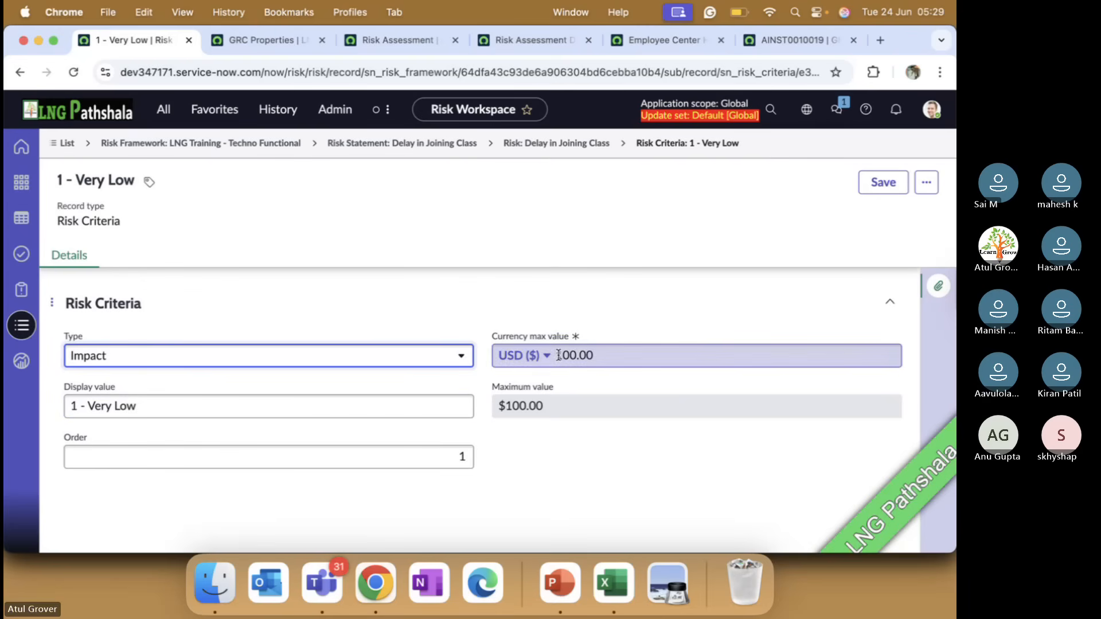
pyautogui.click(287, 358)
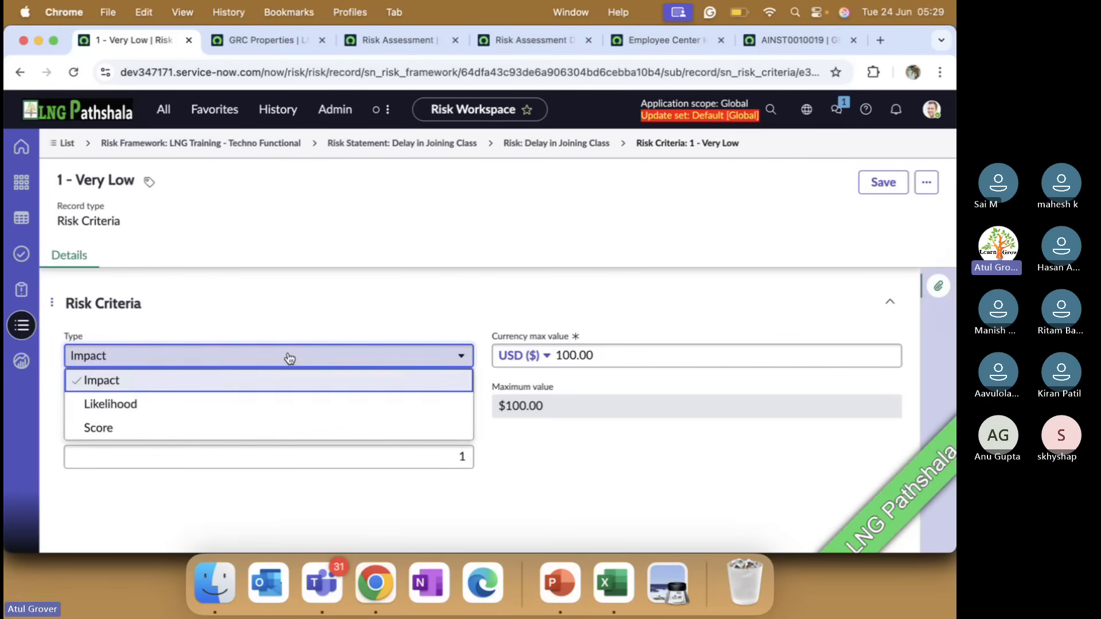
pyautogui.rightClick(168, 405)
pyautogui.click(107, 406)
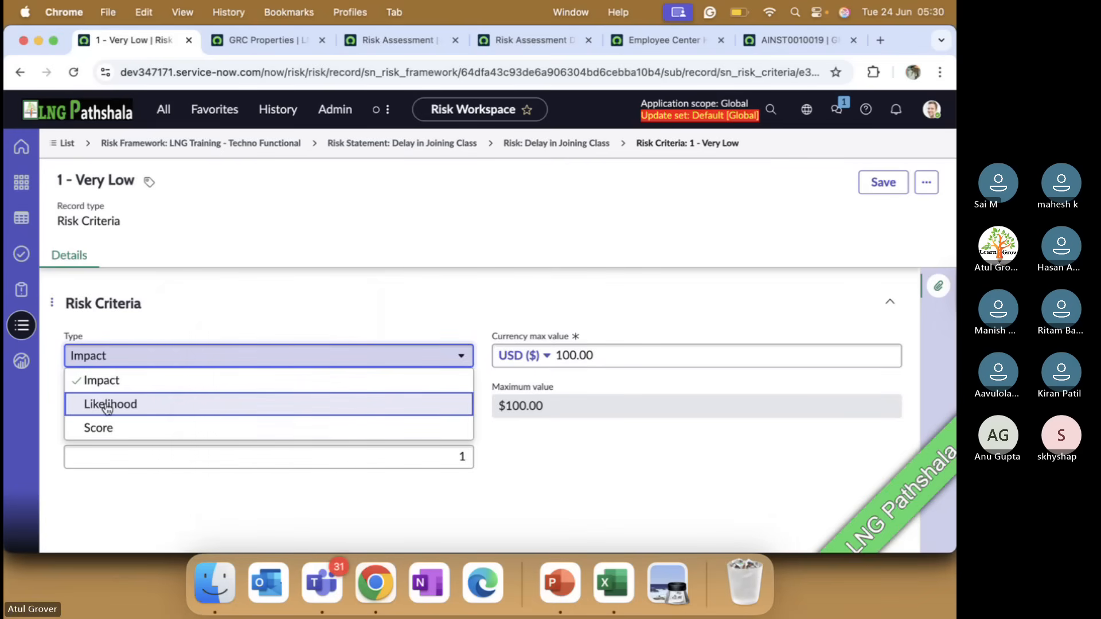
pyautogui.click(107, 406)
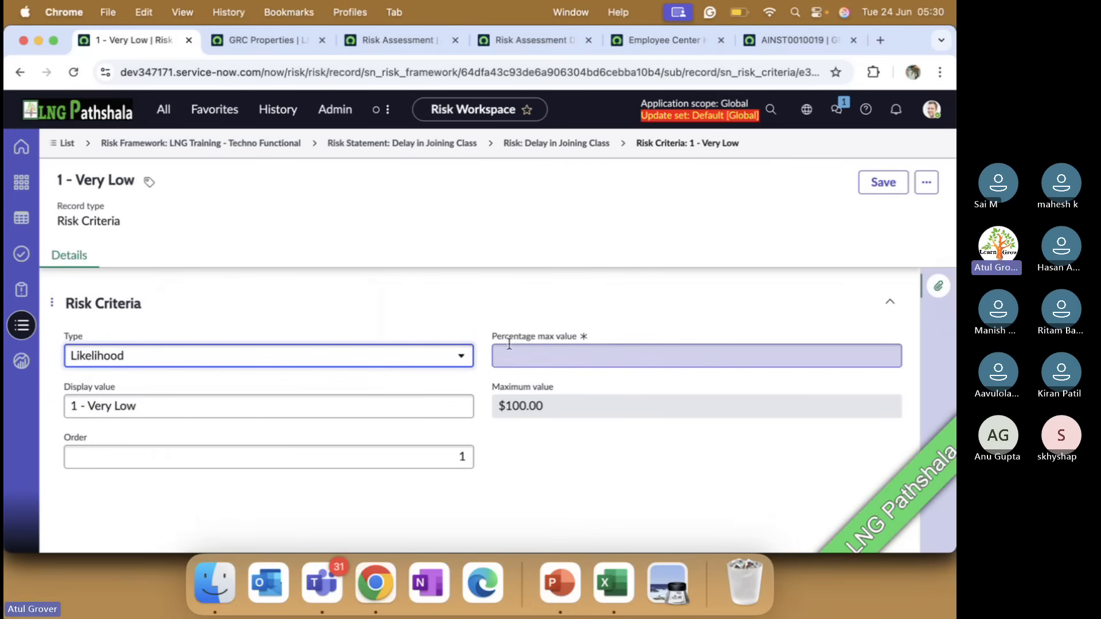
pyautogui.click(531, 359)
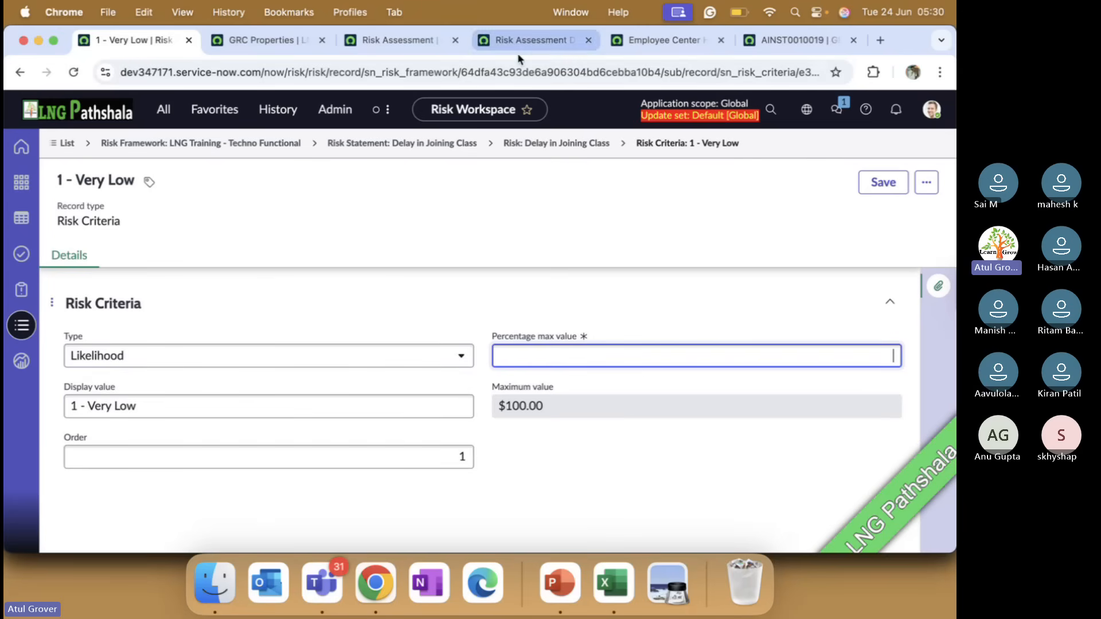
# In the GRC Properties browser tab, open the Risk Criteria list from the favorites and review its impact, likelihood and score entries
pyautogui.click(283, 39)
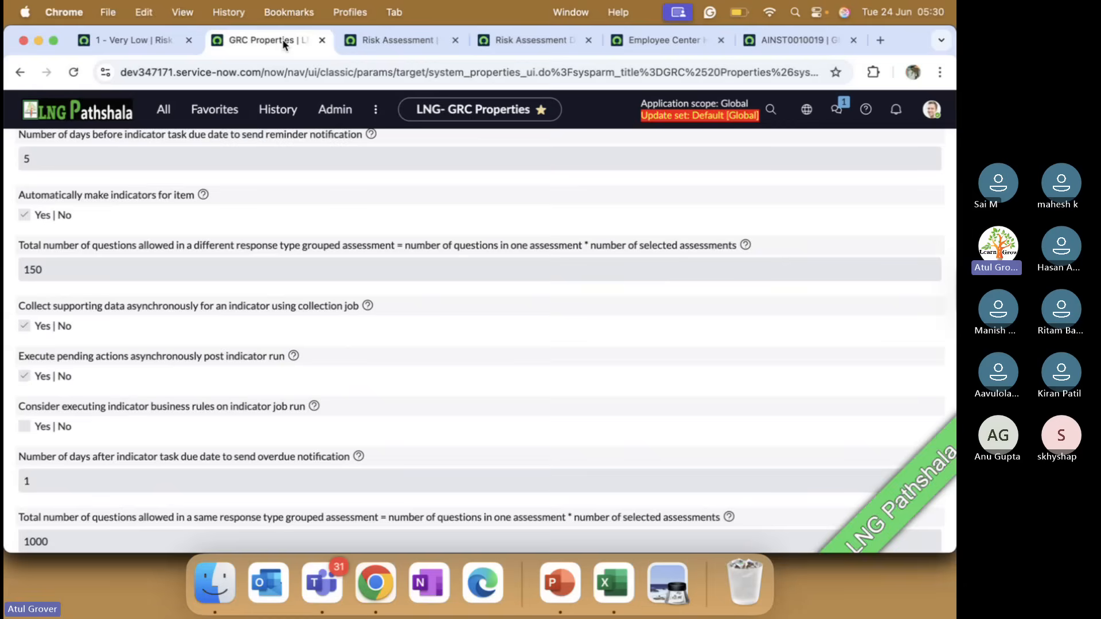
pyautogui.click(214, 109)
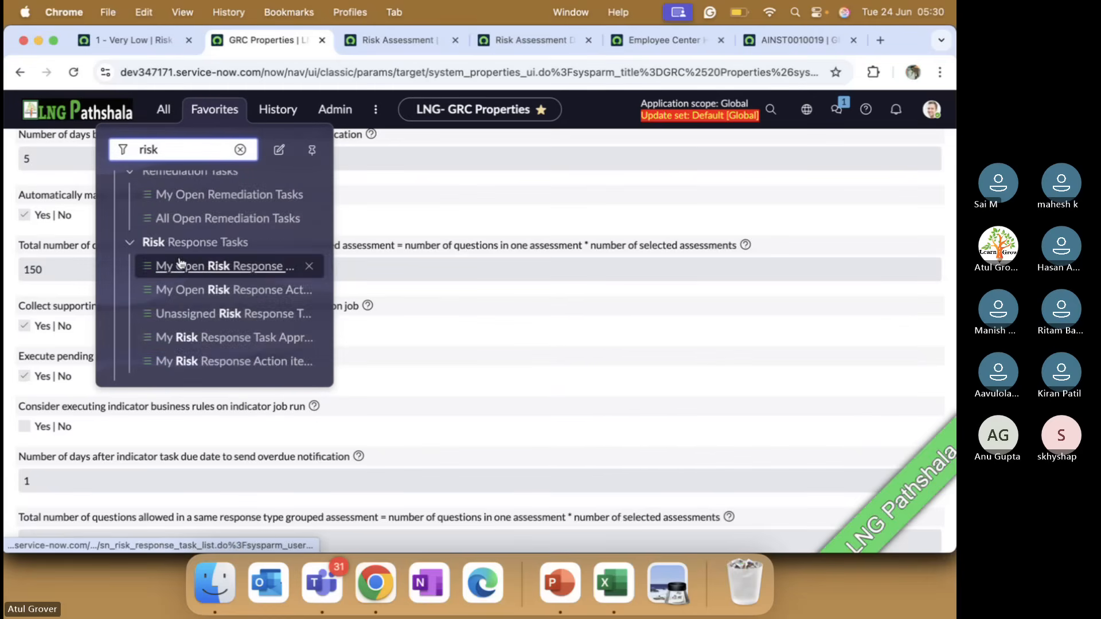
pyautogui.scroll(6, 183, 275)
pyautogui.scroll(-2, 181, 263)
pyautogui.scroll(-5, 181, 263)
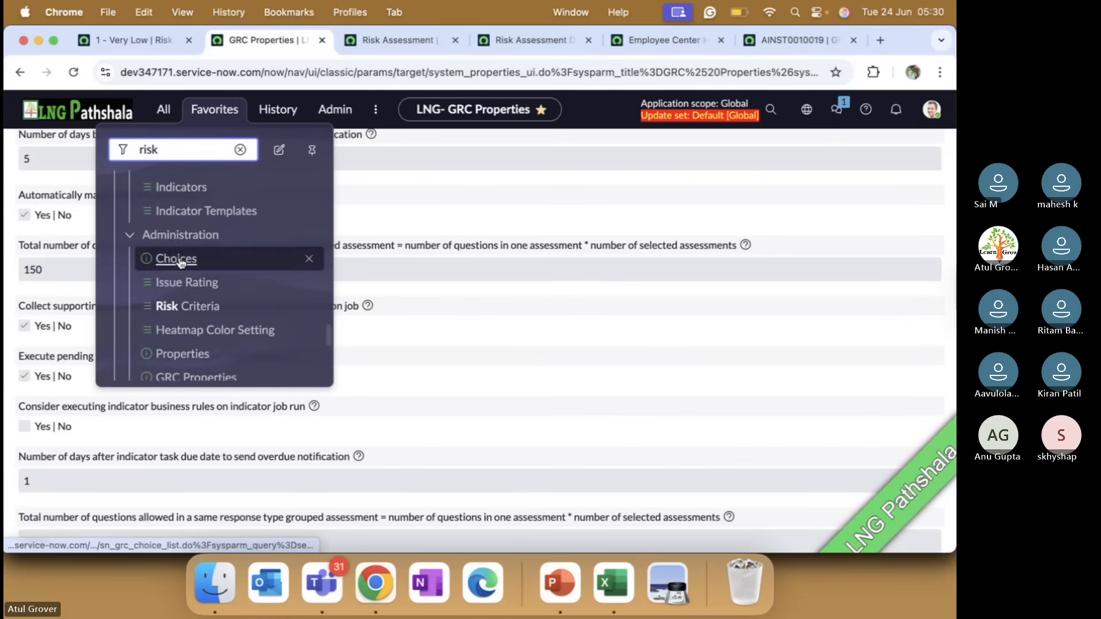
pyautogui.click(177, 297)
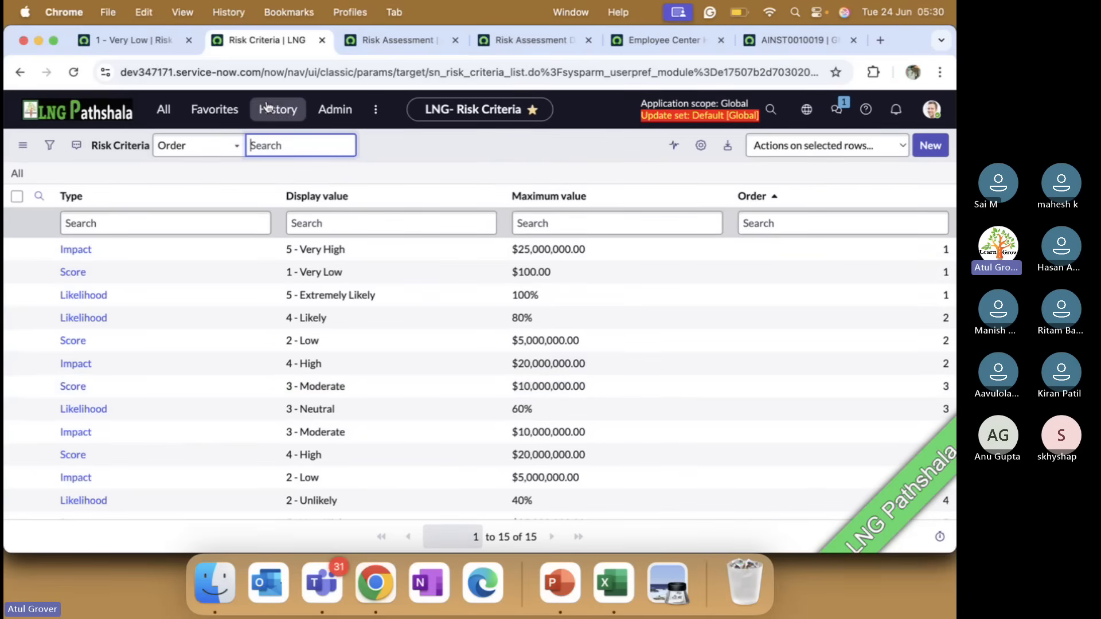
# Return to the Delay in Joining Class risk and examine its inherent, residual and calculated ALE and scores
pyautogui.click(136, 41)
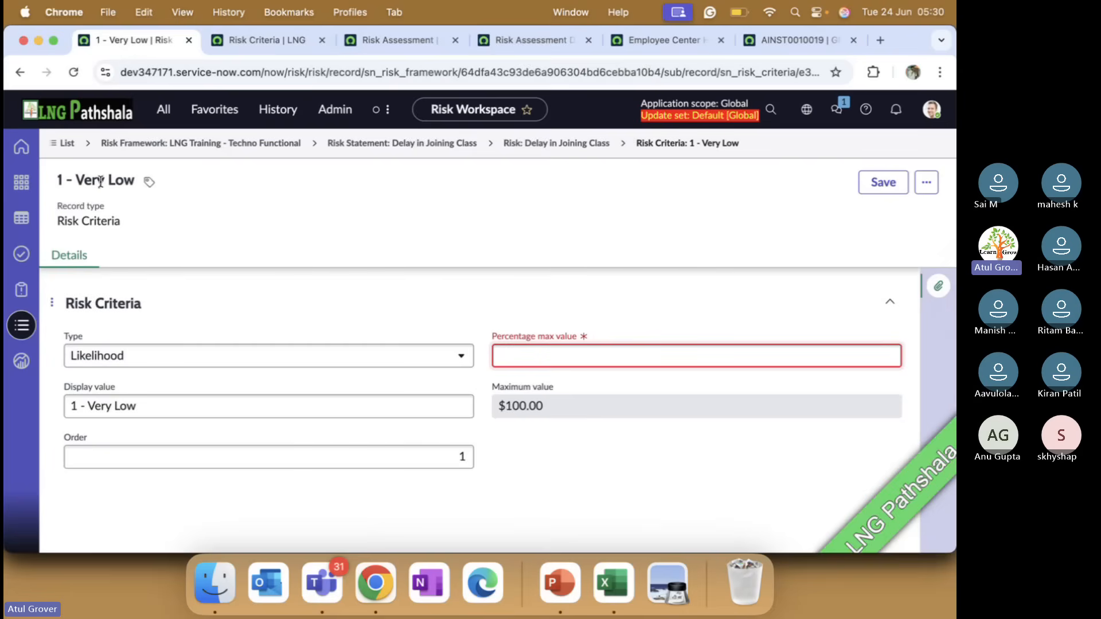
pyautogui.click(585, 144)
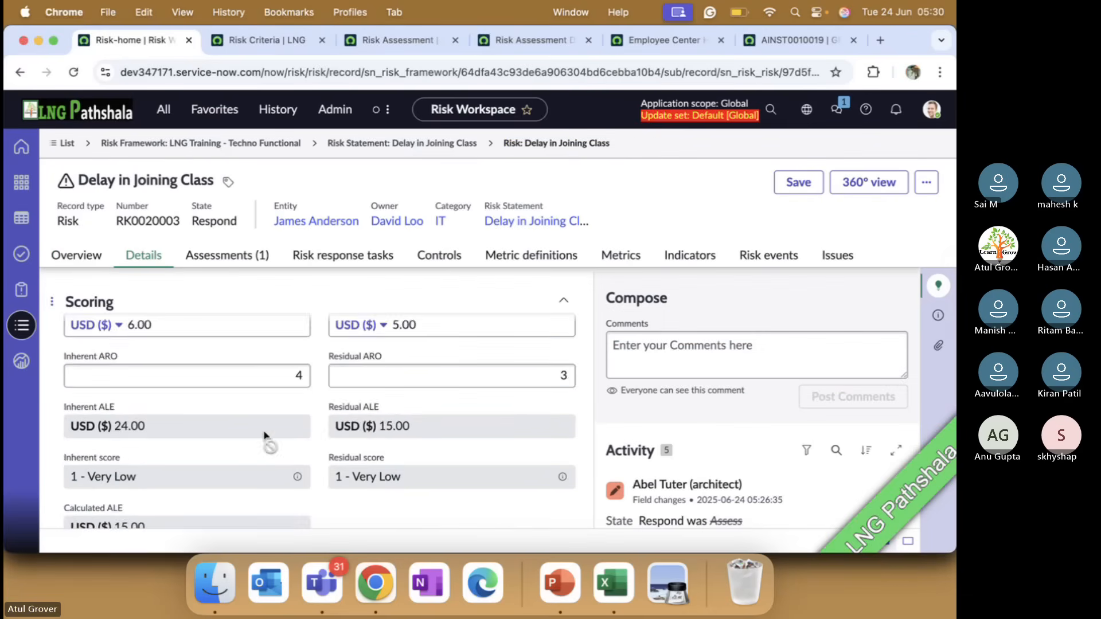
pyautogui.scroll(-3, 267, 430)
pyautogui.scroll(1, 164, 394)
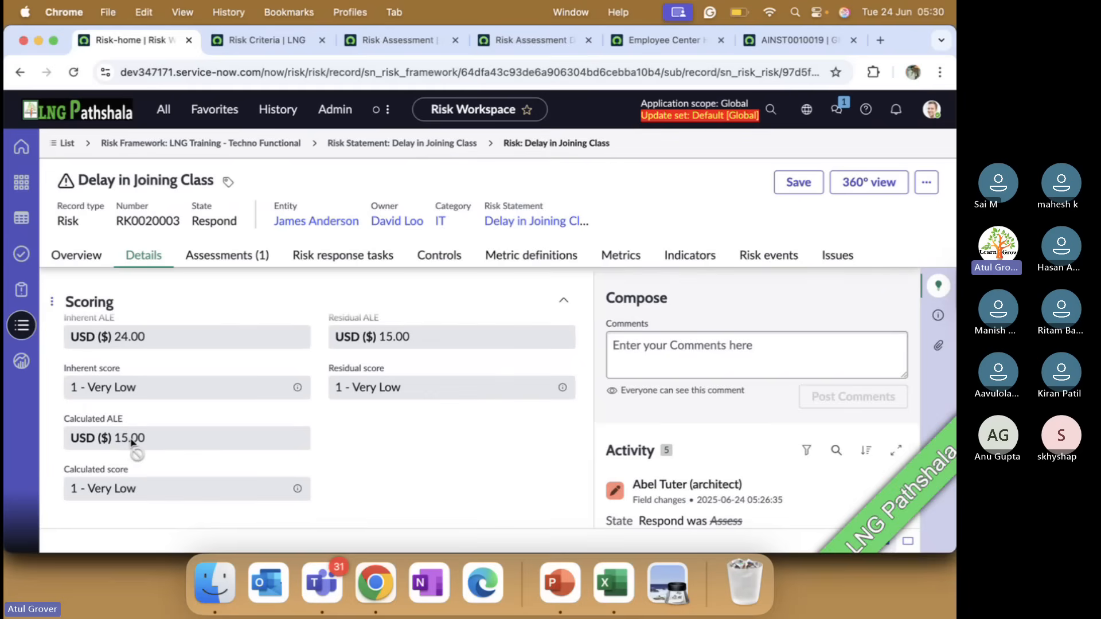
# Check the risk's indicators and controls in Chrome against the calculated ALE rule on the Risk scoring slide in PowerPoint
pyautogui.press('super+Tab')
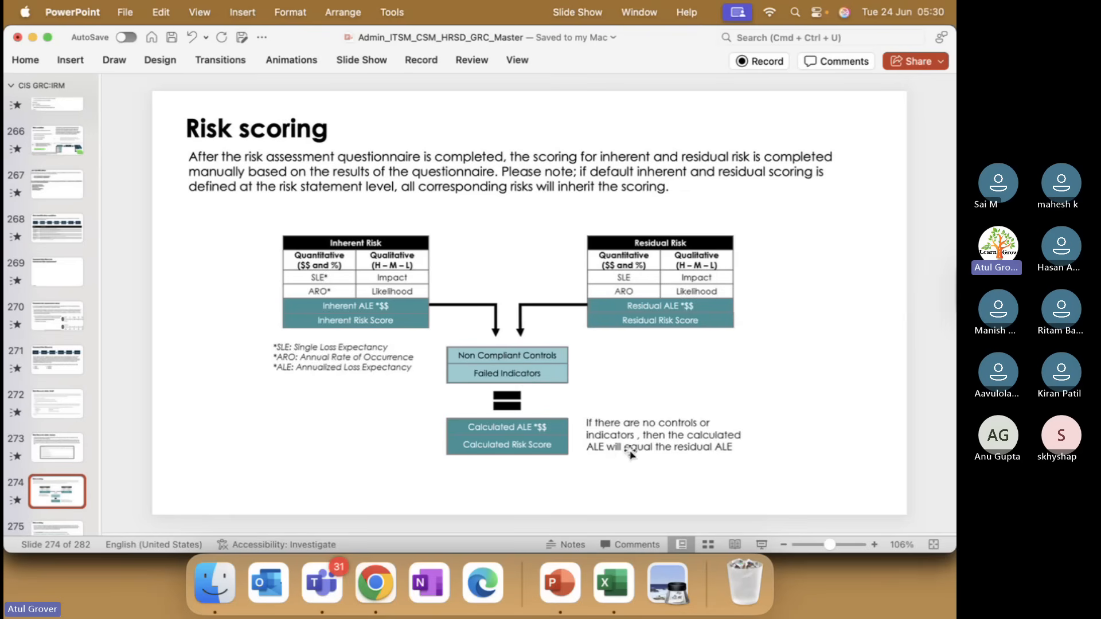
pyautogui.press('super+Tab')
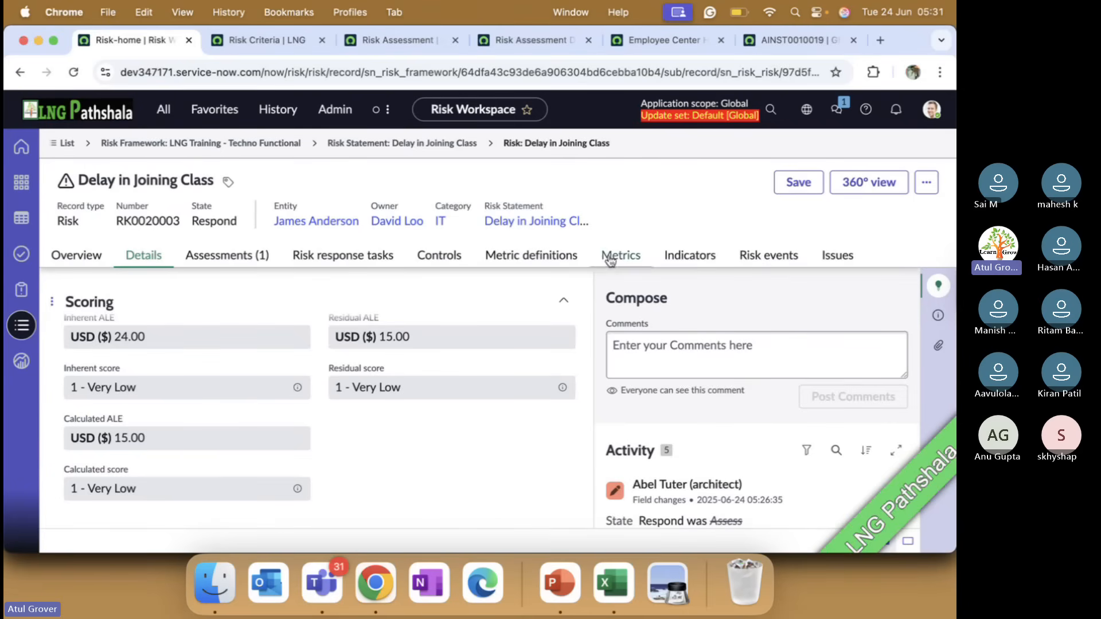
pyautogui.click(677, 265)
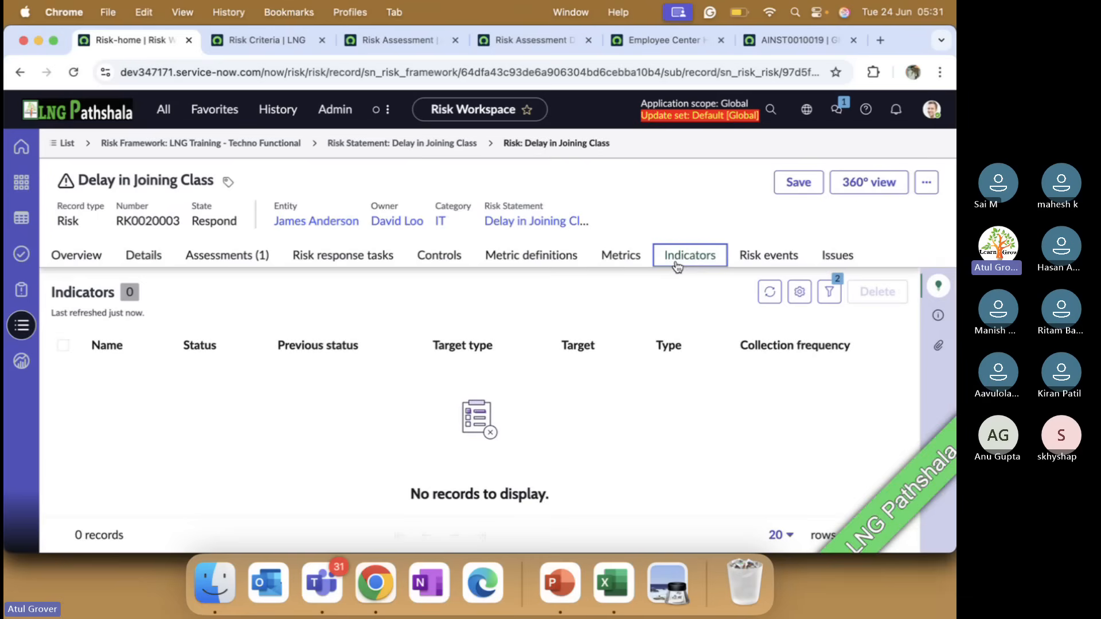
pyautogui.press('super+Tab')
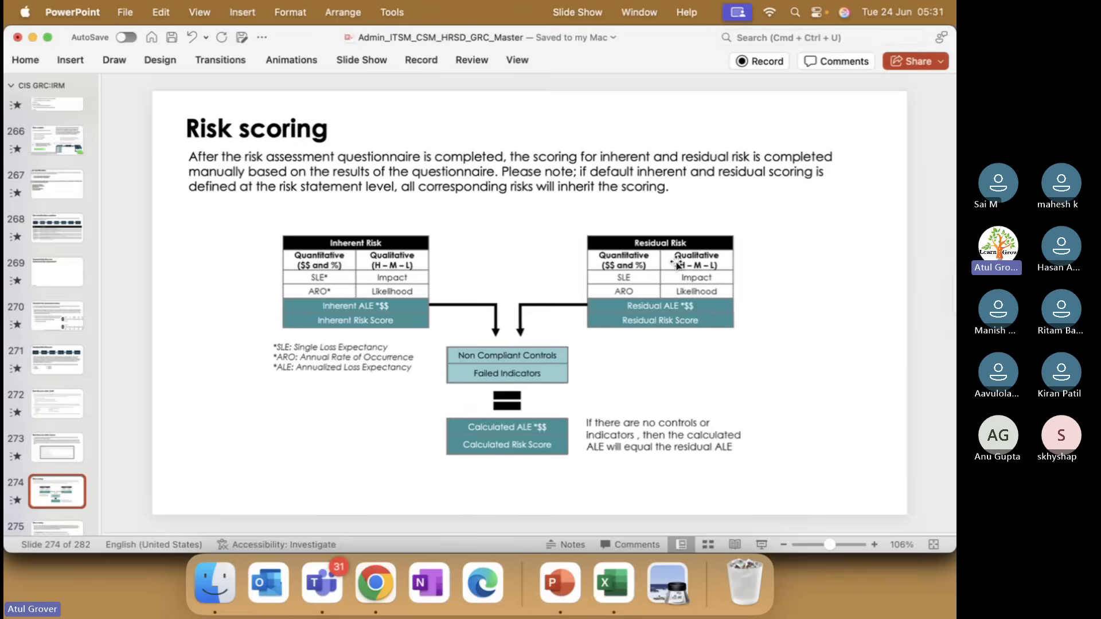
pyautogui.press('super+Tab')
pyautogui.click(445, 256)
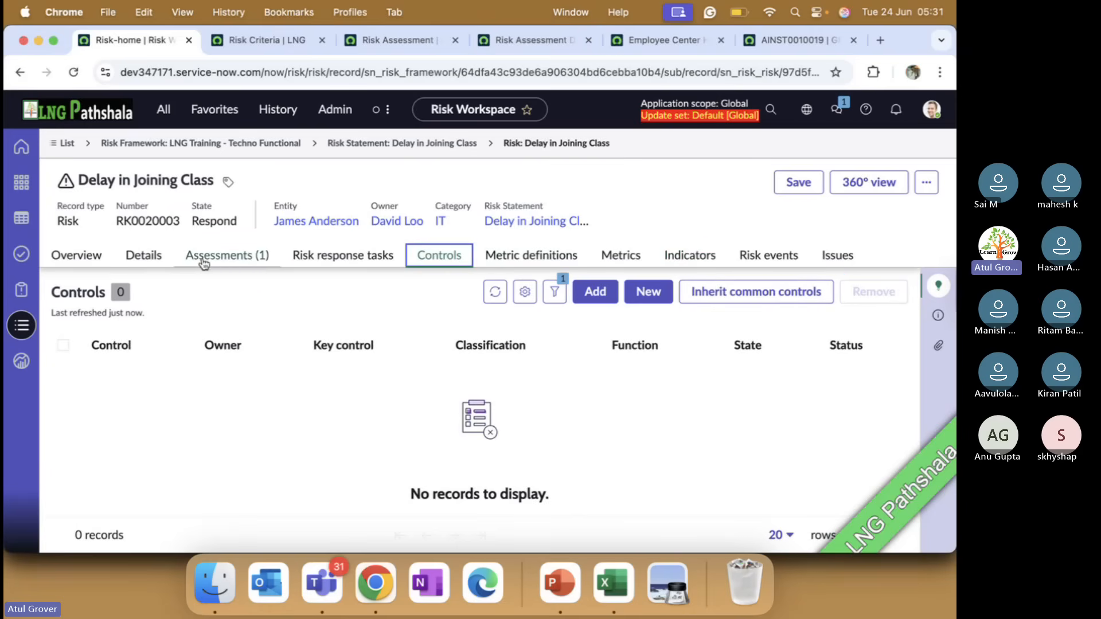
# Compare the residual and calculated ALE in the risk's details with the calculated ALE rule on PowerPoint's Risk scoring slide
pyautogui.click(146, 261)
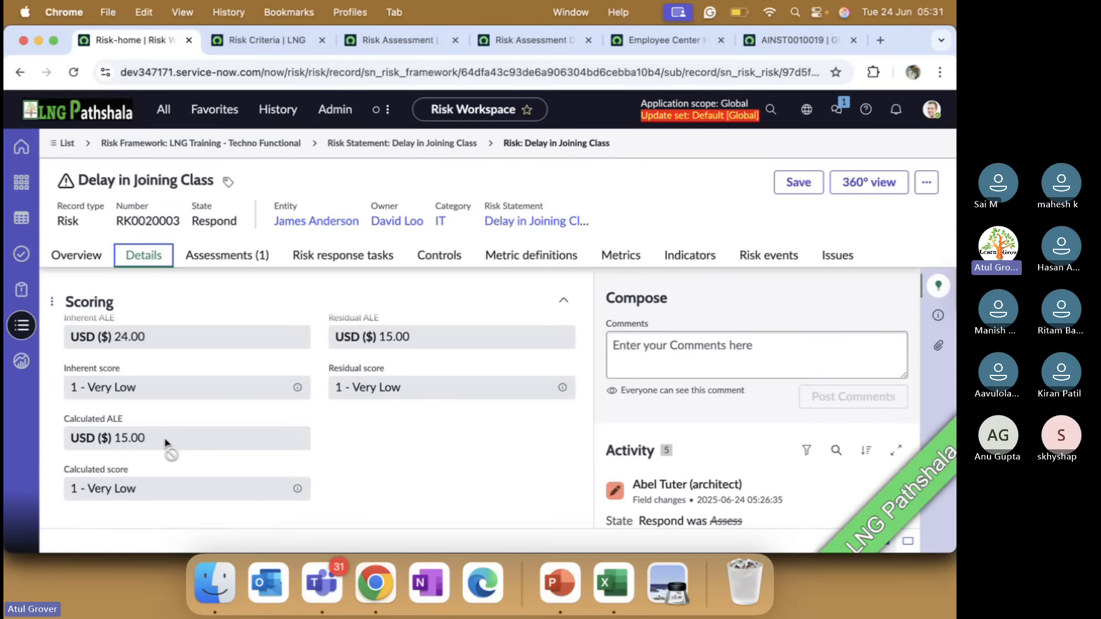
pyautogui.press('super+Tab')
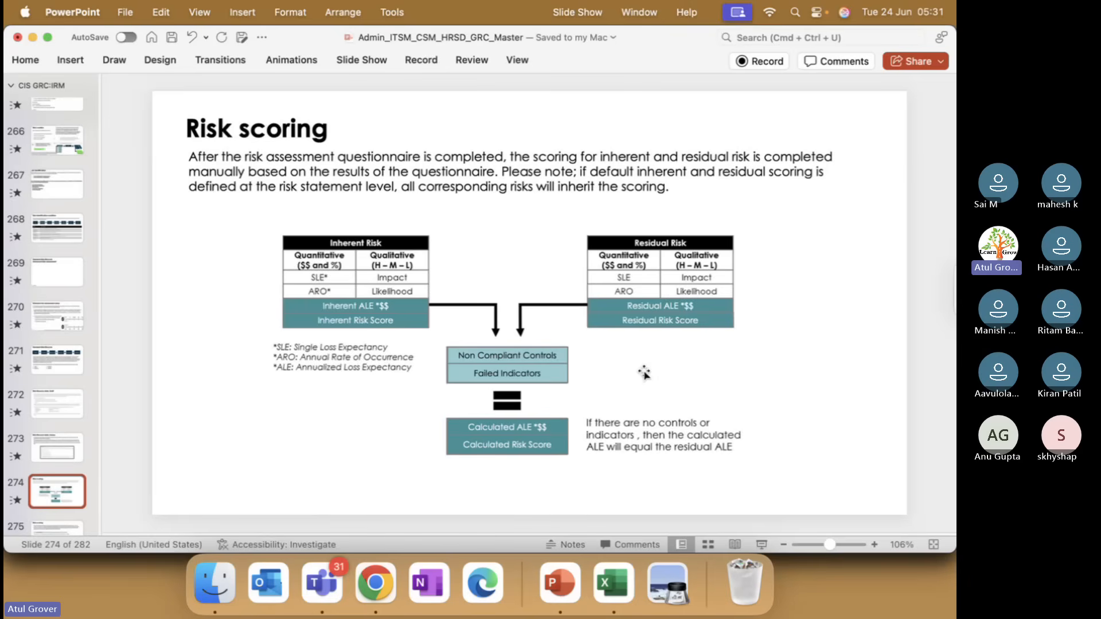
pyautogui.press('super+Tab')
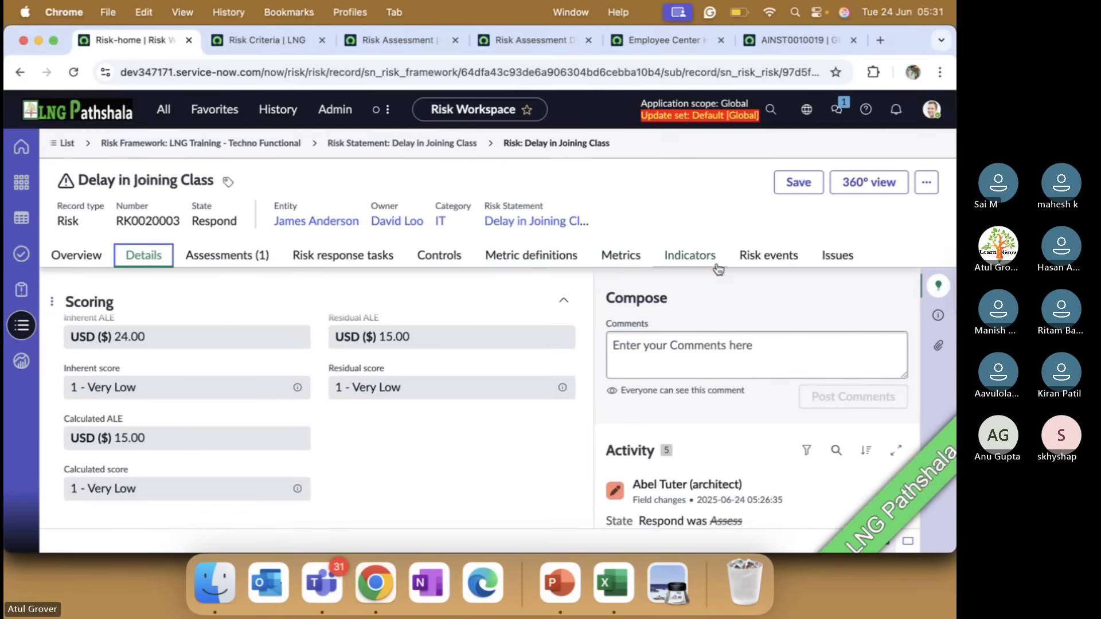
# In Chrome, add the controls "Secure physical entry points with physical access controls or security guards" and "Review facility access lists" to the risk
pyautogui.click(440, 257)
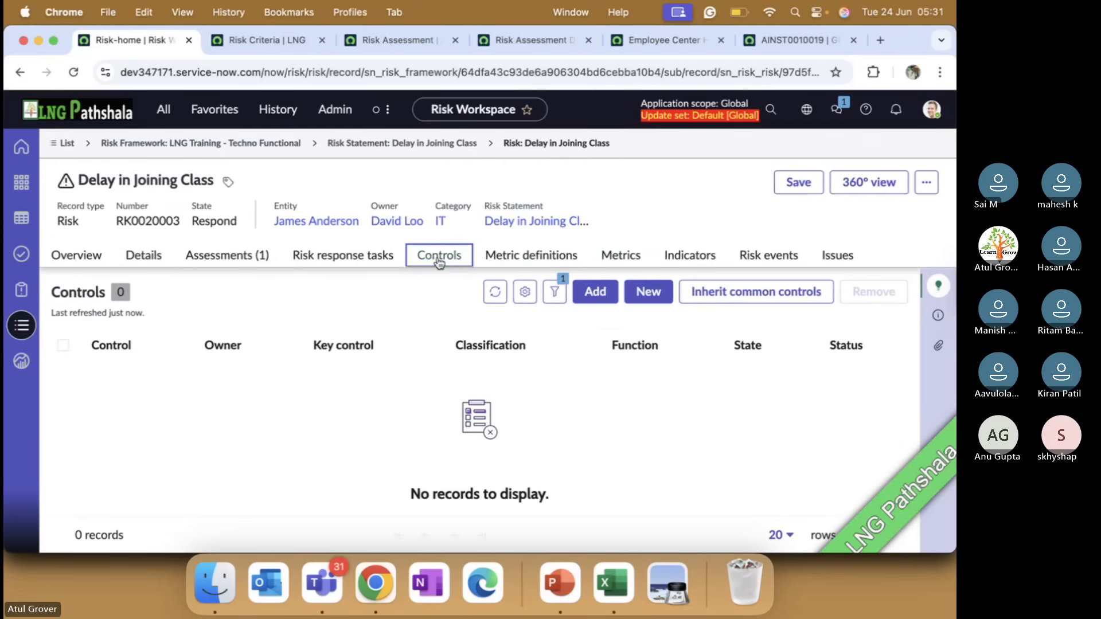
pyautogui.click(595, 292)
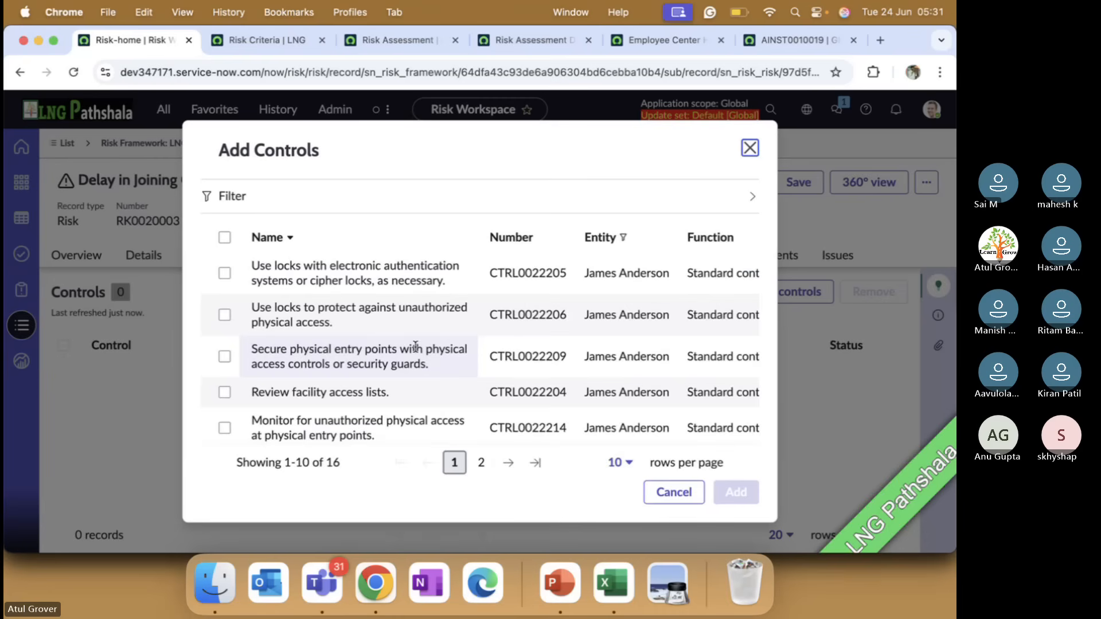
pyautogui.click(224, 392)
pyautogui.click(224, 356)
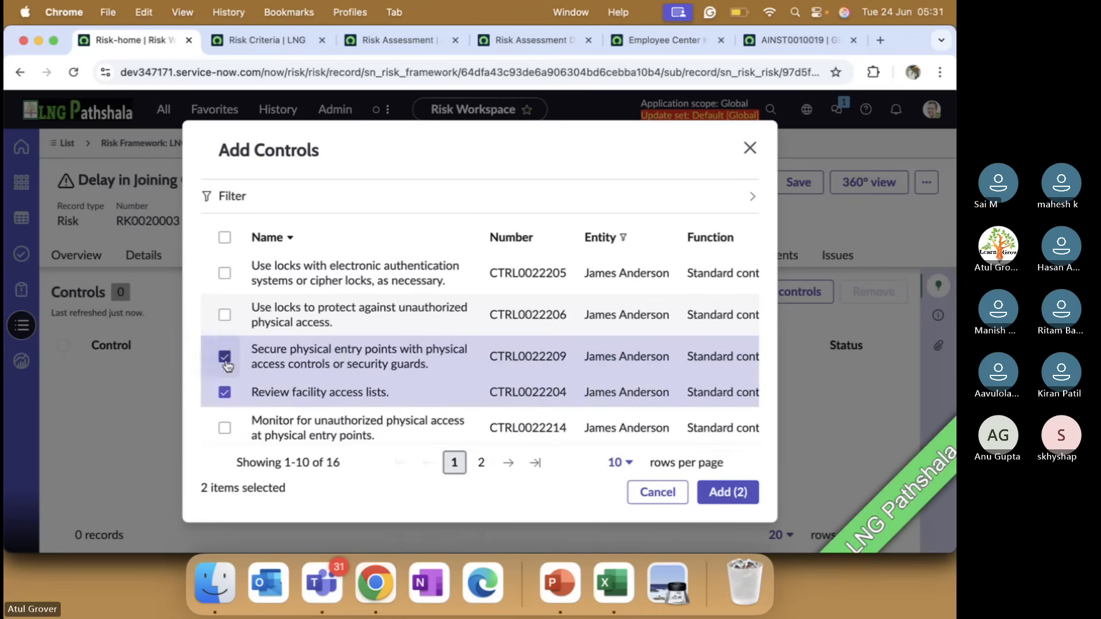
pyautogui.click(739, 502)
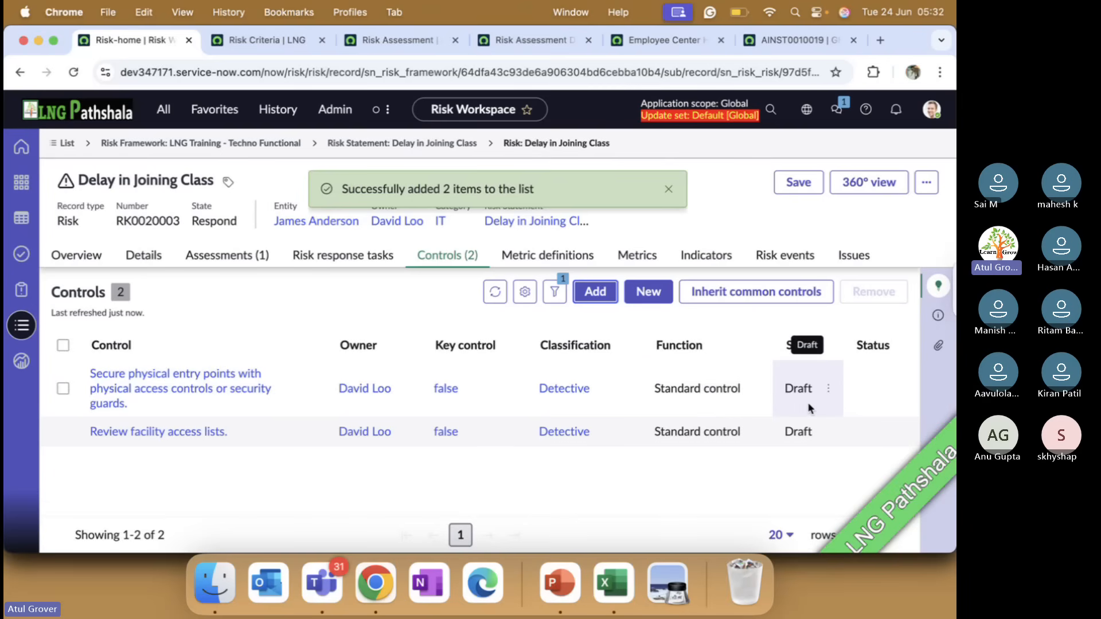
# Try to save the risk from its details, dismiss the alert, and check its calculated ALE against the Risk scoring diagram in PowerPoint
pyautogui.click(145, 258)
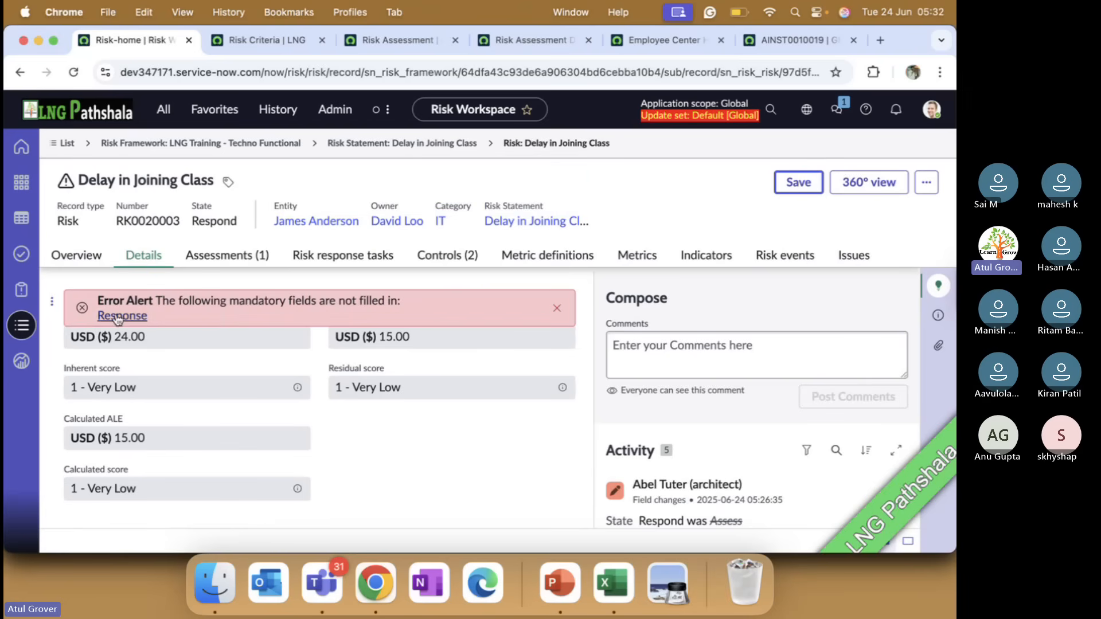
pyautogui.click(557, 309)
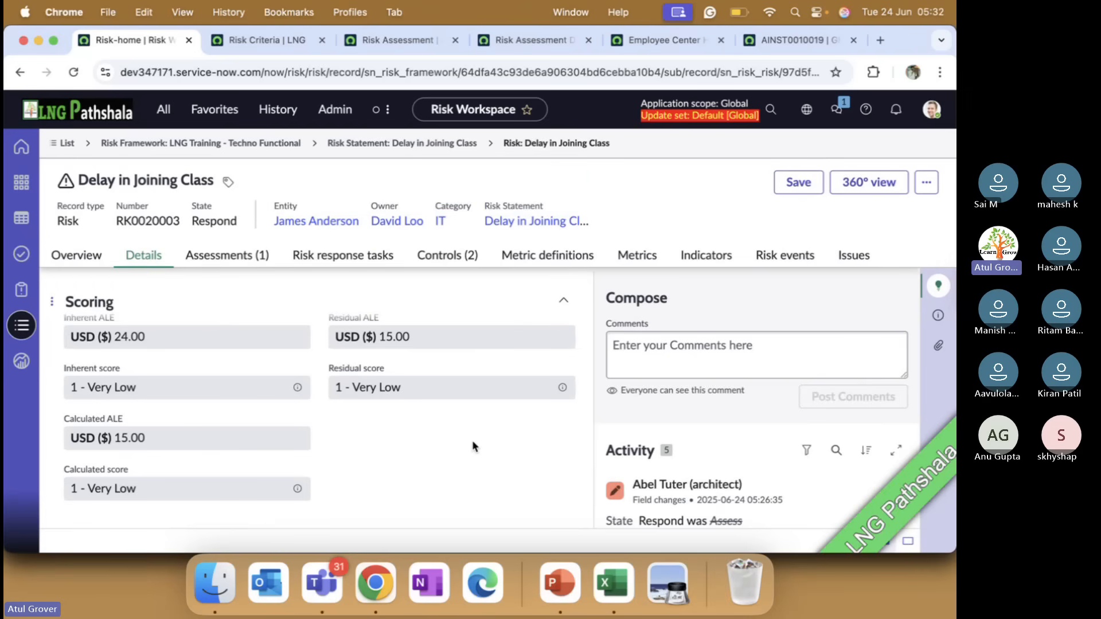
pyautogui.press('super+Tab')
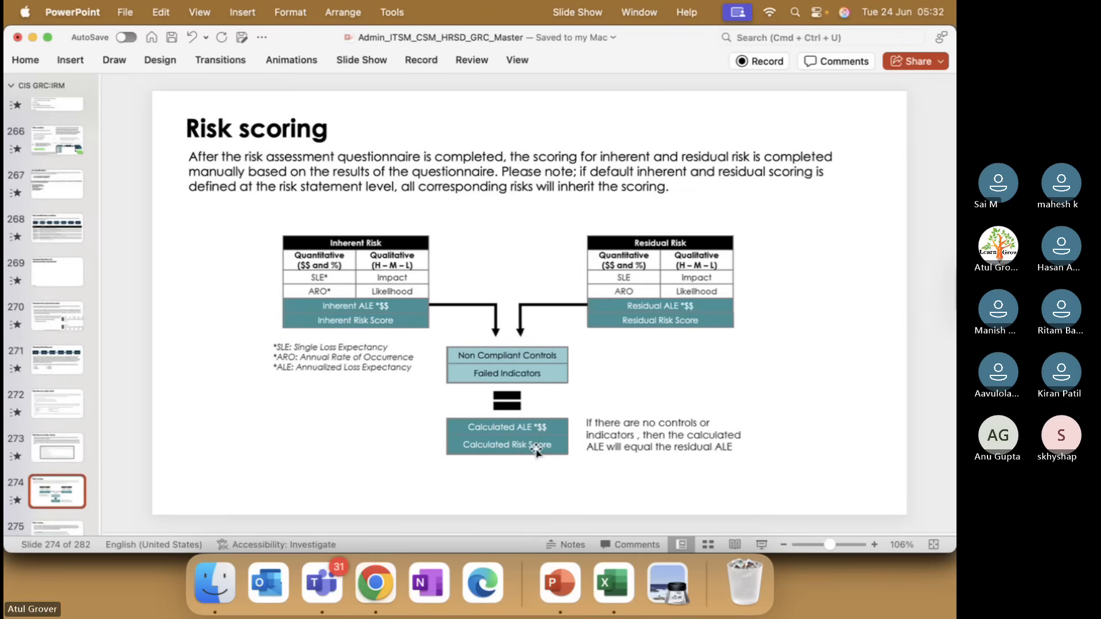
# Check the Teams meeting, return to PowerPoint and examine the ALE and Calculated ALE formulas on slide 275
pyautogui.press('super+Tab')
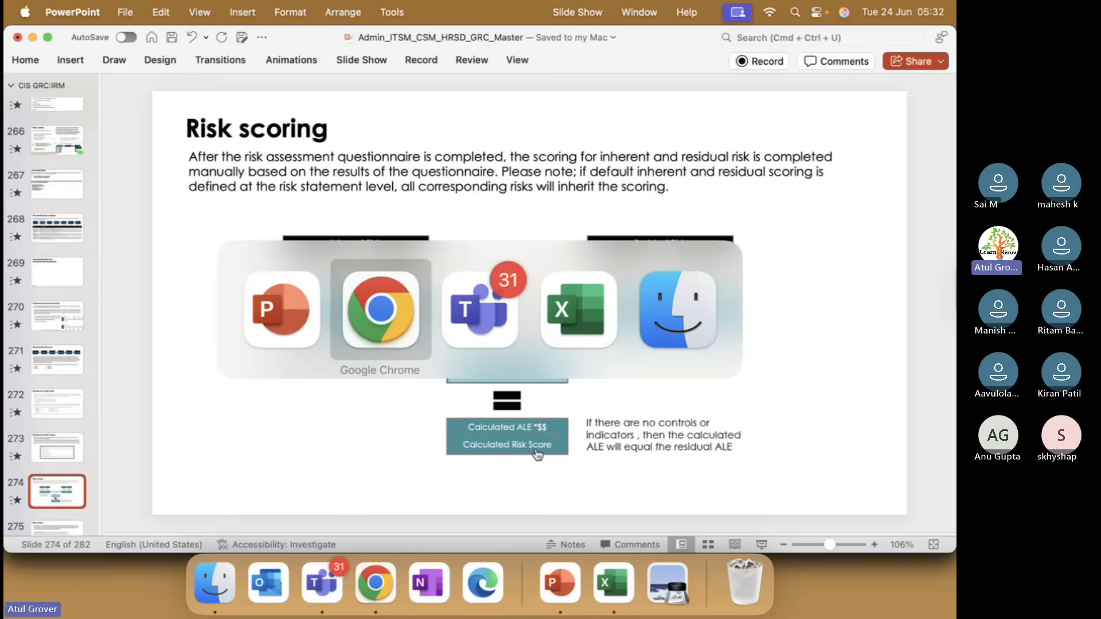
pyautogui.press('super+Tab')
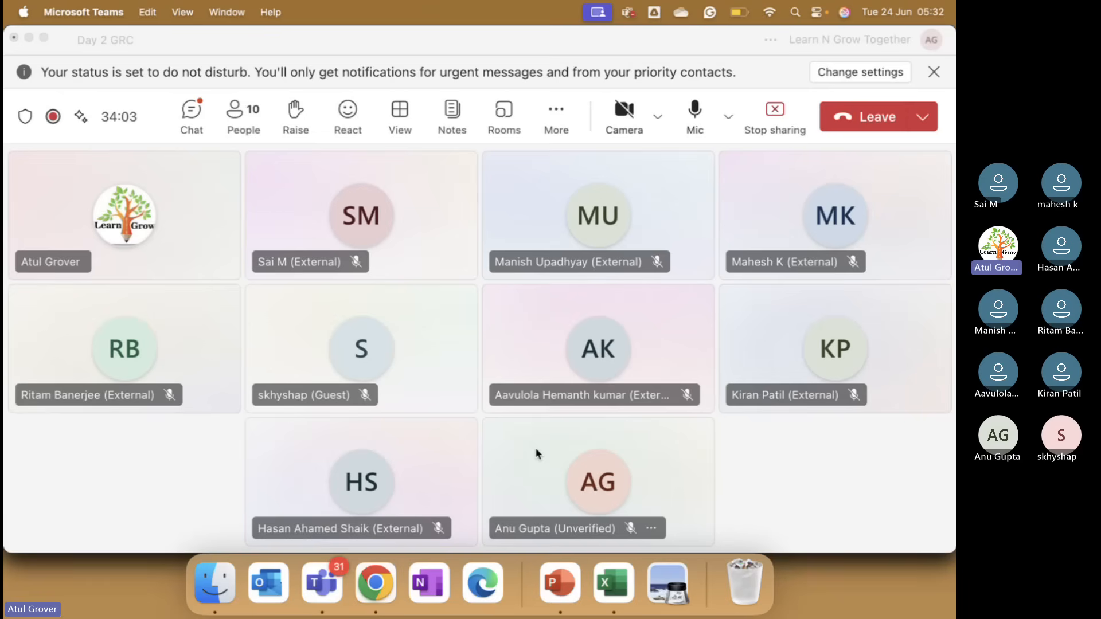
pyautogui.press('super+Tab')
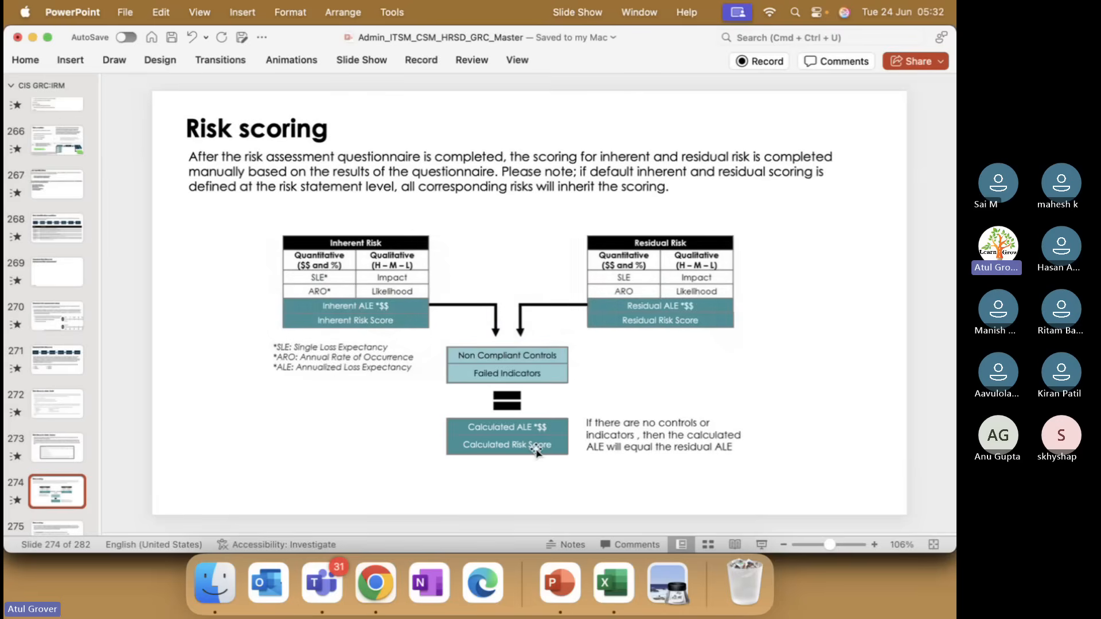
pyautogui.press('Down')
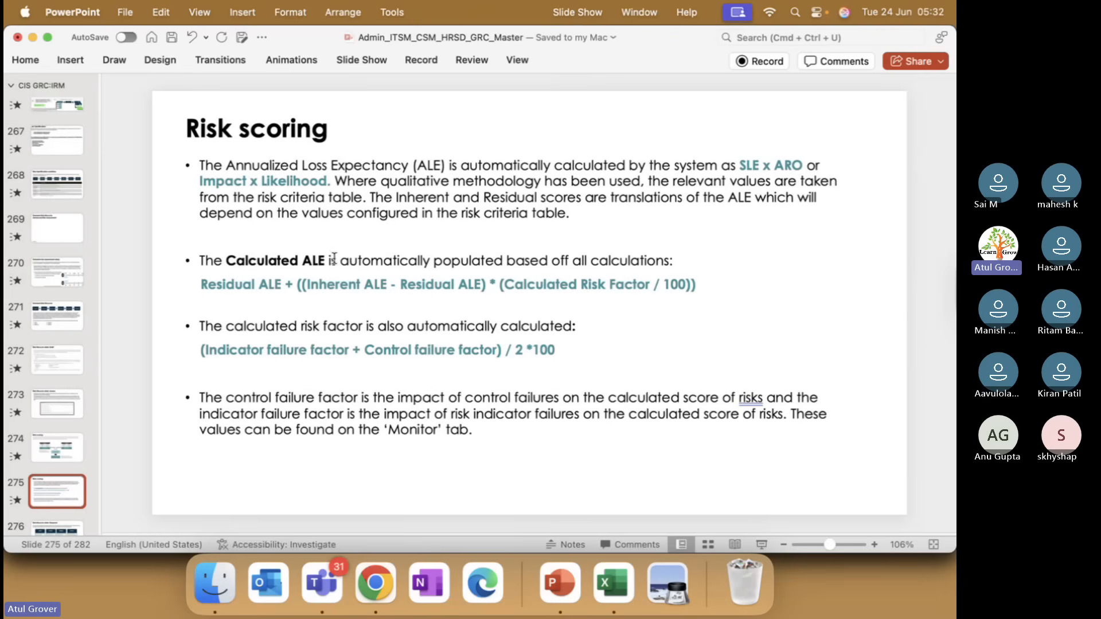
pyautogui.click(258, 285)
pyautogui.moveTo(258, 285); pyautogui.dragTo(281, 285)
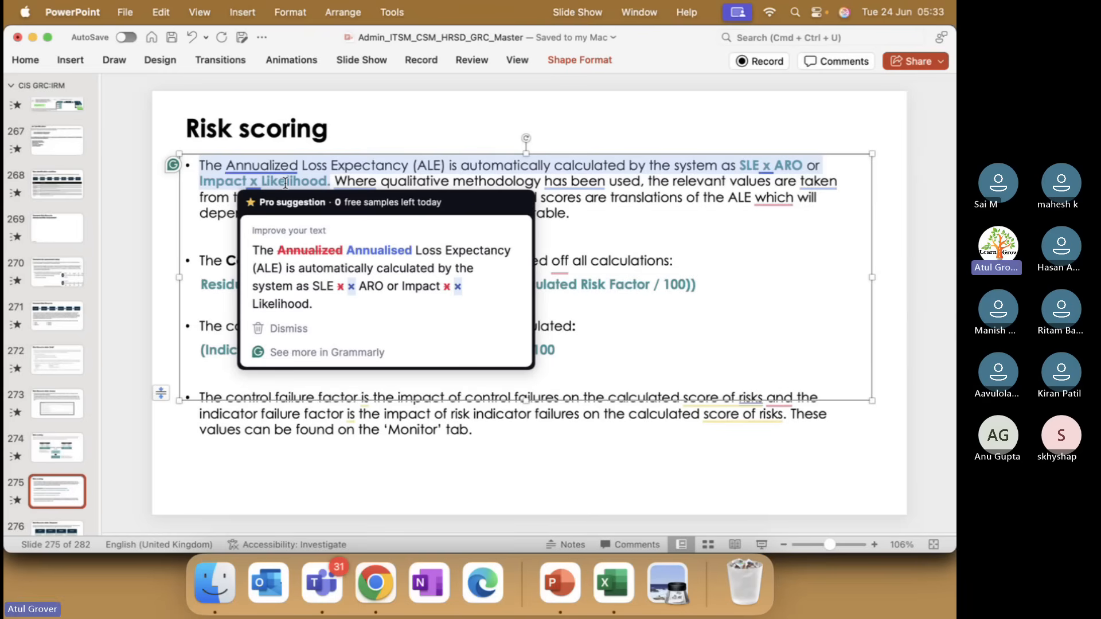
# Check the Teams meeting, review the risk's scoring values in Chrome, and reopen the Risk scoring diagram on slide 274 in PowerPoint
pyautogui.press('super+Tab')
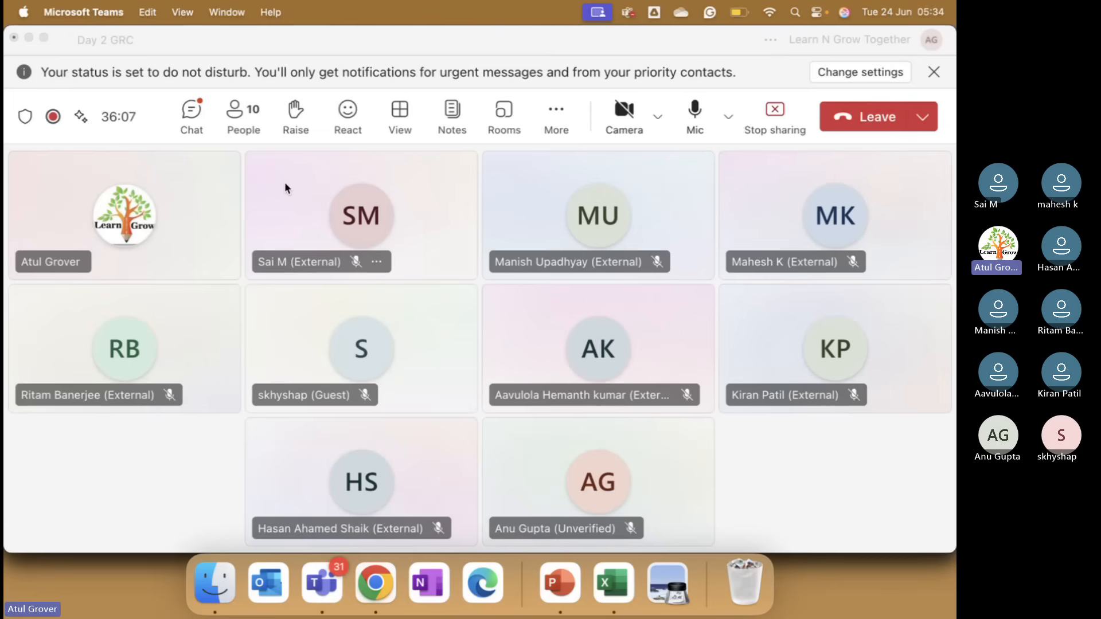
pyautogui.press('super+Tab')
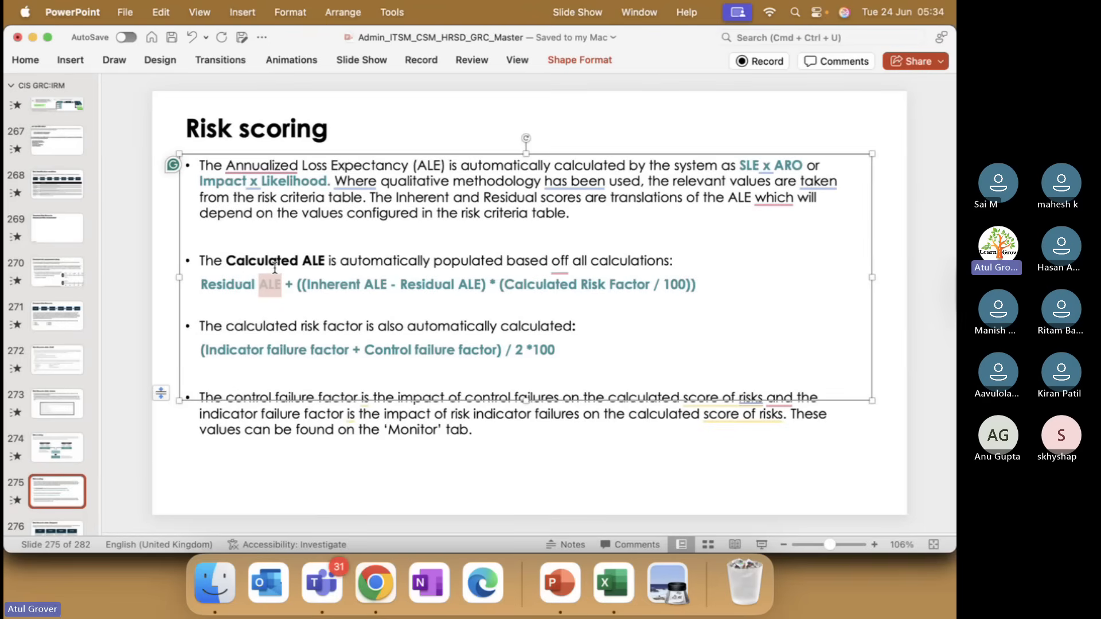
pyautogui.press('super+Tab')
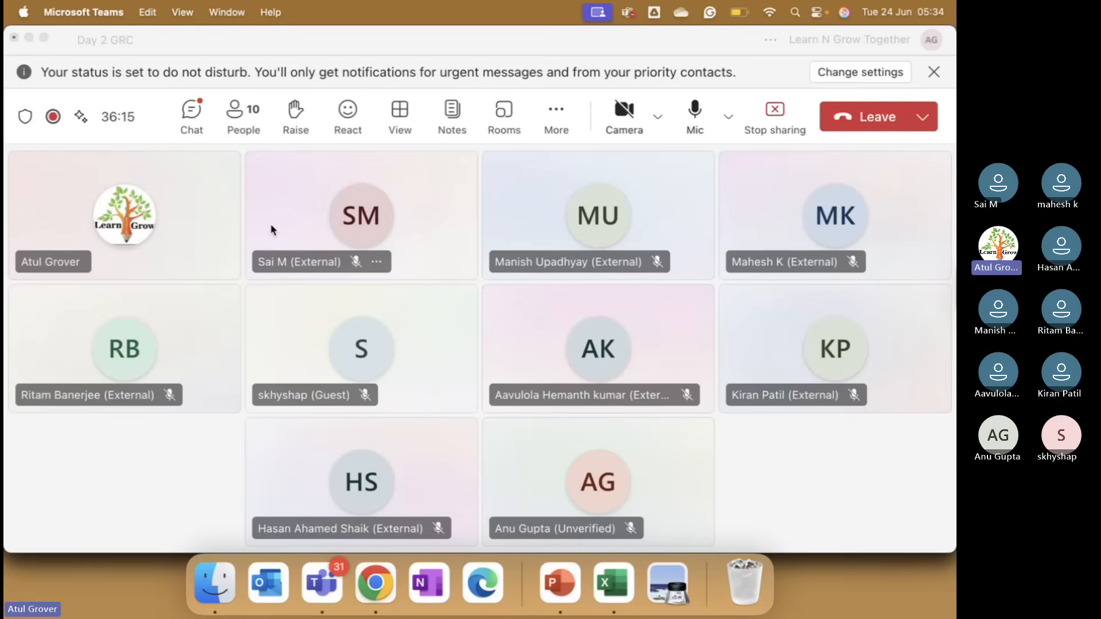
pyautogui.press('super+Tab')
pyautogui.press('super+Tab')
pyautogui.press('super+Tab')
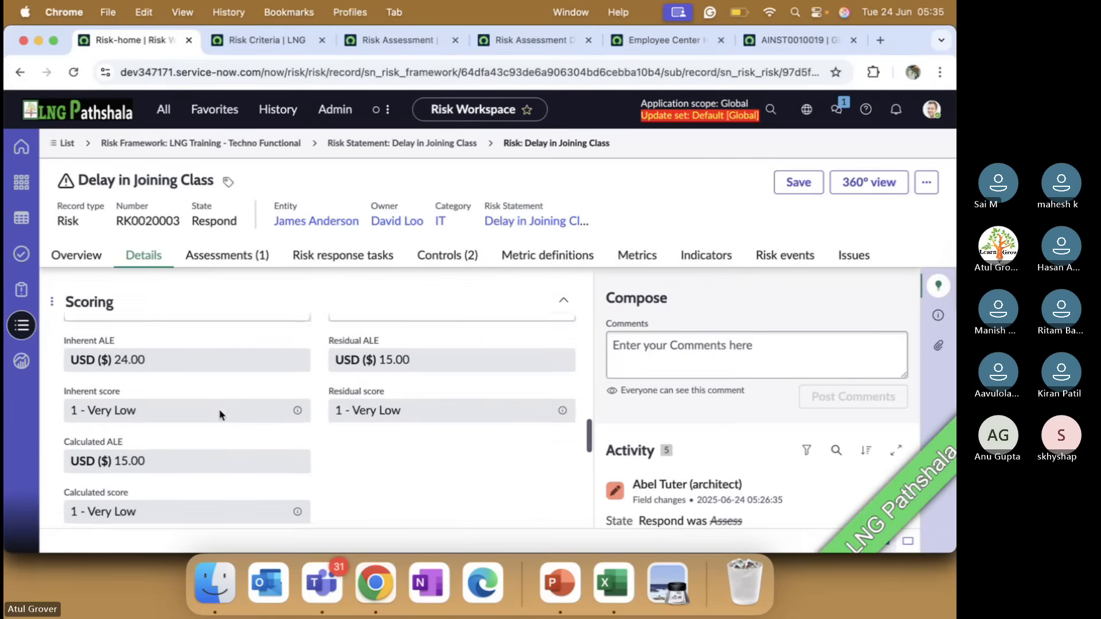
pyautogui.scroll(1, 219, 408)
pyautogui.press('super+Tab')
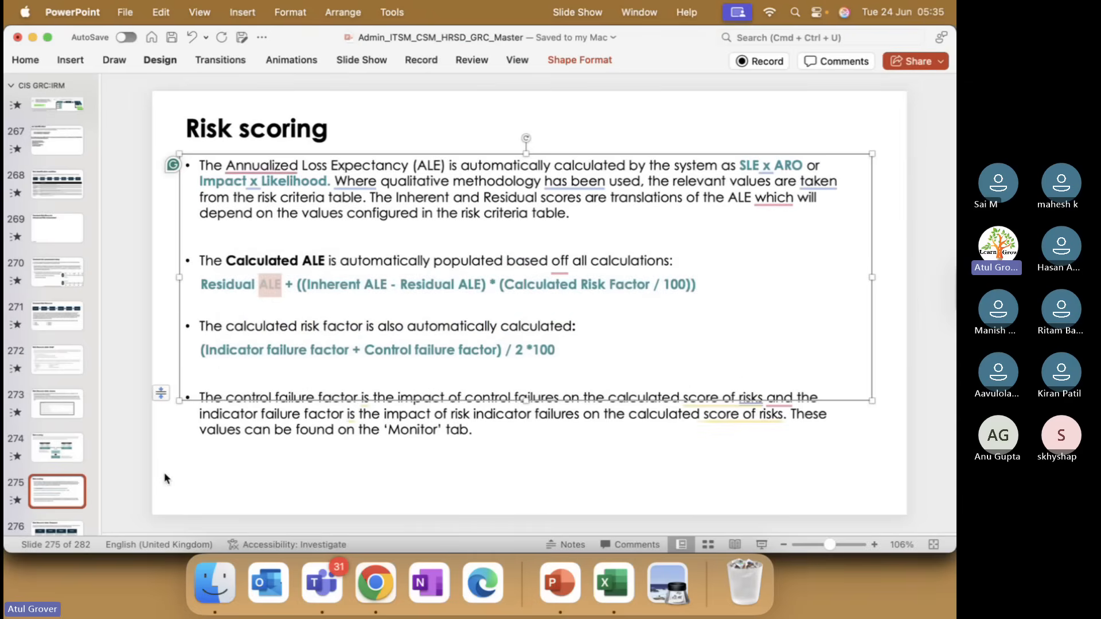
pyautogui.click(58, 462)
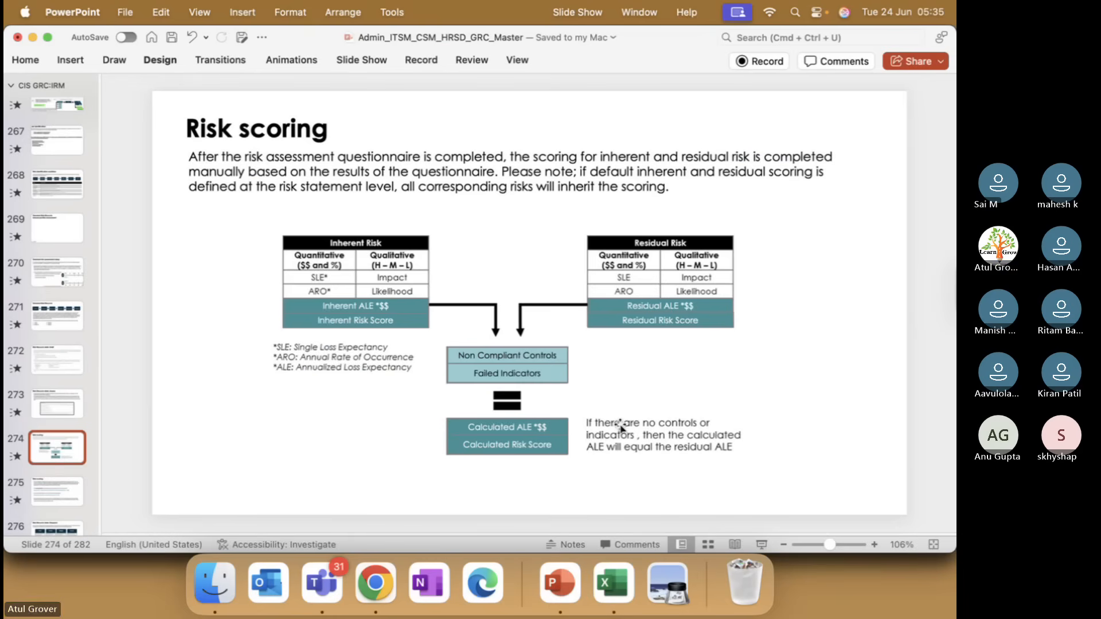
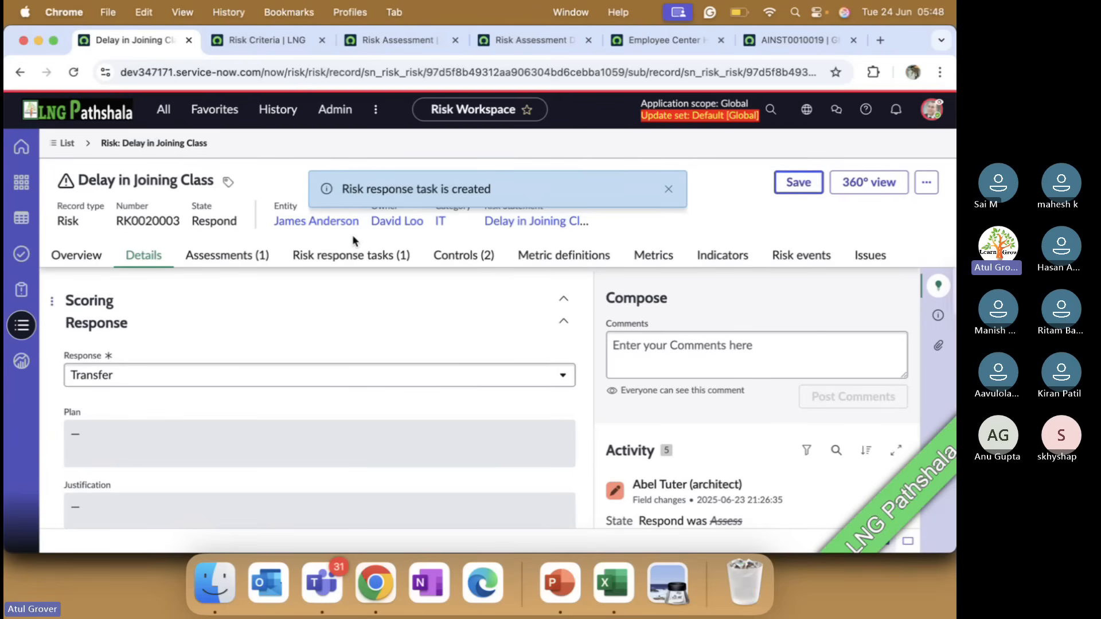
# Open the response task "Transfer Risk of Delay in Joining Class" and examine its detail fields, including the available insurance contracts
pyautogui.click(314, 265)
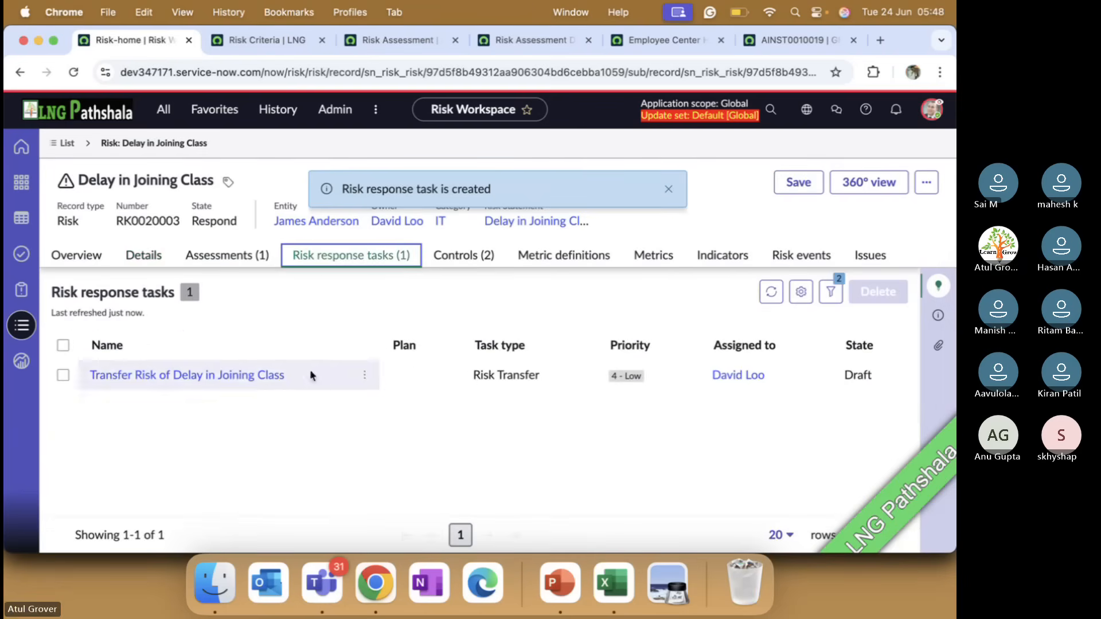
pyautogui.click(243, 380)
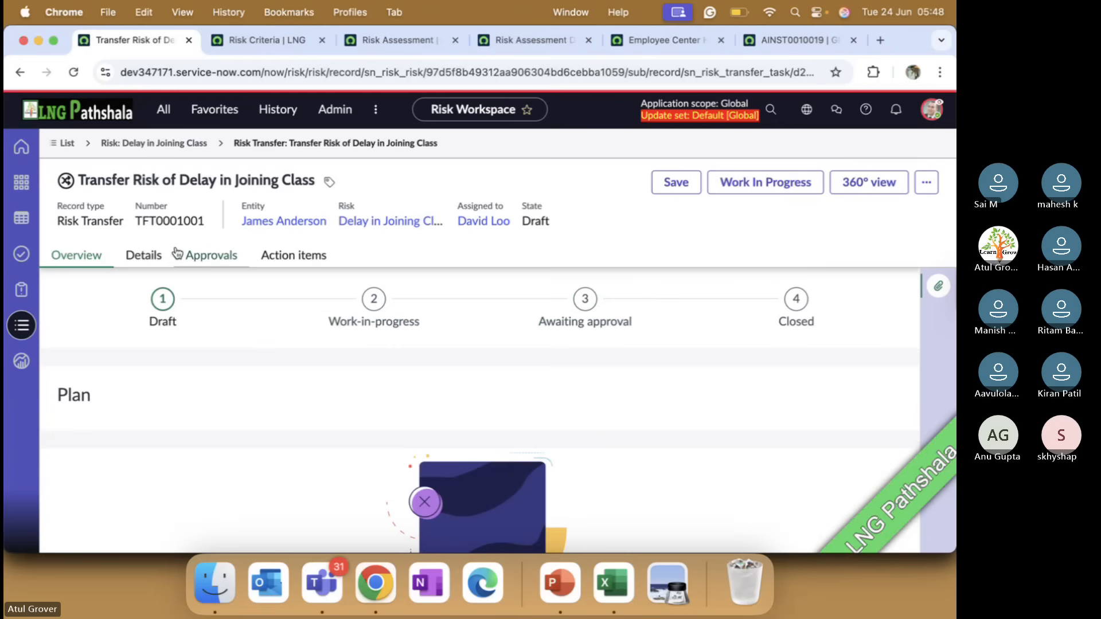
pyautogui.click(153, 257)
pyautogui.scroll(-2, 189, 380)
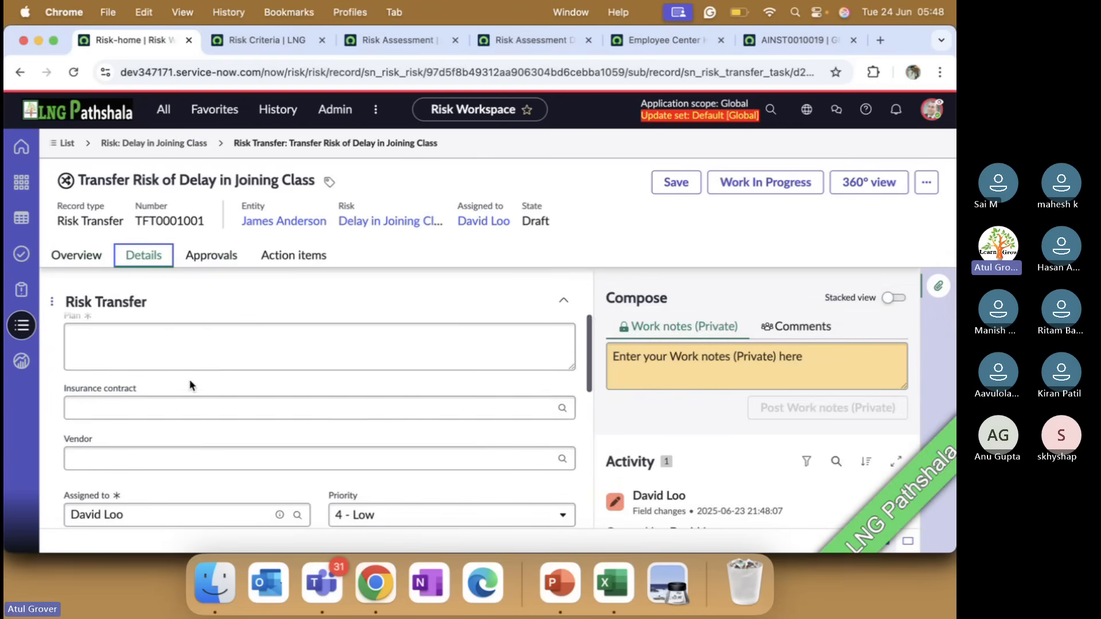
pyautogui.click(189, 403)
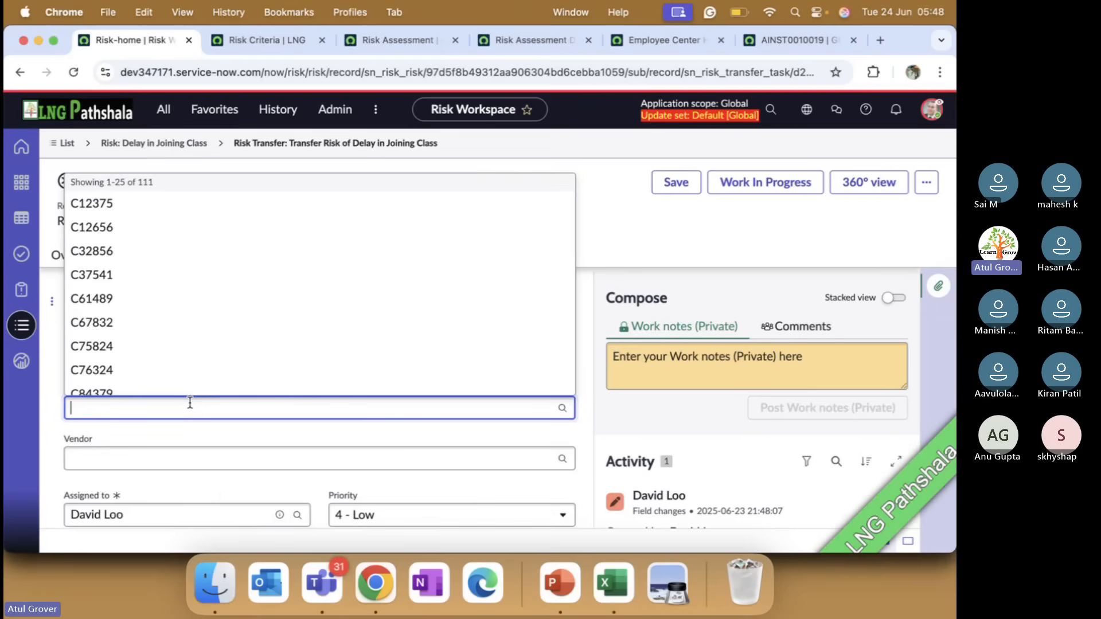
pyautogui.scroll(-5, 241, 485)
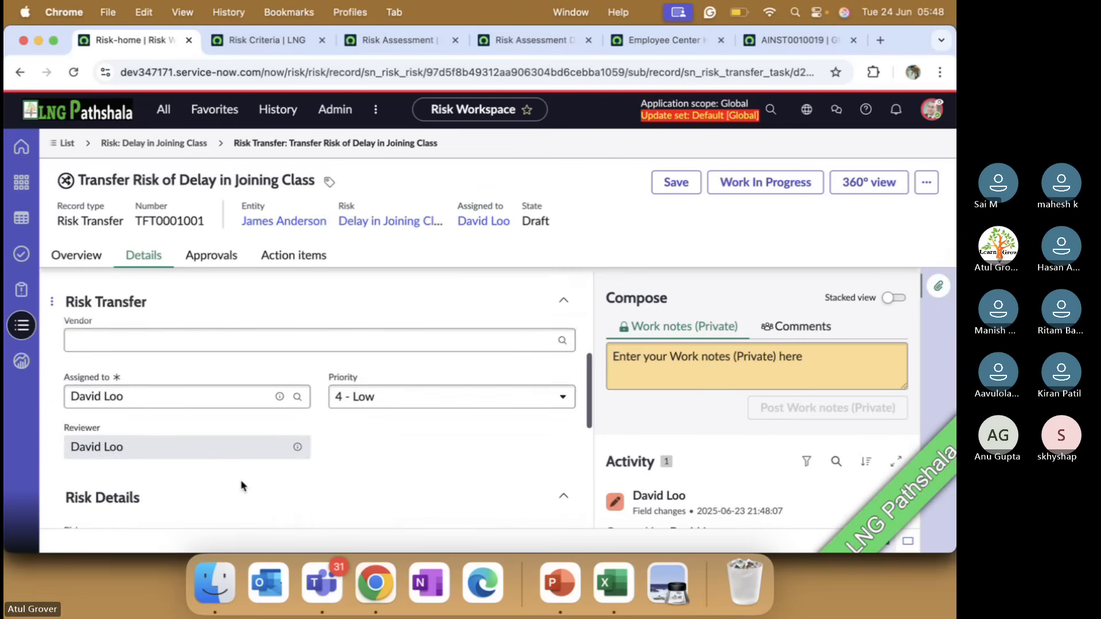
pyautogui.scroll(-5, 241, 485)
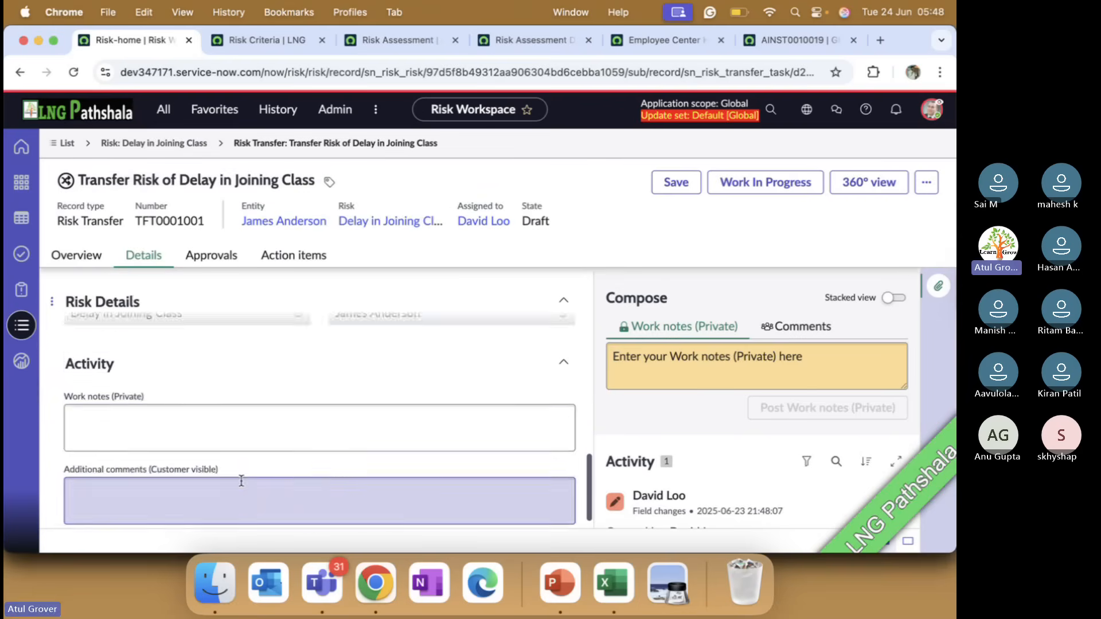
pyautogui.scroll(10, 241, 482)
pyautogui.scroll(4, 241, 481)
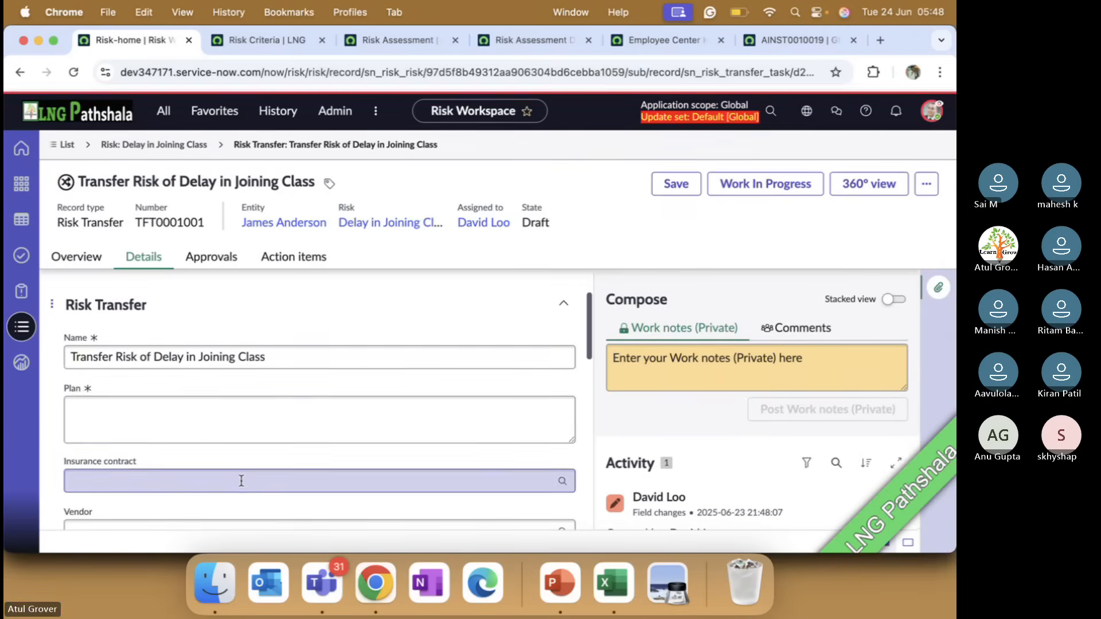
# Fill in the transfer task with the plan "a,fnasdf", insurance contract C76324 and vendor America Online
pyautogui.click(242, 411)
pyautogui.write('a,fnasdf')
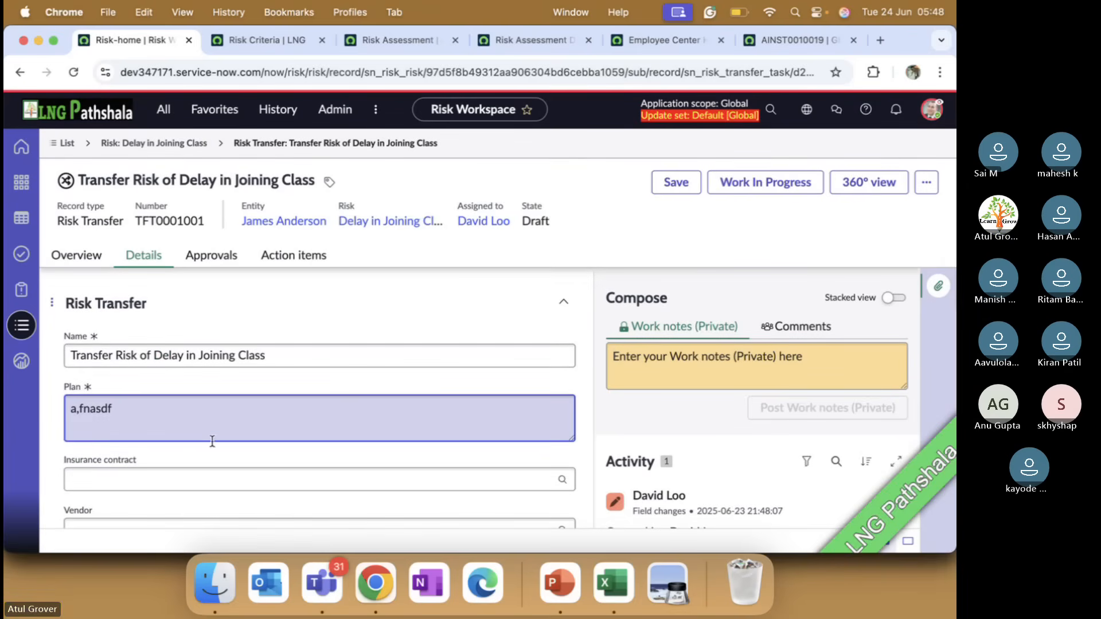
pyautogui.click(194, 478)
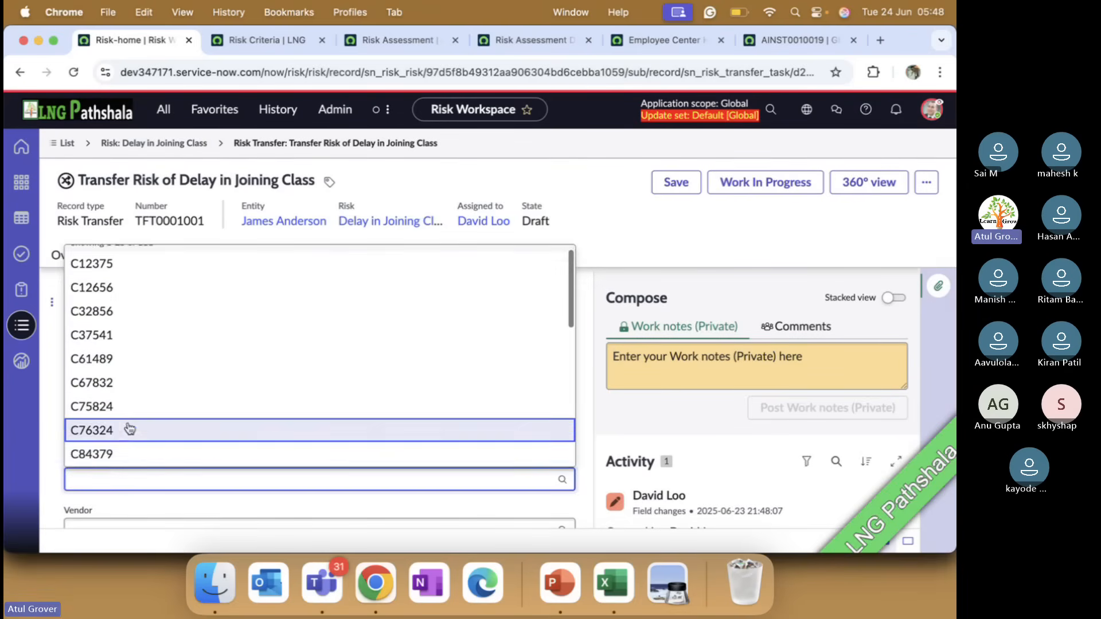
pyautogui.click(164, 432)
pyautogui.scroll(-2, 164, 431)
pyautogui.click(170, 434)
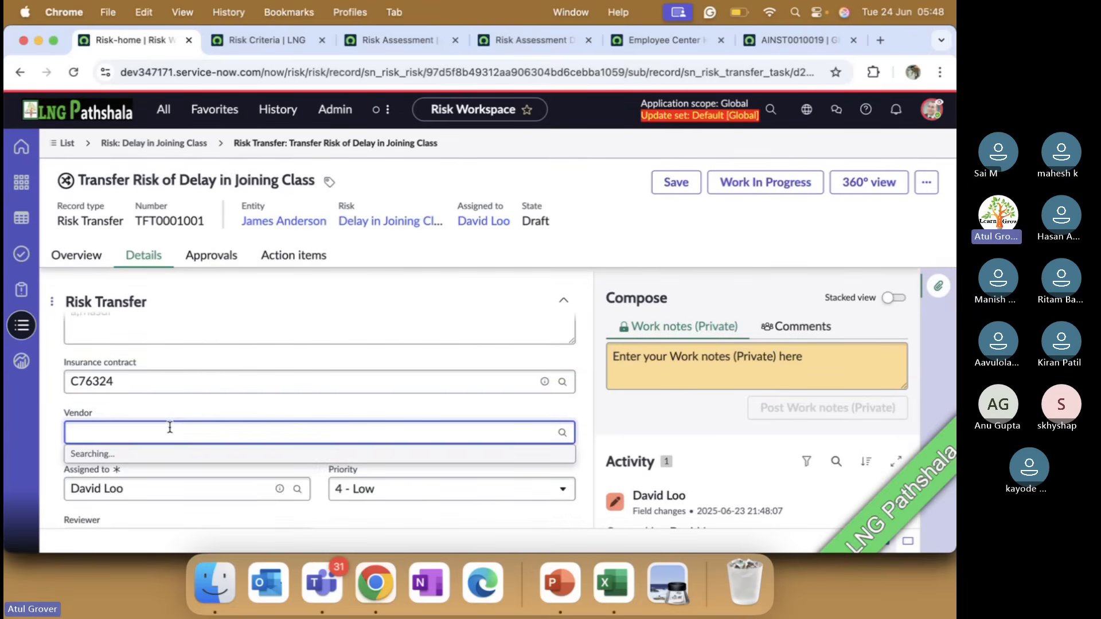
pyautogui.click(135, 347)
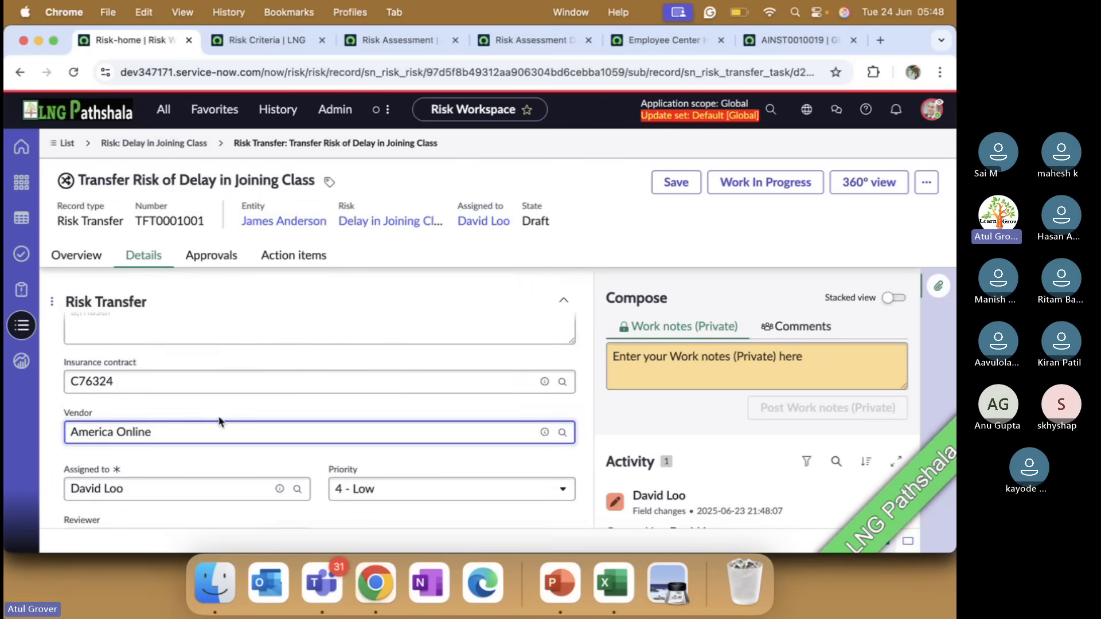
# Save the transfer task and advance it through Work In Progress to Awaiting Approval
pyautogui.click(674, 181)
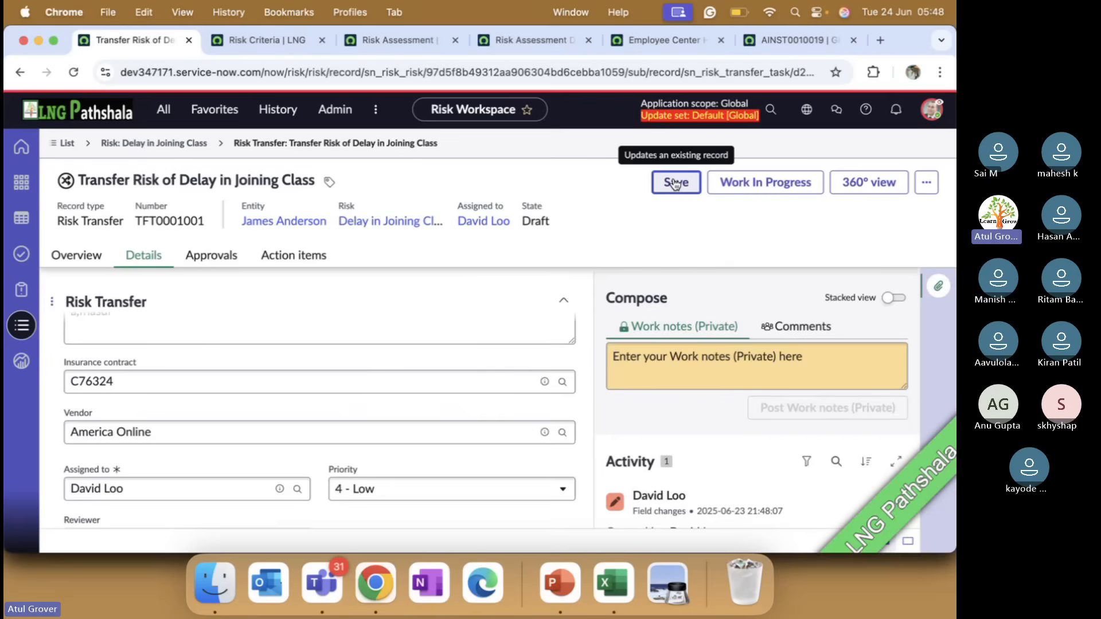
pyautogui.click(769, 183)
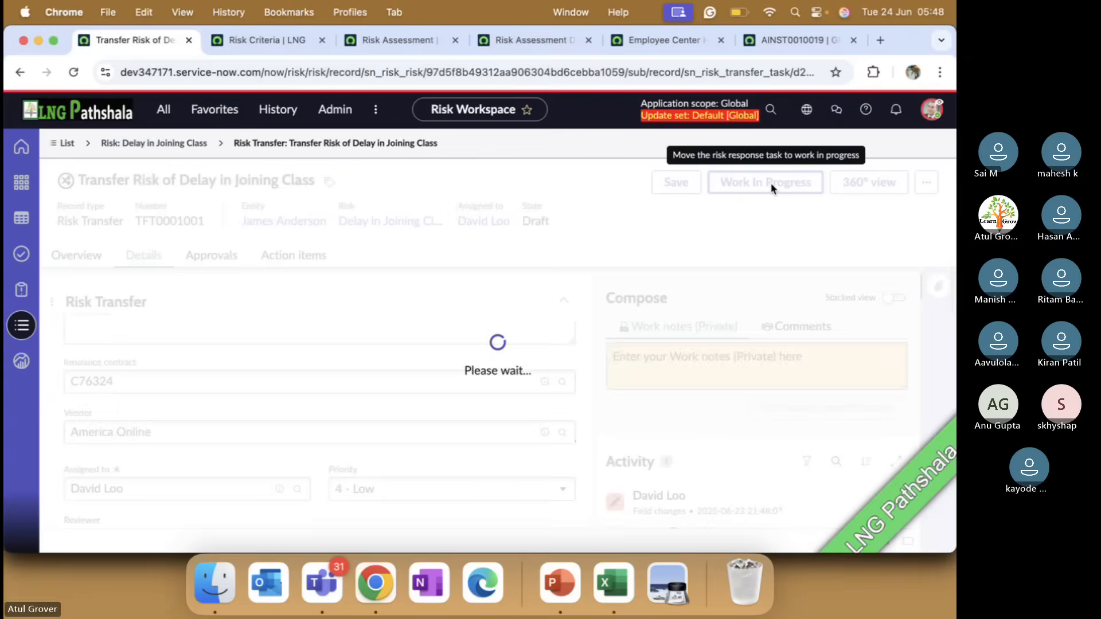
pyautogui.click(771, 184)
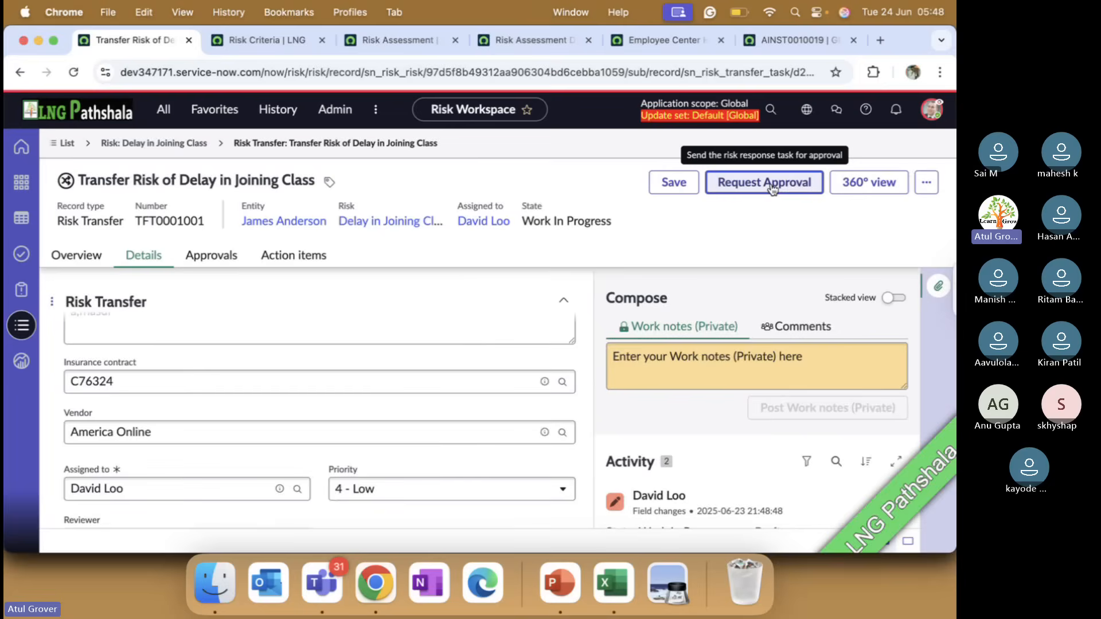
# Check the transfer task's approvals, then switch to PowerPoint and examine the "Risk lifecycle state: Respond" slides 277 and 276
pyautogui.click(221, 255)
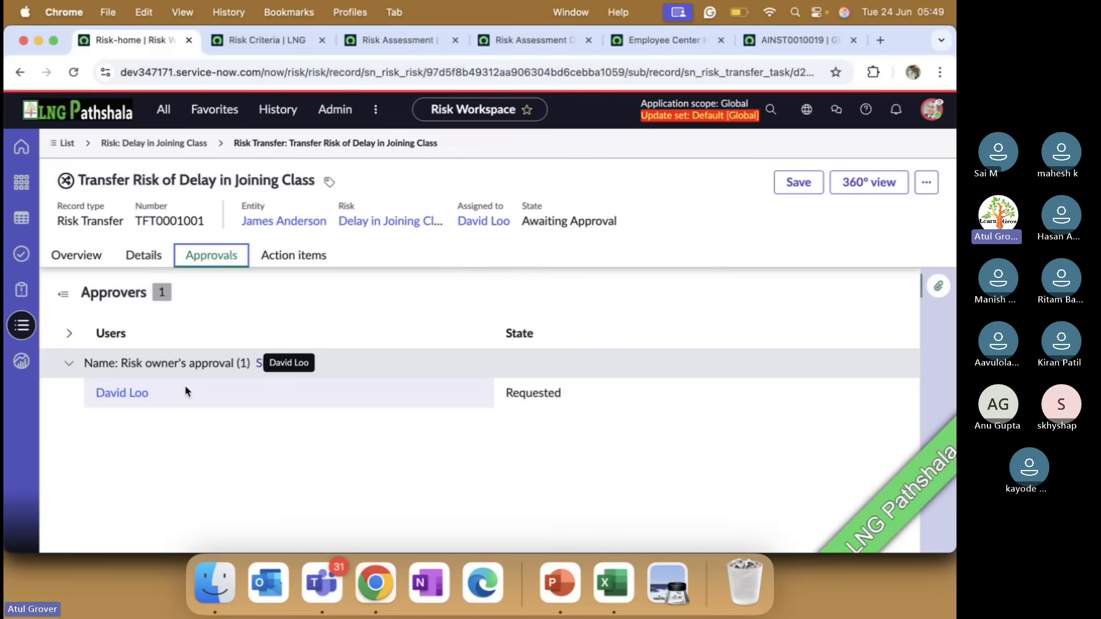
pyautogui.press('super+Tab')
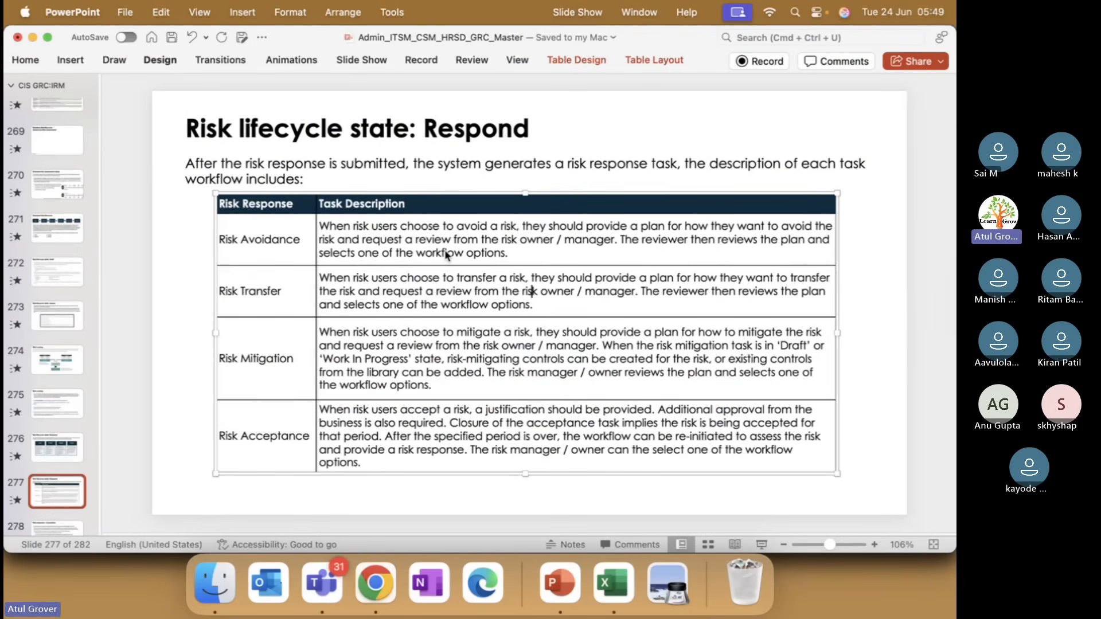
pyautogui.click(51, 445)
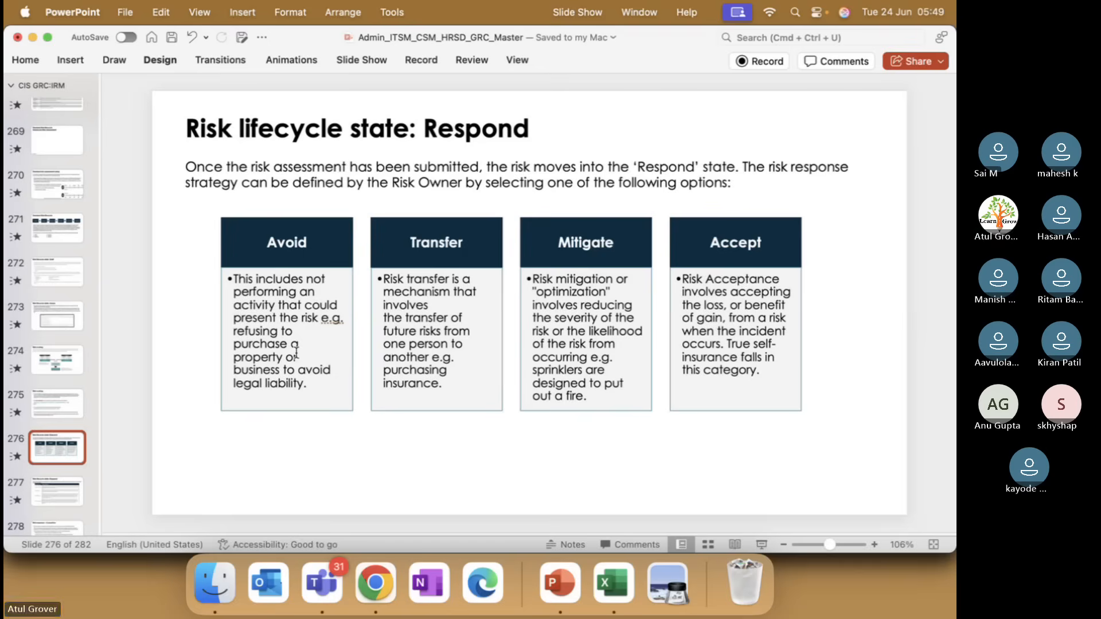
# Switch to Chrome, highlight the transfer task's record number, and return to the risk "Delay in Joining Class"
pyautogui.press('super+Tab')
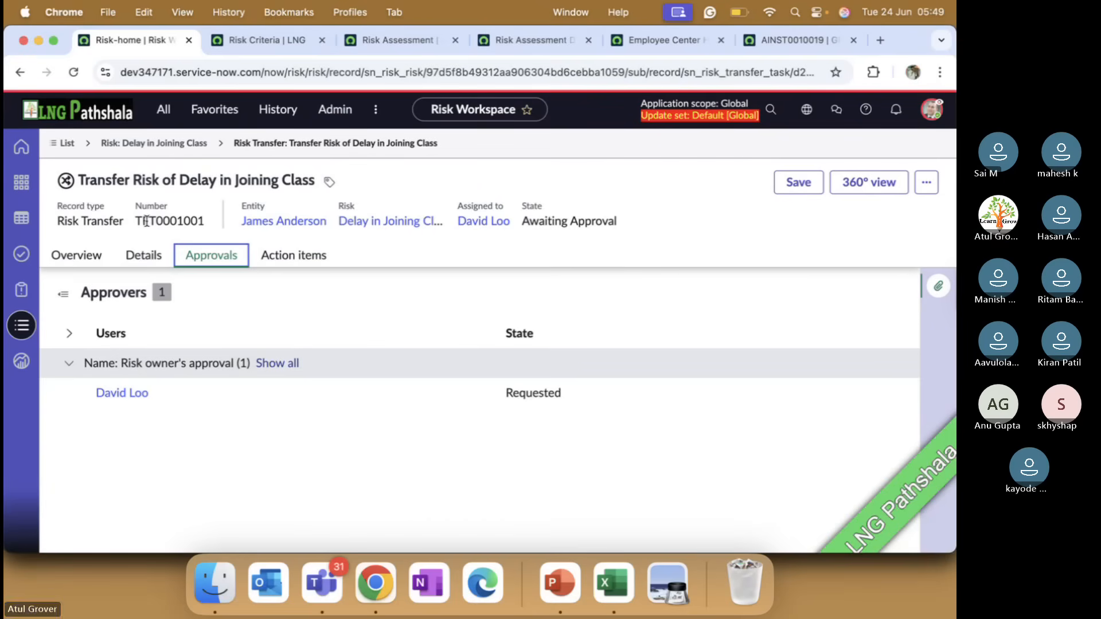
pyautogui.click(137, 219)
pyautogui.moveTo(137, 218); pyautogui.dragTo(205, 222)
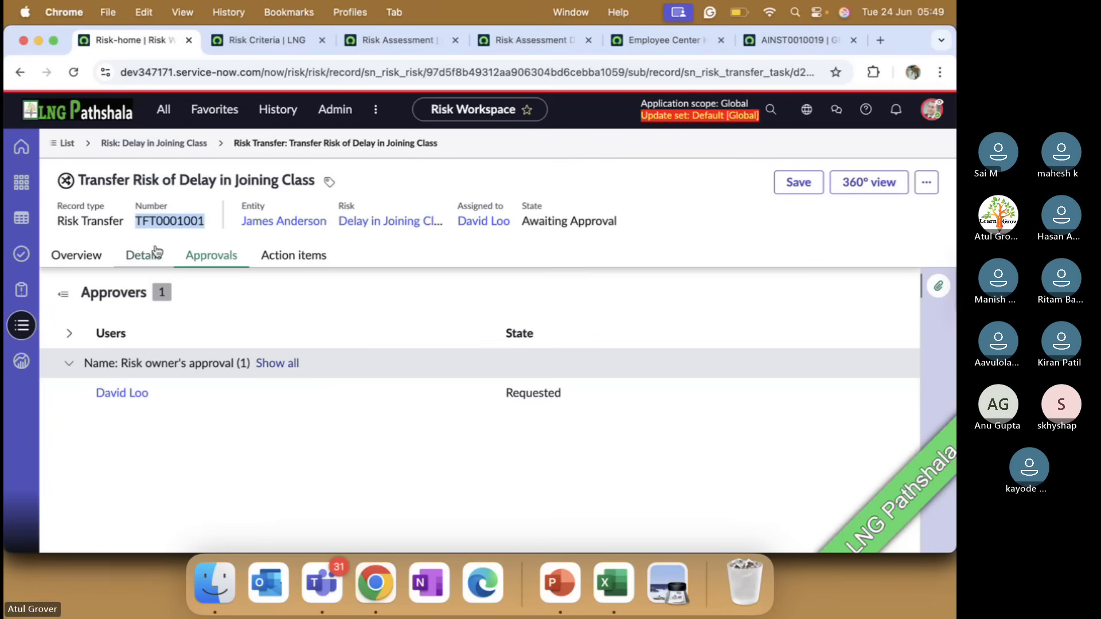
pyautogui.click(191, 144)
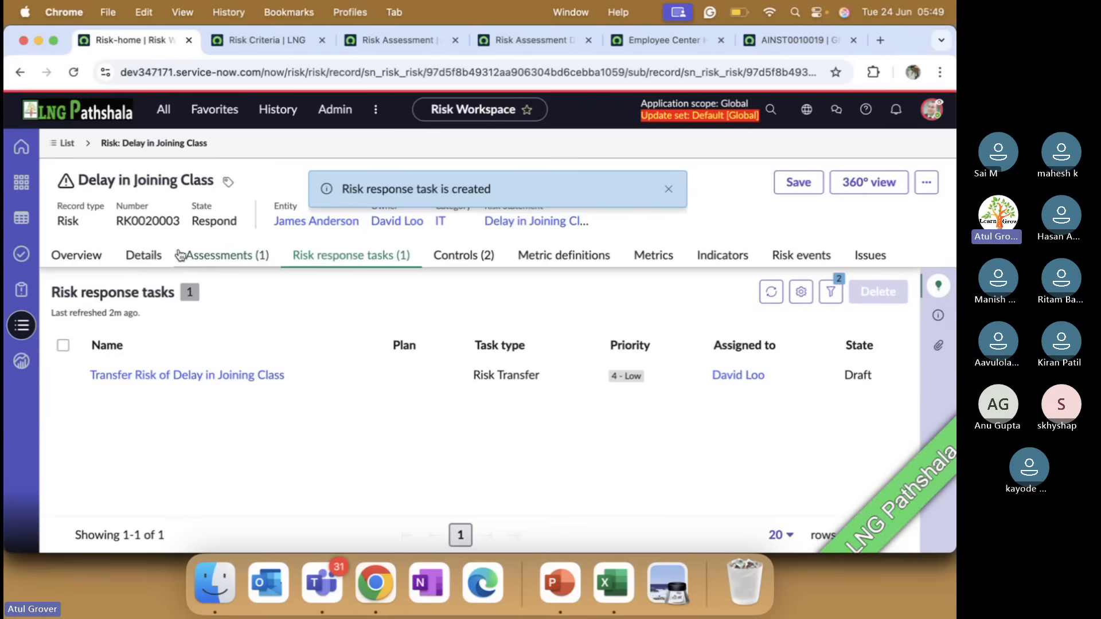
# Set the risk's response to Avoid, save the record, and check its risk response tasks
pyautogui.click(144, 257)
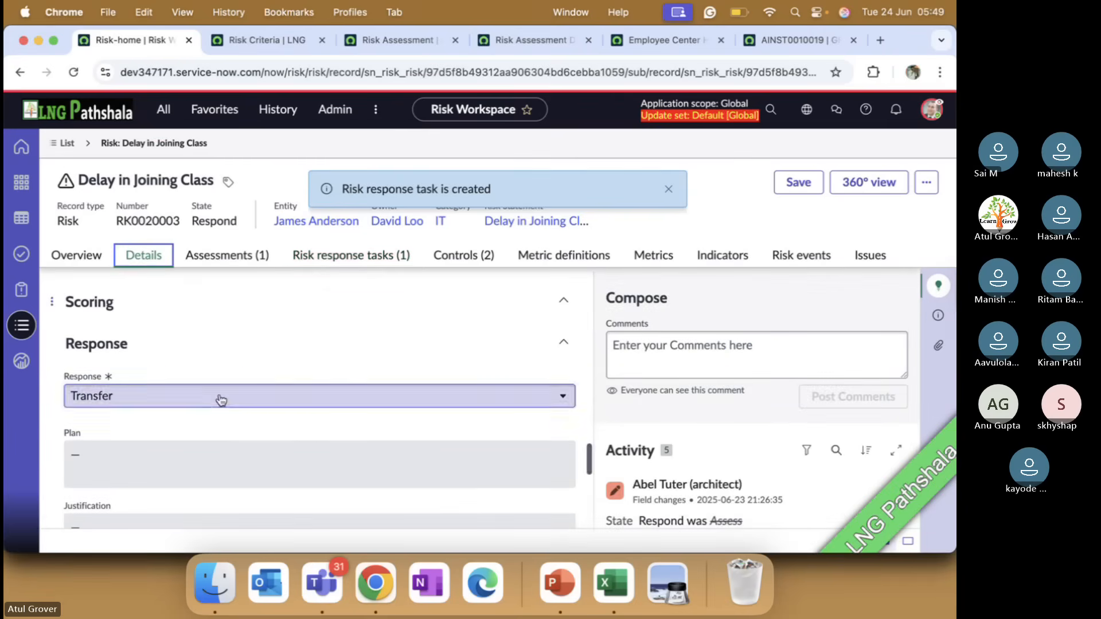
pyautogui.click(201, 397)
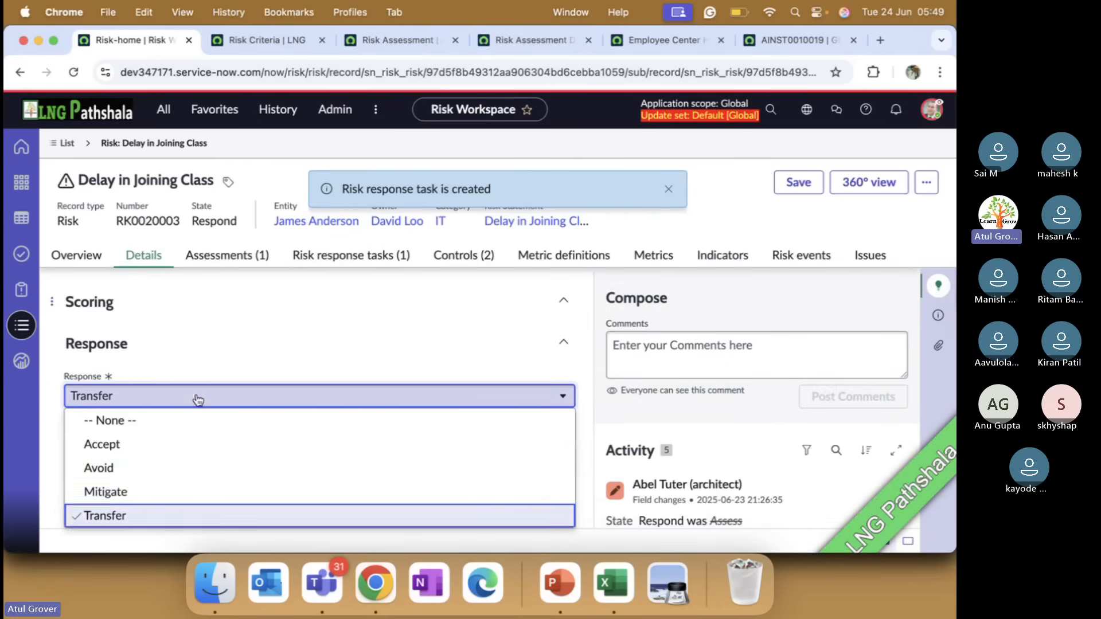
pyautogui.click(131, 477)
pyautogui.click(797, 184)
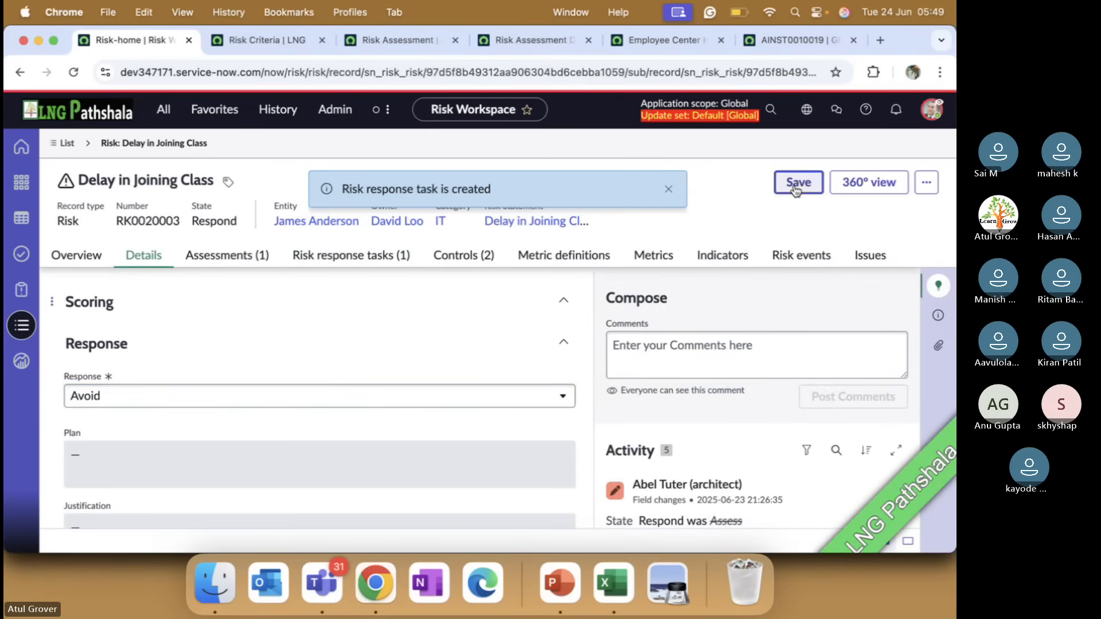
pyautogui.click(344, 258)
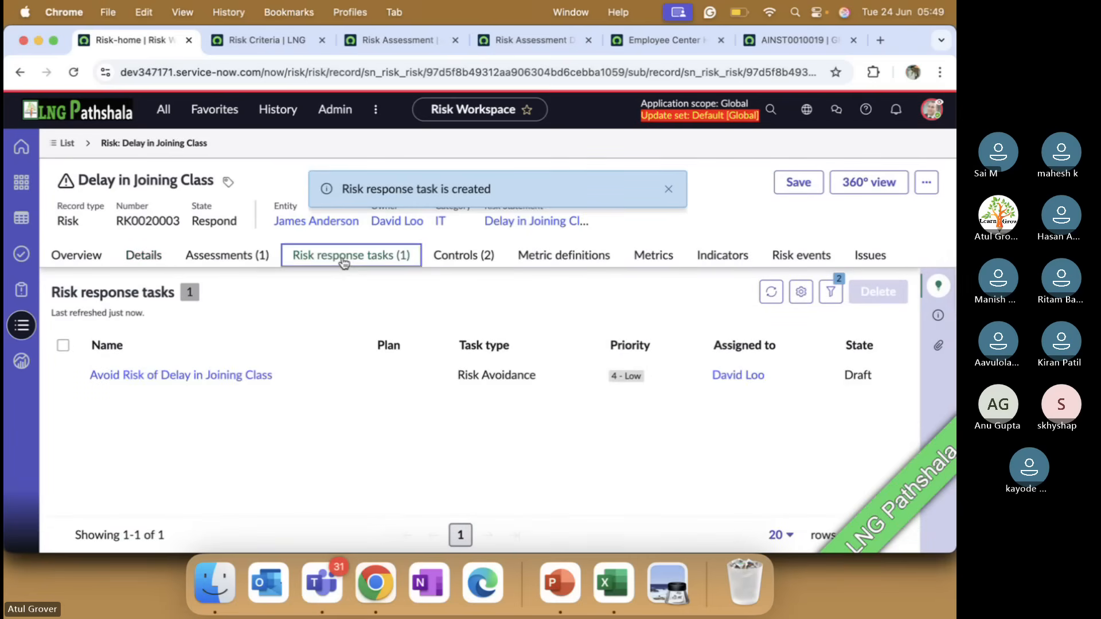
pyautogui.moveTo(117, 220); pyautogui.dragTo(181, 222)
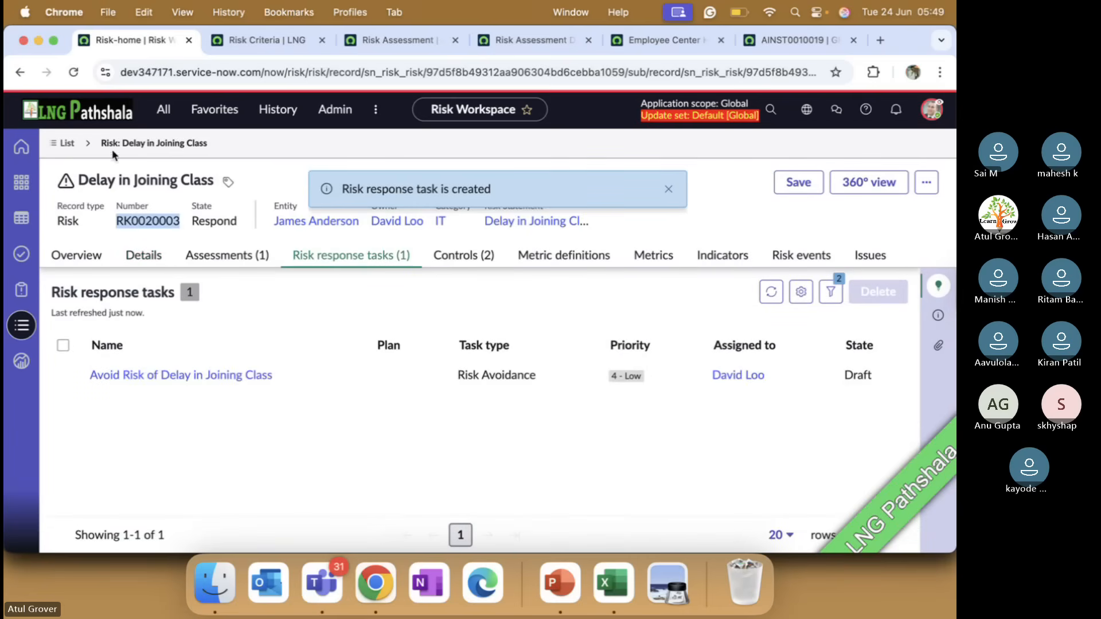
# Change the risk's response to Mitigate, save the record, and check its risk response tasks
pyautogui.click(146, 258)
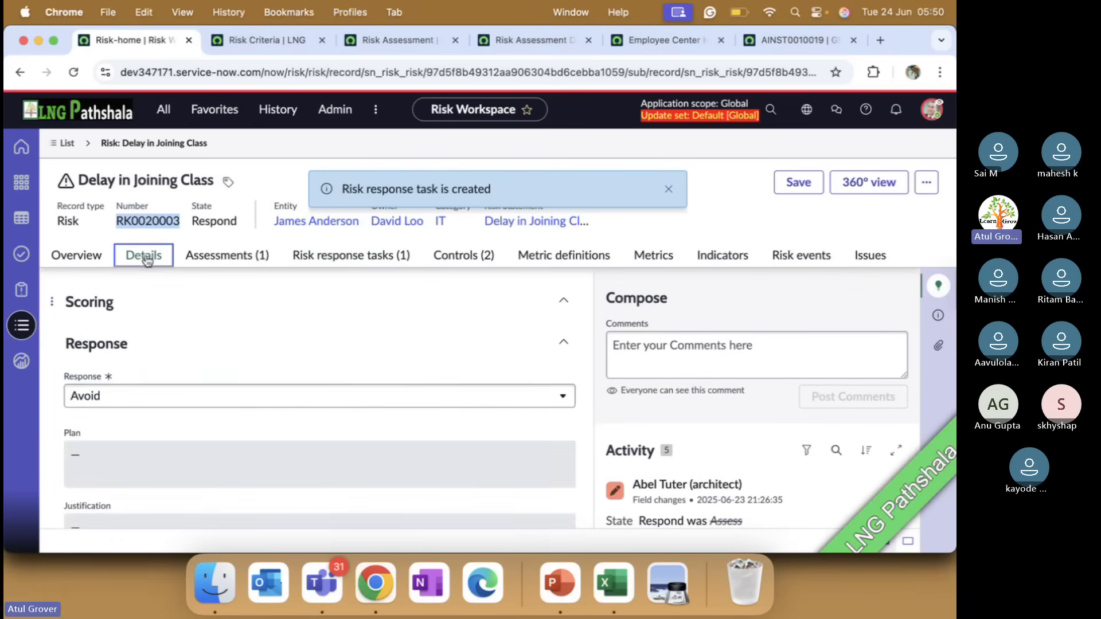
pyautogui.click(158, 405)
pyautogui.click(133, 491)
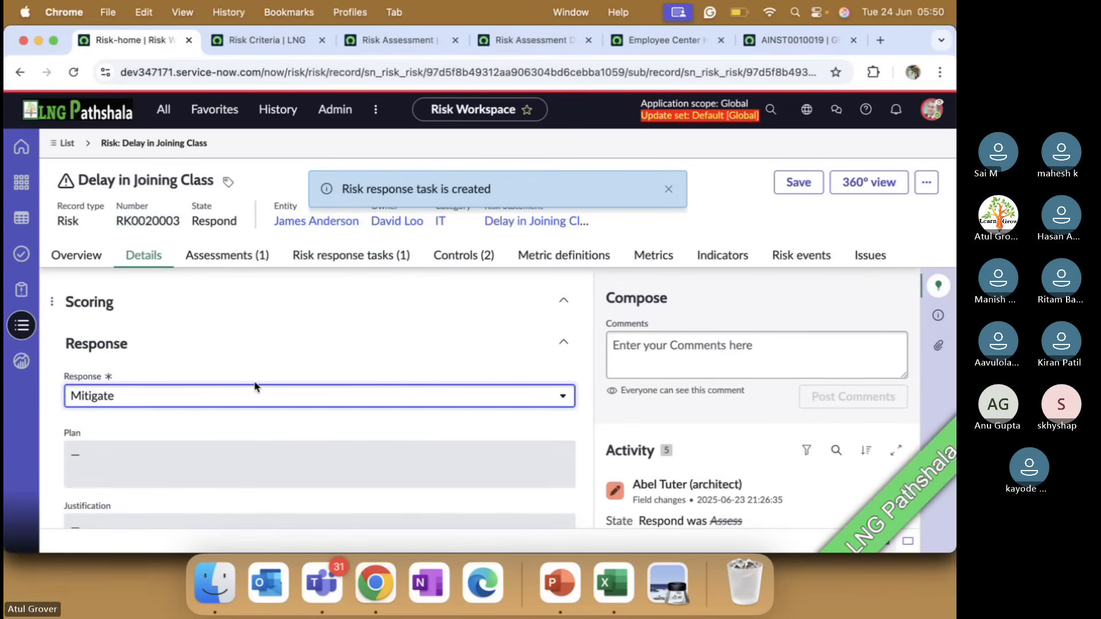
pyautogui.click(799, 182)
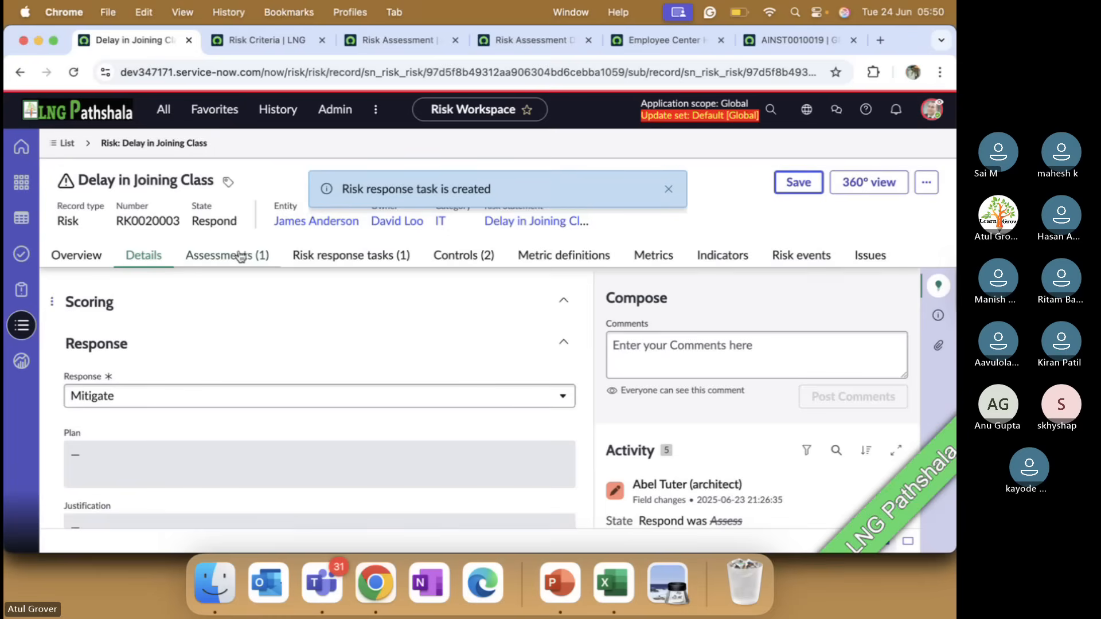
pyautogui.click(323, 260)
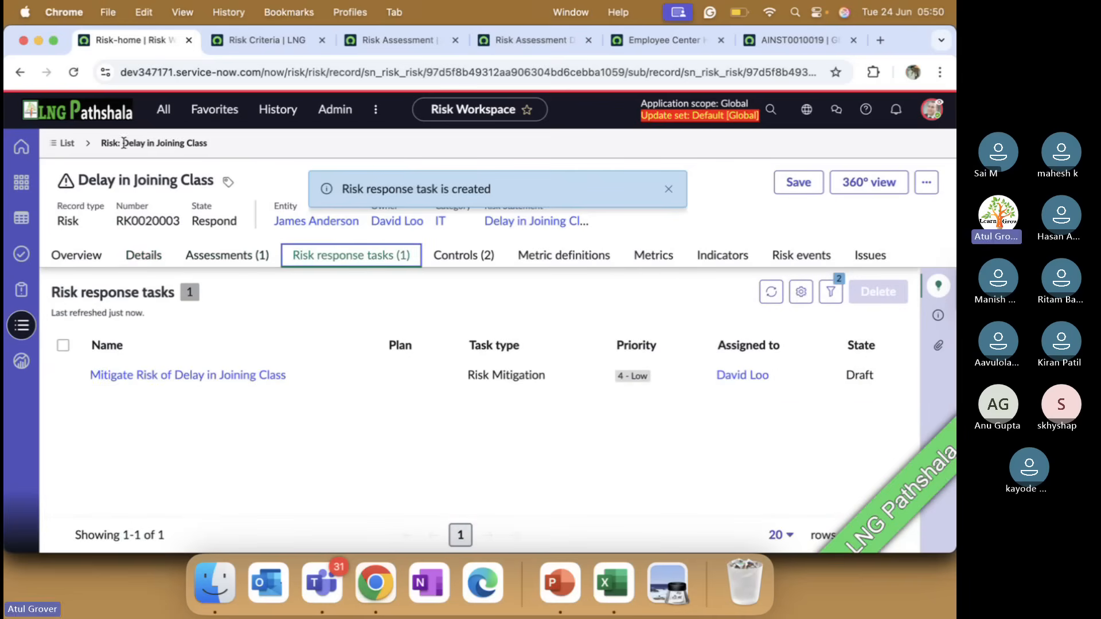
# Set the risk's response to Accept, save the record, check its risk response tasks, and reload the page
pyautogui.click(142, 263)
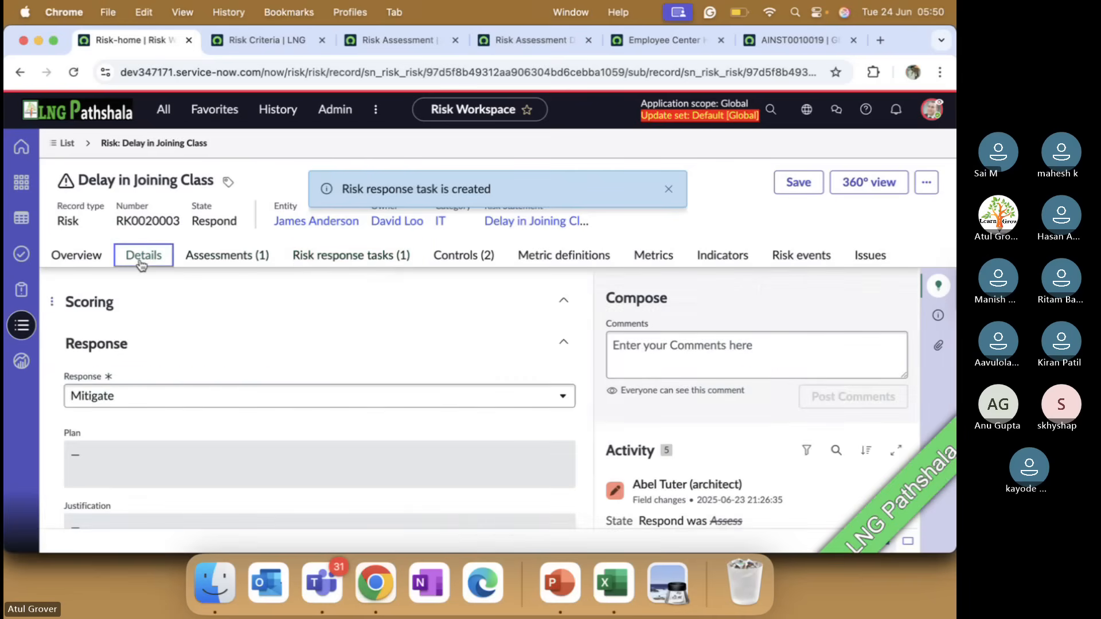
pyautogui.scroll(-5, 200, 367)
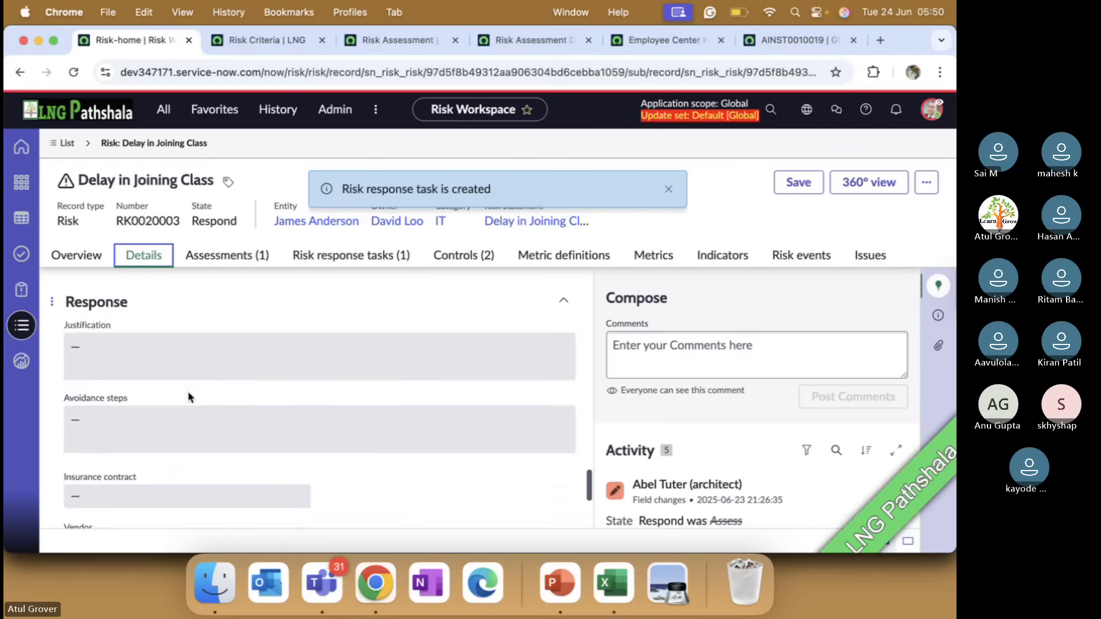
pyautogui.scroll(1, 188, 396)
pyautogui.scroll(2, 201, 365)
pyautogui.click(198, 348)
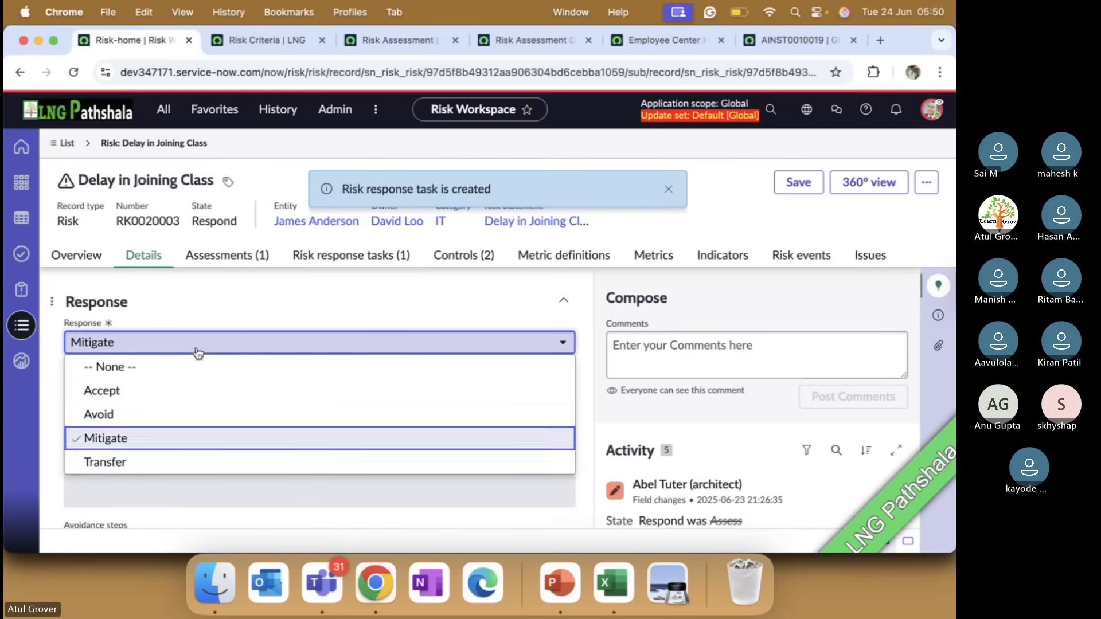
pyautogui.click(131, 396)
pyautogui.click(799, 183)
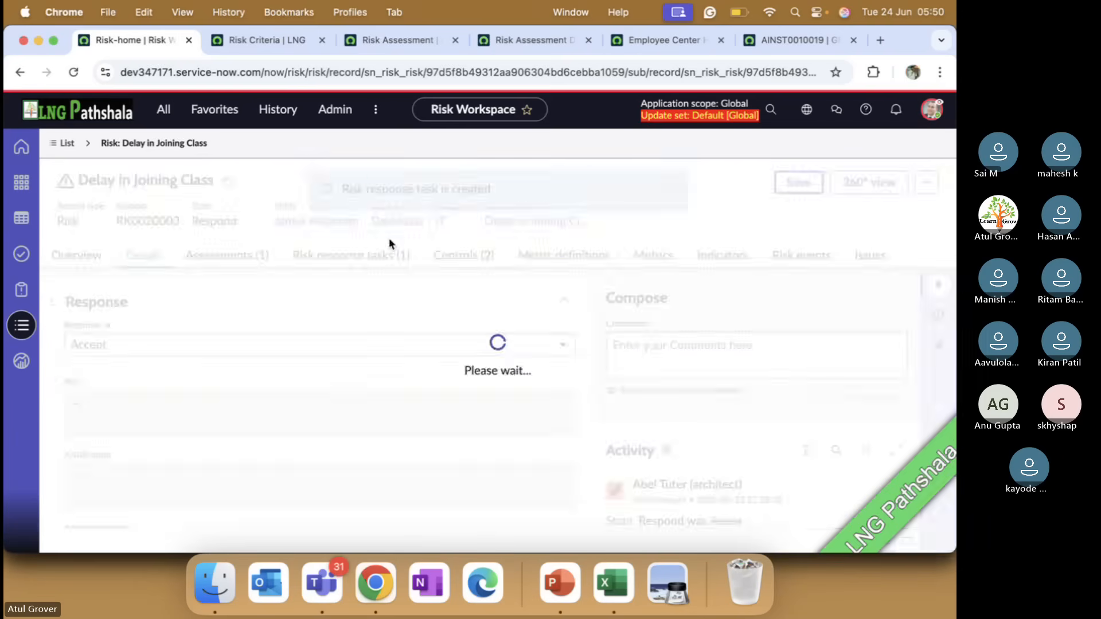
pyautogui.click(364, 256)
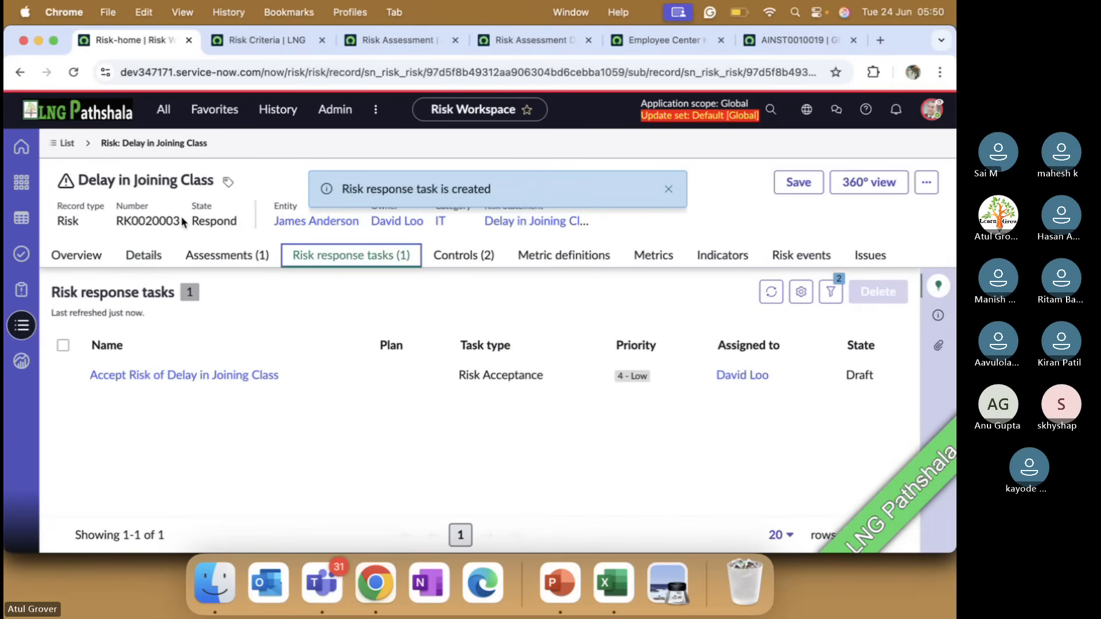
pyautogui.click(75, 73)
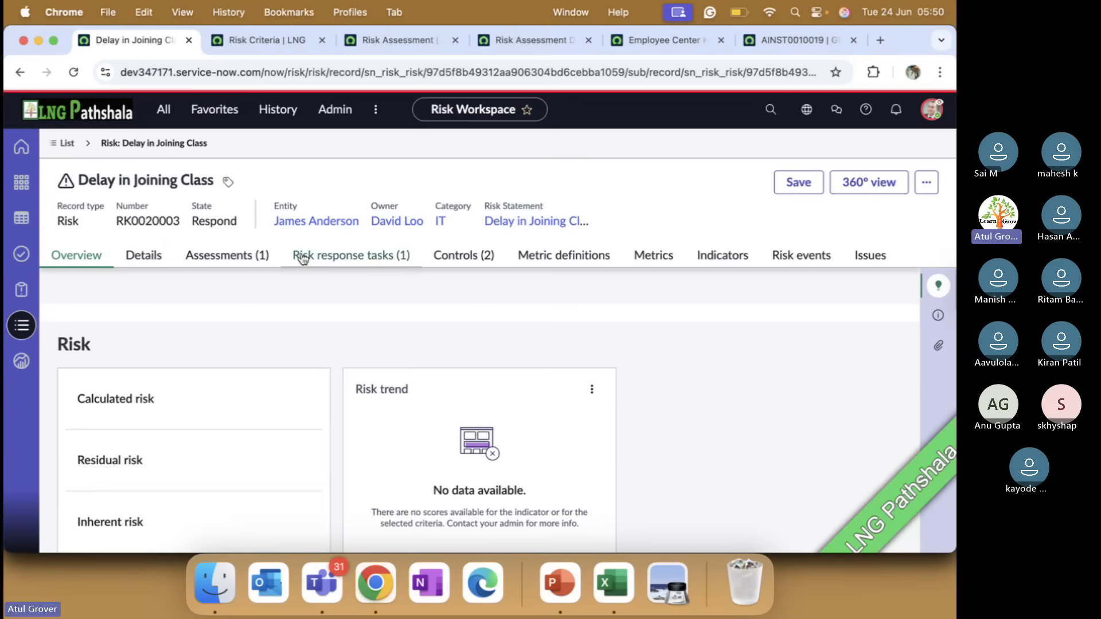
# Open the "Accept Risk of Delay in Joining Class" task from the risk's response tasks and highlight its record number
pyautogui.click(334, 262)
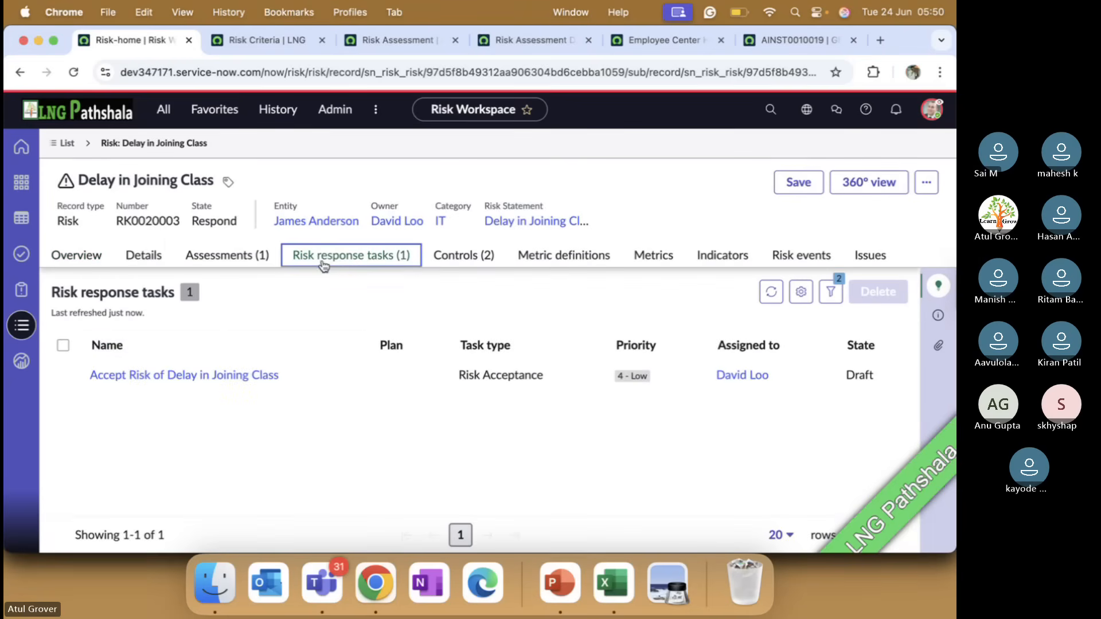
pyautogui.click(210, 378)
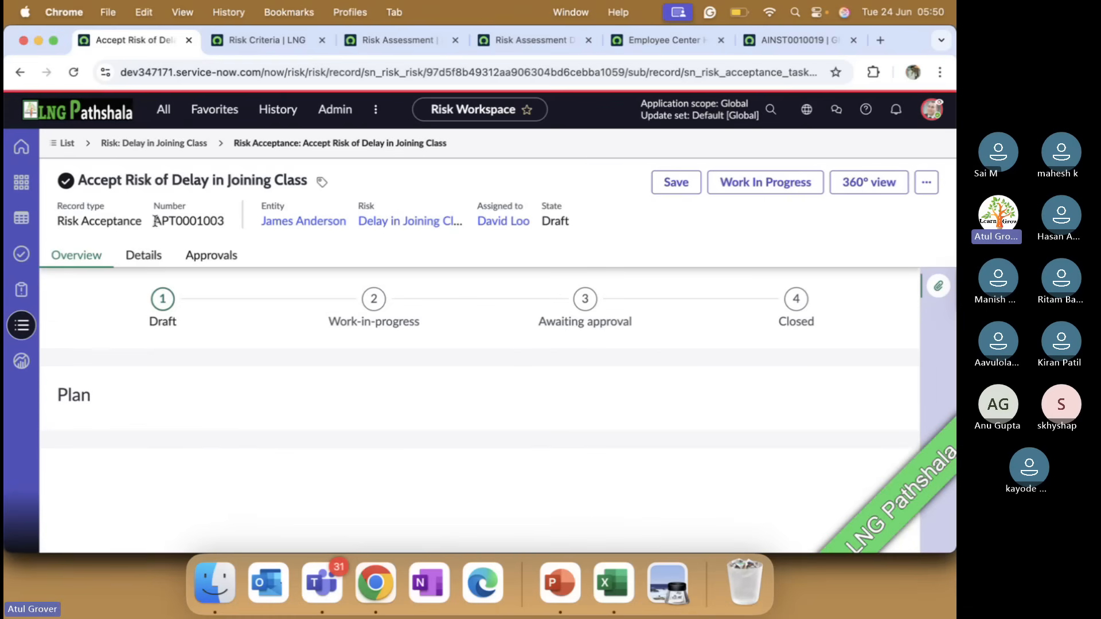
pyautogui.moveTo(155, 221); pyautogui.dragTo(213, 229)
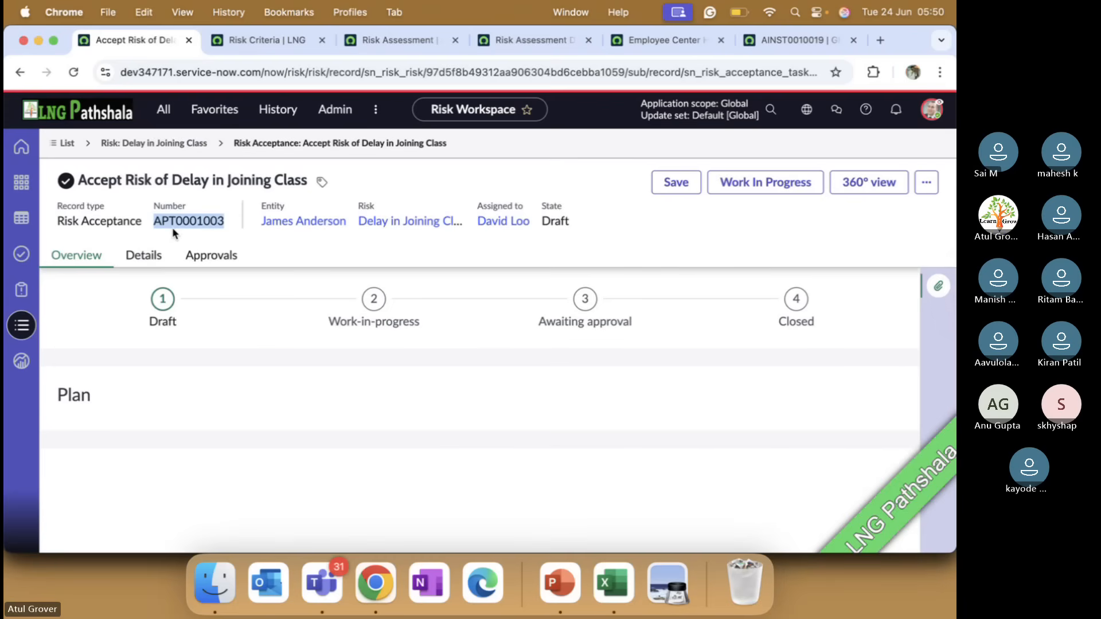
pyautogui.press('super+Tab')
pyautogui.press('super+Tab')
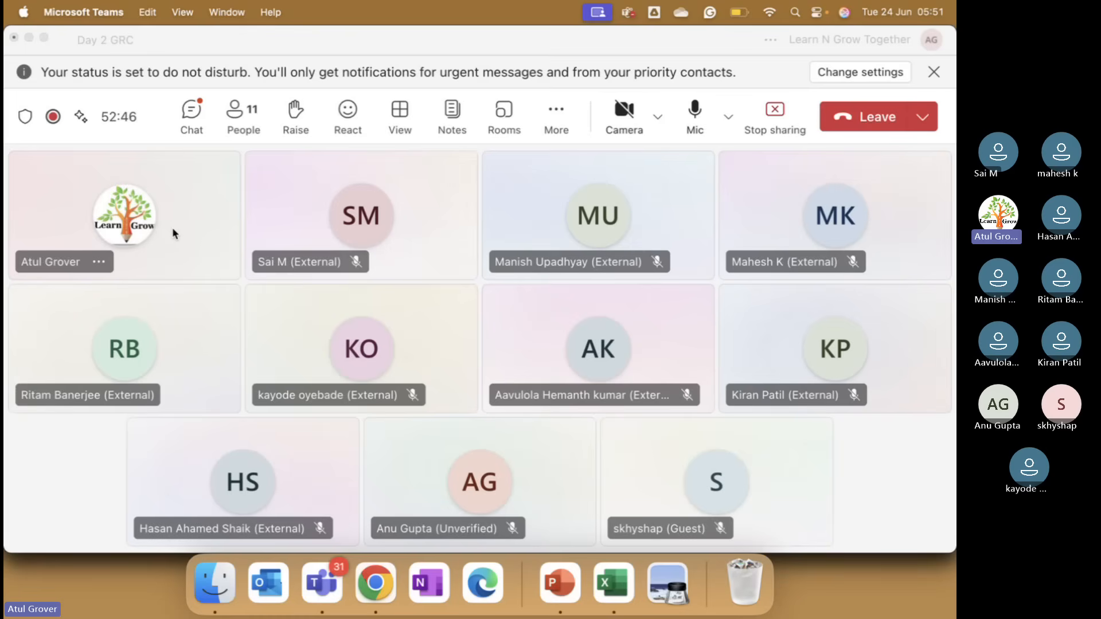
pyautogui.press('super+Tab')
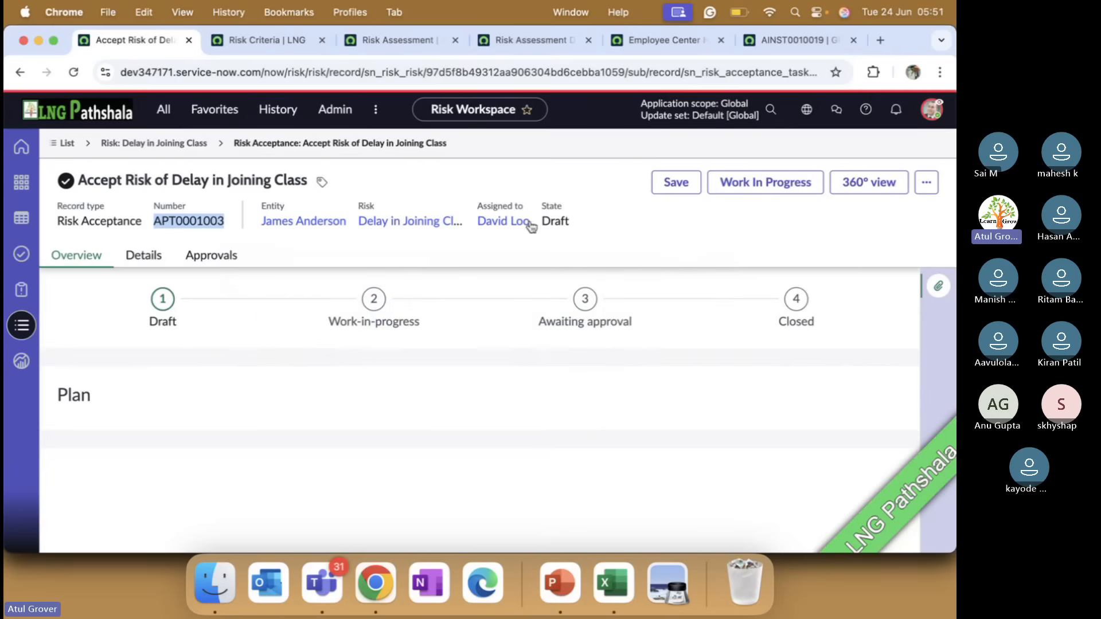
# Fill in the acceptance task's plan with "afaads" and its justification for acceptance with "asdfasfdas"
pyautogui.click(750, 193)
pyautogui.click(151, 252)
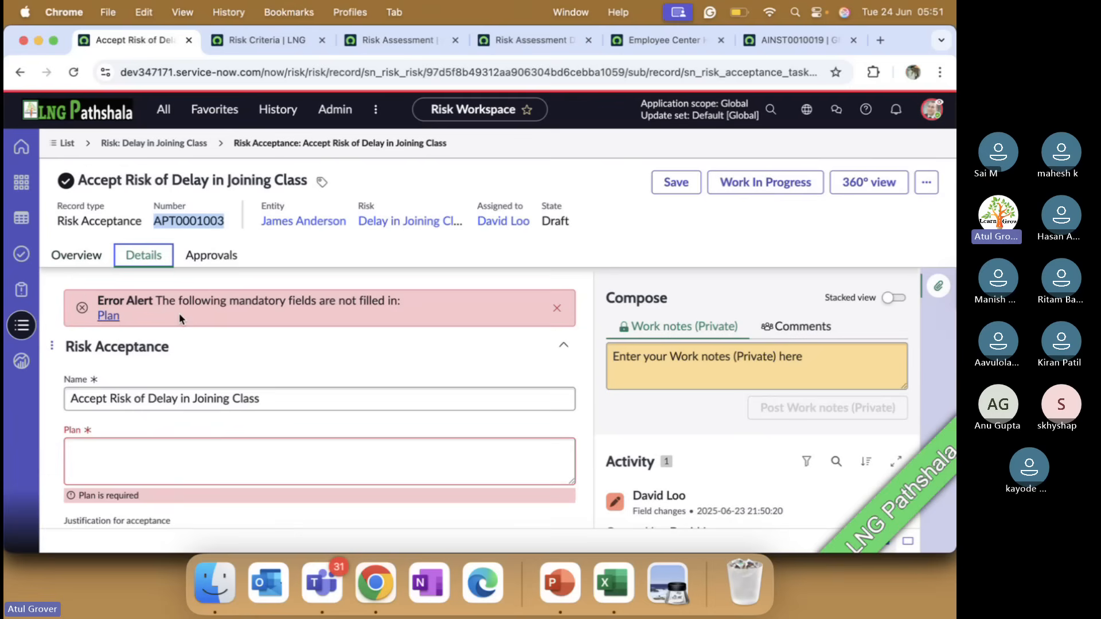
pyautogui.click(168, 456)
pyautogui.write('afaads')
pyautogui.scroll(-3, 196, 381)
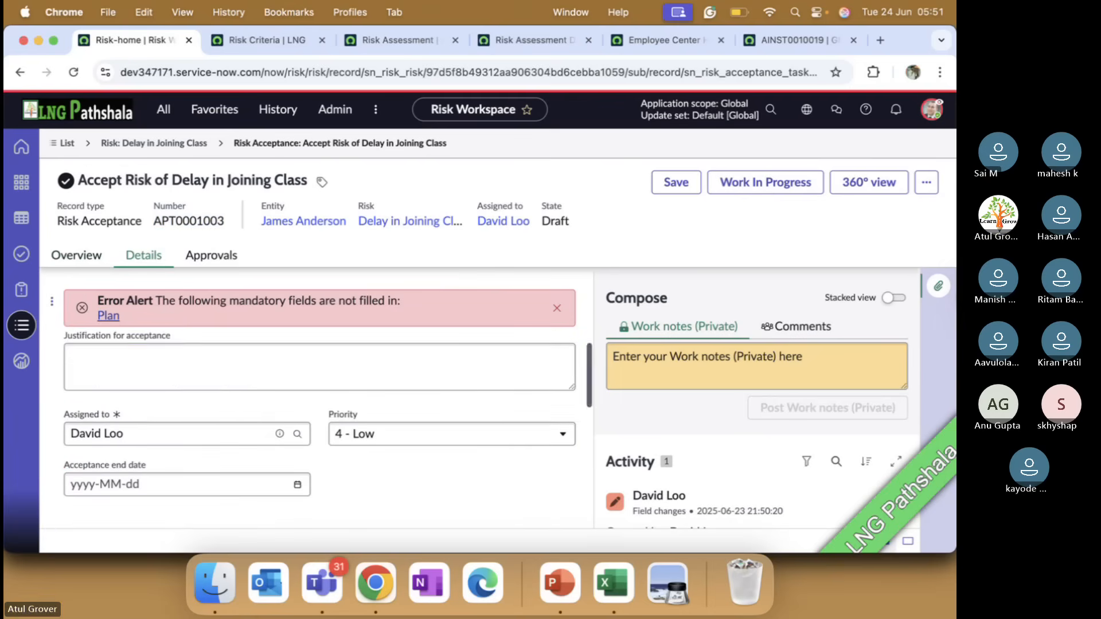
pyautogui.click(197, 381)
pyautogui.write('asdfasfdas')
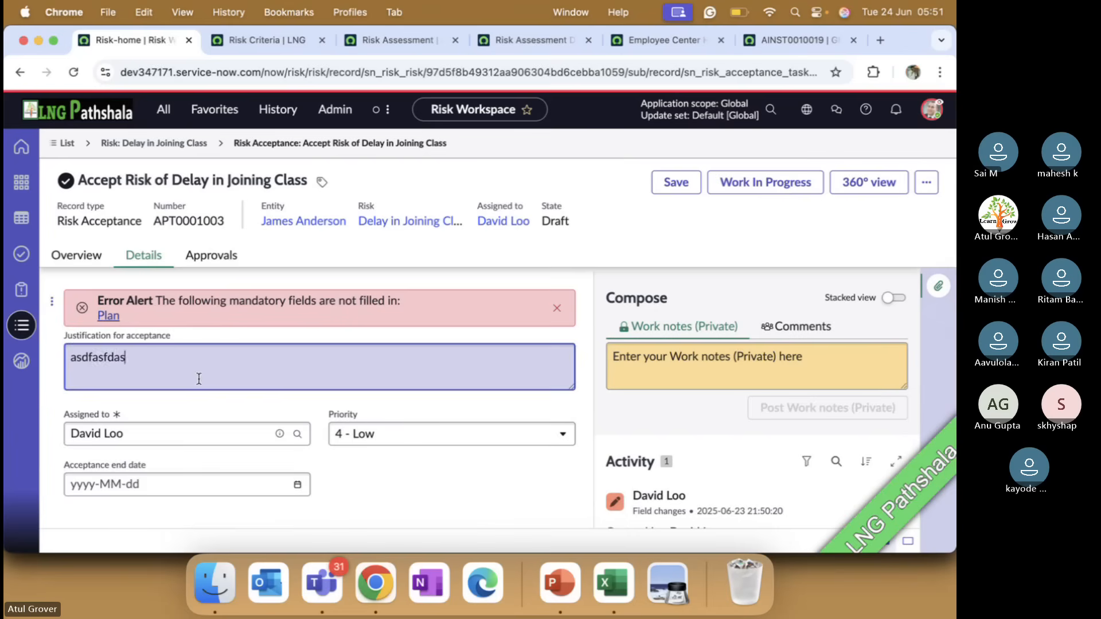
# Set the acceptance end date to 2025-06-25, save the task, and move it to Work In Progress
pyautogui.click(298, 486)
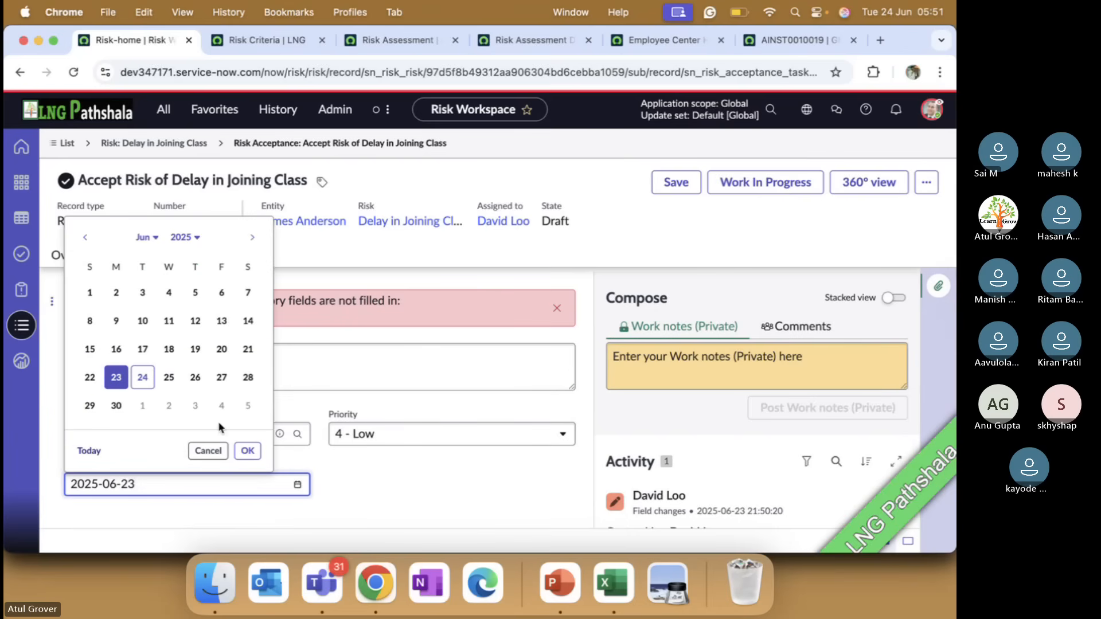
pyautogui.click(169, 377)
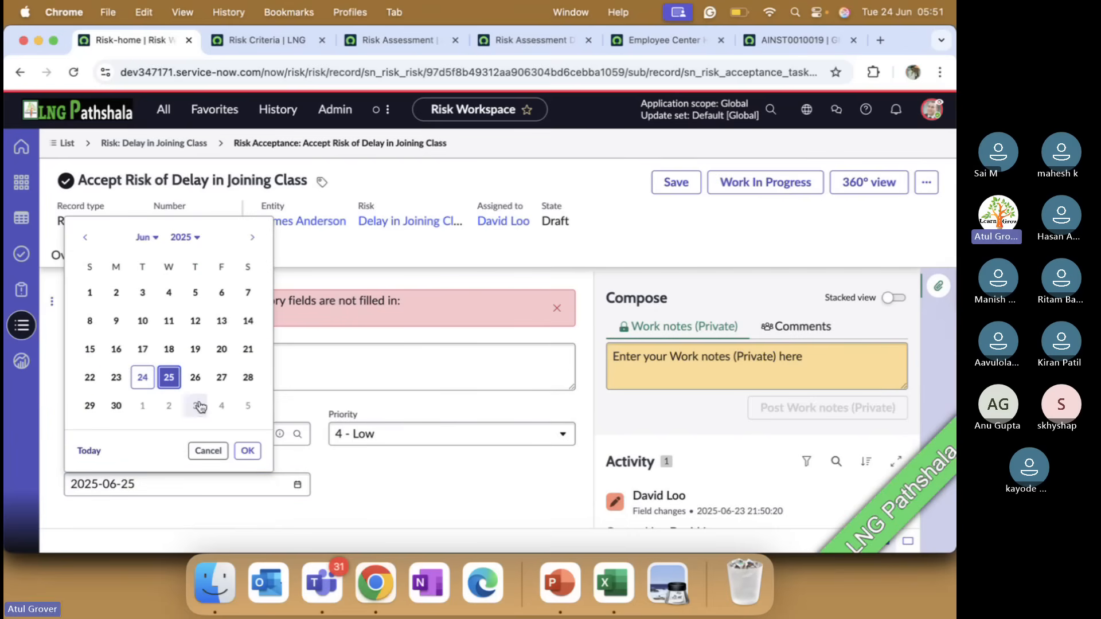
pyautogui.click(248, 452)
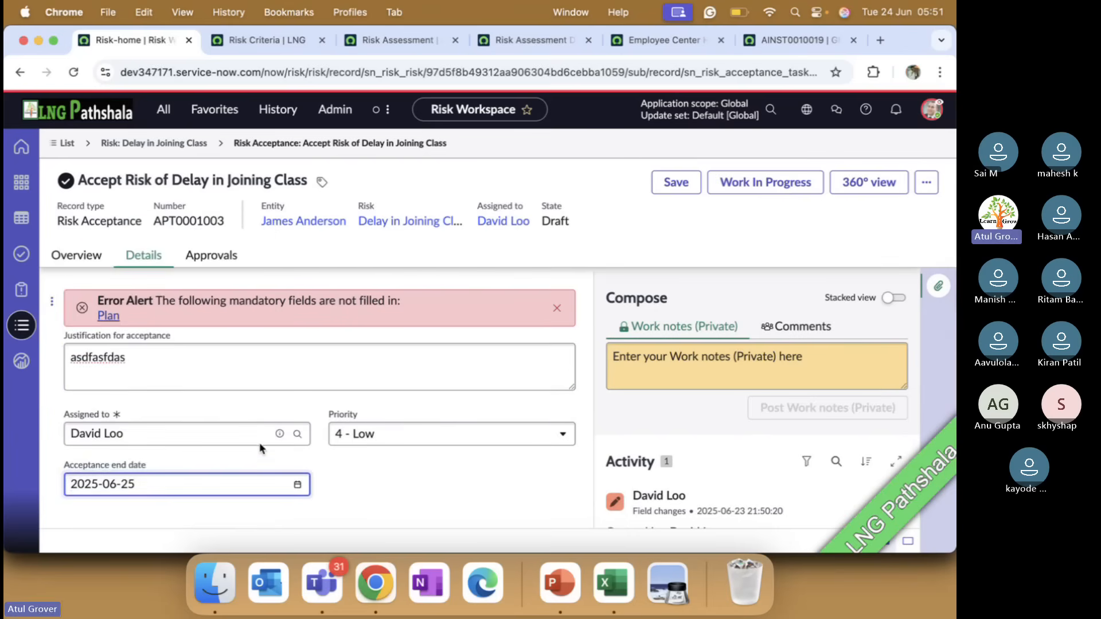
pyautogui.click(665, 189)
pyautogui.click(739, 183)
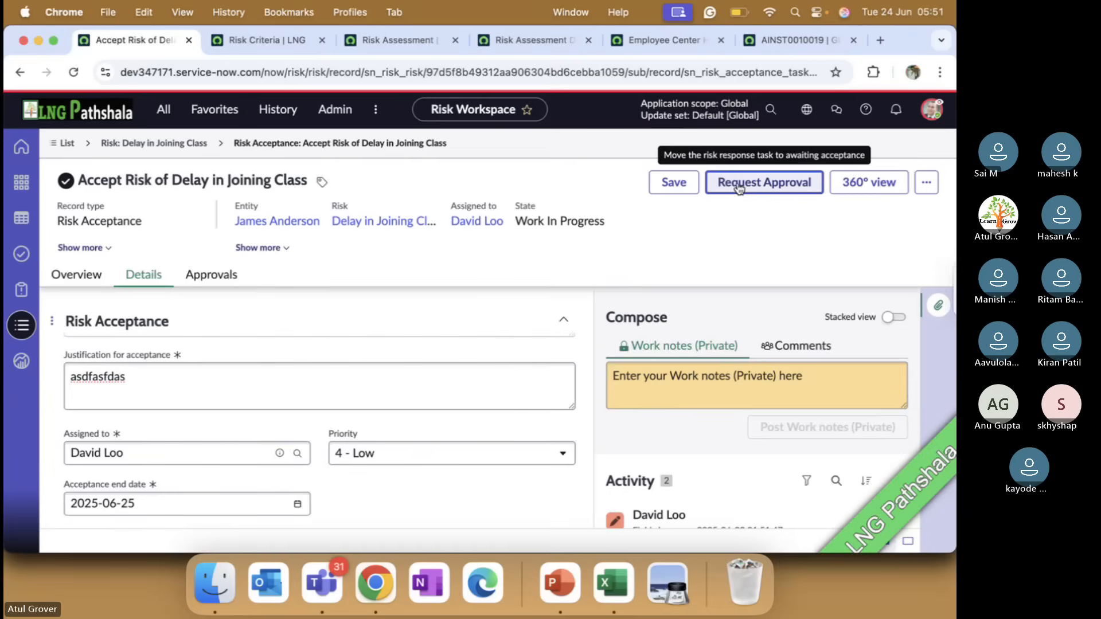
# Request approval for the risk acceptance task and check its list of approvers
pyautogui.click(739, 188)
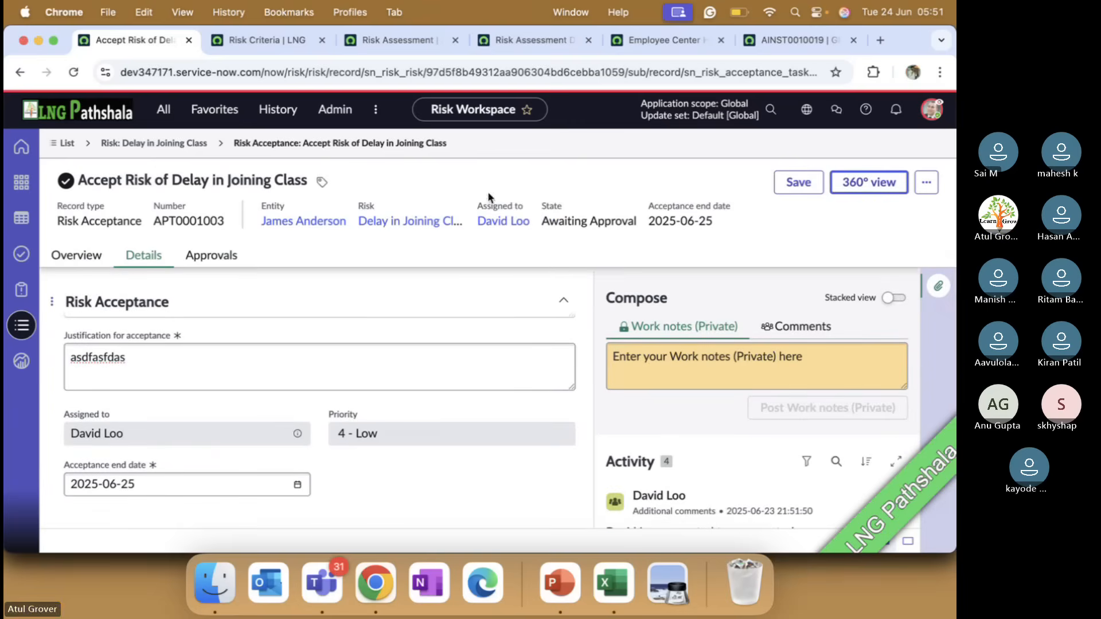
pyautogui.click(203, 258)
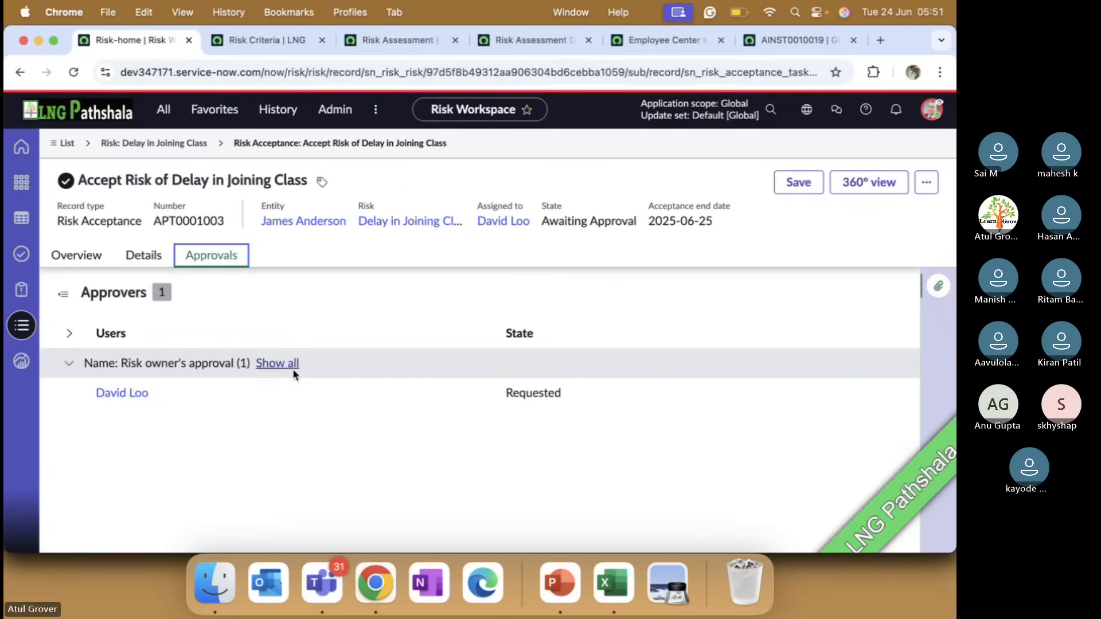
pyautogui.rightClick(124, 397)
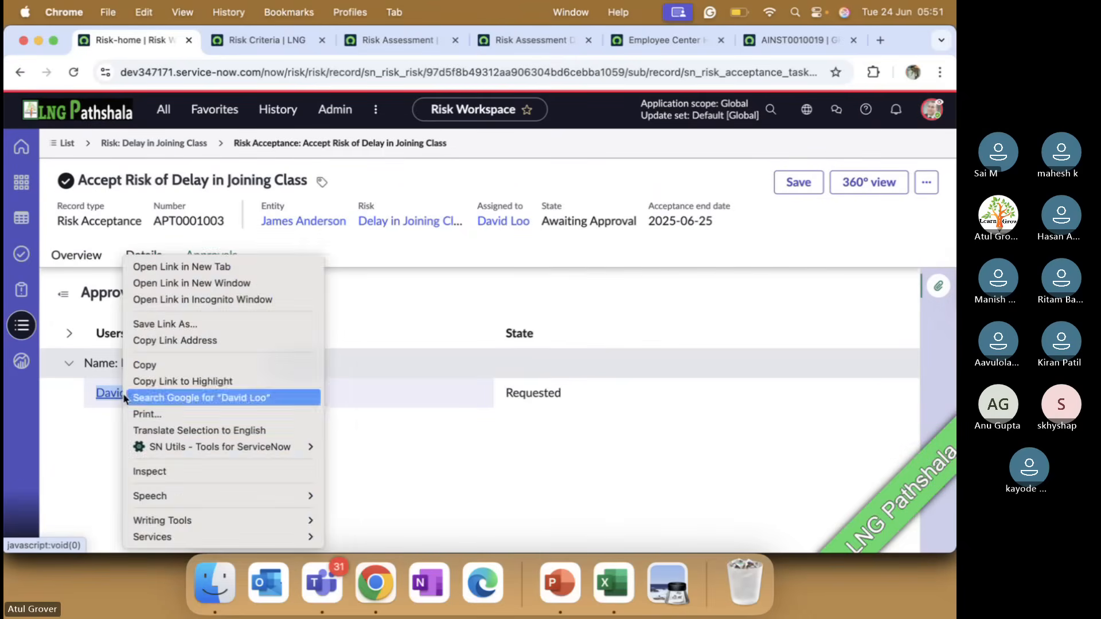
pyautogui.click(100, 397)
pyautogui.click(139, 398)
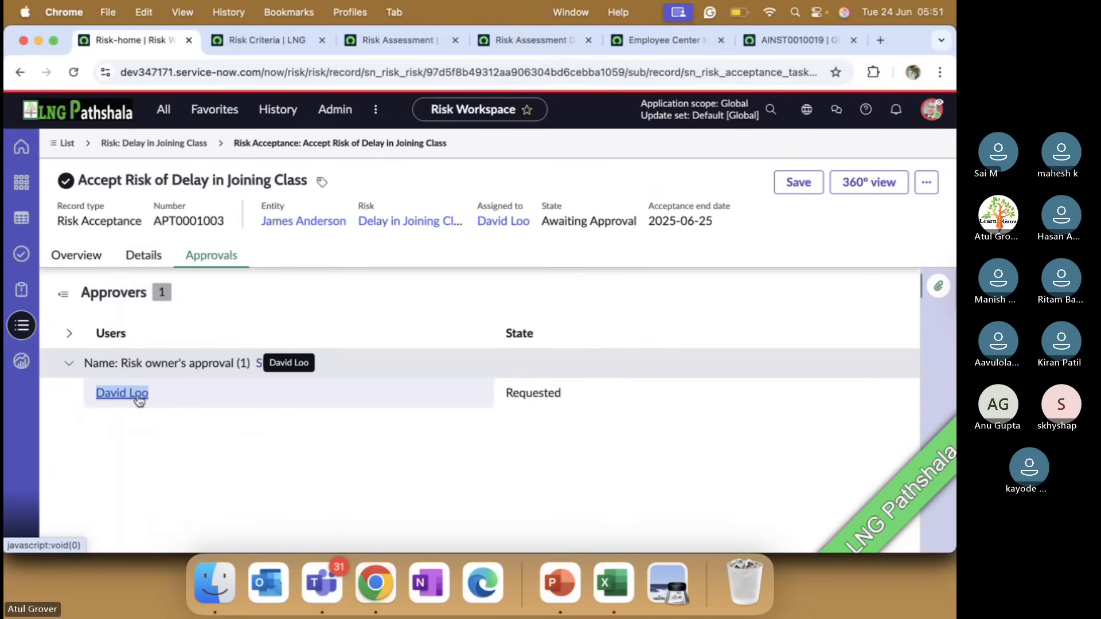
# Open "Accept Risk of Delay in Joining Class" from the pending risk response tasks and save it to refresh the available actions
pyautogui.click(32, 257)
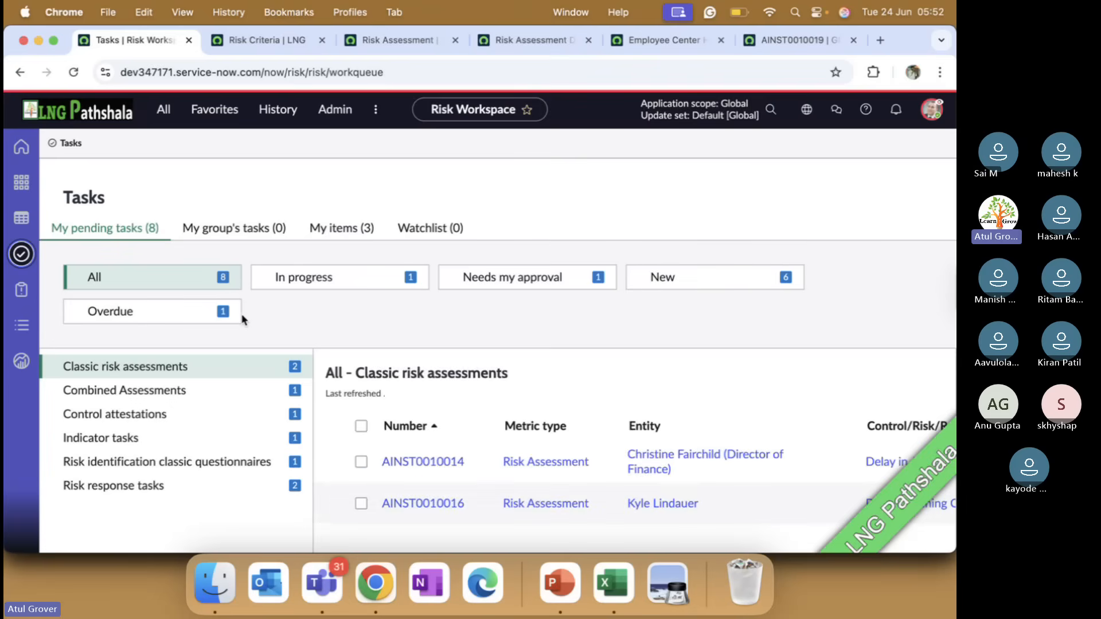
pyautogui.click(148, 487)
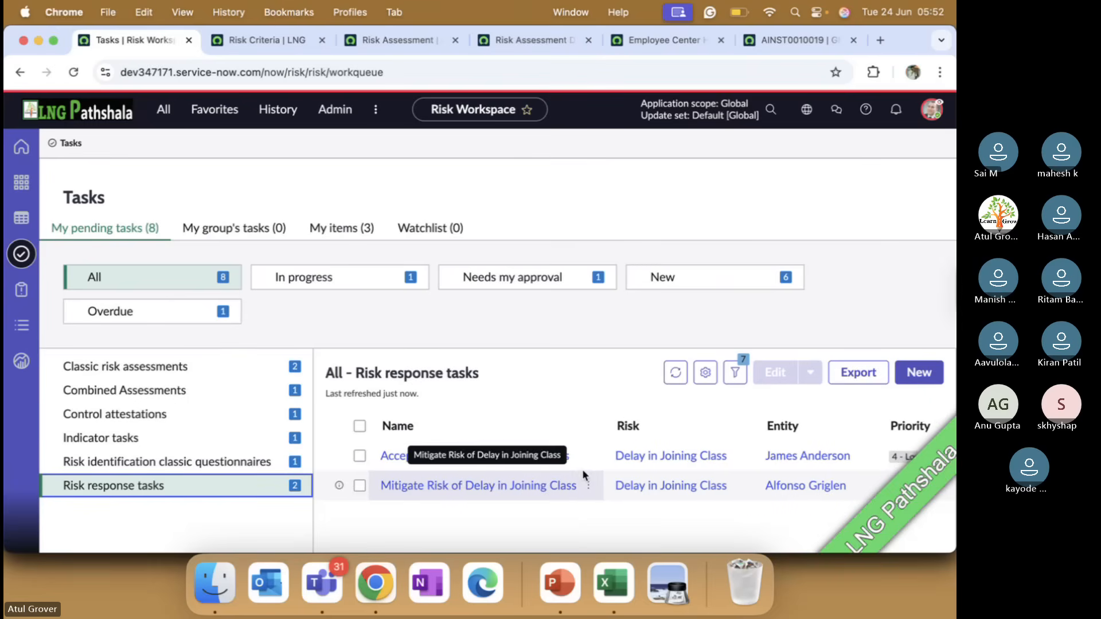
pyautogui.hscroll(2, 583, 469)
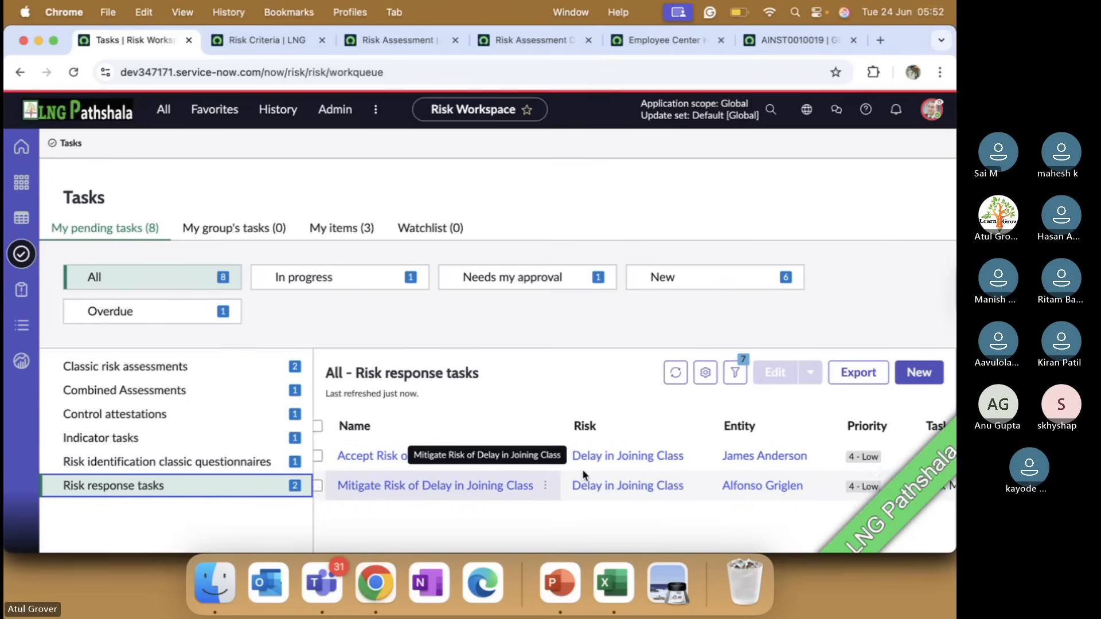
pyautogui.click(383, 459)
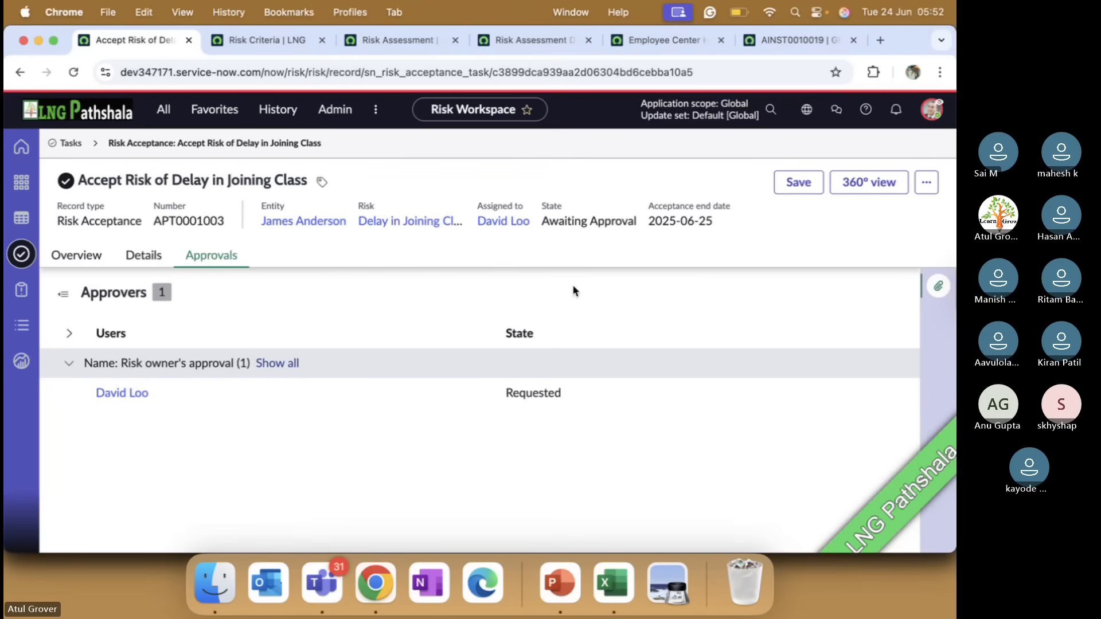
pyautogui.click(926, 182)
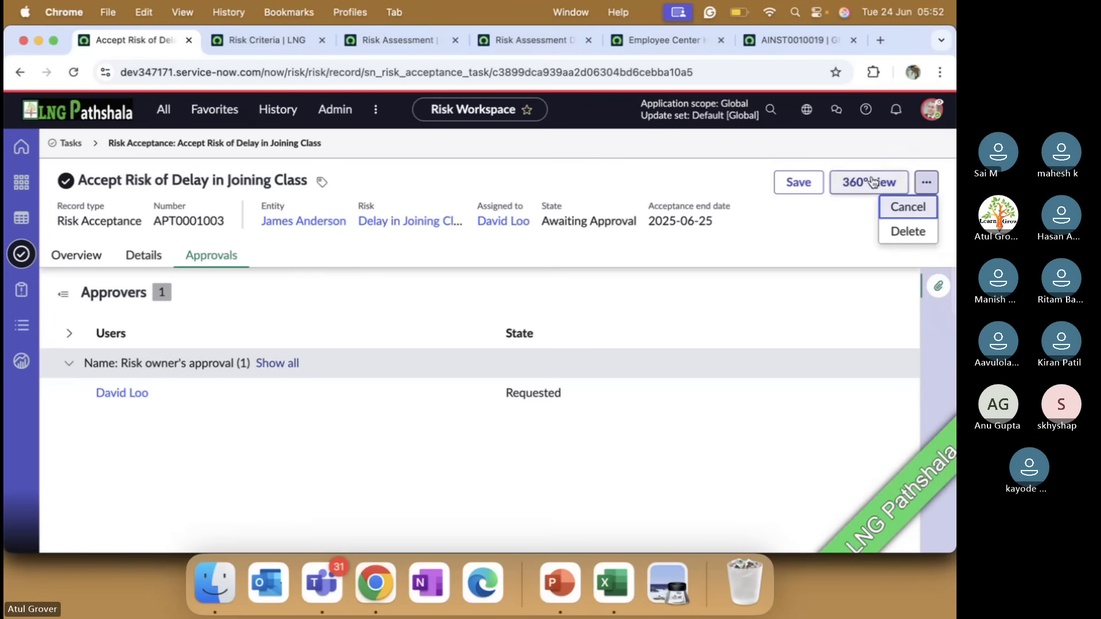
pyautogui.click(799, 182)
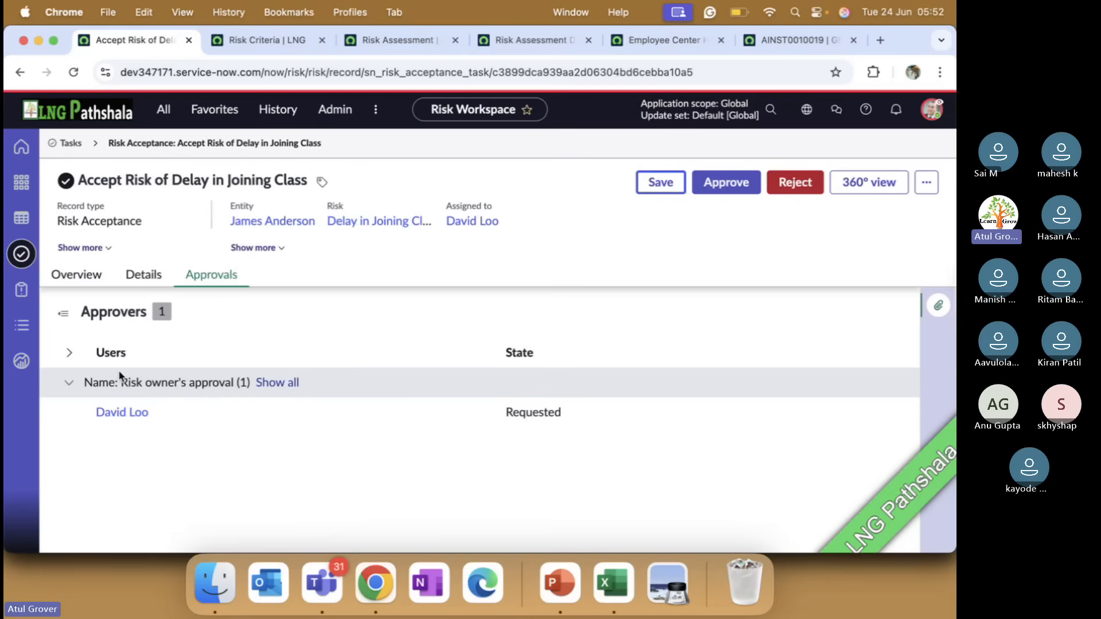
# Review the acceptance task's details and approve it
pyautogui.click(144, 275)
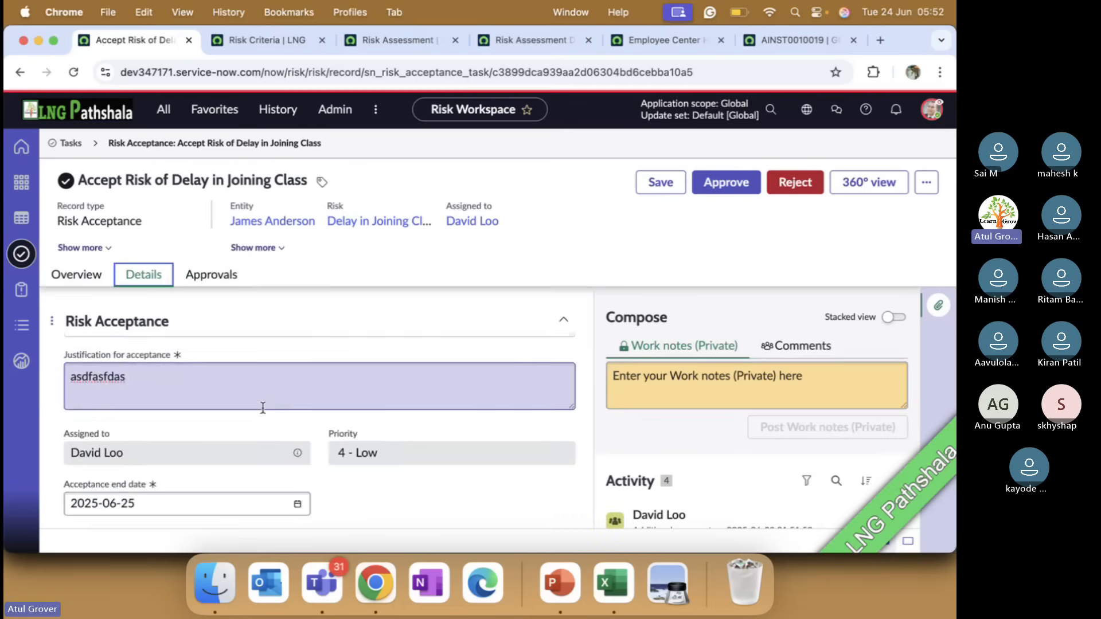
pyautogui.scroll(-10, 263, 408)
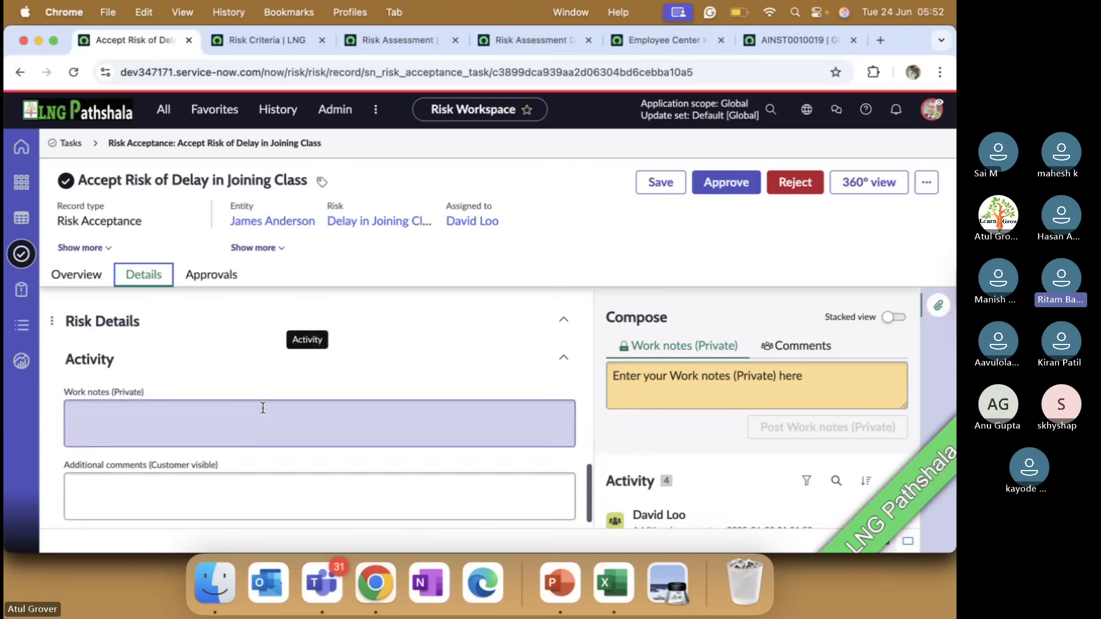
pyautogui.scroll(3, 263, 408)
pyautogui.click(728, 182)
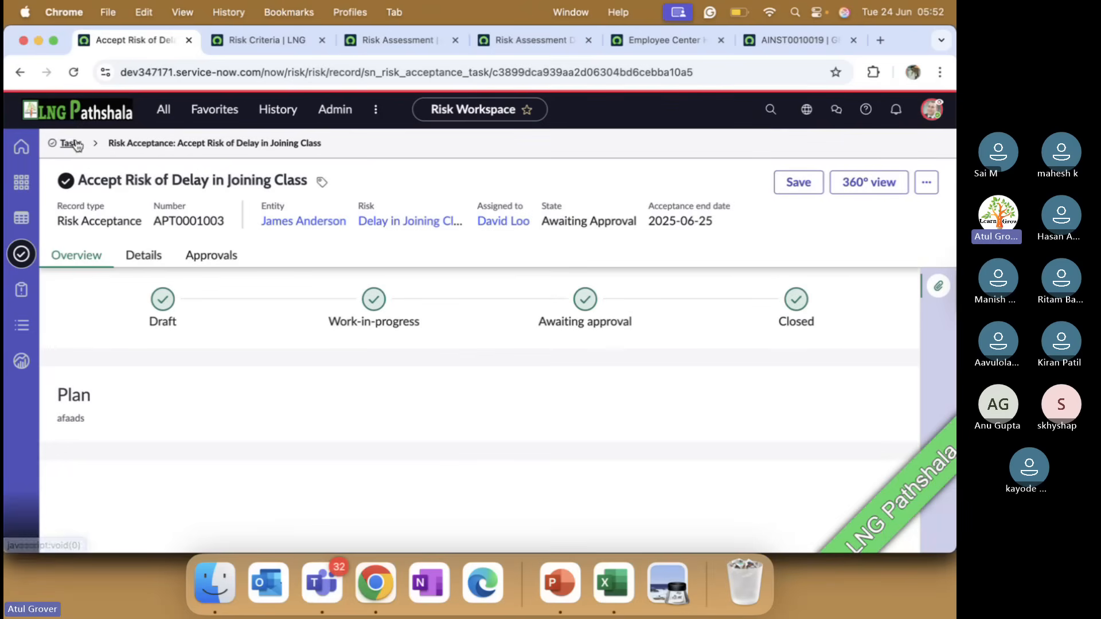
# Open risk RK0020003 from the My items risks list and check its additional actions
pyautogui.click(21, 325)
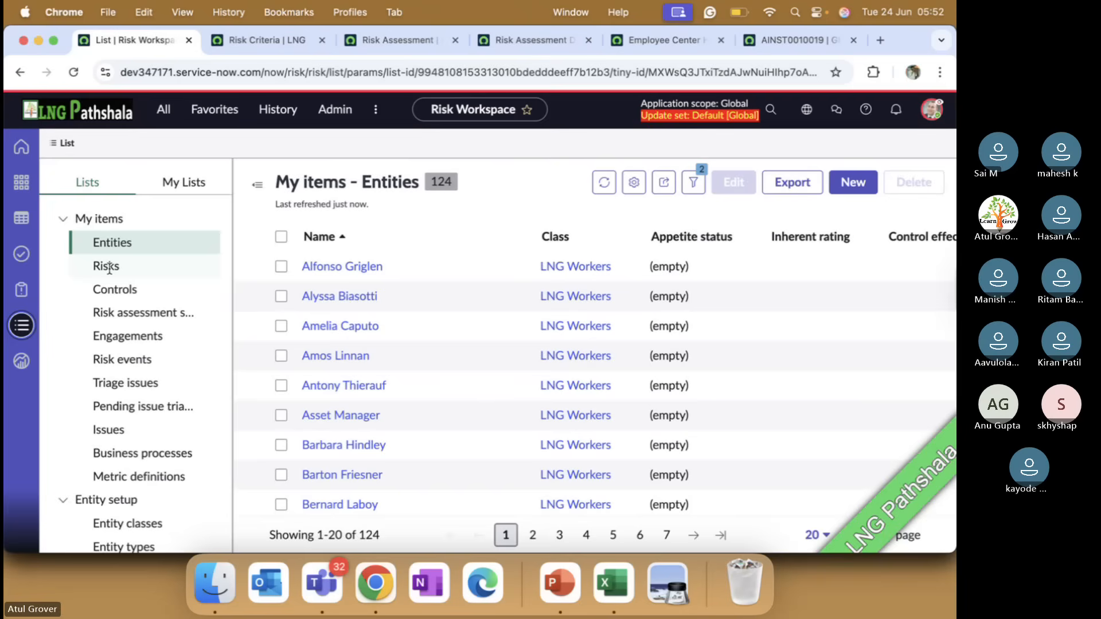
pyautogui.click(112, 267)
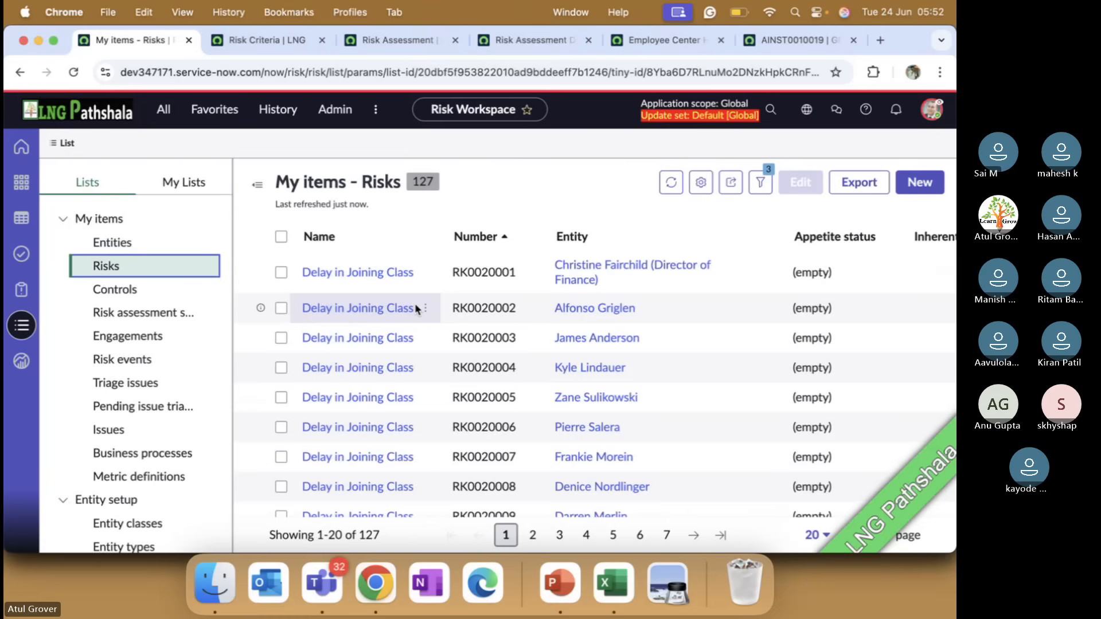
pyautogui.click(356, 338)
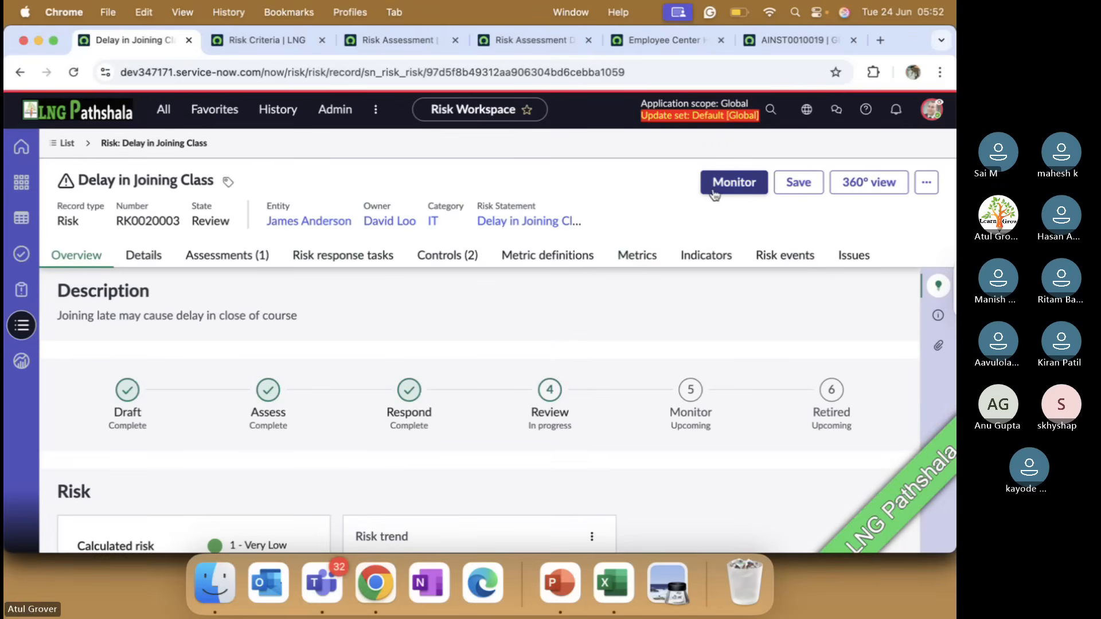
pyautogui.click(925, 185)
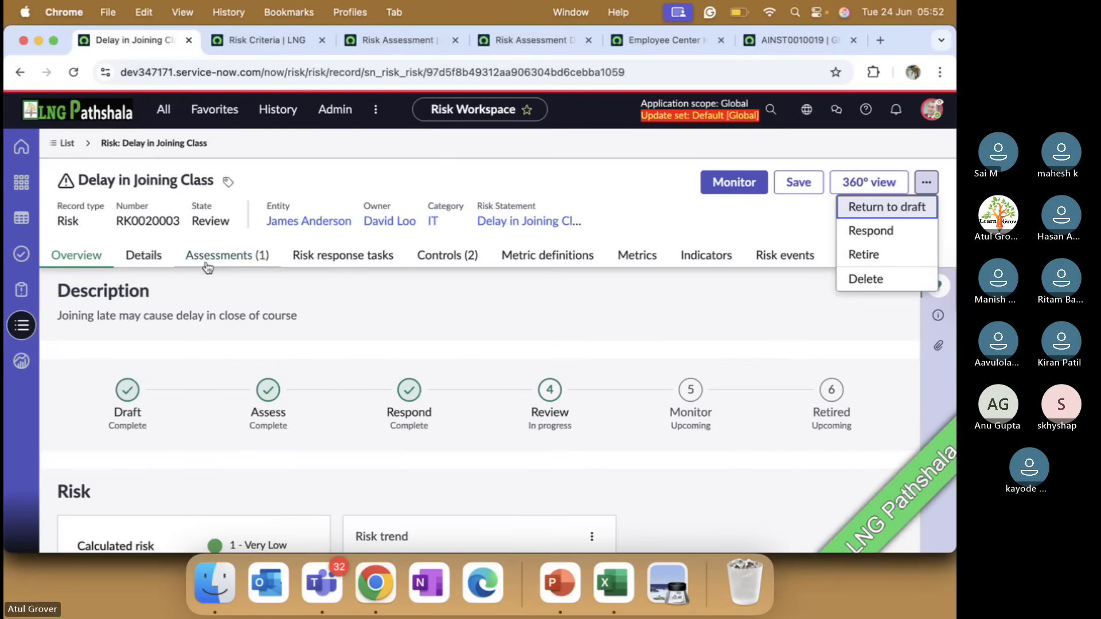
# Examine the risk's details, including the response, plan, justification, acceptance state and acceptance end date
pyautogui.click(154, 261)
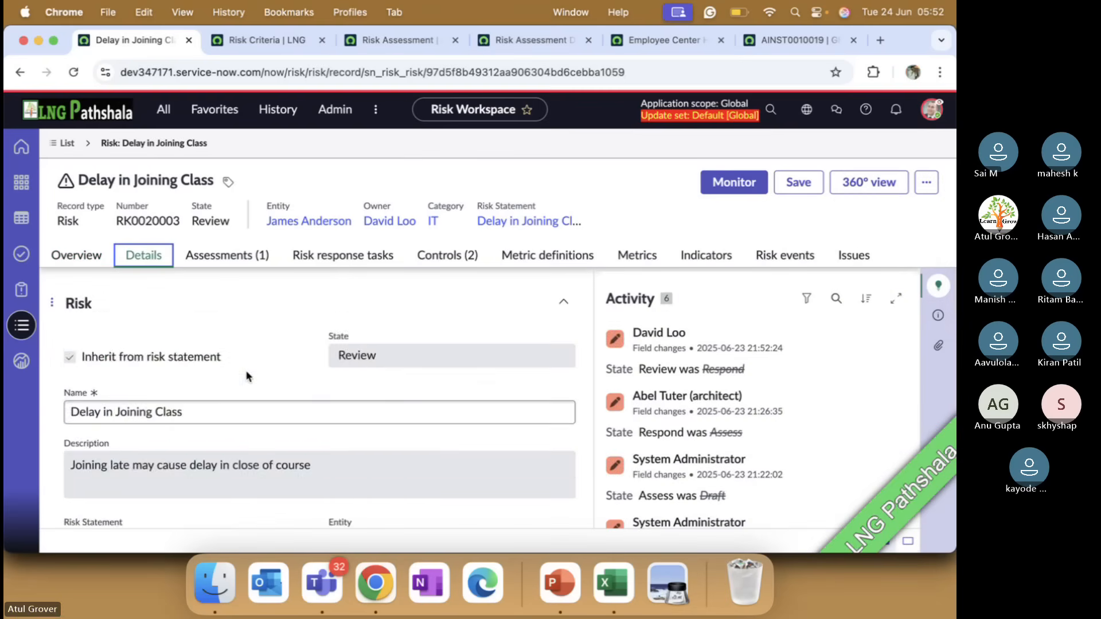
pyautogui.scroll(-5, 294, 400)
pyautogui.scroll(-8, 294, 401)
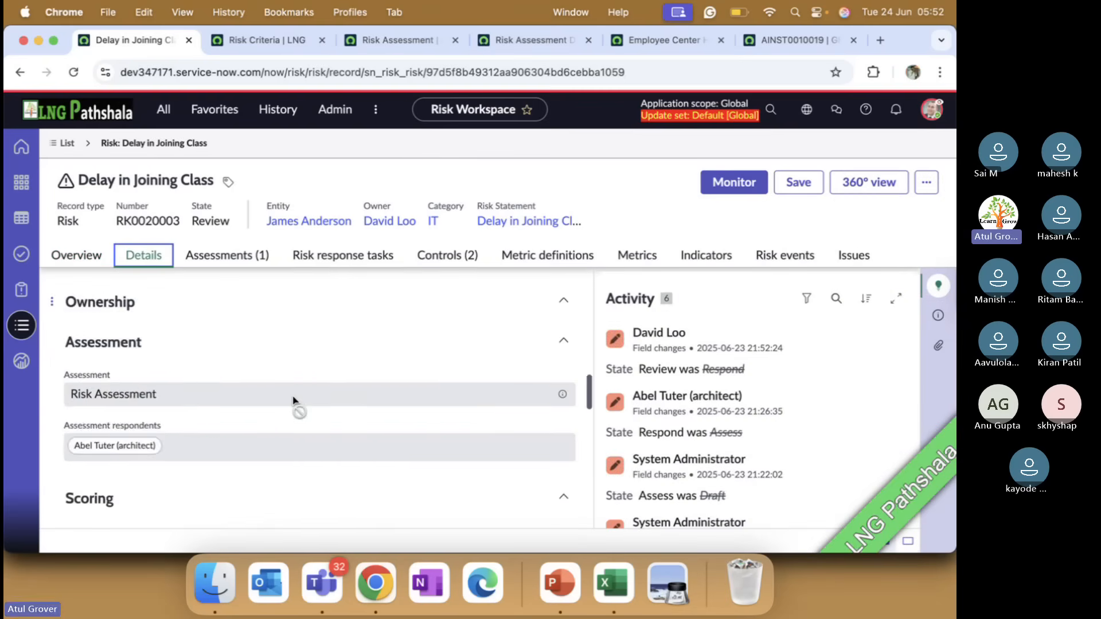
pyautogui.scroll(-8, 293, 400)
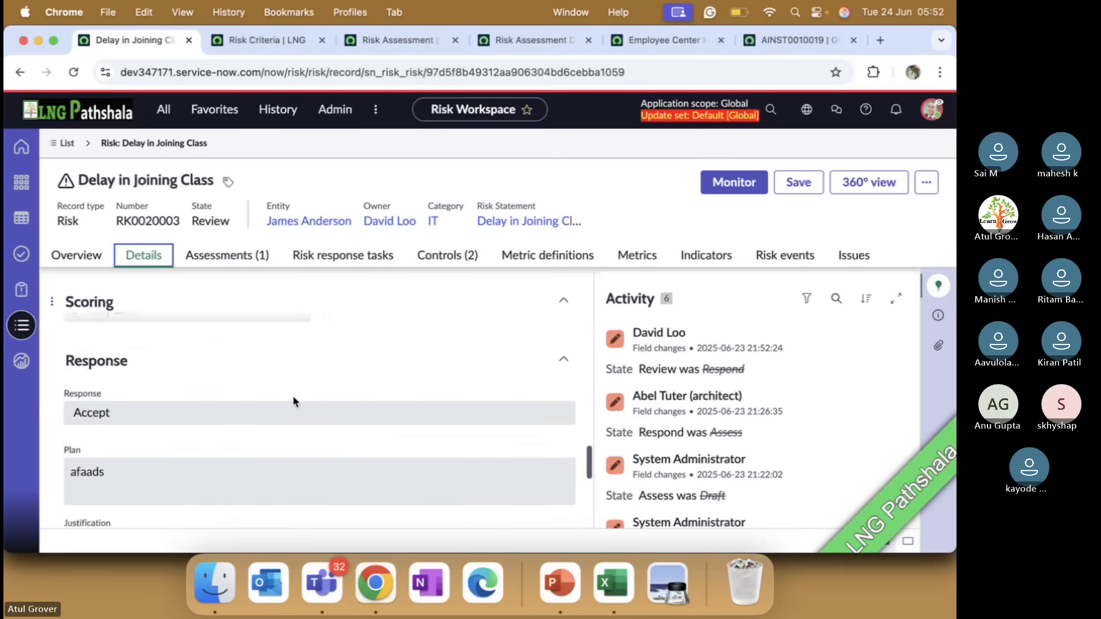
pyautogui.scroll(3, 175, 397)
pyautogui.scroll(2, 176, 394)
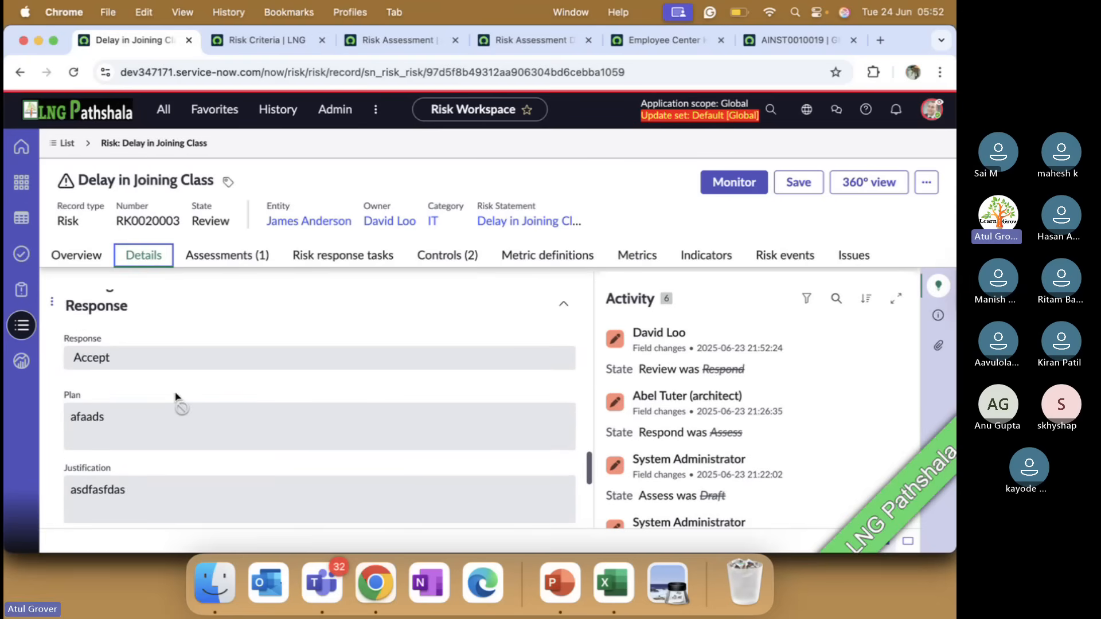
pyautogui.scroll(-4, 137, 371)
pyautogui.scroll(-2, 137, 370)
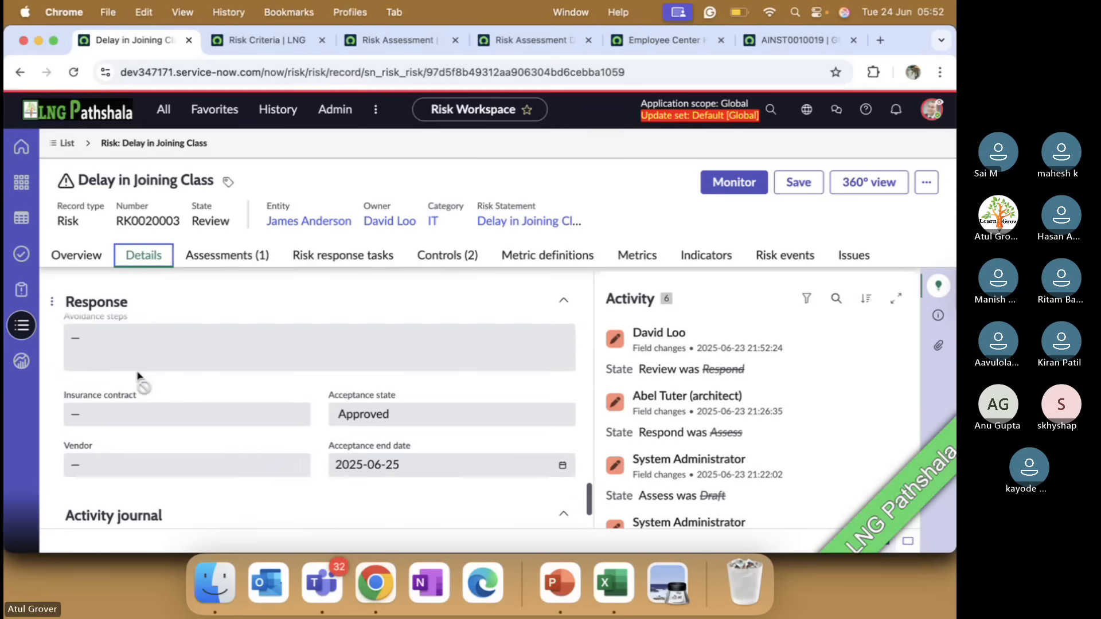
pyautogui.scroll(-3, 258, 422)
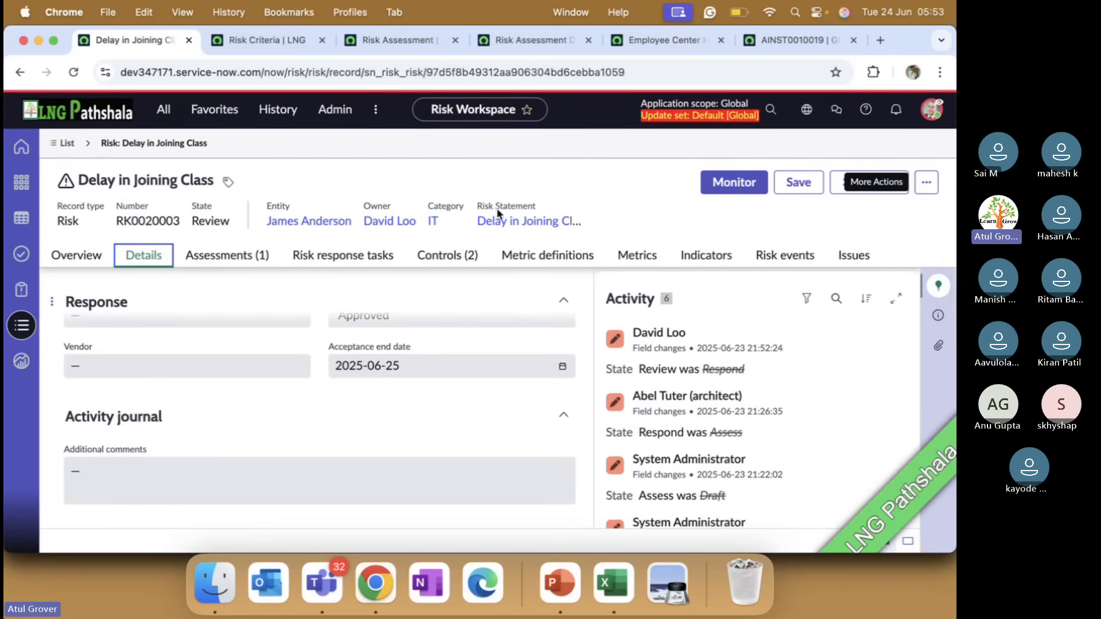
# Examine the risk's completed assessment AINST0010019 and return to the risk record
pyautogui.click(228, 255)
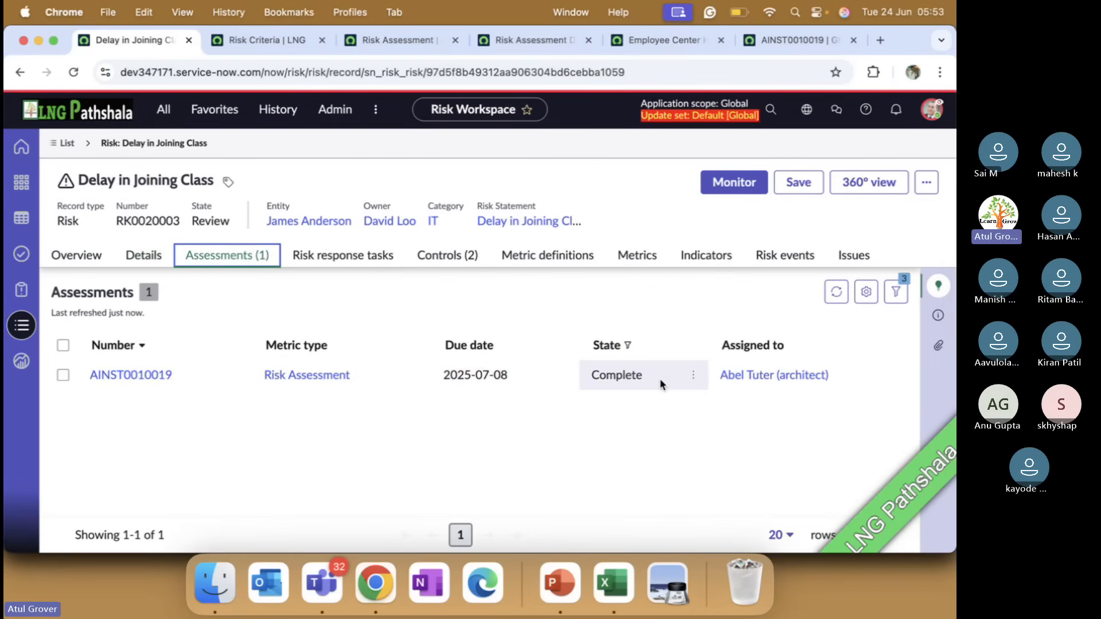
pyautogui.click(161, 377)
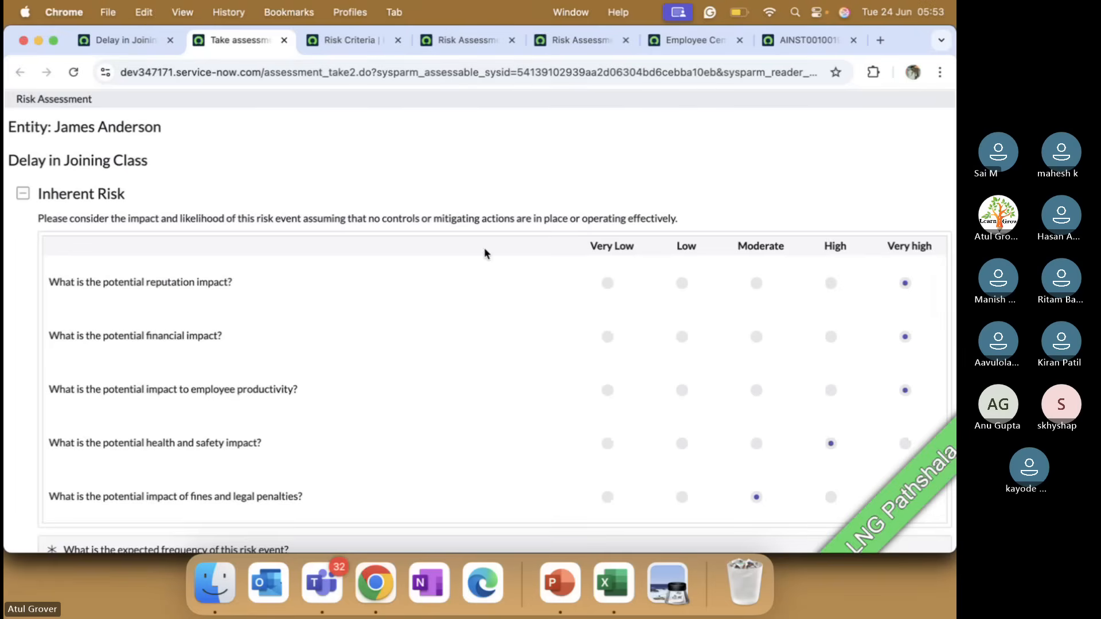
pyautogui.click(130, 40)
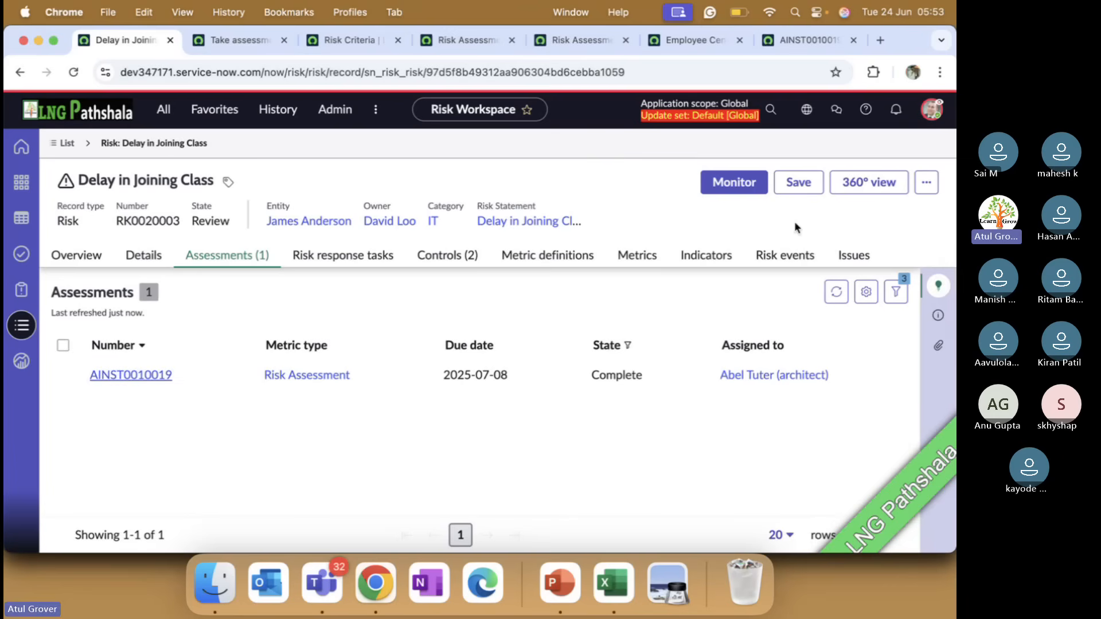
# Send the Delay in Joining Class risk back to the Respond state and dismiss the notification
pyautogui.click(926, 184)
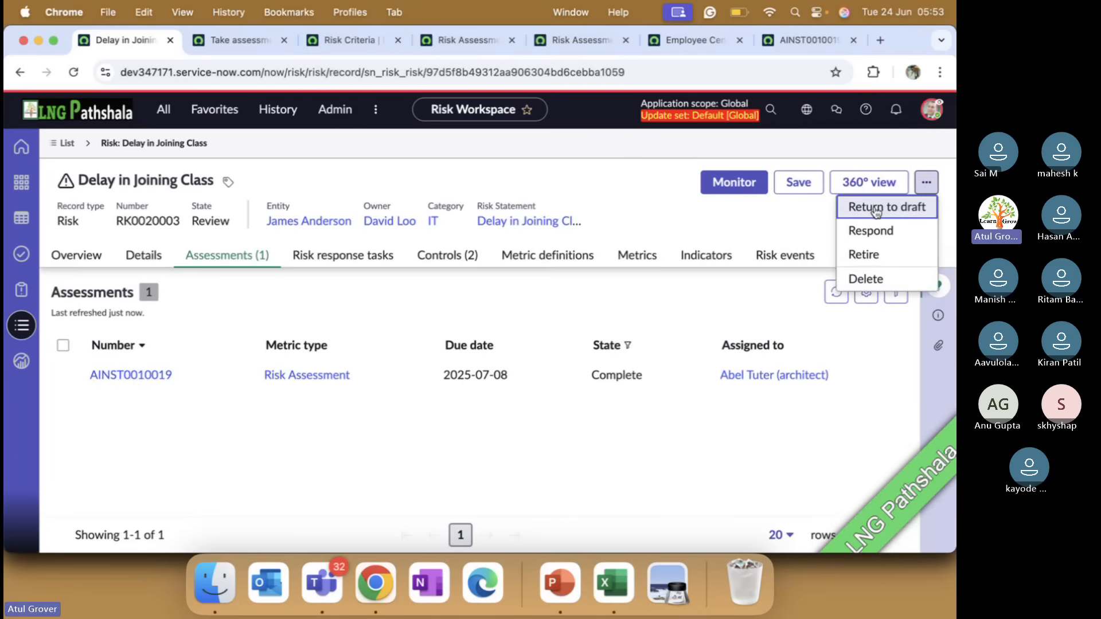
pyautogui.click(868, 241)
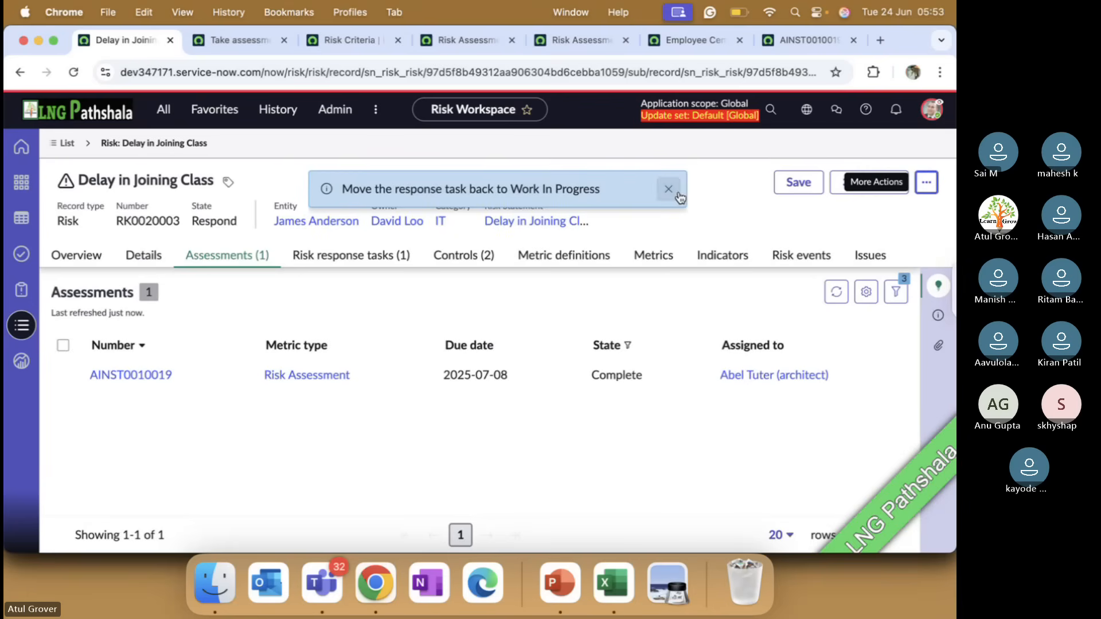
pyautogui.click(668, 190)
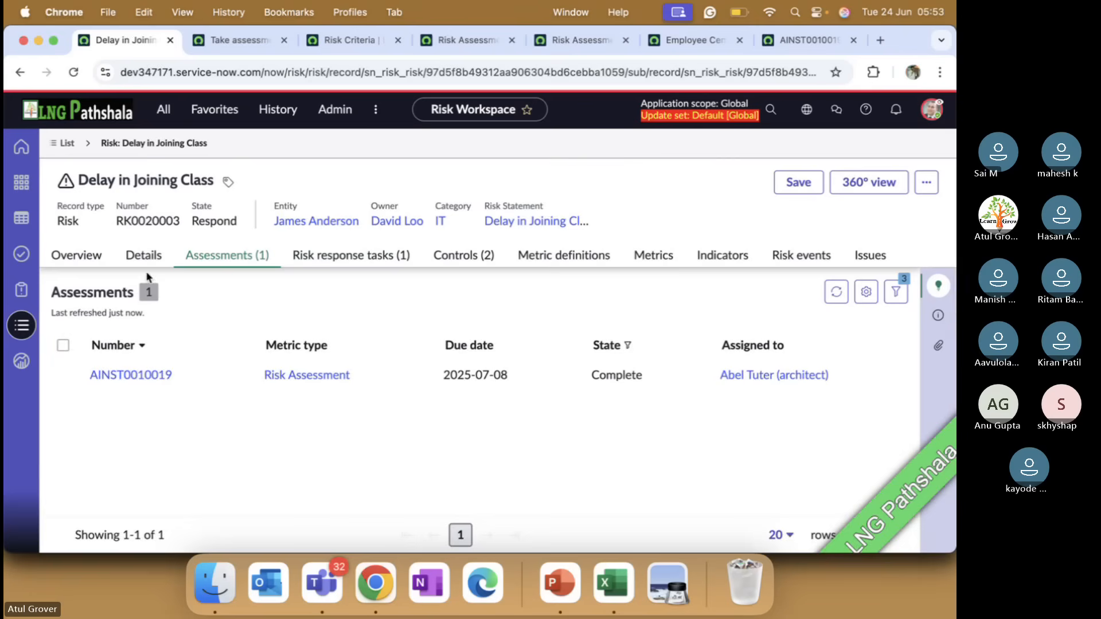
# Set the risk's response to Mitigate in its details and save the record
pyautogui.click(143, 255)
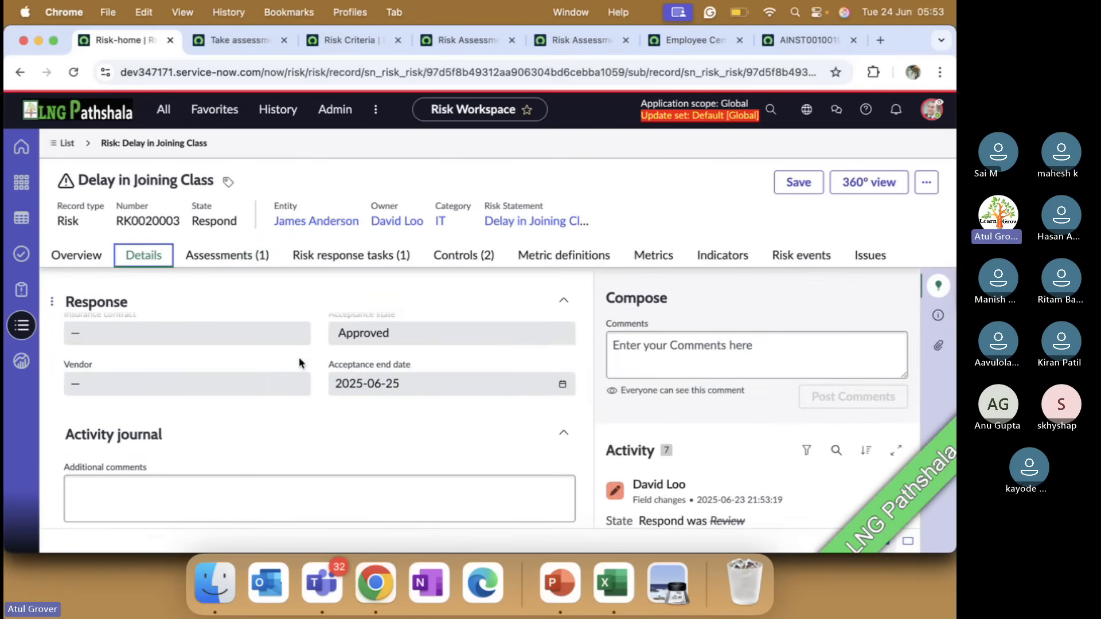
pyautogui.scroll(5, 300, 361)
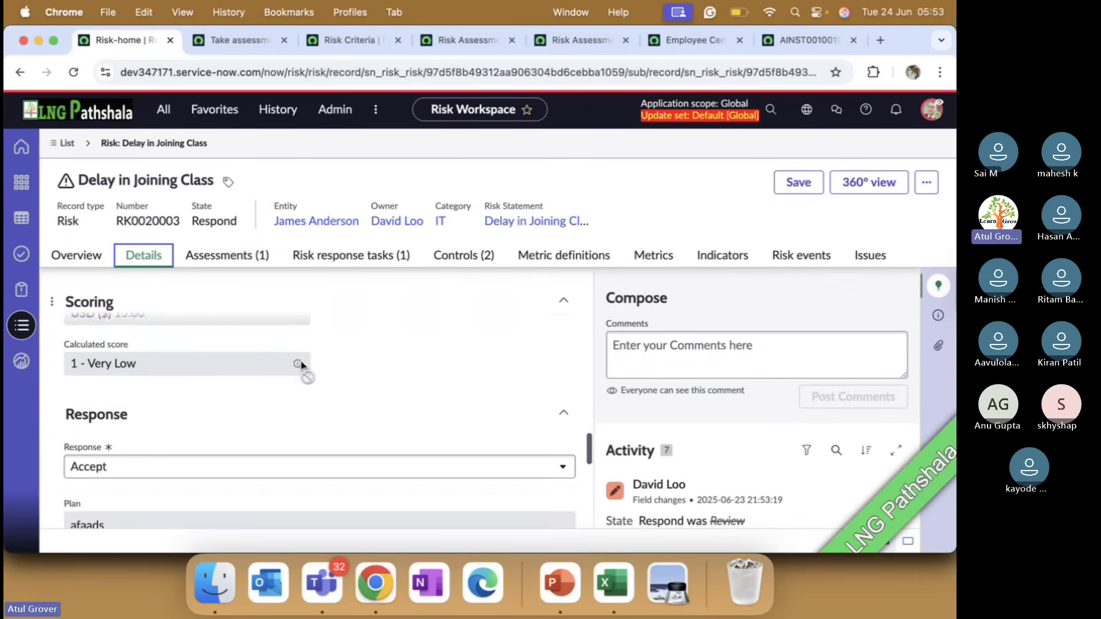
pyautogui.scroll(5, 301, 365)
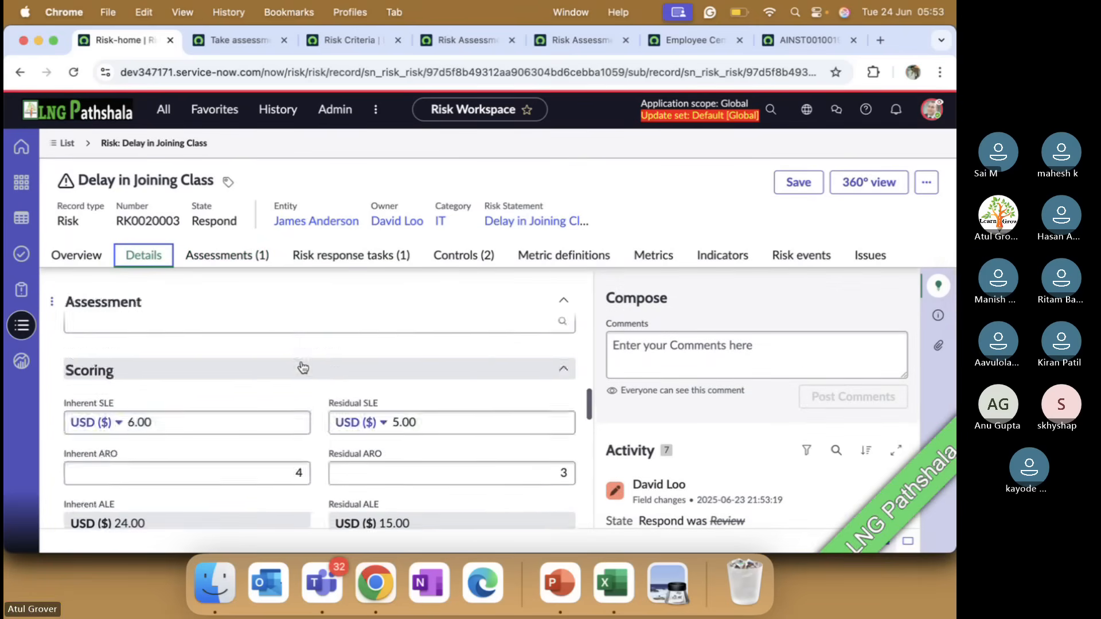
pyautogui.scroll(-5, 302, 367)
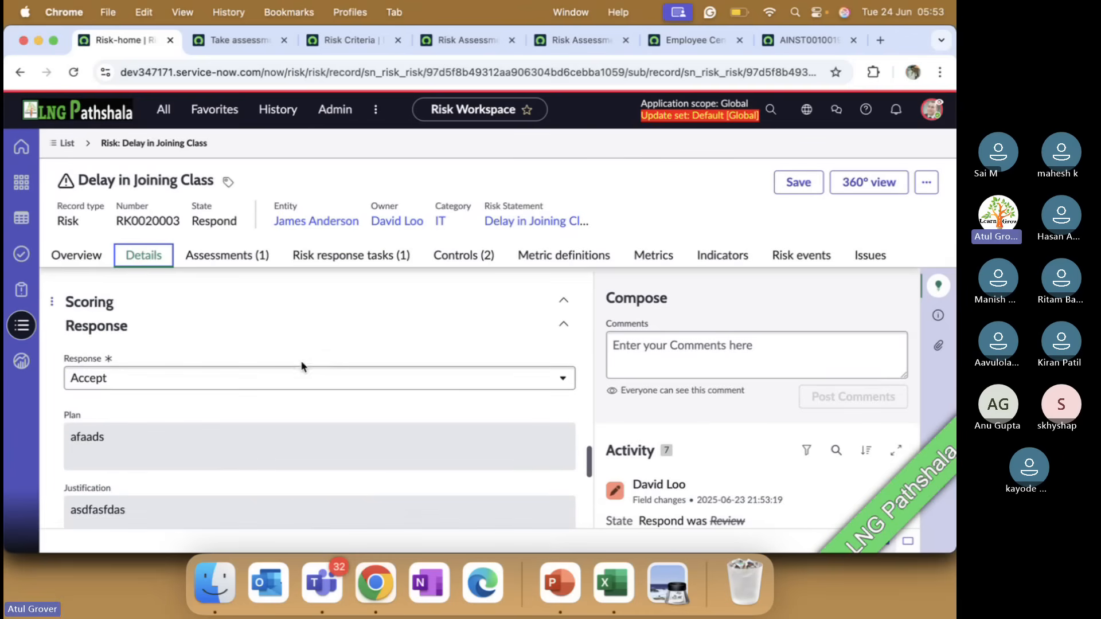
pyautogui.click(246, 393)
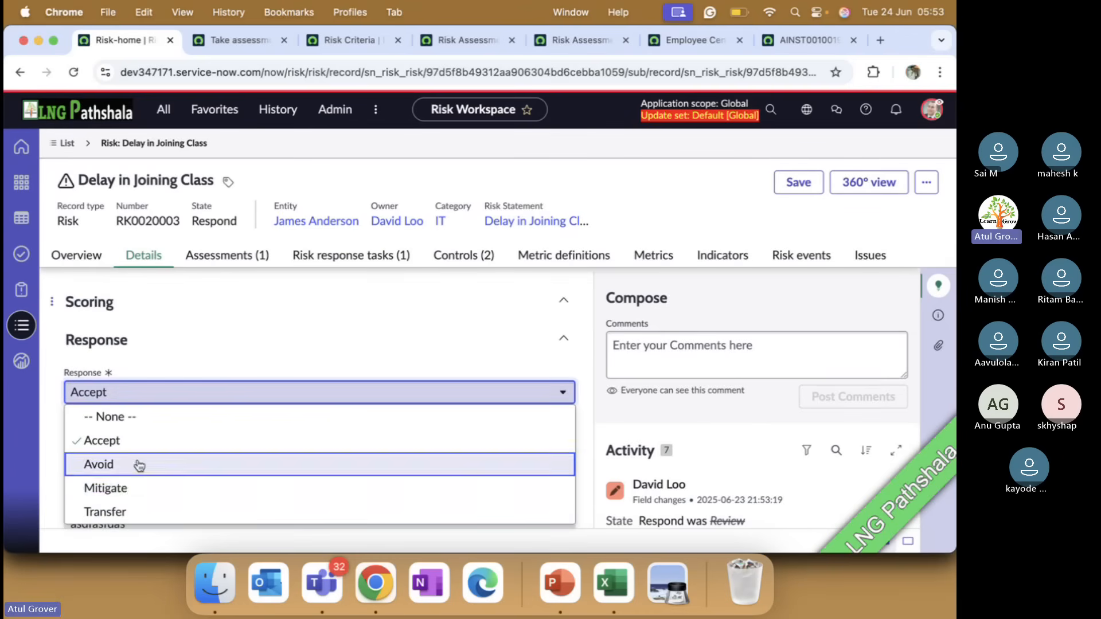
pyautogui.click(132, 490)
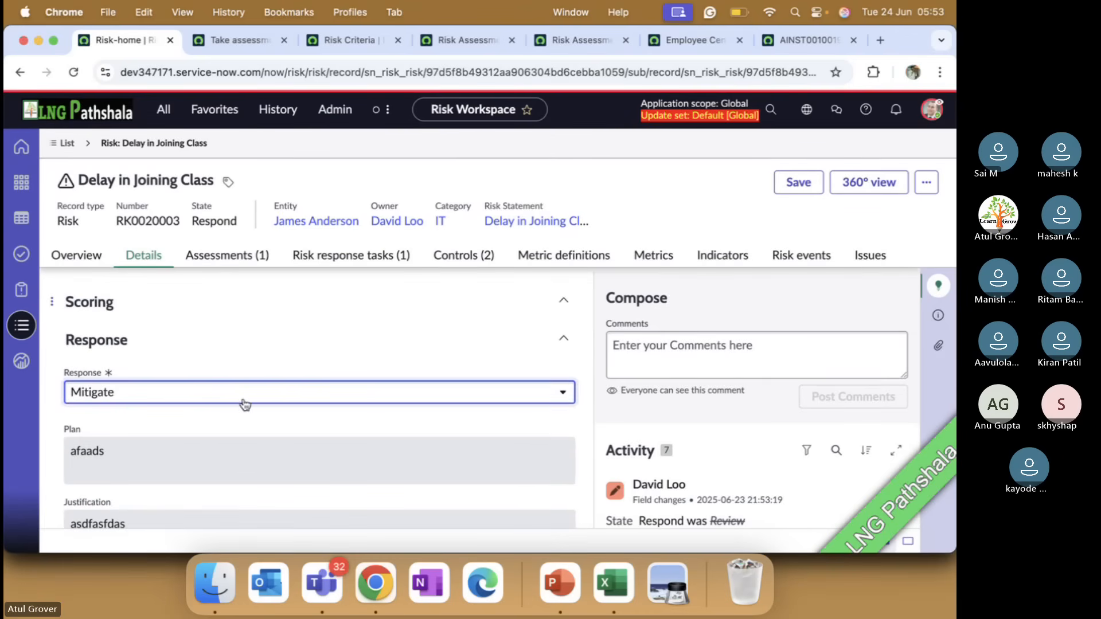
pyautogui.click(808, 191)
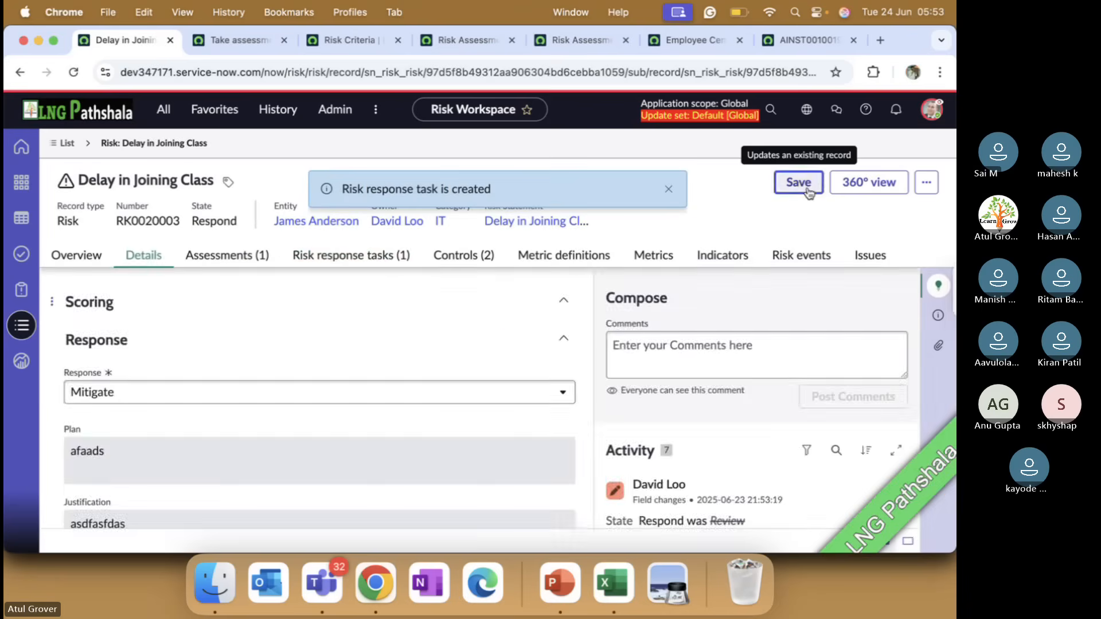
# Check the risk's response tasks, reloading the record to refresh the list
pyautogui.click(376, 253)
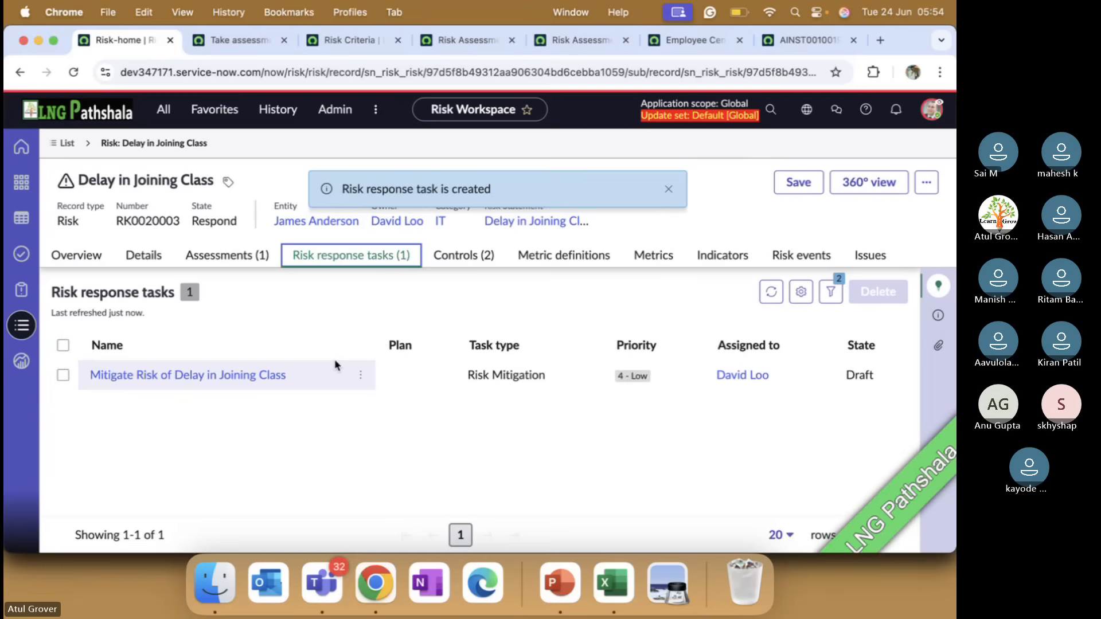
pyautogui.click(74, 71)
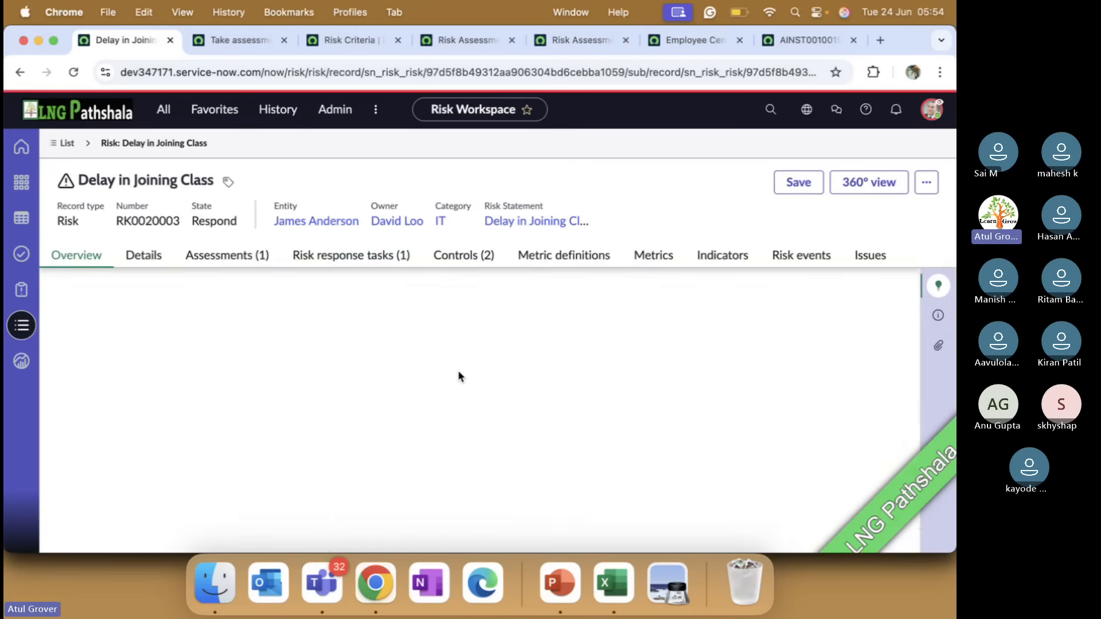
pyautogui.click(359, 264)
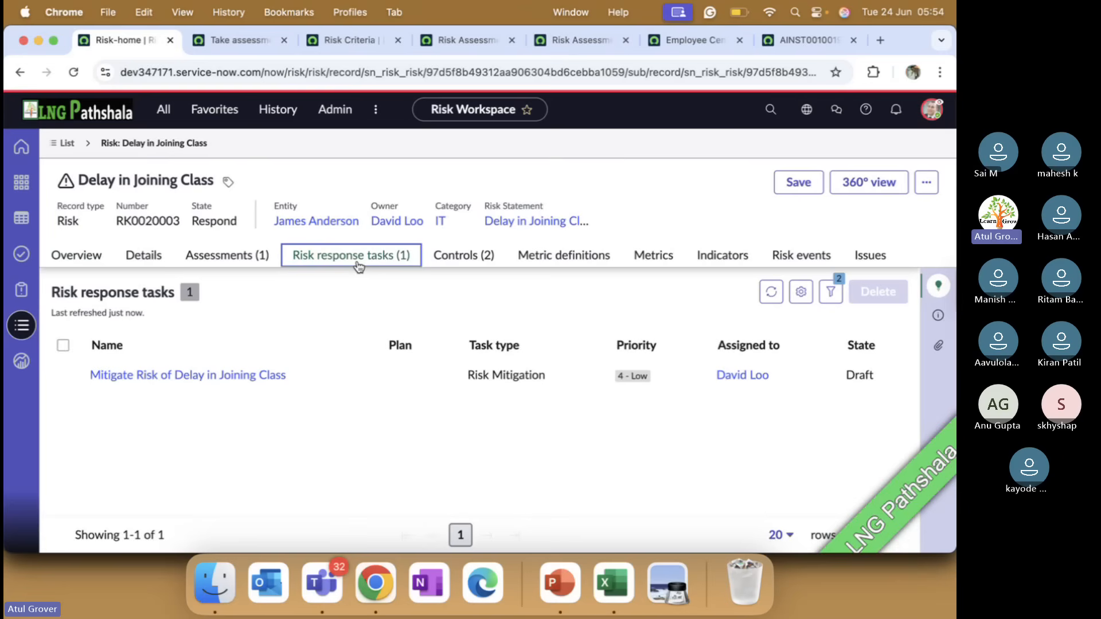
# Switch to PowerPoint to review the slides from the Respond state through the Review state, and return to the risk in Chrome
pyautogui.press('super+Tab')
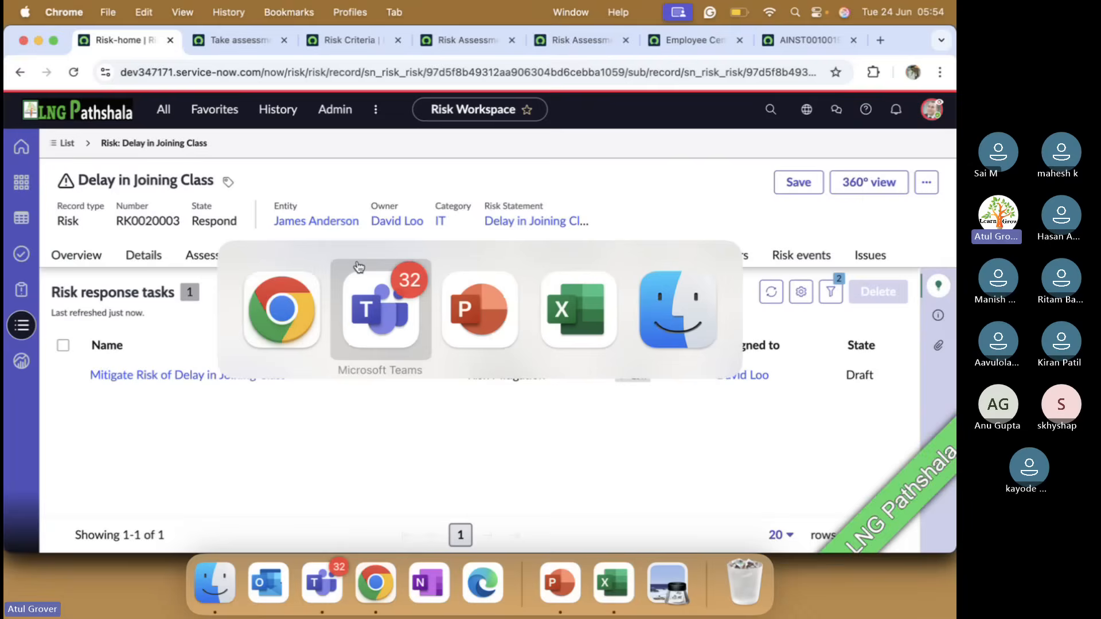
pyautogui.press('super+Tab')
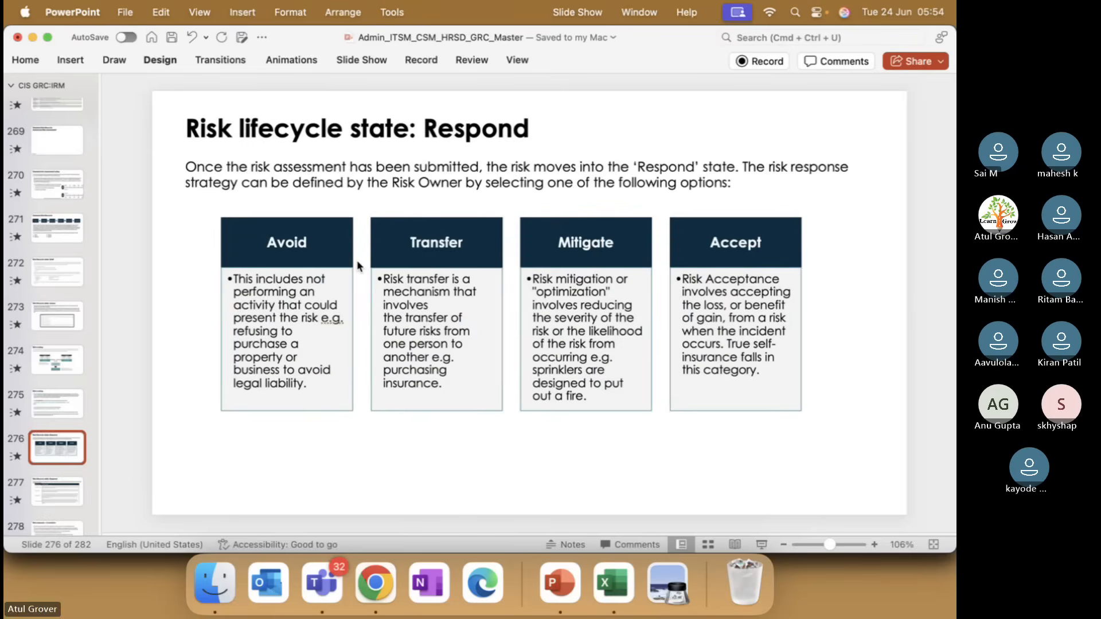
pyautogui.press('Down')
pyautogui.press('Down')
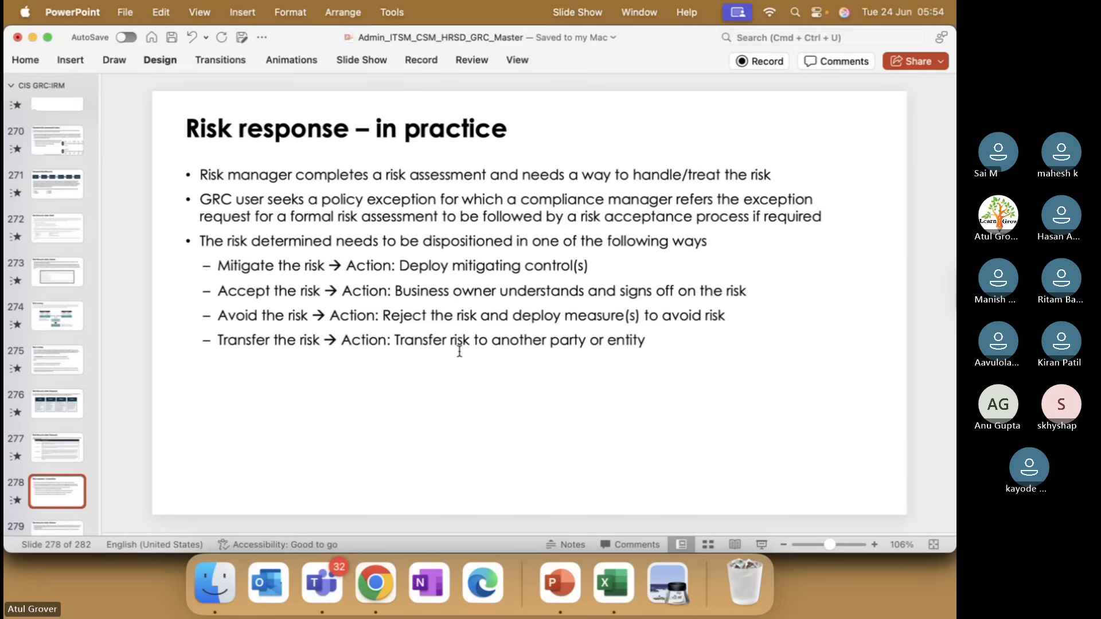
pyautogui.press('Down')
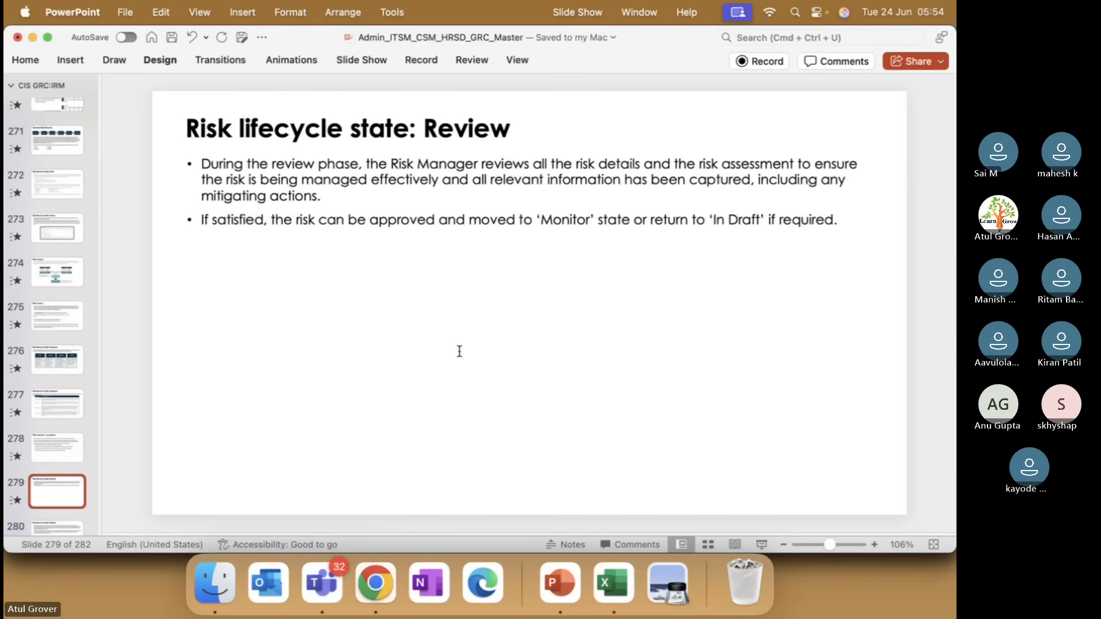
pyautogui.press('super+Tab')
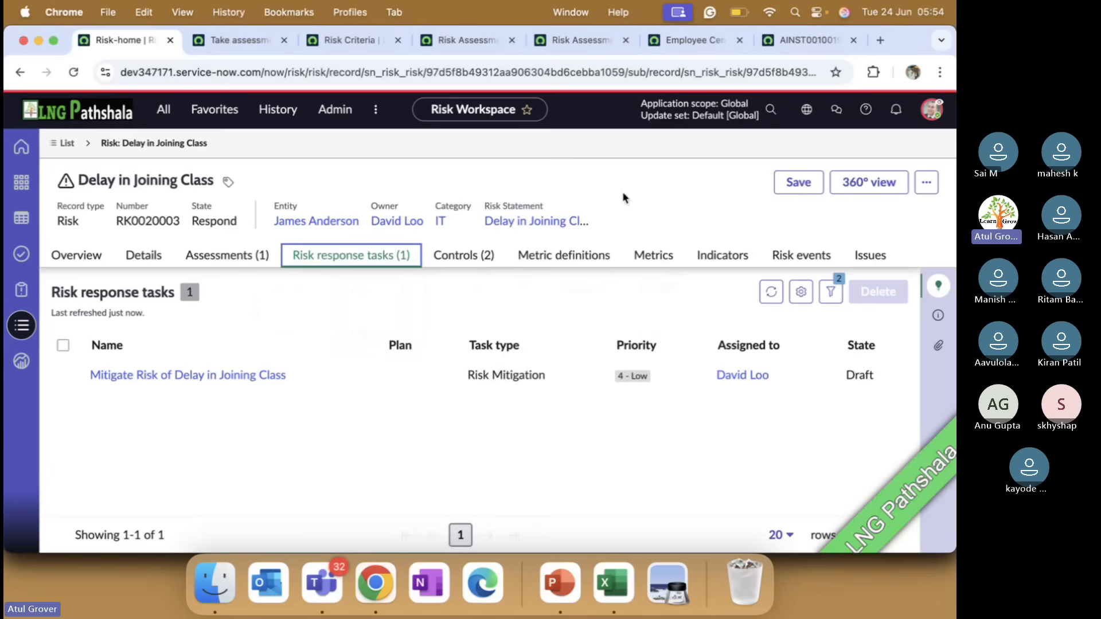
# Save the risk to refresh it, check its additional actions, and return to its risk response tasks
pyautogui.click(797, 182)
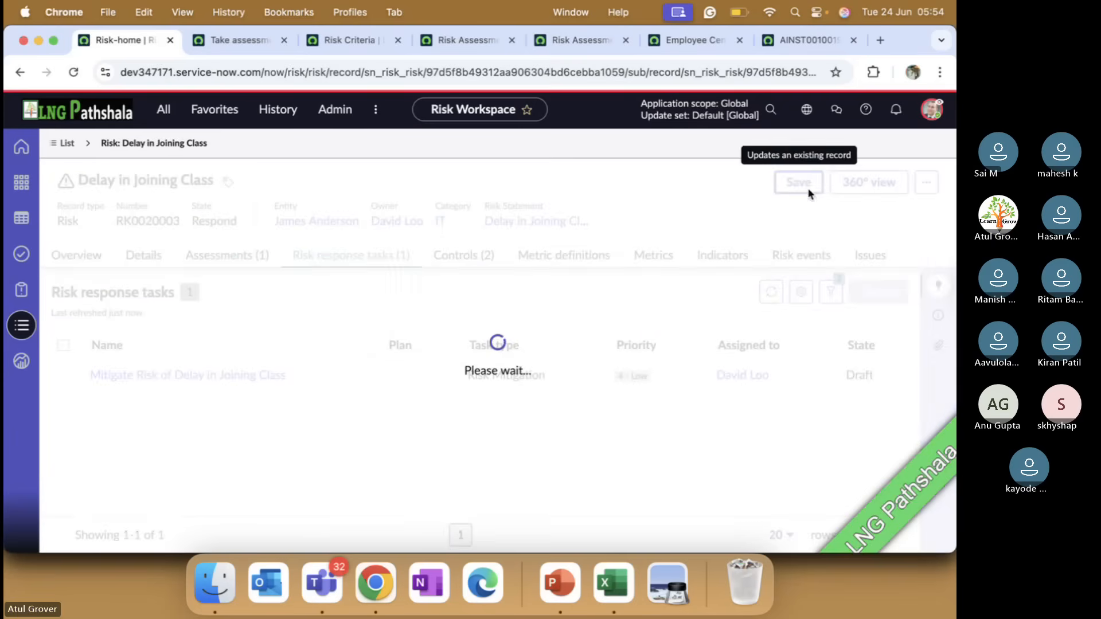
pyautogui.click(927, 184)
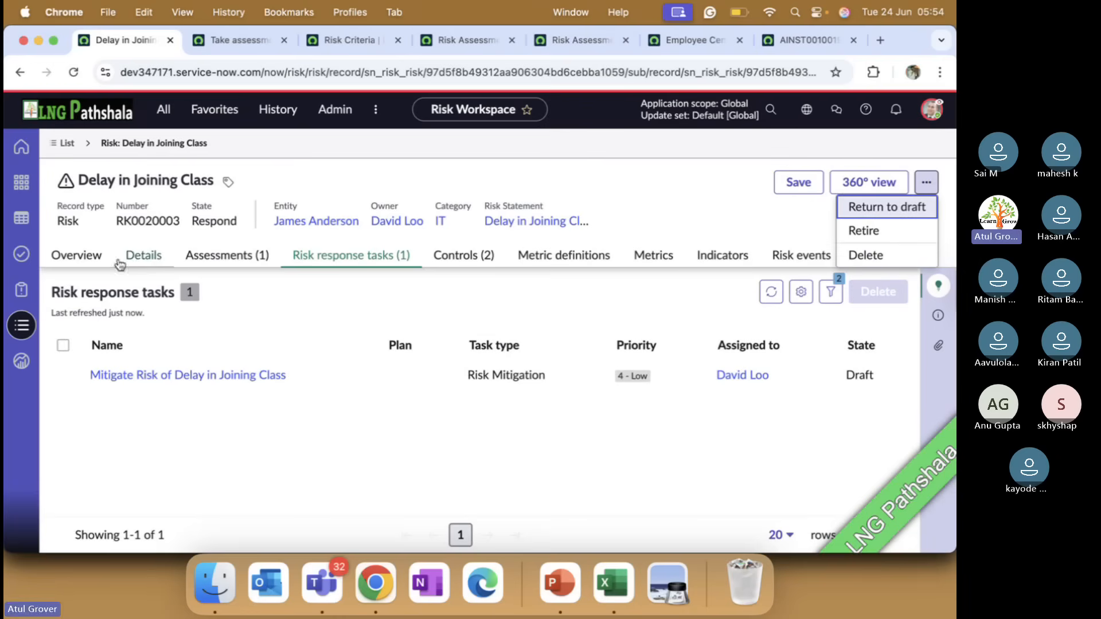
pyautogui.click(142, 256)
pyautogui.click(348, 268)
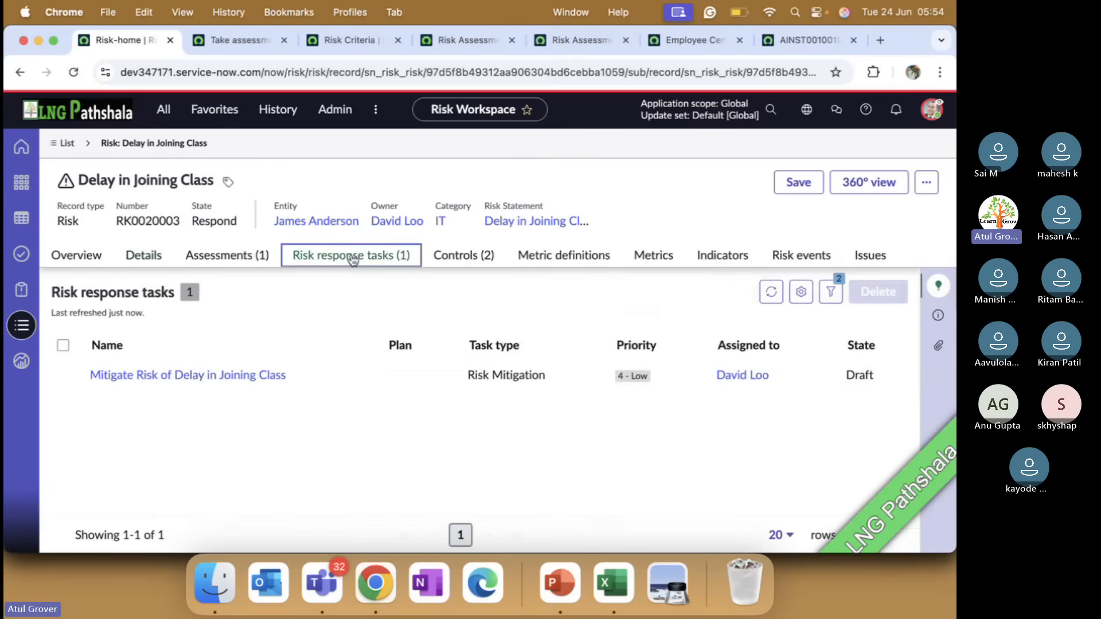
# Open the "Mitigate Risk of Delay in Joining Class" task and fill in its mandatory plan with "sfadsf"
pyautogui.click(221, 377)
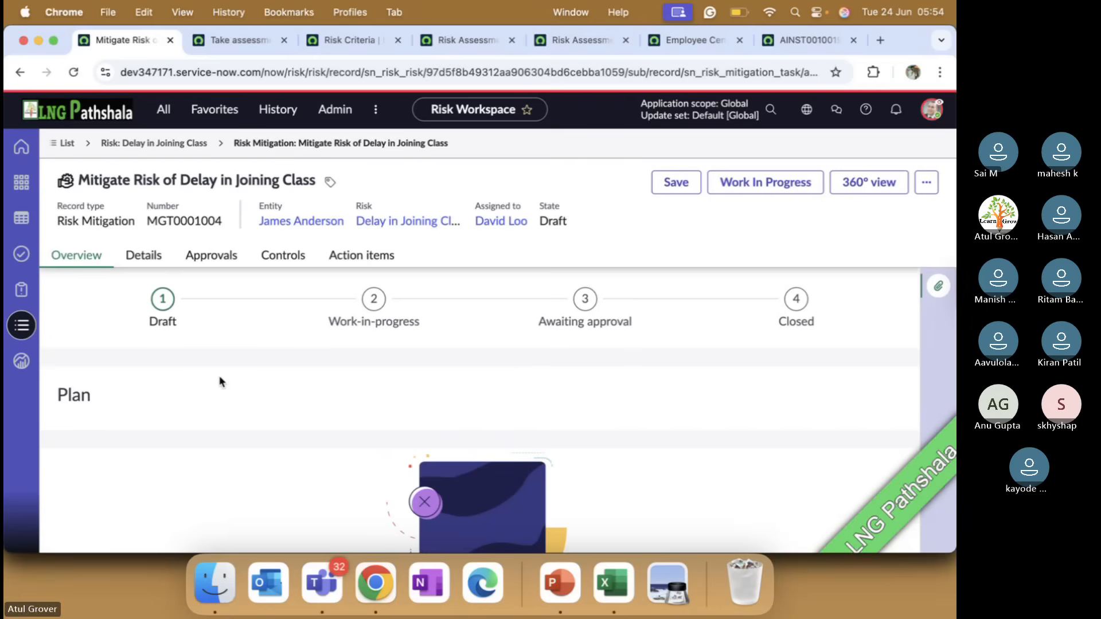
pyautogui.click(677, 183)
pyautogui.click(143, 255)
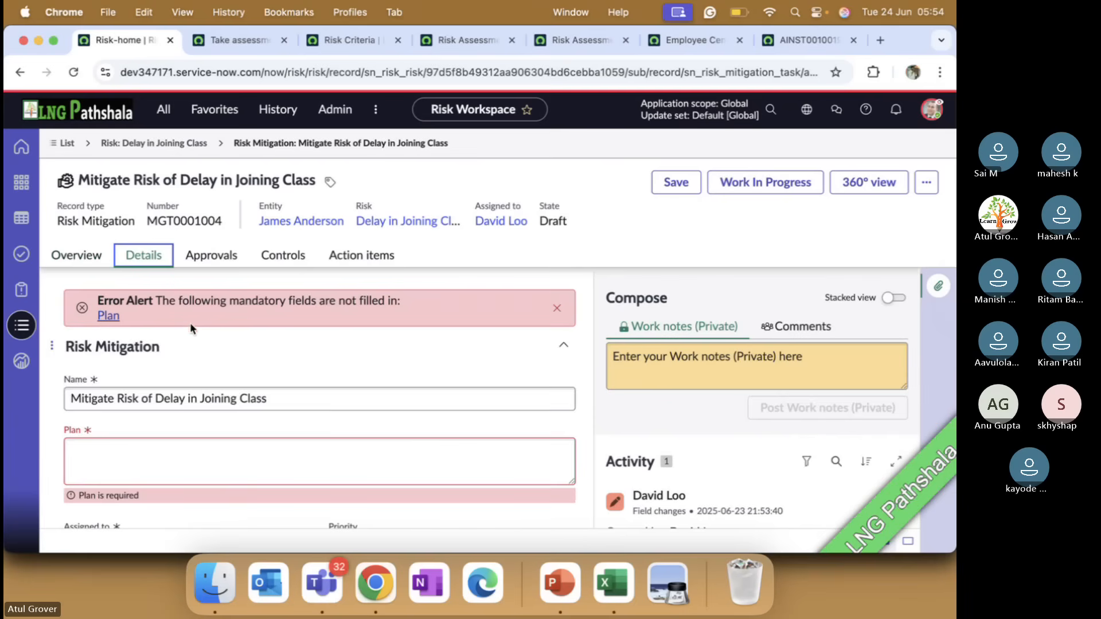
pyautogui.scroll(-1, 173, 390)
pyautogui.click(164, 433)
pyautogui.write('sfadsf')
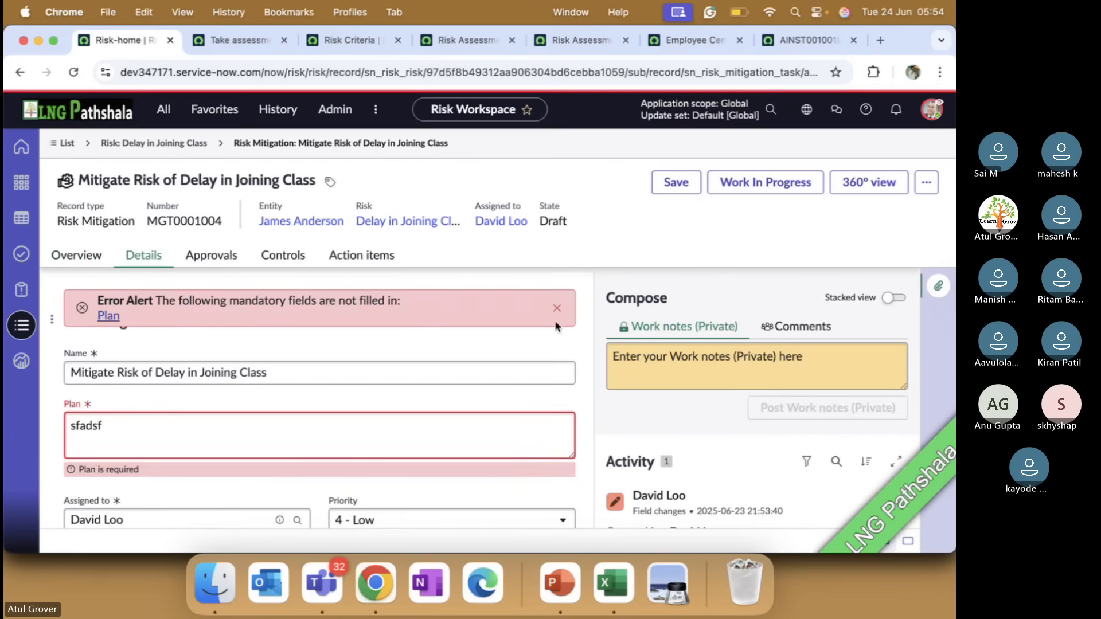
pyautogui.scroll(-5, 304, 453)
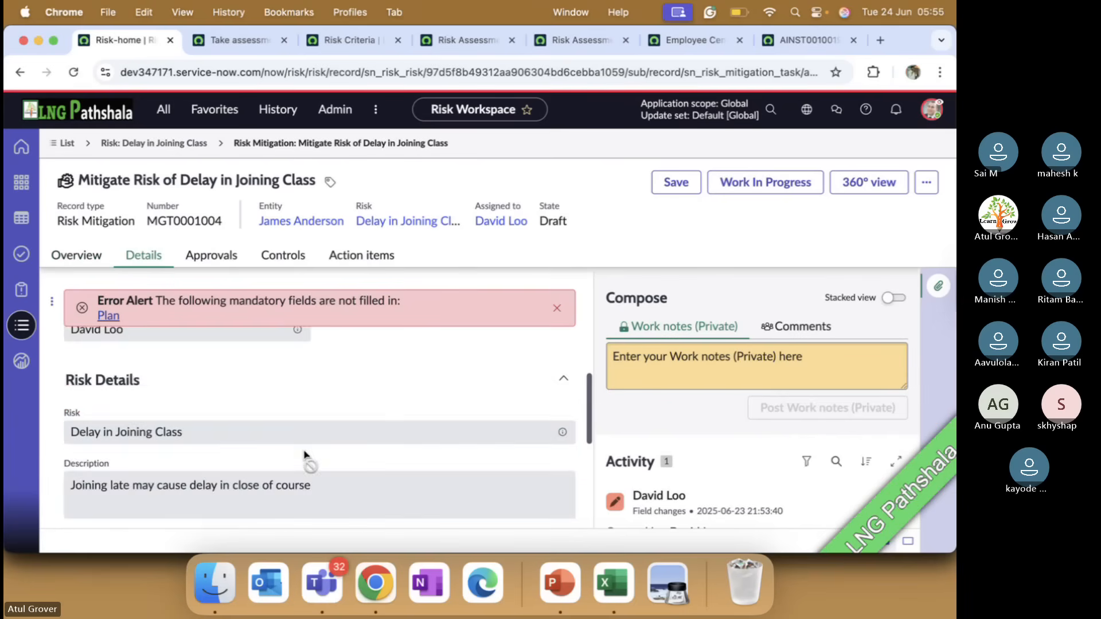
# Move the mitigation task to Work In Progress, request its approval, and view its lifecycle overview
pyautogui.click(736, 181)
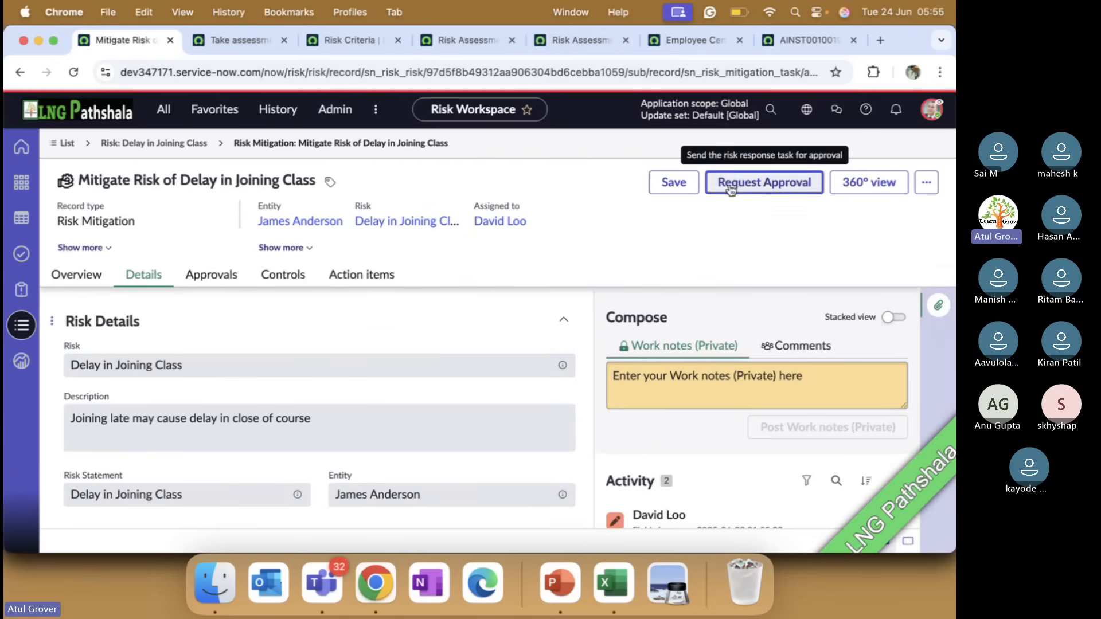
pyautogui.click(765, 195)
pyautogui.click(99, 256)
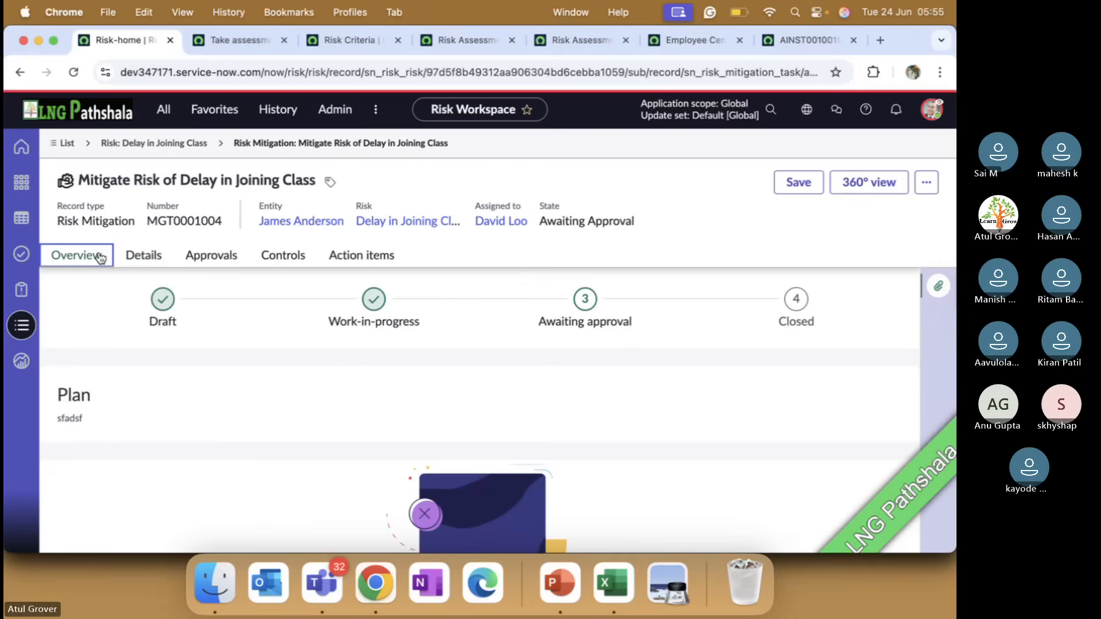
# Reload the mitigation task to refresh its available actions and approve it
pyautogui.click(144, 256)
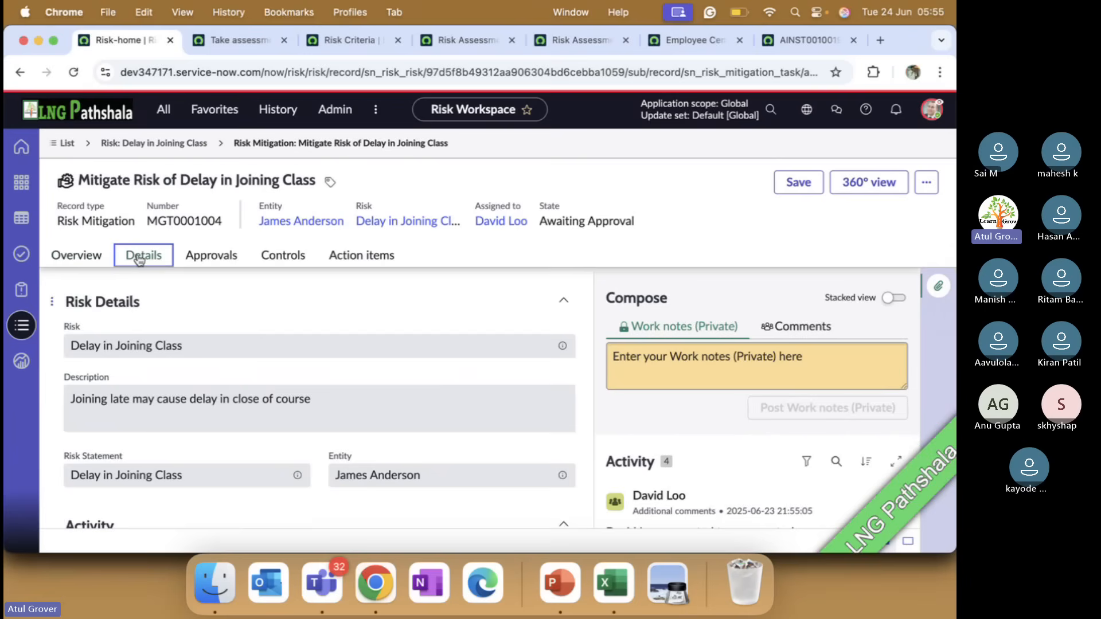
pyautogui.click(75, 74)
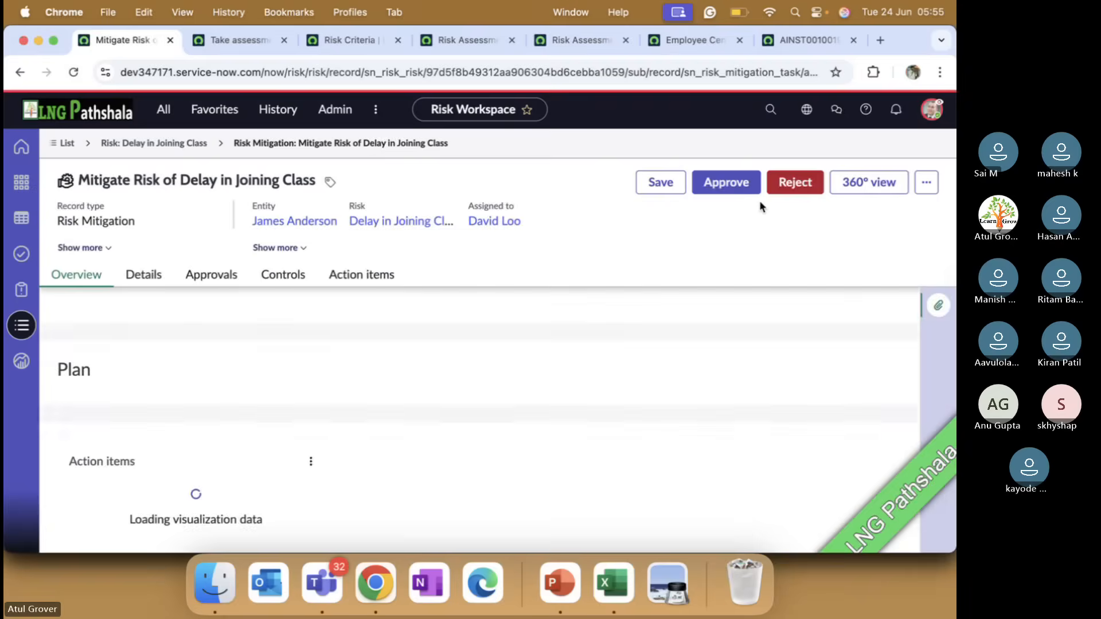
pyautogui.click(728, 183)
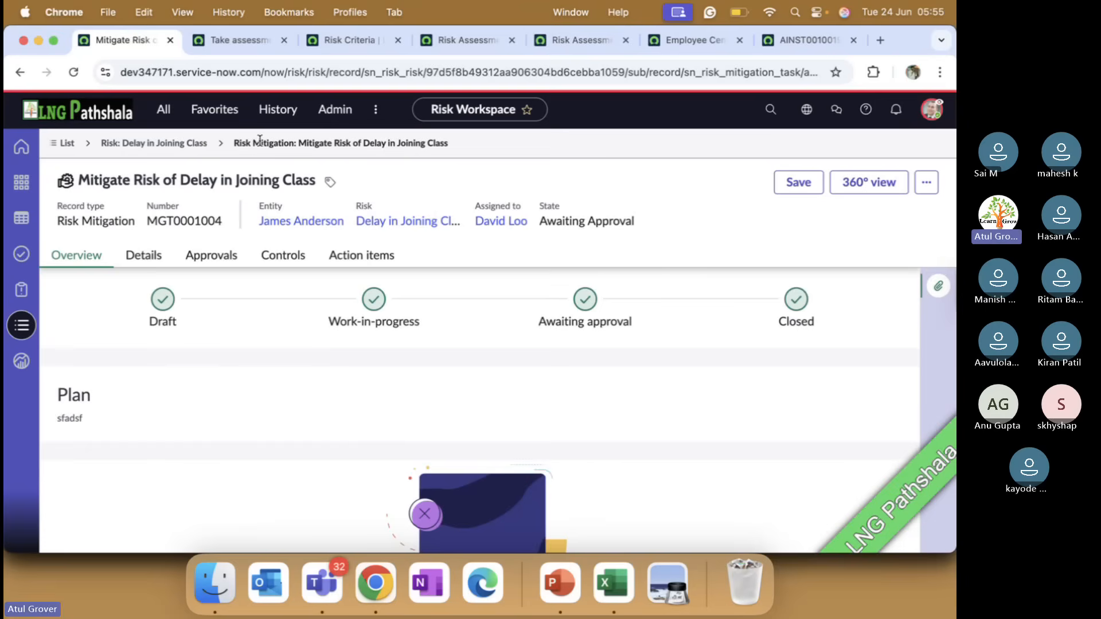
# Return to the Delay in Joining Class risk and check its state
pyautogui.click(175, 146)
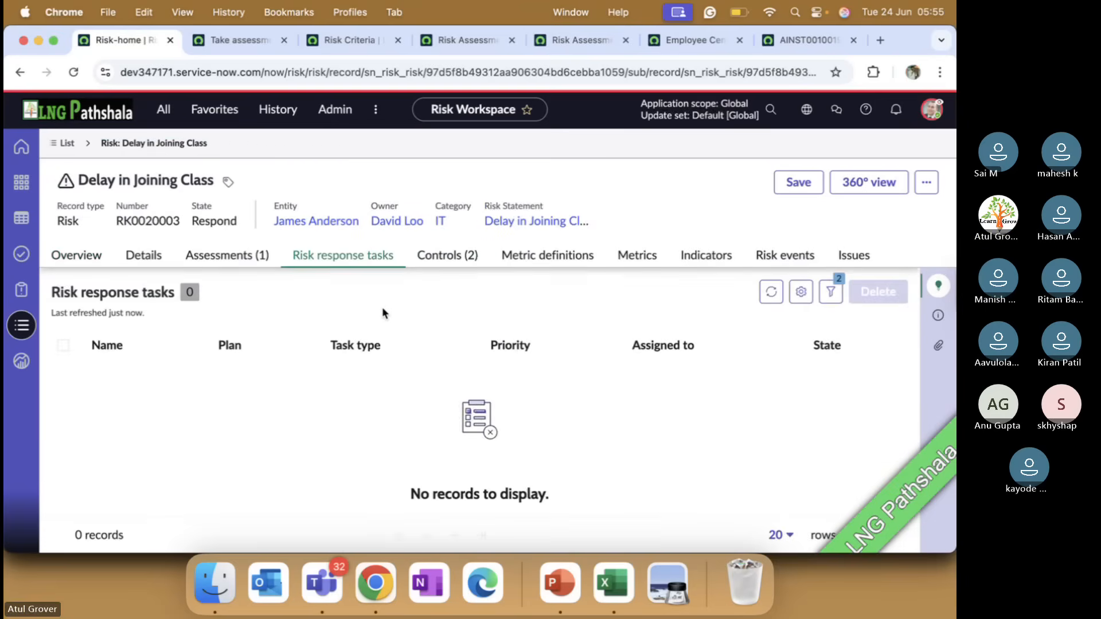
pyautogui.doubleClick(214, 223)
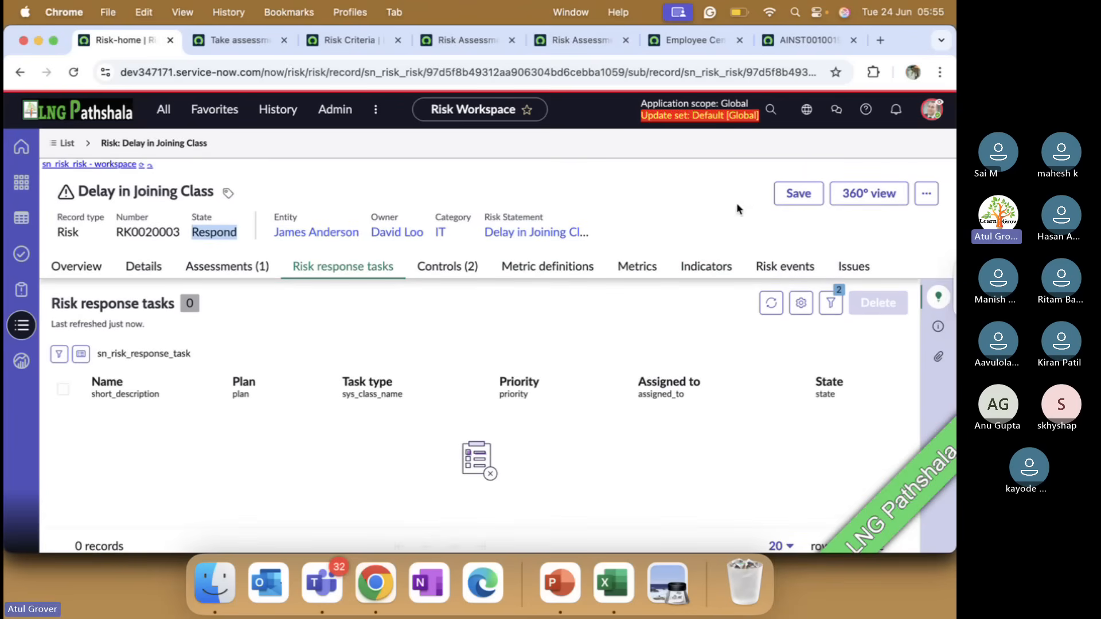
# Save the Delay in Joining Class risk, then review its details and move it to the Monitor state
pyautogui.click(798, 194)
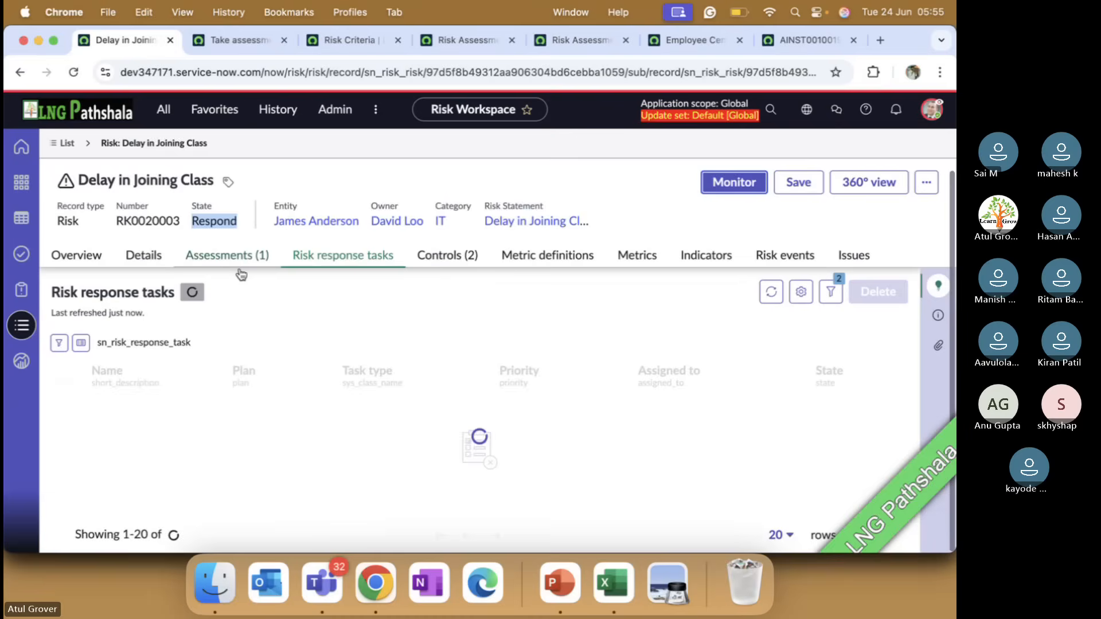
pyautogui.click(144, 255)
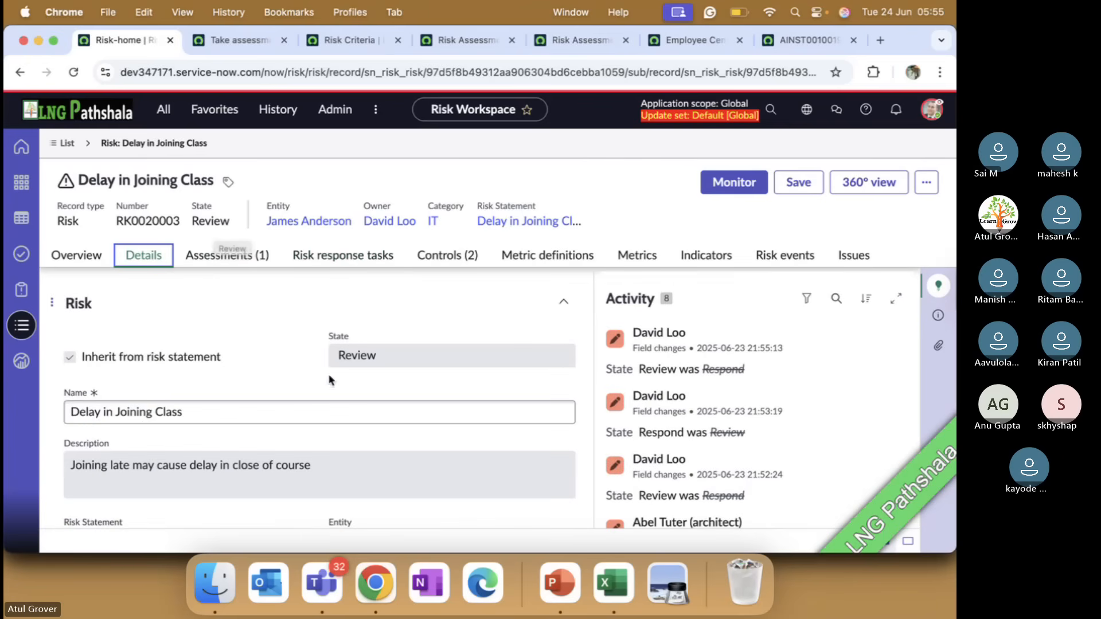
pyautogui.scroll(-5, 362, 413)
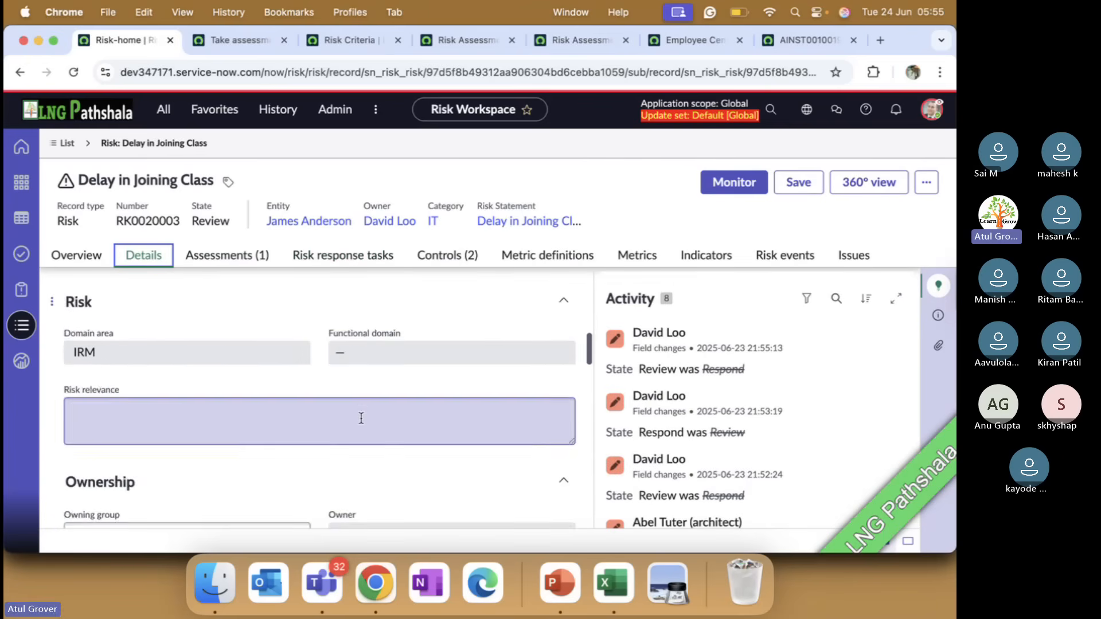
pyautogui.scroll(-3, 361, 418)
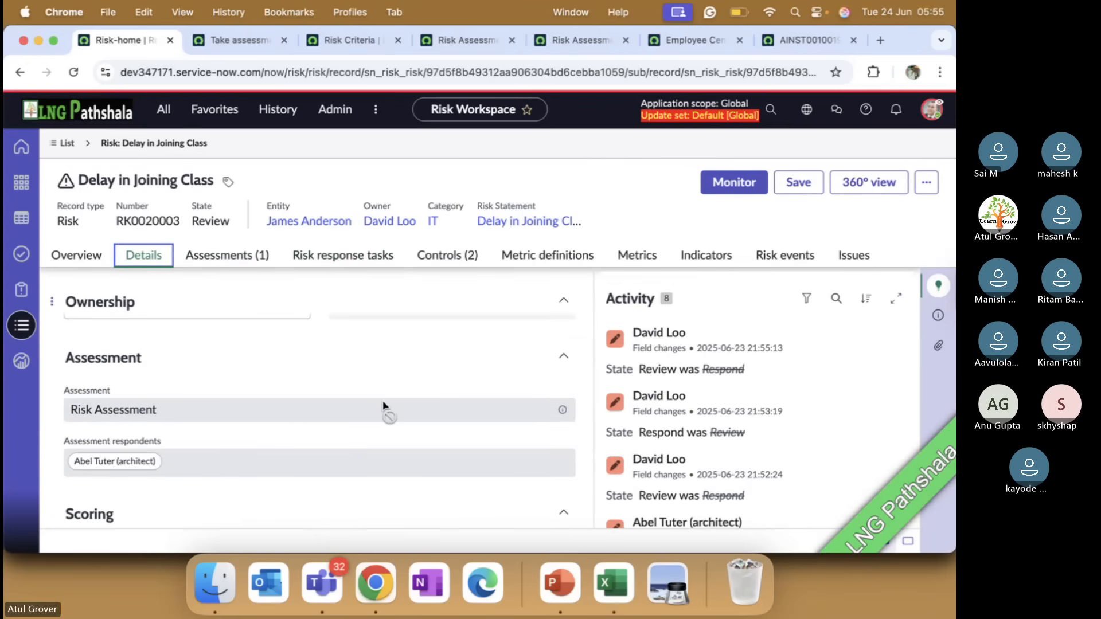
pyautogui.scroll(-5, 383, 405)
pyautogui.scroll(-6, 384, 405)
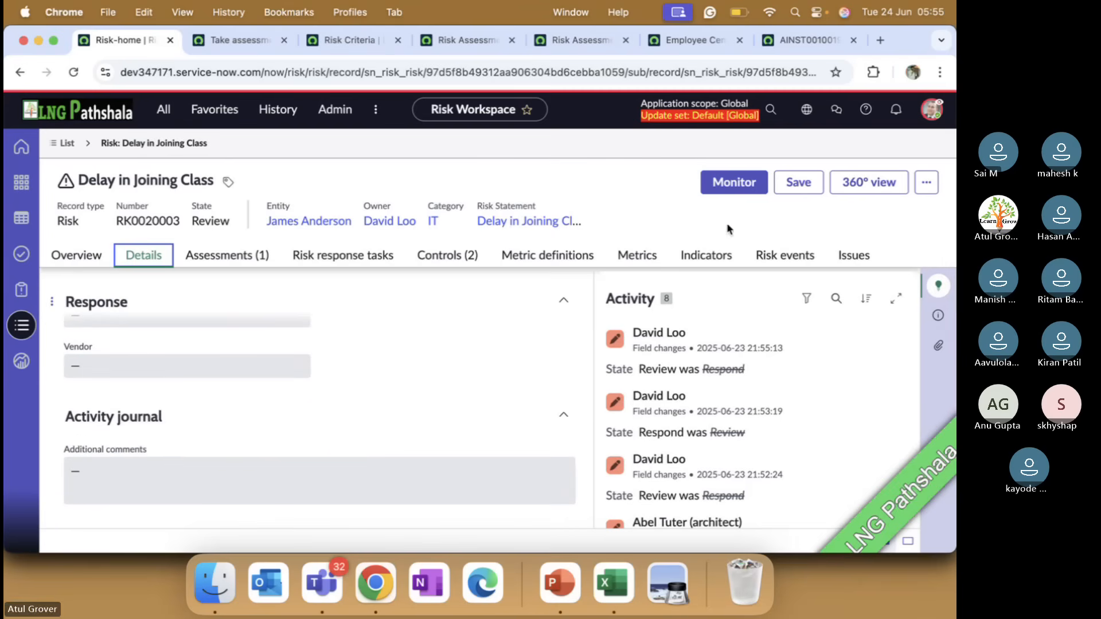
pyautogui.click(738, 183)
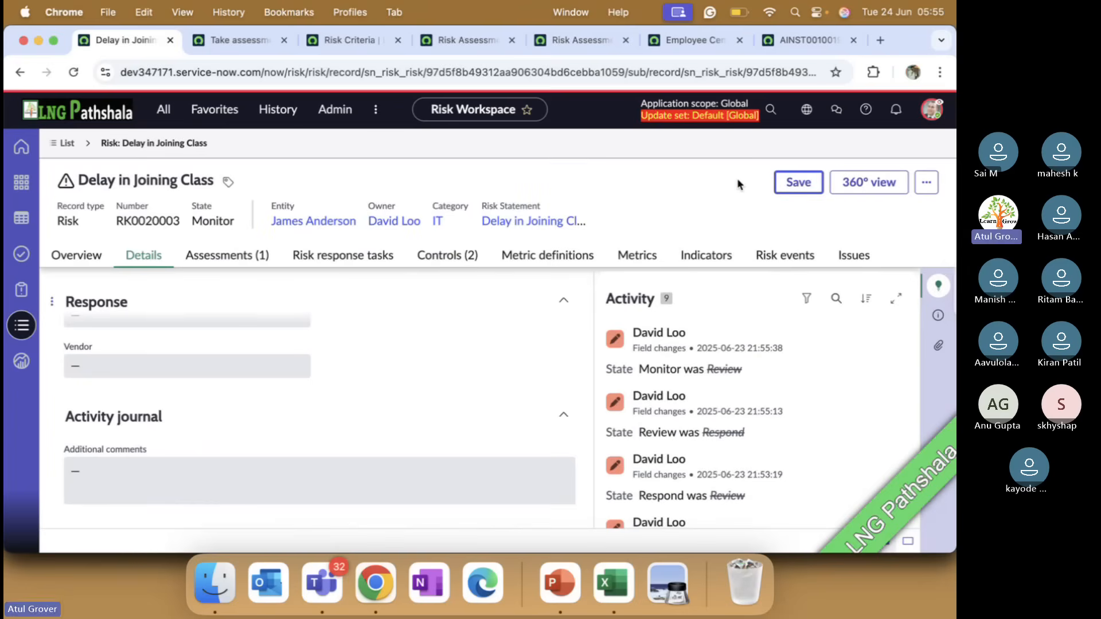
# Consult the Review and Monitor lifecycle slides in PowerPoint, then return to Chrome to view the risk's indicators
pyautogui.press('super+Tab')
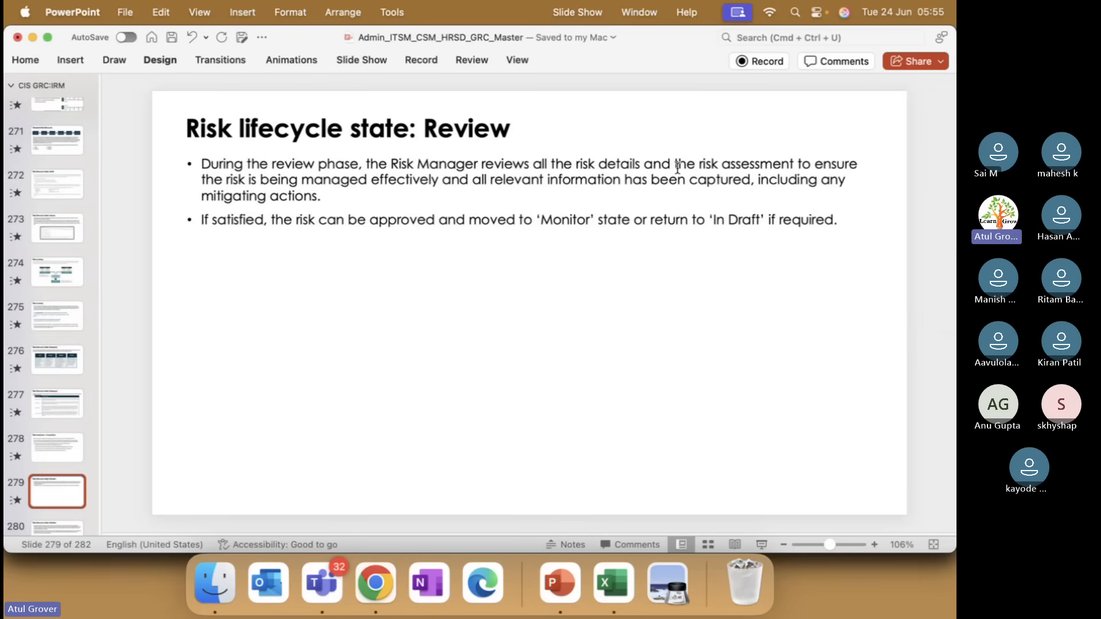
pyautogui.press('Down')
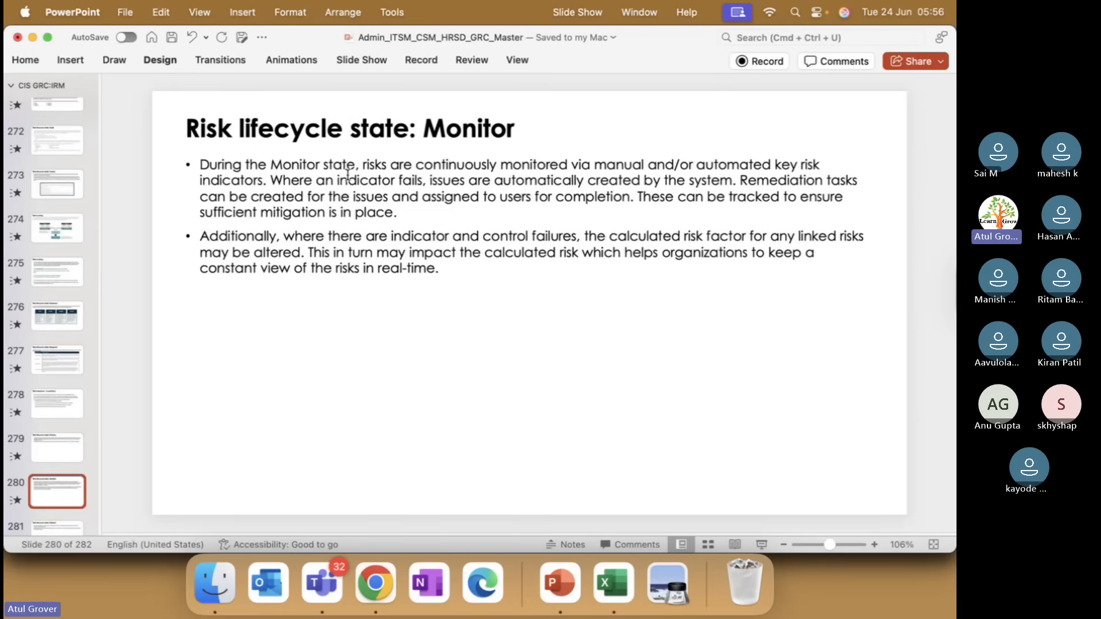
pyautogui.press('super+Tab')
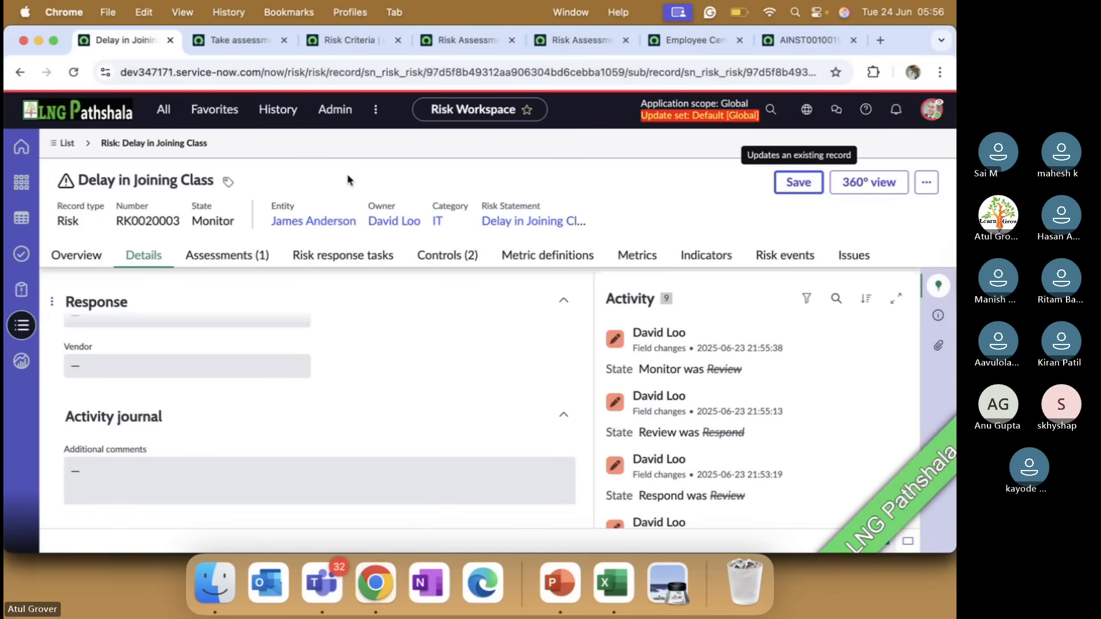
pyautogui.click(701, 258)
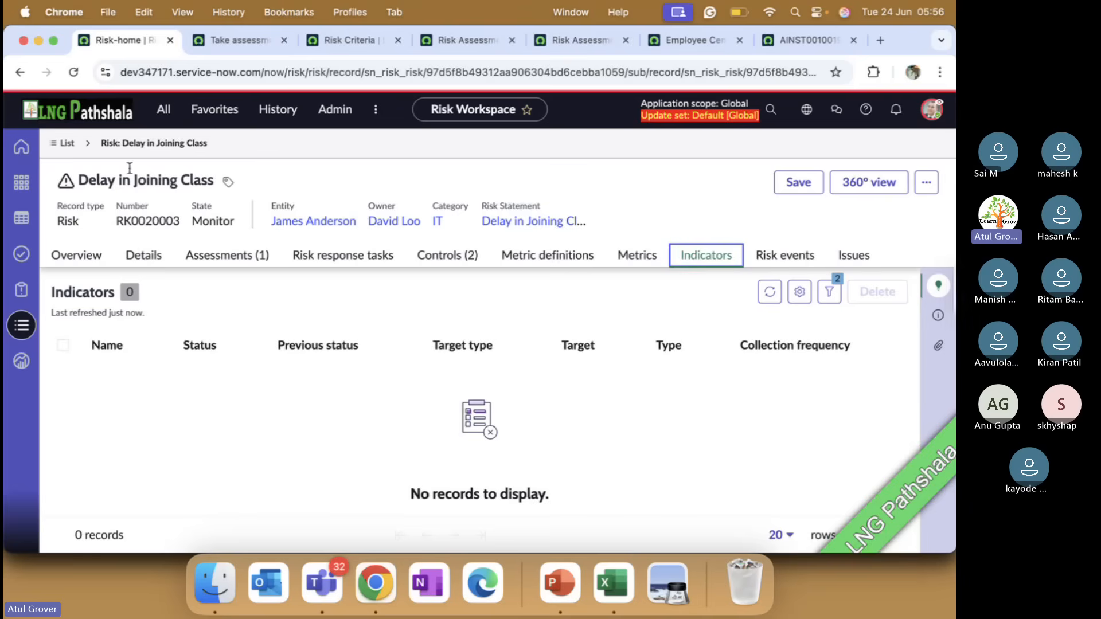
# End the user impersonation and open the Risk Workspace as System Administrator
pyautogui.click(164, 109)
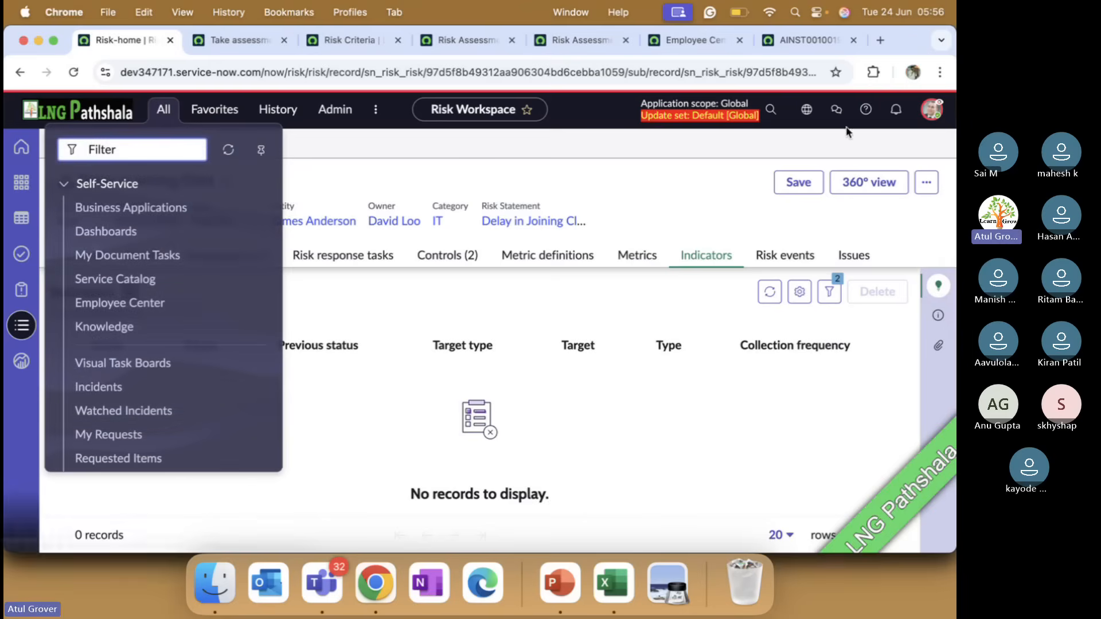
pyautogui.click(932, 109)
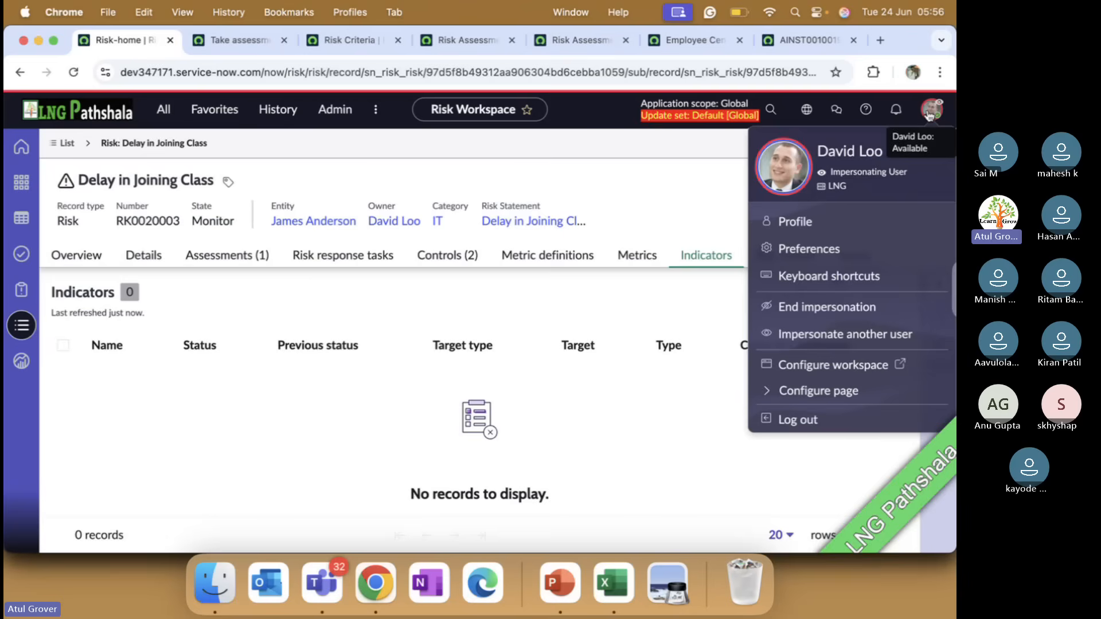
pyautogui.click(820, 313)
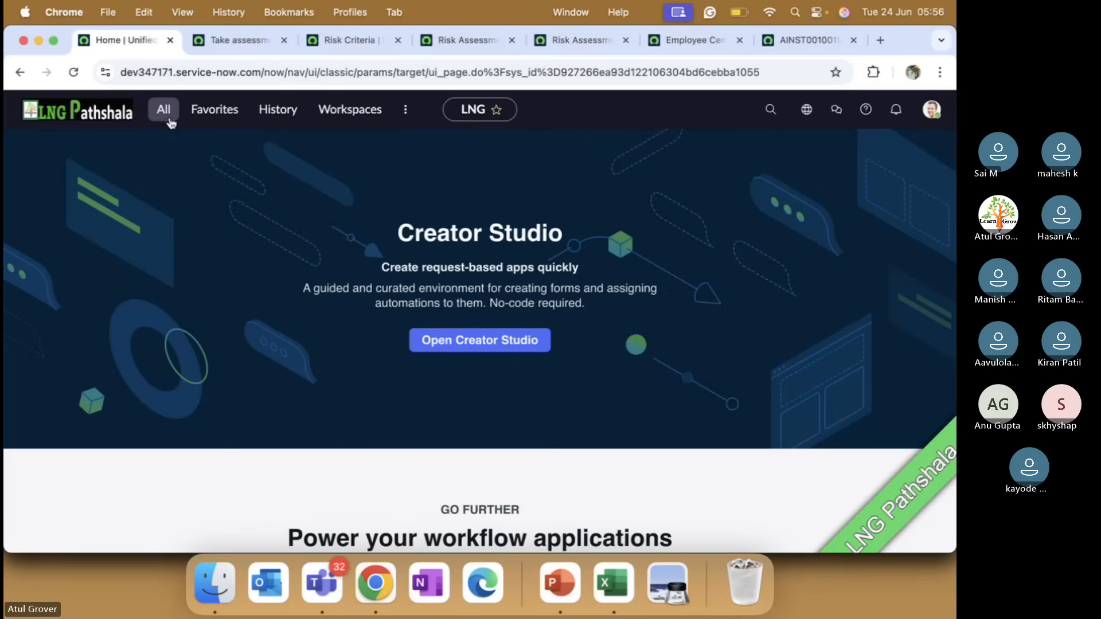
pyautogui.click(350, 112)
pyautogui.scroll(-3, 319, 278)
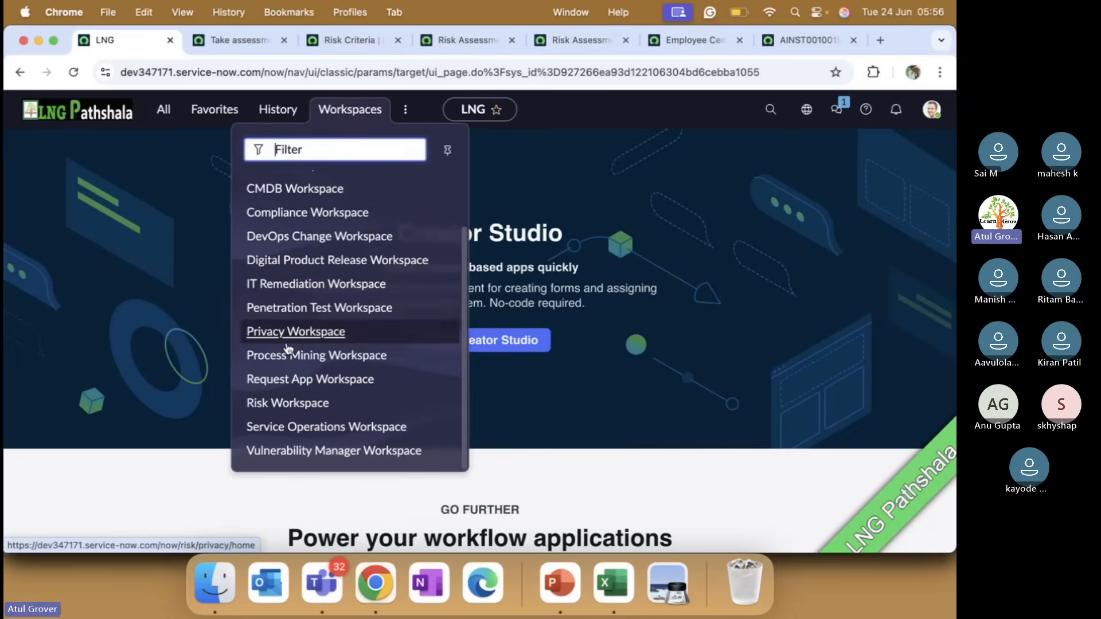
pyautogui.click(270, 404)
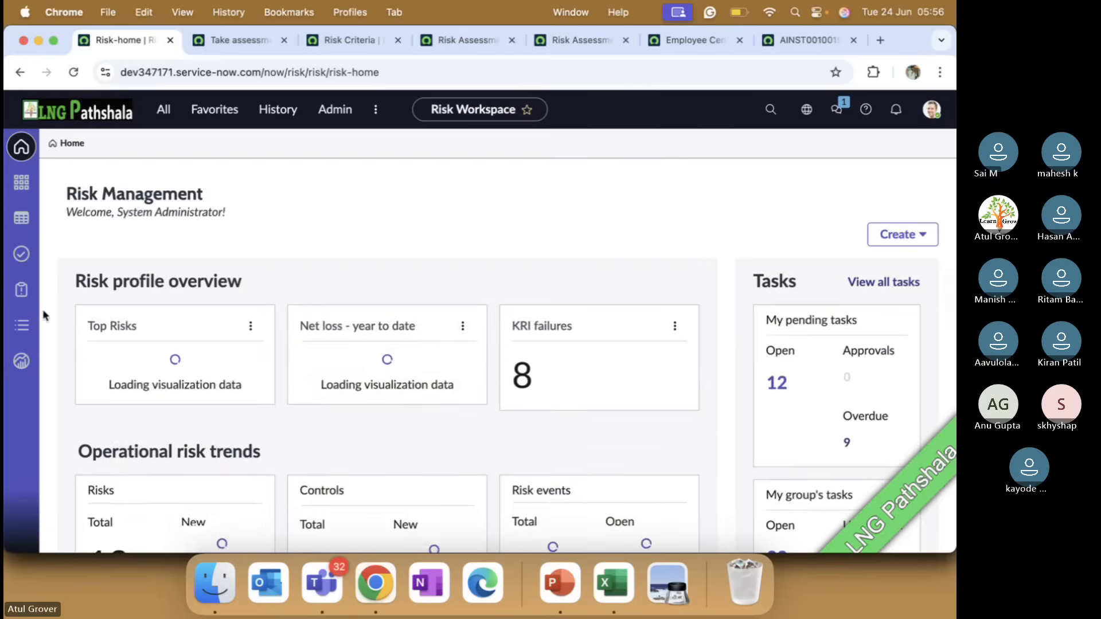
# Open the list of risk indicators in the Risk Workspace
pyautogui.click(21, 325)
pyautogui.scroll(-3, 112, 396)
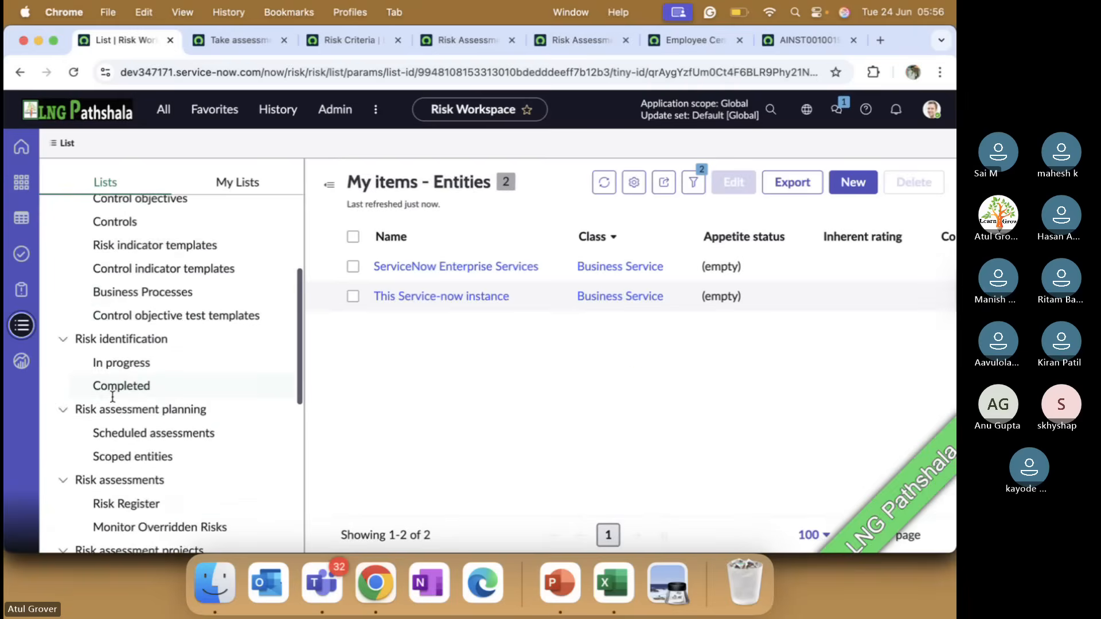
pyautogui.scroll(-8, 113, 396)
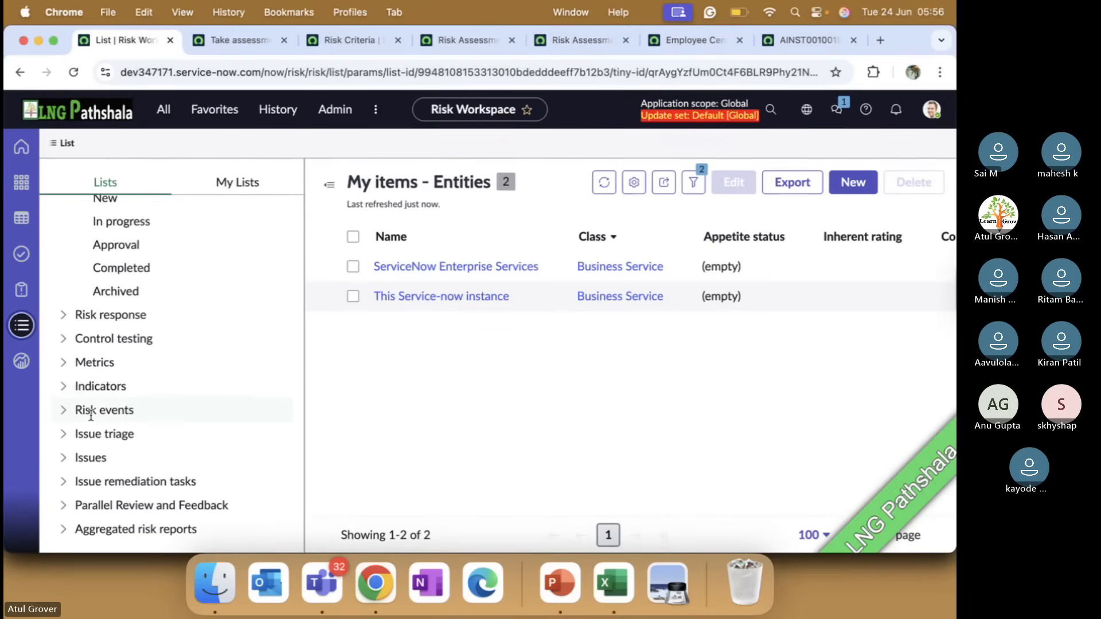
pyautogui.click(63, 388)
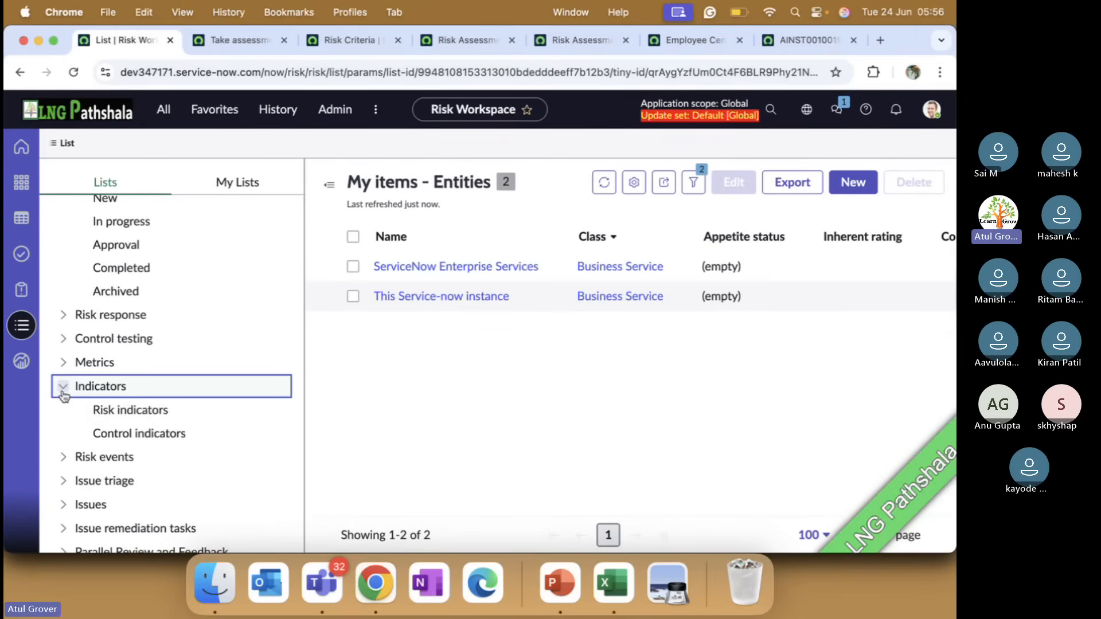
pyautogui.click(100, 410)
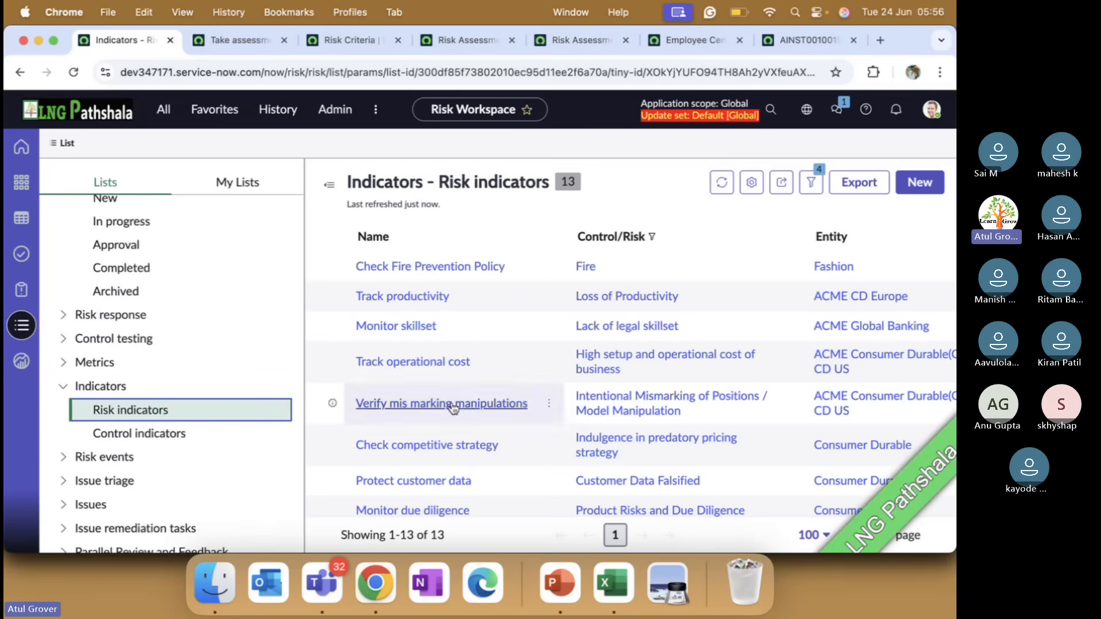
# Open the Track brand image indicator and examine its indicator results
pyautogui.scroll(-1, 394, 428)
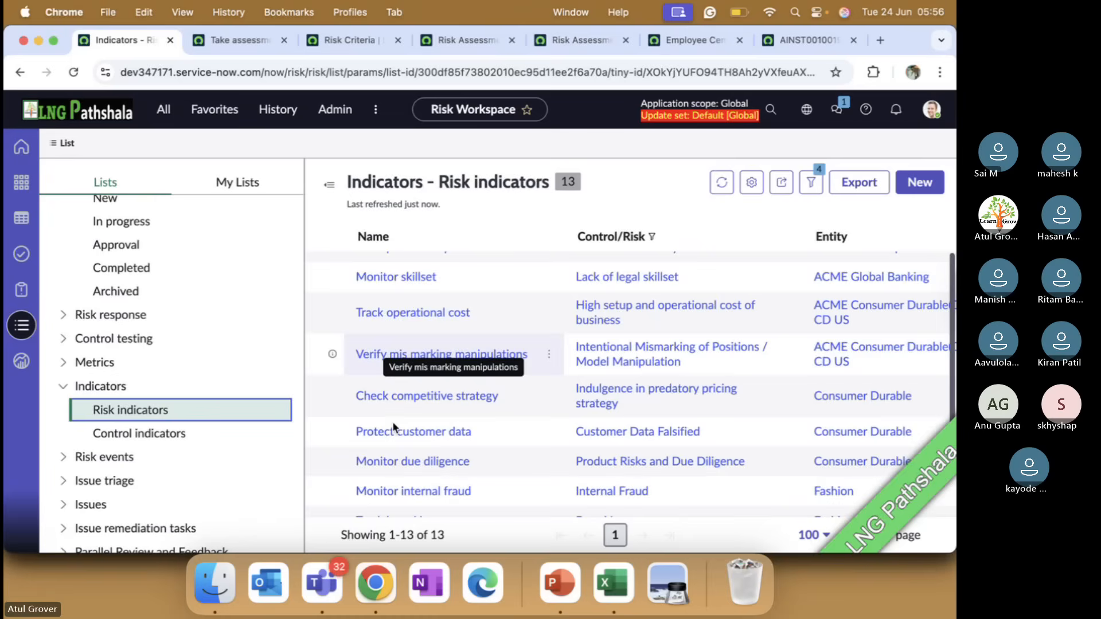
pyautogui.scroll(-2, 394, 428)
pyautogui.click(394, 456)
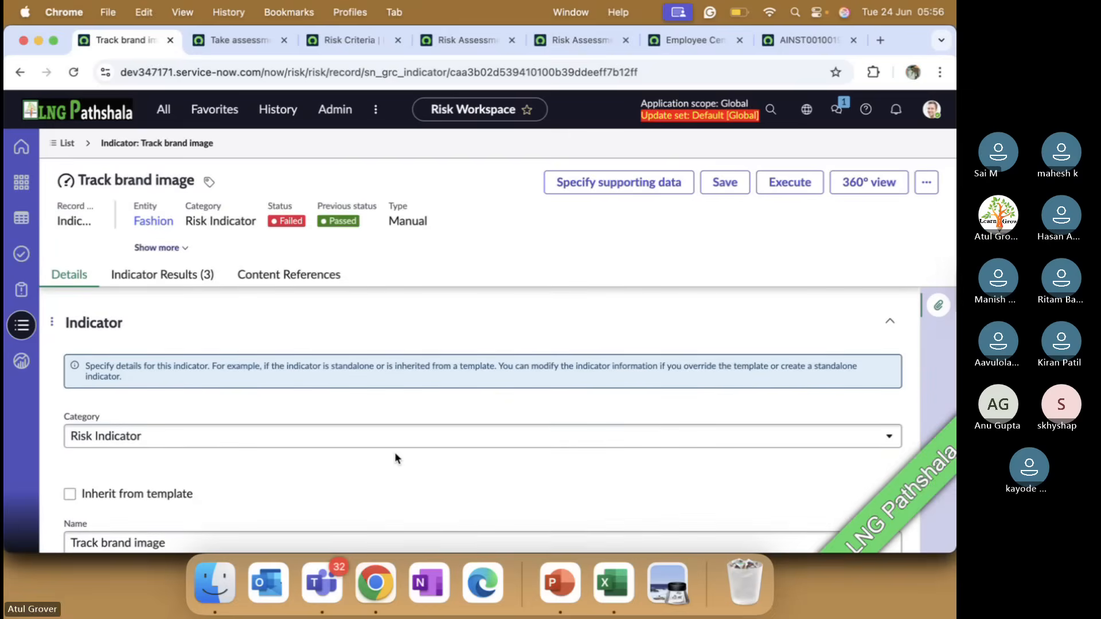
pyautogui.click(173, 277)
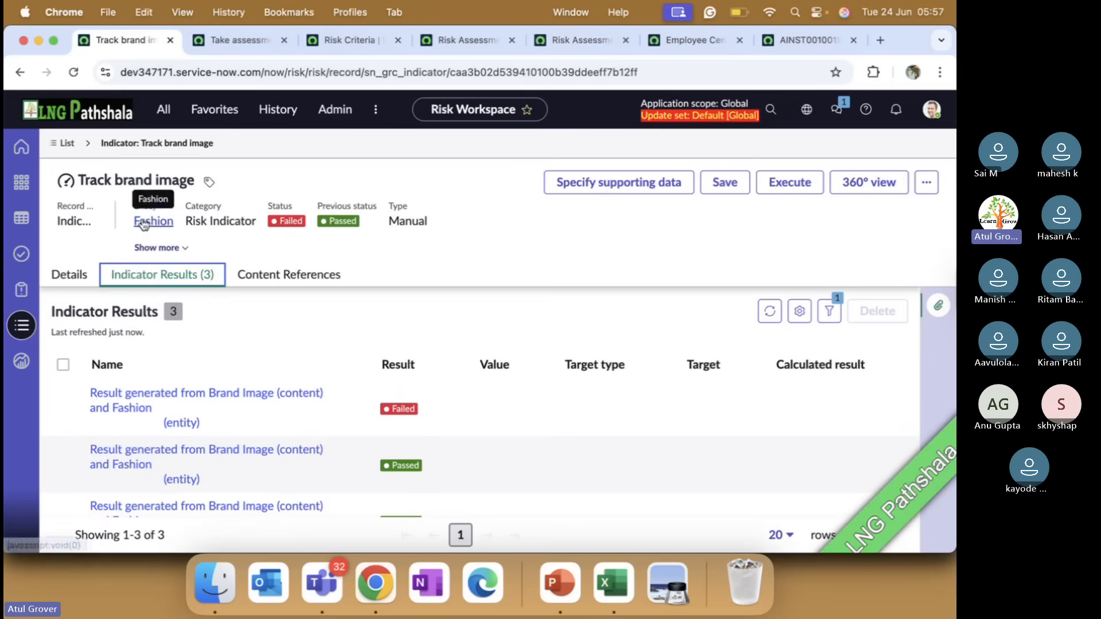
# Return to the risk indicators list and start a new indicator record
pyautogui.click(63, 143)
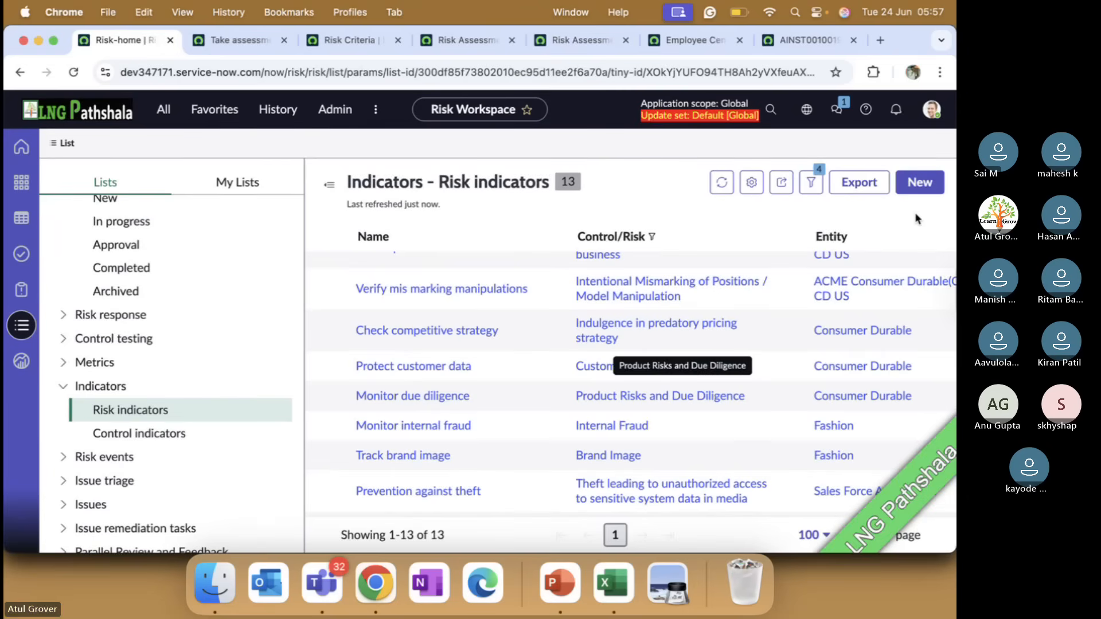
pyautogui.click(918, 182)
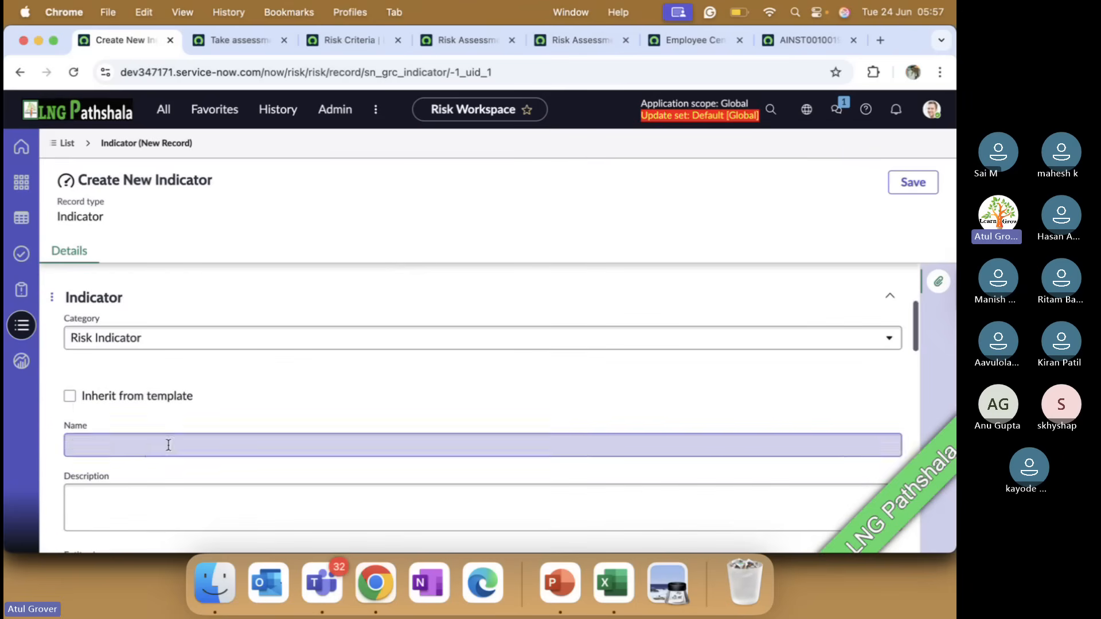
pyautogui.click(85, 398)
pyautogui.click(226, 448)
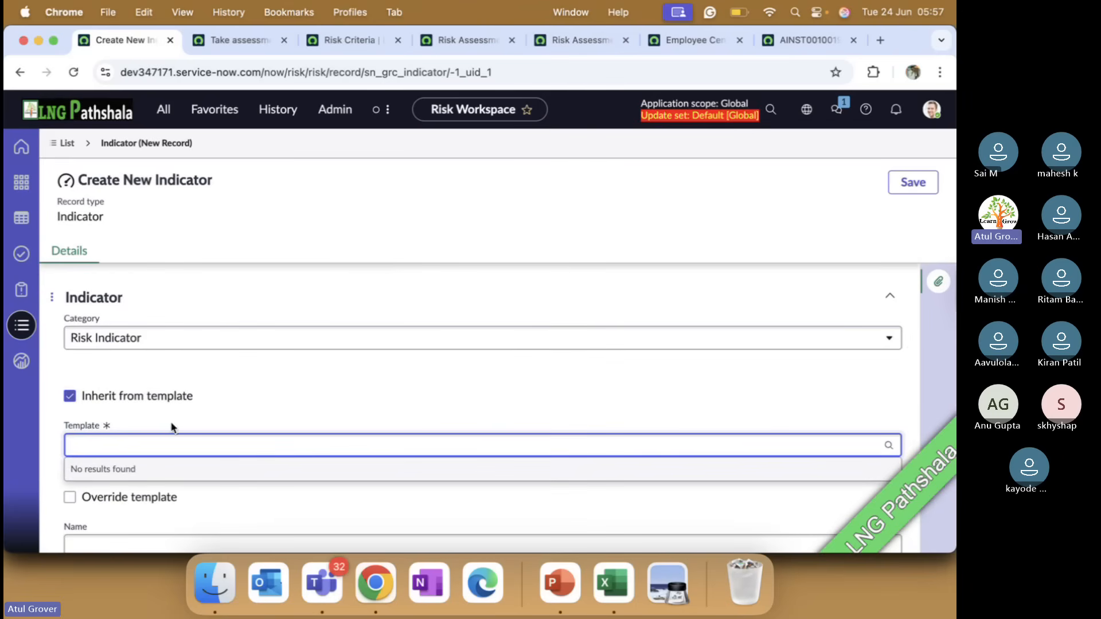
pyautogui.click(184, 397)
# Assign the new indicator to the entity named after the person and link it to the Delay in Joining Class risk
pyautogui.scroll(-5, 245, 391)
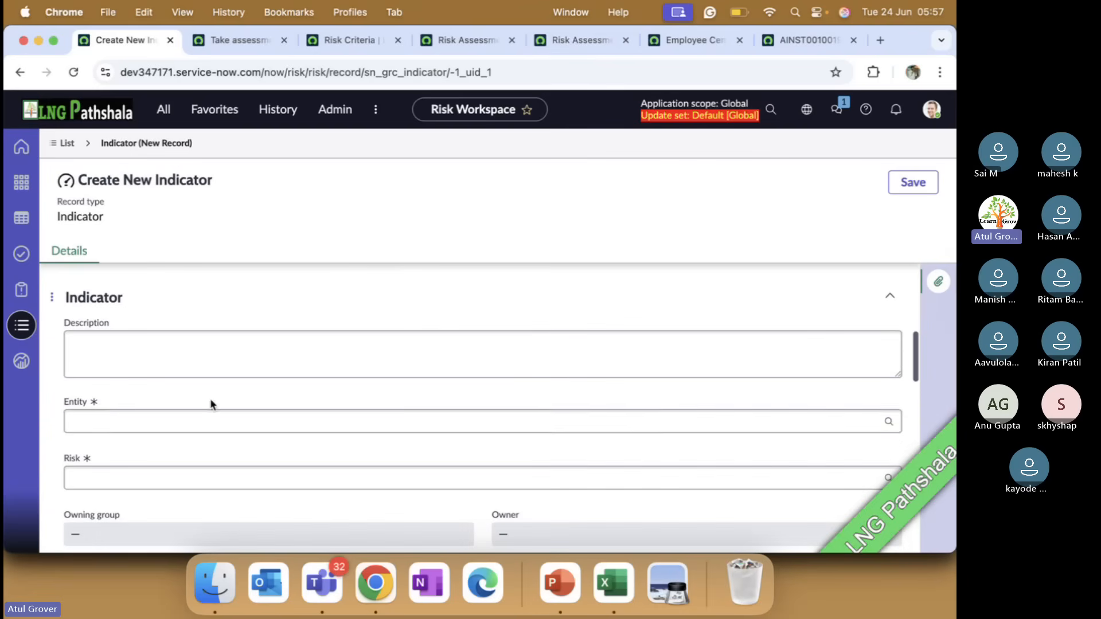
pyautogui.click(130, 419)
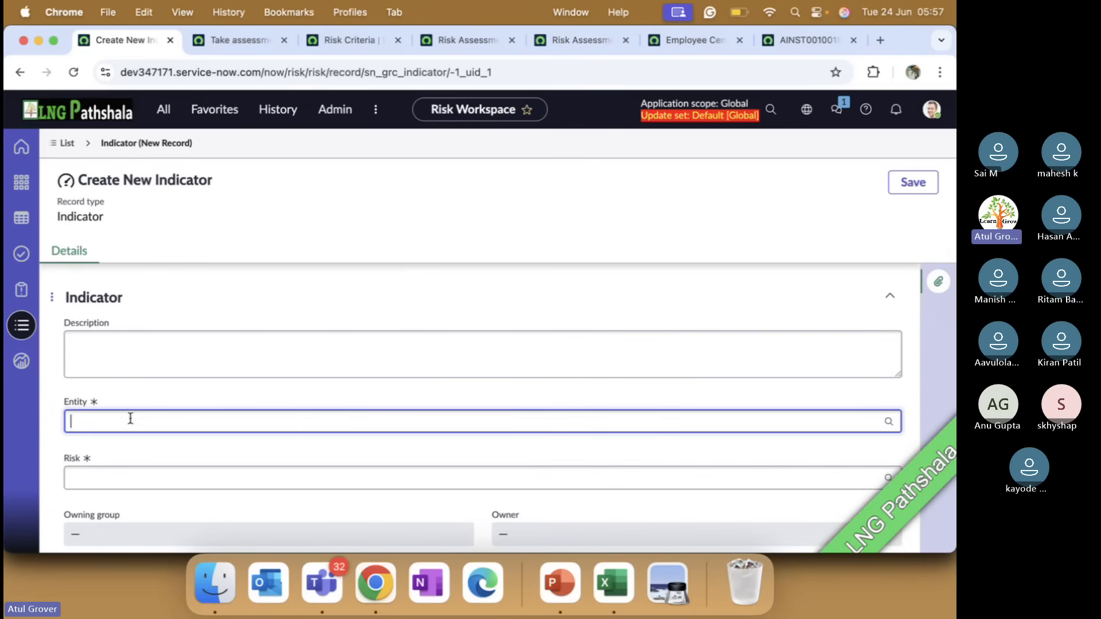
pyautogui.write('Jame')
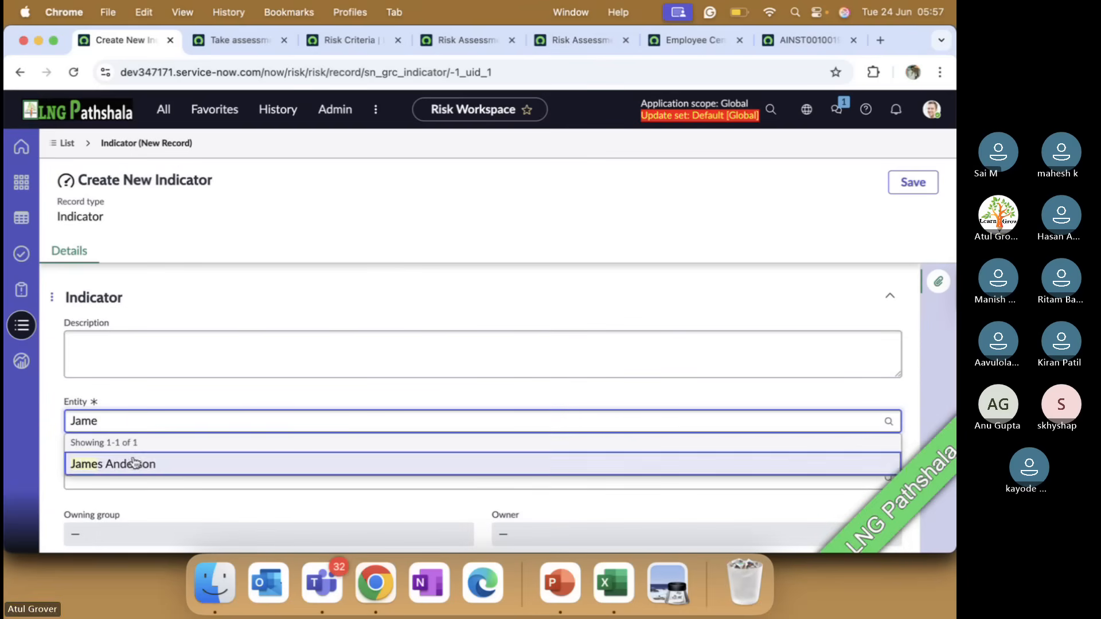
pyautogui.click(132, 462)
pyautogui.click(158, 476)
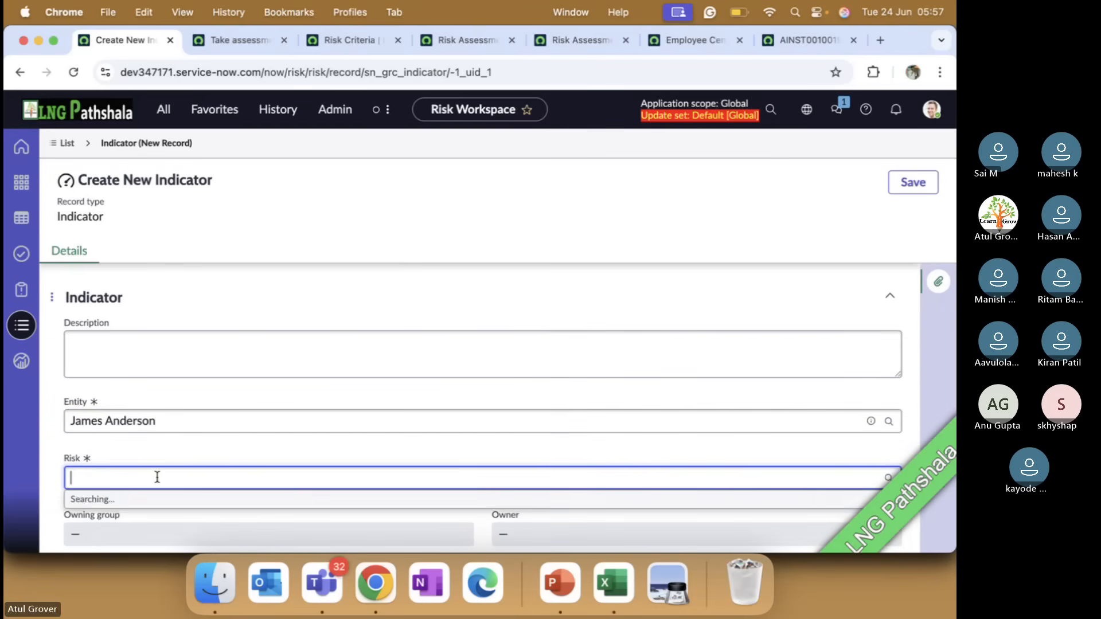
pyautogui.click(156, 520)
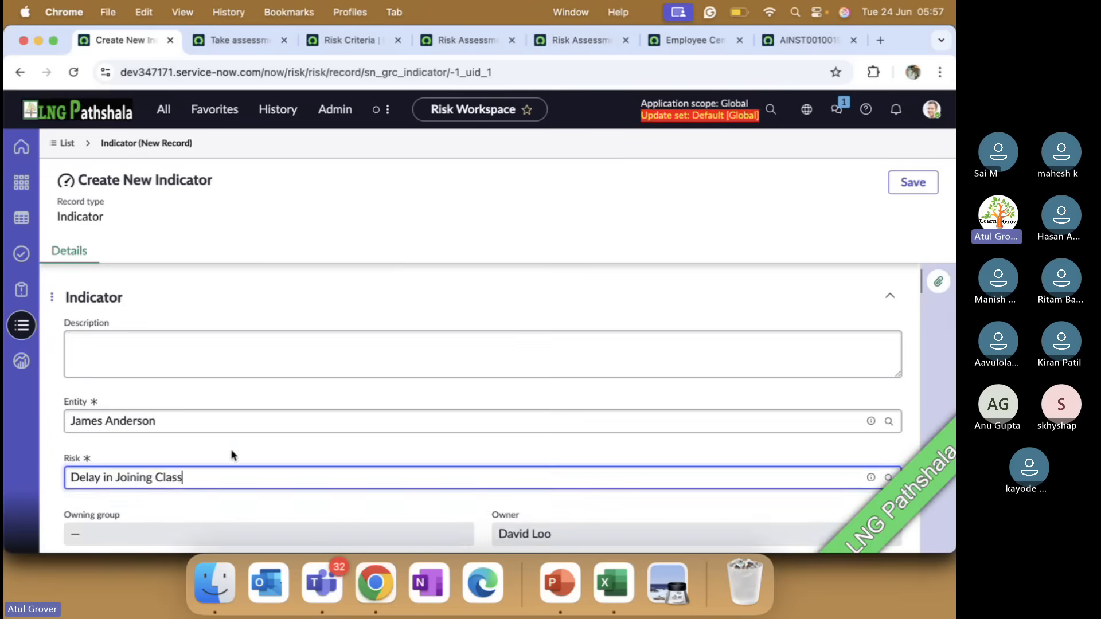
# Keep the indicator's collection method as Manual and set its target type to Percentage
pyautogui.scroll(-5, 230, 455)
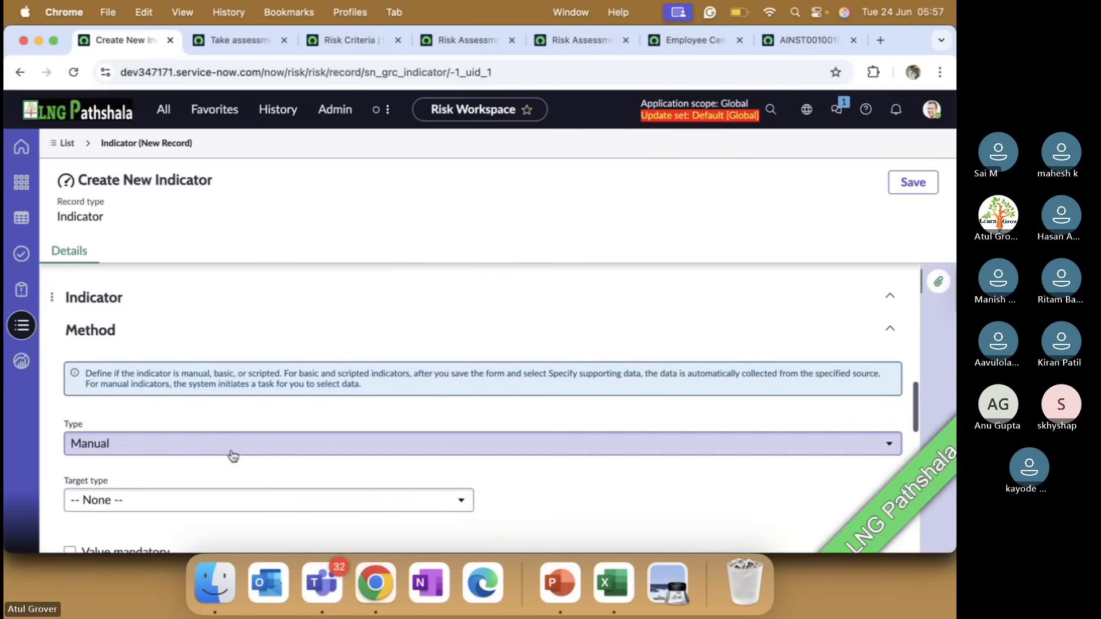
pyautogui.click(218, 452)
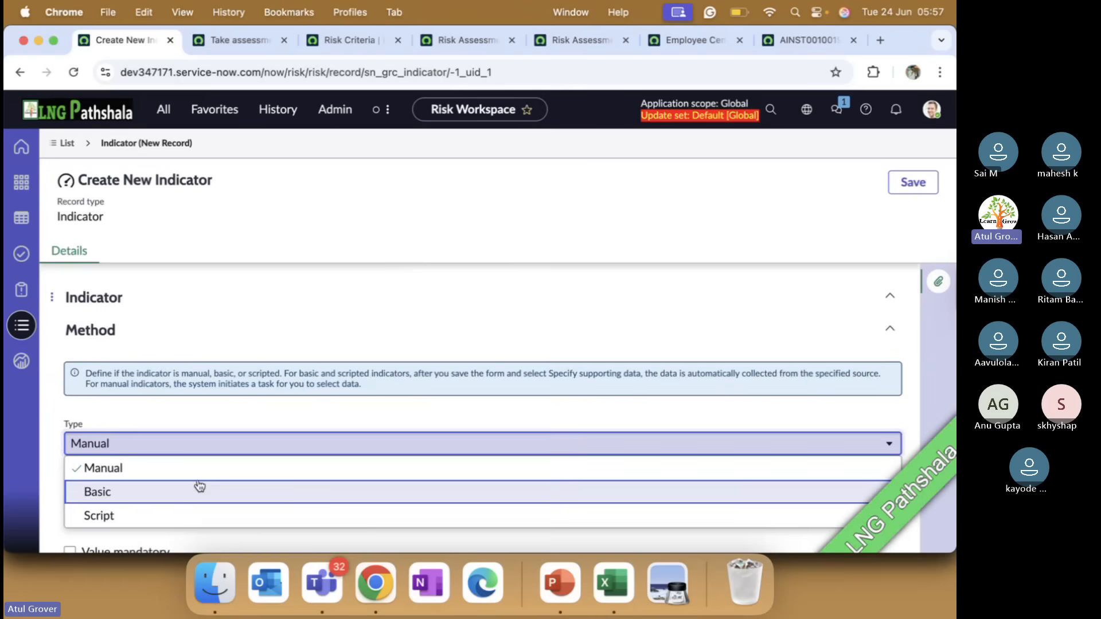
pyautogui.click(184, 469)
pyautogui.scroll(-1, 234, 460)
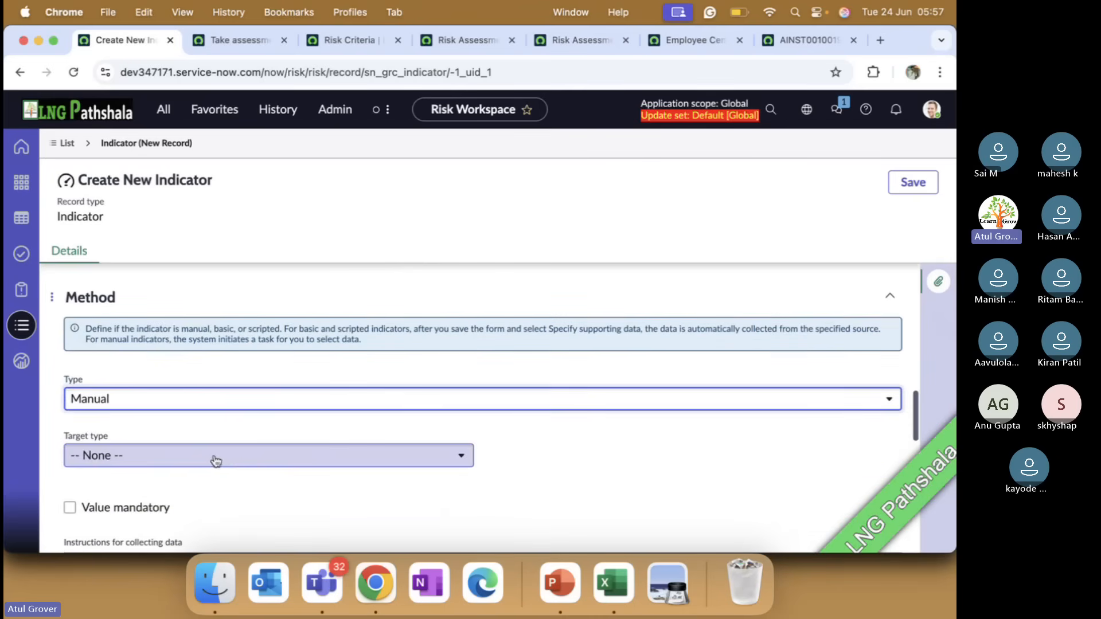
pyautogui.click(217, 459)
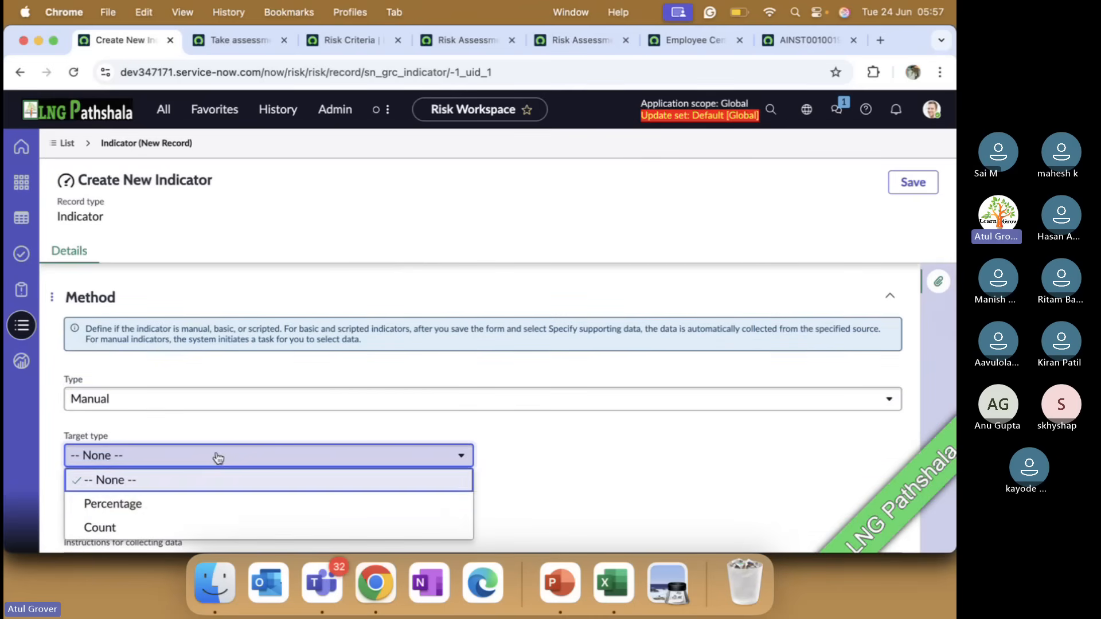
pyautogui.click(175, 505)
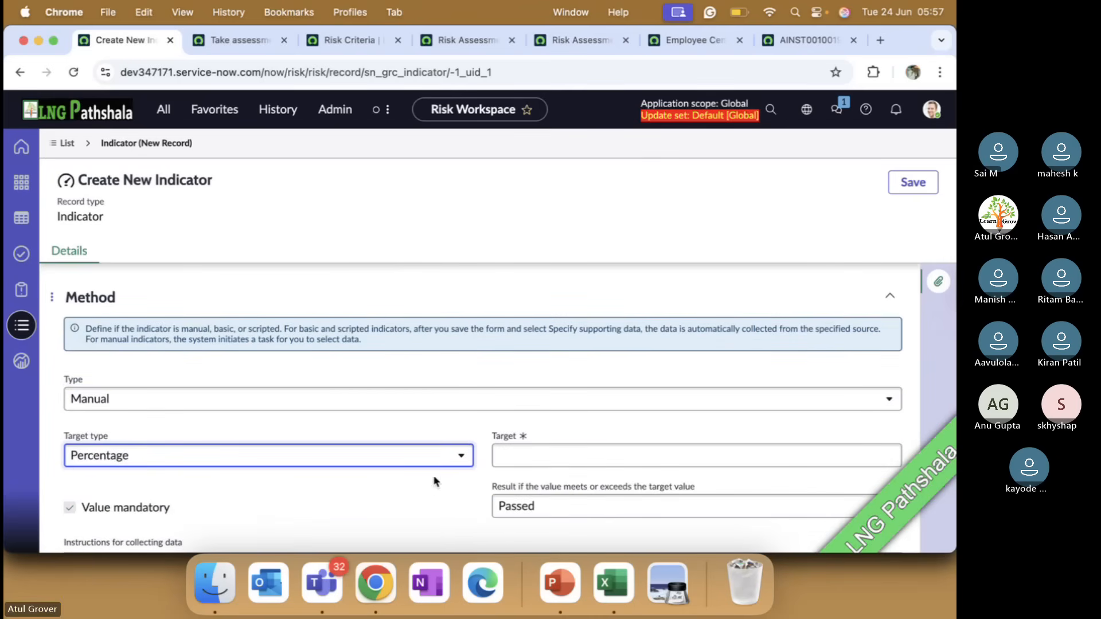
# Set the new indicator's target percentage to 10
pyautogui.click(519, 455)
pyautogui.write('10')
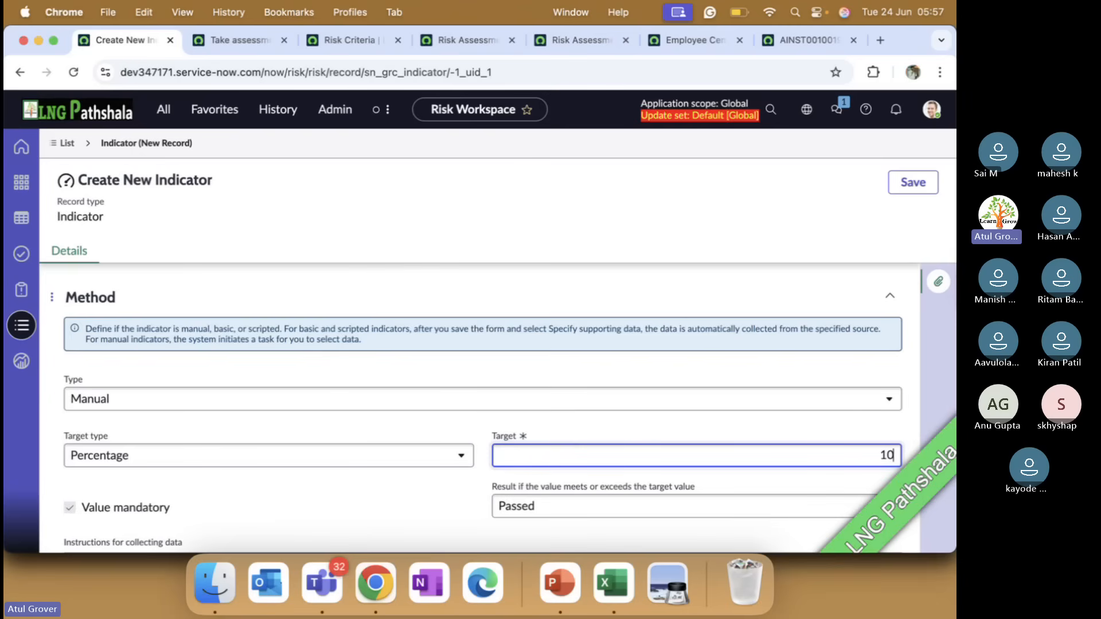
pyautogui.scroll(-4, 575, 487)
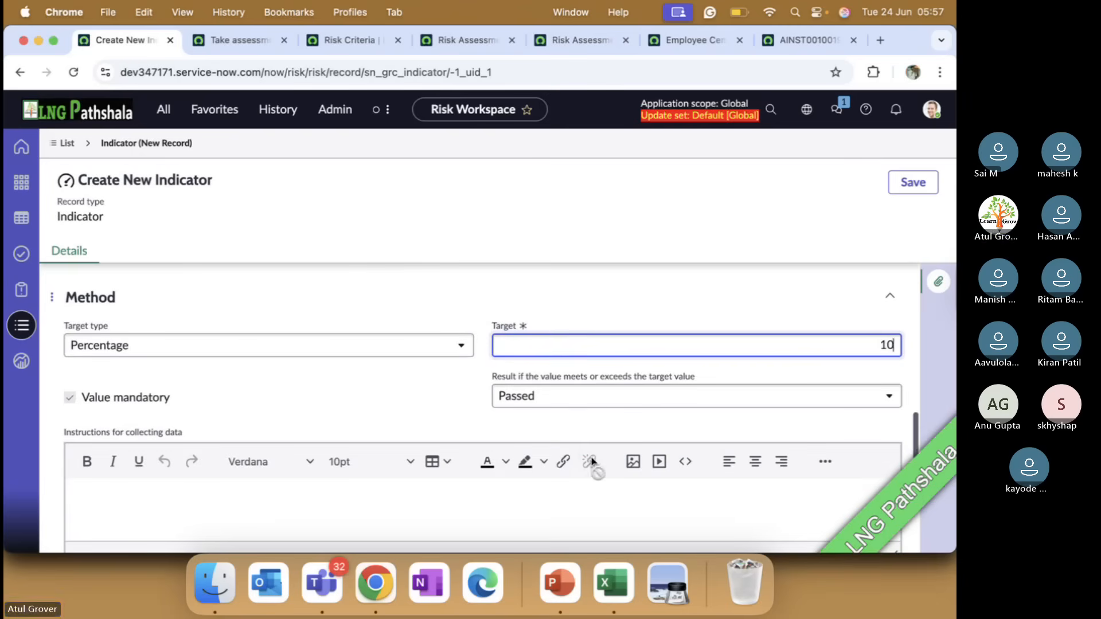
# Set the indicator's due date duration to 12 days in the schedule and save the record
pyautogui.scroll(-5, 302, 425)
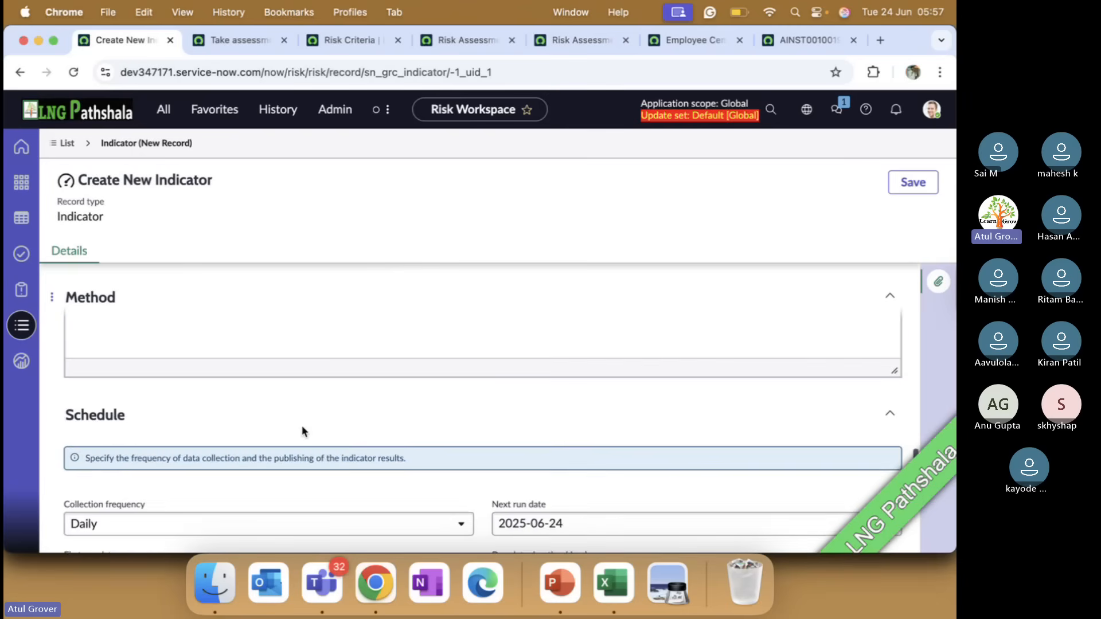
pyautogui.scroll(-5, 302, 426)
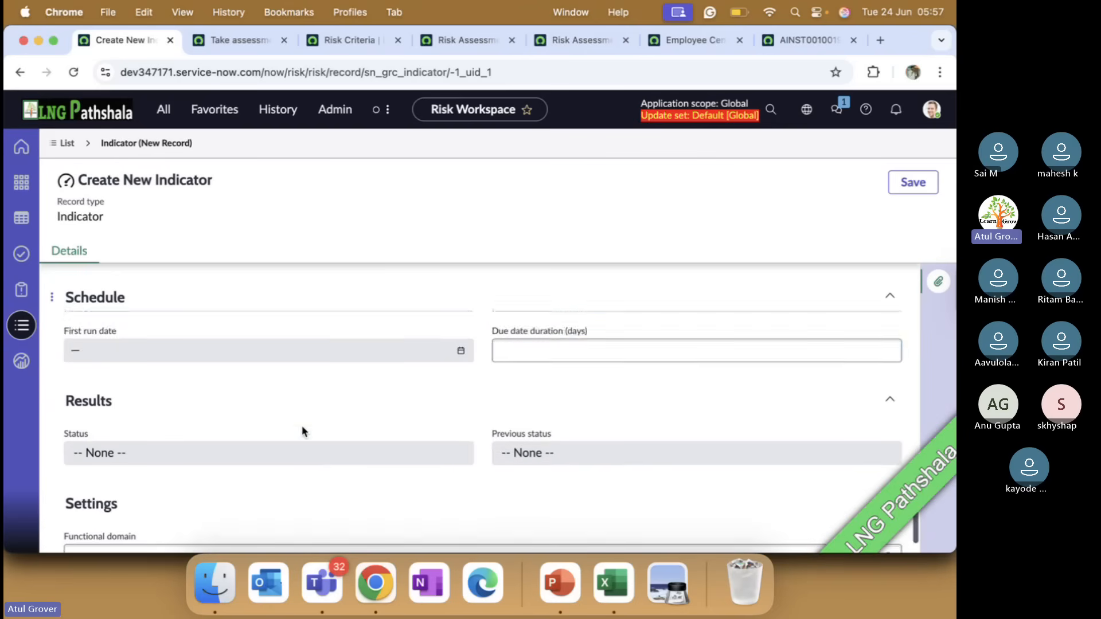
pyautogui.click(543, 327)
pyautogui.write('1')
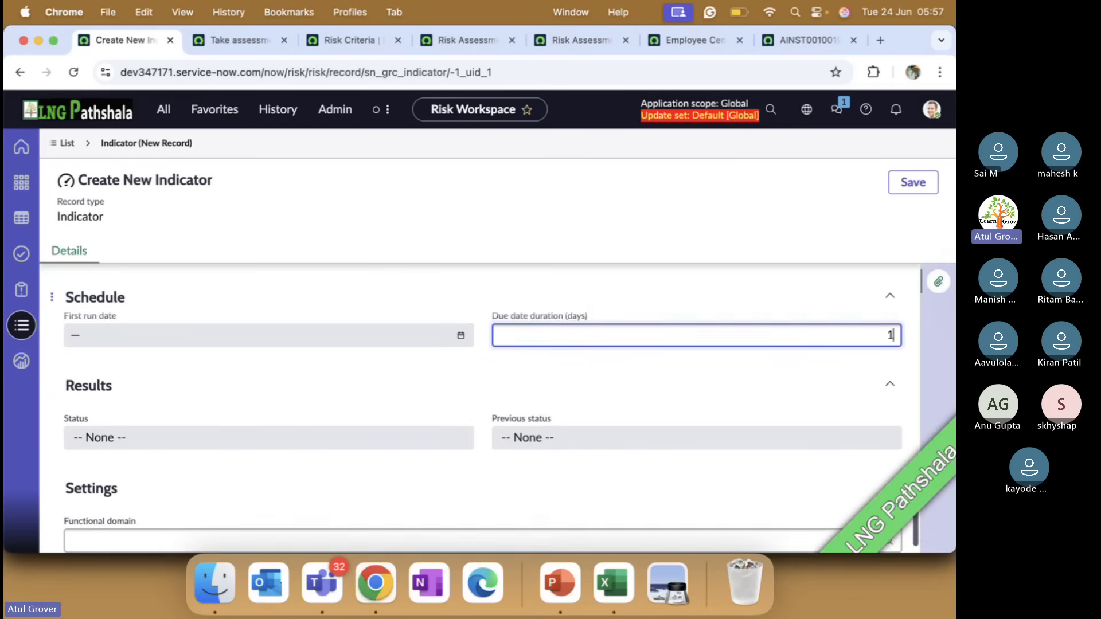
pyautogui.write('2')
pyautogui.scroll(-1, 635, 305)
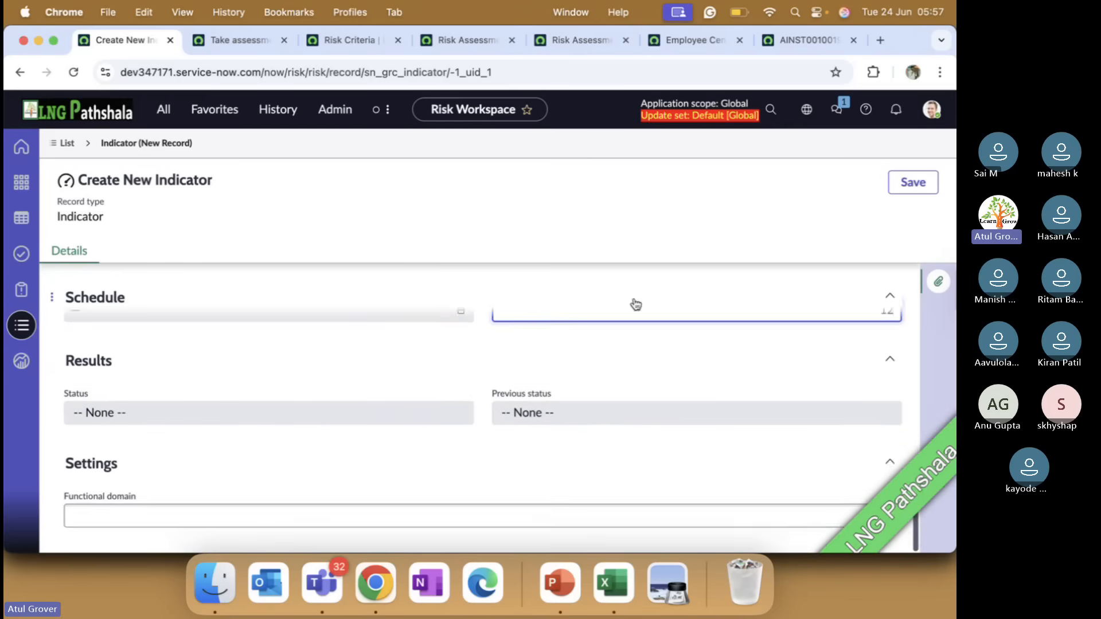
pyautogui.click(913, 183)
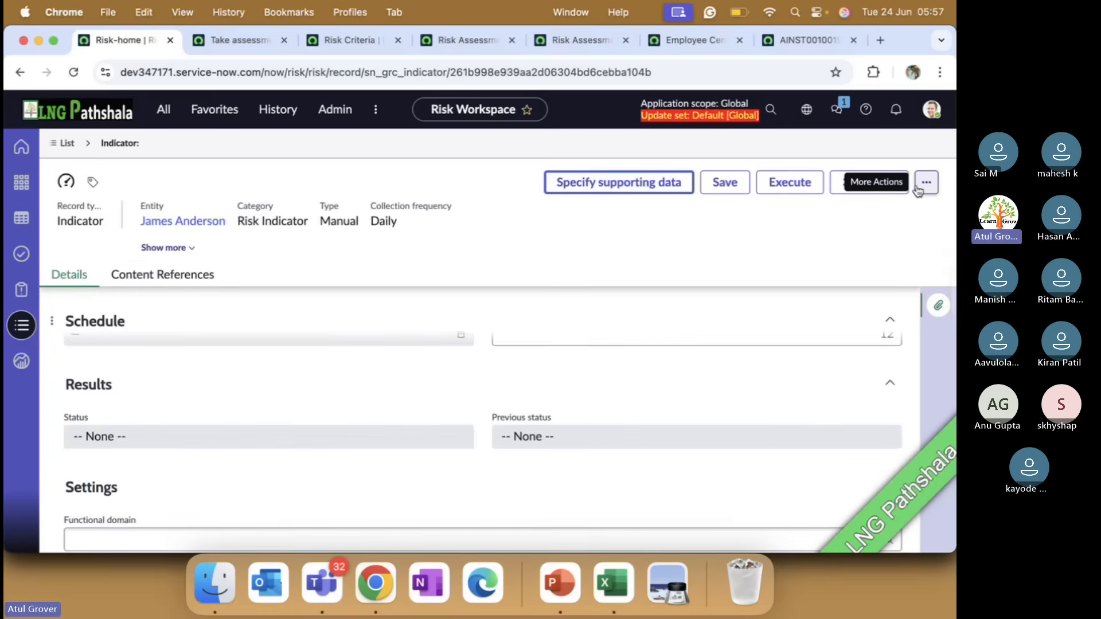
# Execute the saved indicator, reload its record and open the indicator task generated for it
pyautogui.click(784, 182)
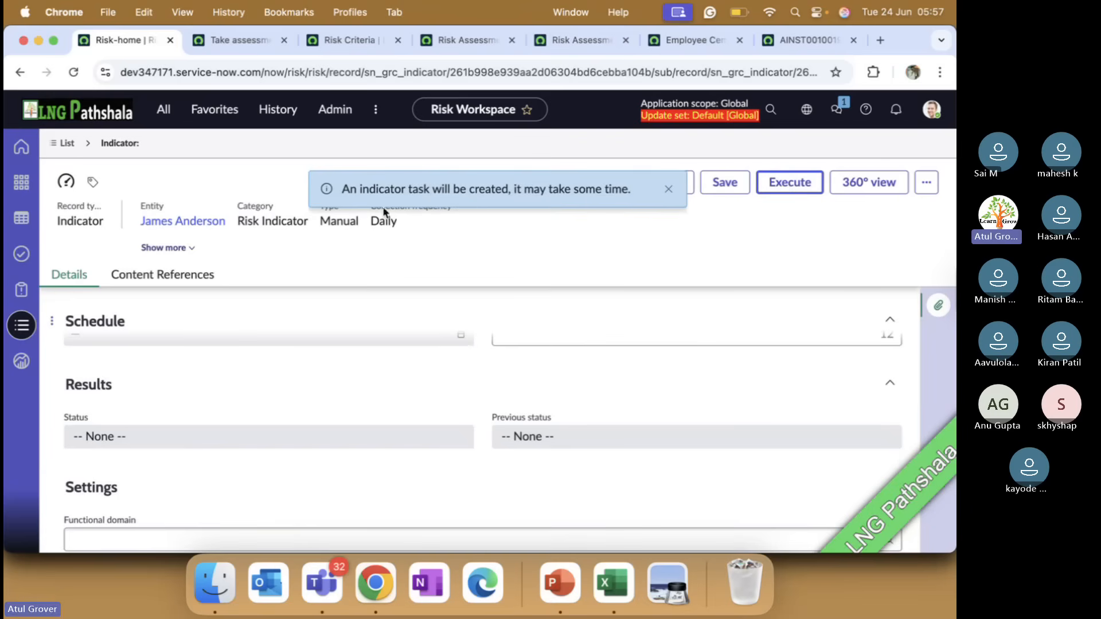
pyautogui.click(668, 189)
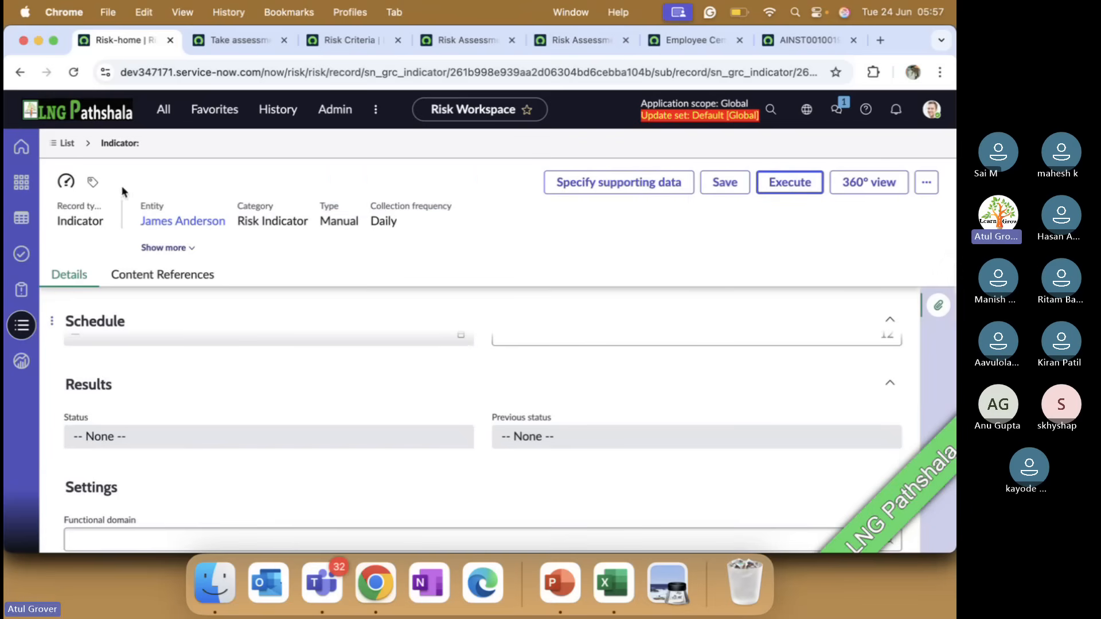
pyautogui.click(75, 71)
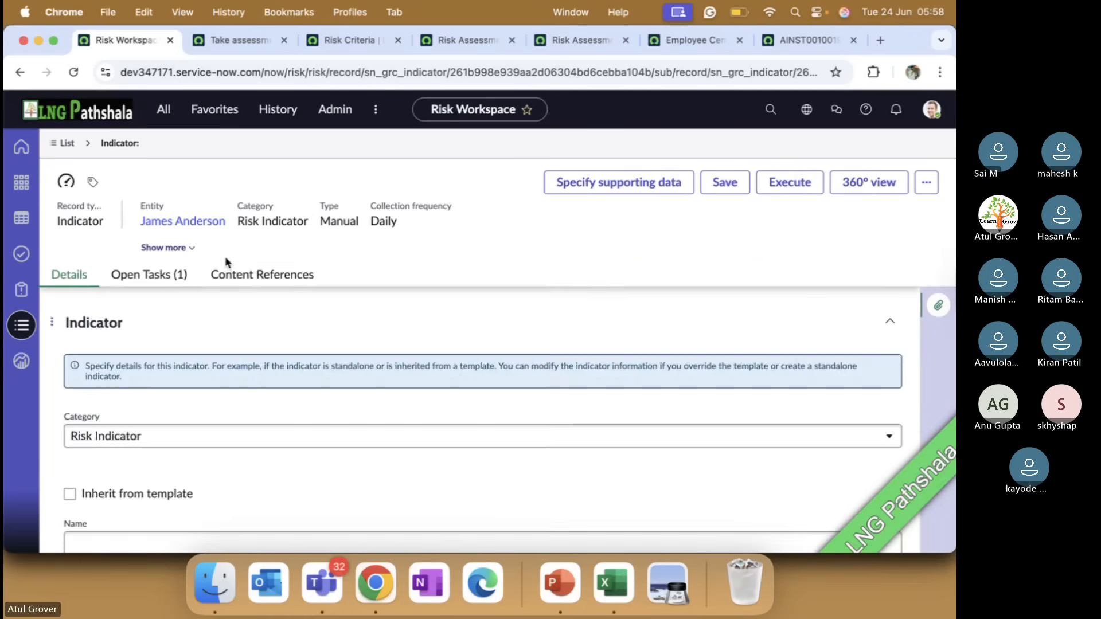
pyautogui.click(151, 275)
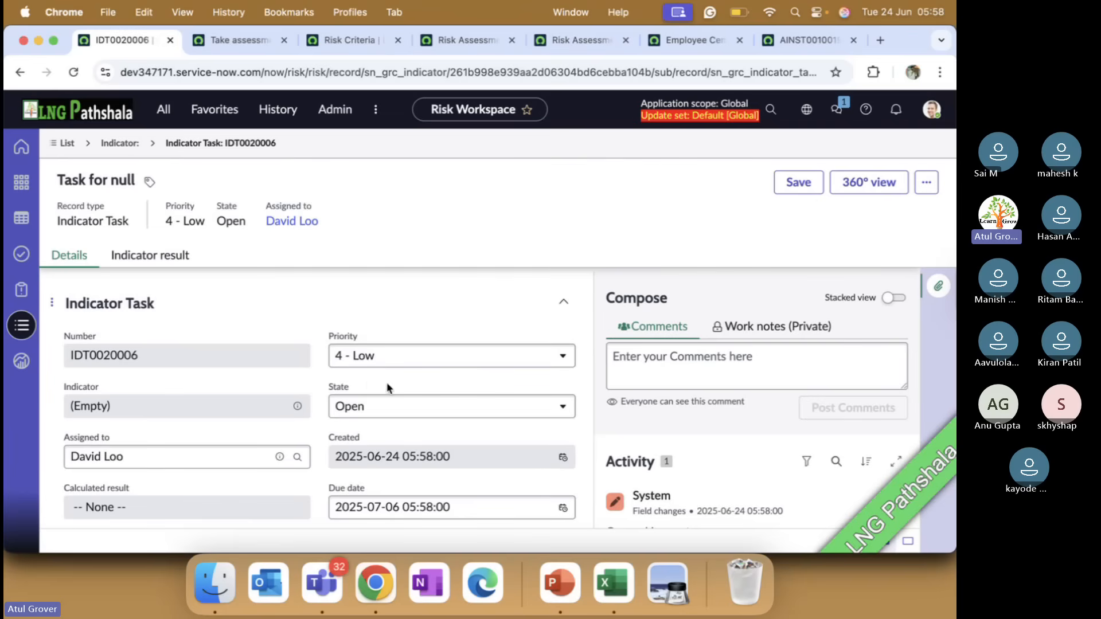
# Impersonate the user to whom the indicator task is assigned
pyautogui.click(931, 109)
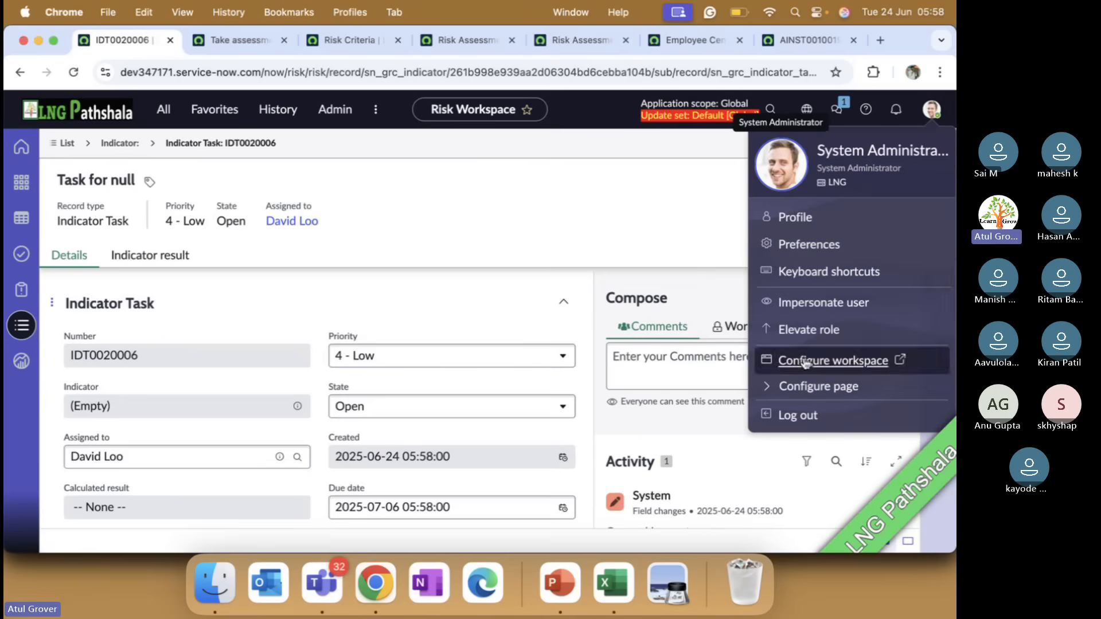
pyautogui.click(809, 302)
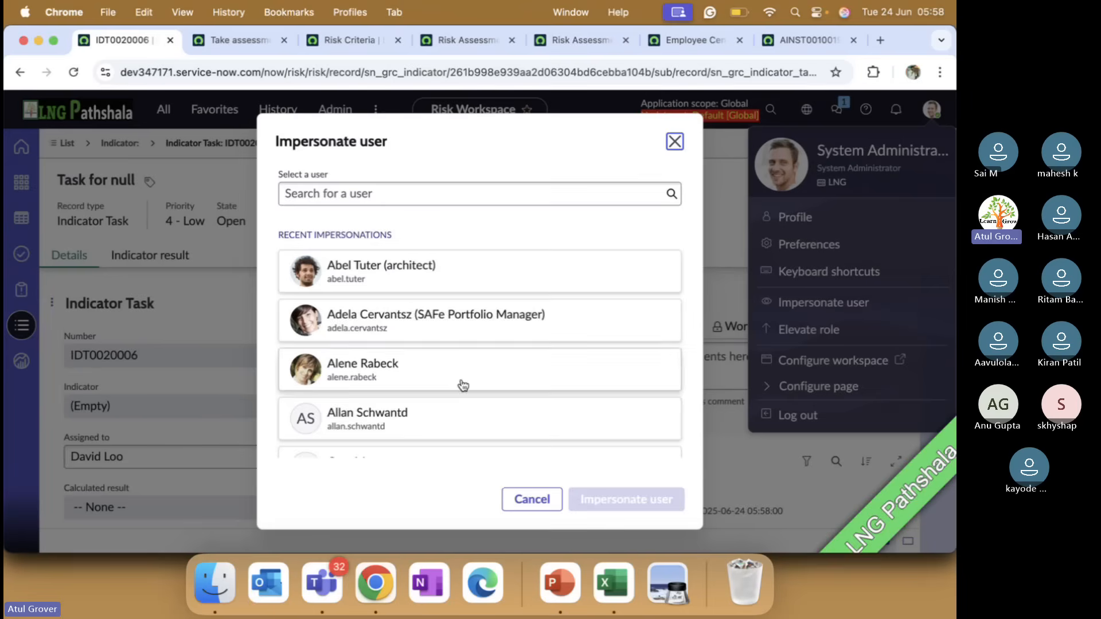
pyautogui.scroll(-3, 463, 385)
pyautogui.click(350, 438)
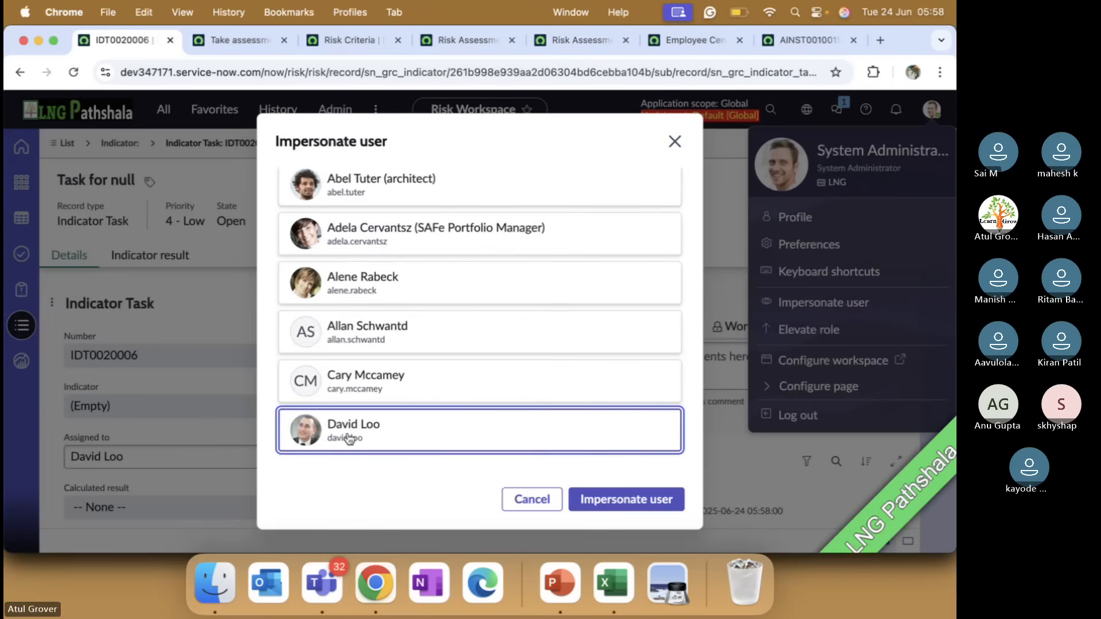
pyautogui.click(613, 500)
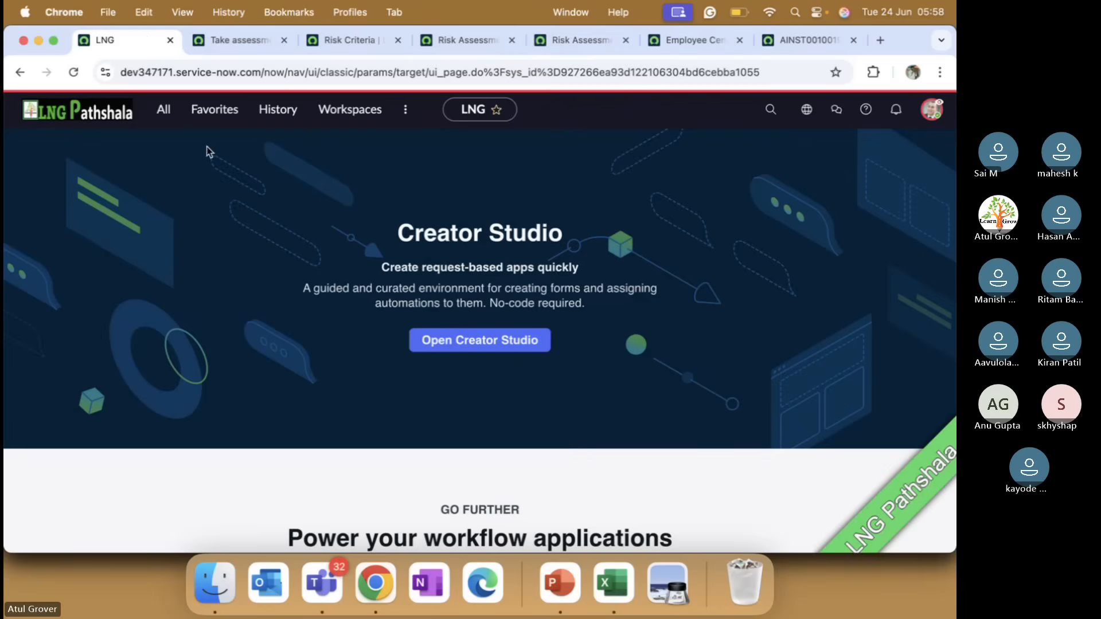
# Go to the Risk Workspace and open the Task for null indicator task from the pending tasks
pyautogui.click(347, 112)
pyautogui.scroll(-2, 317, 357)
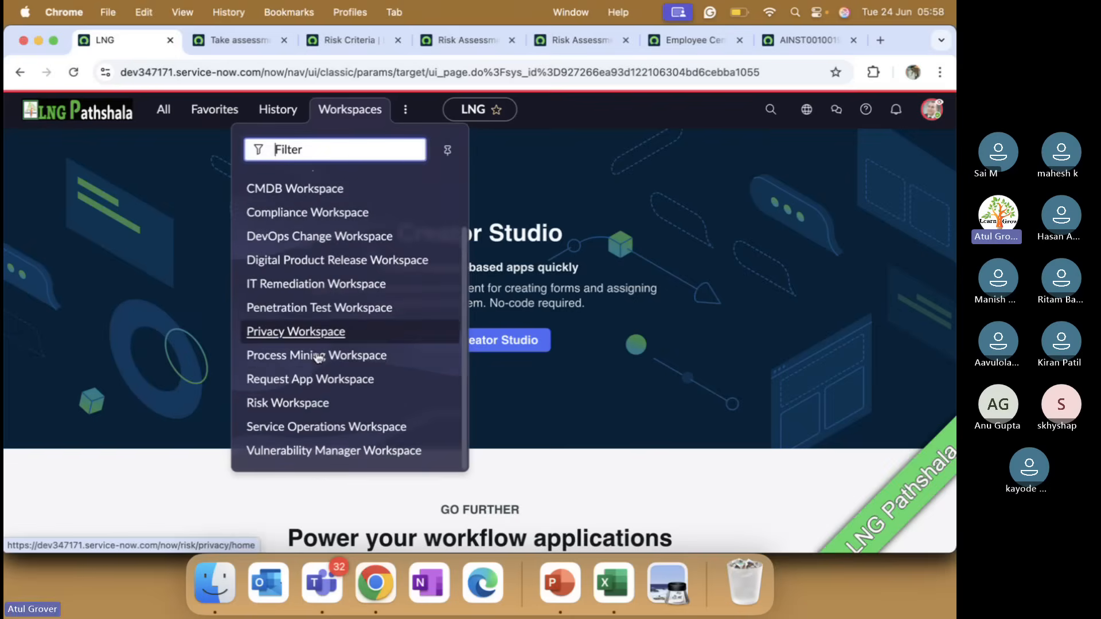
pyautogui.click(292, 404)
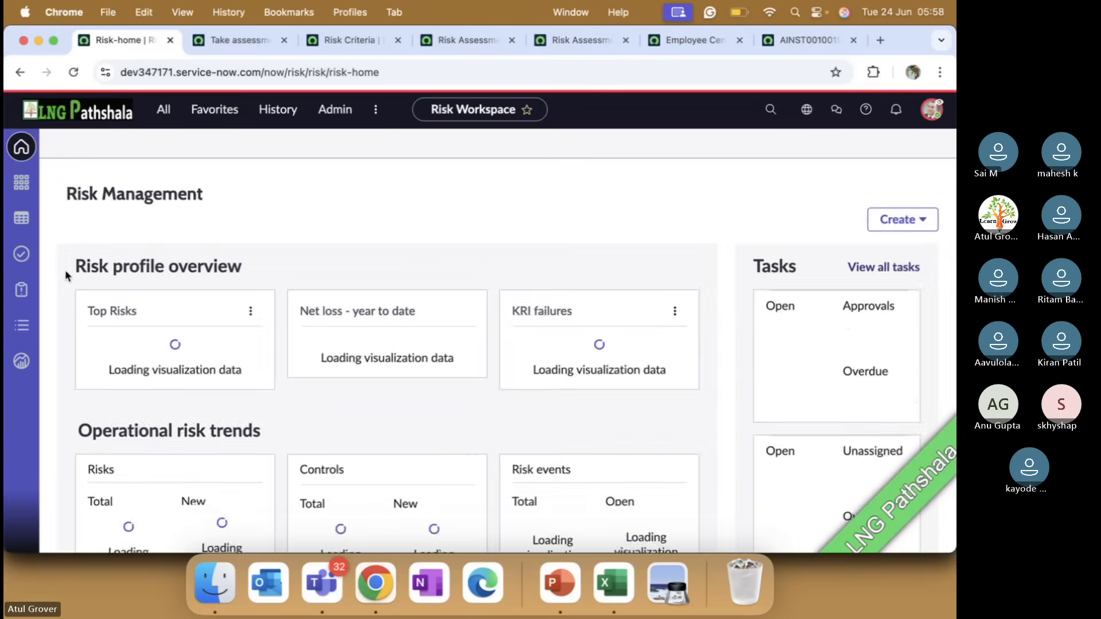
pyautogui.click(22, 254)
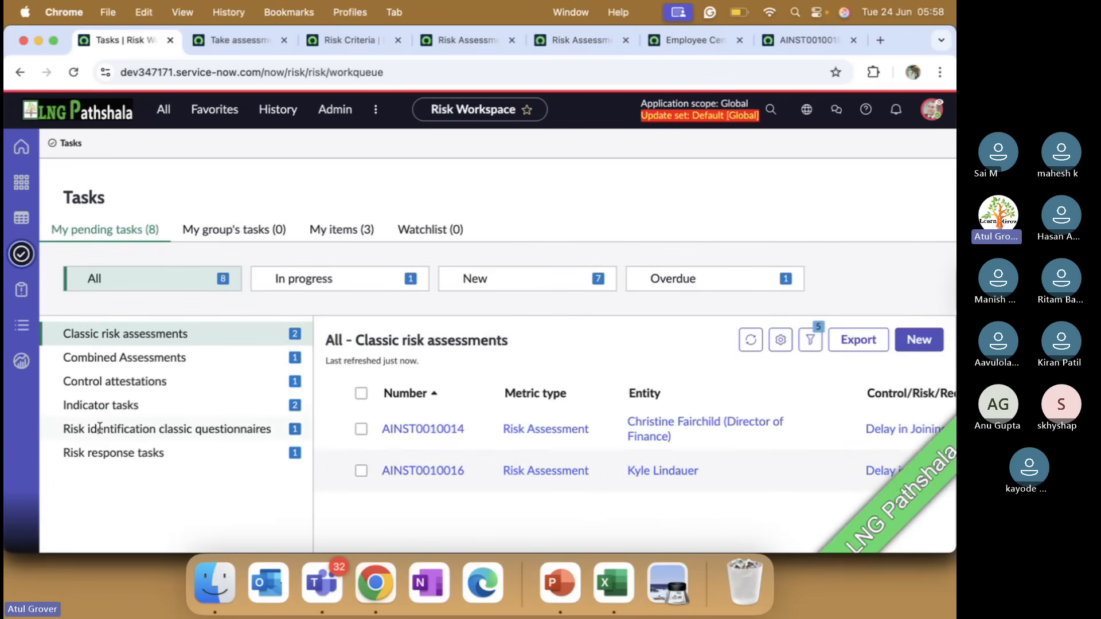
pyautogui.click(119, 406)
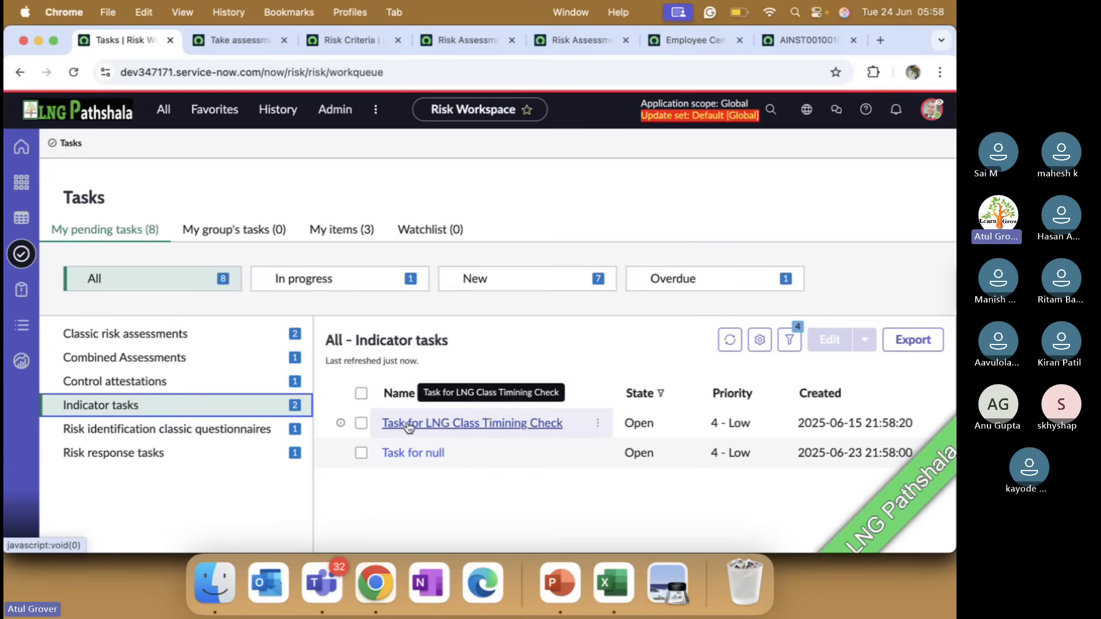
pyautogui.click(411, 454)
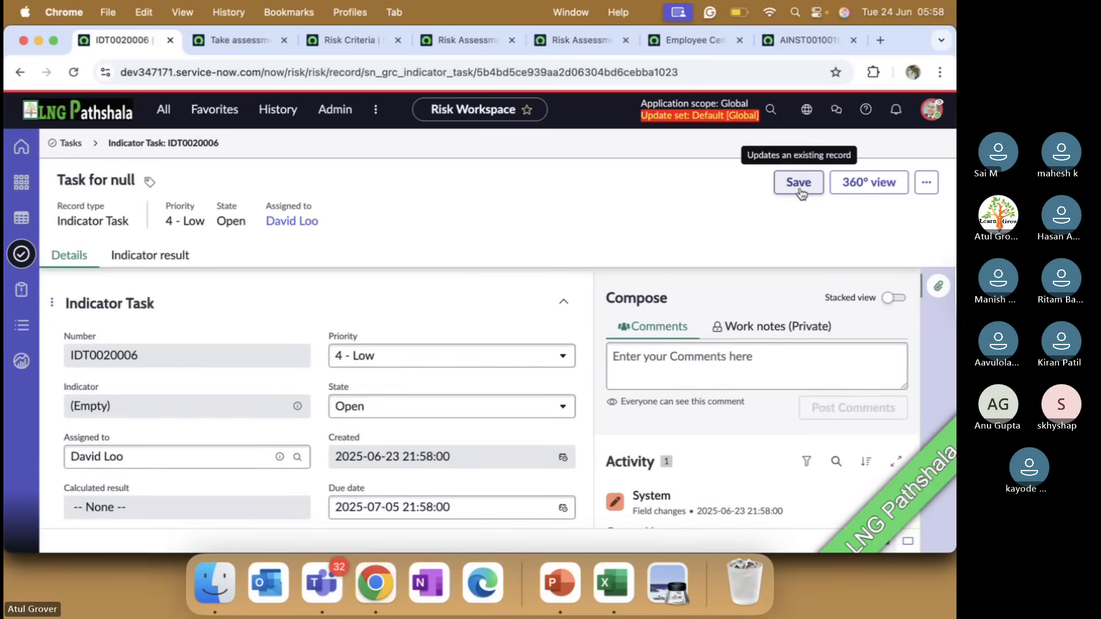
pyautogui.click(801, 191)
# Record the indicator task's result as Passed with a value of 10 and save it
pyautogui.scroll(-2, 359, 390)
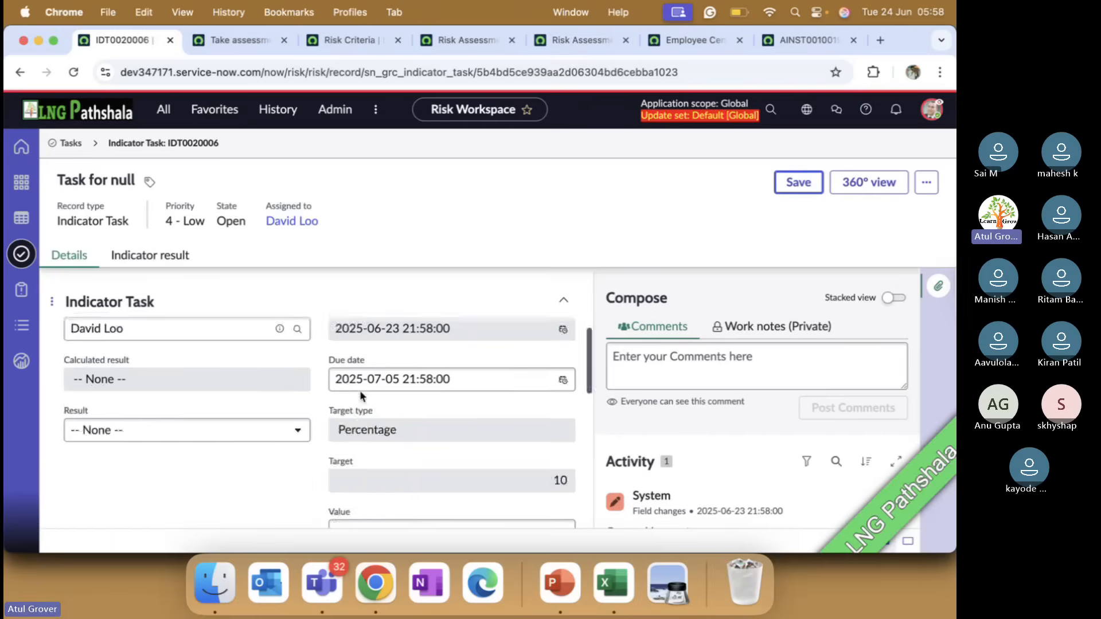
pyautogui.scroll(-1, 360, 390)
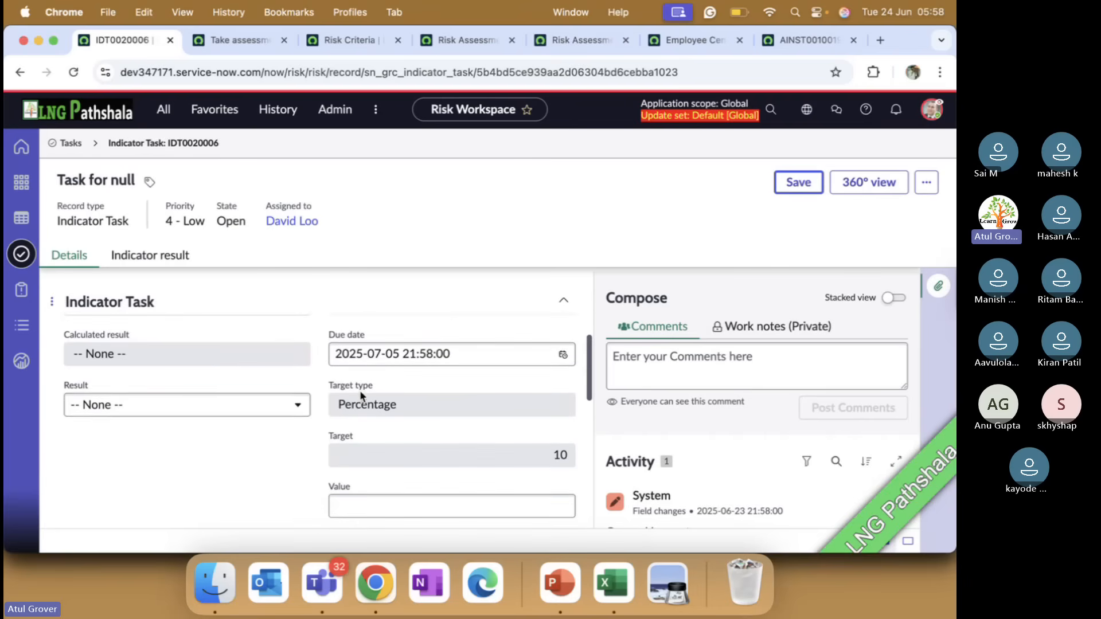
pyautogui.click(246, 408)
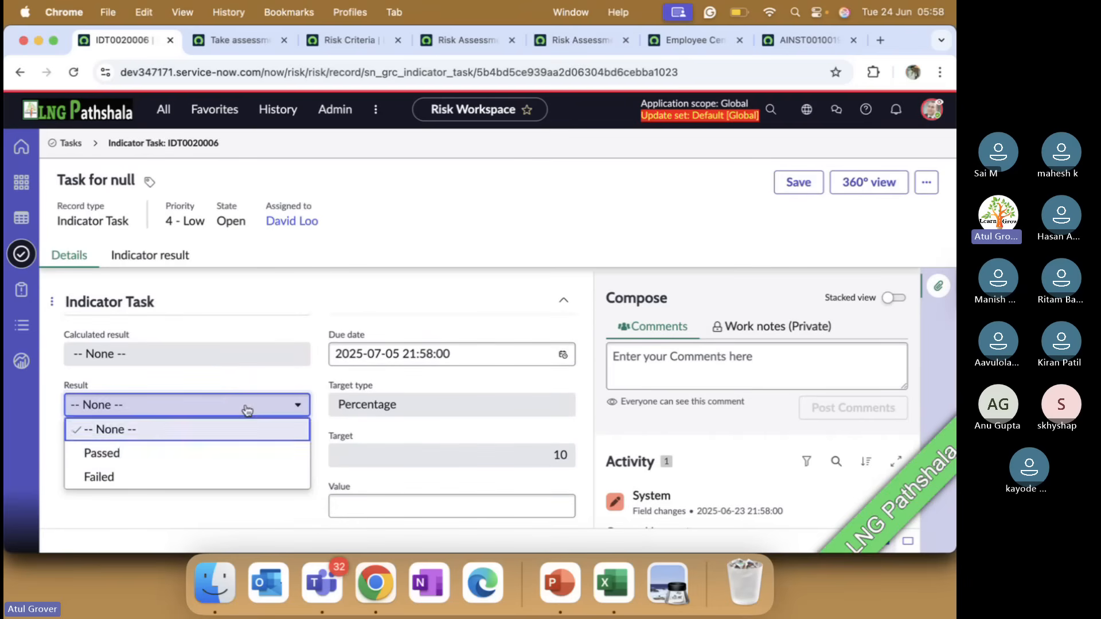
pyautogui.click(166, 457)
pyautogui.click(409, 510)
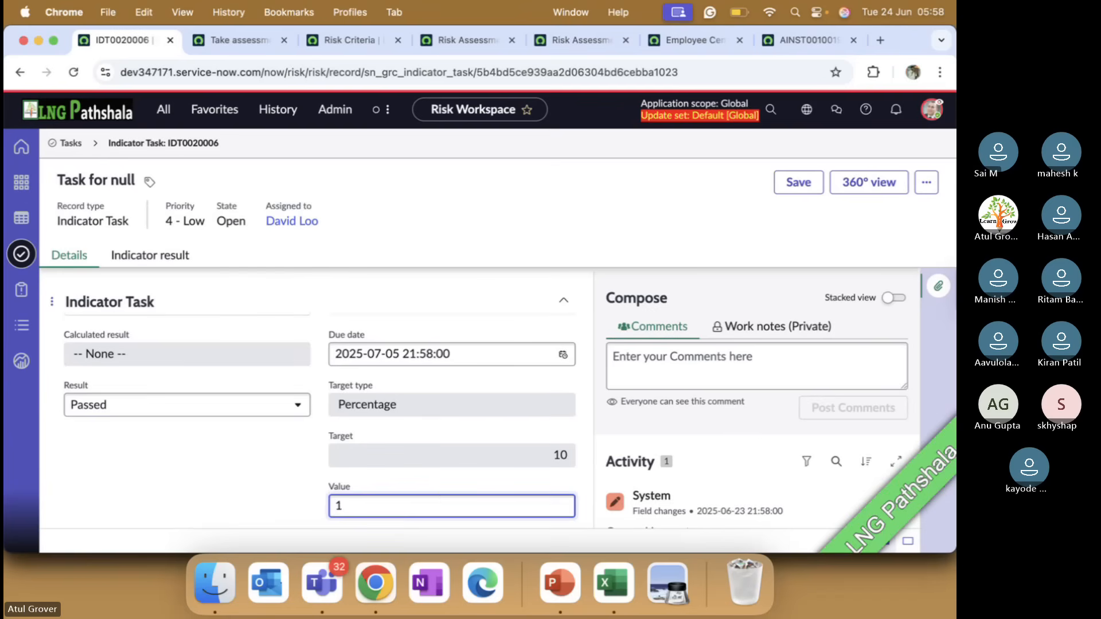
pyautogui.scroll(-5, 435, 477)
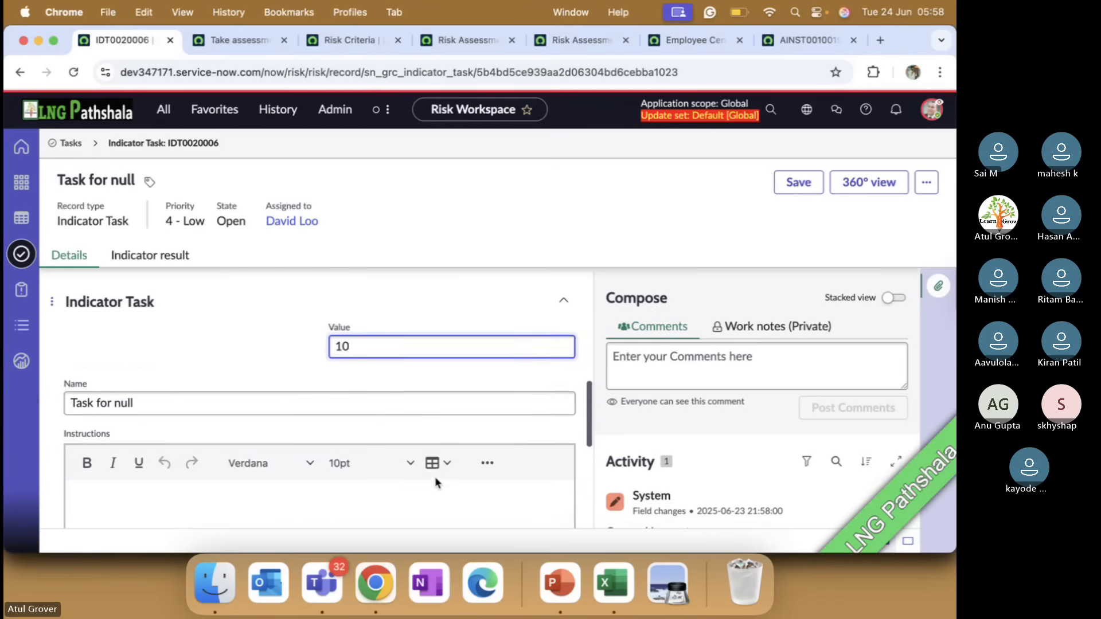
pyautogui.scroll(-5, 397, 423)
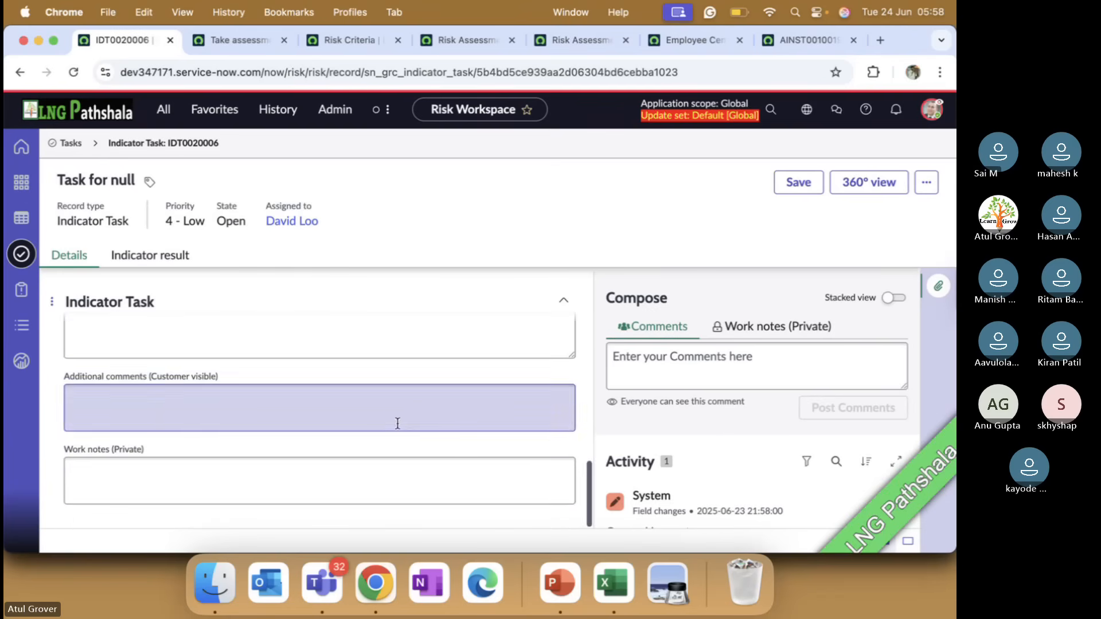
pyautogui.click(798, 182)
# Change the indicator task's state to Closed and save the record
pyautogui.click(926, 189)
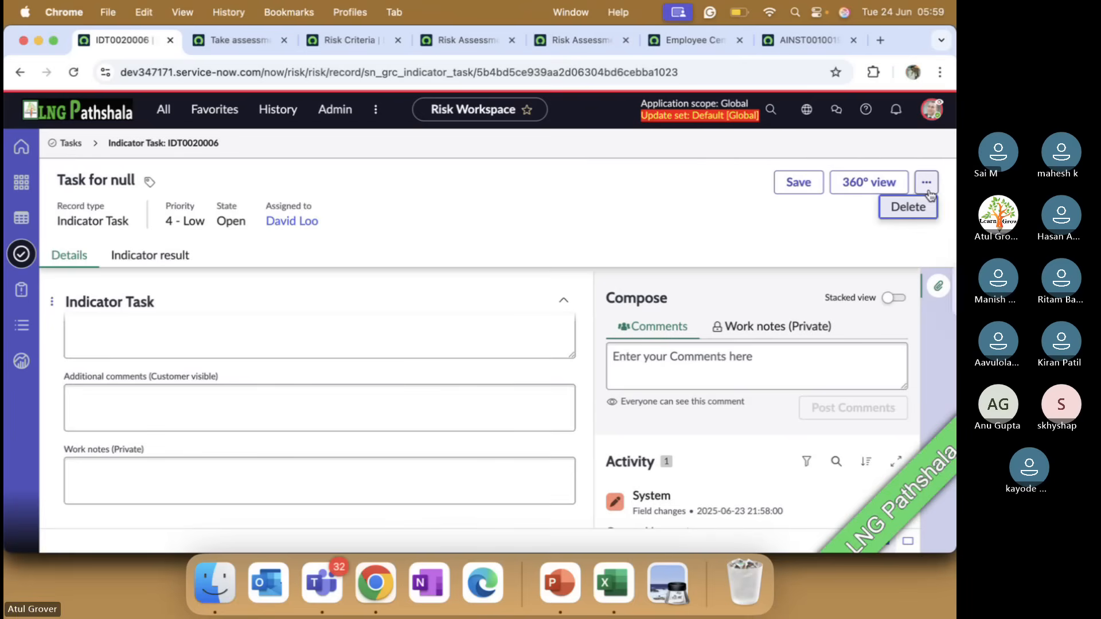
pyautogui.scroll(5, 292, 312)
pyautogui.scroll(4, 250, 463)
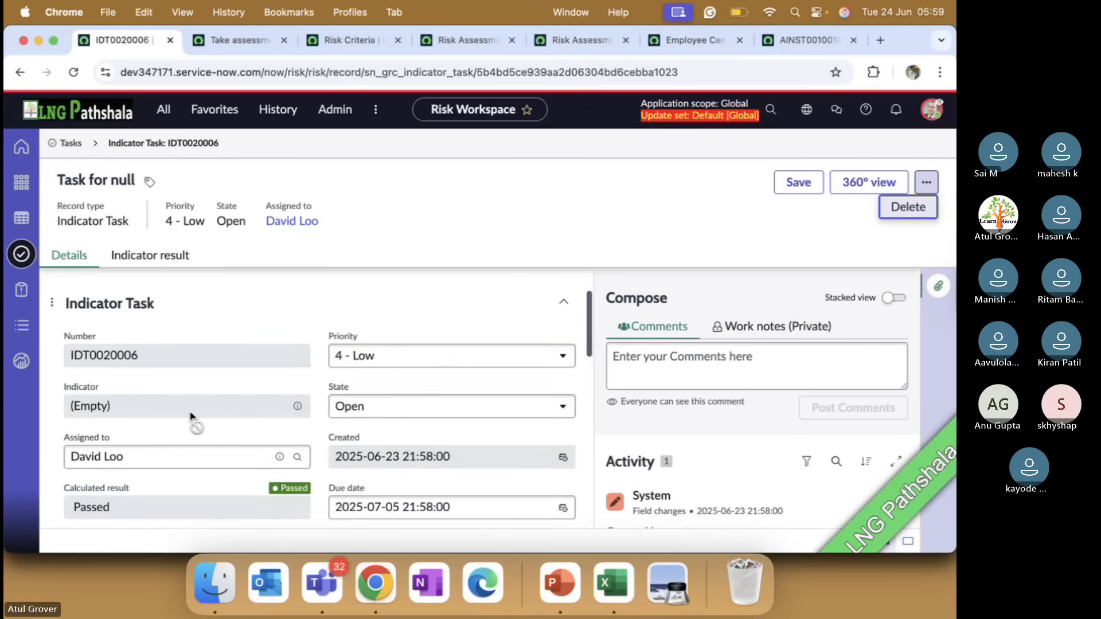
pyautogui.click(367, 409)
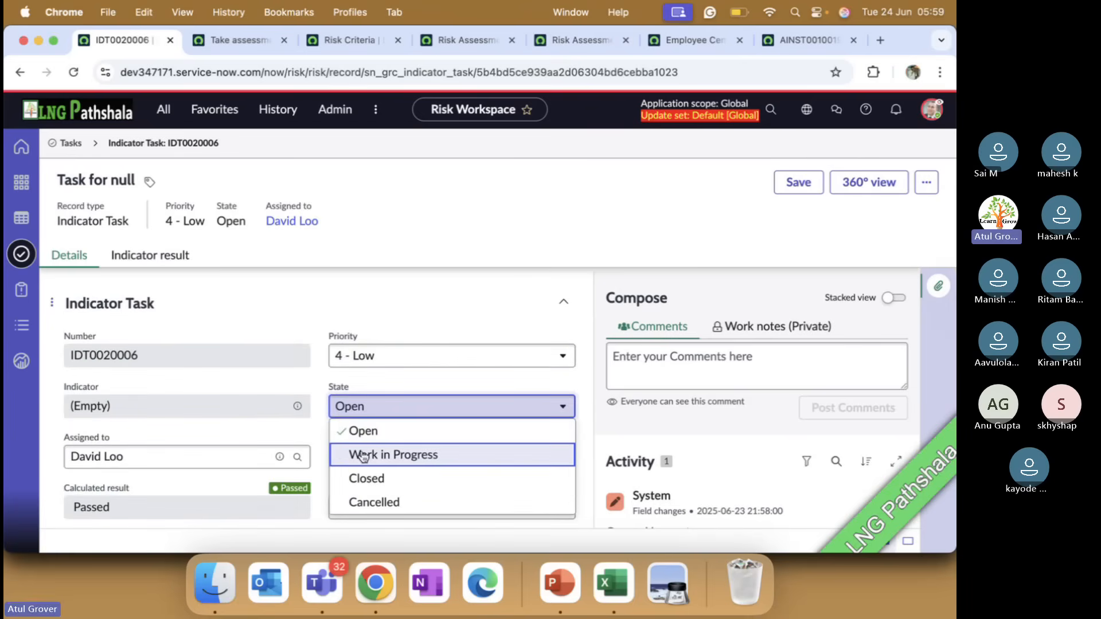
pyautogui.click(362, 479)
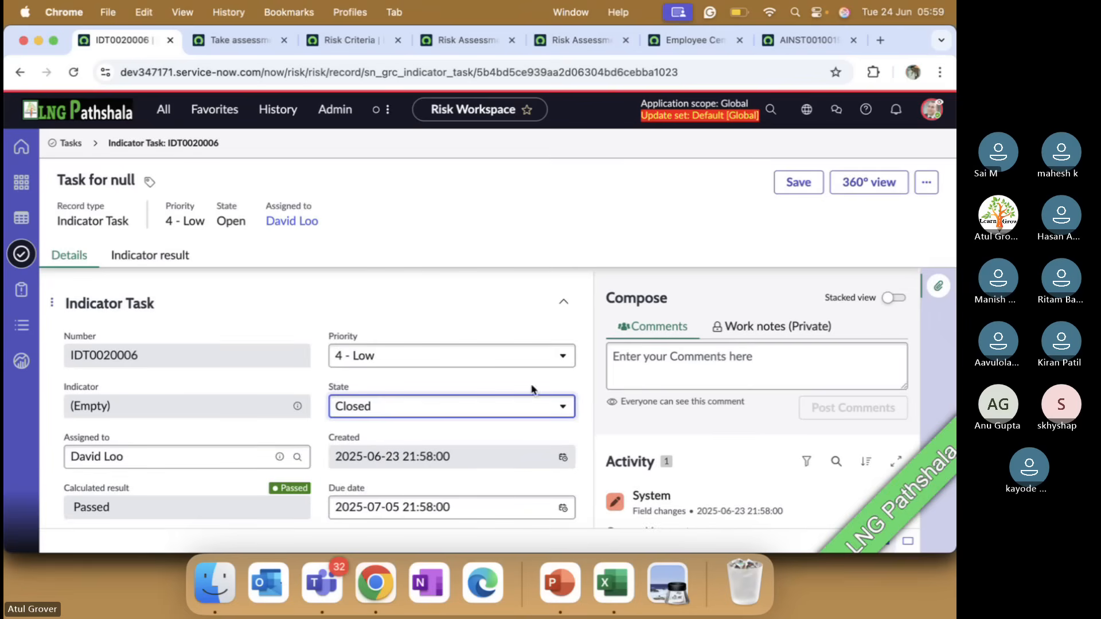
pyautogui.click(791, 184)
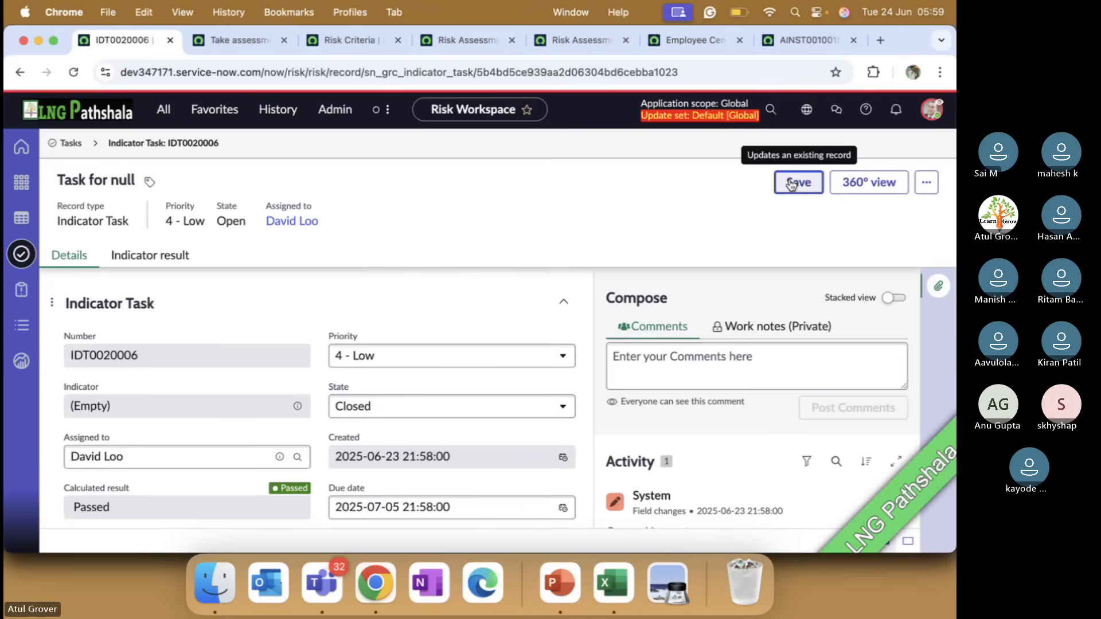
# Check the closed task's indicator result and open the Delay in Joining Class risk RK0020003 from the My items risks list
pyautogui.click(138, 259)
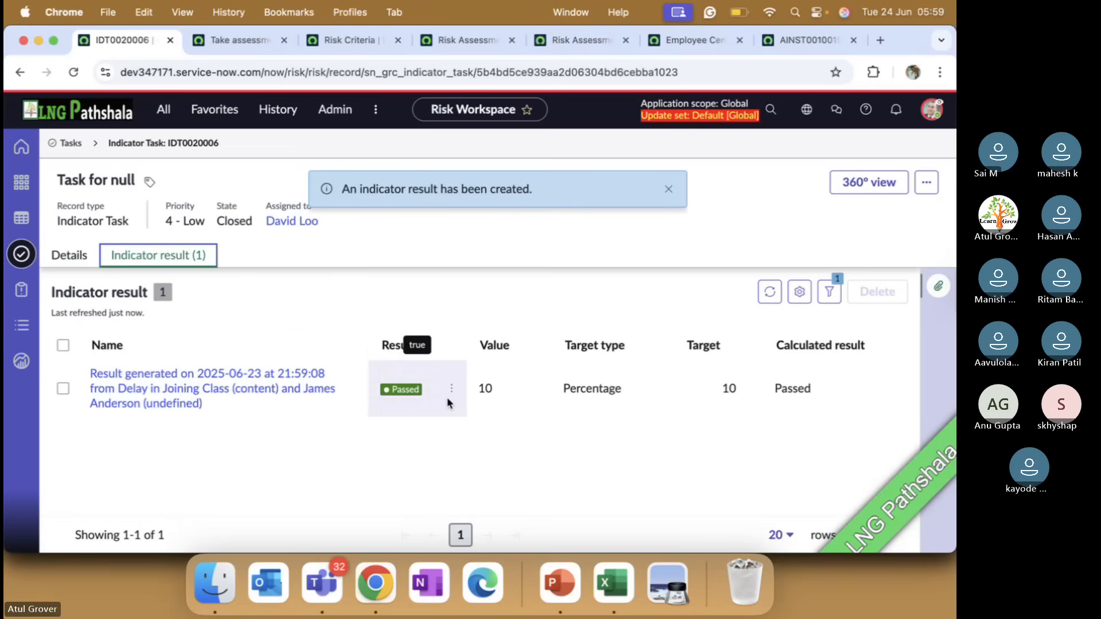
pyautogui.click(23, 321)
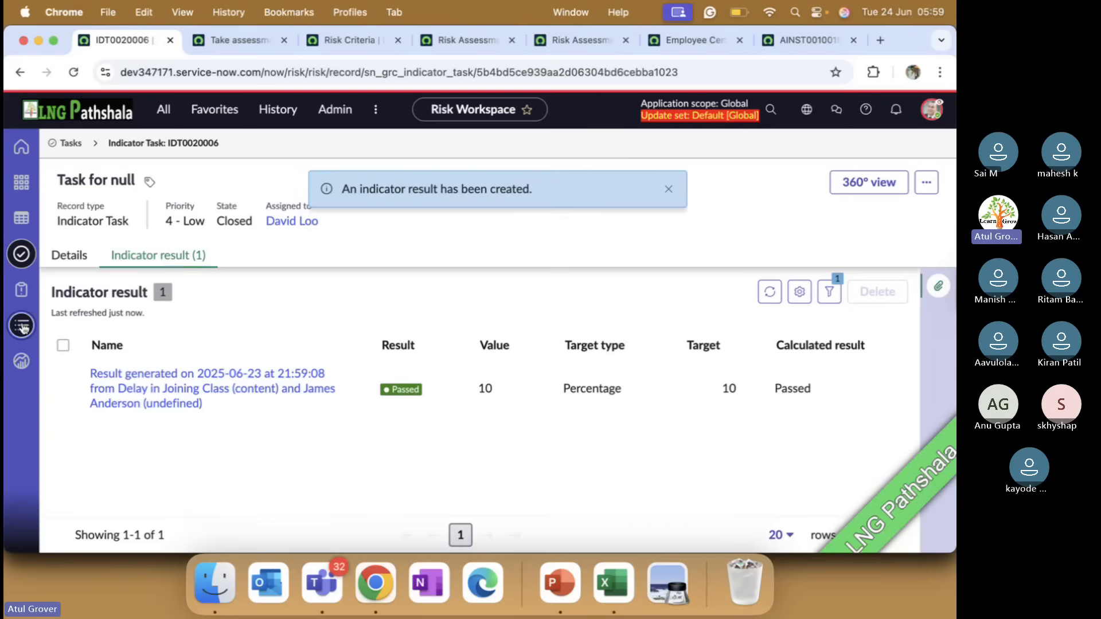
pyautogui.click(106, 265)
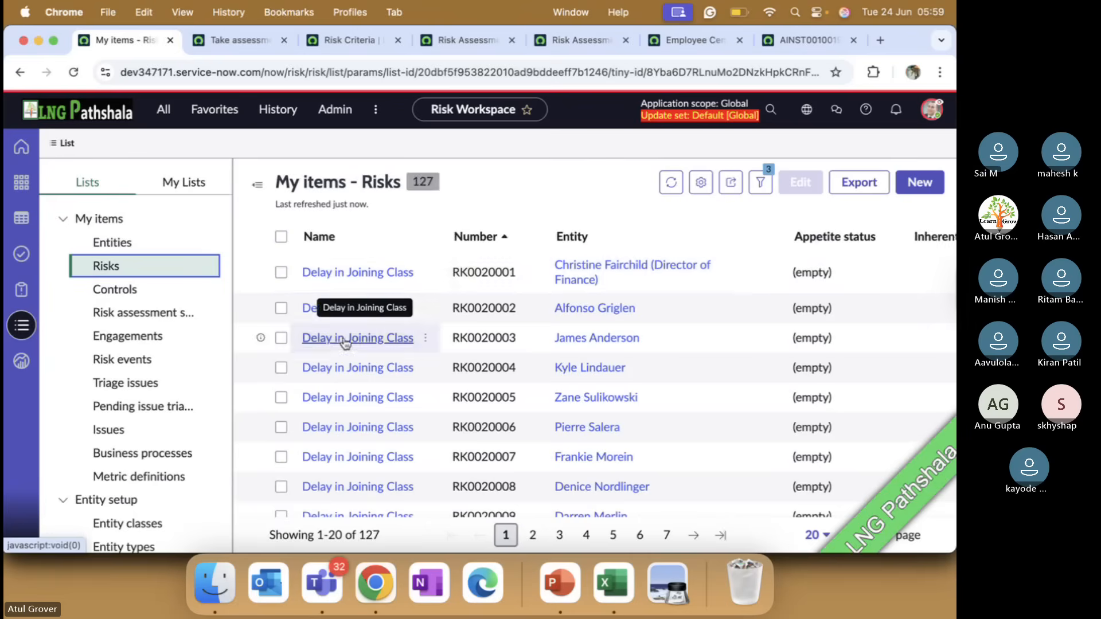
pyautogui.click(339, 343)
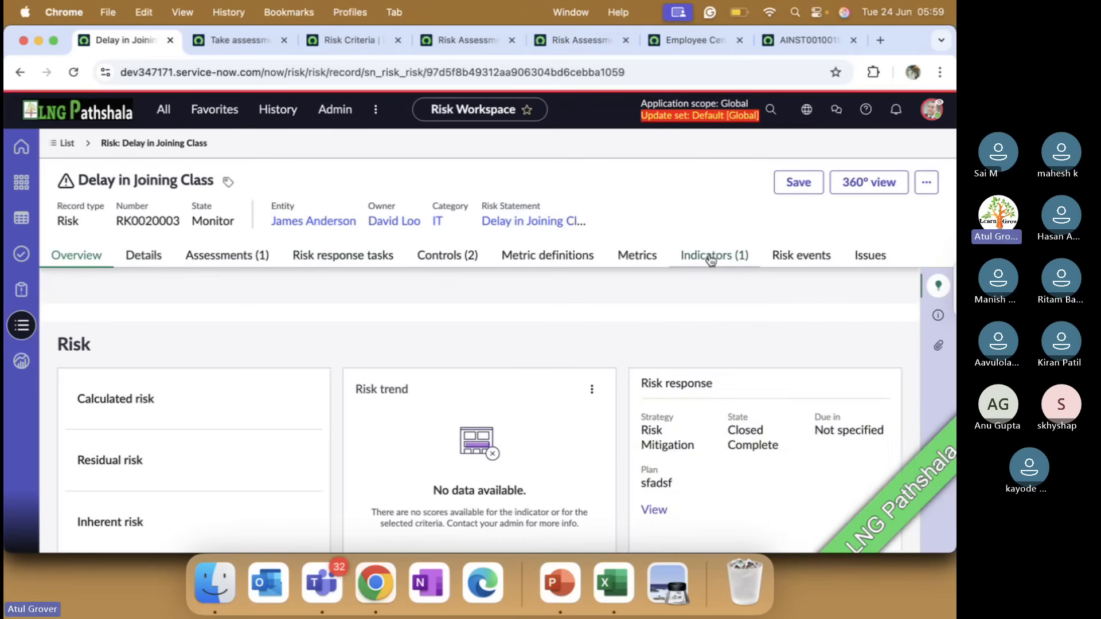
# Examine the risk's overview sections and its Indicators list, and consult the Risk lifecycle state: Monitor slide in PowerPoint
pyautogui.scroll(-5, 257, 395)
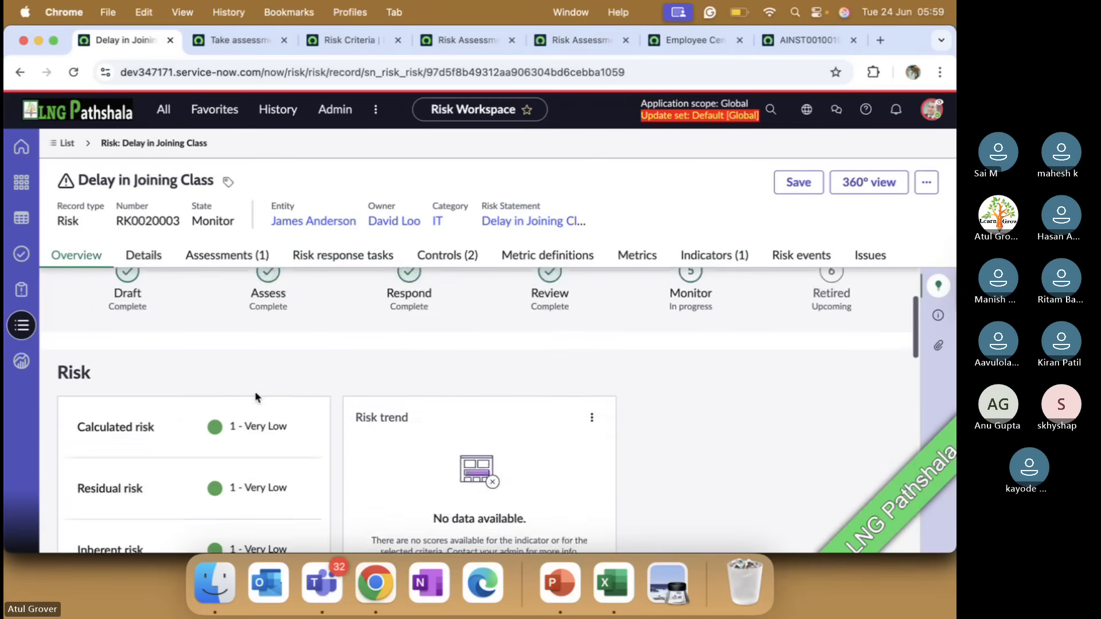
pyautogui.scroll(2, 256, 390)
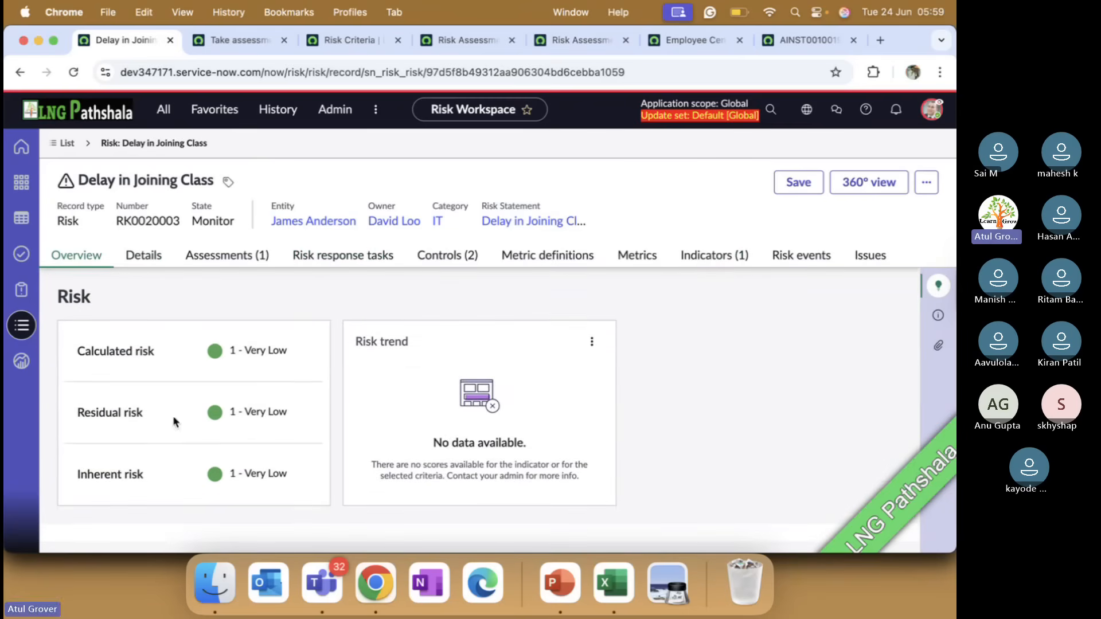
pyautogui.scroll(-5, 305, 384)
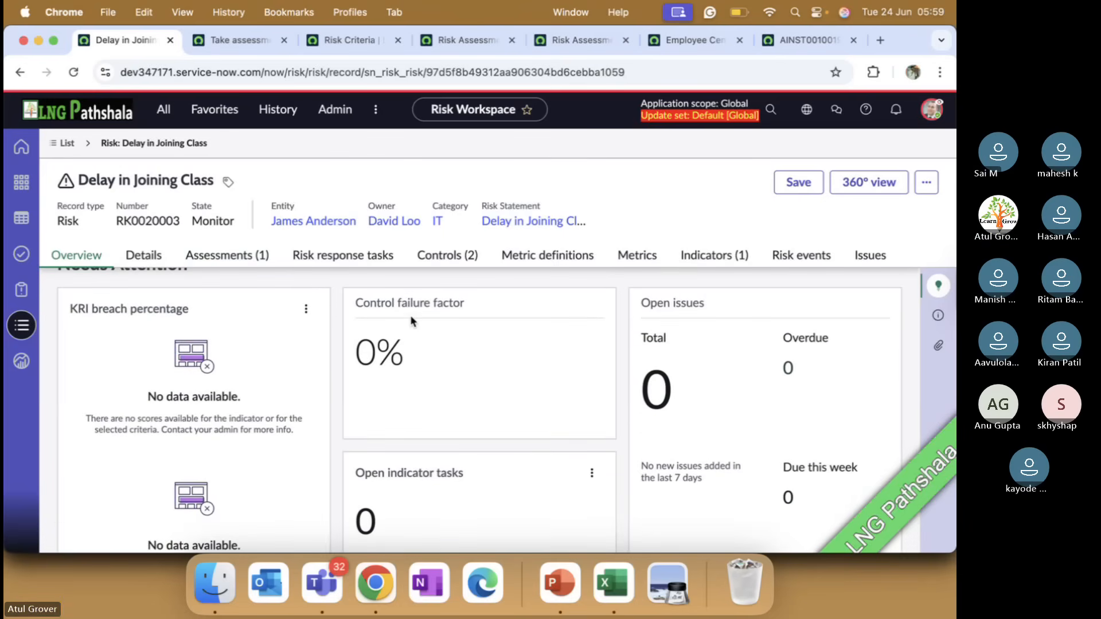
pyautogui.scroll(-3, 465, 319)
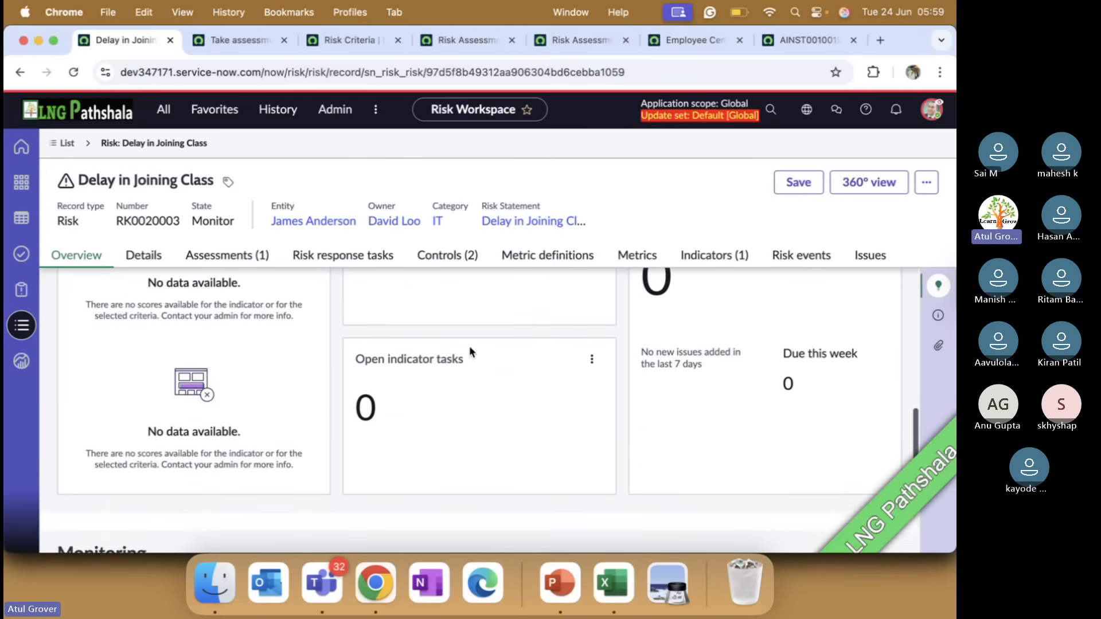
pyautogui.scroll(3, 475, 388)
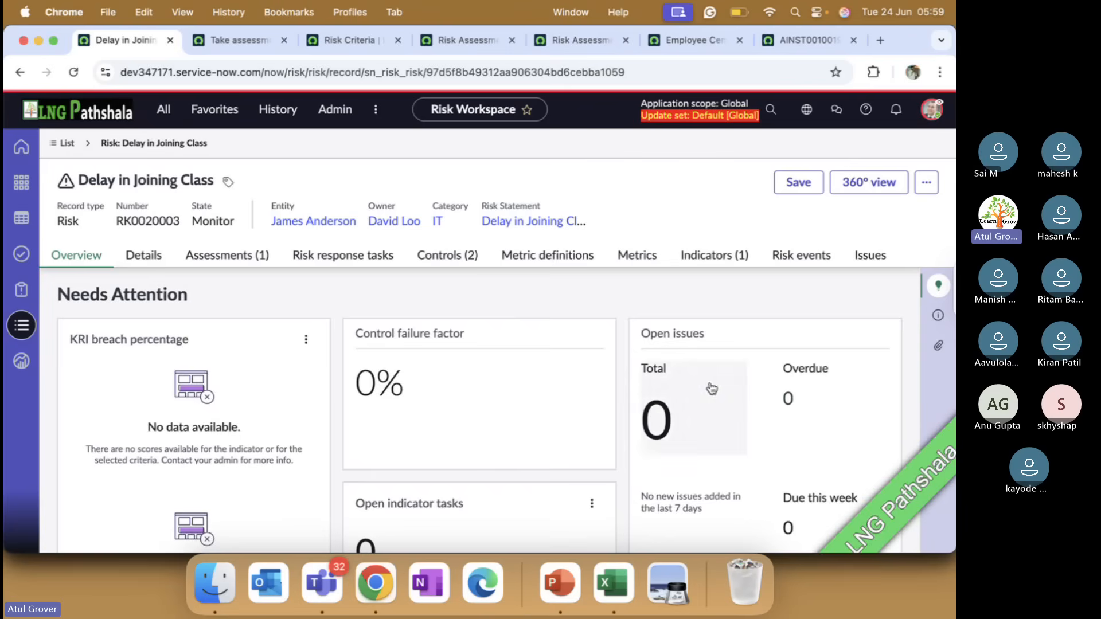
pyautogui.scroll(-1, 710, 389)
pyautogui.scroll(-5, 710, 389)
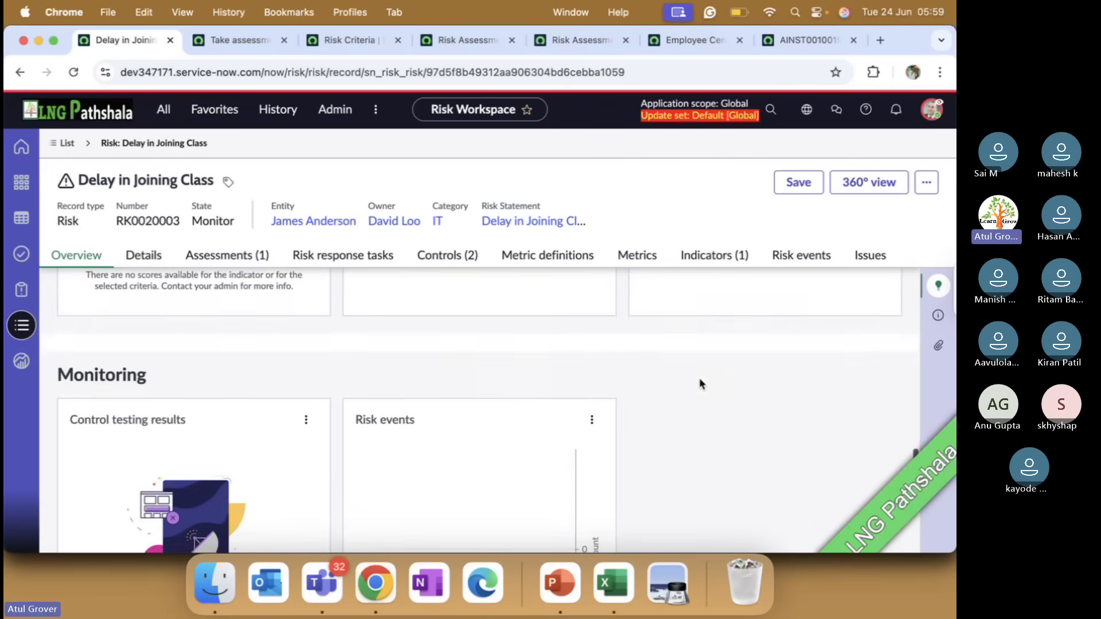
pyautogui.click(729, 258)
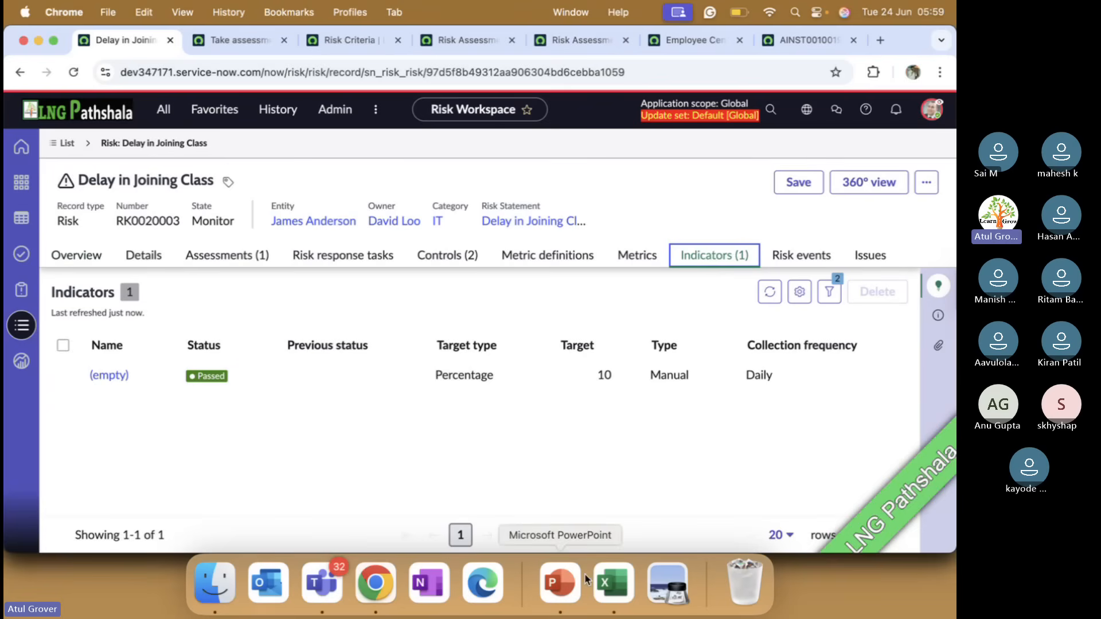
pyautogui.click(561, 581)
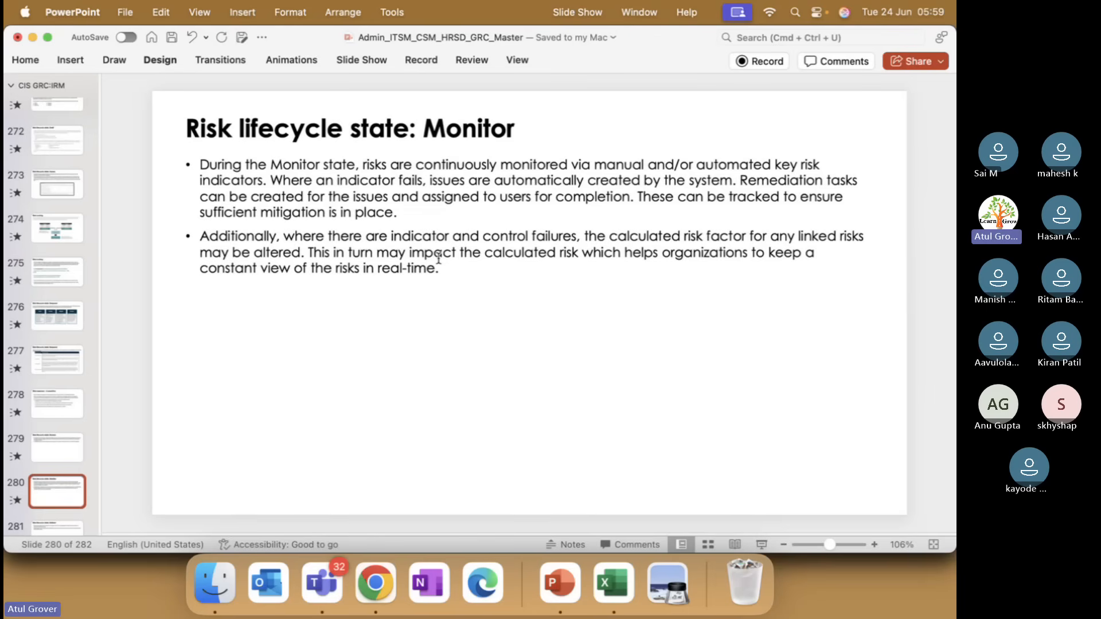
pyautogui.click(376, 583)
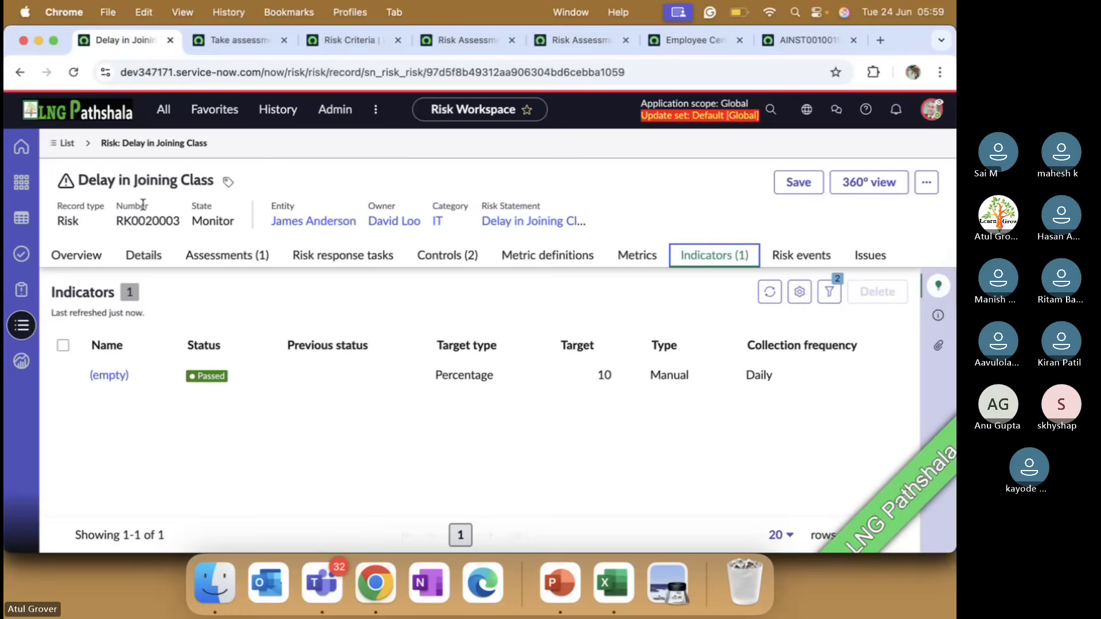
# Return to the workspace lists in Chrome and open the Library's Risk indicator templates list
pyautogui.click(63, 144)
pyautogui.scroll(-8, 143, 344)
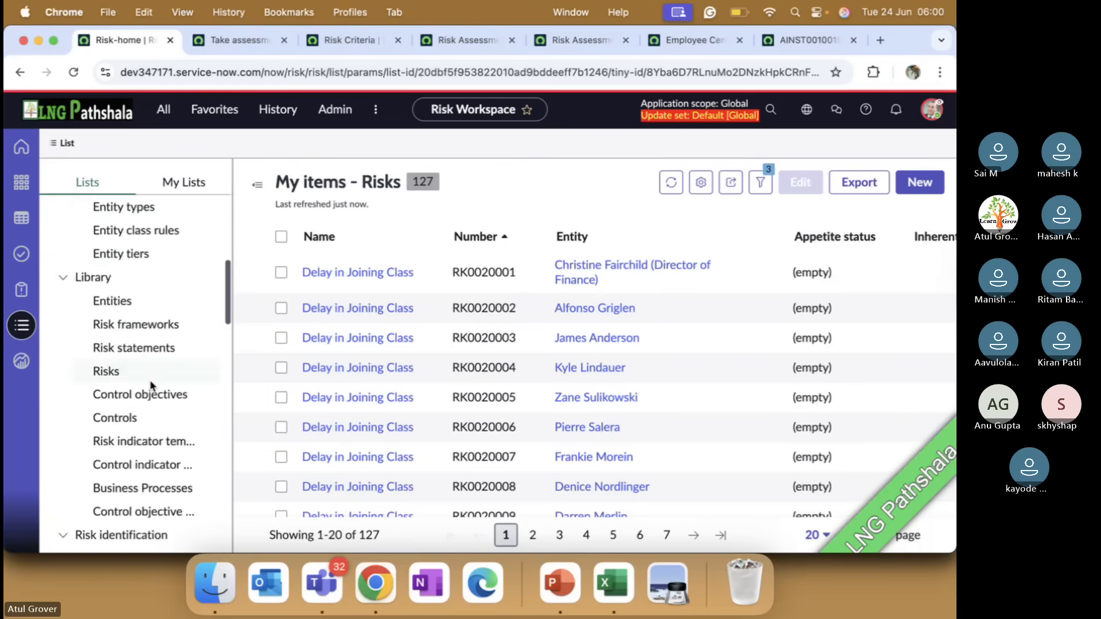
pyautogui.scroll(-10, 152, 385)
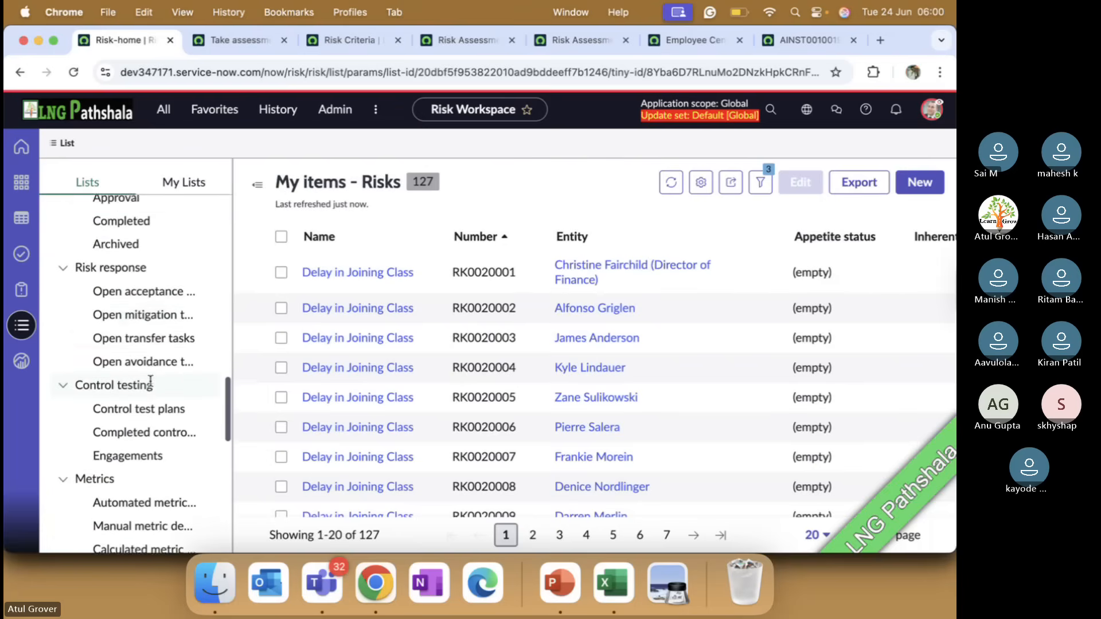
pyautogui.scroll(-15, 151, 382)
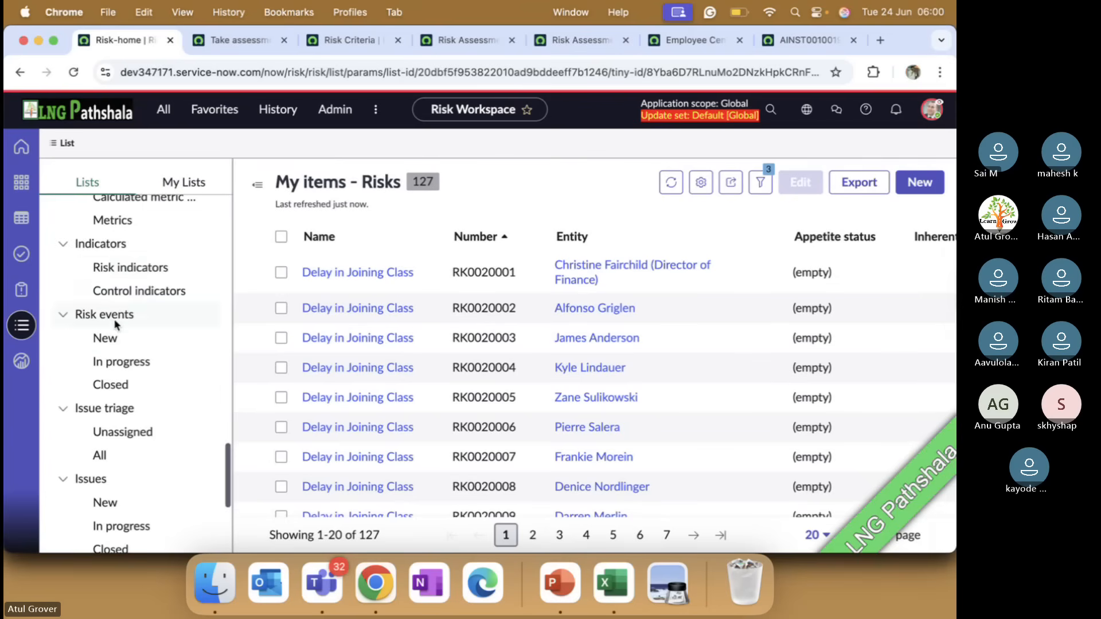
pyautogui.scroll(-10, 146, 334)
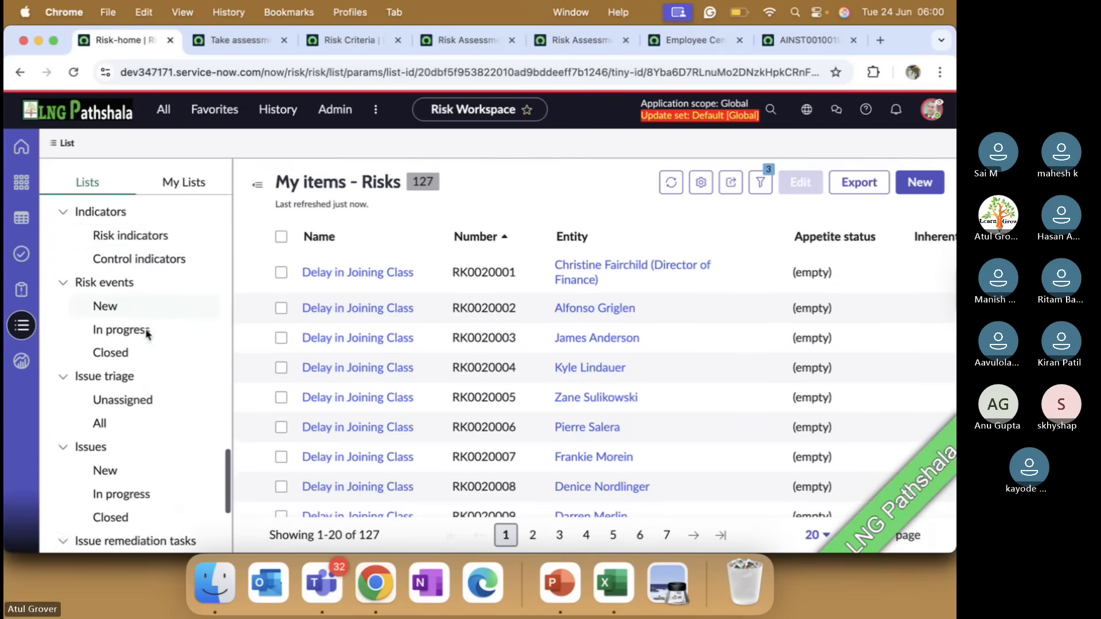
pyautogui.scroll(15, 147, 334)
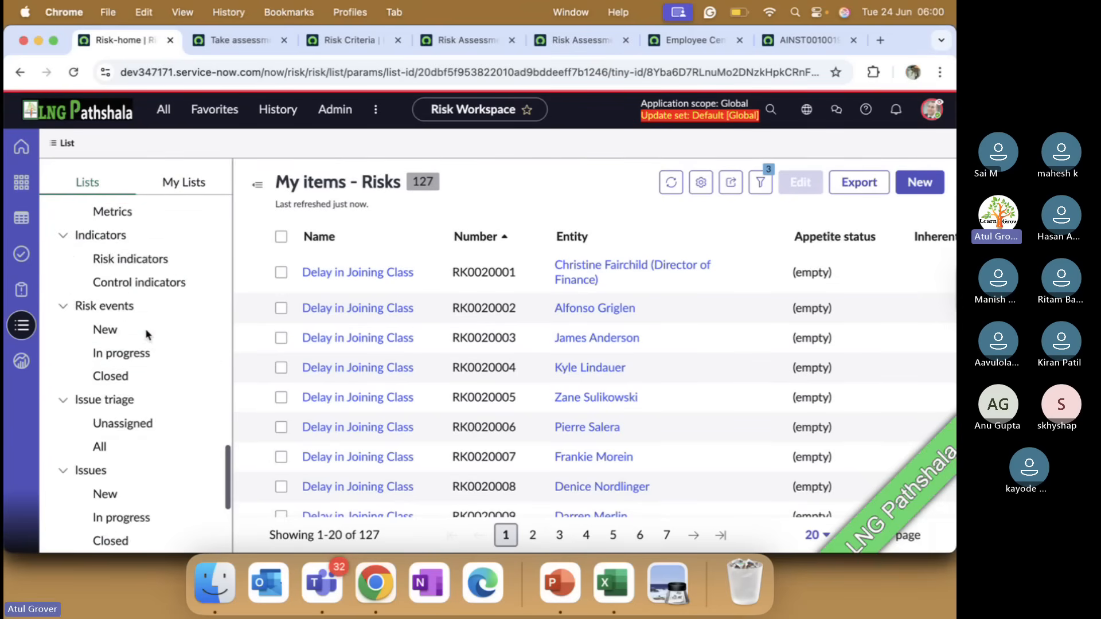
pyautogui.scroll(10, 146, 335)
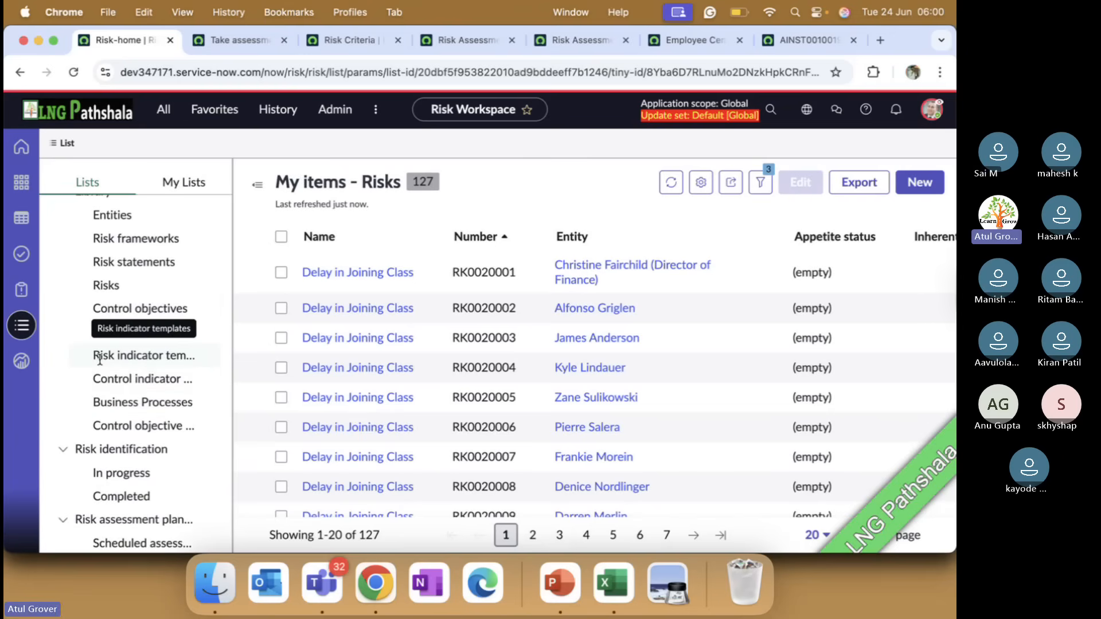
pyautogui.click(118, 359)
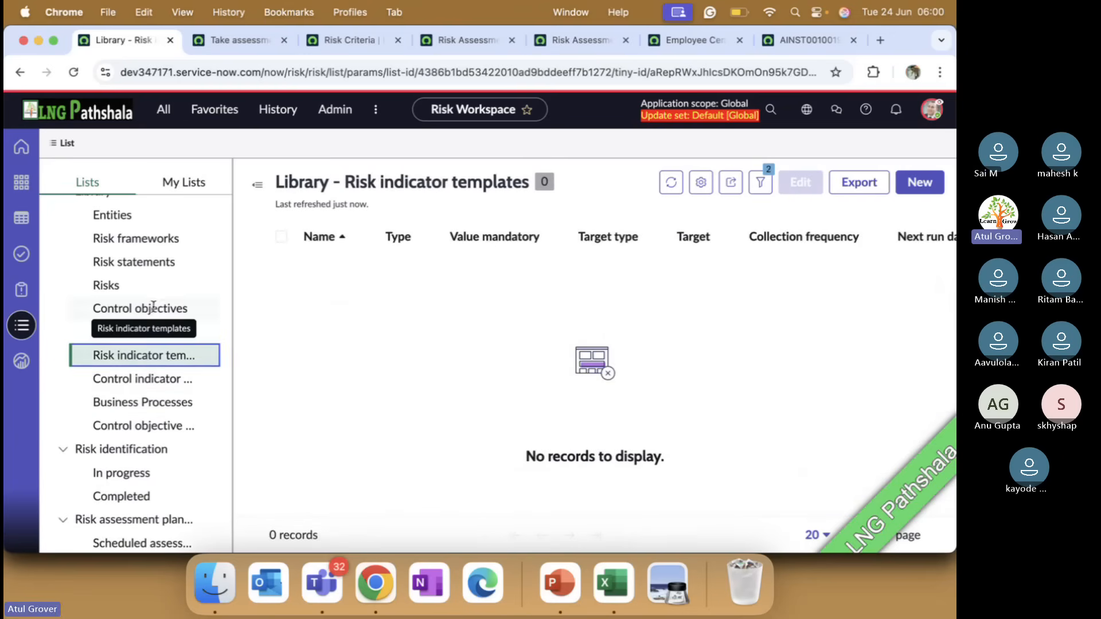
pyautogui.scroll(3, 147, 310)
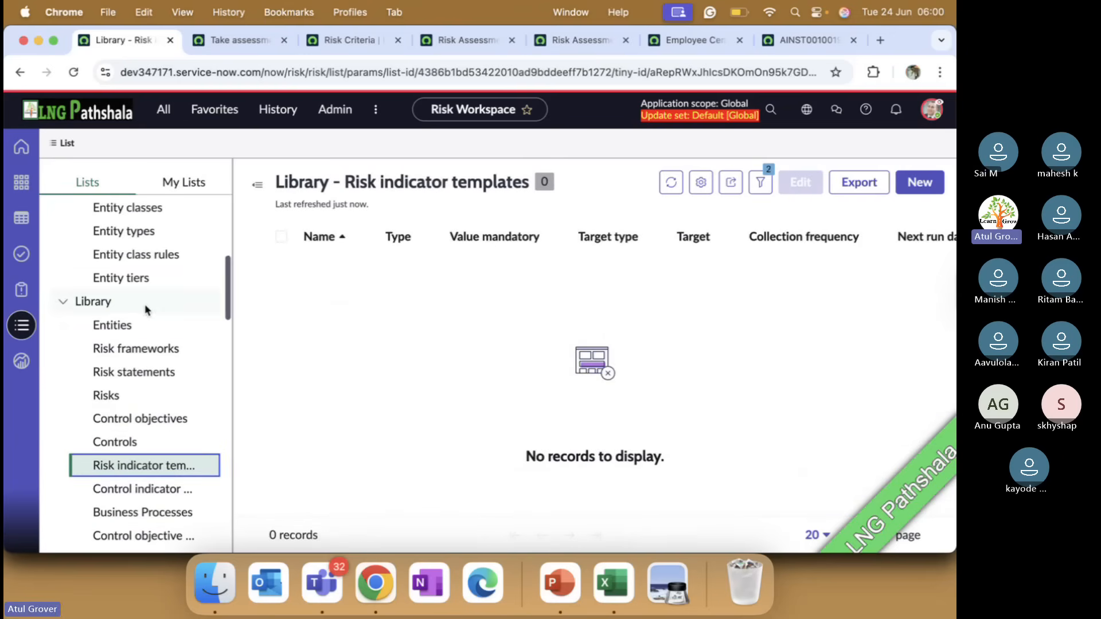
# Create a new risk indicator template named LNG RISK and save it
pyautogui.click(916, 183)
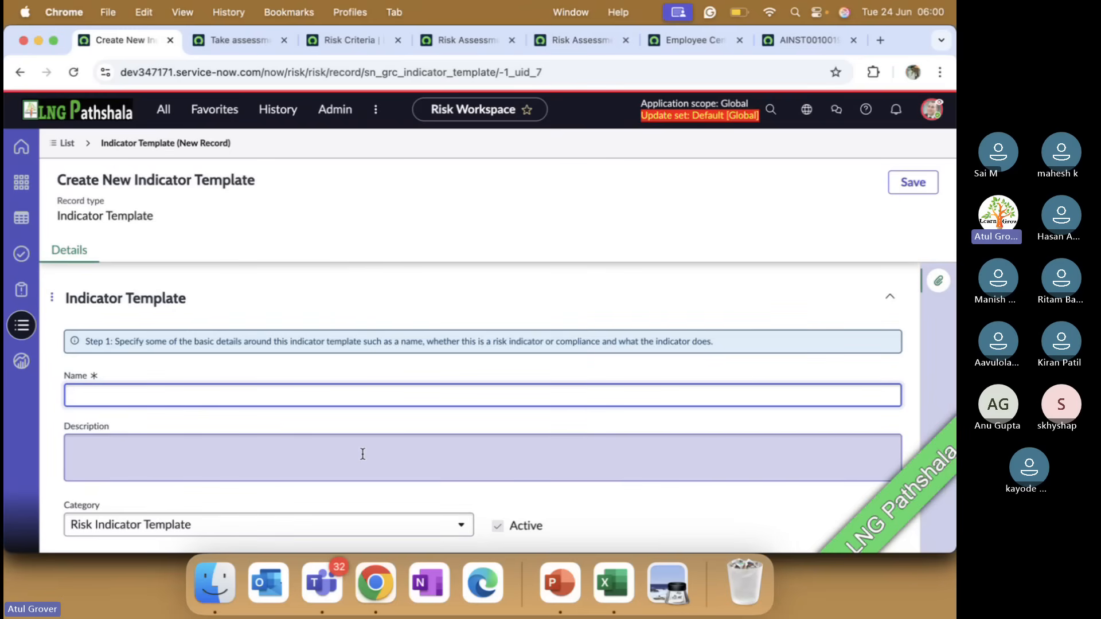
pyautogui.write('K')
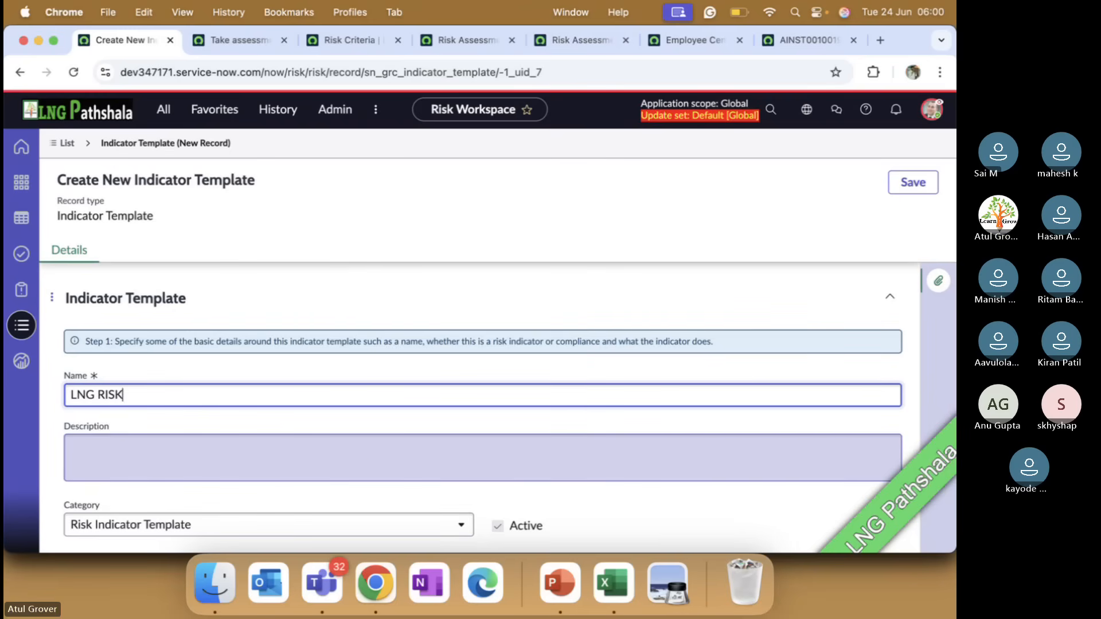
pyautogui.click(914, 182)
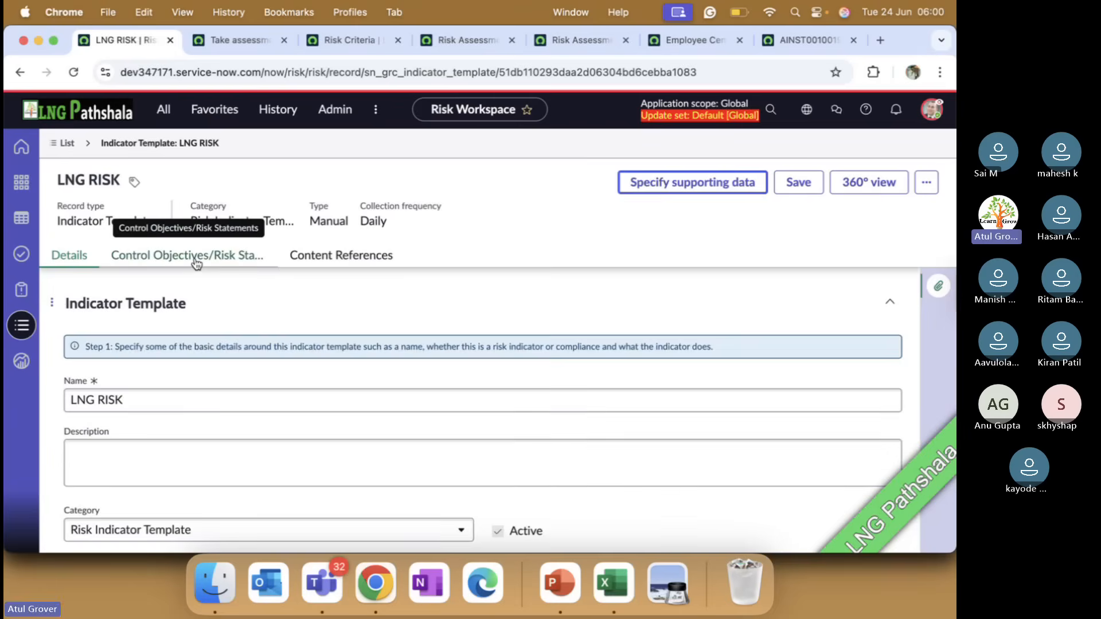
# Add the Trusted Path risk statement to the LNG RISK indicator template and save the record
pyautogui.click(196, 259)
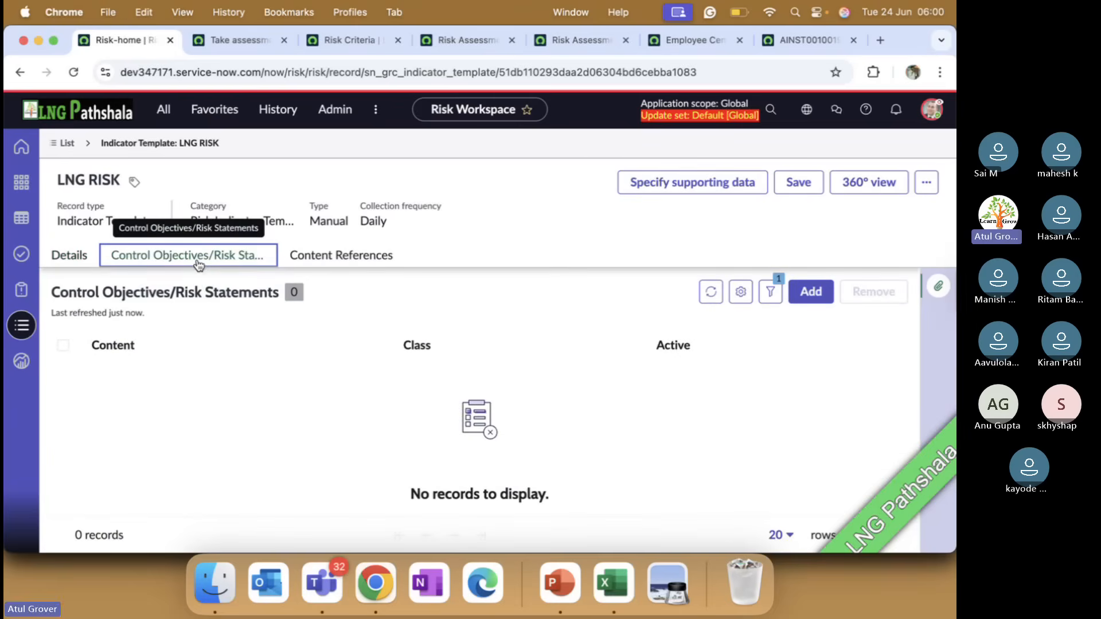
pyautogui.click(810, 291)
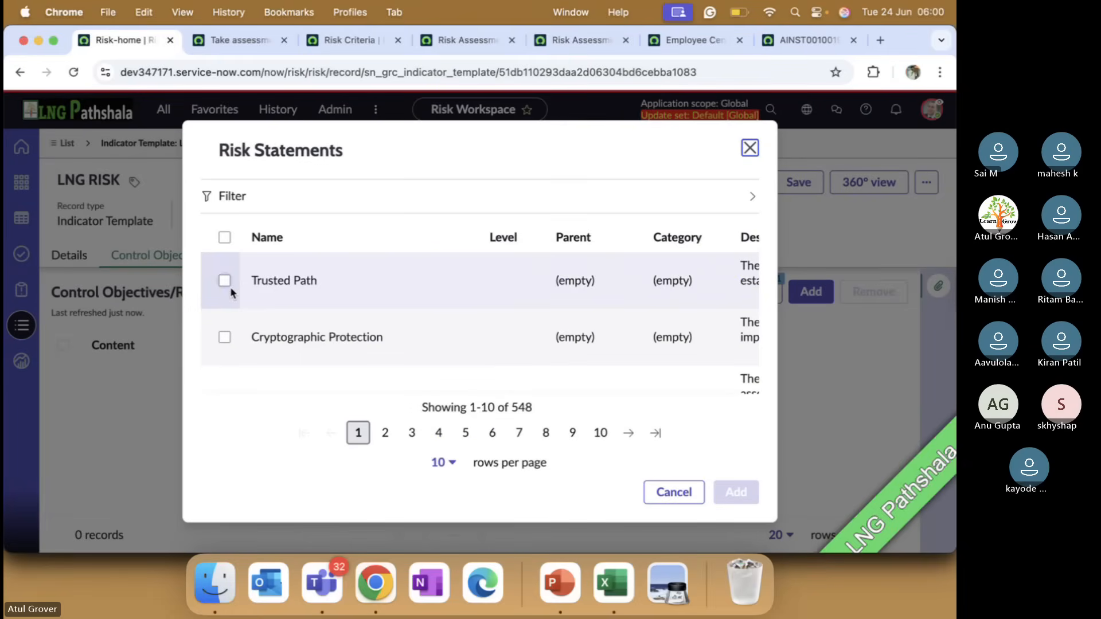
pyautogui.hscroll(1, 523, 328)
pyautogui.hscroll(3, 524, 329)
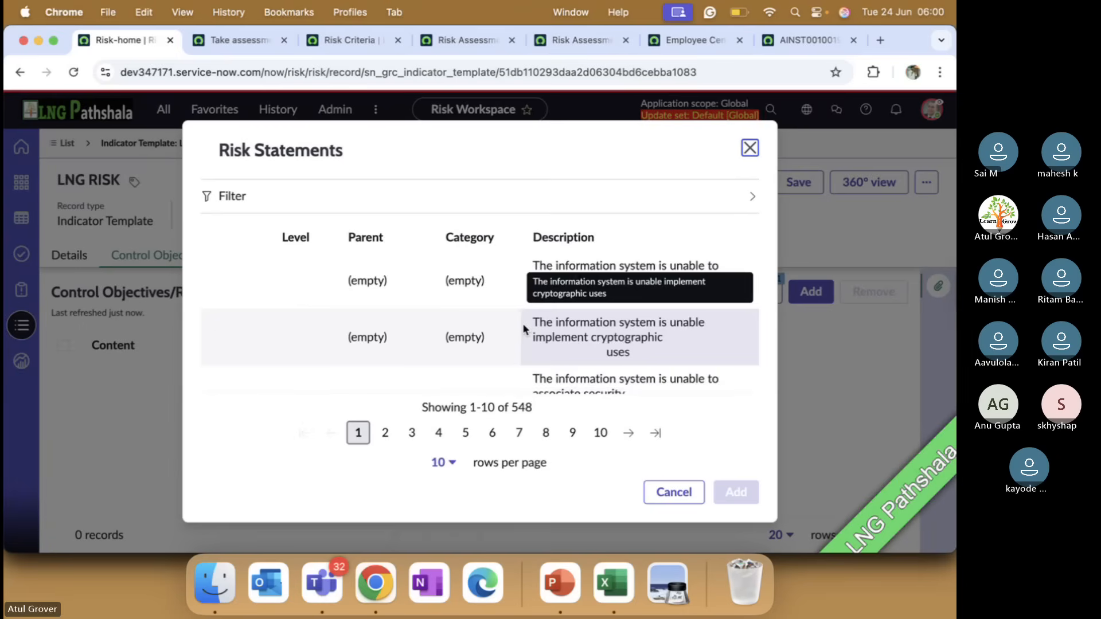
pyautogui.hscroll(-5, 314, 310)
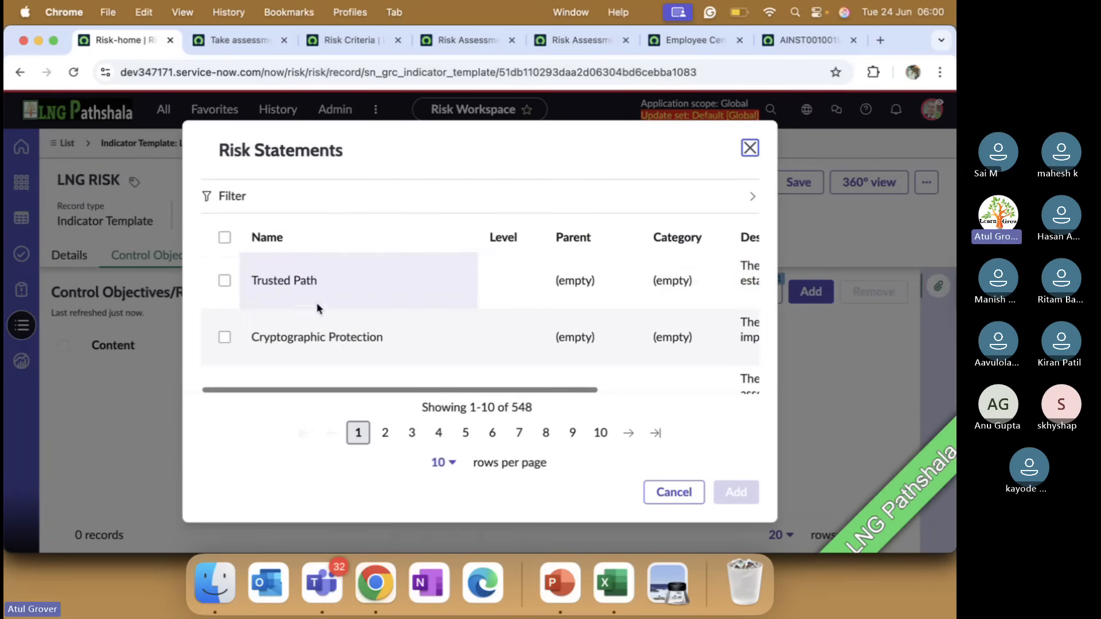
pyautogui.click(225, 281)
pyautogui.click(717, 493)
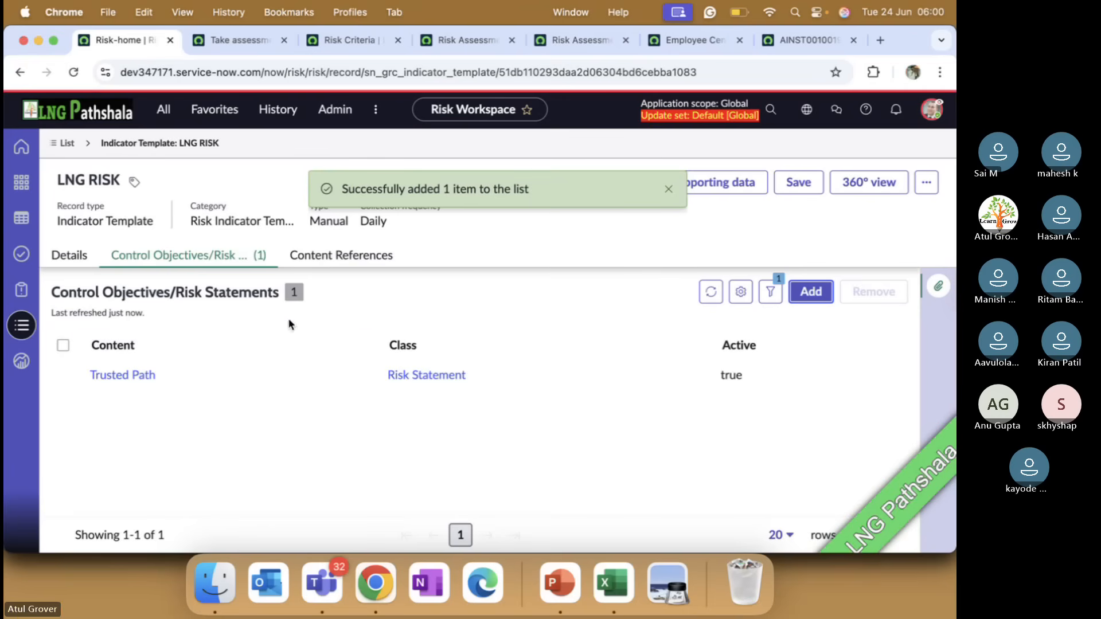
pyautogui.click(668, 189)
pyautogui.click(803, 185)
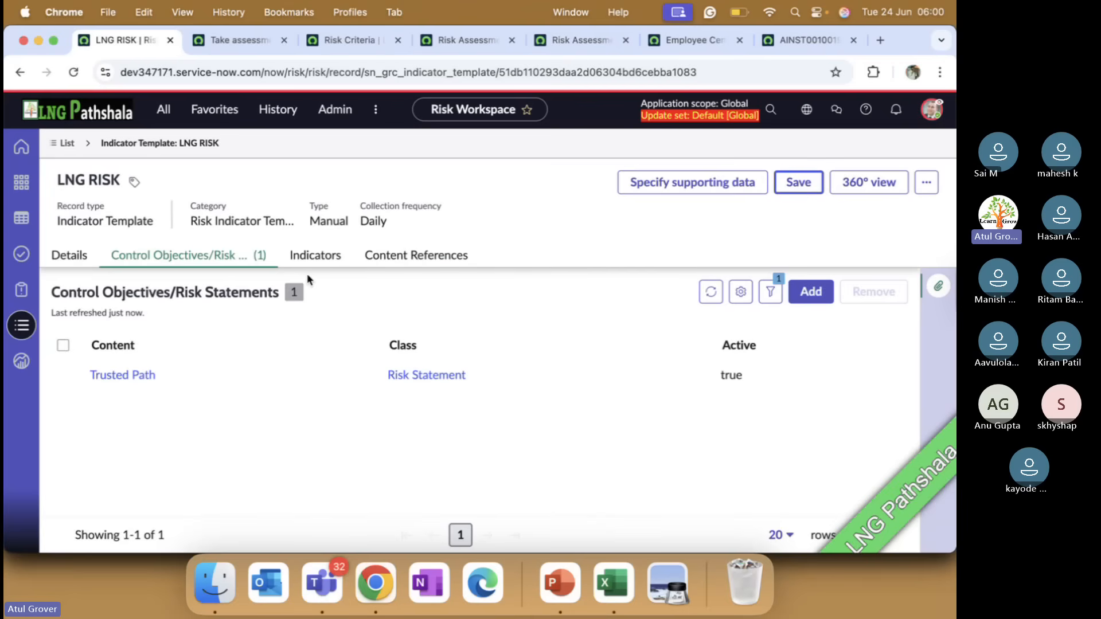
# Check the template's Indicators list and switch to PowerPoint to show the Risk lifecycle state: Retired slide
pyautogui.click(311, 259)
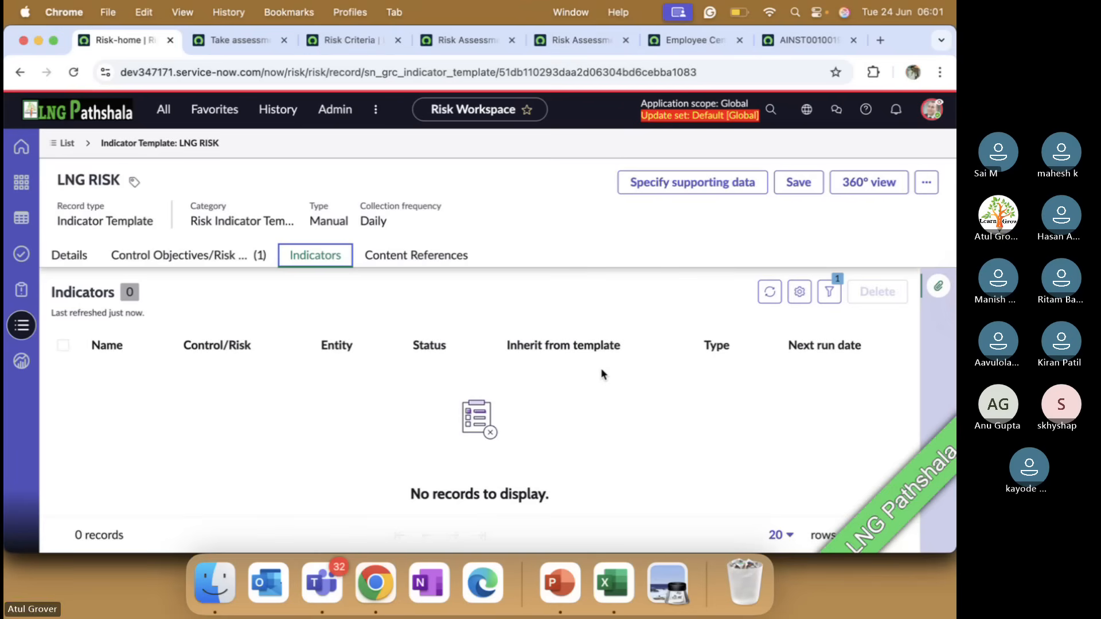
pyautogui.press('super+Tab')
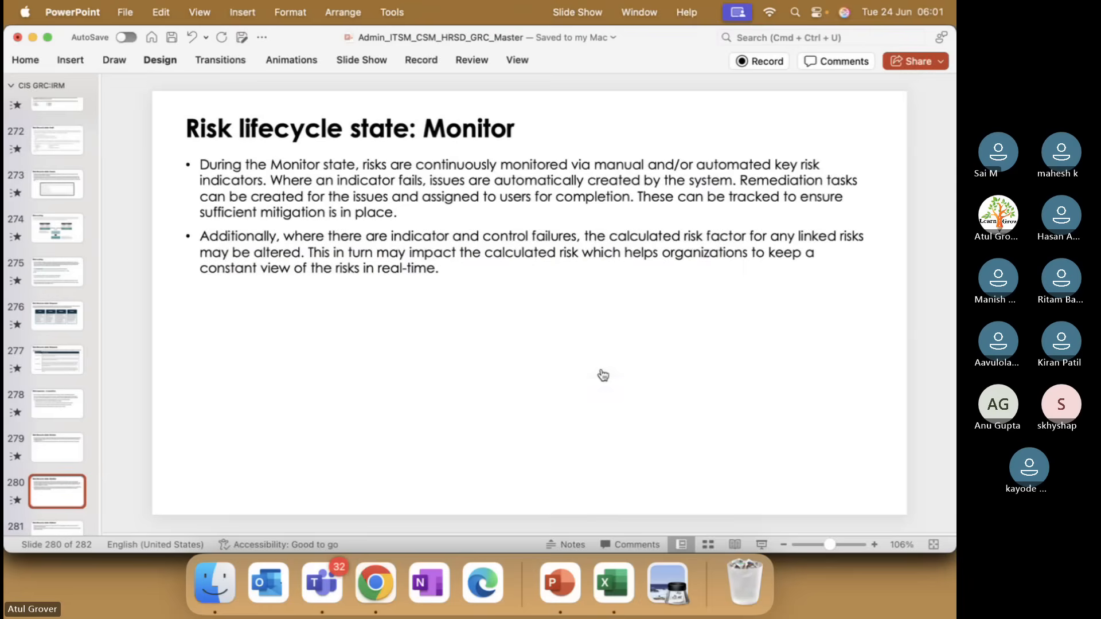
pyautogui.press('Down')
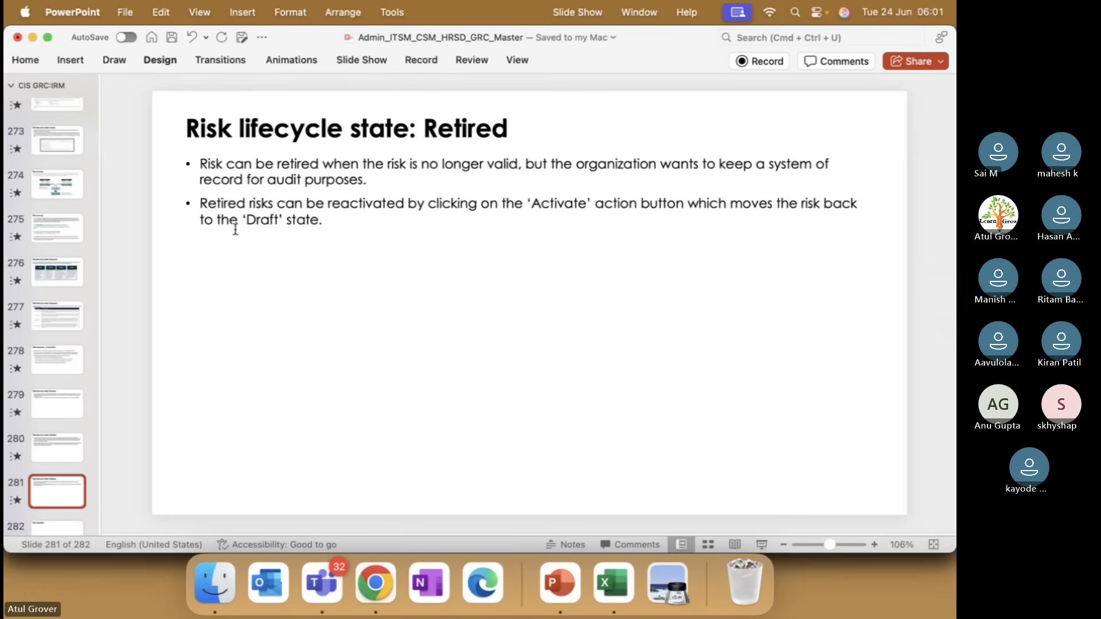
# Switch to the Microsoft Teams meeting and stop its recording
pyautogui.press('super+Tab')
pyautogui.press('super+Tab')
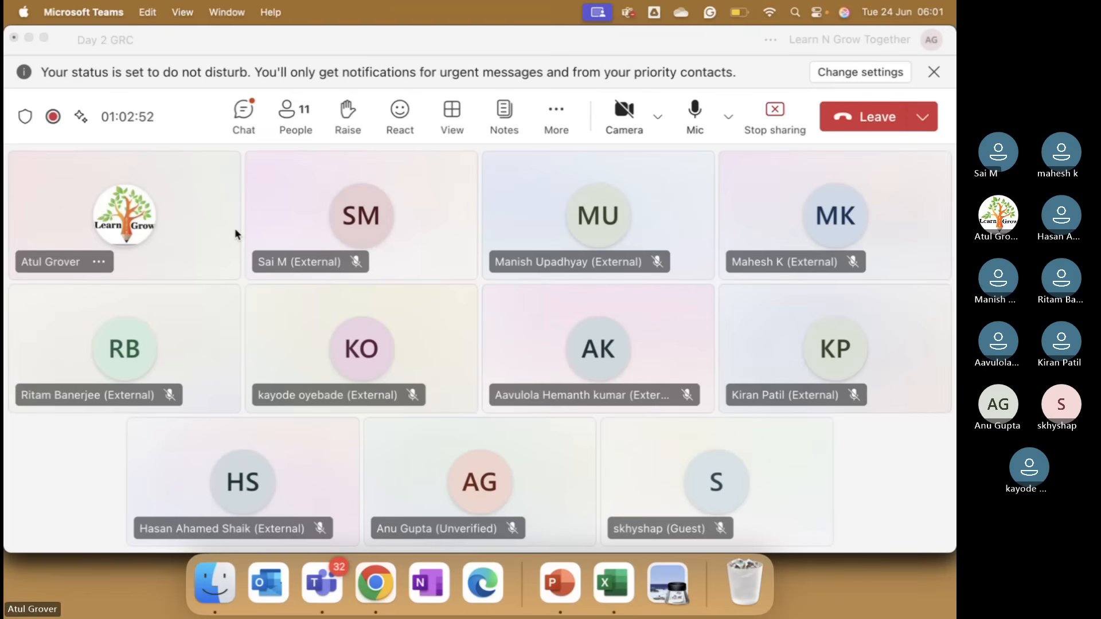
pyautogui.press('super+Tab')
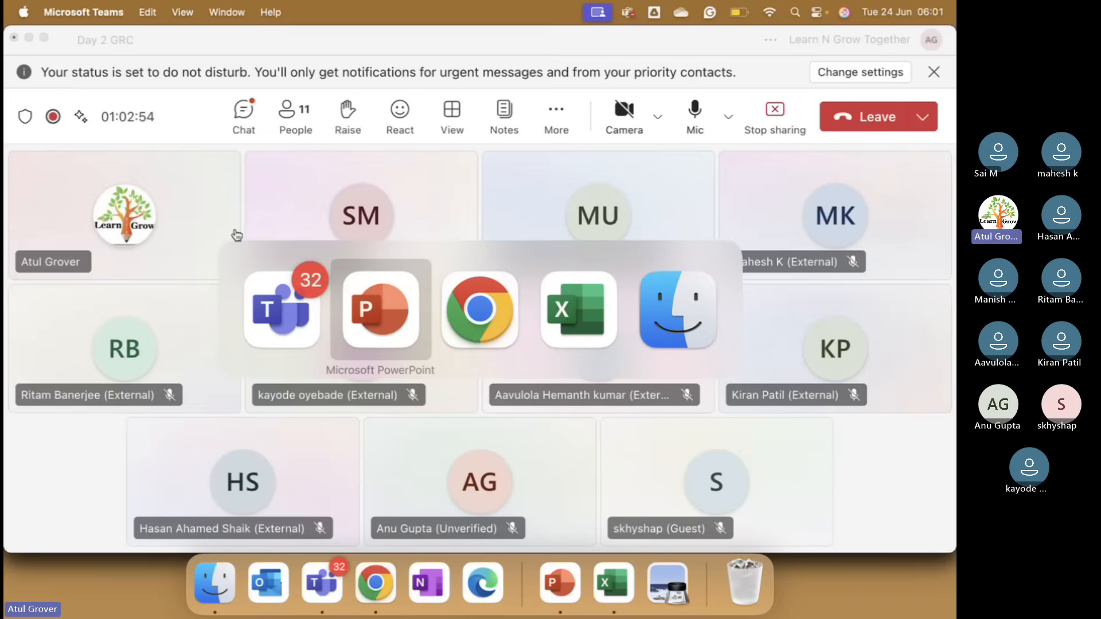
pyautogui.press('super+Tab')
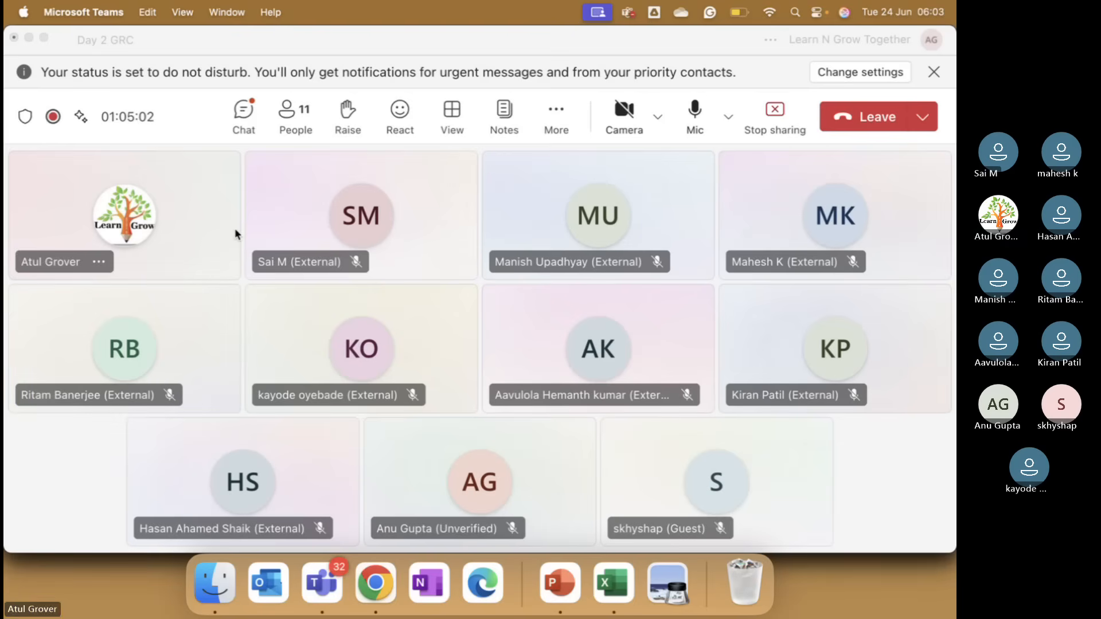
pyautogui.click(560, 111)
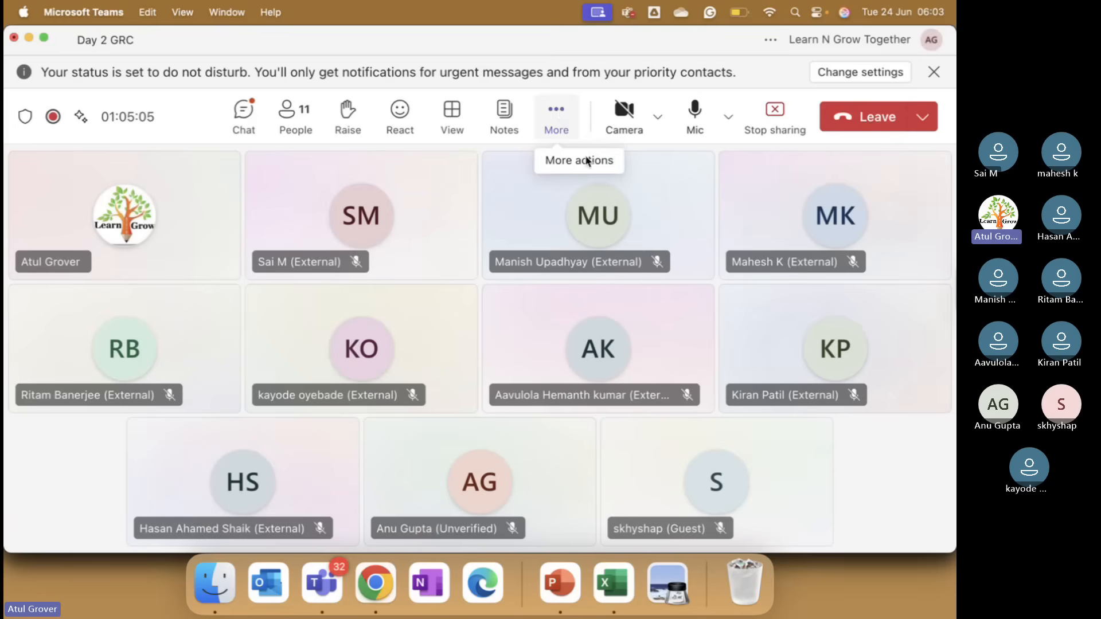
pyautogui.click(557, 113)
pyautogui.moveTo(721, 248)
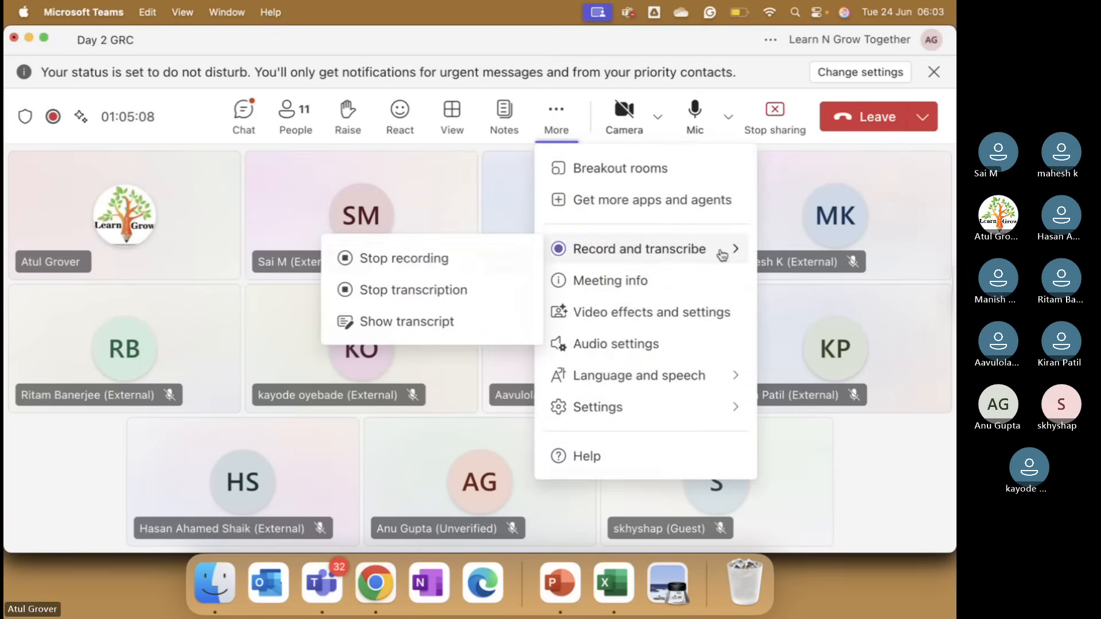
pyautogui.click(467, 256)
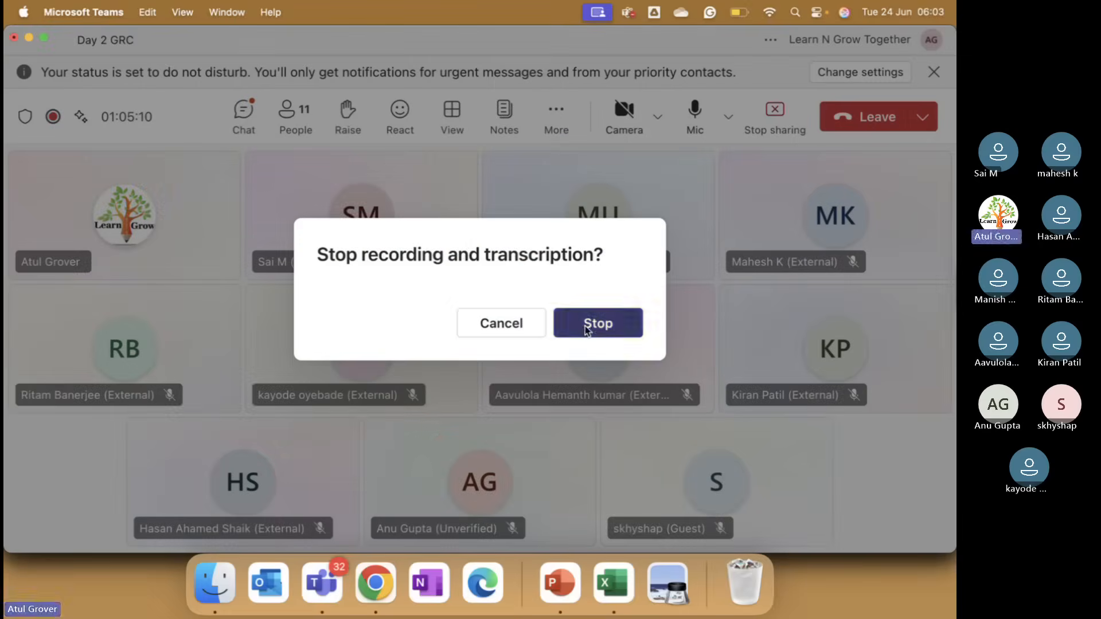